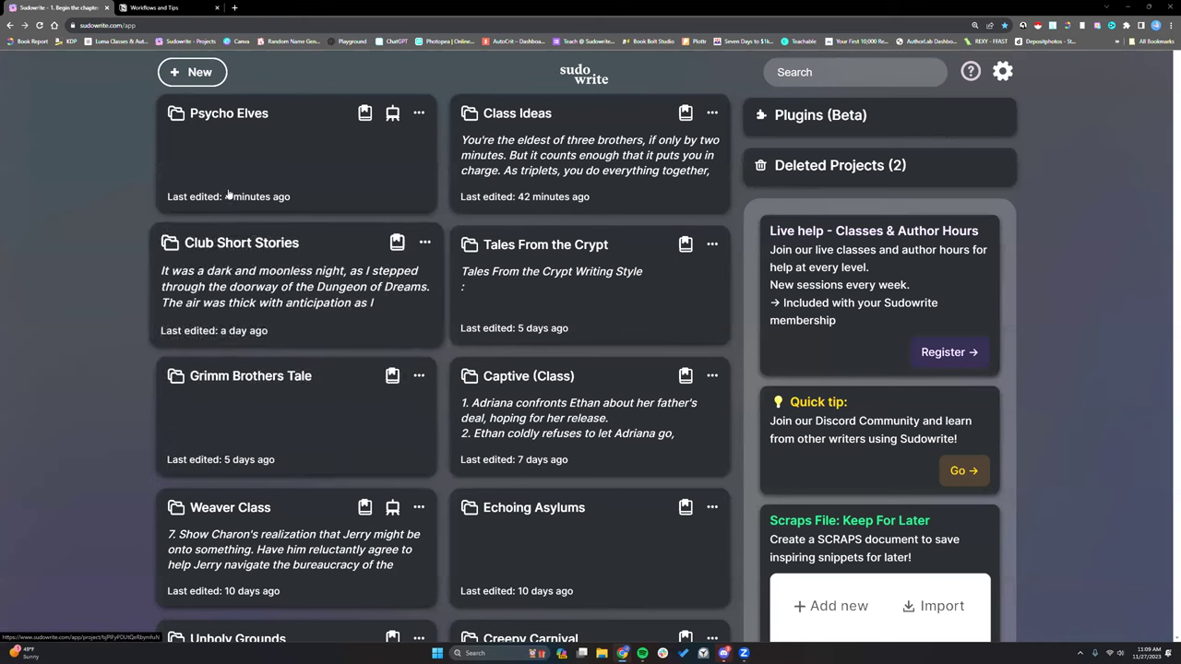
Open the Tales From the Crypt project and look over the Chapter 12 beats in the Chapter Generator
left_click(559, 290)
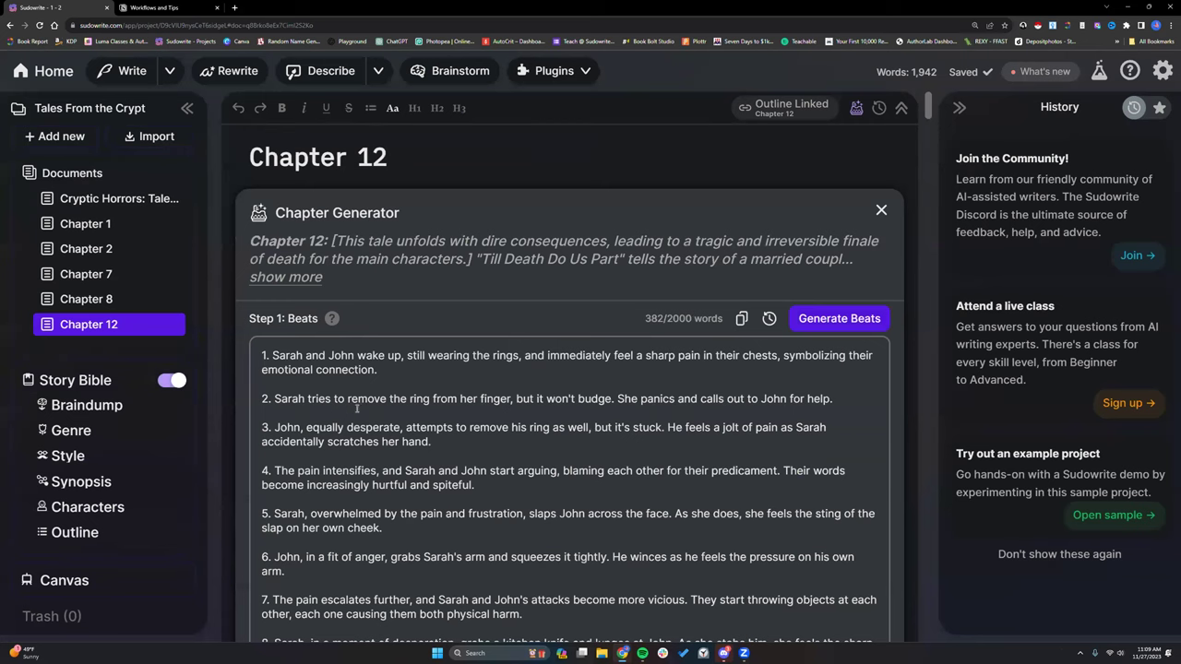
scroll(358, 415, "down", 2)
scroll(358, 415, "up", 2)
Open the Story Bible outline and review the Act 1 chapter summaries, highlighting the text for Chapters 1 and 2
left_click(70, 534)
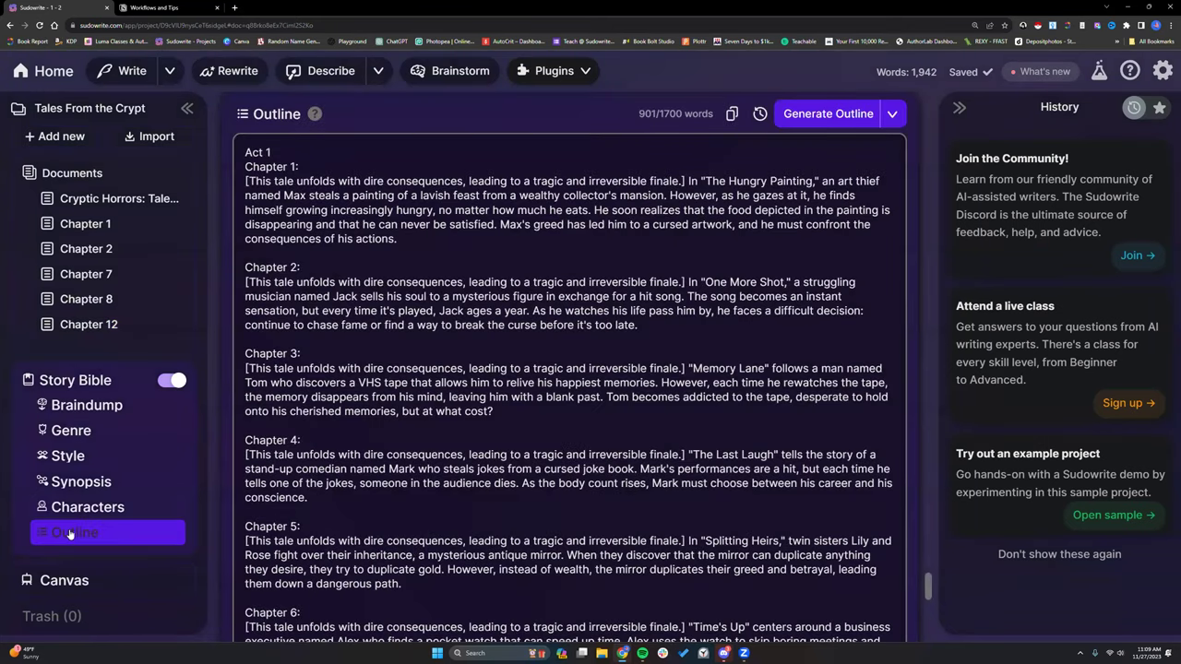
left_click_drag(246, 180, 410, 238)
left_click_drag(245, 280, 640, 326)
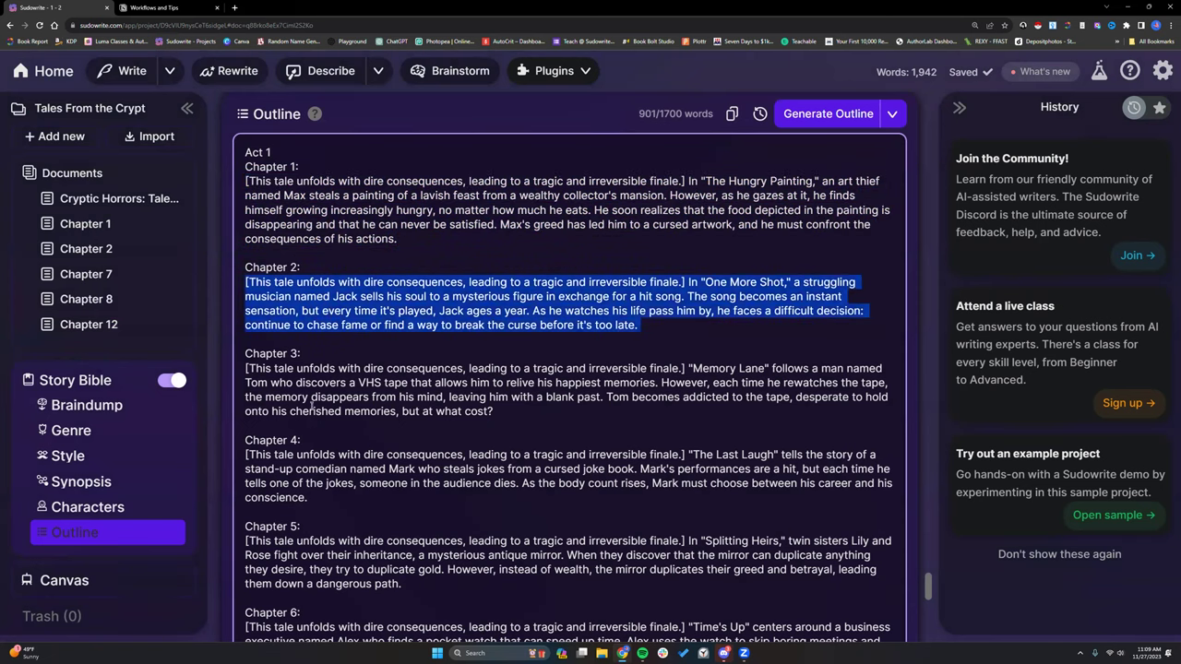
left_click(502, 414)
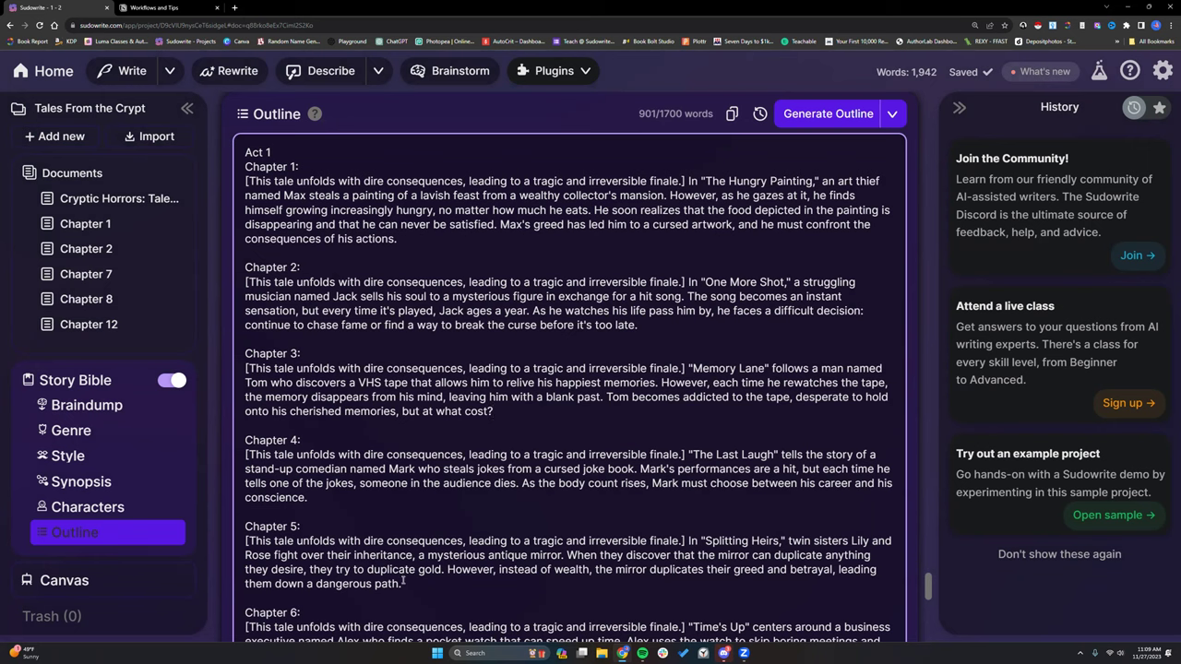
left_click(335, 497)
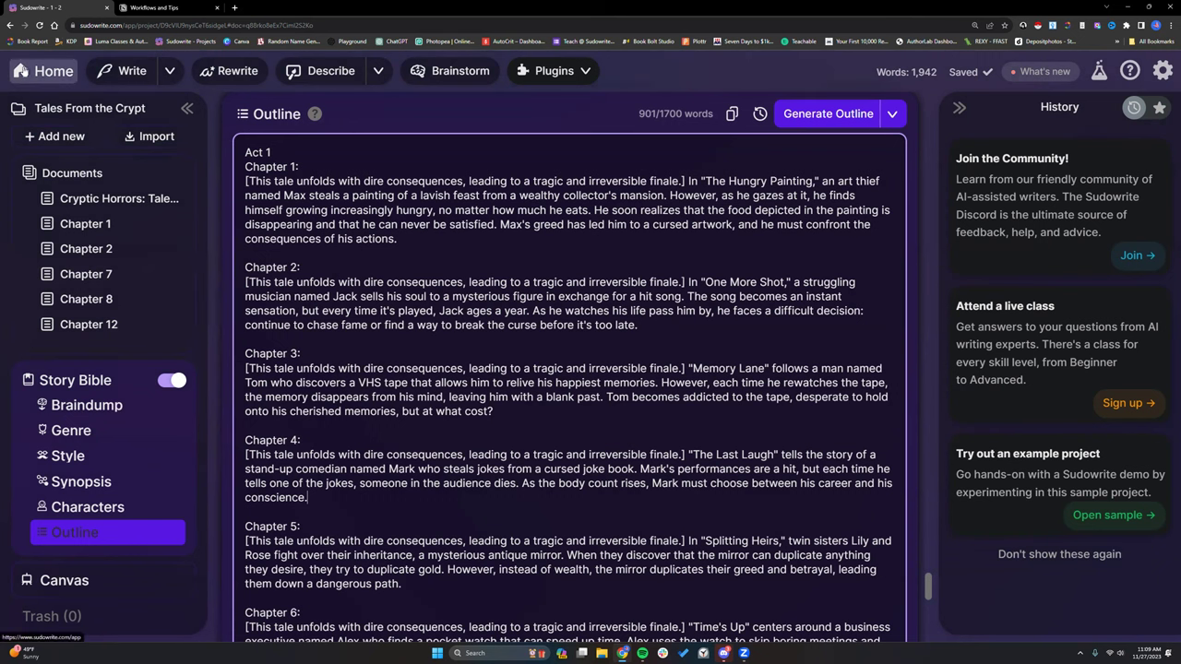
Return to the project list, look into the Echoing Asylums project, and go back to the project list
left_click(25, 72)
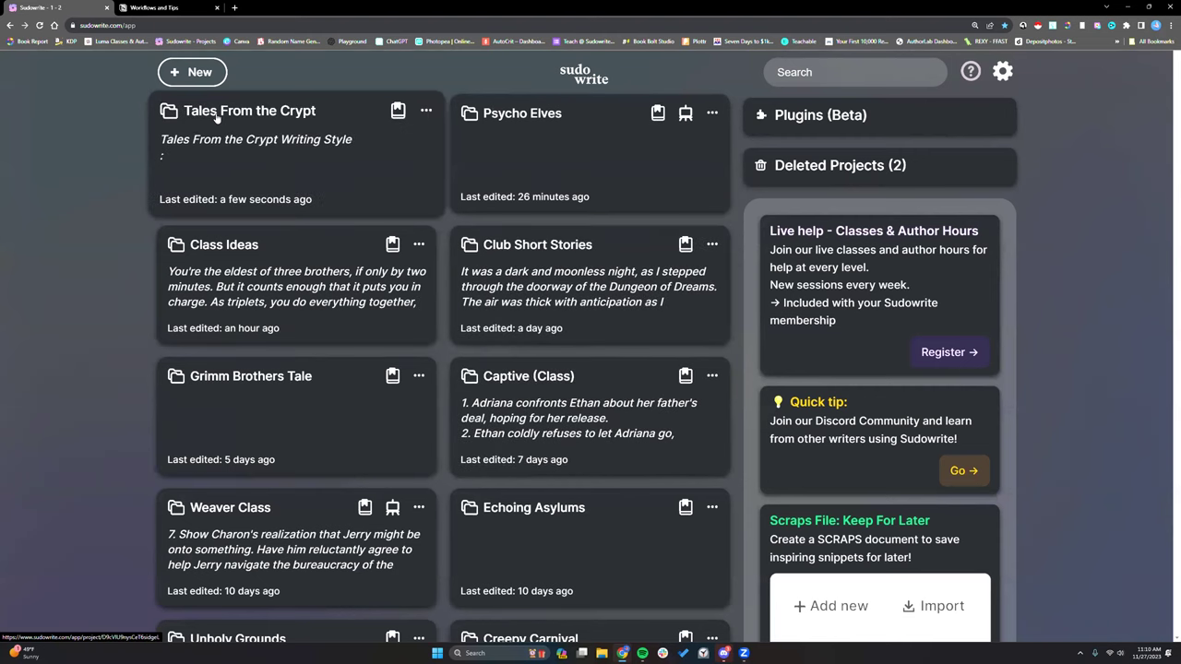
left_click(583, 562)
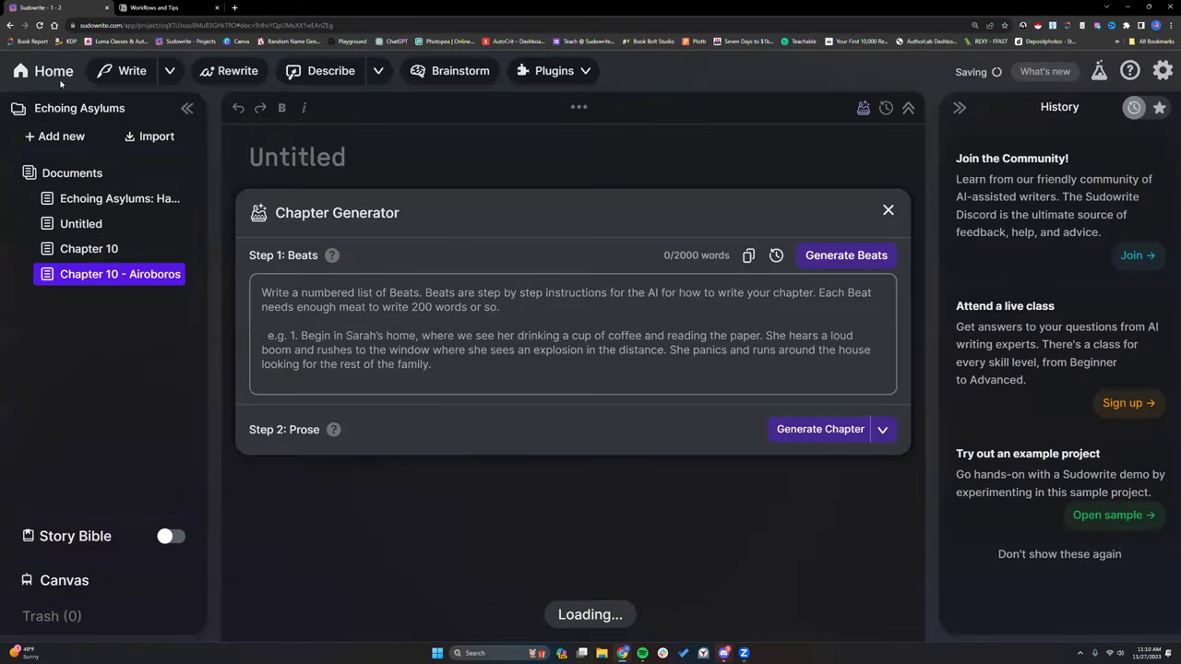
left_click(61, 81)
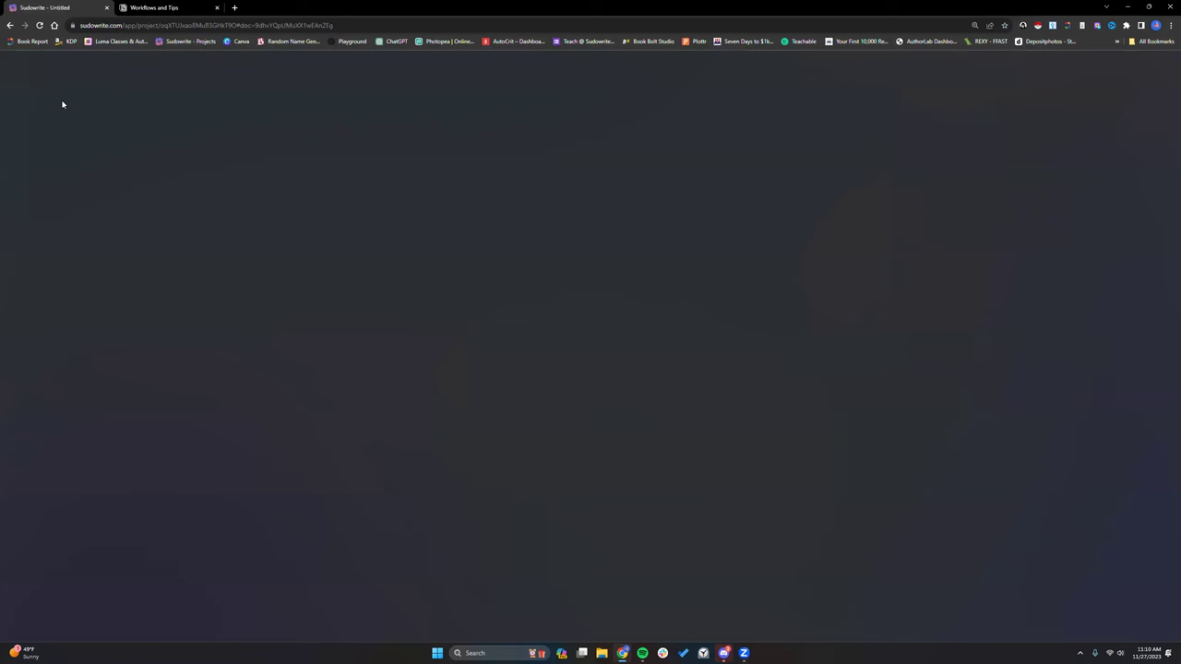
left_click(39, 25)
left_click(10, 26)
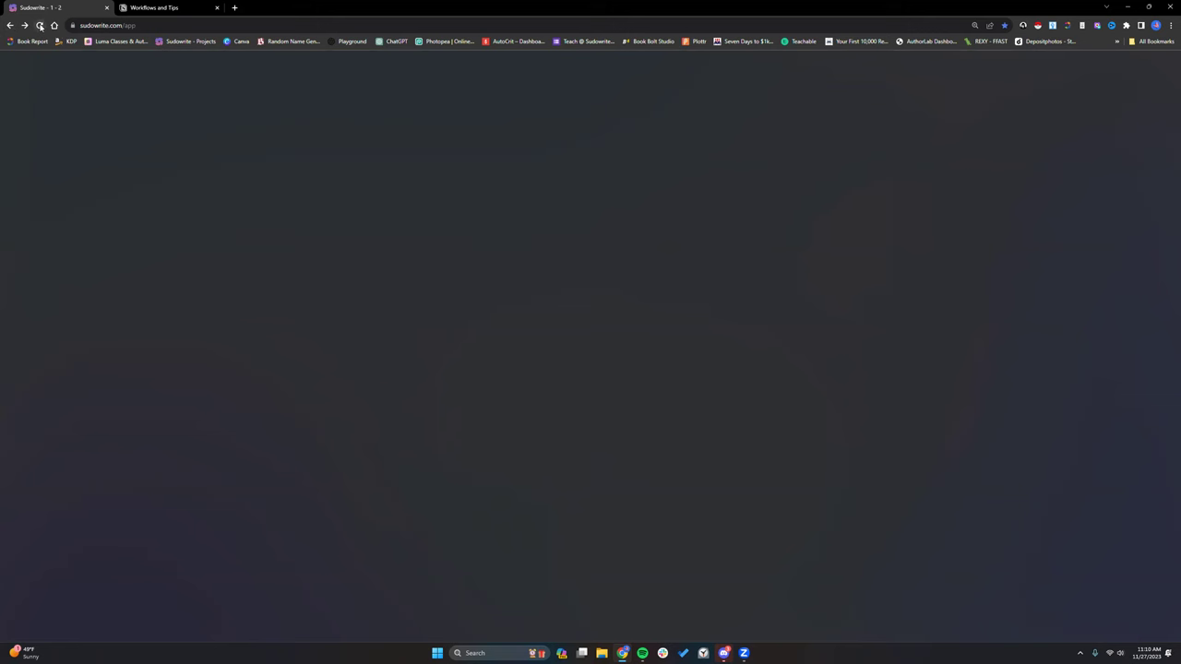
left_click(181, 43)
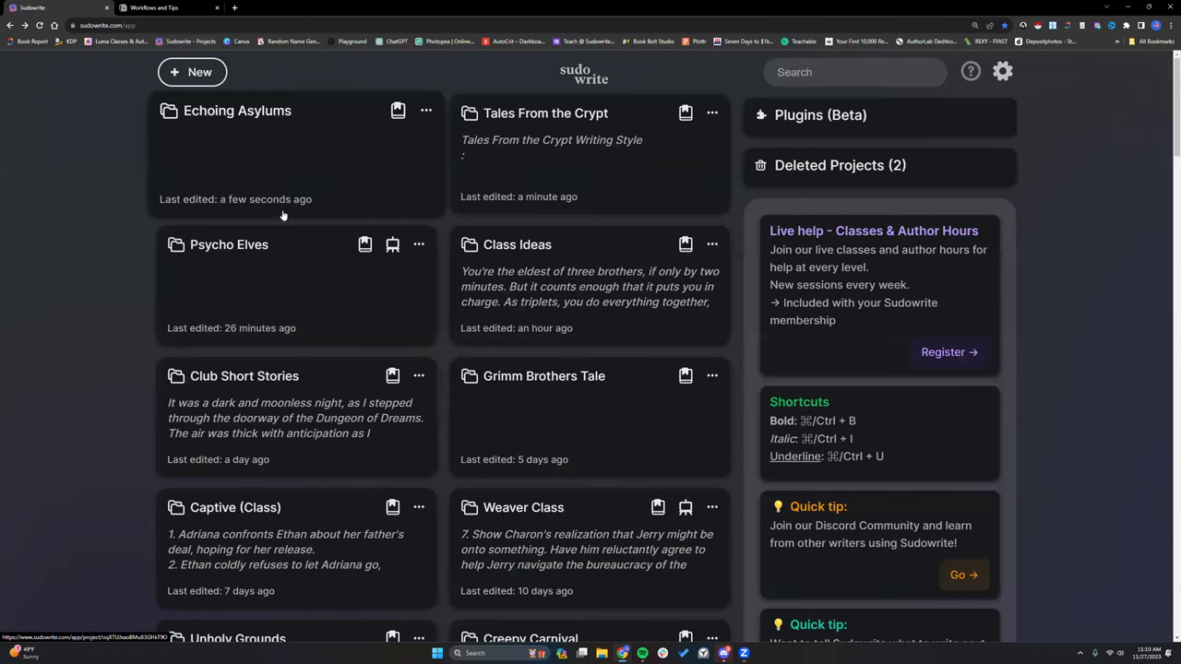
Open the Frequently Asked Questions page from the help options, look at it, and return to the project list
left_click(972, 74)
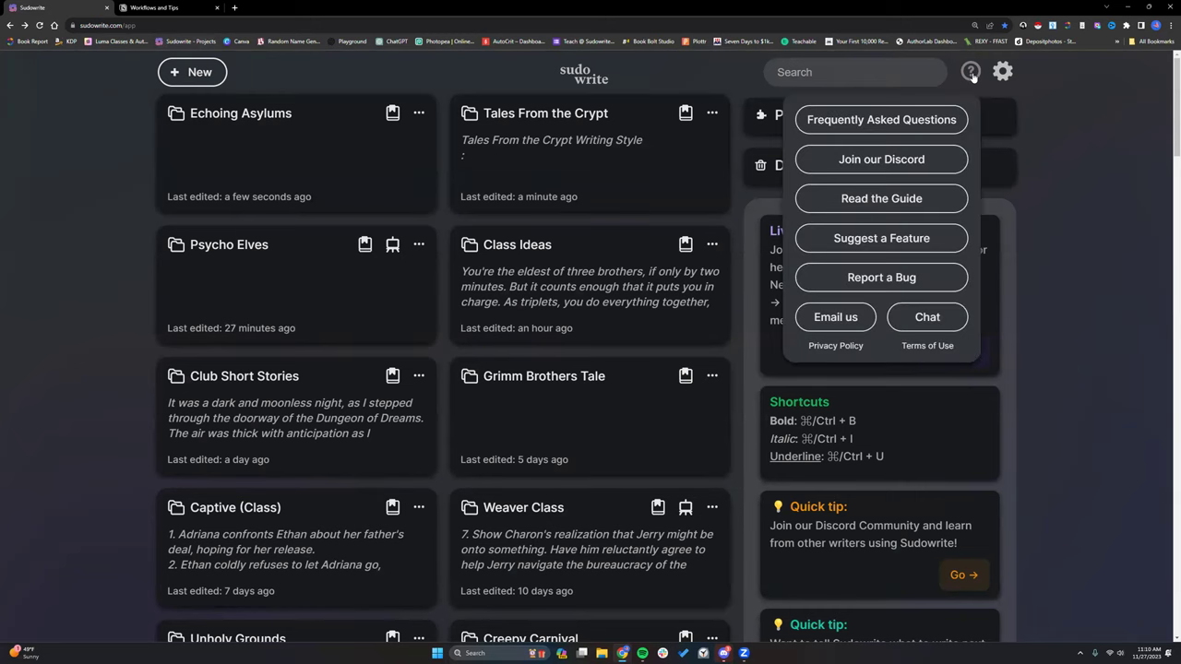
left_click(914, 123)
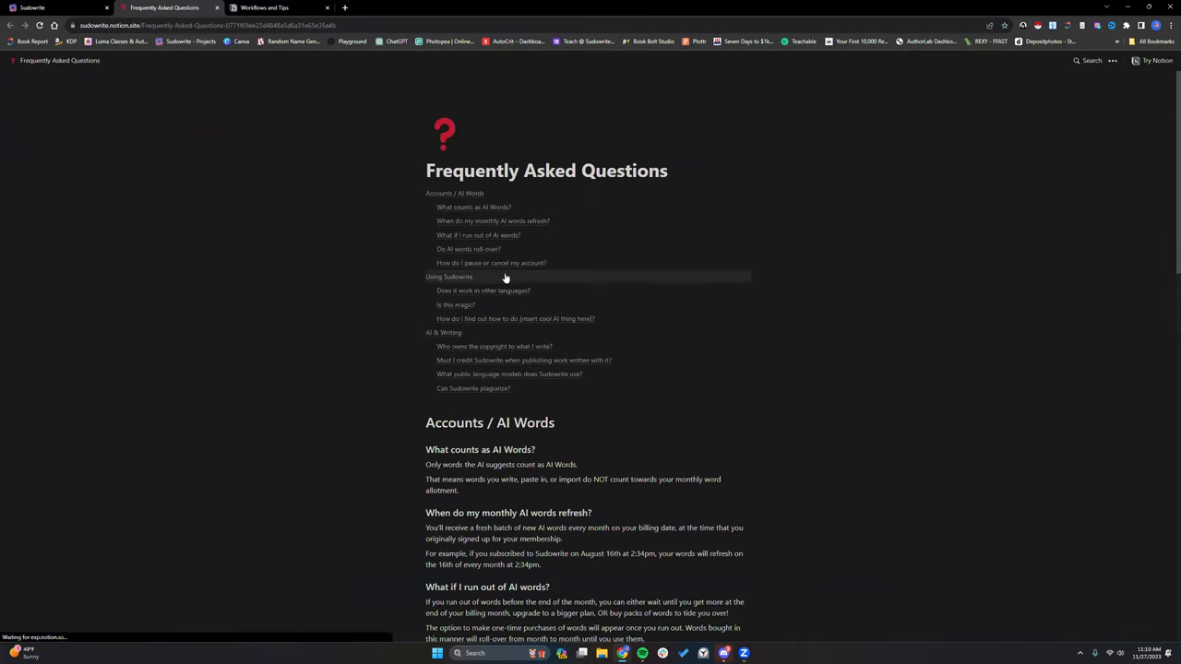
left_click(55, 8)
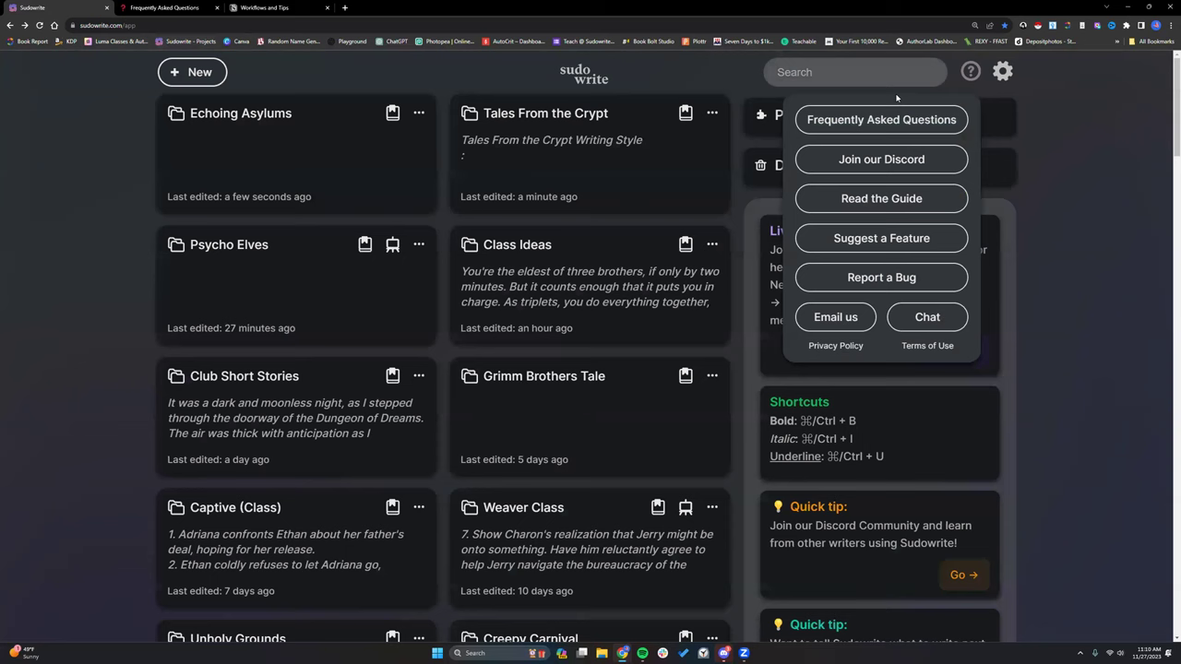
Visit the Sudowrite Discord server's course-videos channel, and close Discord along with its invite page and the FAQ page
left_click(898, 160)
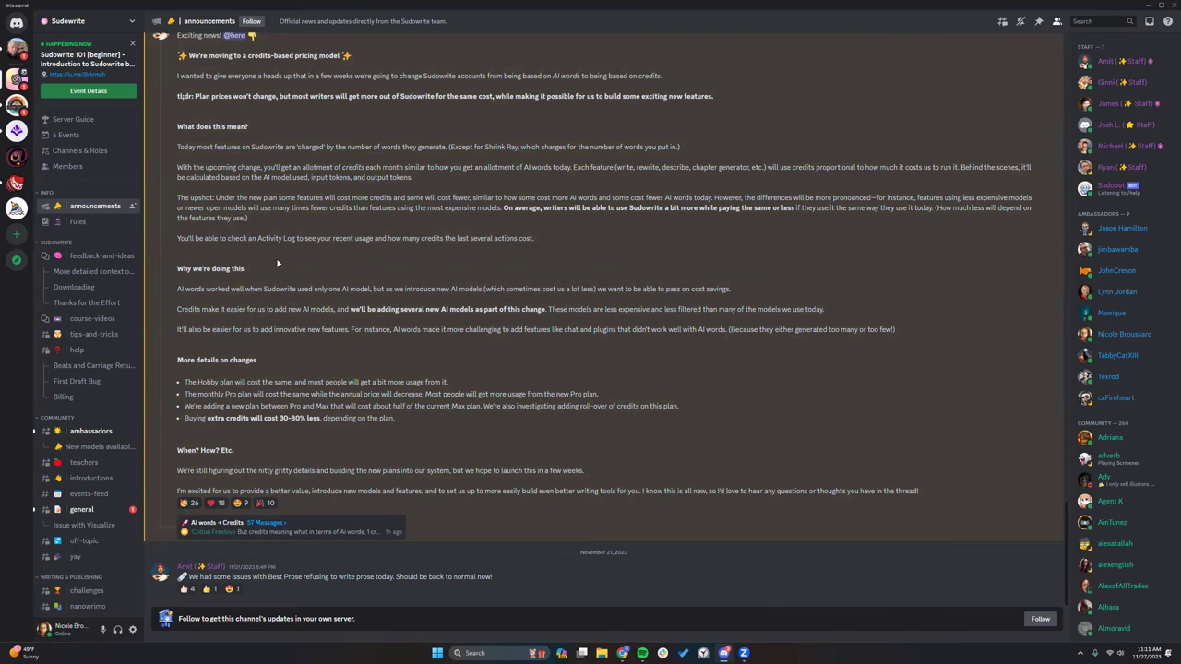
left_click(88, 320)
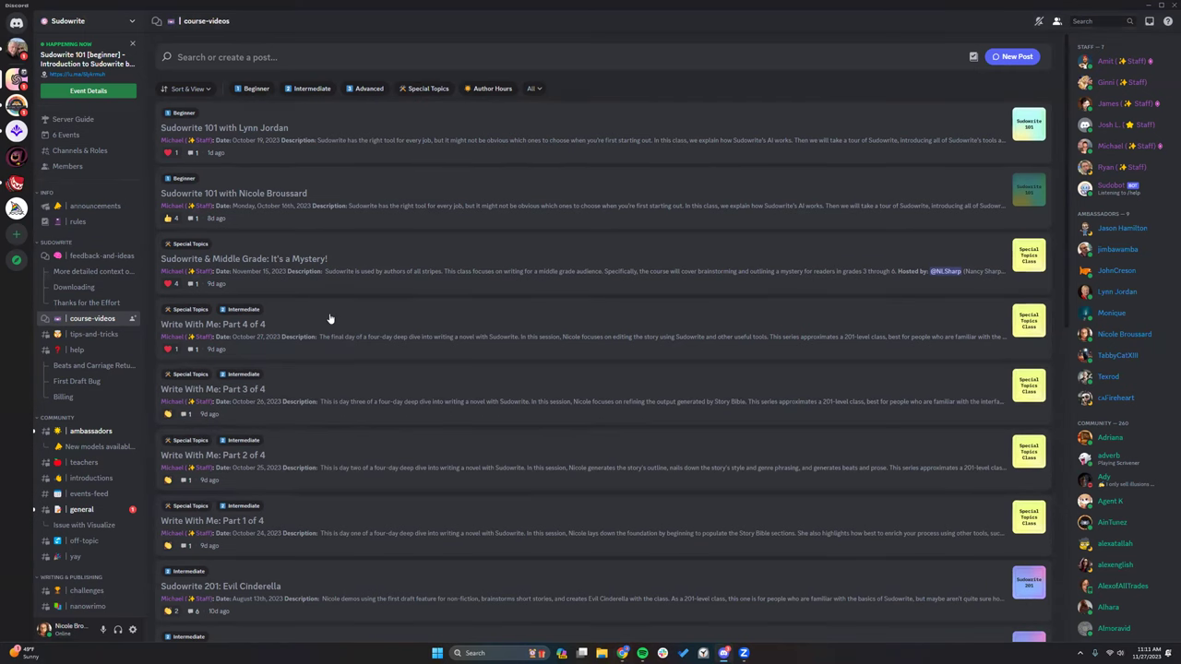
left_click(1168, 5)
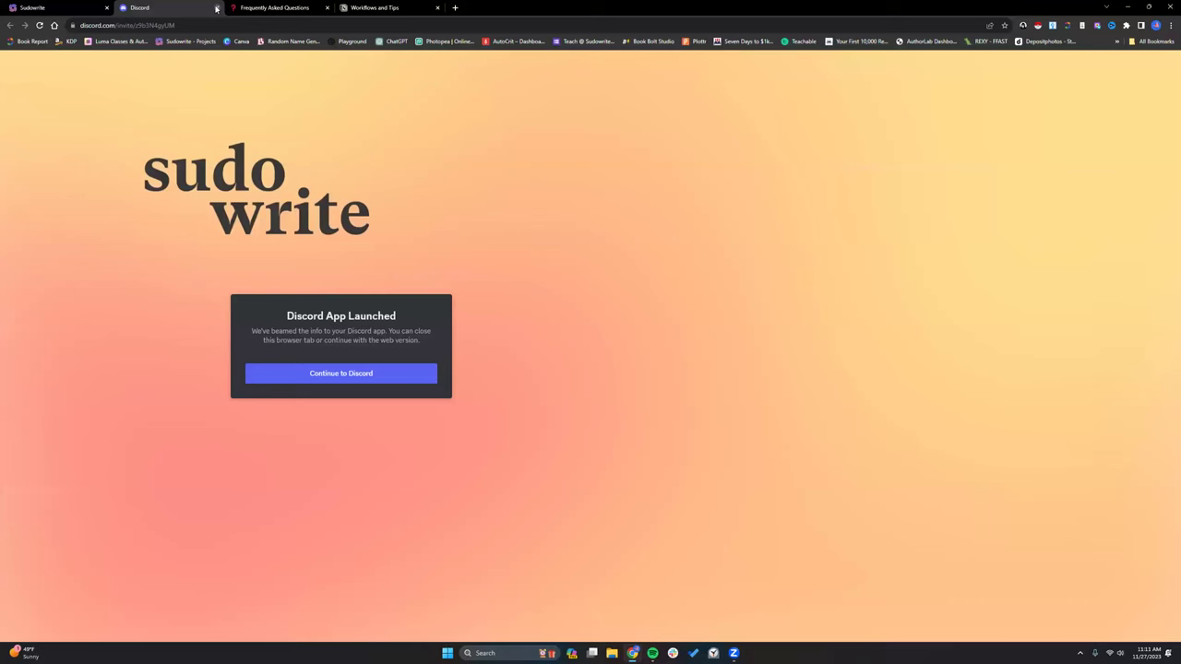
left_click(216, 8)
left_click(217, 8)
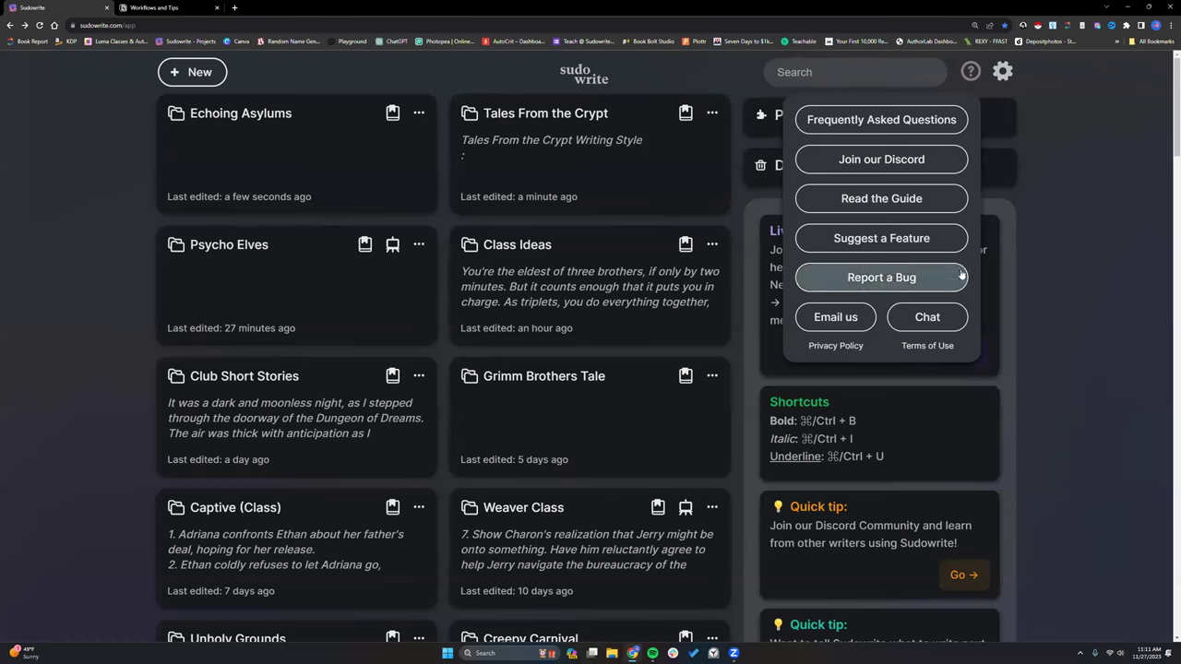
Open the Sudowrite Manual from the help options, view its Story Engine Guide, and close the manual
left_click(882, 201)
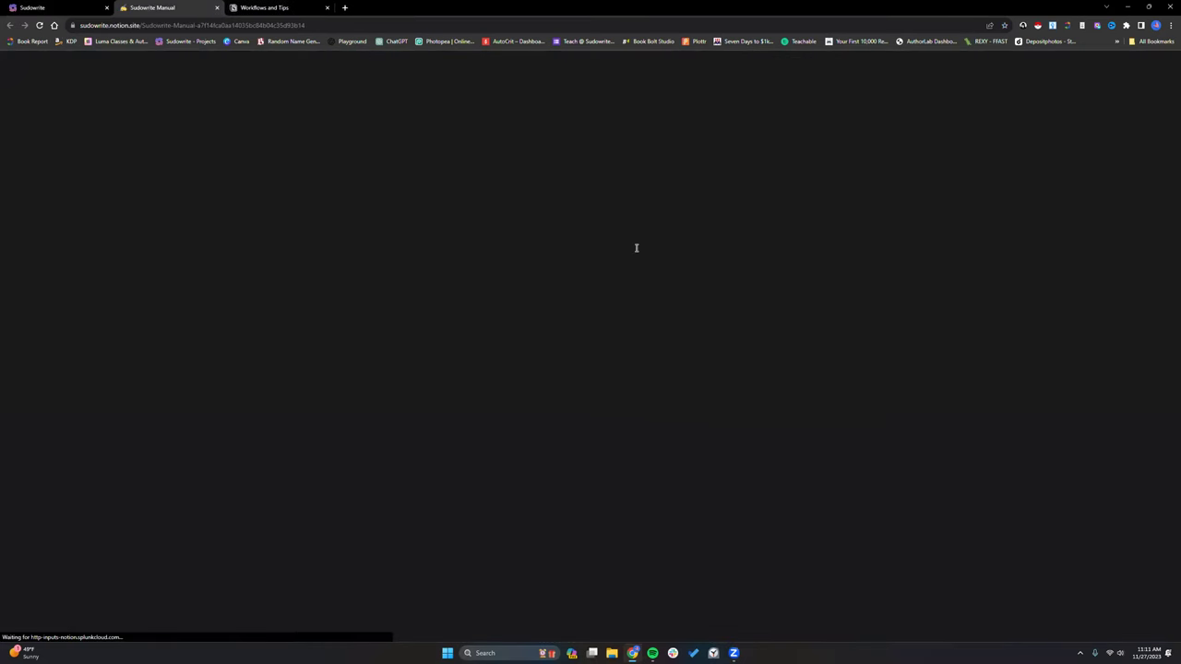
scroll(530, 379, "down", 3)
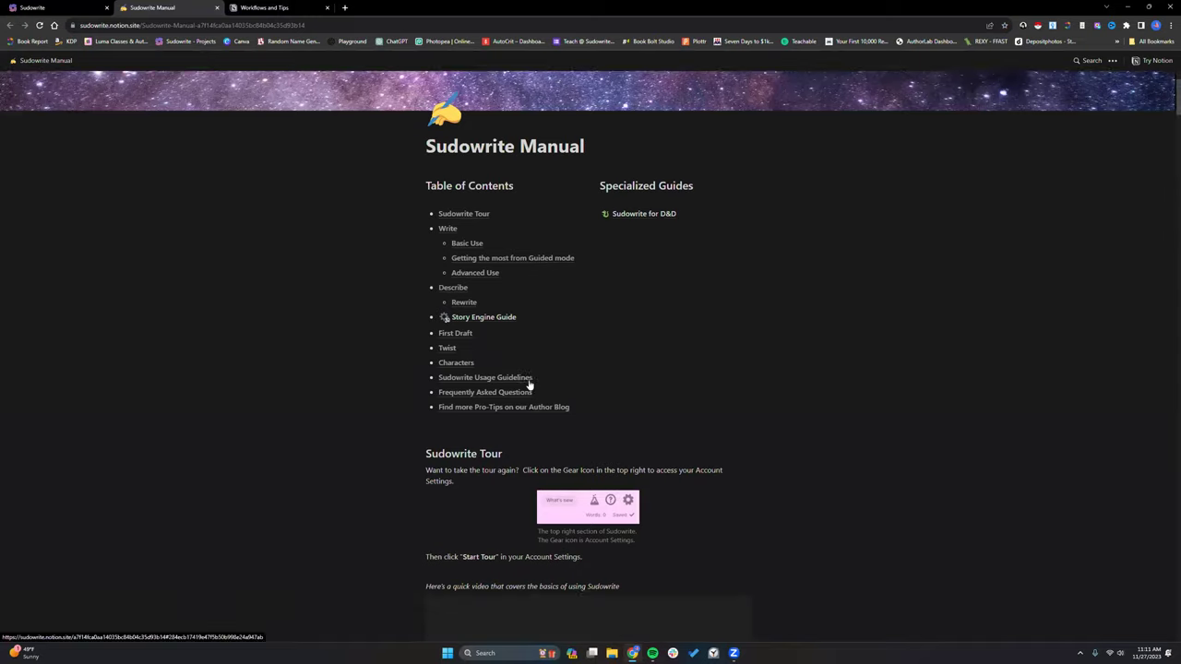
scroll(529, 381, "down", 2)
scroll(516, 359, "up", 4)
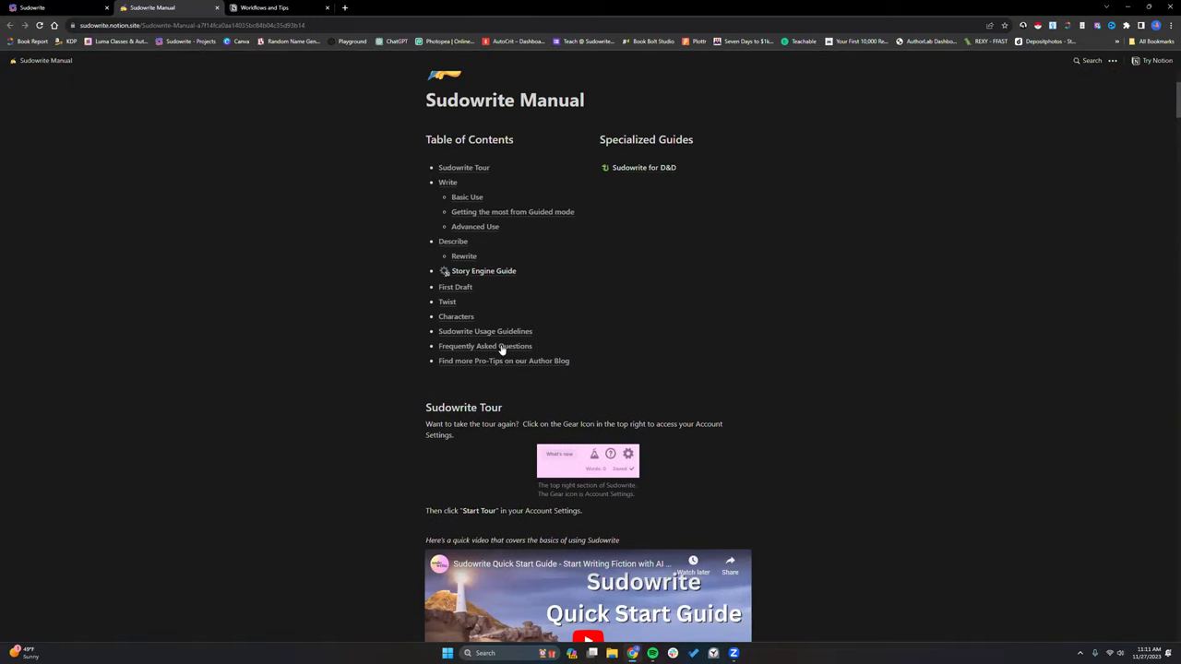
left_click(488, 271)
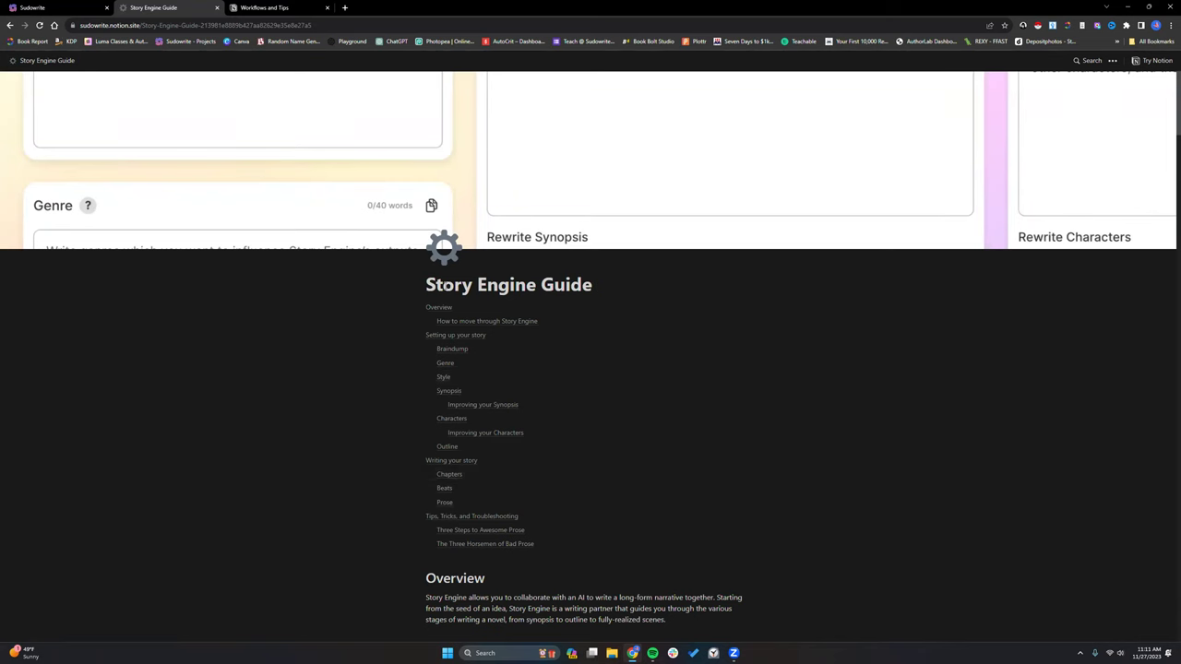
left_click_drag(426, 284, 537, 284)
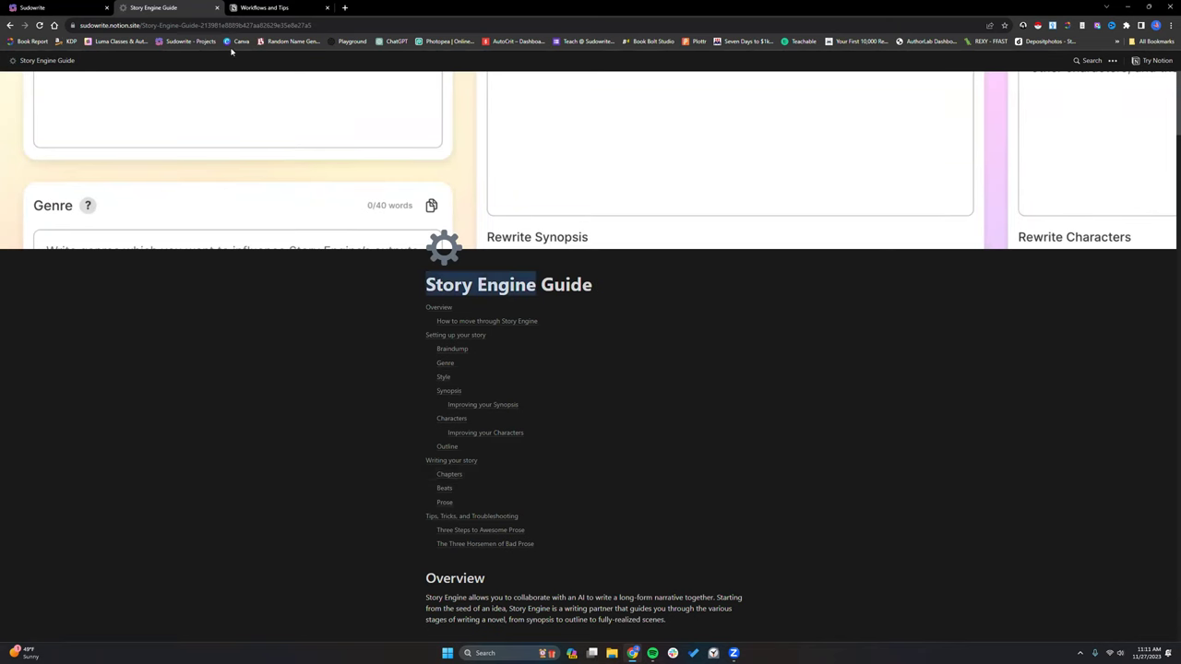
left_click(215, 7)
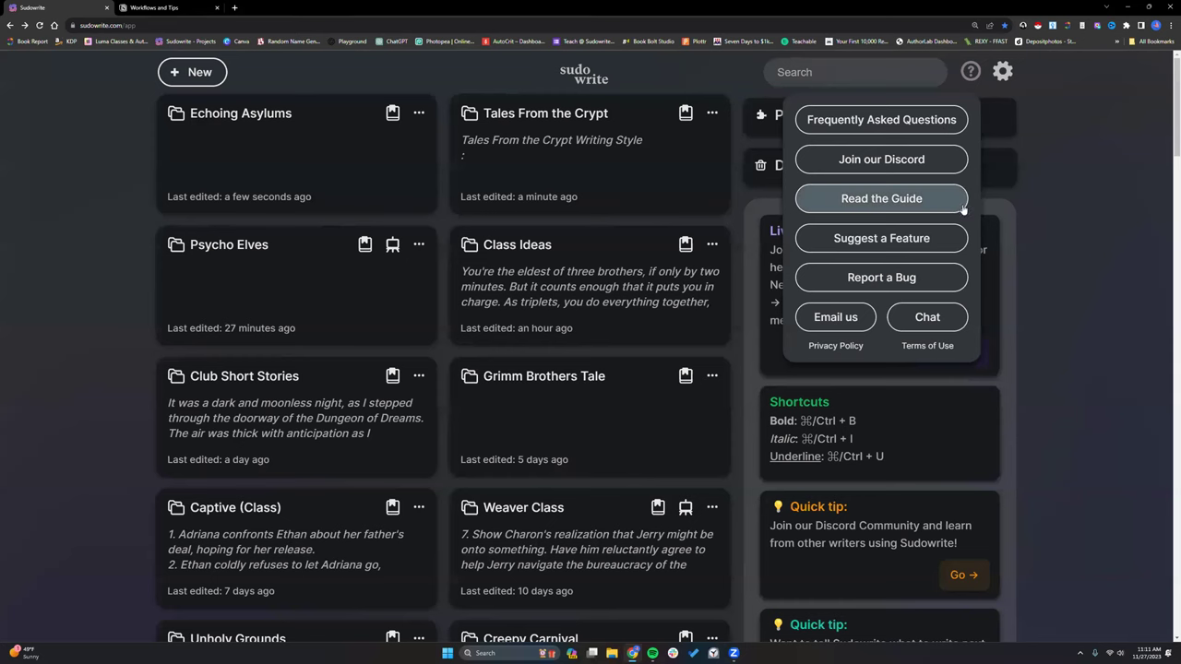
Open the feature suggestions board, search its ideas for "character", browse the list, and close the board
left_click(881, 239)
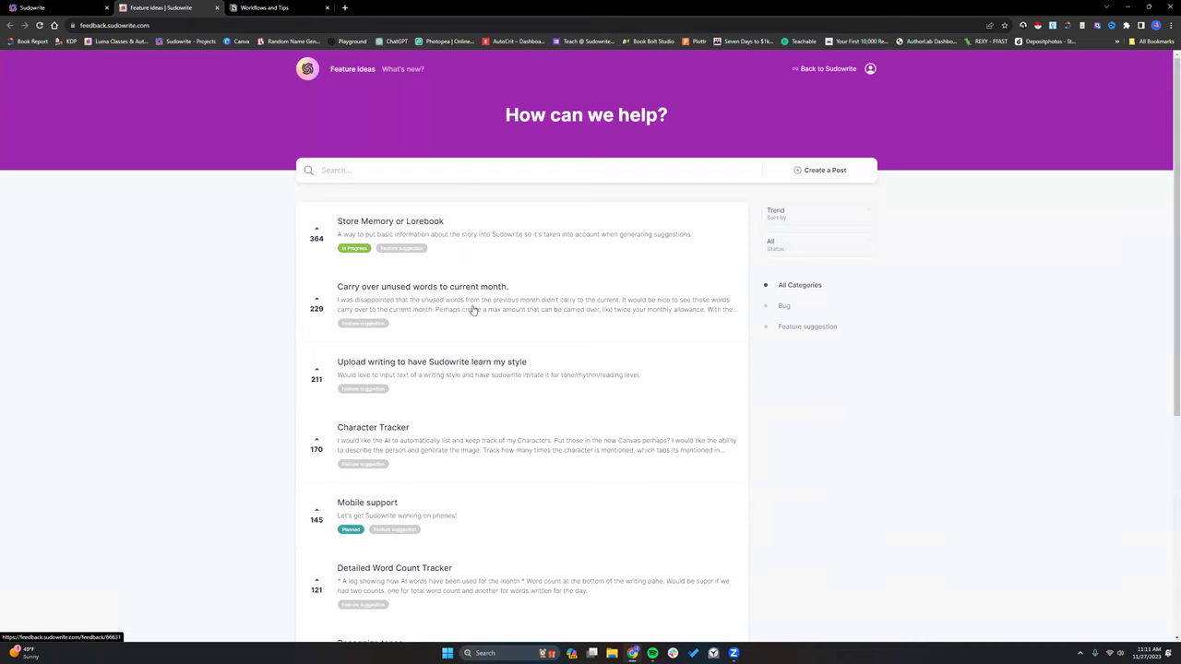
left_click(405, 168)
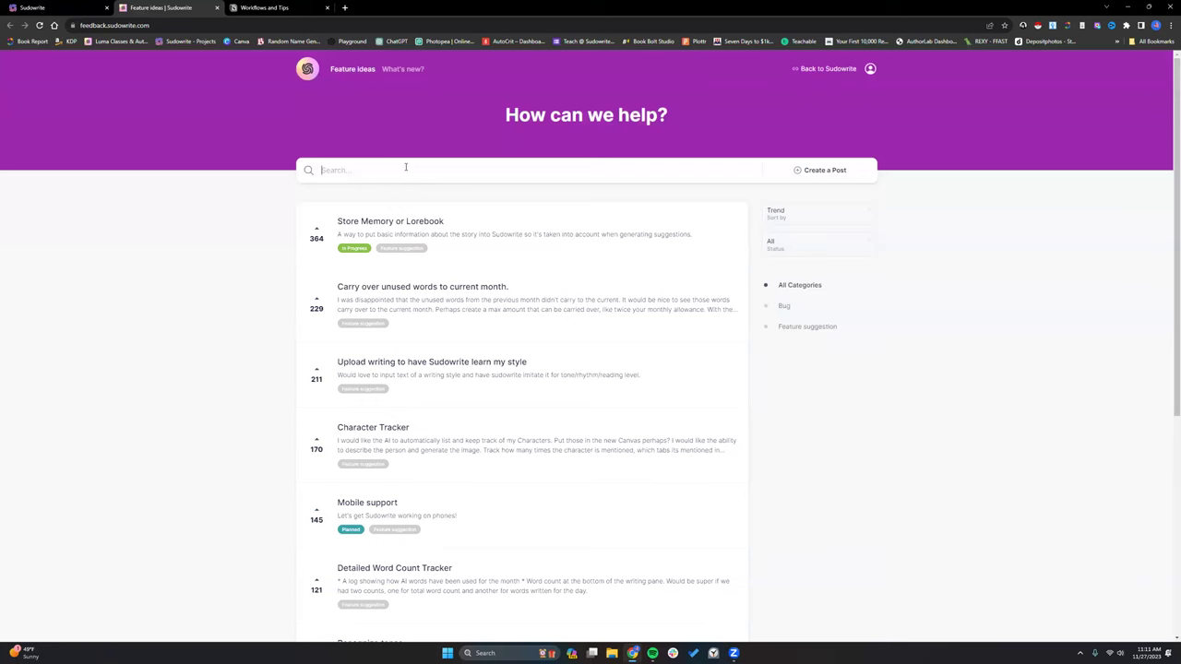
type("character")
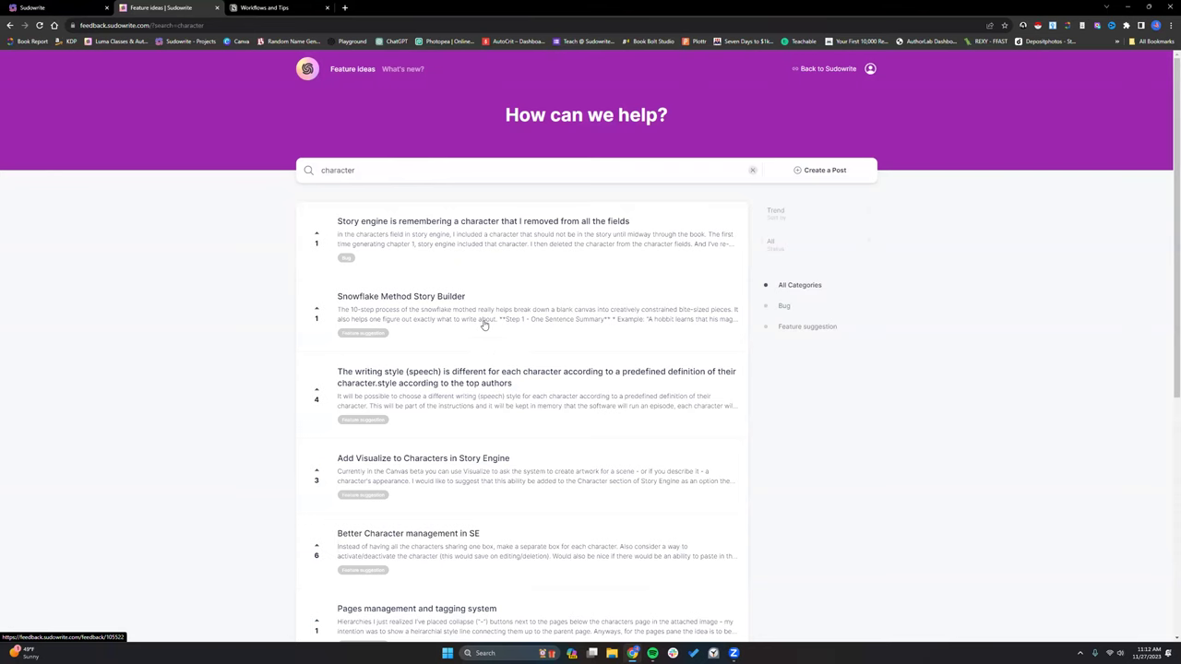
scroll(486, 452, "down", 1)
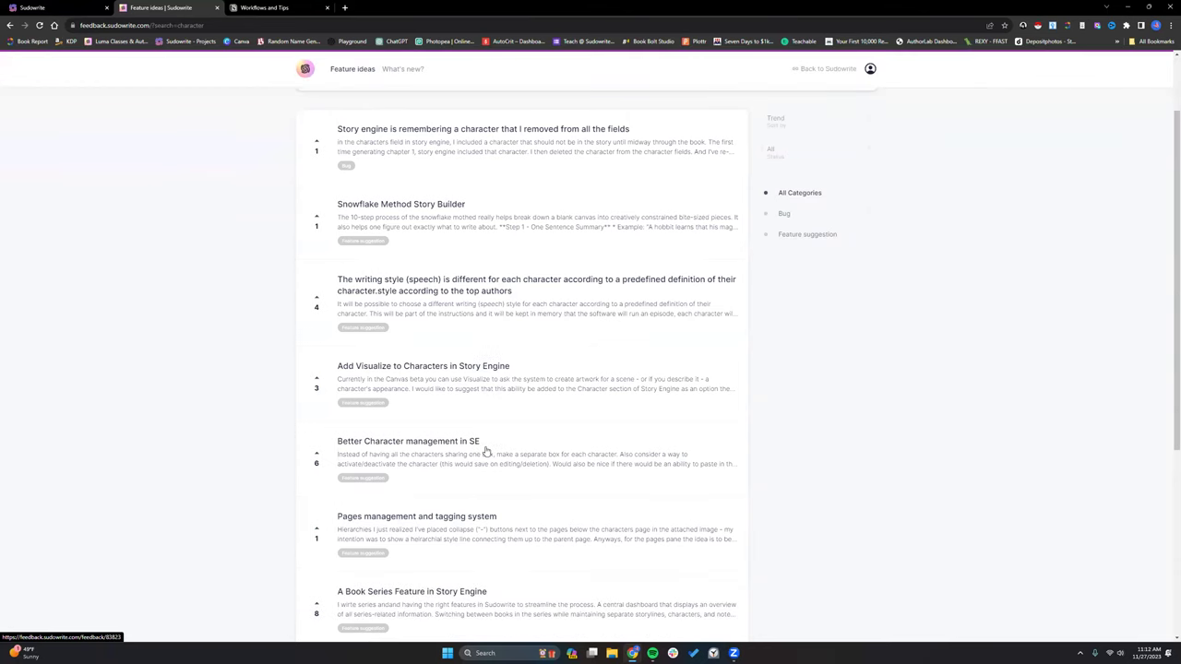
scroll(487, 452, "up", 1)
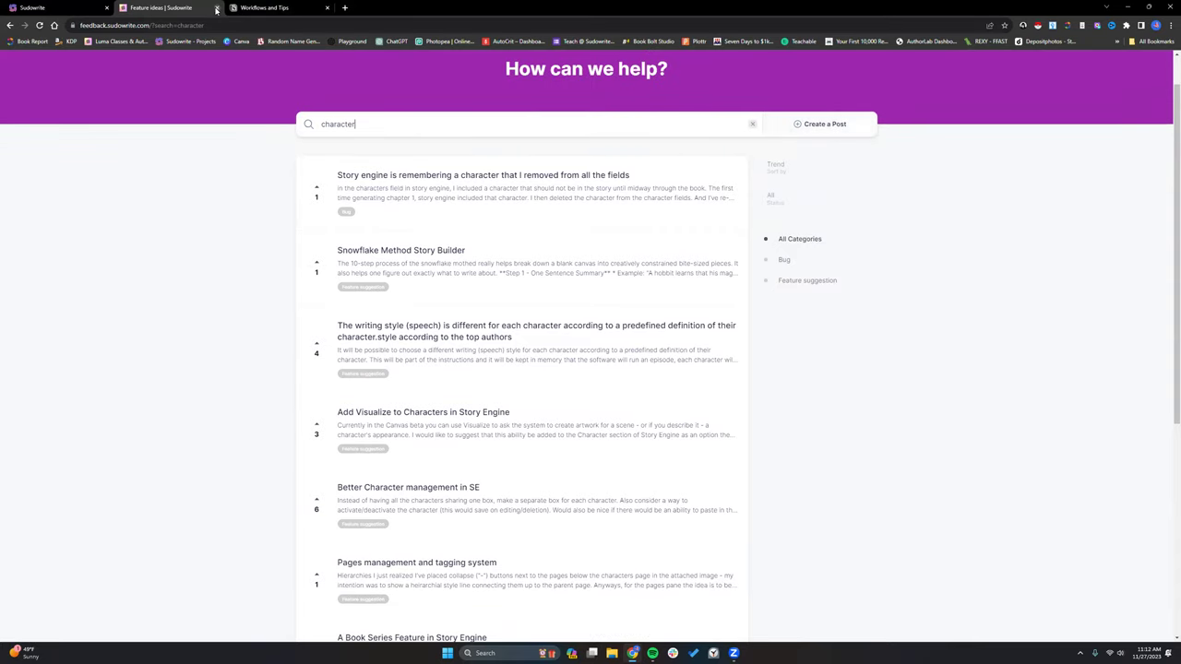
left_click(313, 130)
left_click(217, 8)
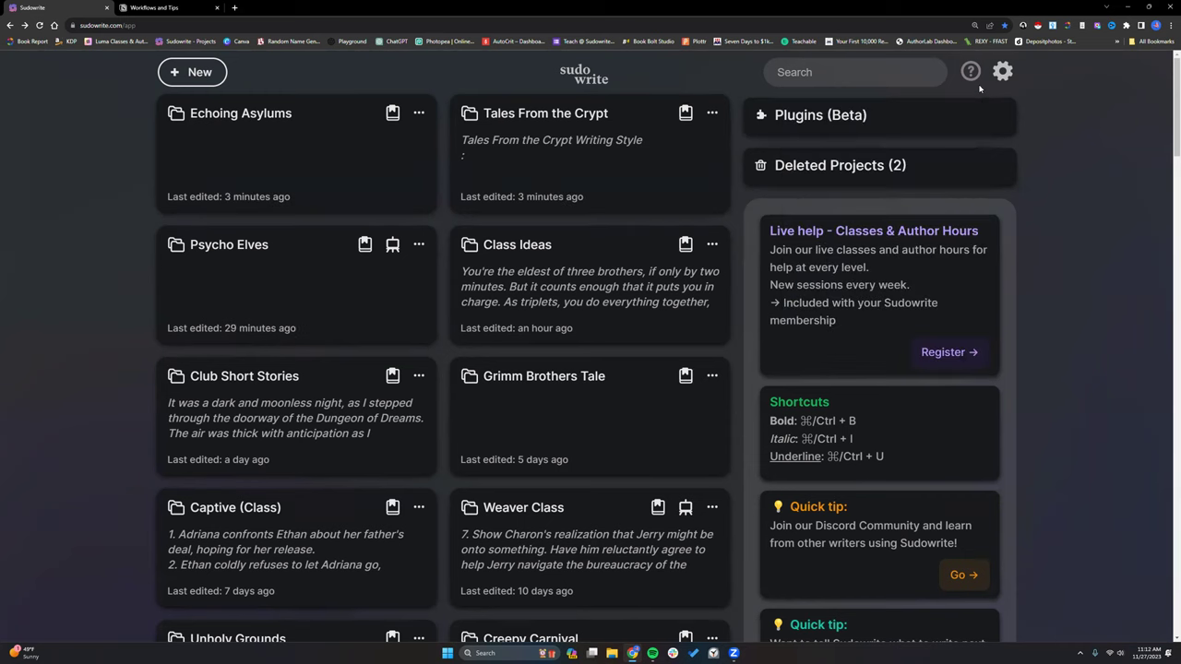
Open the account settings, check the remaining AI words, and view the Buy AI Words packs before returning to the settings
left_click(1003, 73)
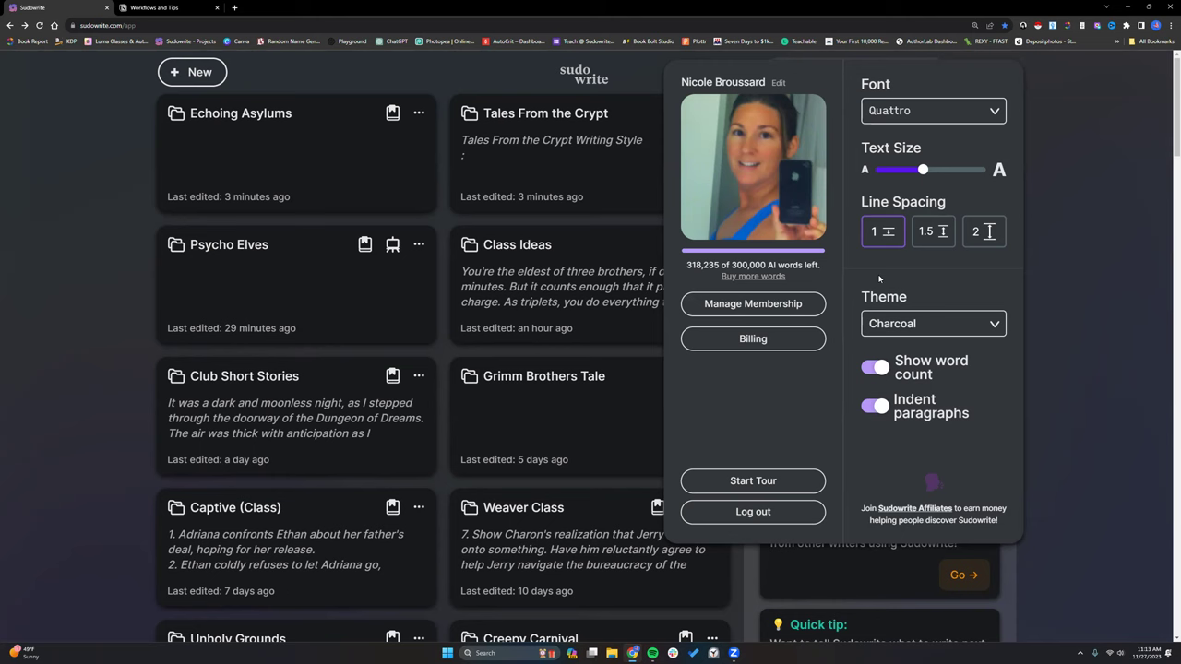
mouse_move(762, 265)
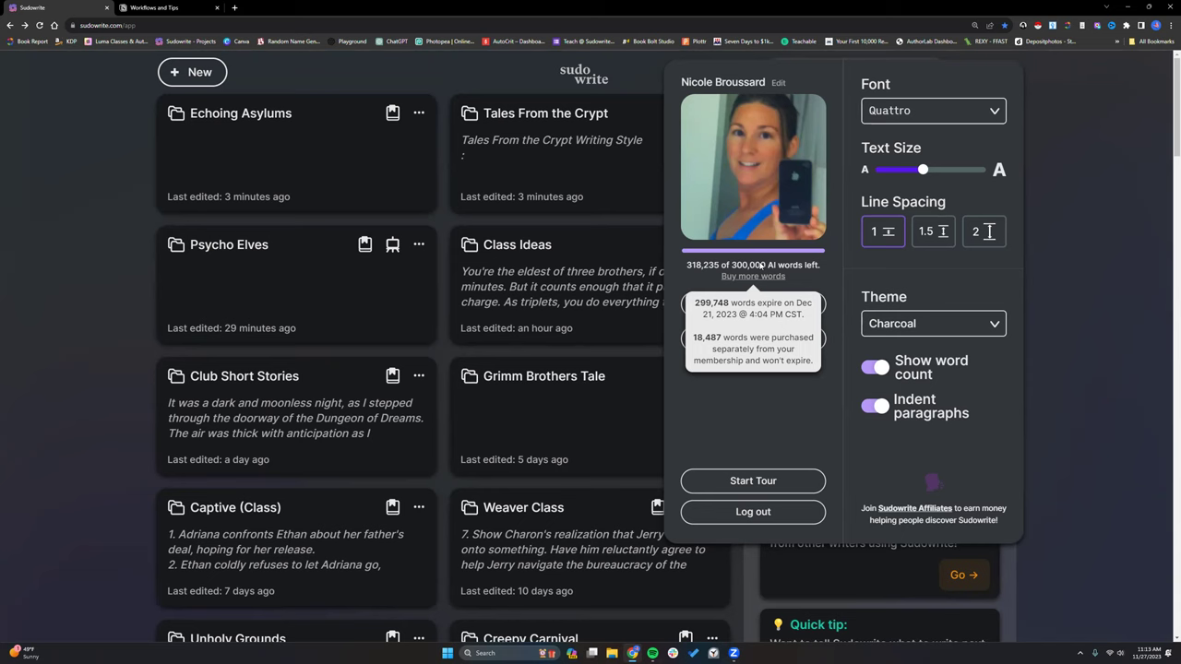
left_click(764, 276)
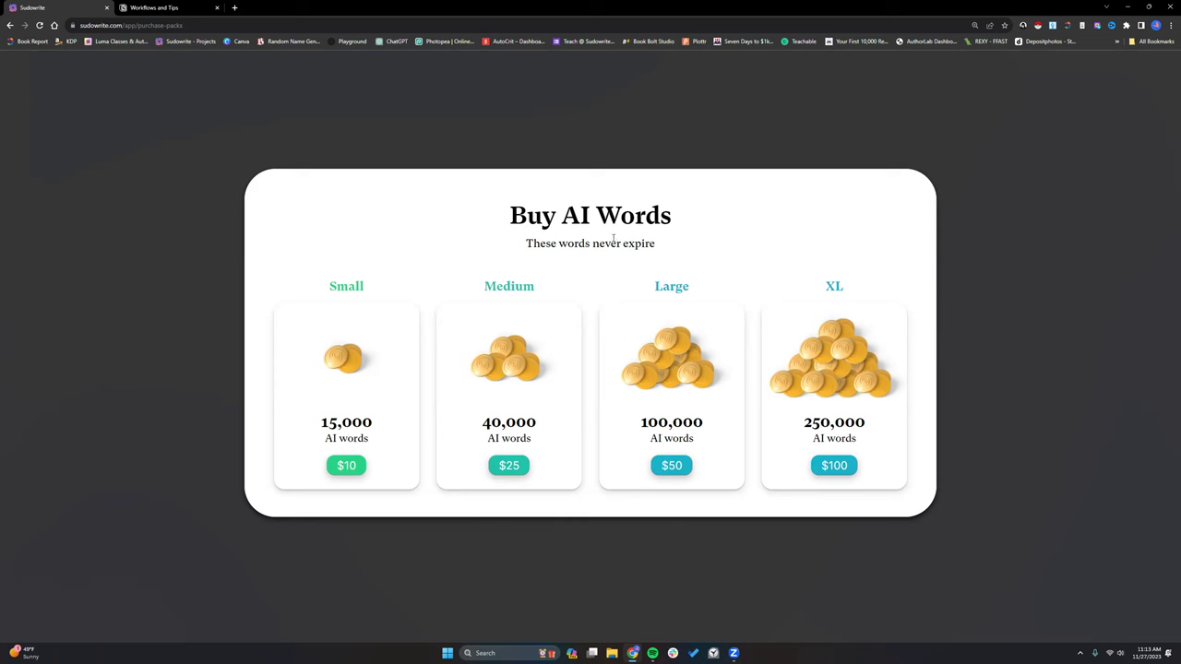
left_click(11, 25)
mouse_move(767, 277)
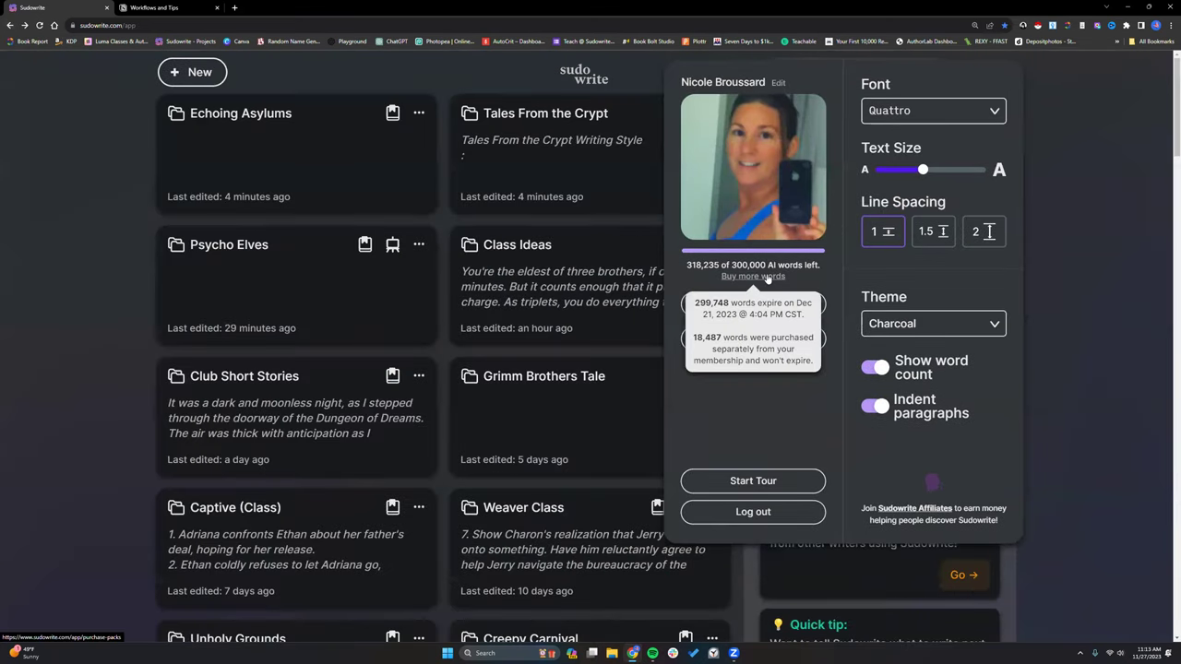
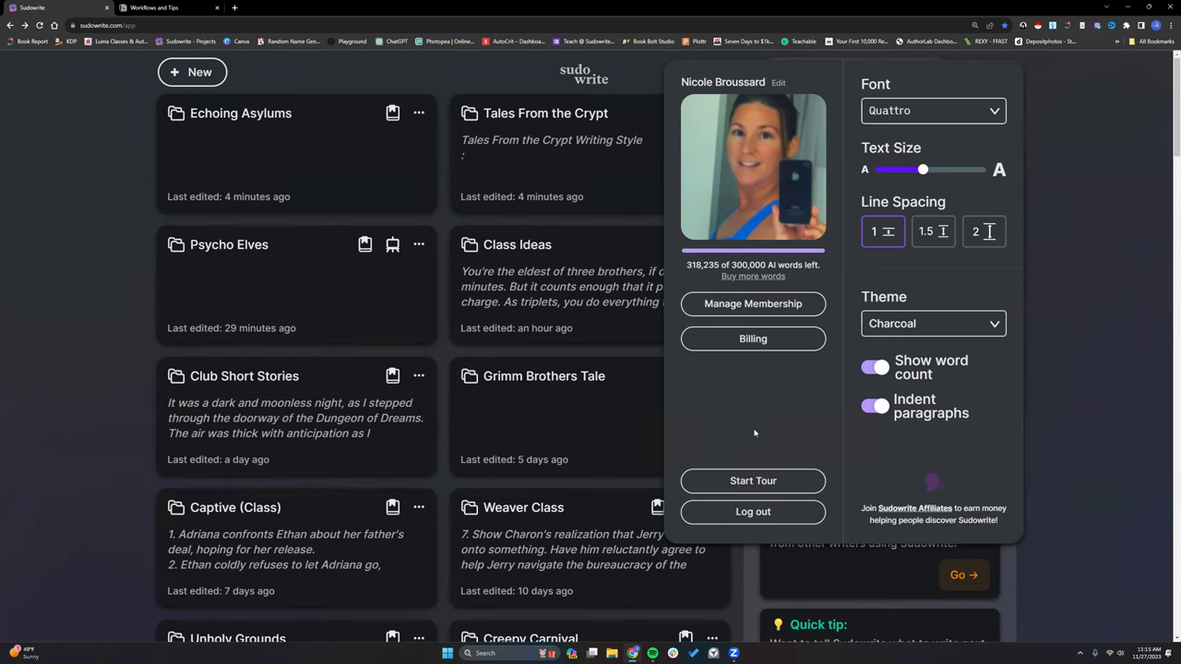
Start the guided product tour from the account settings
left_click(764, 483)
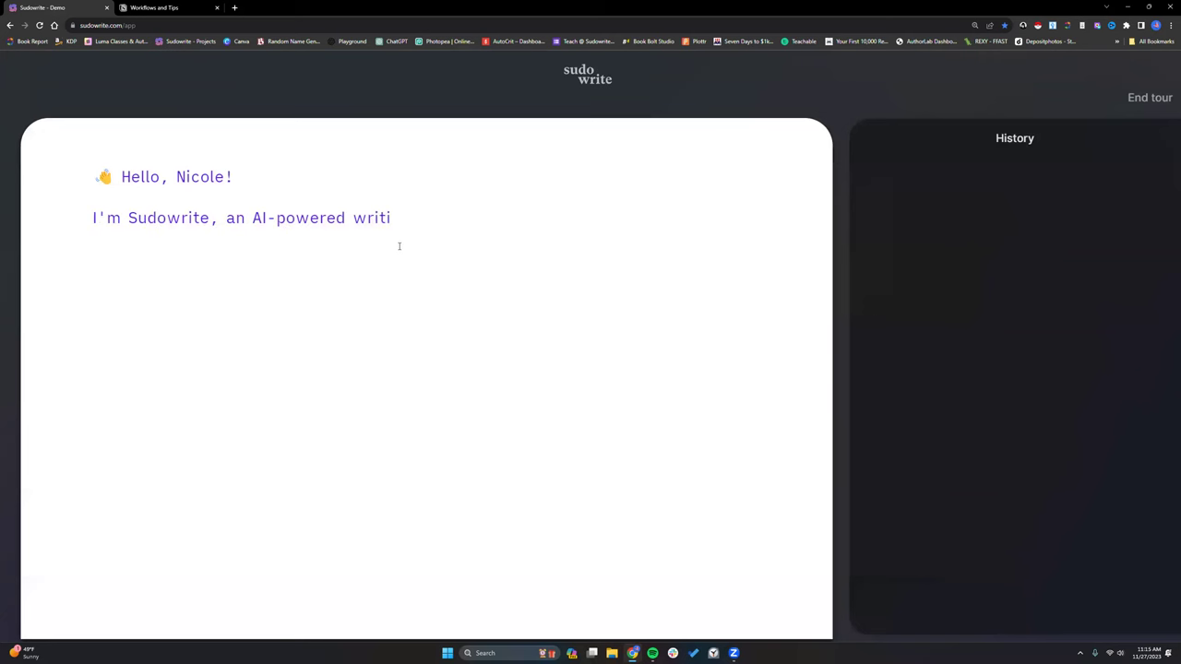
End the guided tour and view the available font choices in the account settings
left_click(1155, 99)
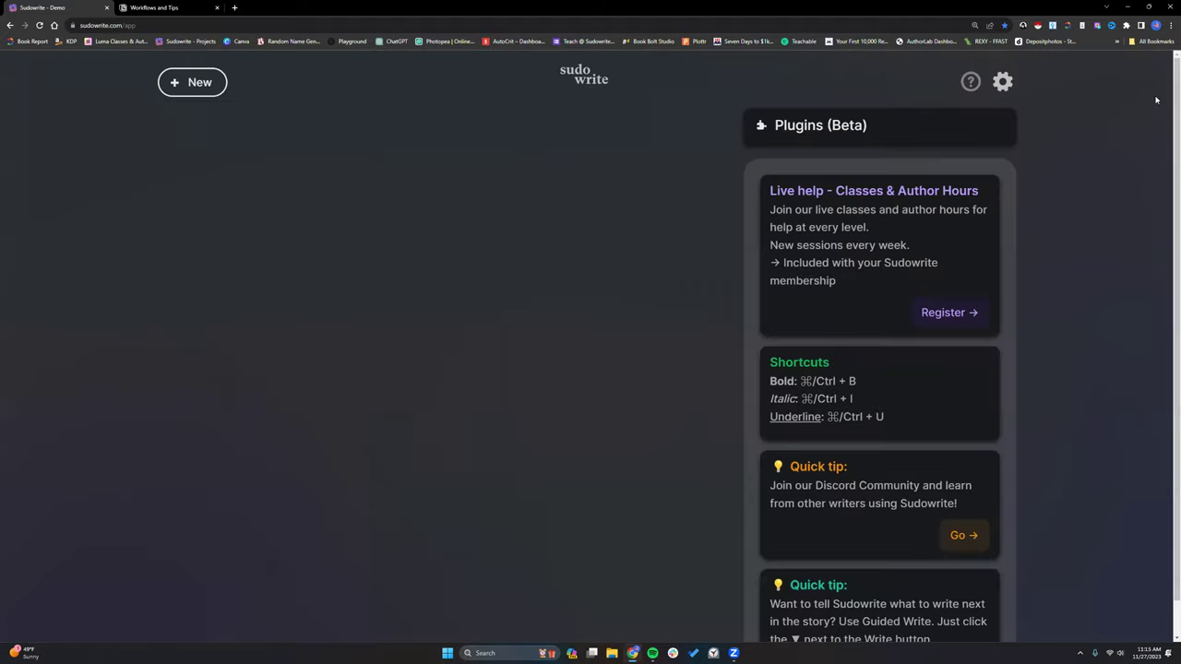
left_click(1003, 78)
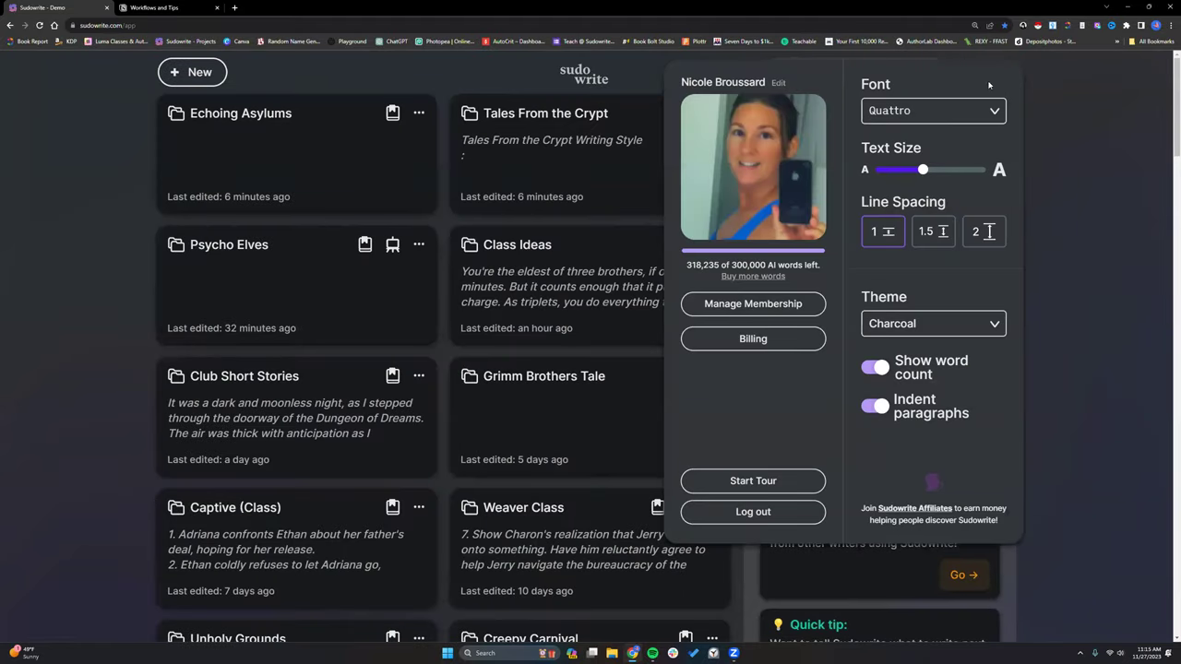
left_click(995, 112)
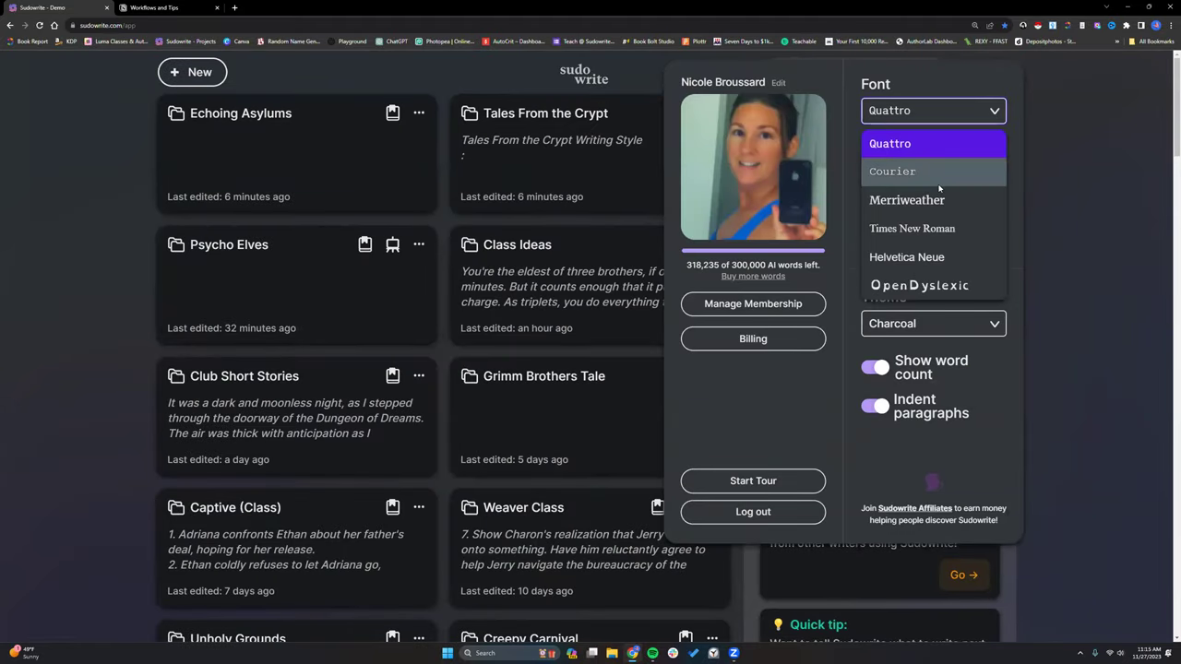
left_click(994, 111)
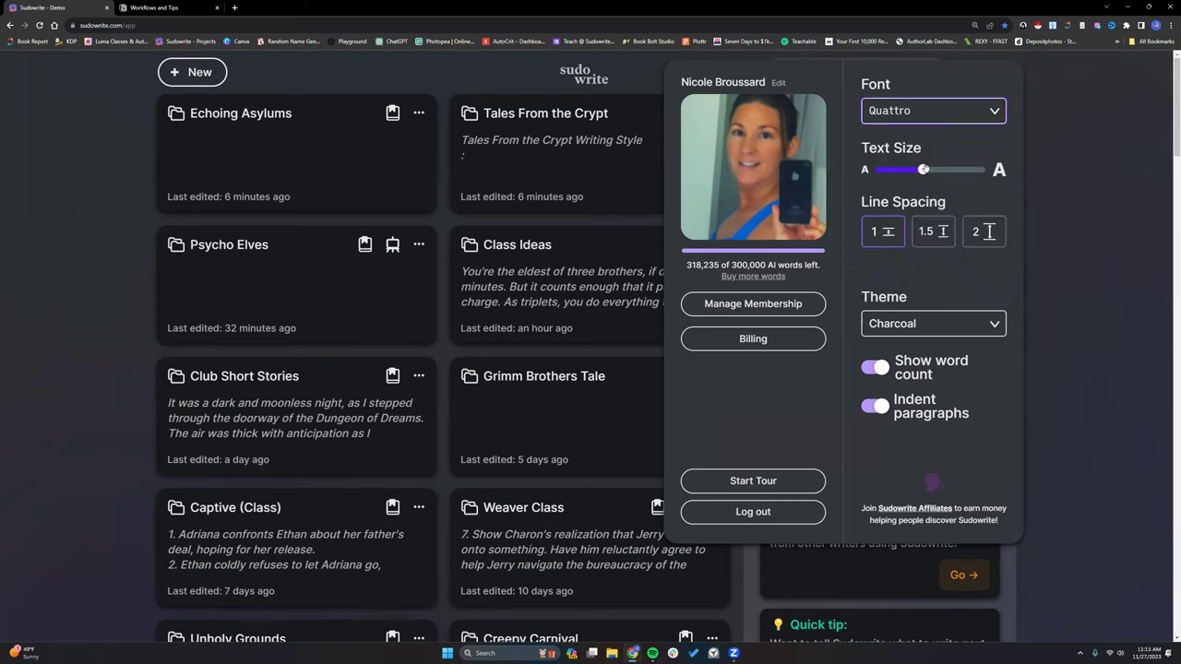
Try the Sorbet theme in the account settings and switch back to Charcoal
left_click(994, 328)
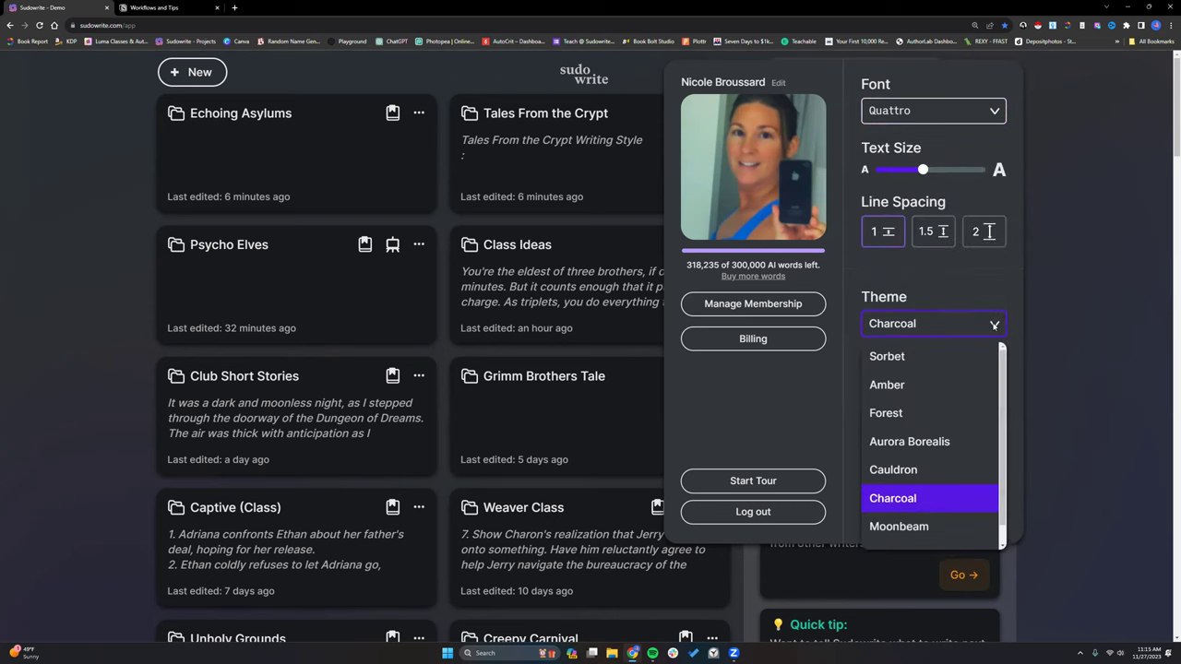
left_click(960, 359)
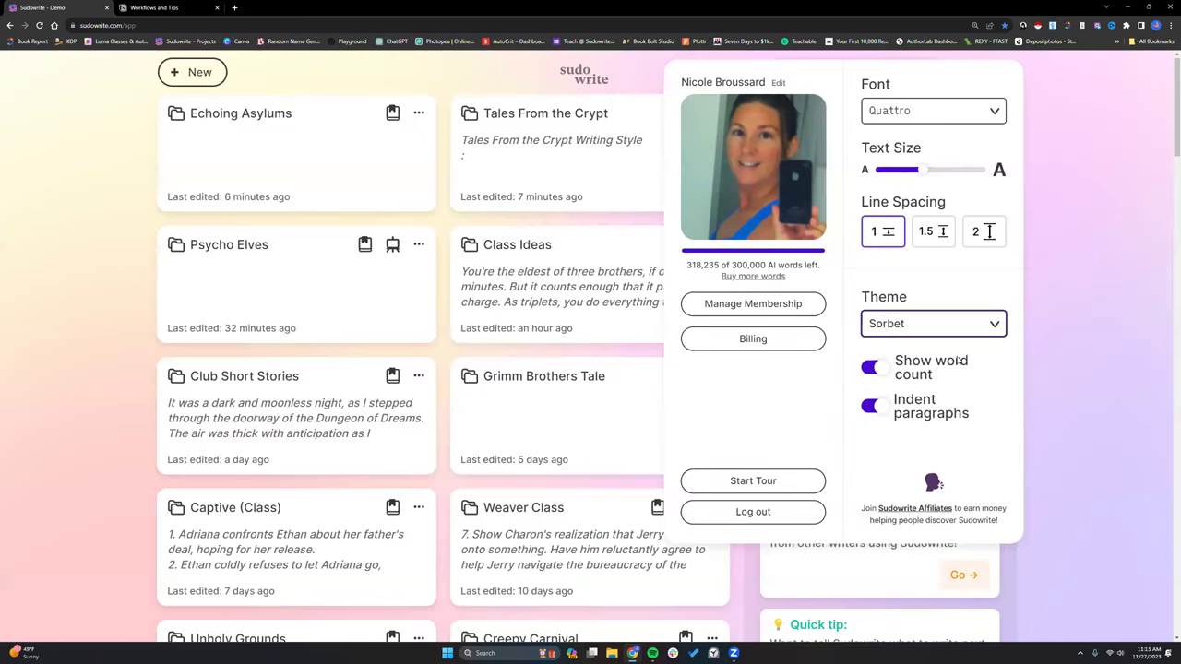
left_click(997, 324)
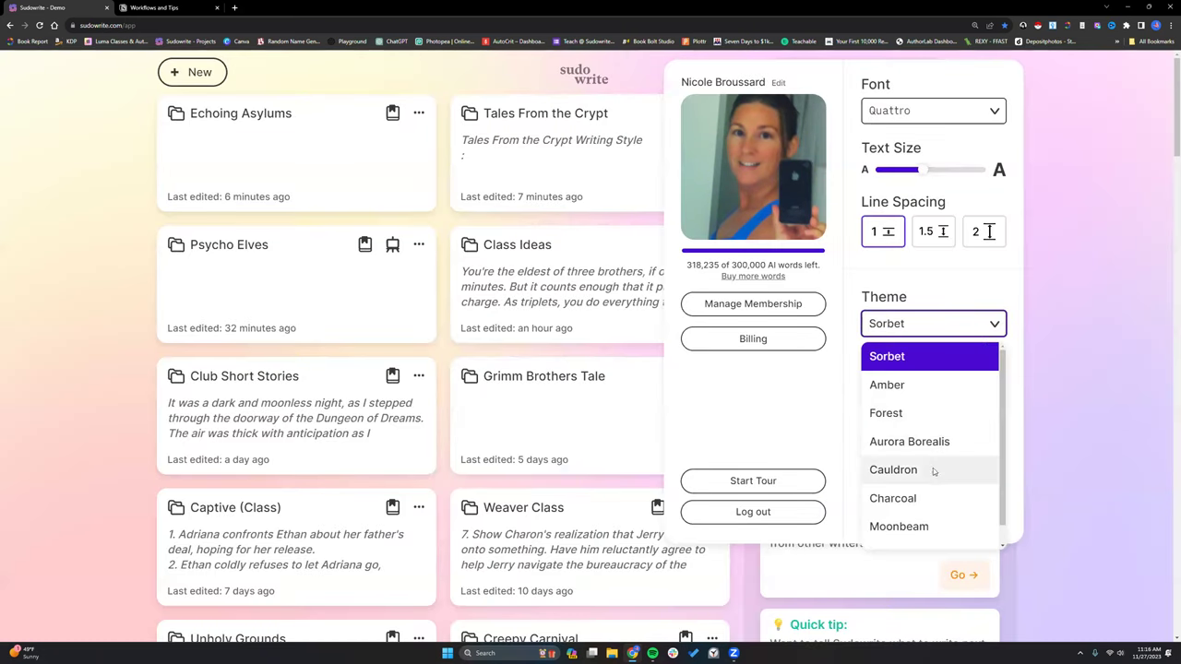
left_click(932, 499)
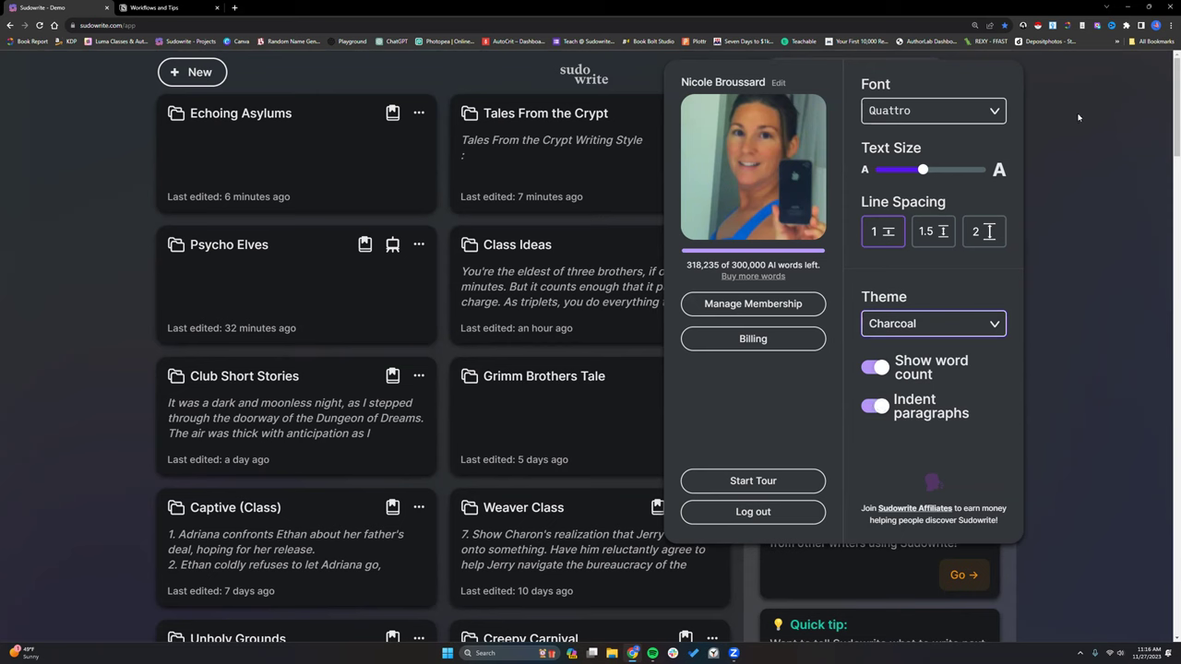
View the options for the Tales From the Crypt project, and inspect the deleted projects before returning to the project list
mouse_move(777, 280)
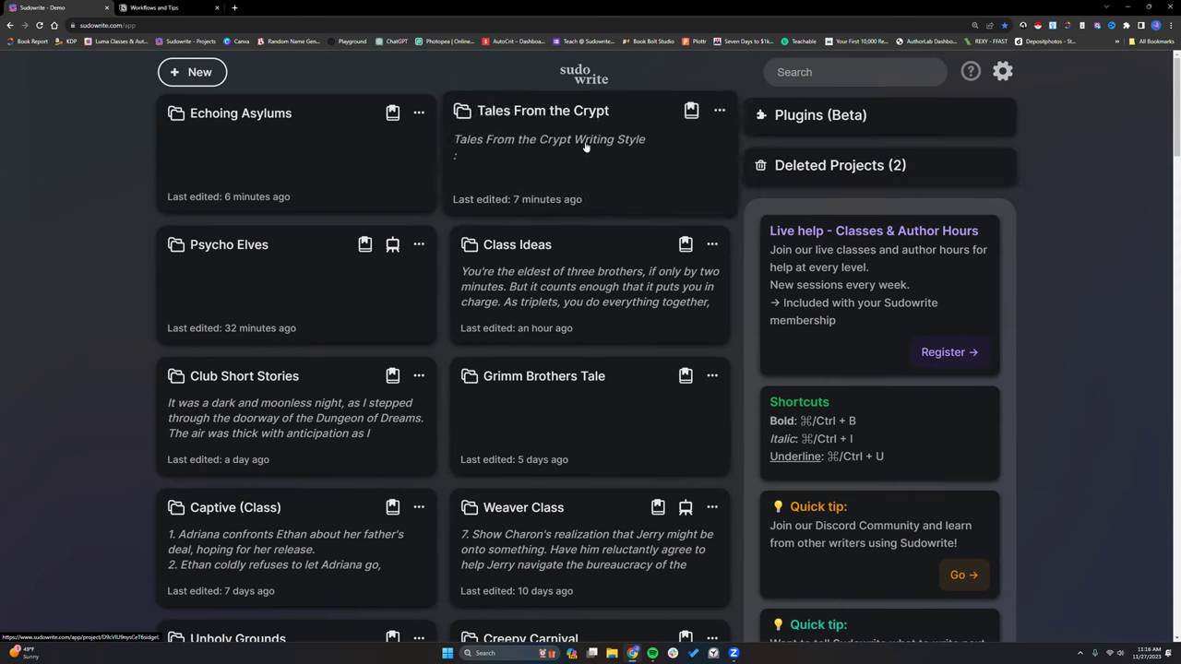
left_click(719, 110)
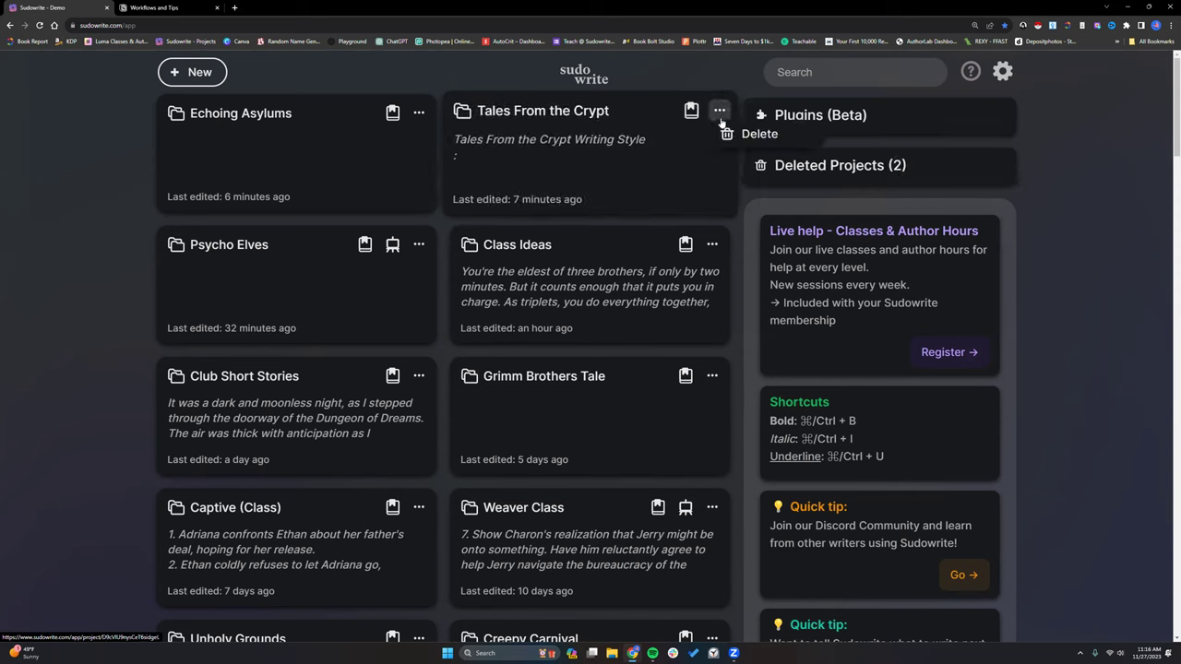
left_click(835, 166)
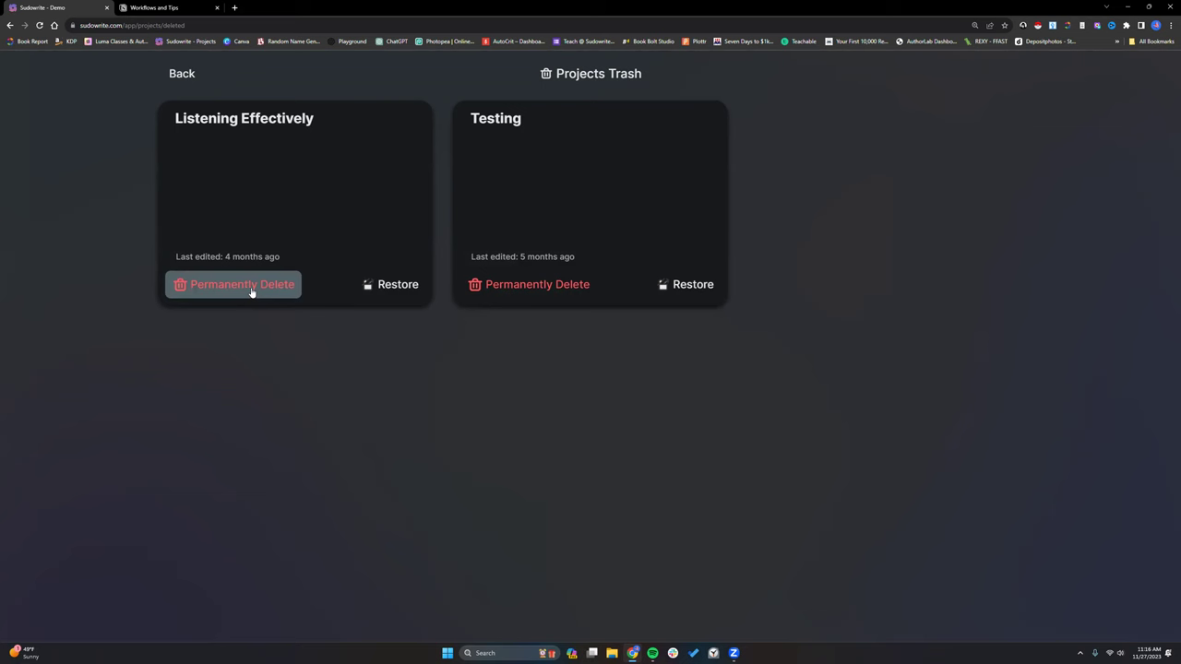
left_click(183, 74)
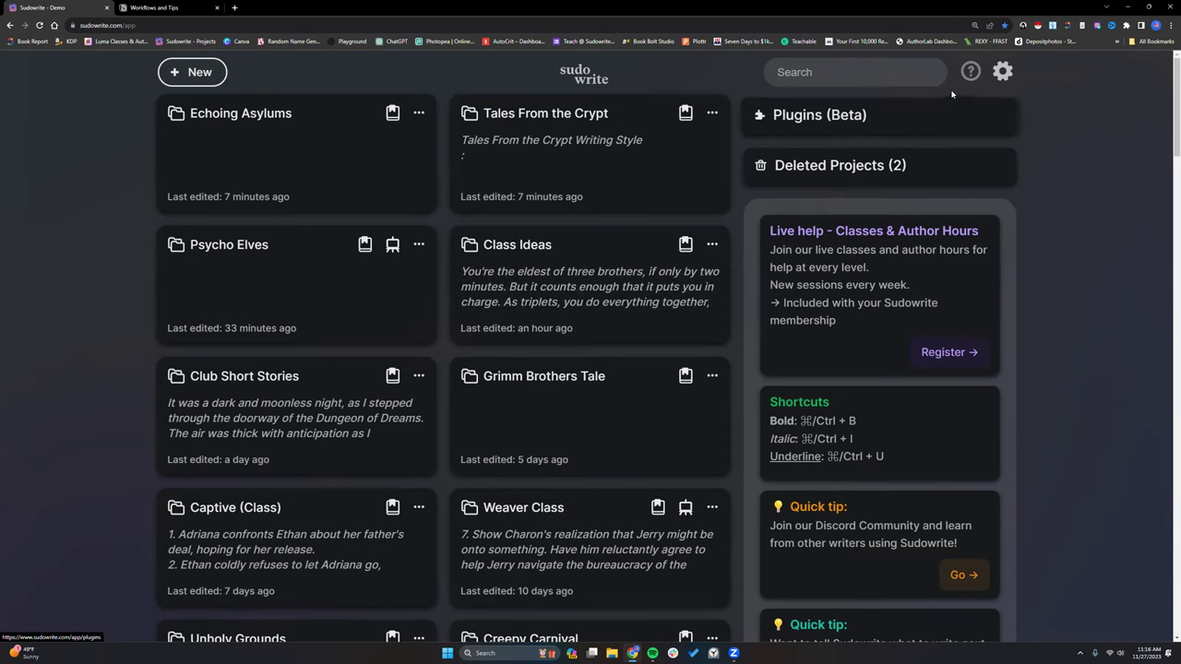
Check the account settings once more, and look over the help, shortcuts and quick tip cards beside the project list
left_click(1003, 74)
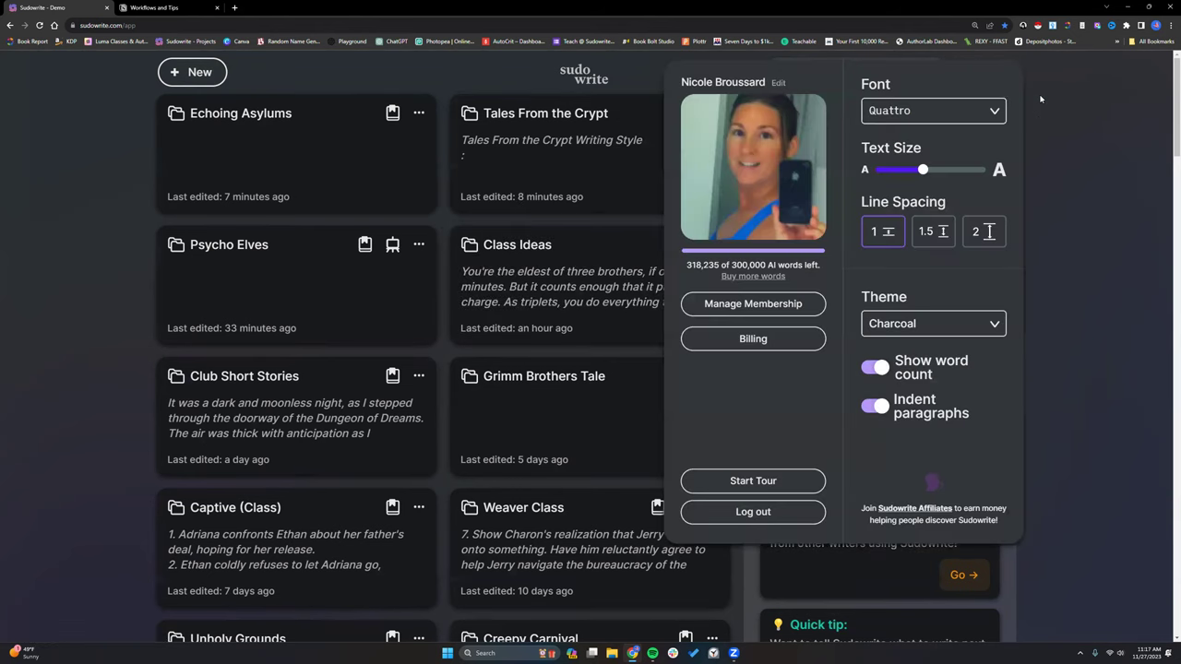
key("Escape")
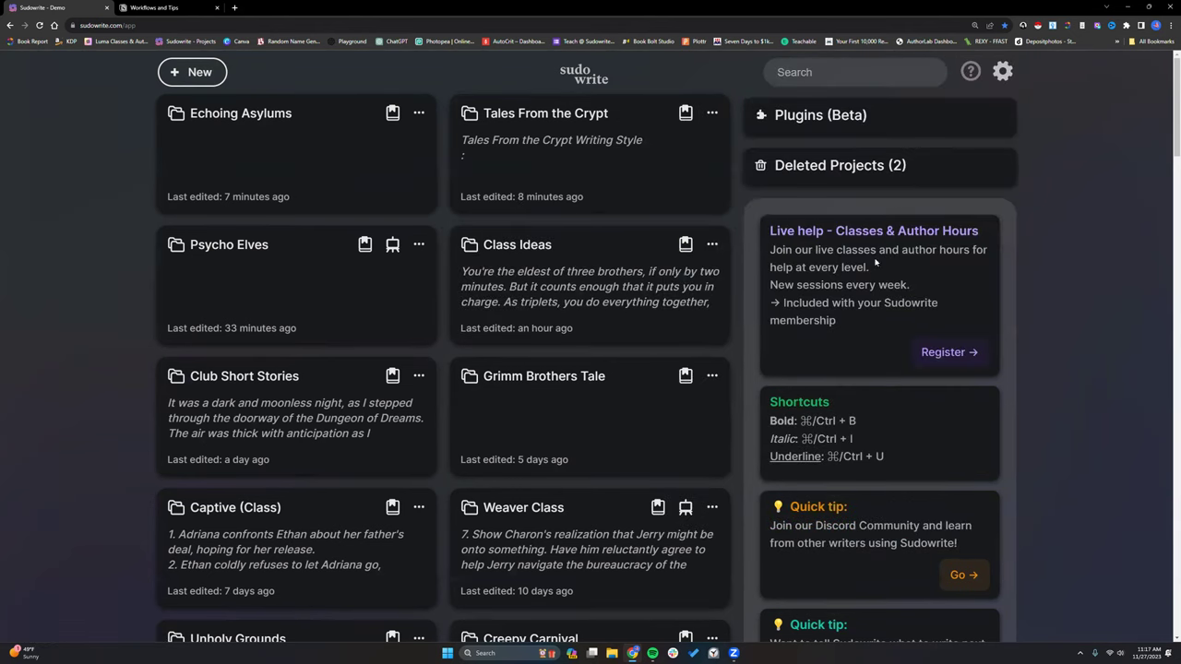
scroll(847, 283, "down", 2)
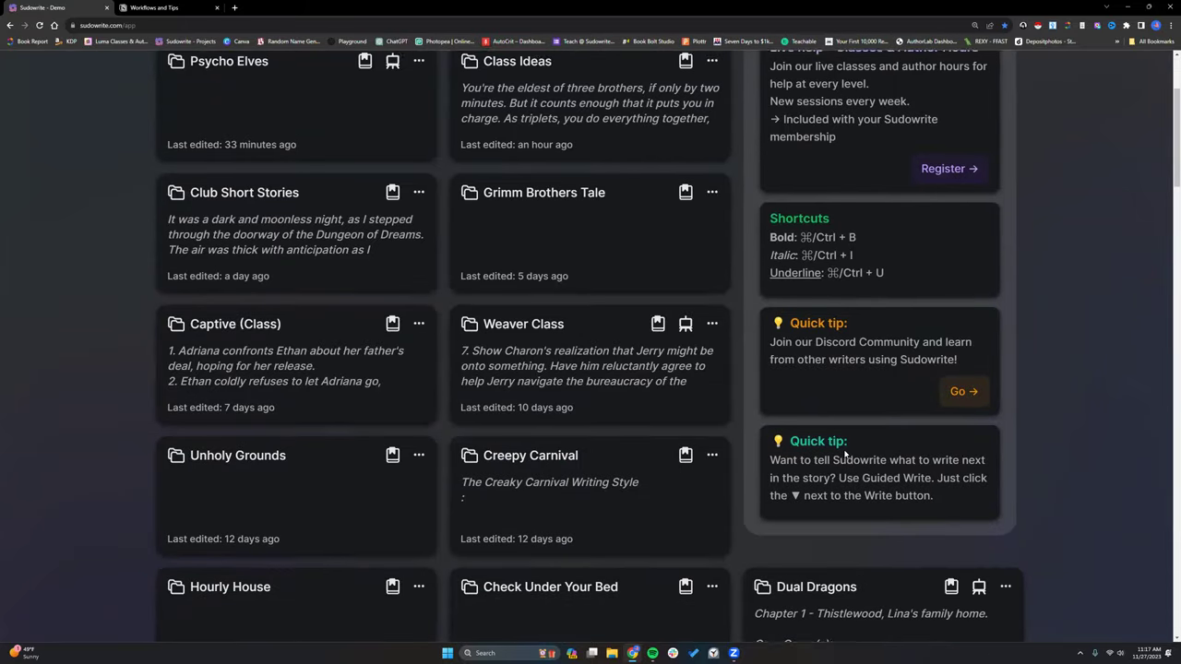
scroll(846, 454, "up", 2)
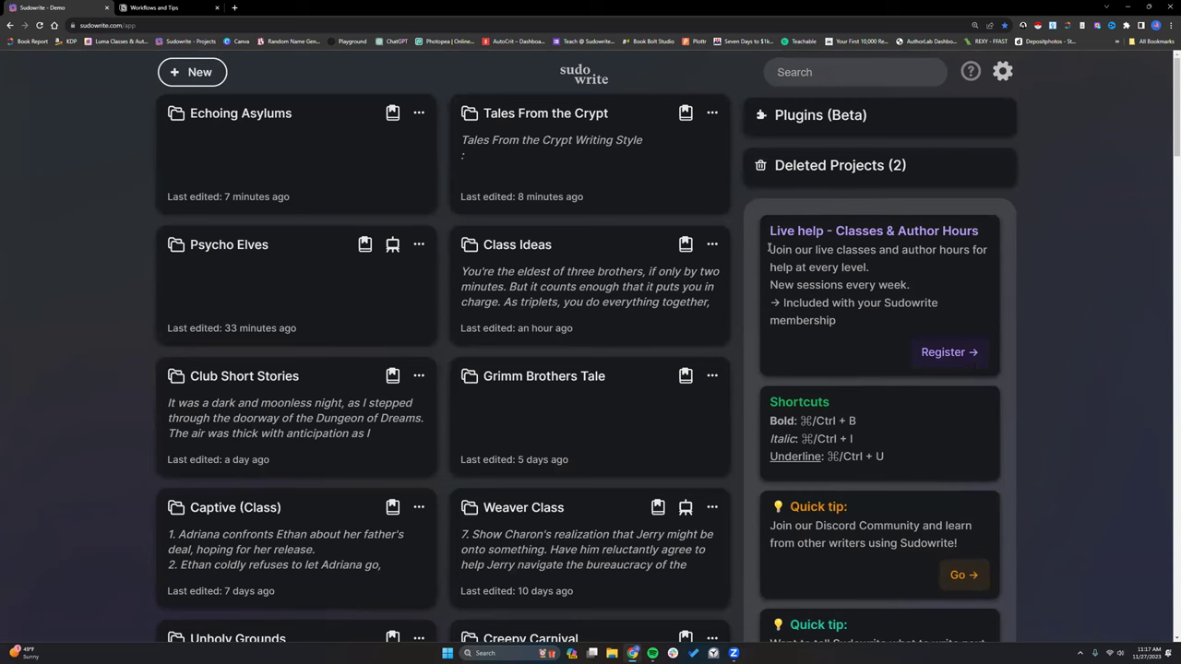
Open the registration page for live classes and author hours, browse the upcoming events, and close the page
left_click(960, 354)
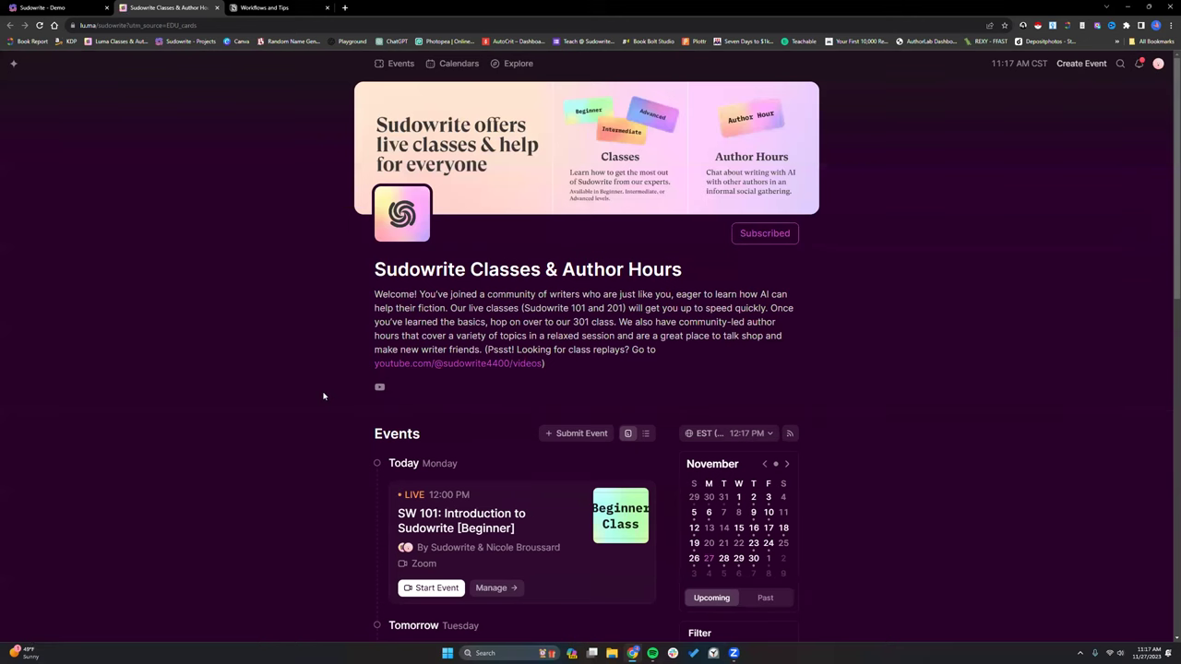
scroll(324, 395, "down", 1)
scroll(328, 388, "down", 2)
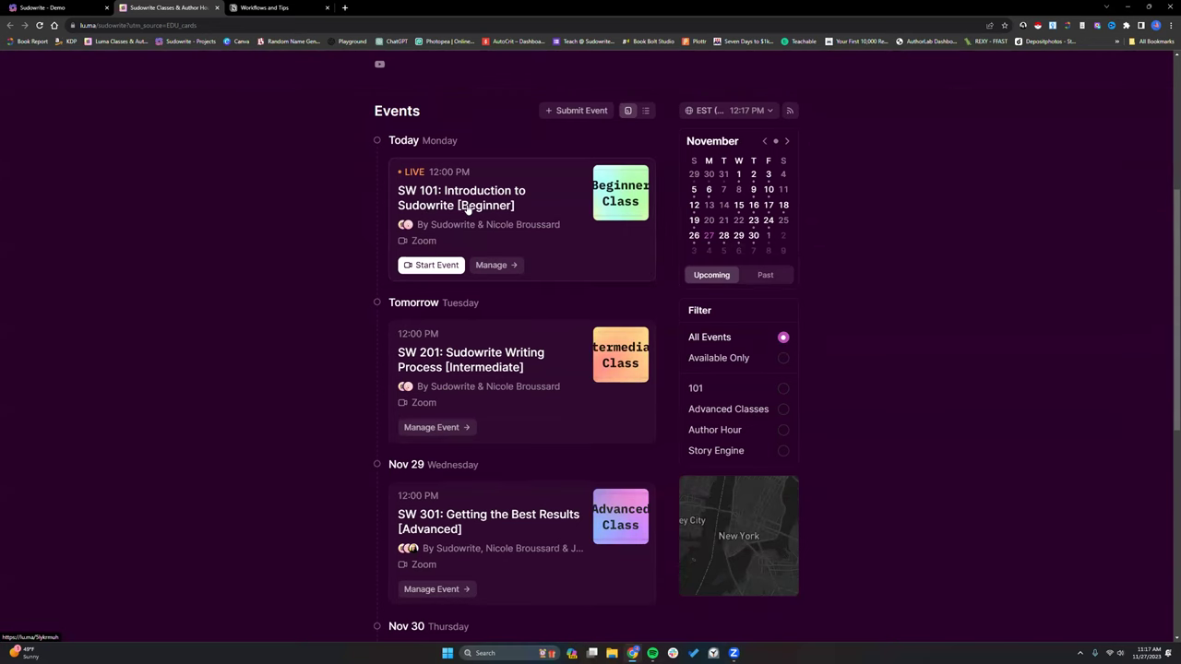
scroll(351, 367, "down", 1)
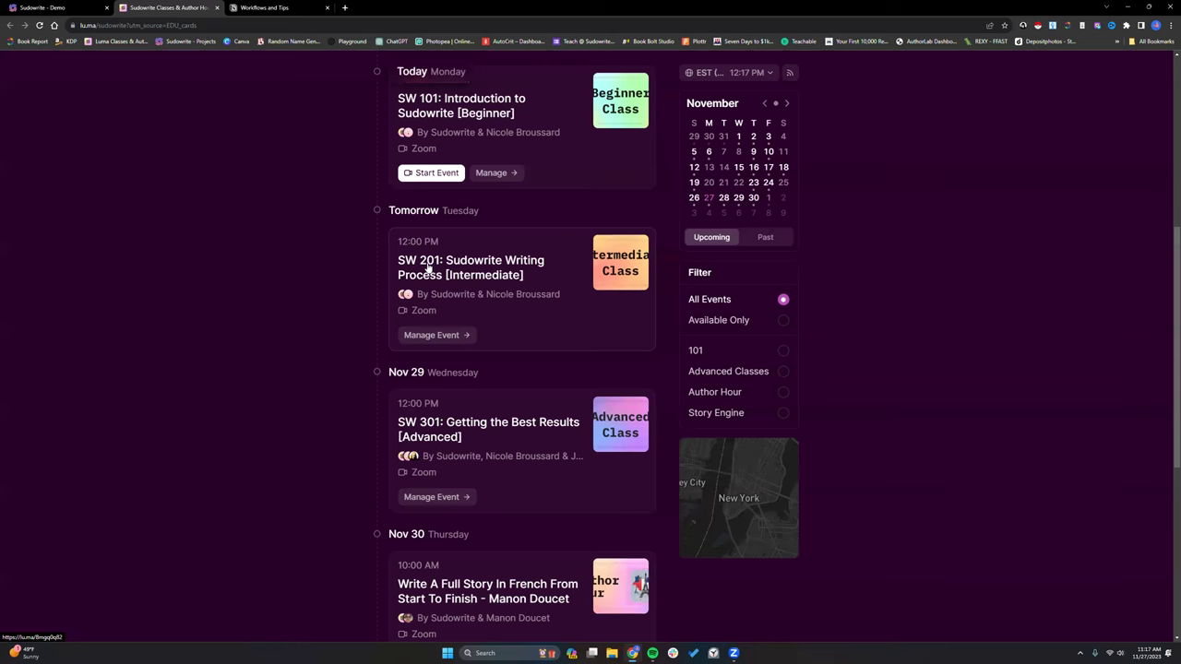
scroll(548, 163, "up", 1)
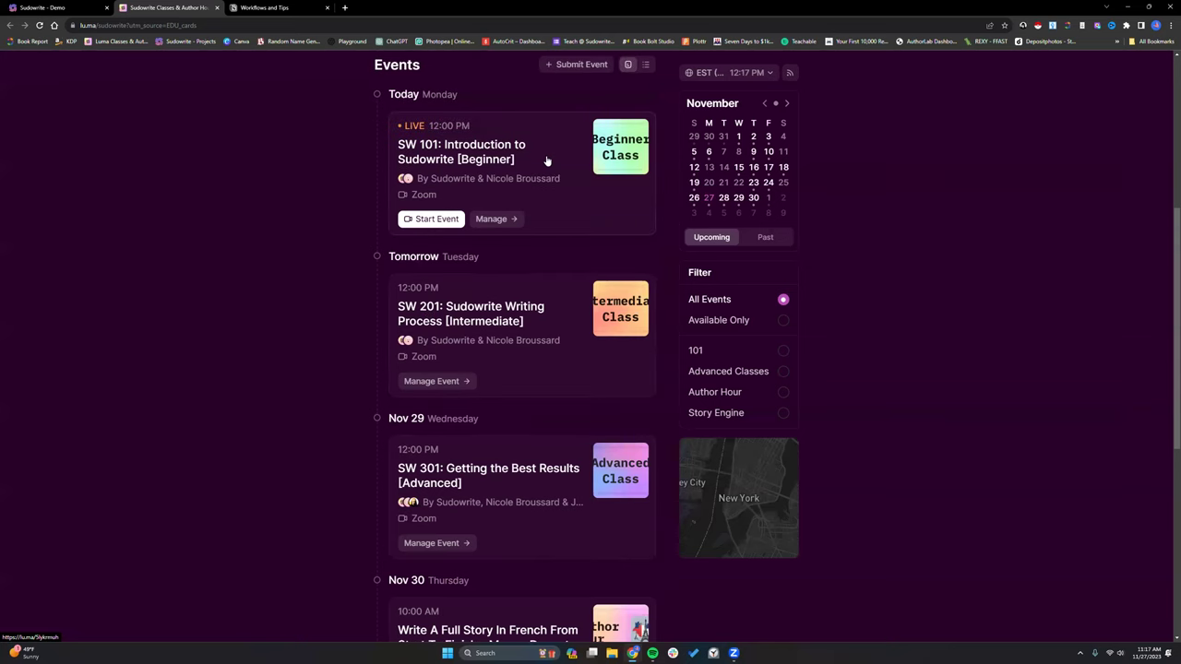
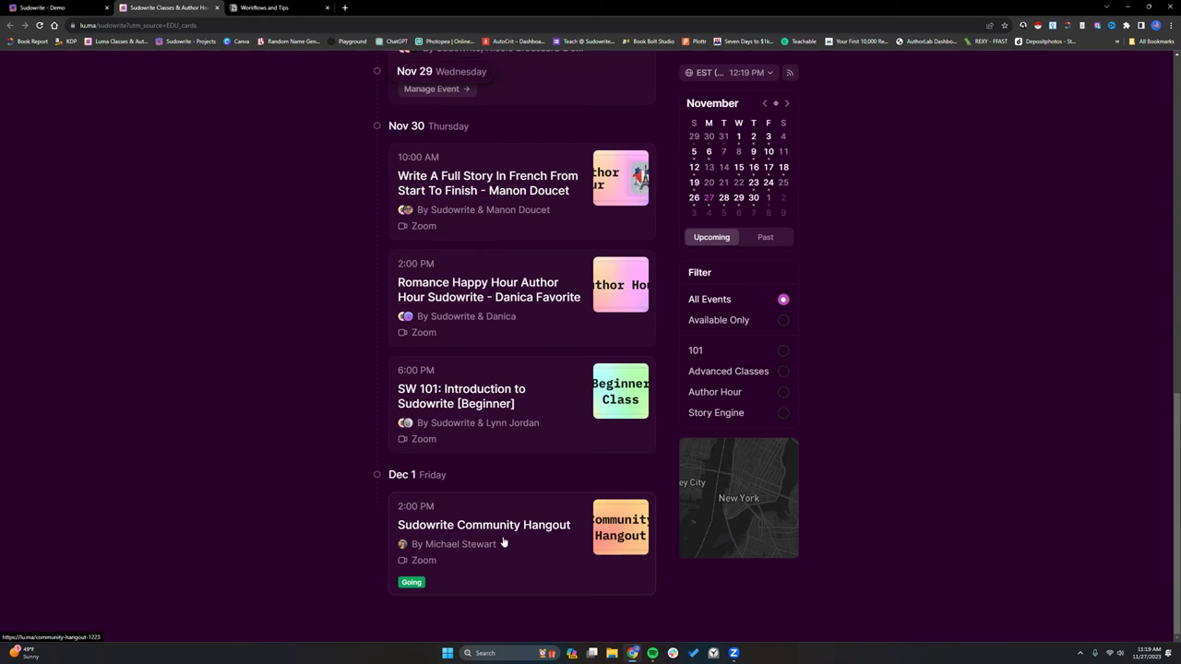
scroll(511, 524, "up", 1)
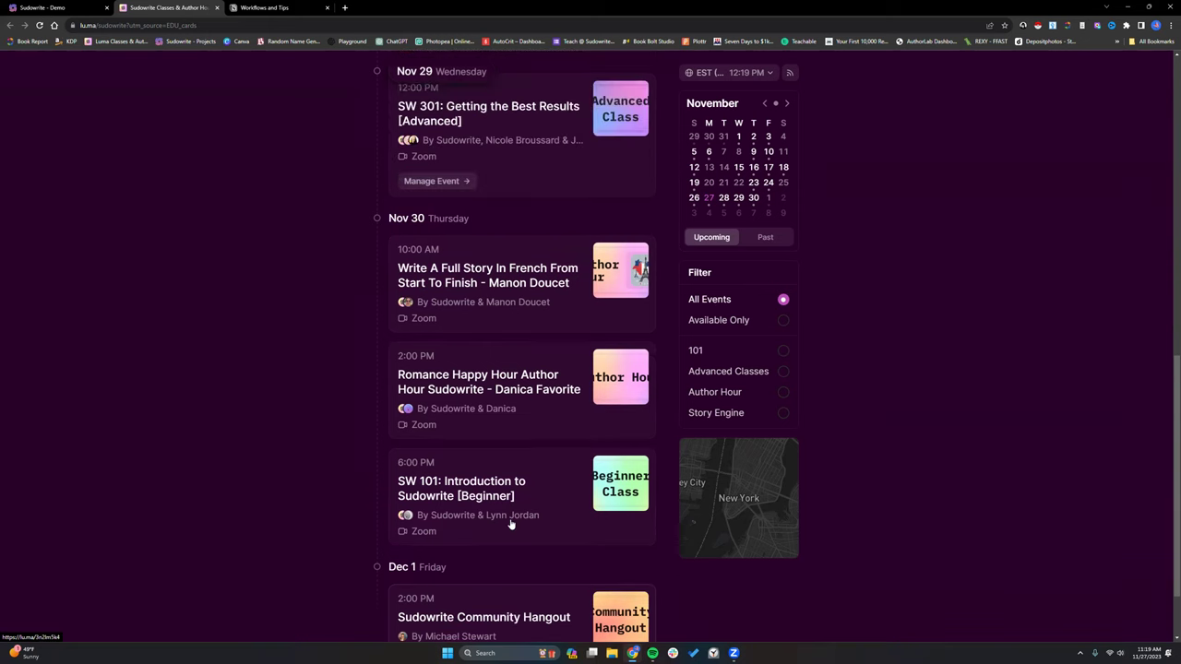
scroll(510, 524, "up", 5)
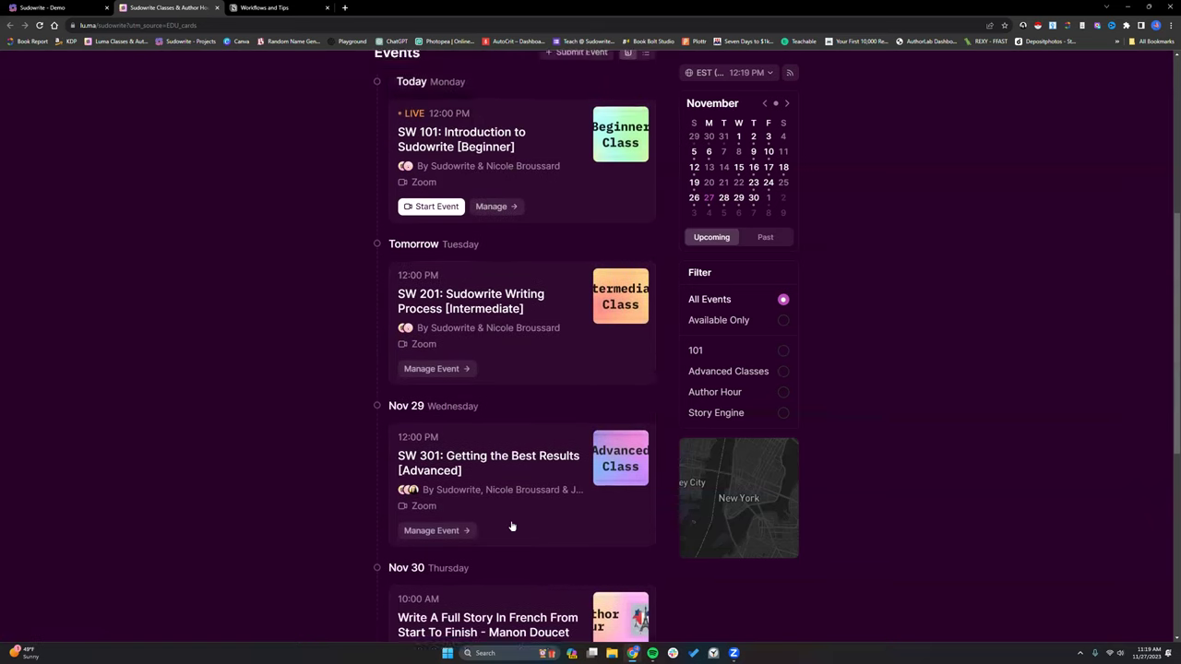
scroll(512, 525, "down", 1)
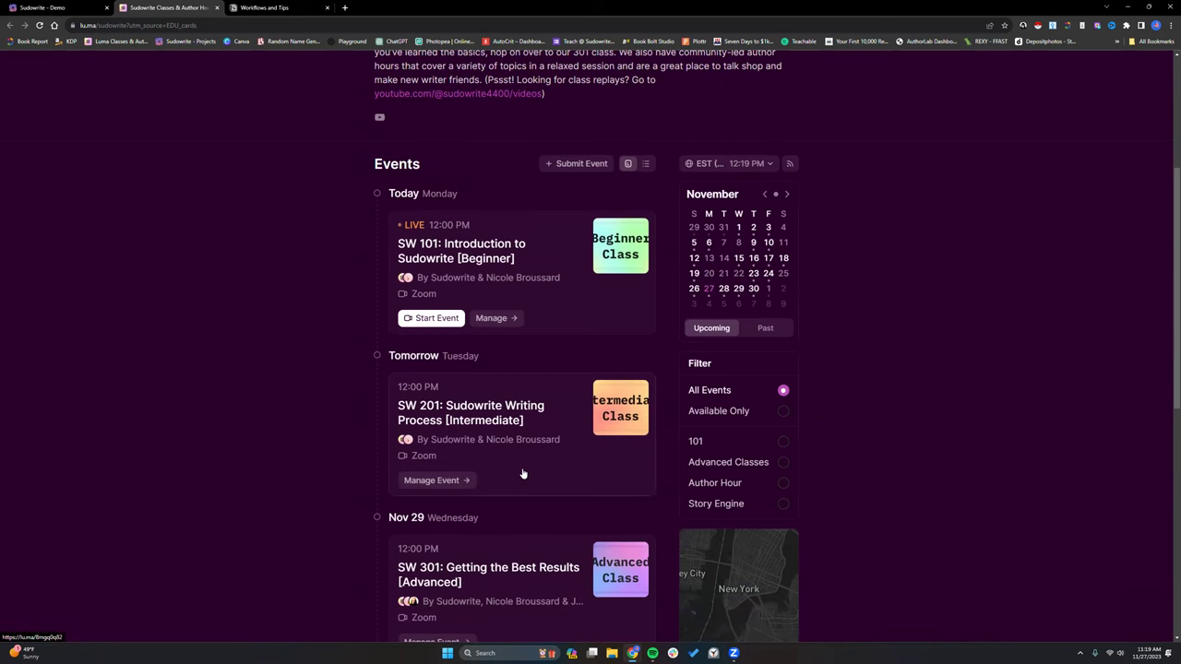
left_click(218, 8)
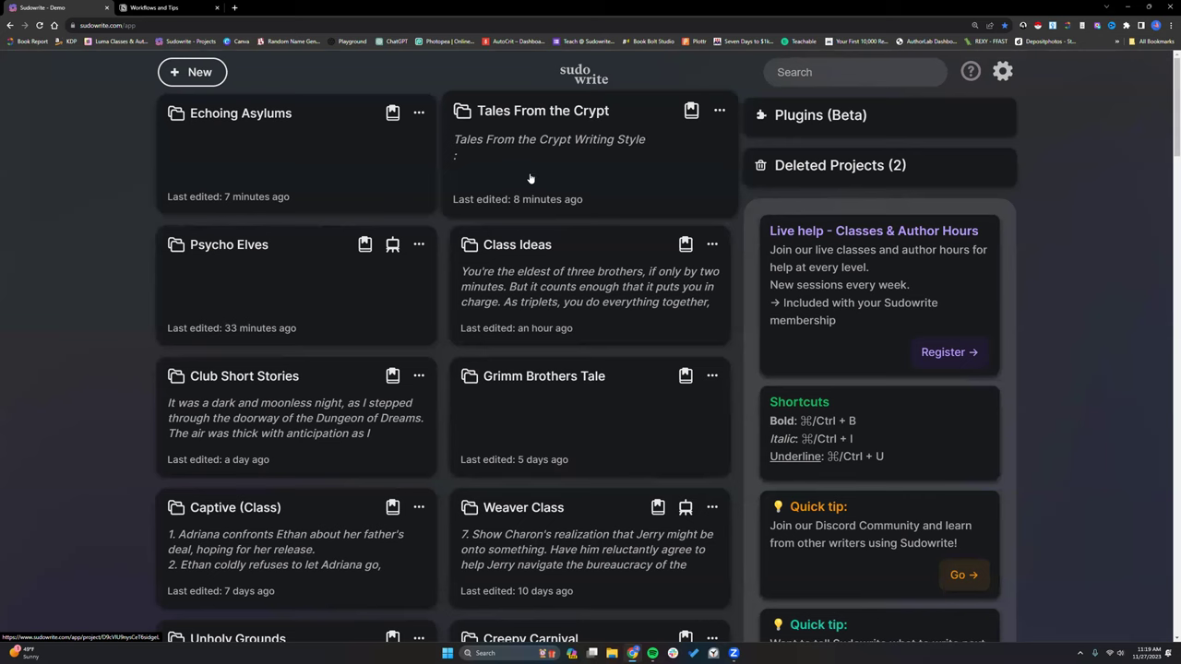
Open the Plugins (Beta) directory, browse its popular plugins, and return to the project list
left_click(840, 122)
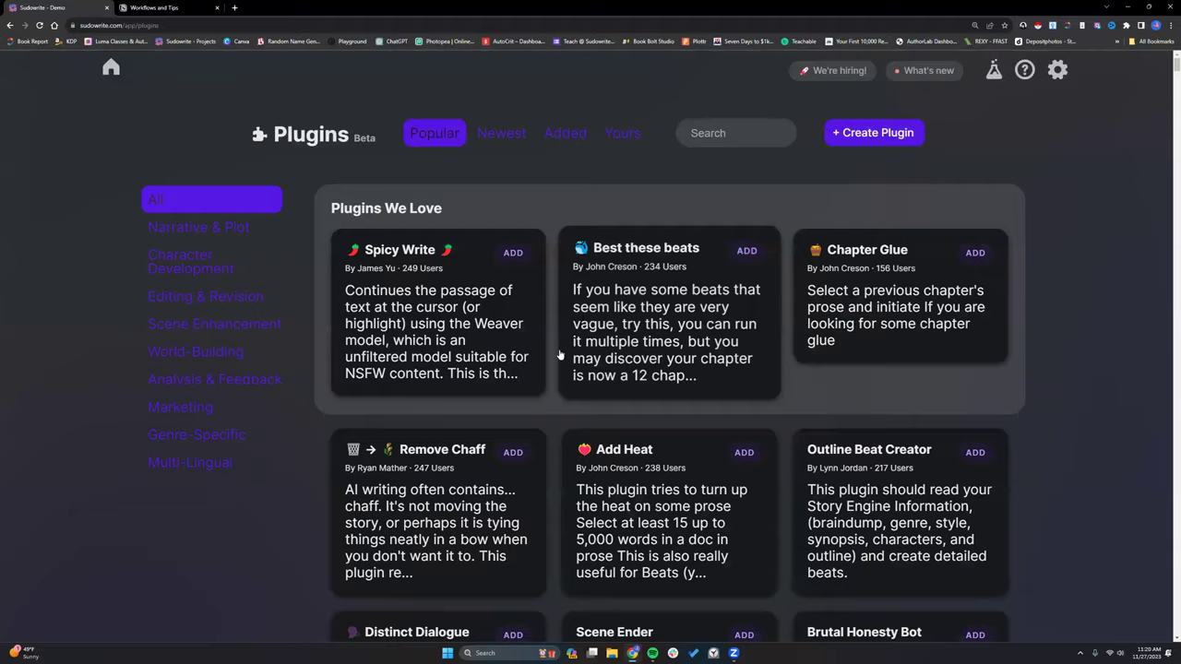
scroll(559, 354, "down", 5)
scroll(552, 357, "down", 5)
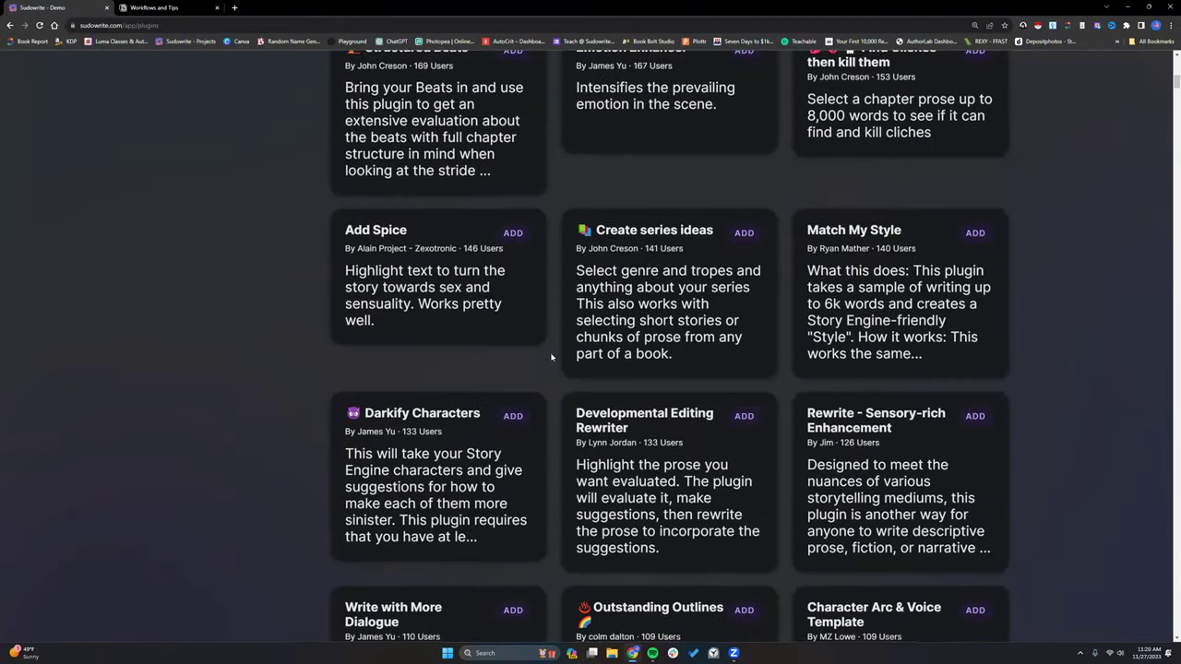
scroll(552, 357, "down", 6)
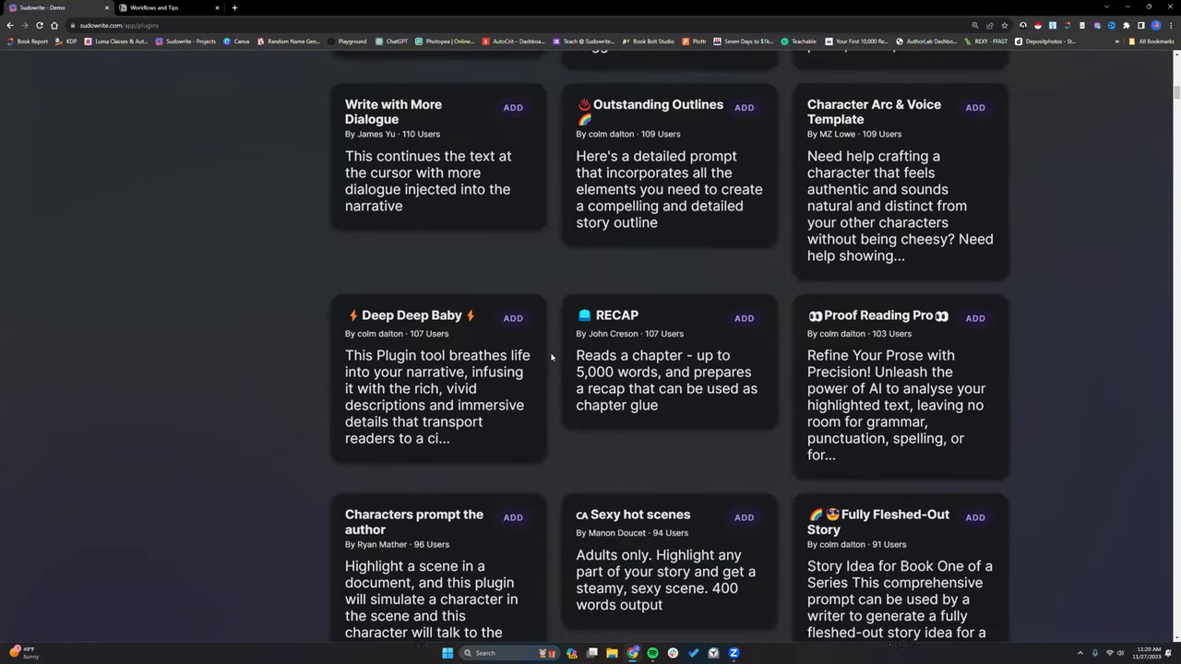
scroll(551, 357, "up", 2)
scroll(1167, 79, "up", 4)
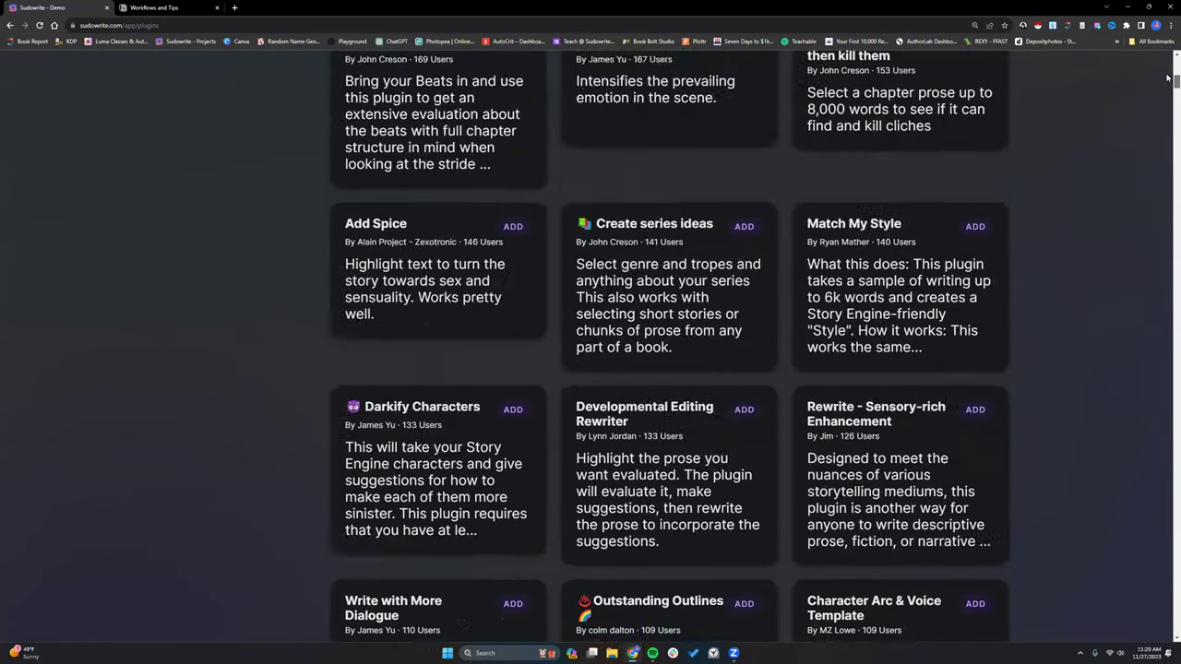
scroll(1167, 78, "up", 10)
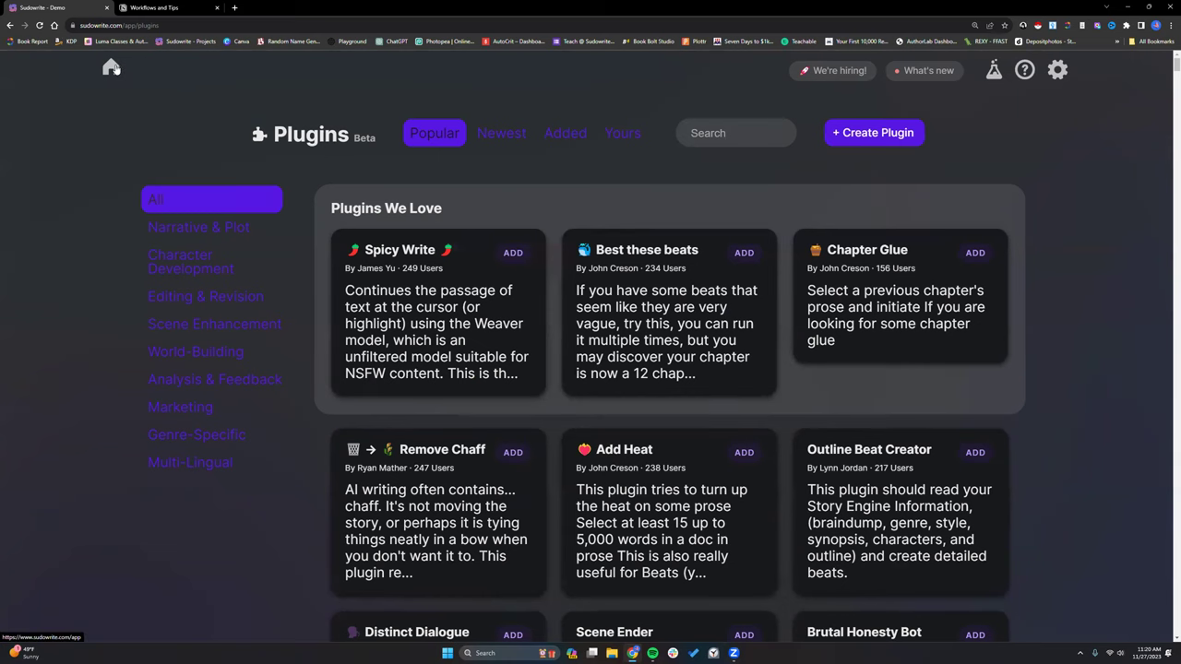
left_click(112, 67)
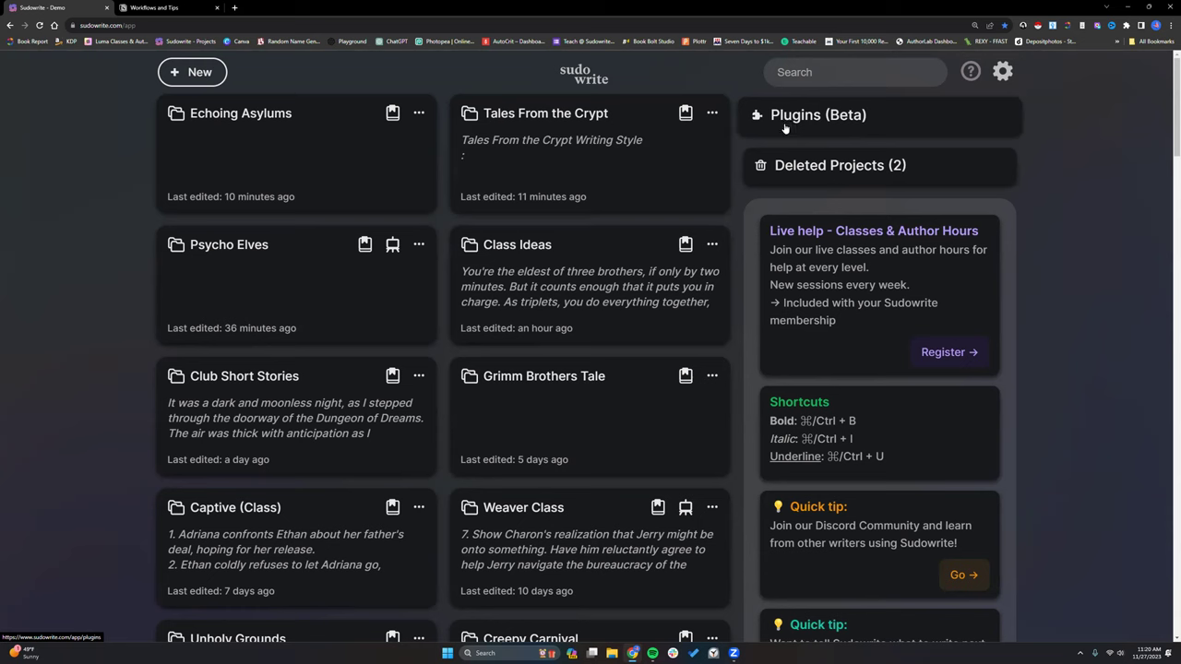
Create a new project, return to the project list, and reopen the new project from there
left_click(201, 74)
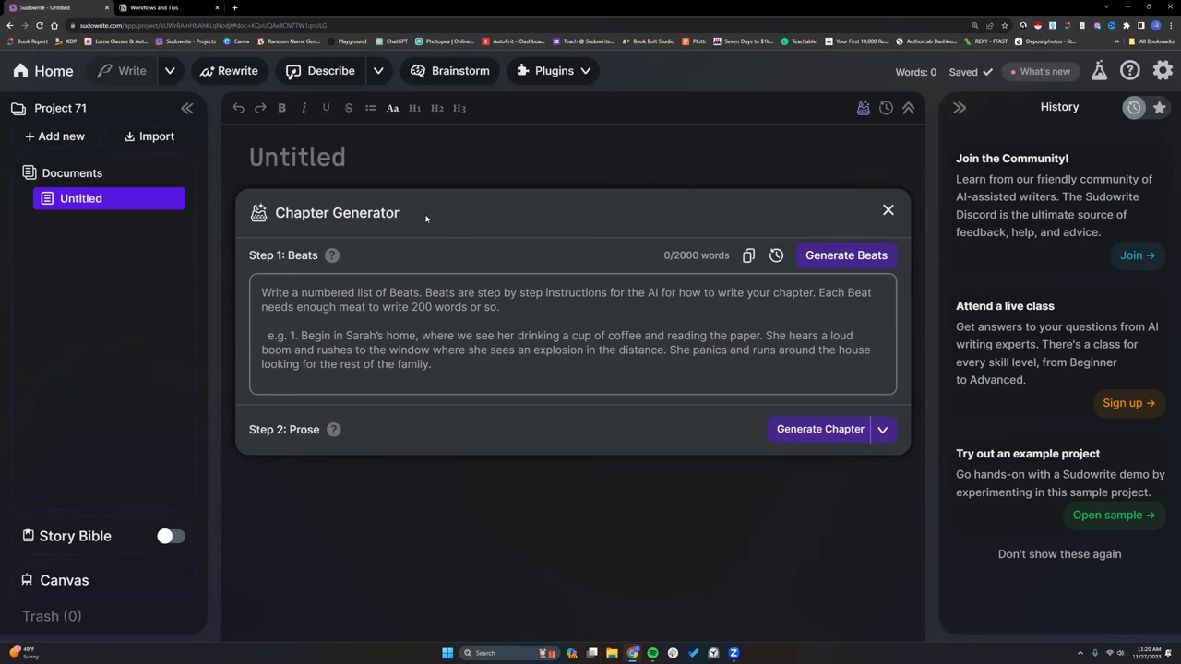
left_click(37, 71)
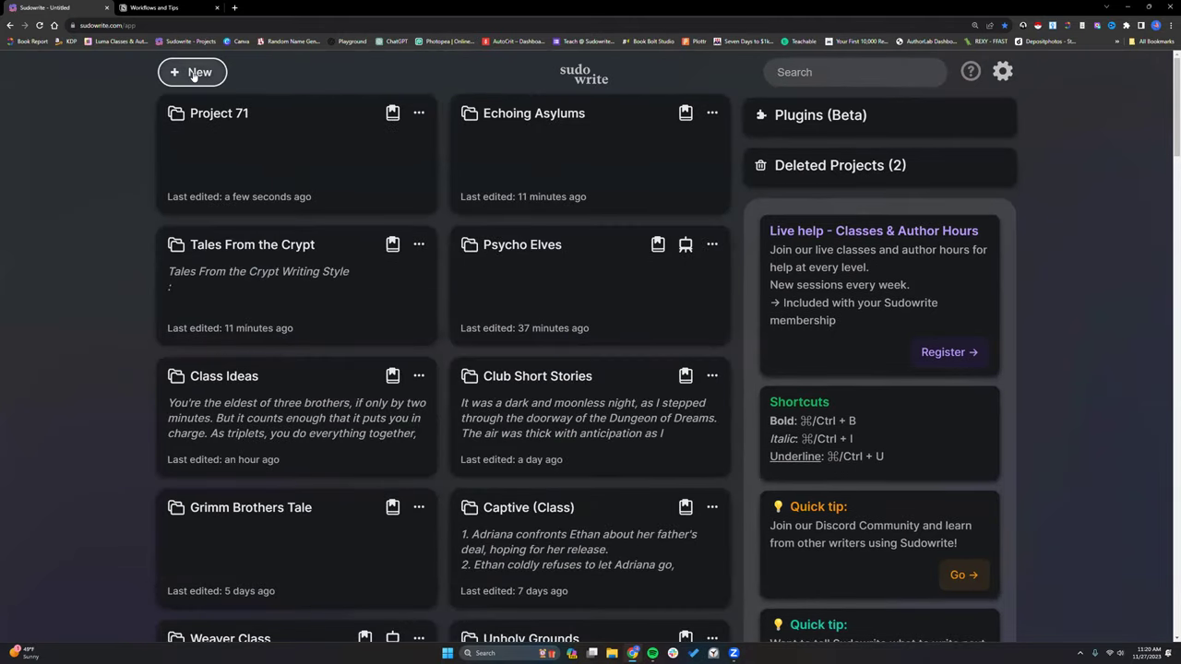
left_click(223, 153)
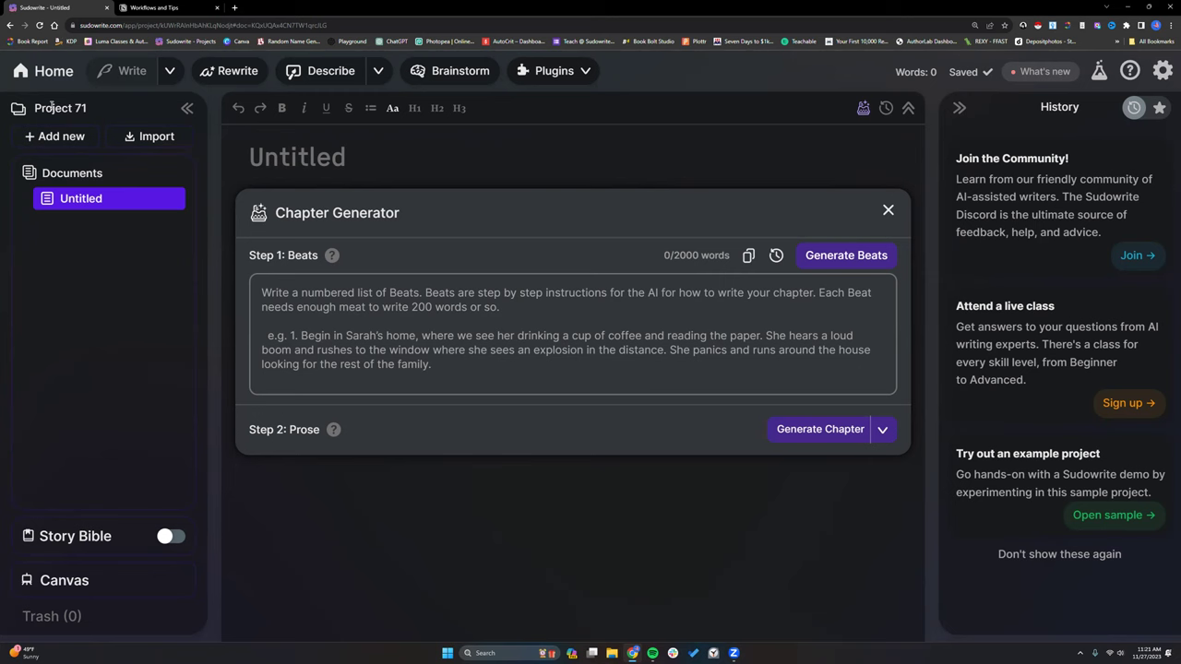
Rename the new project as SW 101
left_click(52, 108)
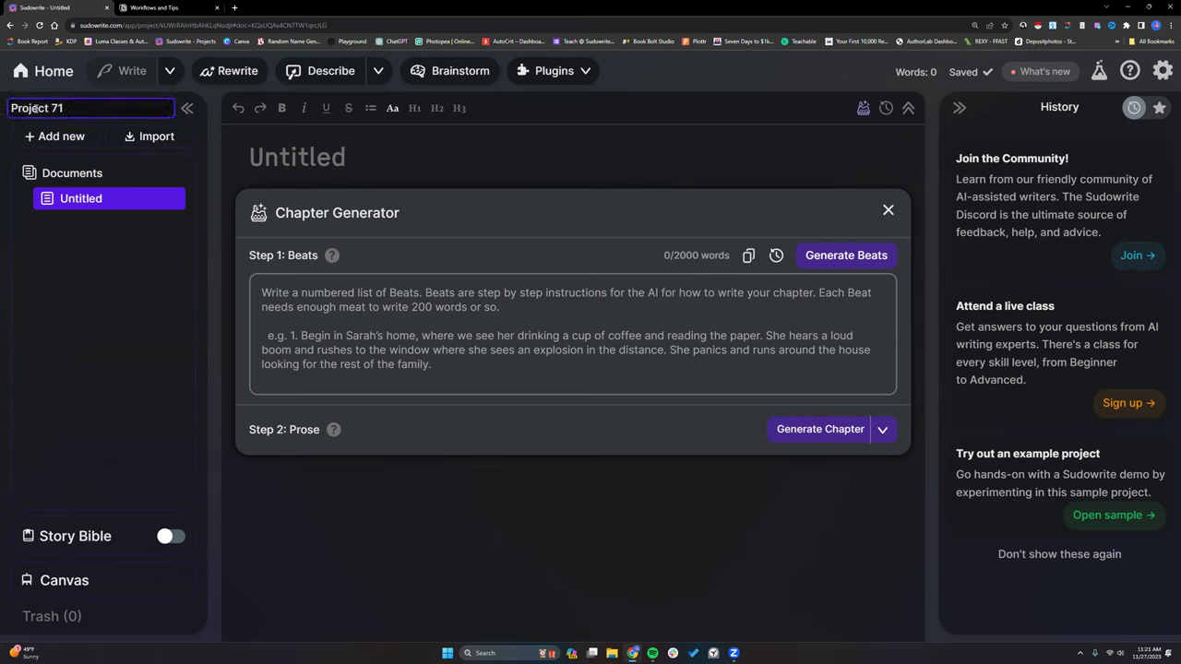
left_click_drag(50, 108, 9, 108)
type("SW 101")
key("Return")
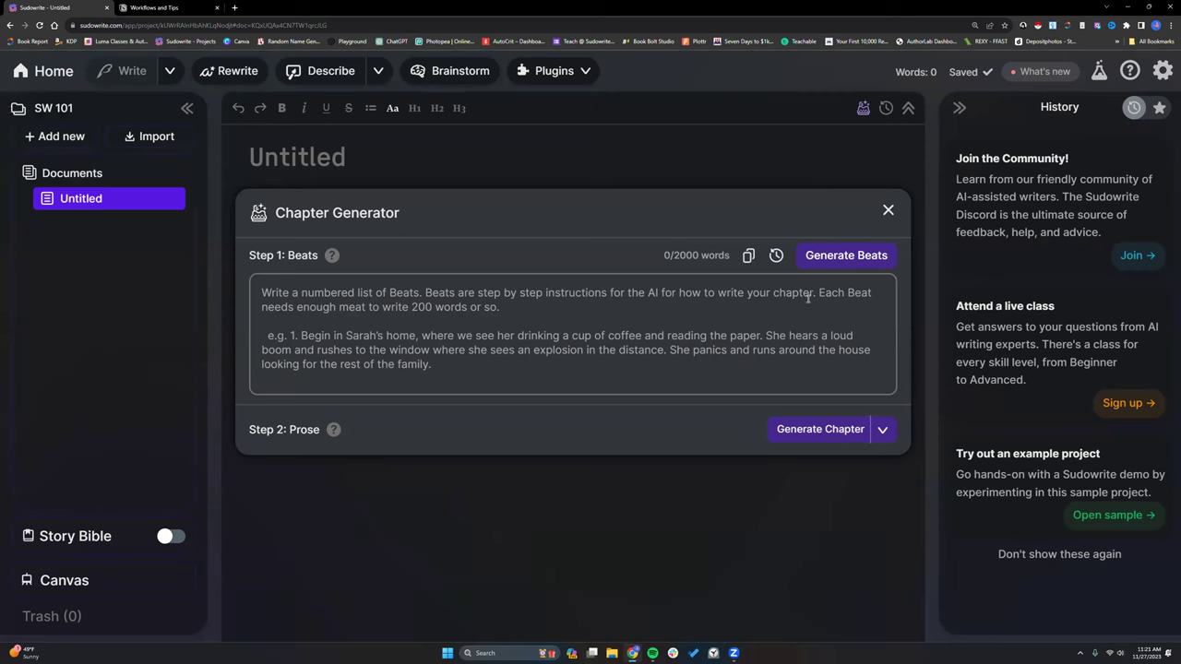
Open the experimental features page and read the descriptions and usage instructions for Feedback and Tweetstorm
left_click(1098, 75)
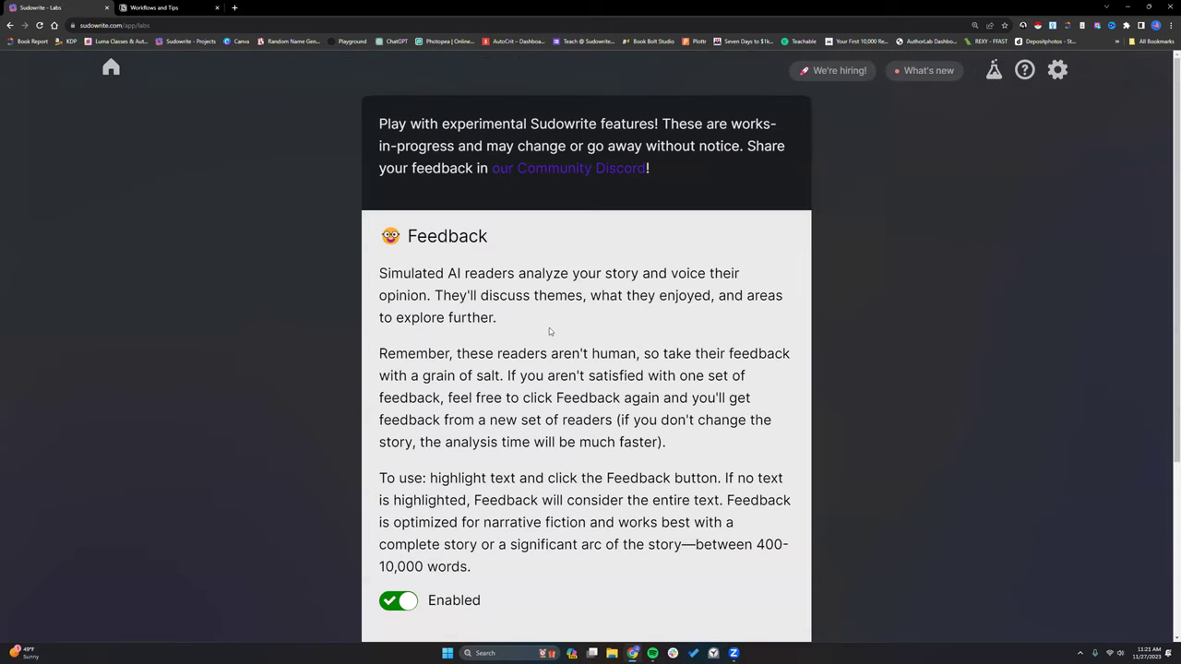
scroll(549, 328, "down", 3)
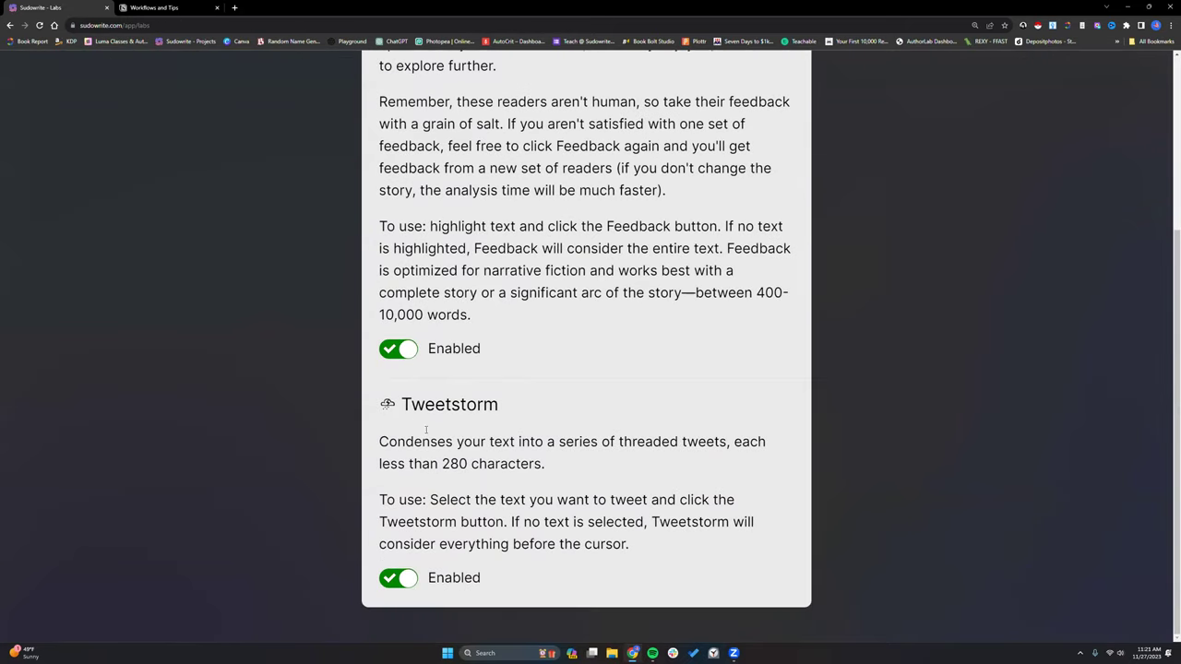
scroll(497, 412, "up", 1)
scroll(498, 413, "down", 1)
scroll(404, 355, "up", 2)
scroll(407, 358, "up", 2)
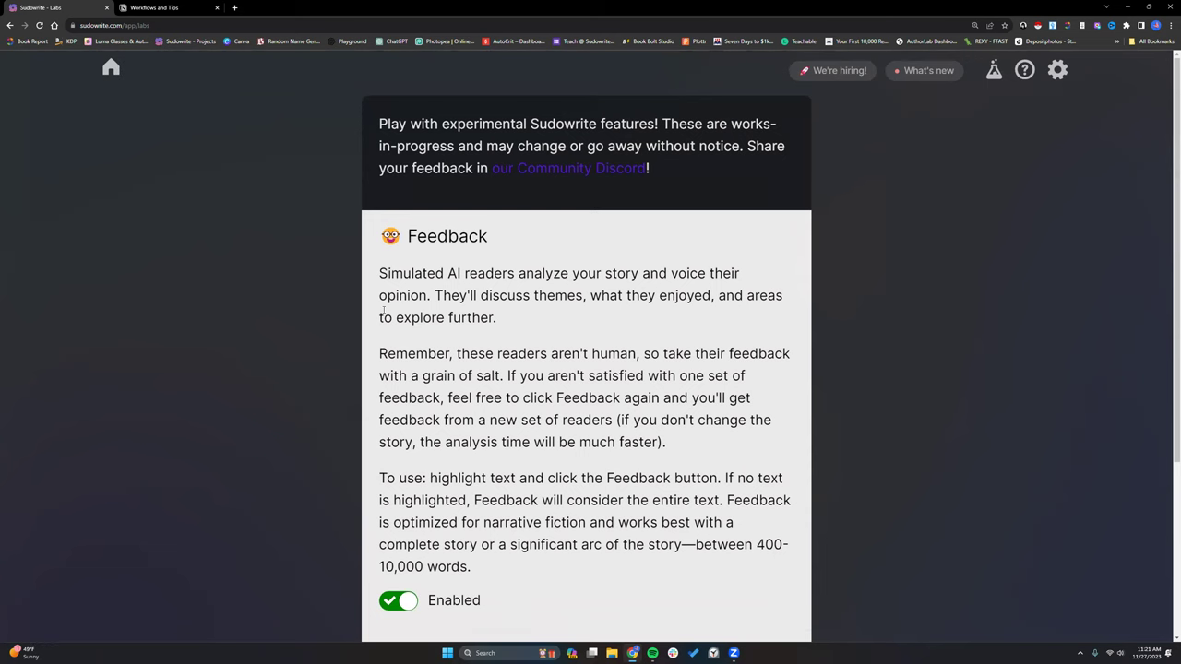
scroll(442, 373, "down", 2)
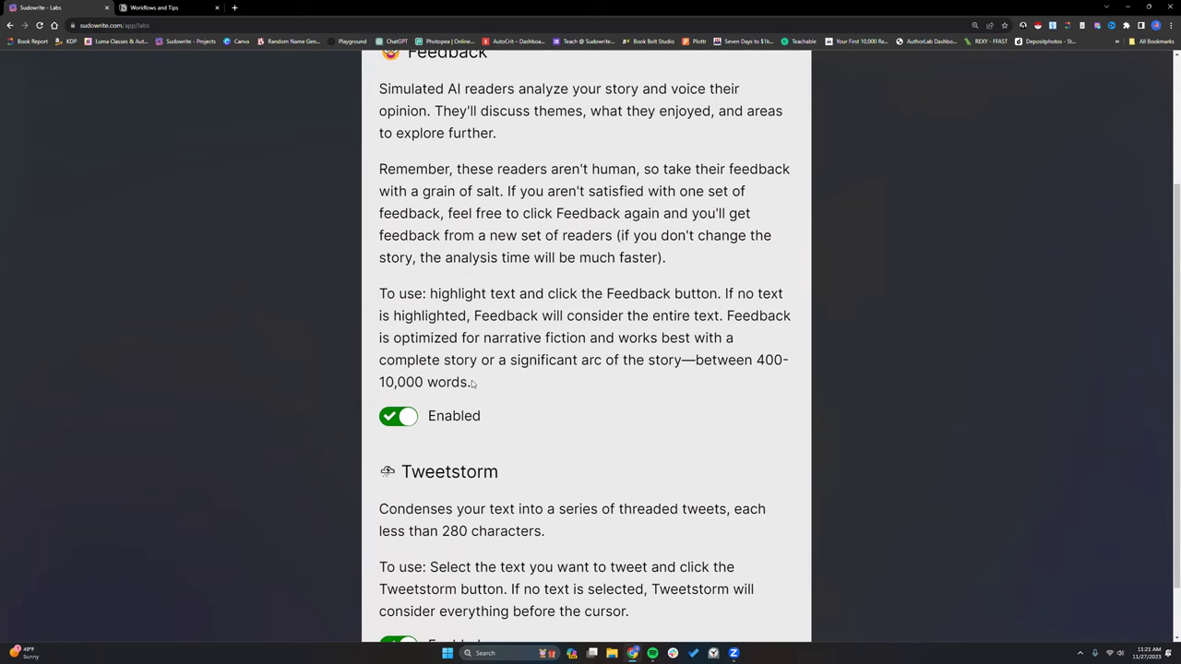
scroll(471, 383, "up", 1)
scroll(472, 383, "up", 1)
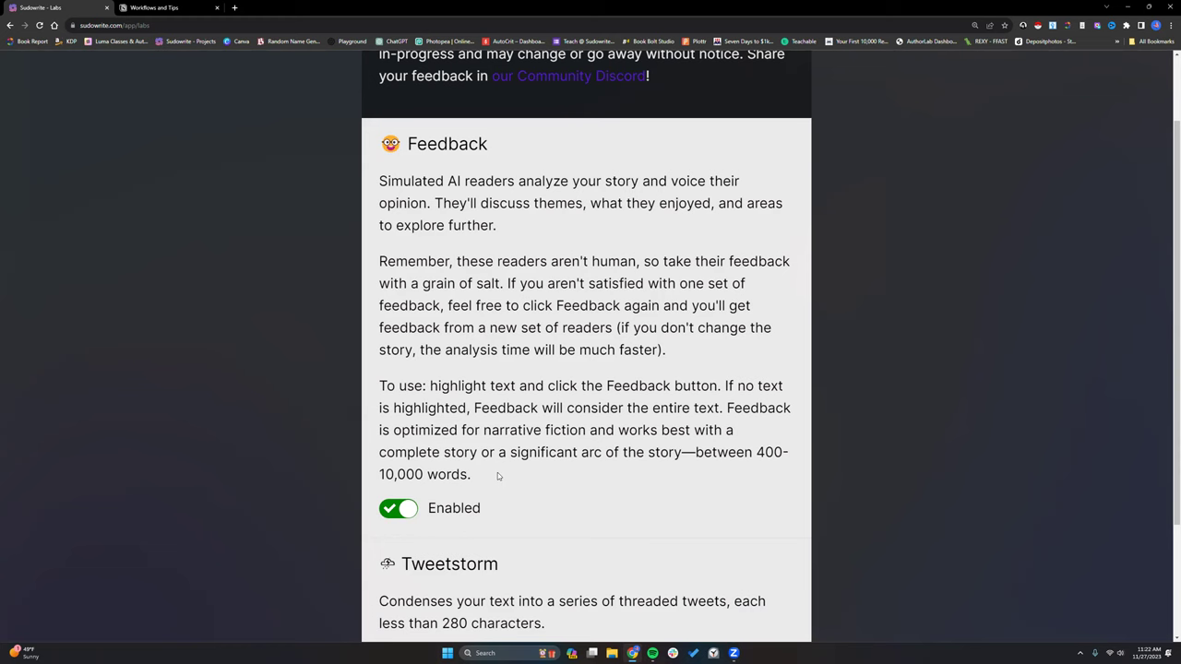
scroll(497, 476, "down", 1)
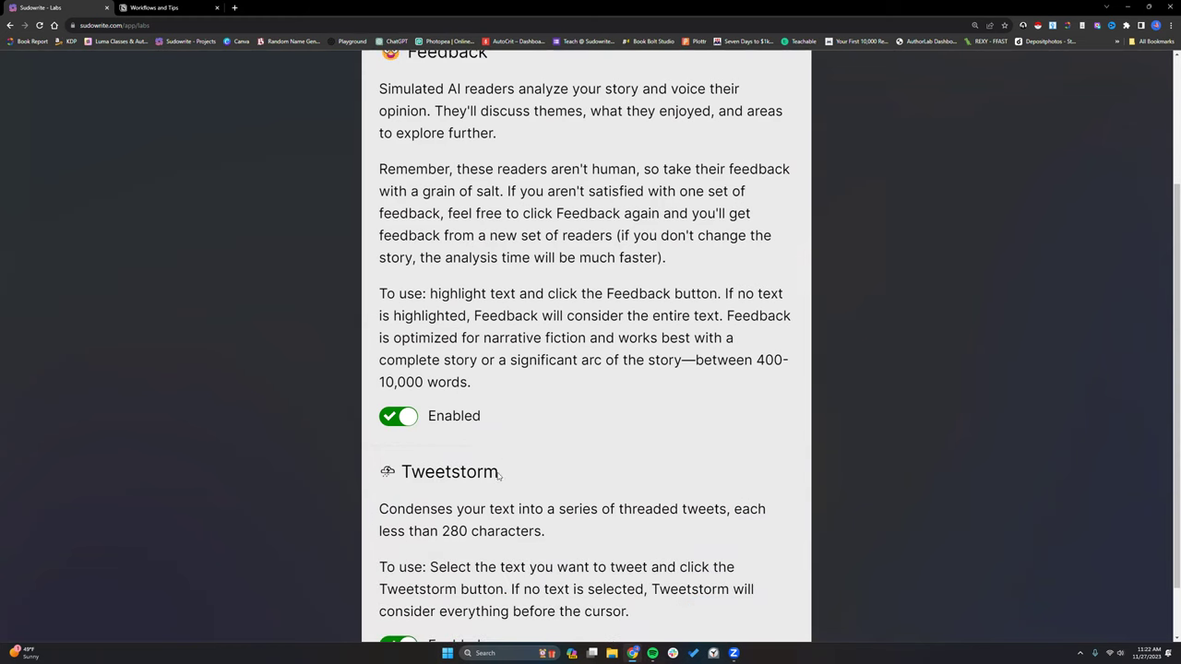
scroll(493, 413, "down", 1)
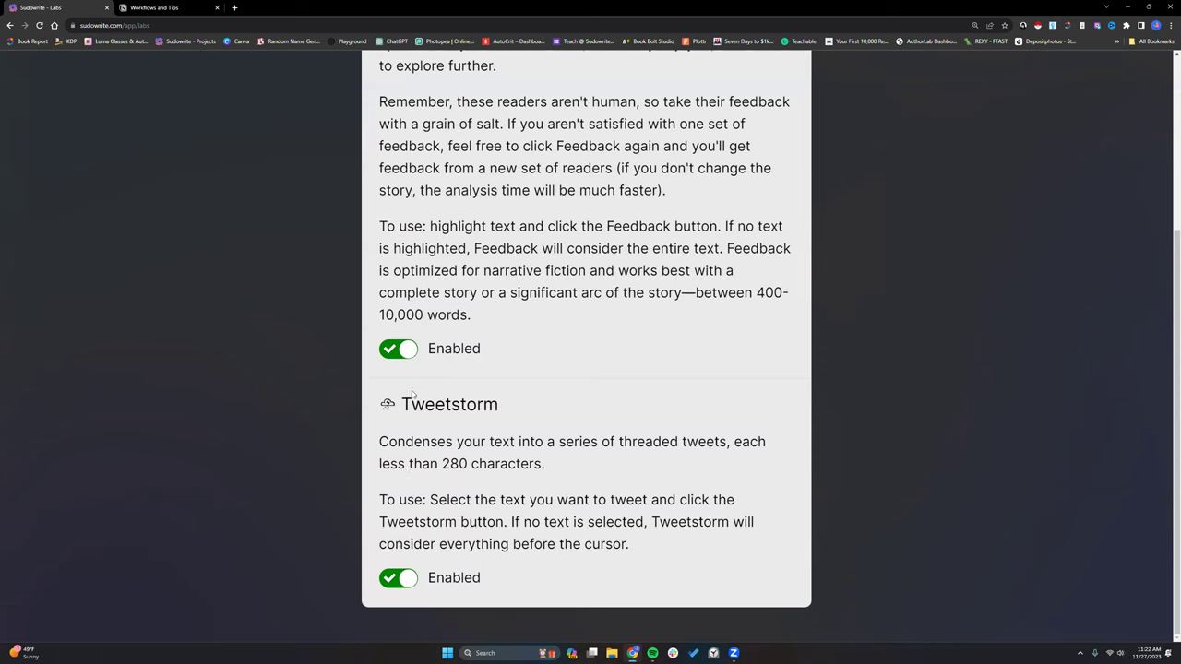
scroll(411, 394, "up", 3)
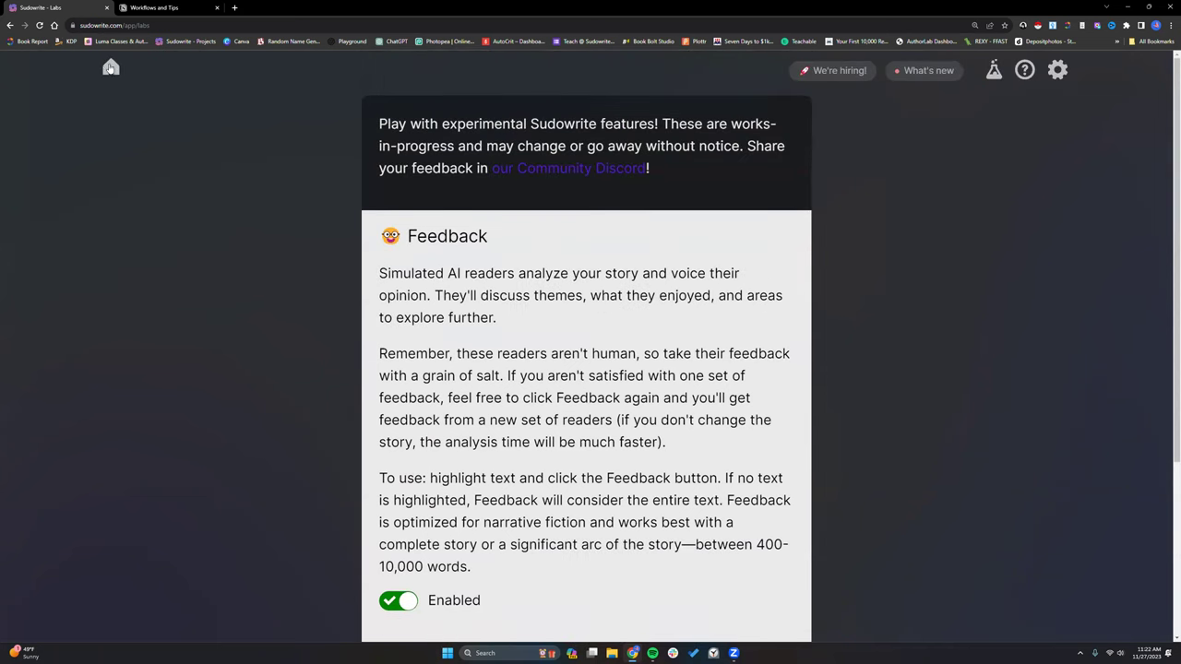
Return to the SW 101 project through the project list, and check the latest product updates before closing them
left_click(109, 69)
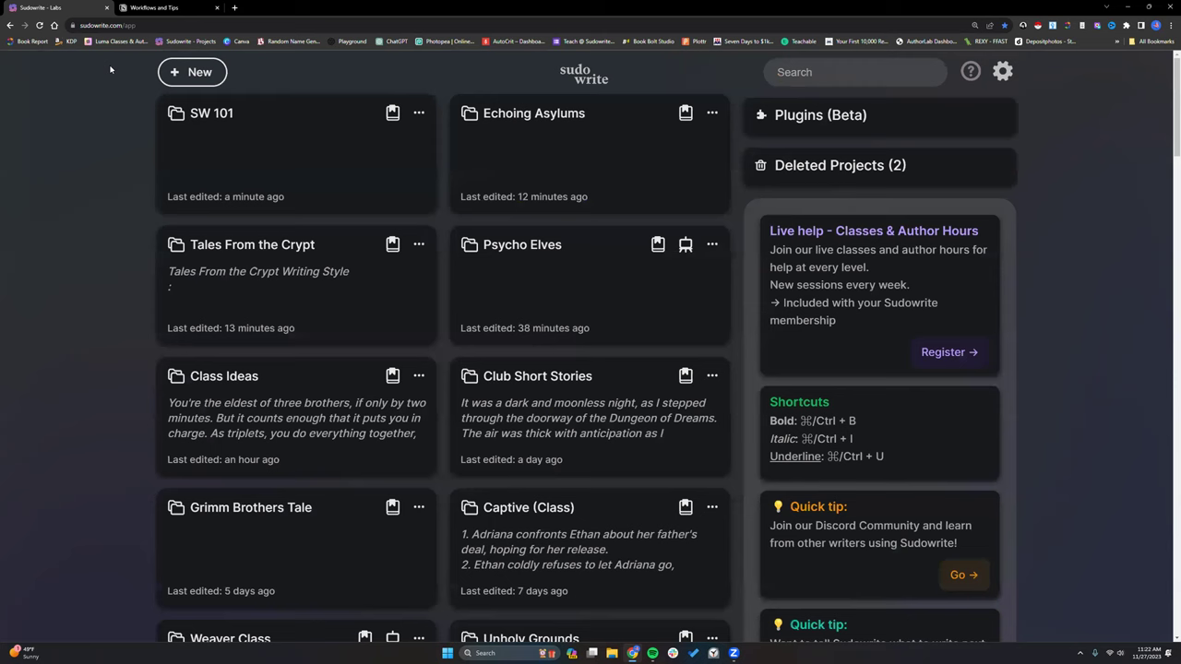
left_click(274, 125)
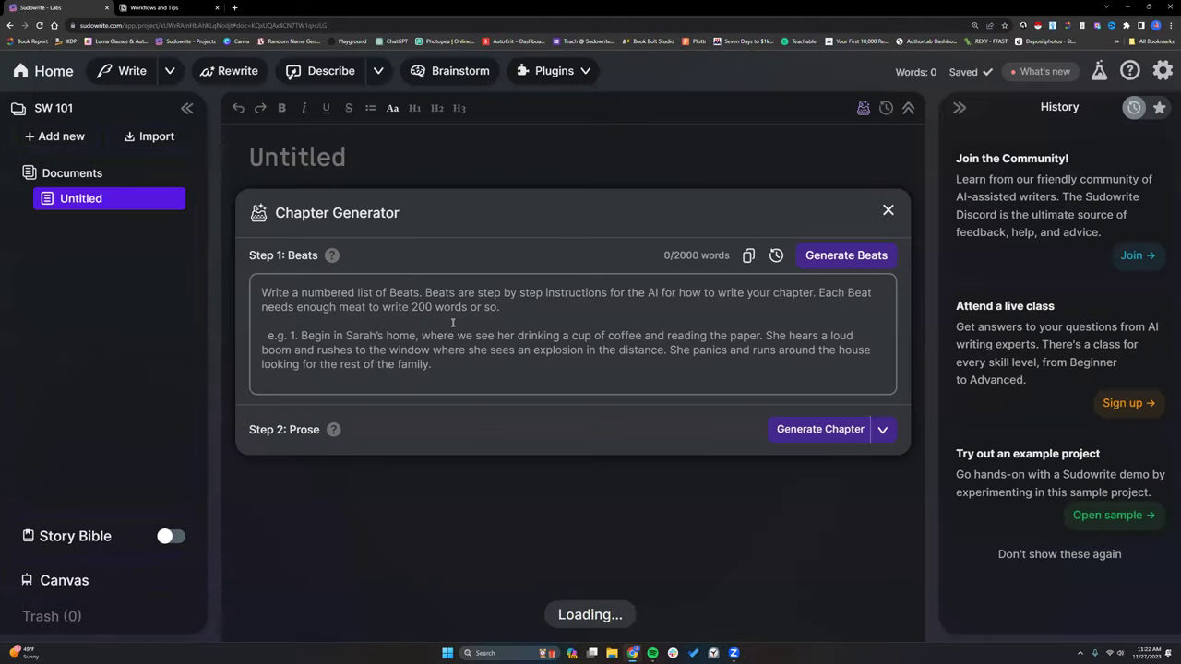
left_click(1044, 74)
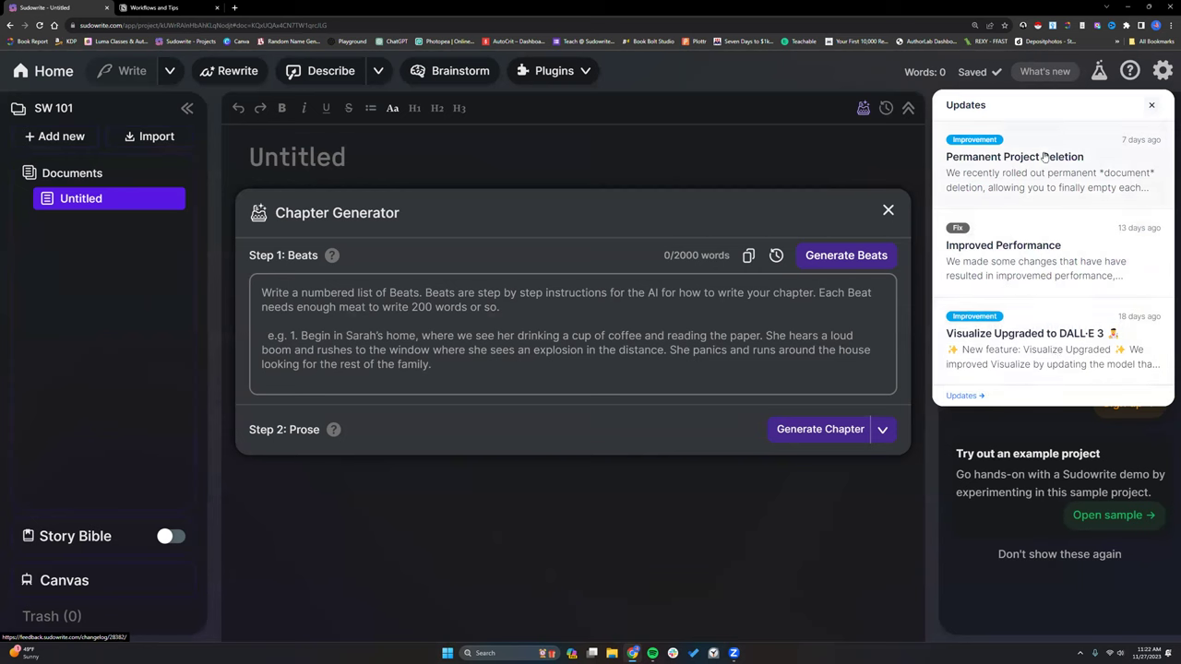
left_click(1152, 107)
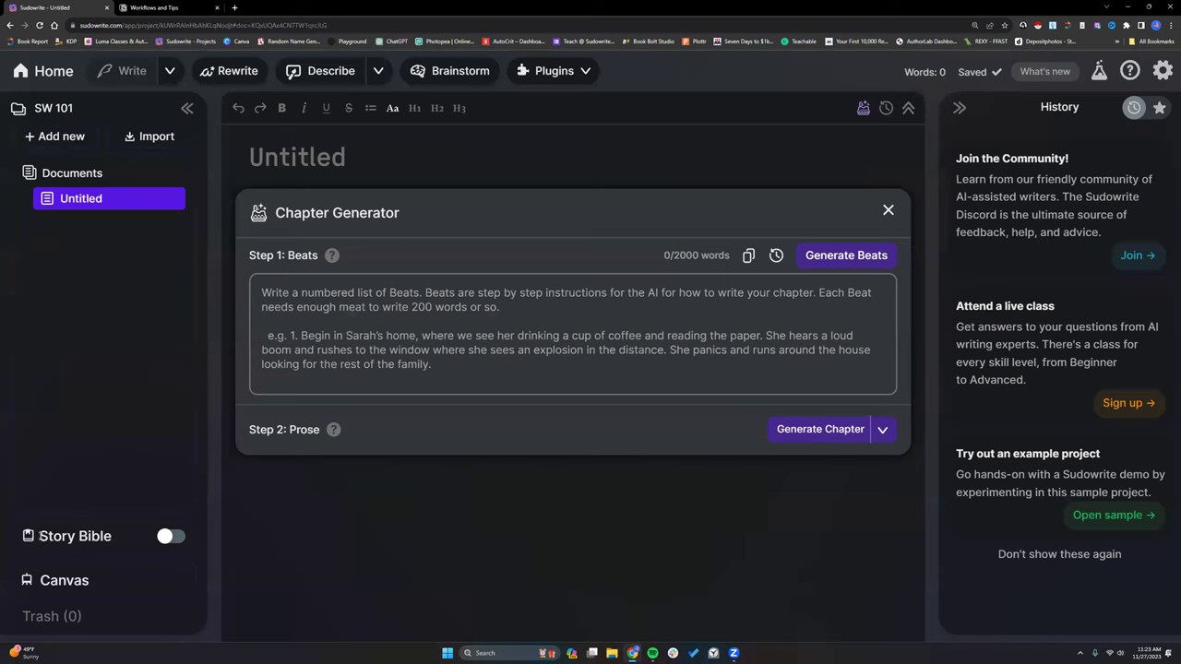
Enable the Story Bible for SW 101, look through its sections from Braindump to Outline, and disable it again
left_click_drag(41, 536, 113, 540)
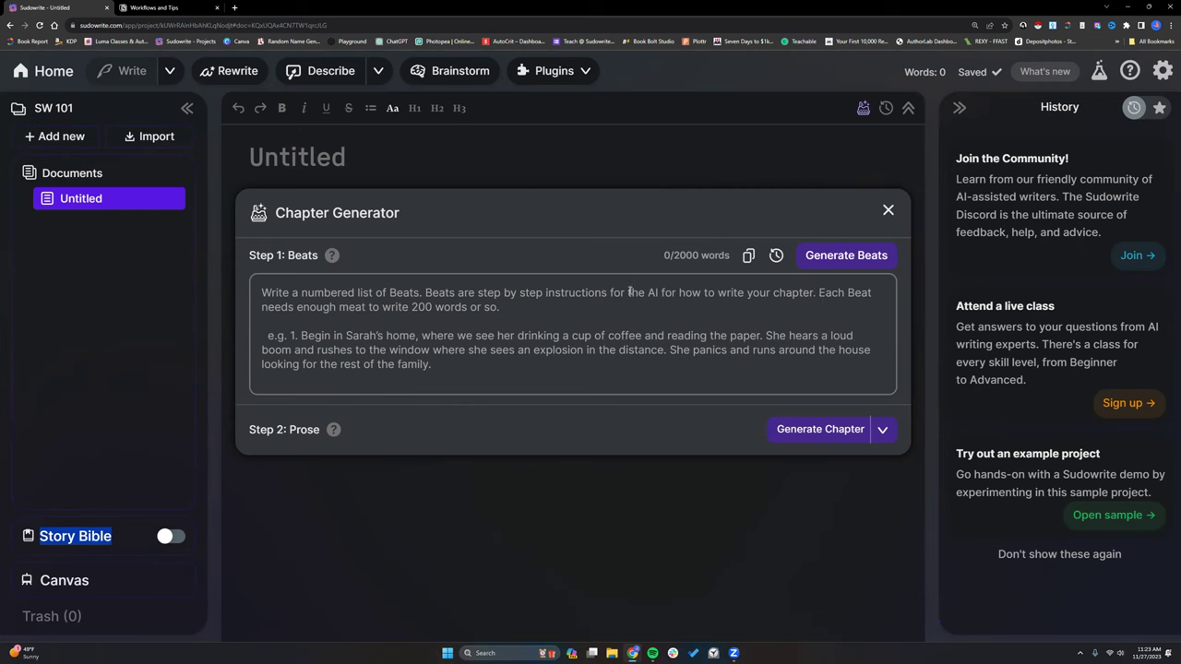
left_click(374, 171)
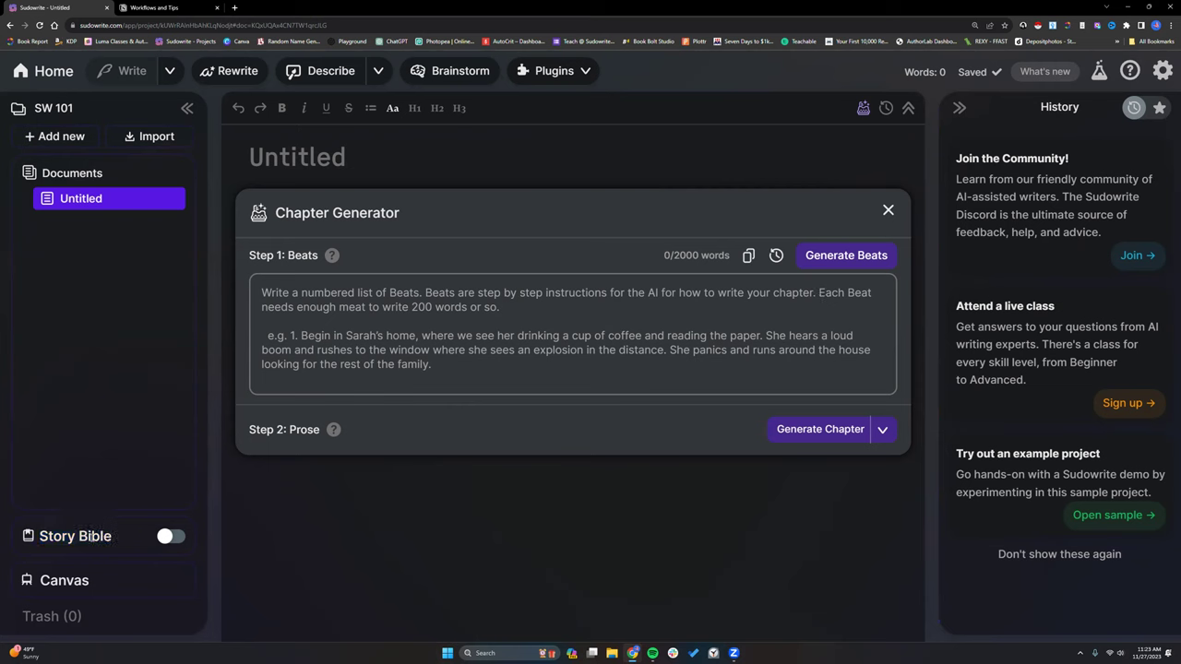
left_click(171, 536)
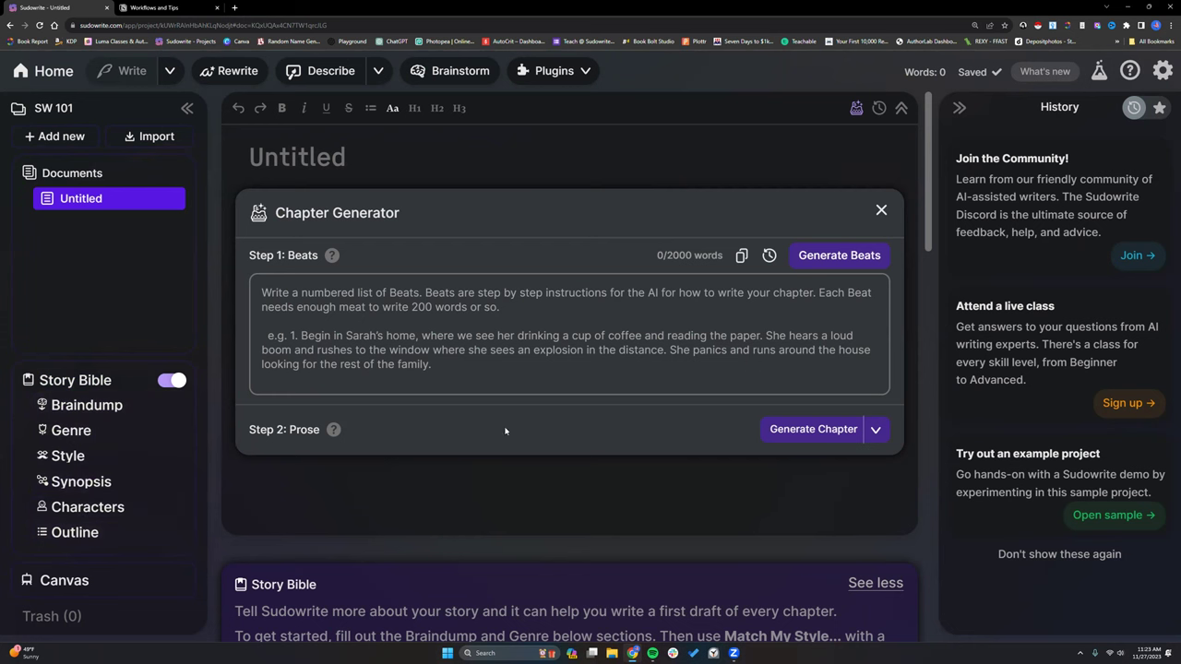
scroll(505, 429, "down", 15)
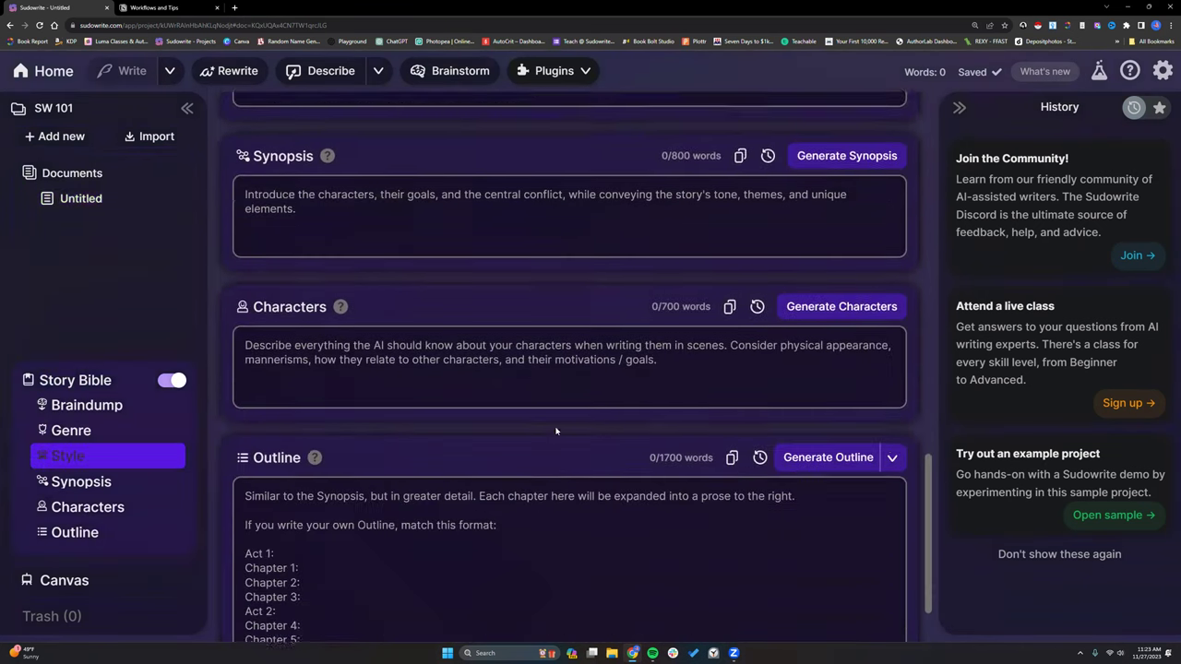
scroll(557, 431, "down", 1)
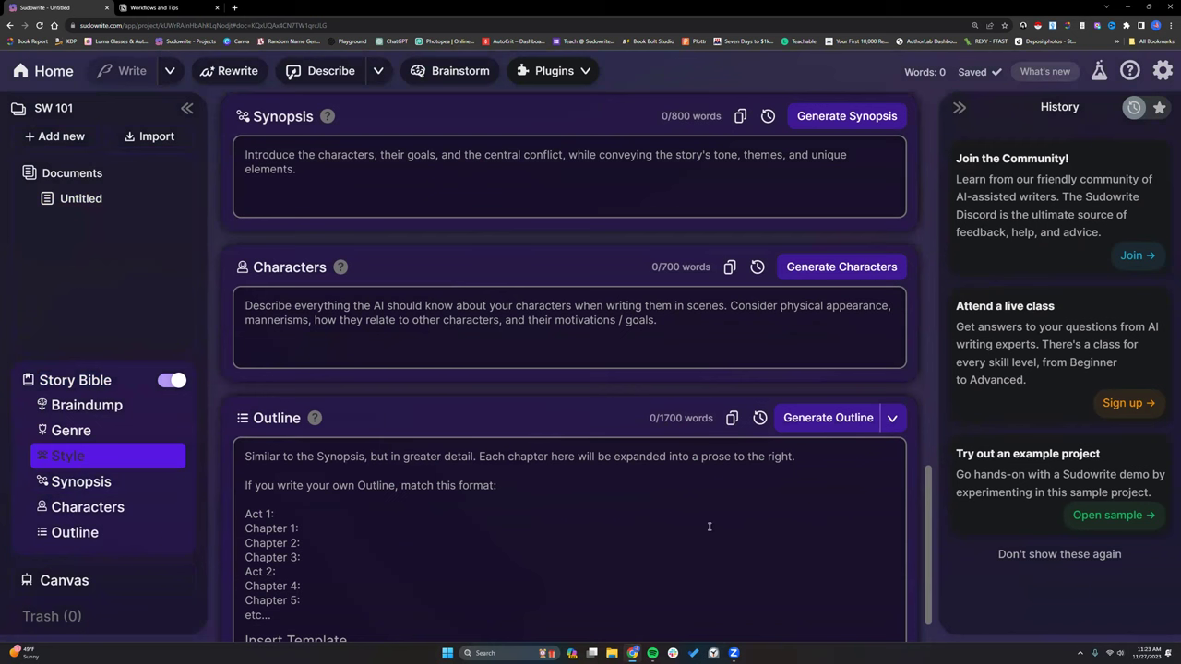
scroll(709, 526, "down", 1)
scroll(710, 526, "up", 5)
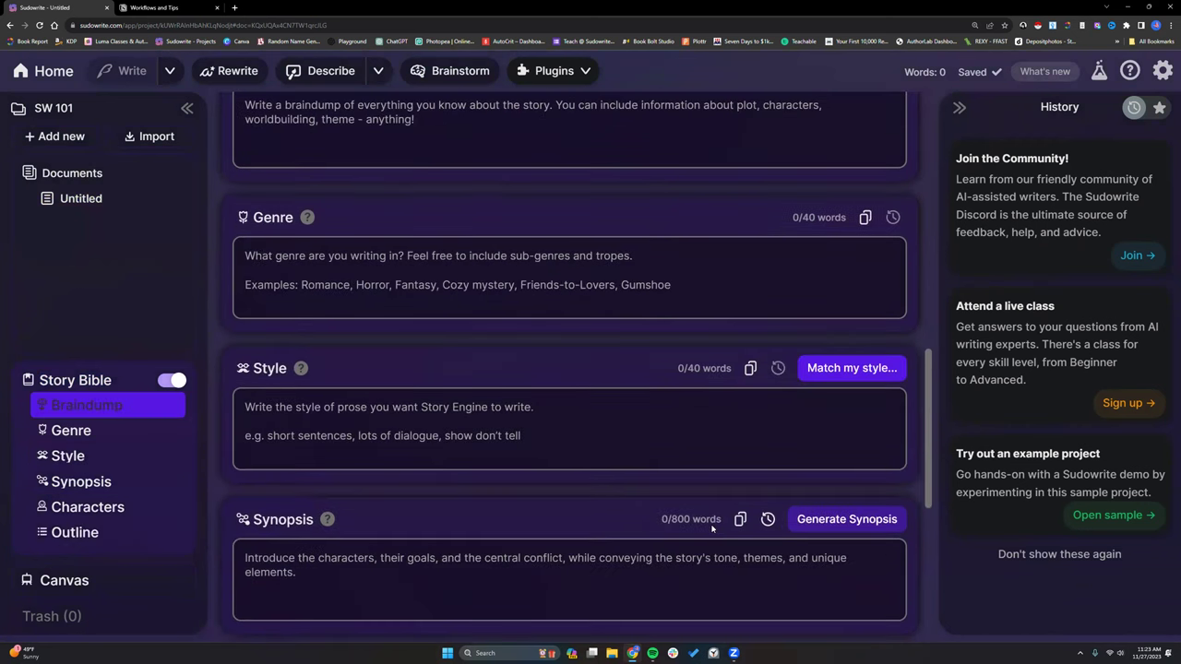
scroll(712, 528, "up", 2)
scroll(712, 528, "up", 10)
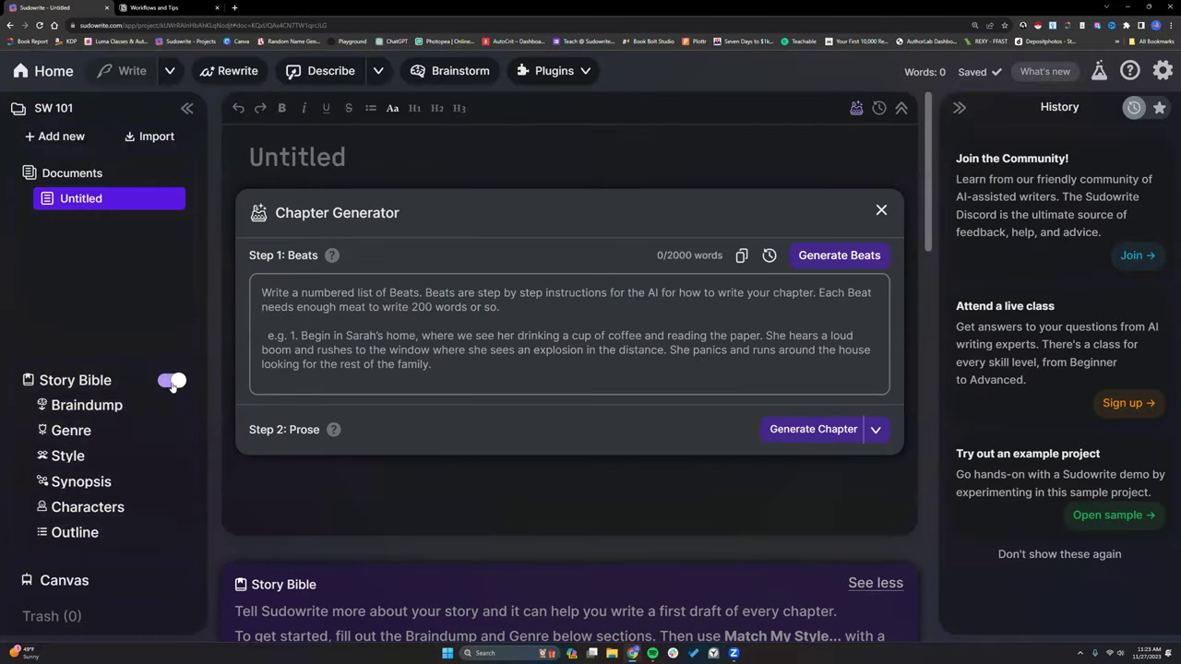
left_click(172, 381)
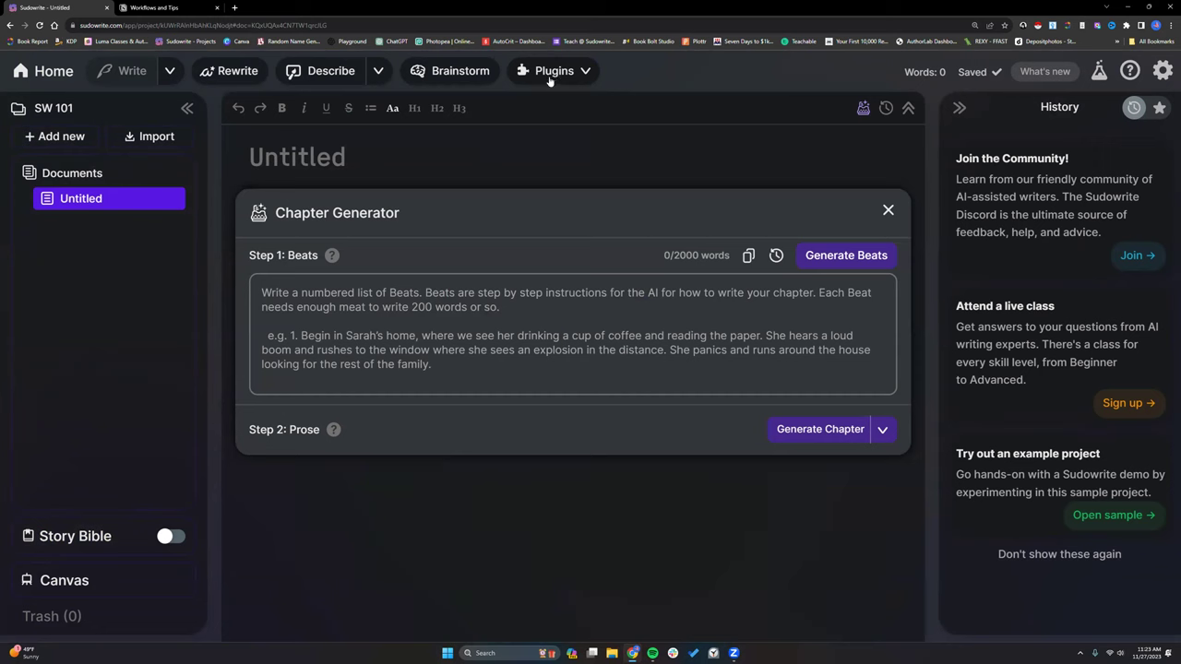
View the list of available plugins, and hide and show the document's Chapter Generator twice
left_click(585, 73)
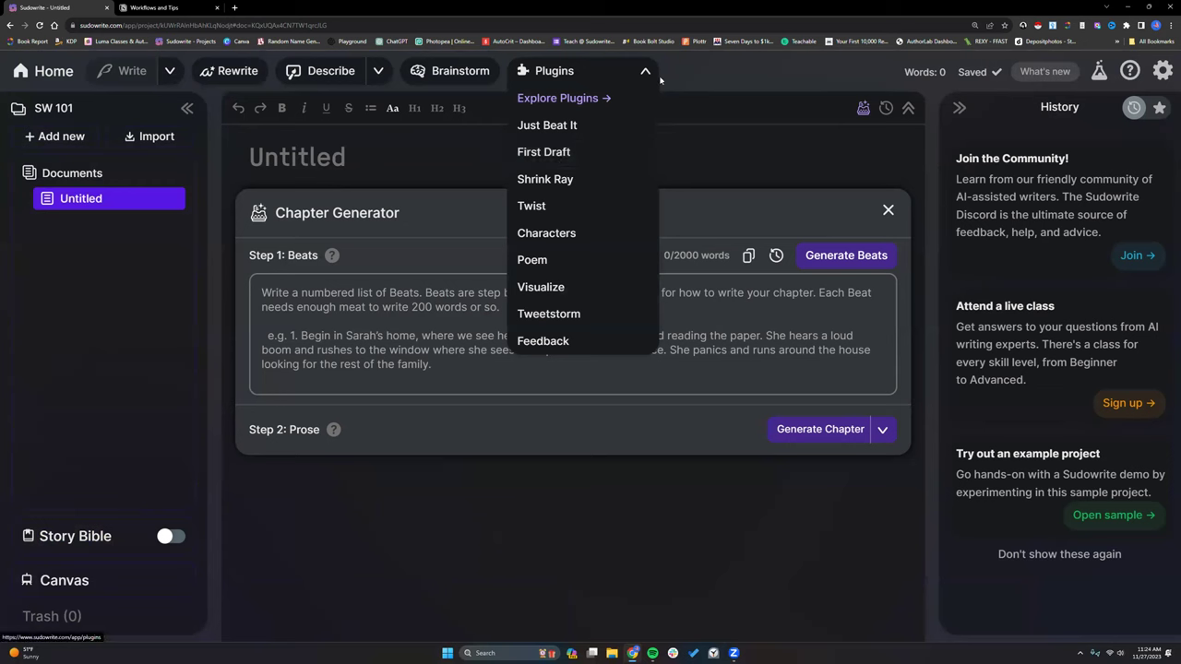
left_click(648, 72)
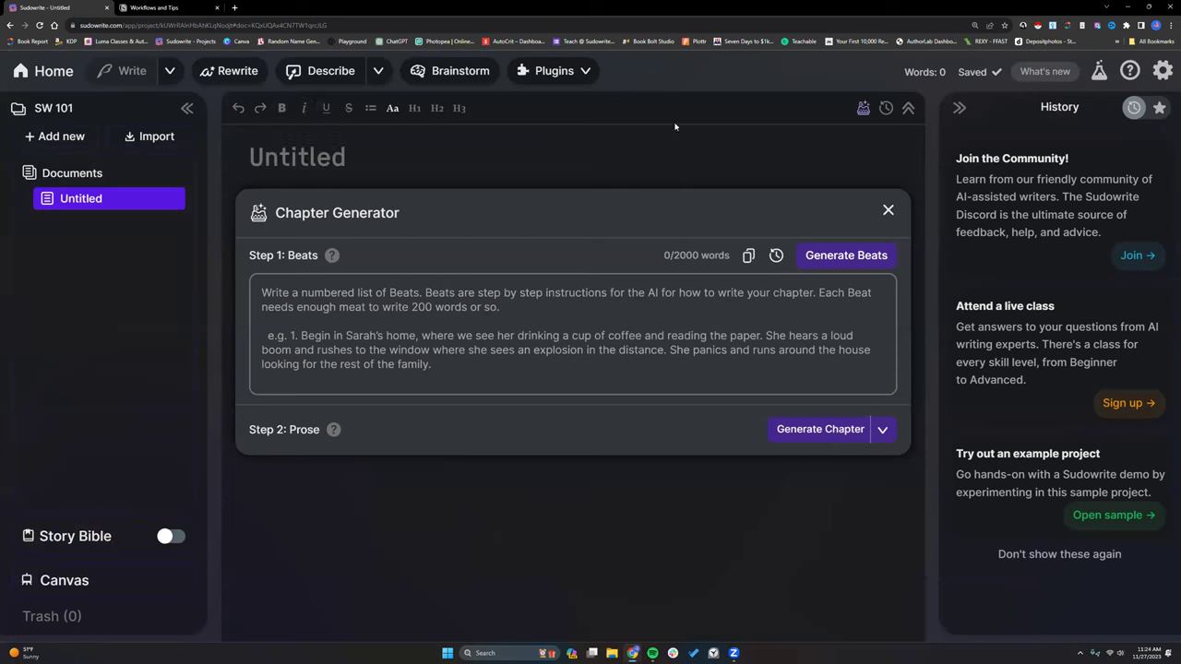
left_click(864, 111)
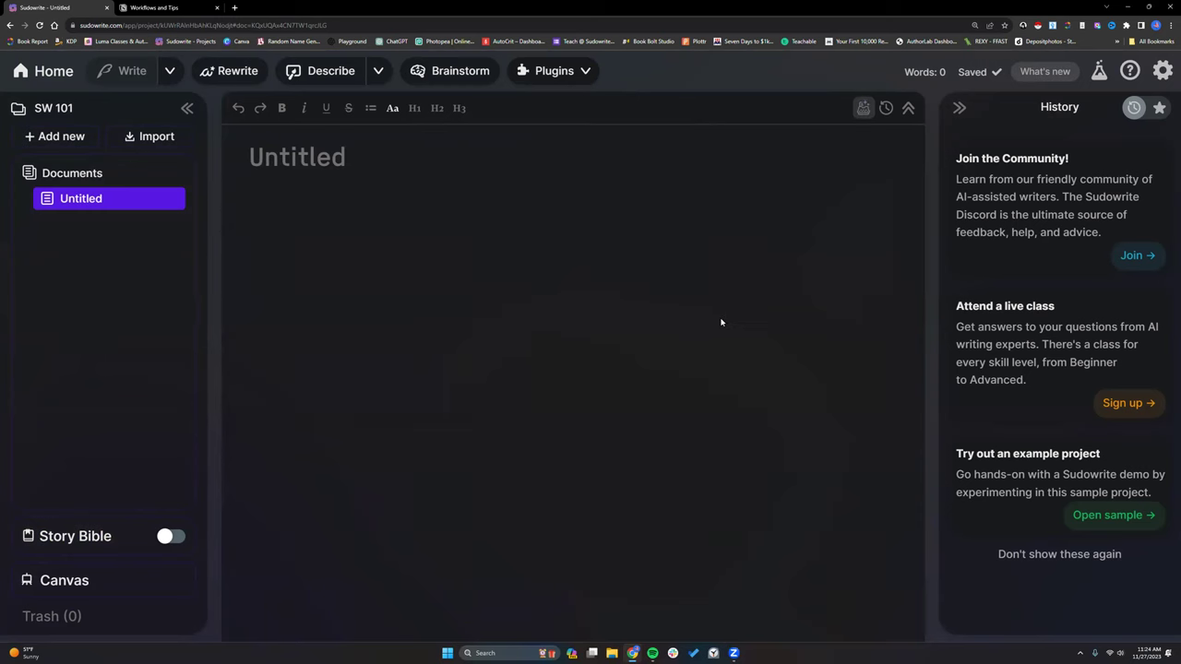
left_click(864, 110)
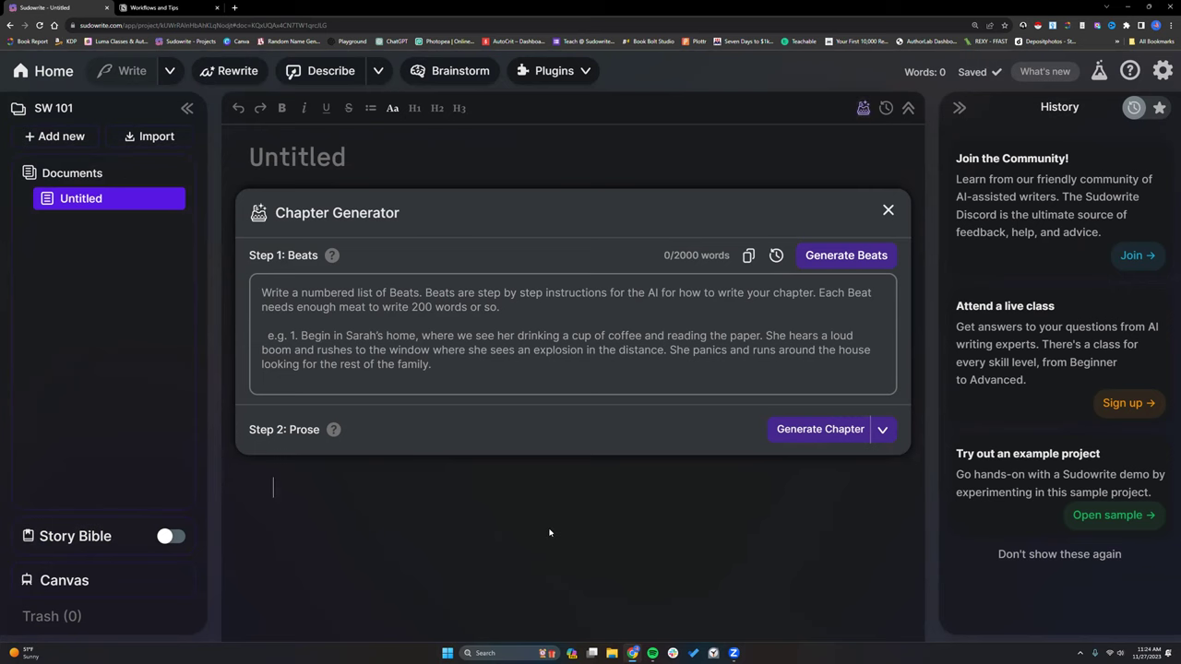
left_click(863, 110)
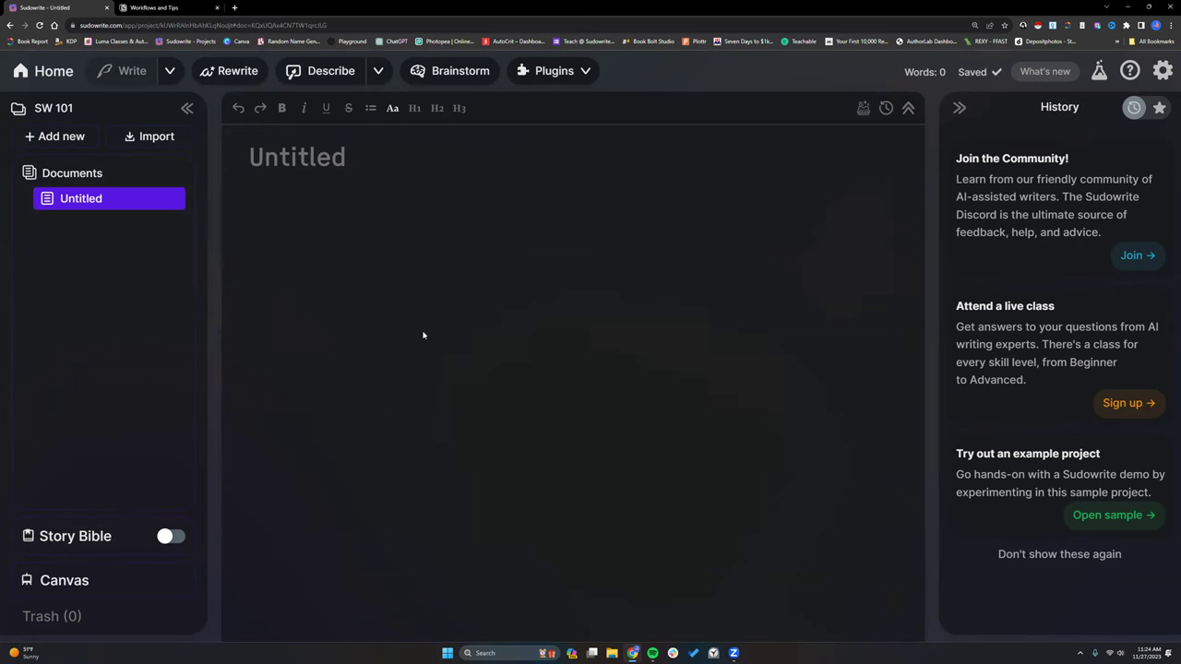
left_click(863, 111)
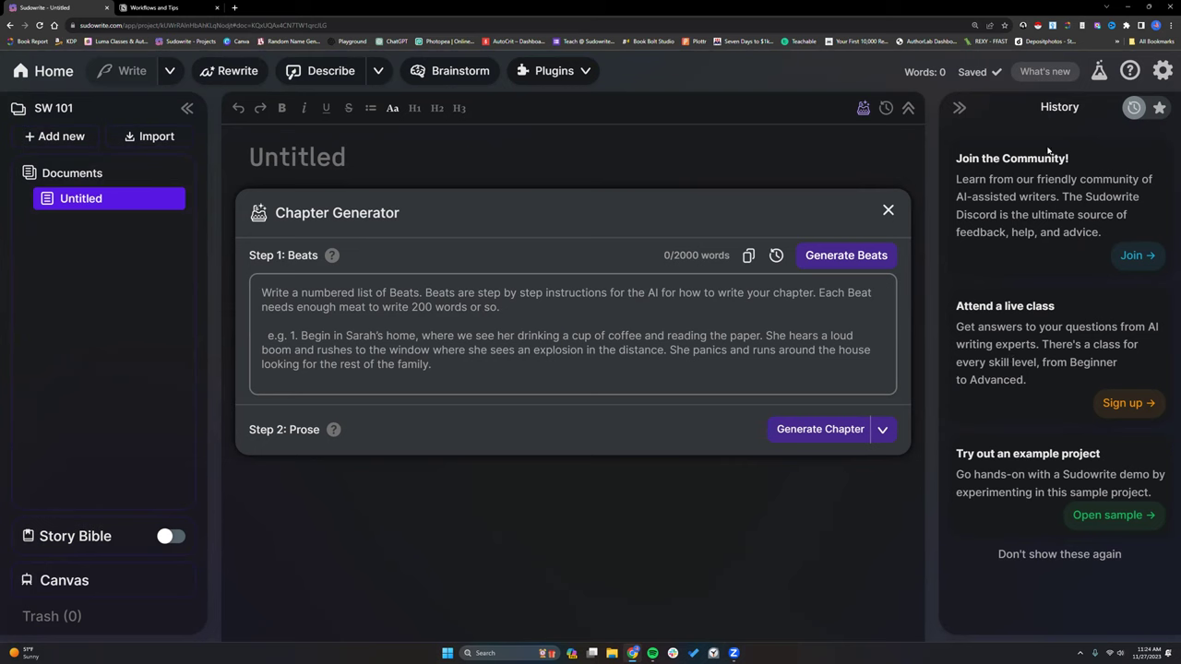
Collapse the History and project sidebars and the editor's tool bars, and close the Chapter Generator to leave a blank writing page
left_click(959, 109)
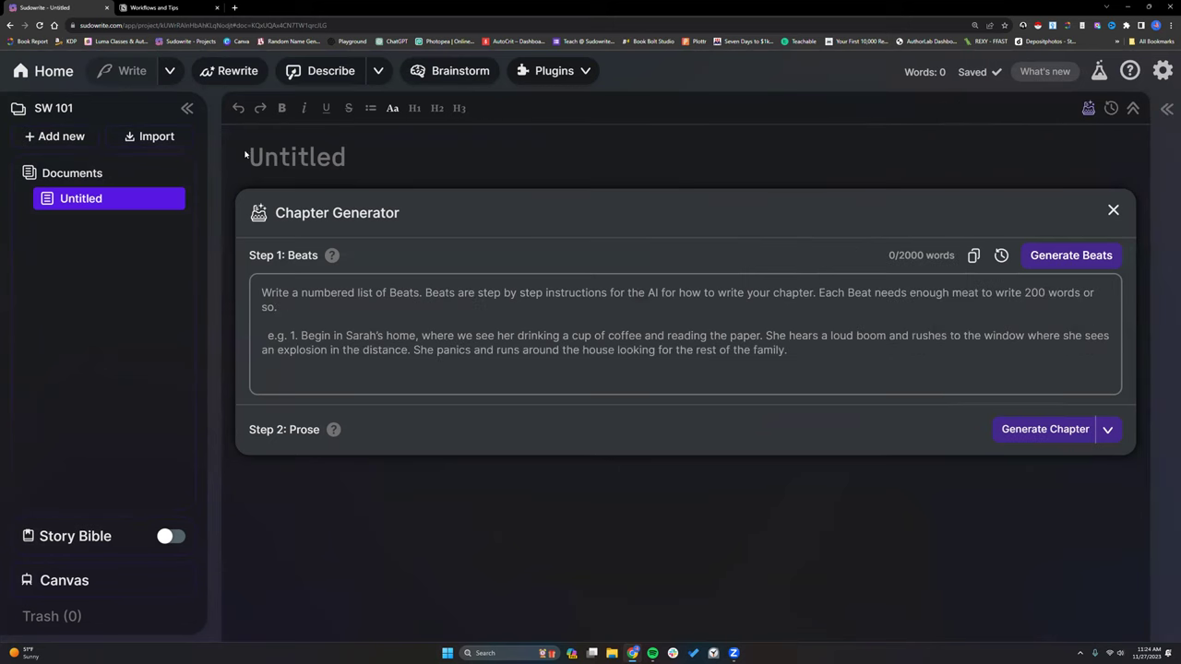
left_click(187, 108)
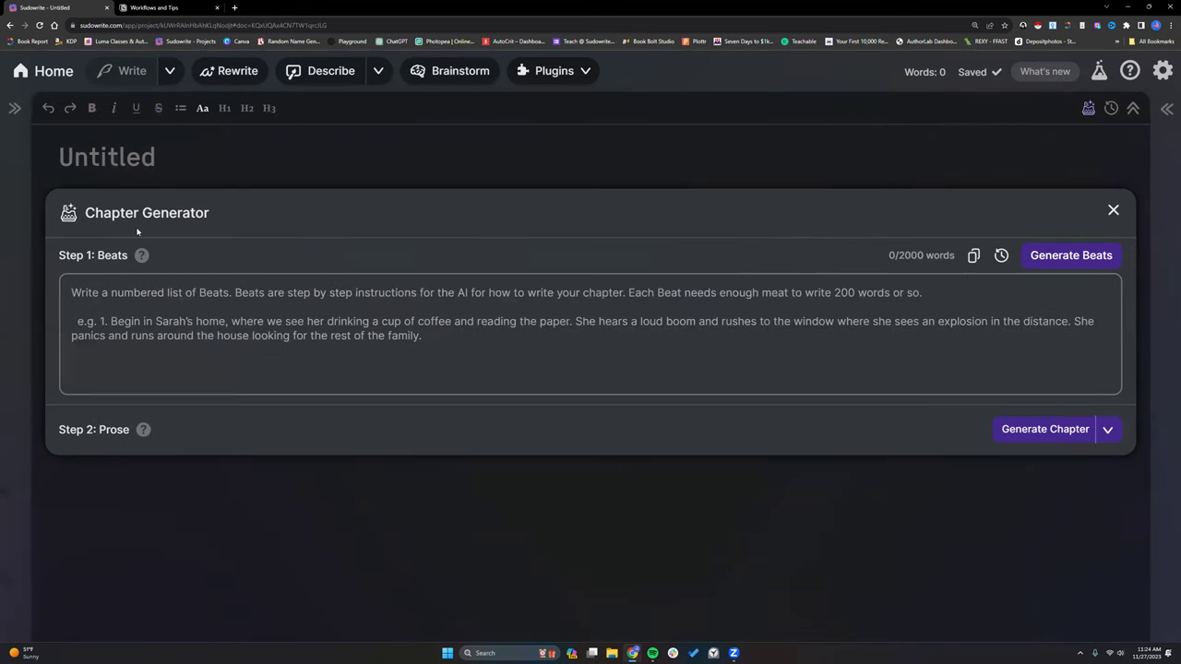
left_click(1133, 108)
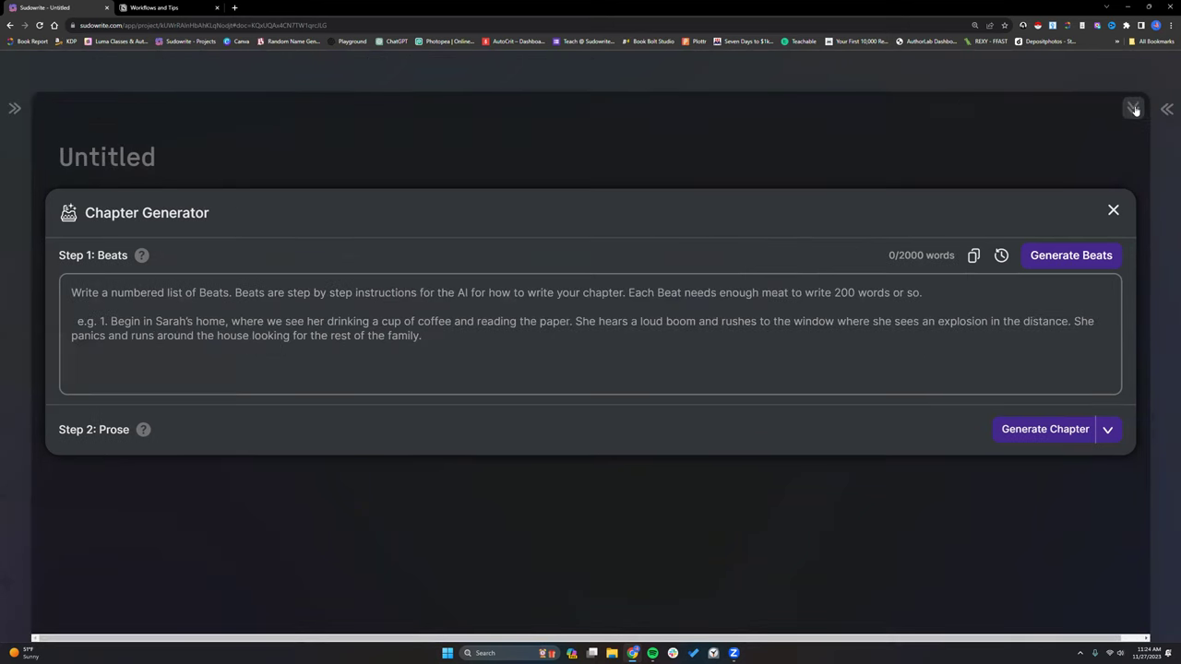
left_click(1113, 210)
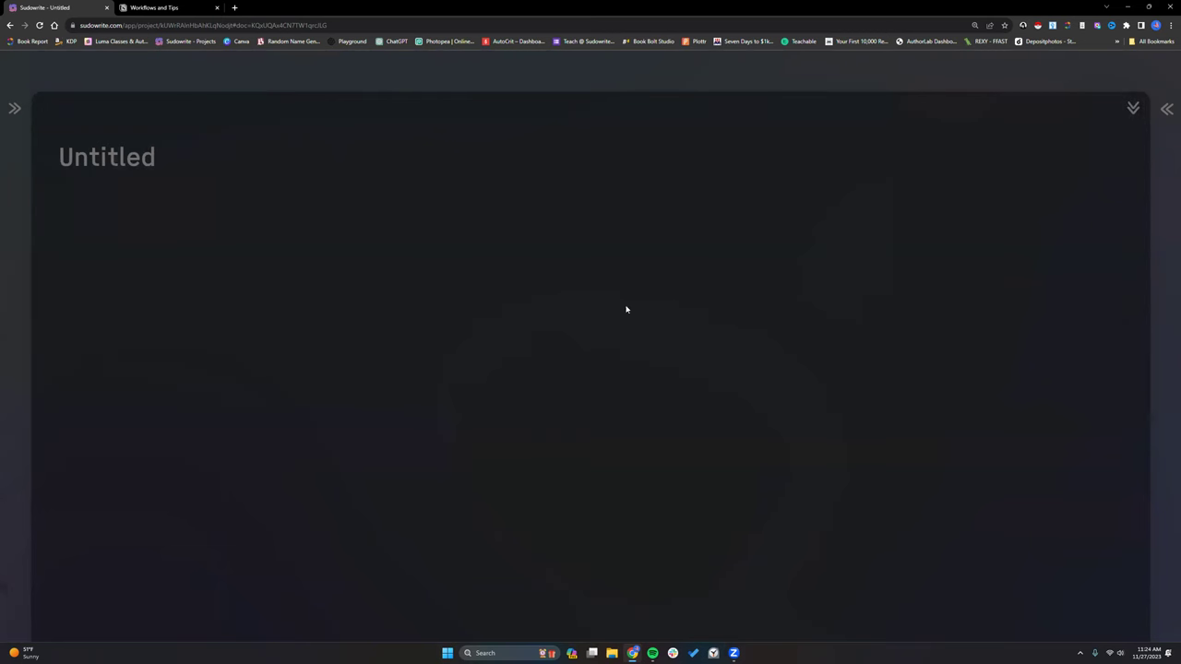
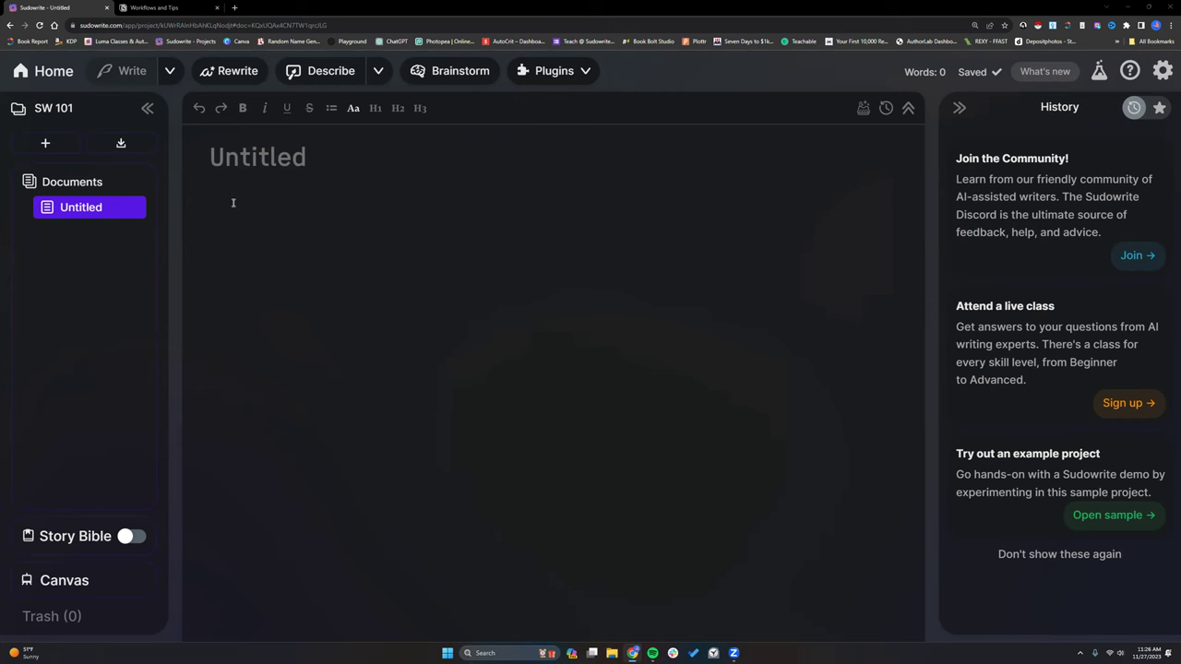
Show the untitled document's Chapter Generator, and enable and disable the Story Bible
left_click(864, 108)
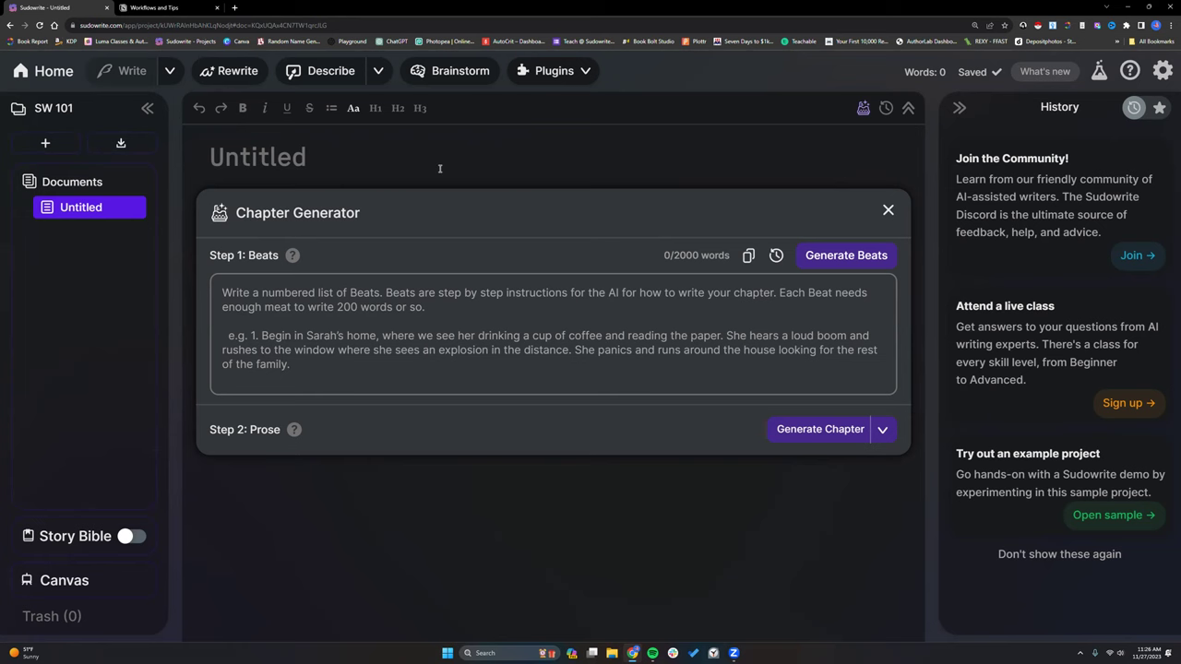
left_click(133, 537)
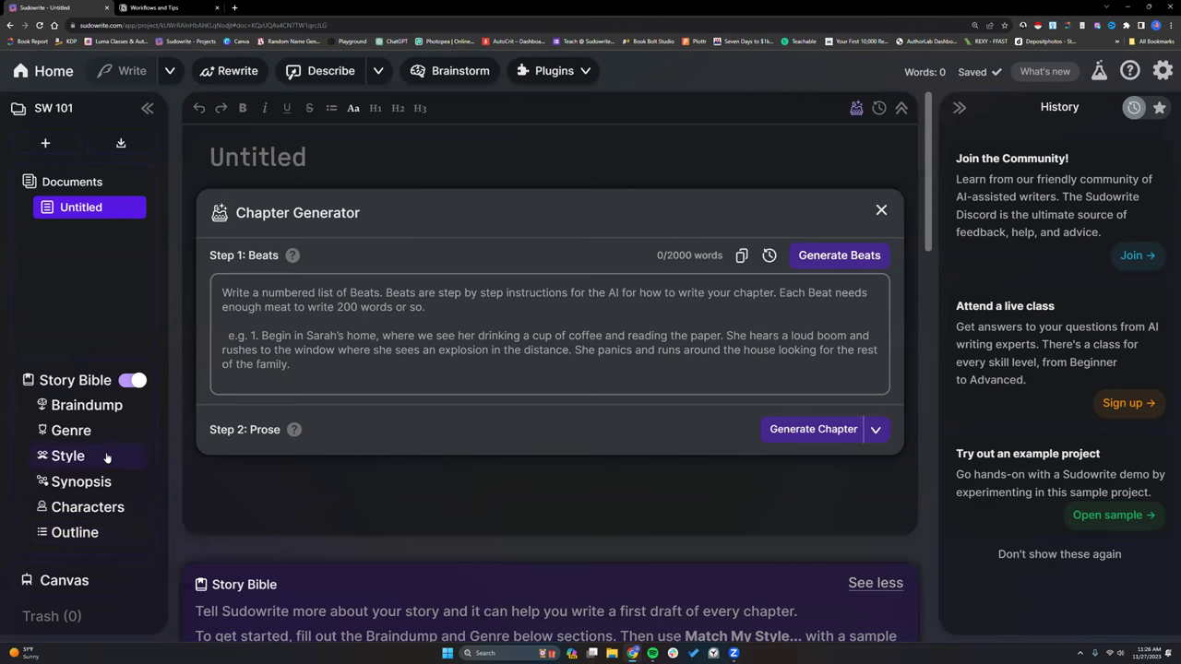
left_click(126, 381)
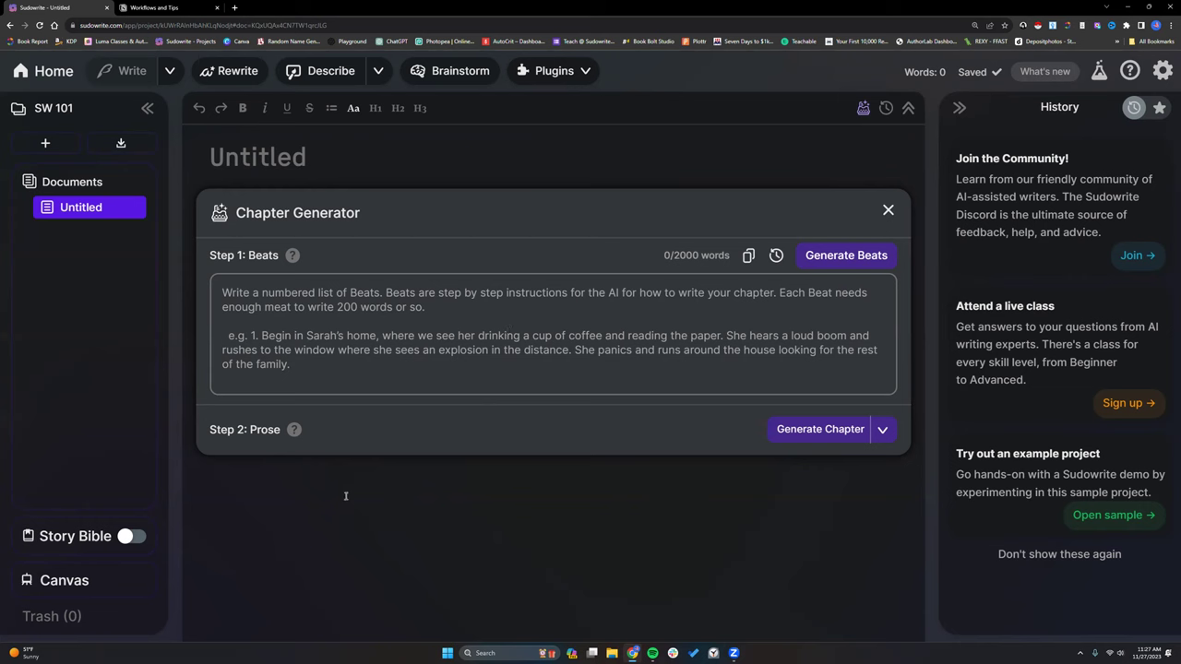
Check the list of available plugins, and title the untitled document Chapter 1
left_click(587, 70)
left_click(736, 104)
left_click(328, 162)
key("BackSpace")
key("BackSpace")
key("BackSpace")
key("BackSpace")
key("BackSpace")
key("BackSpace")
key("BackSpace")
key("BackSpace")
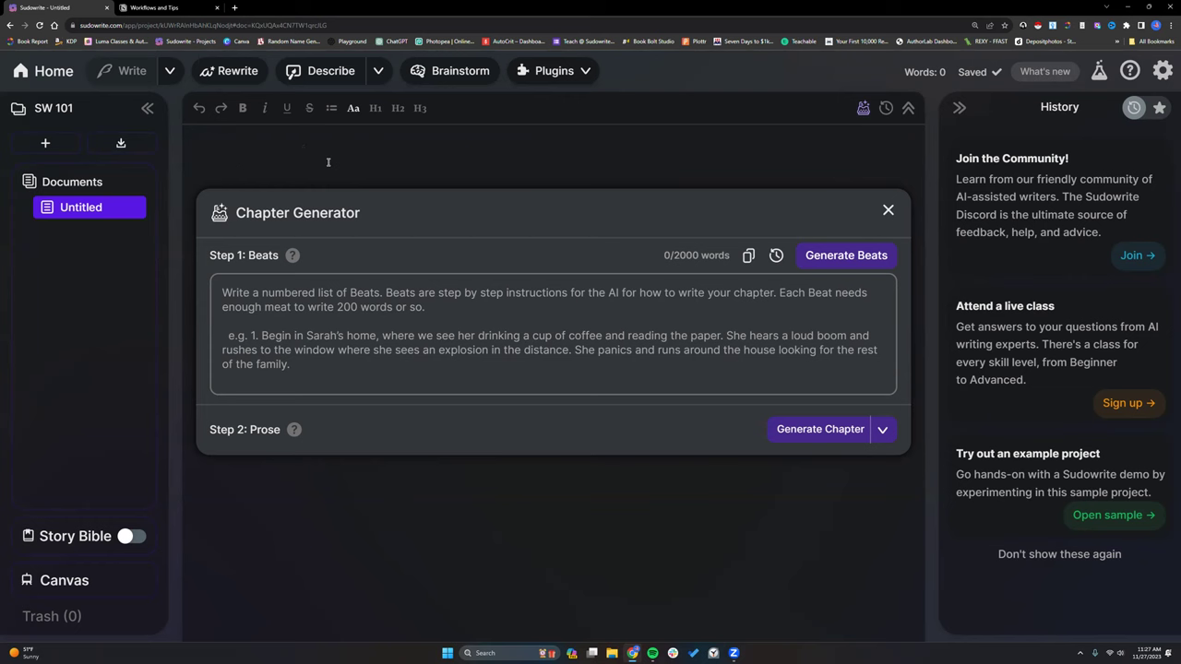
type("Chapter")
key("BackSpace")
type("r 1")
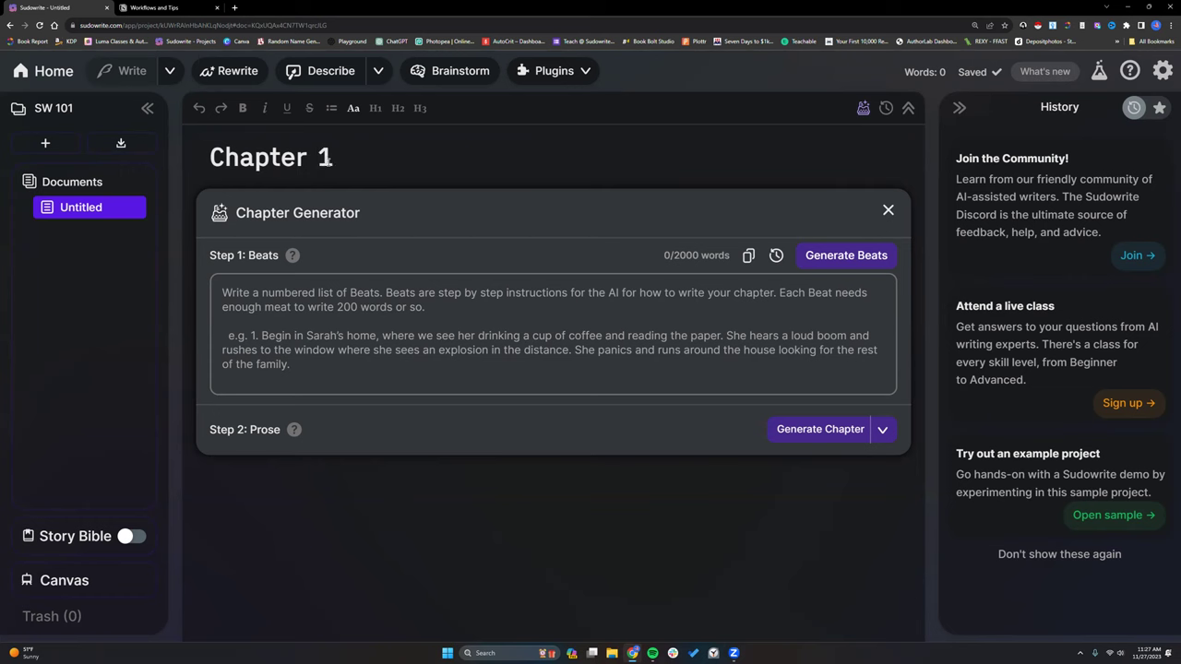
Compare the plugin lists offered for Chapter 1 while it is empty and with the filler text "fjdlaskflskflgjnlfgkj" in it
left_click(361, 476)
left_click(587, 78)
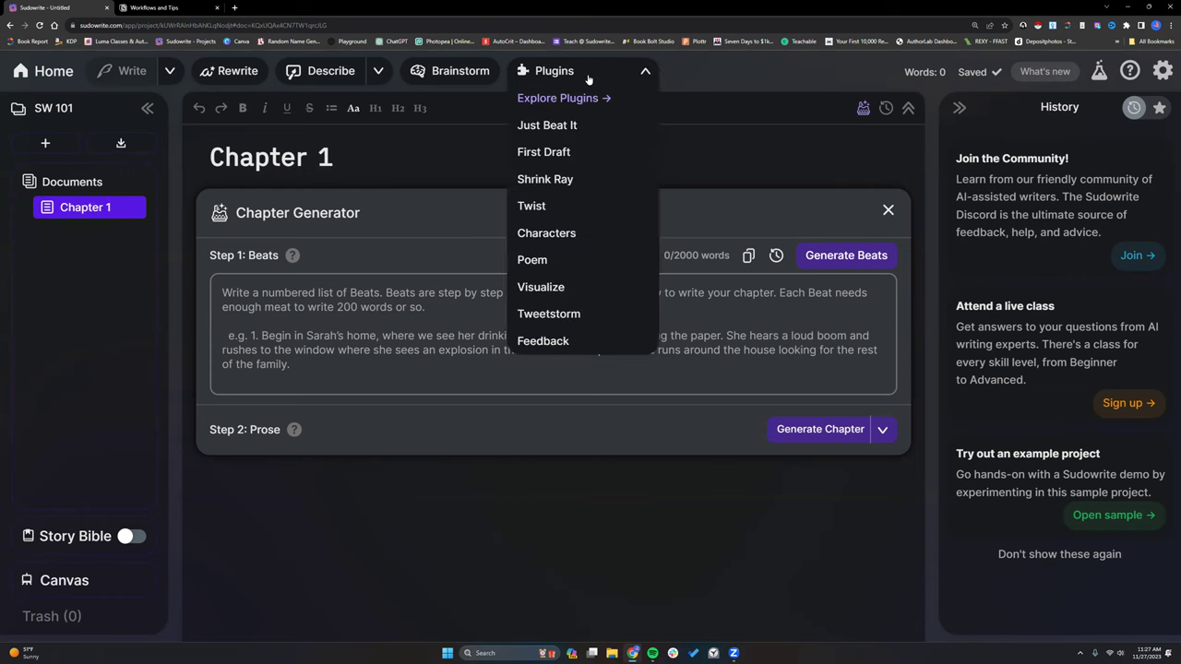
left_click(728, 119)
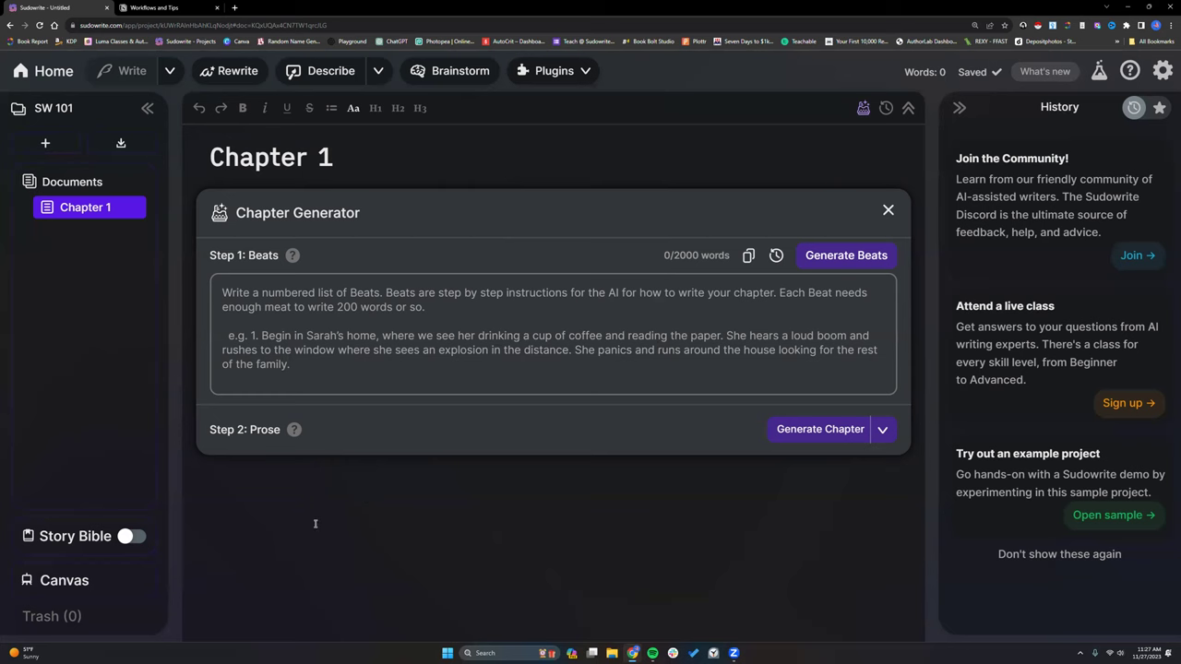
type("fjdlaskflskflgjnlfgkj")
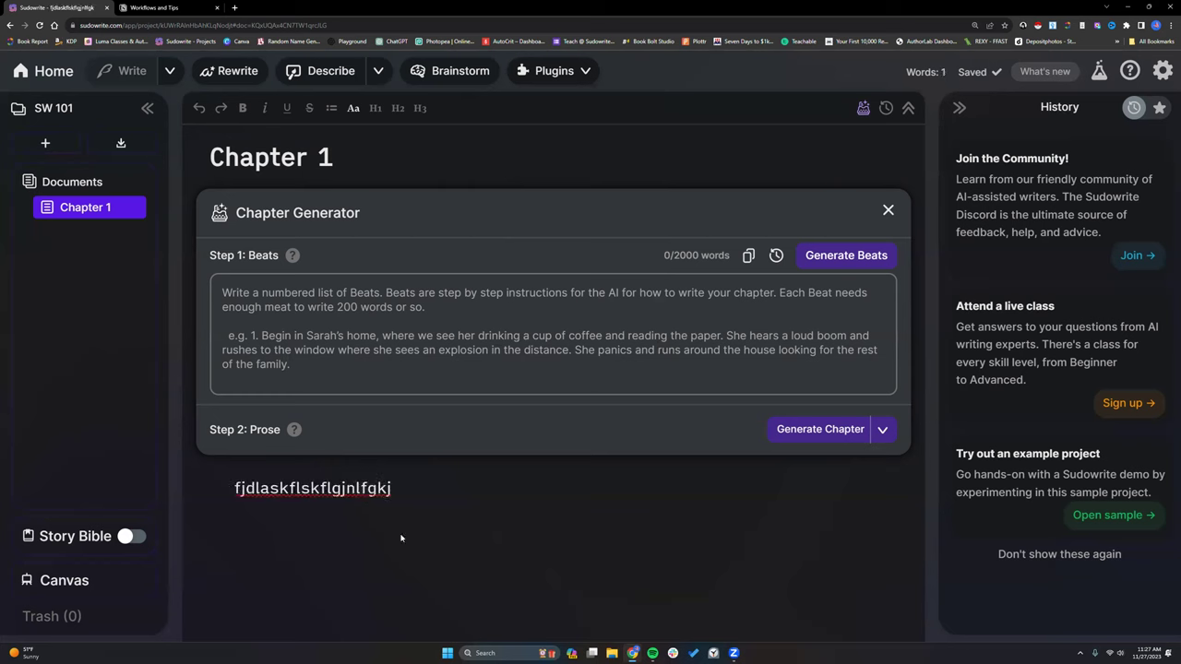
left_click(592, 74)
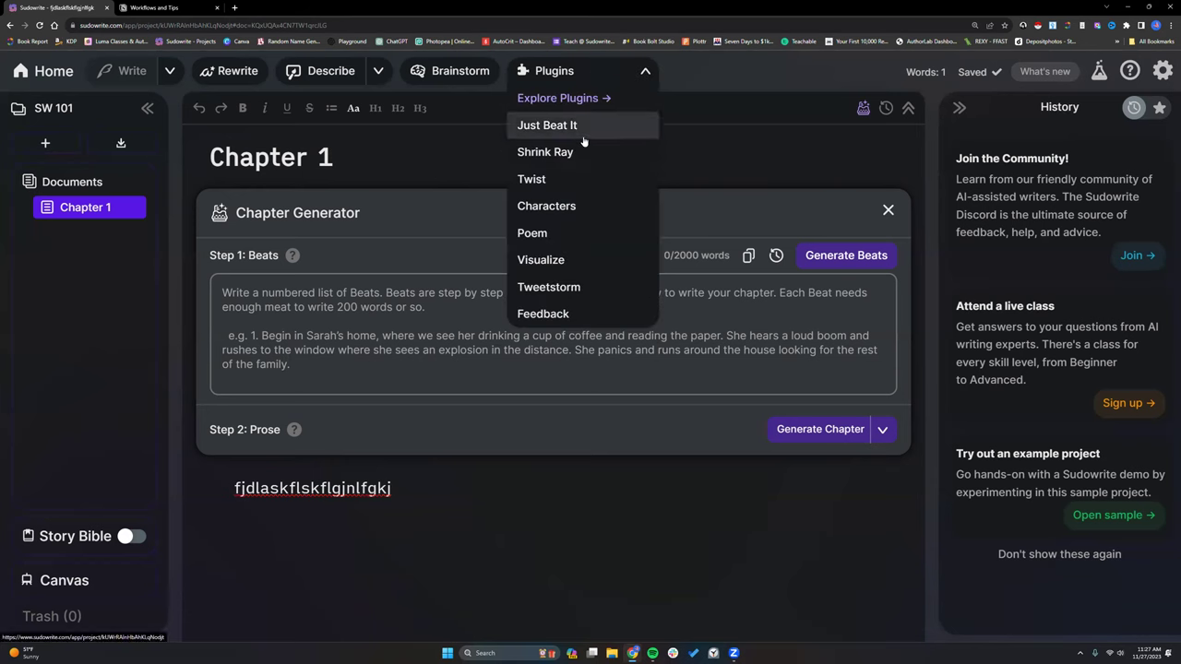
left_click(693, 99)
Delete the filler text from Chapter 1 and check the plugin list again
left_click_drag(398, 489, 233, 489)
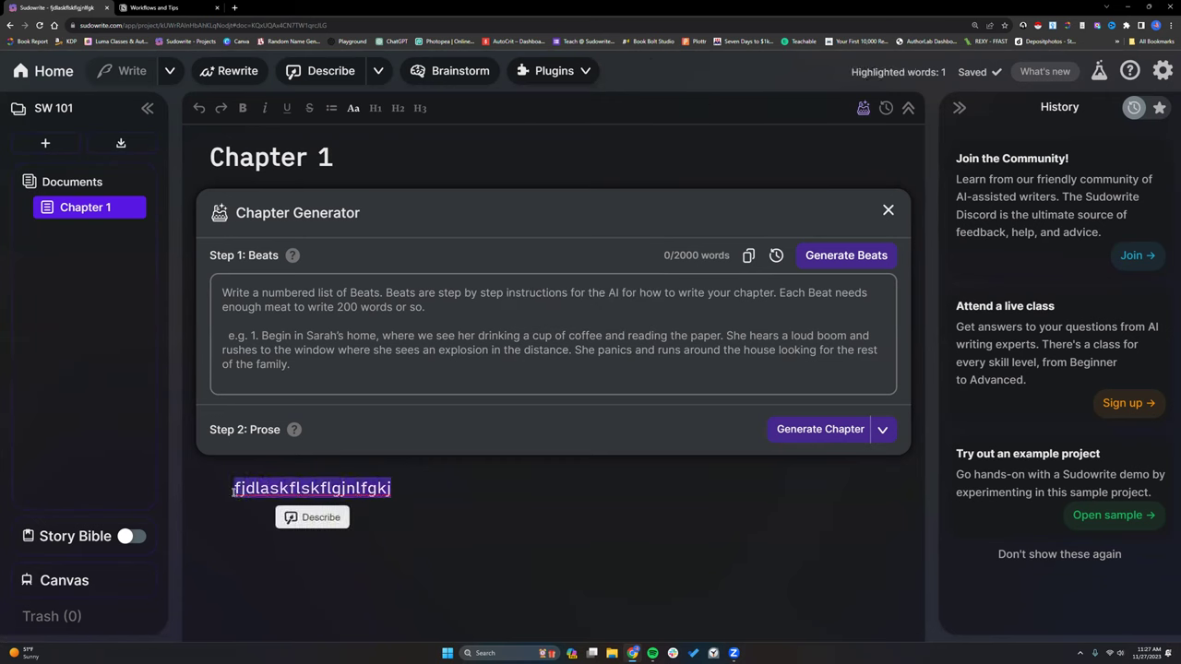
key("BackSpace")
left_click(585, 73)
left_click(585, 72)
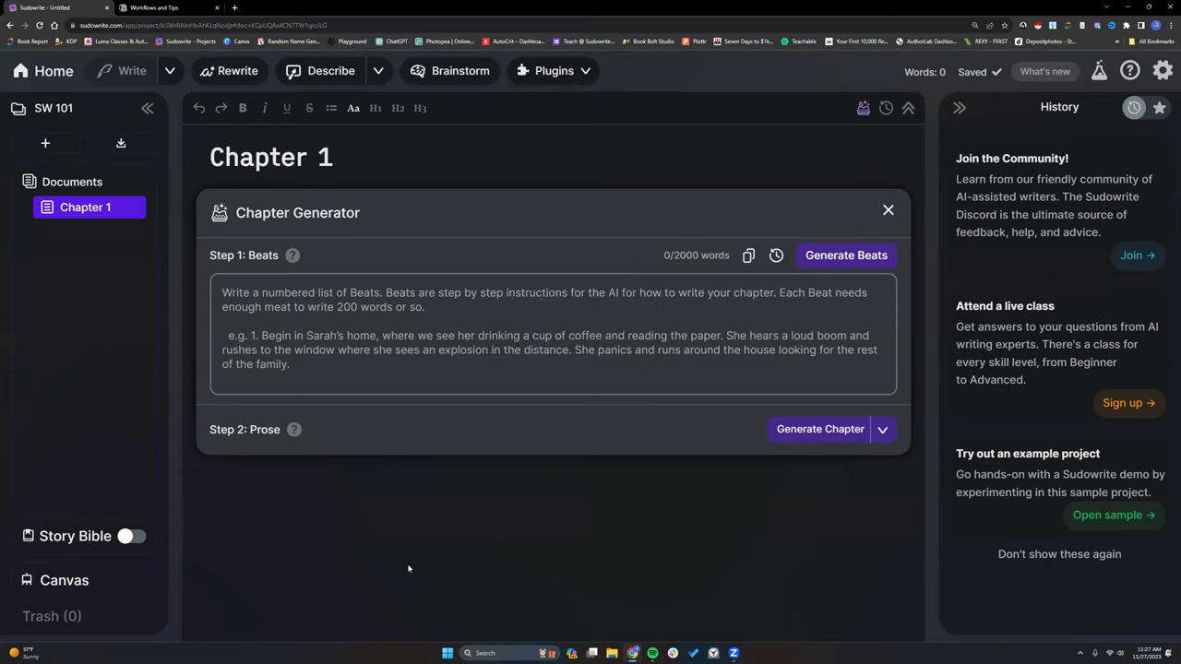
Generate a First Draft in a new document from "Give me 5 story premise ideas for a thriller novel.", and reload the page midway
left_click(47, 146)
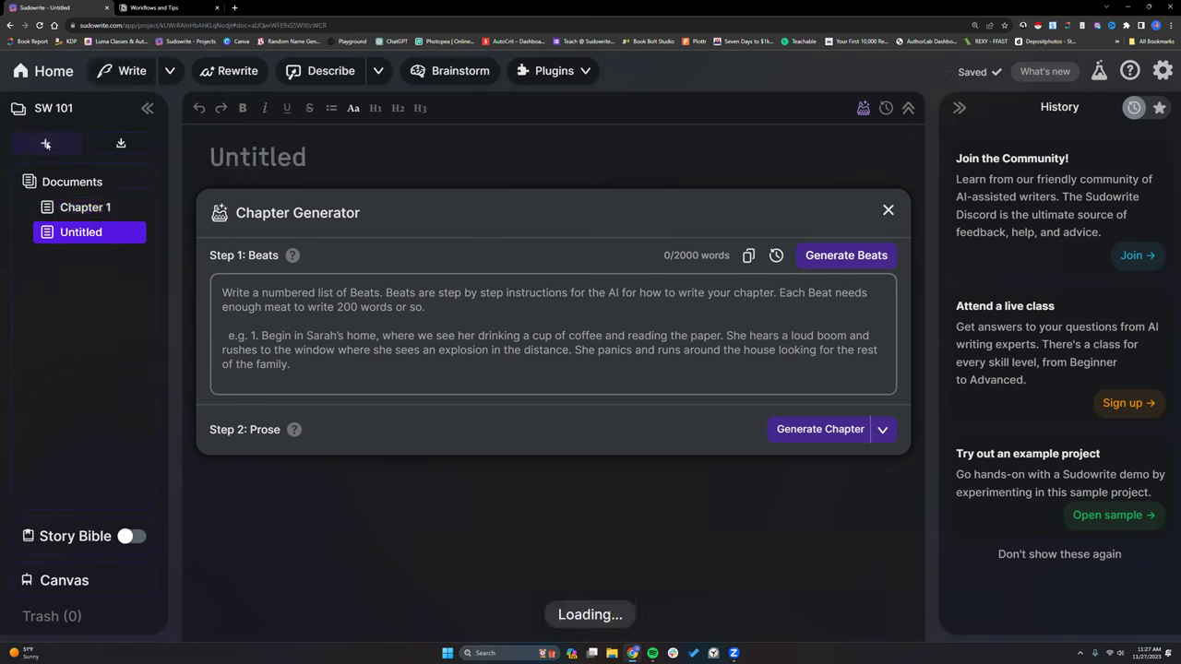
left_click(585, 74)
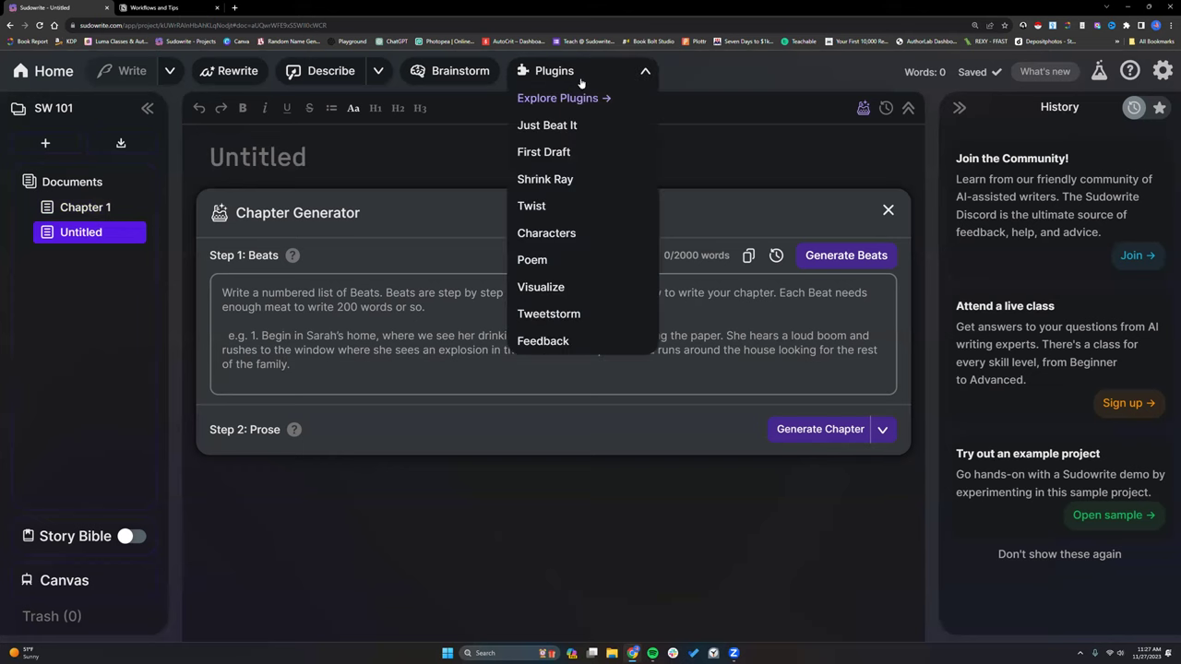
left_click(562, 153)
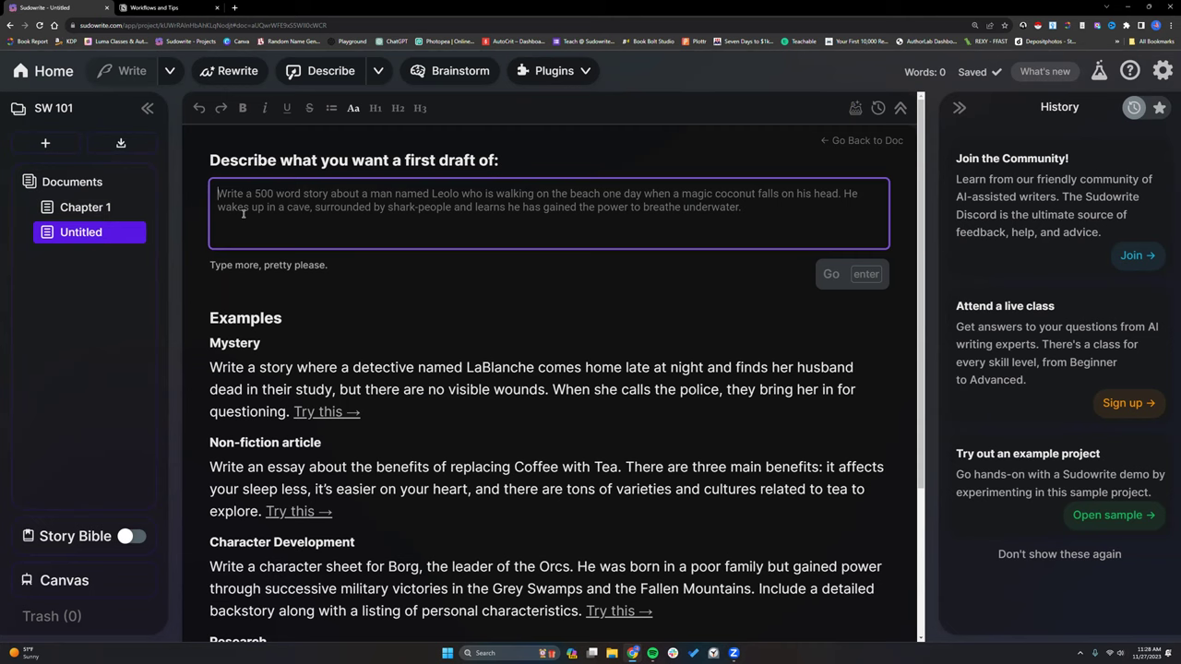
type("Give me ")
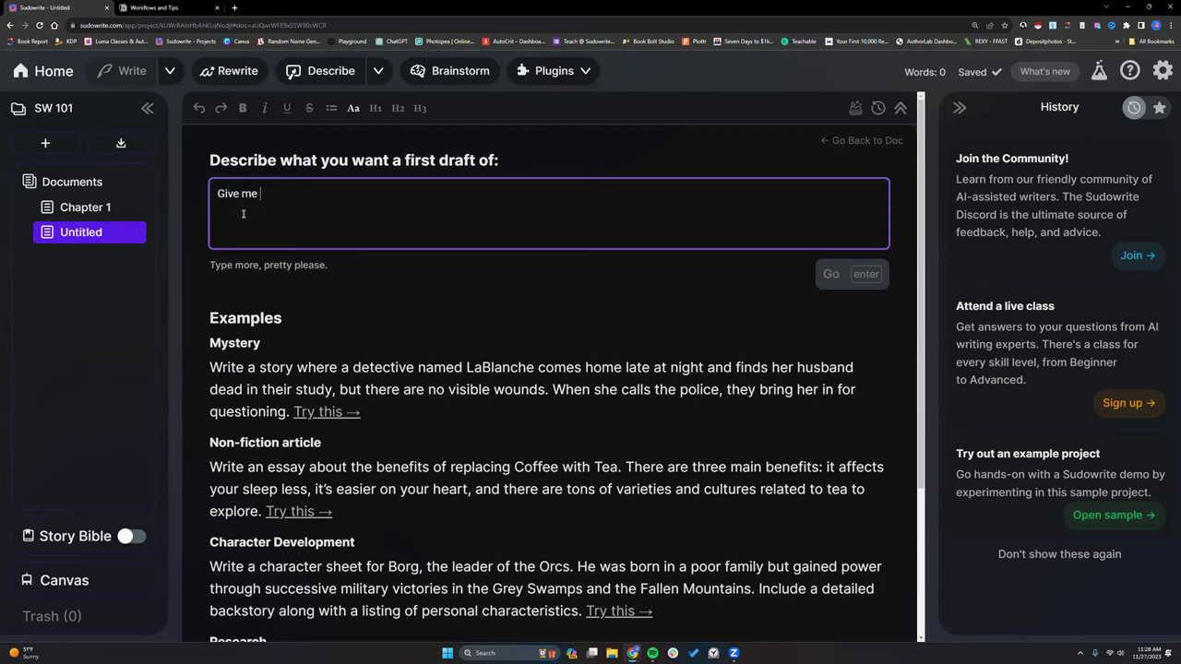
type("5 story premise ideas fo")
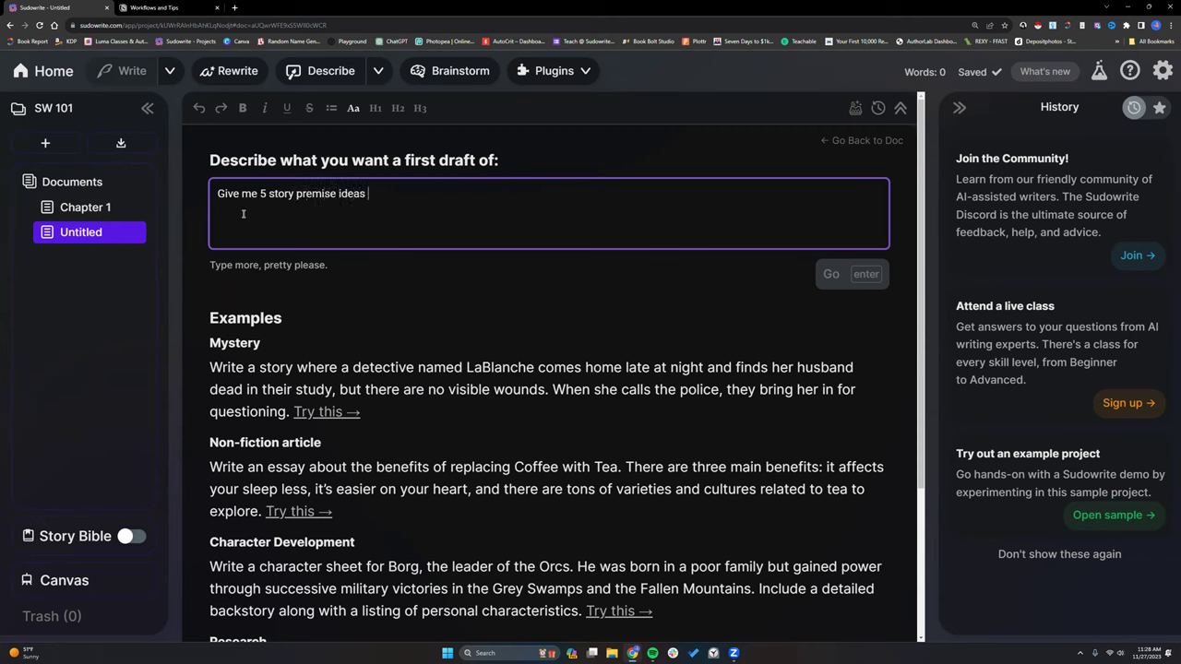
type("r a thriller novel.")
left_click(844, 277)
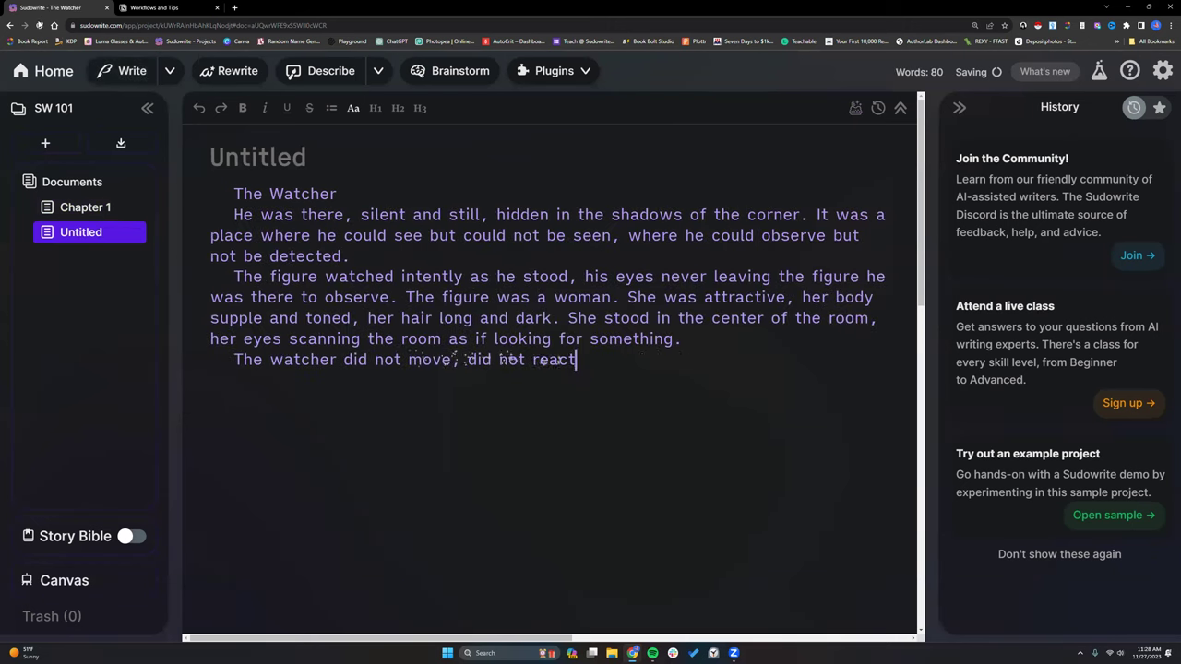
left_click(39, 25)
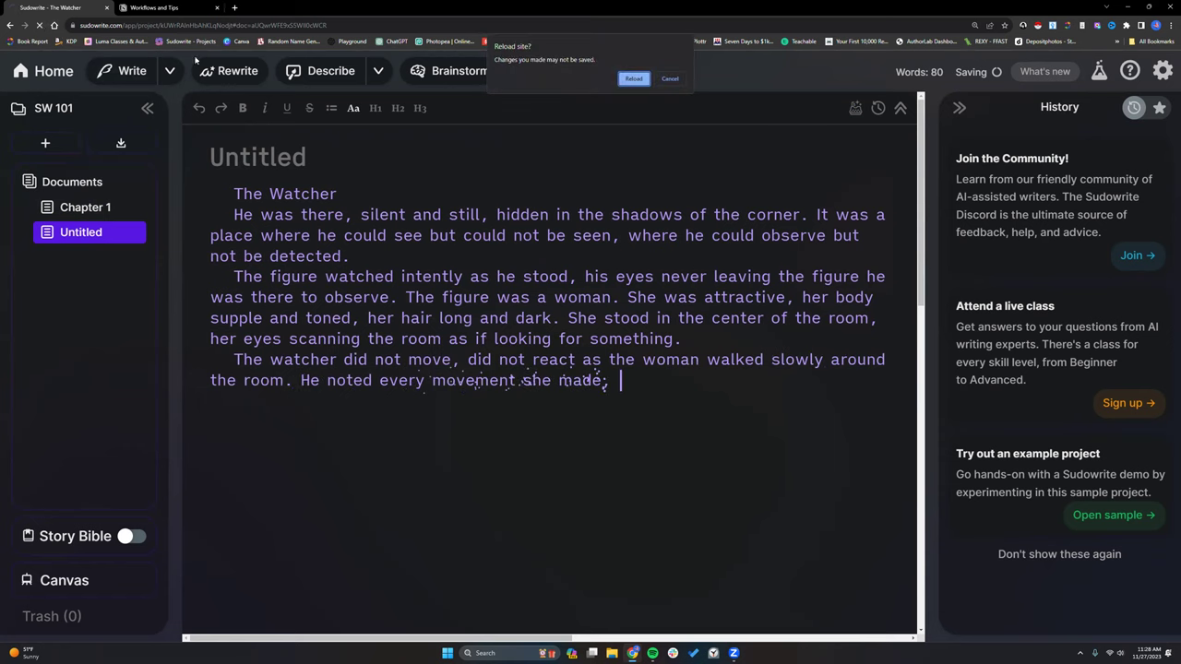
left_click(633, 80)
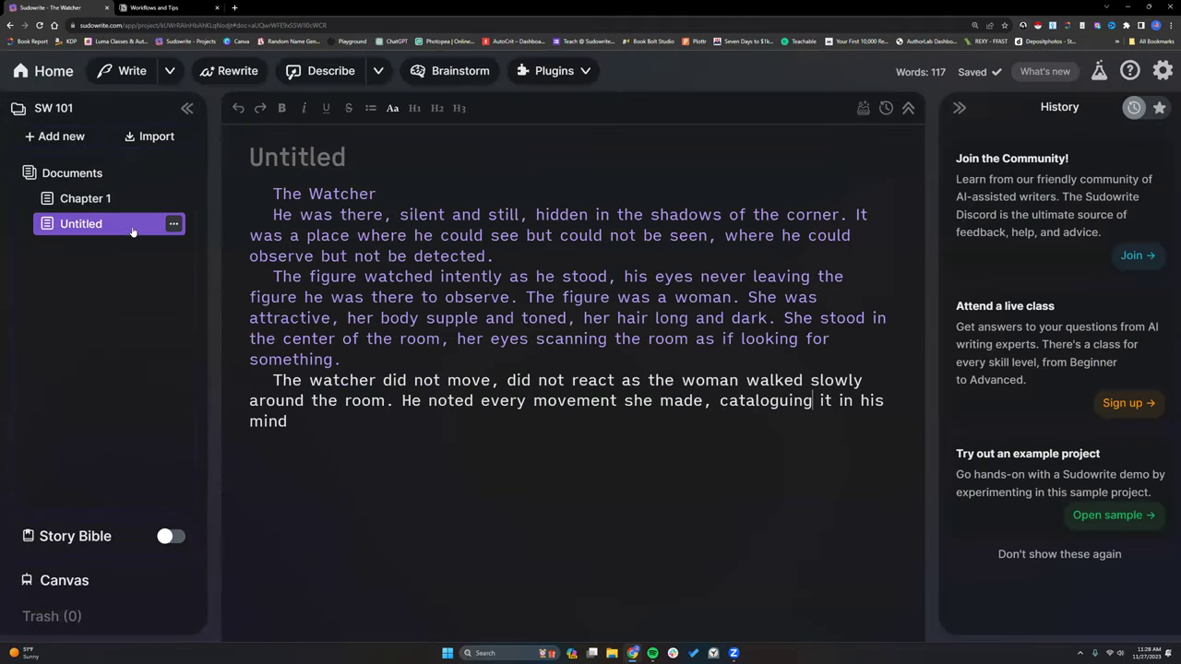
Run First Draft in Chapter 1 with "Give me 5 story premise ideas for a thriller novel.", and reload the page during generation
left_click(102, 201)
left_click(553, 71)
left_click(554, 153)
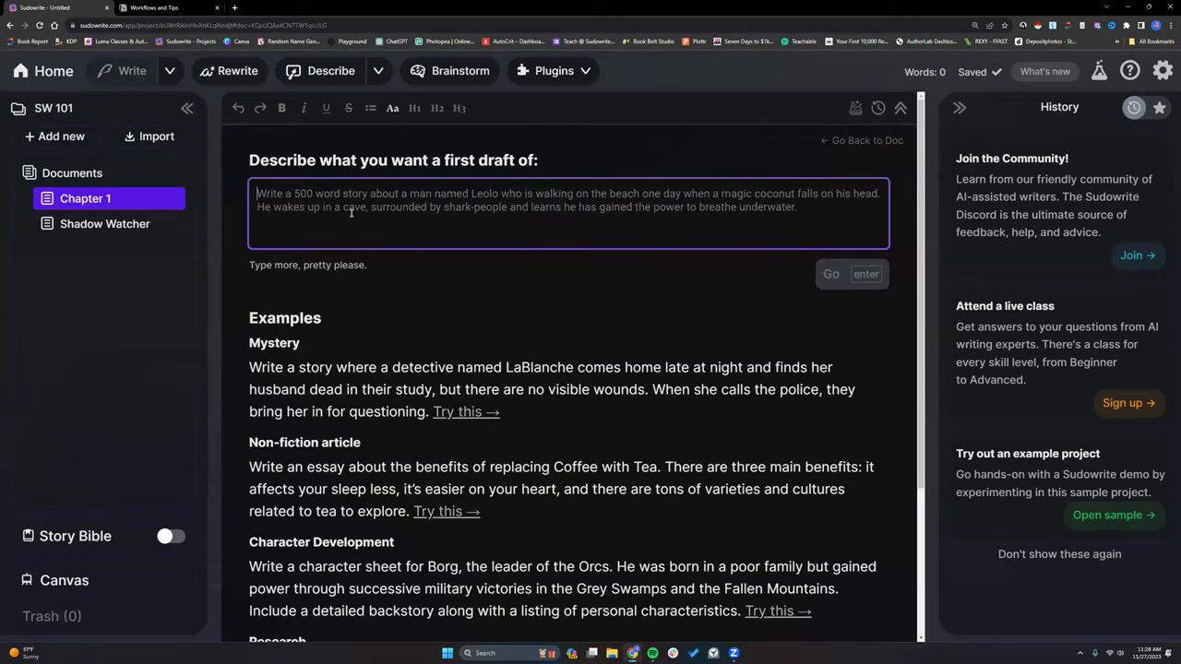
type("Give me ")
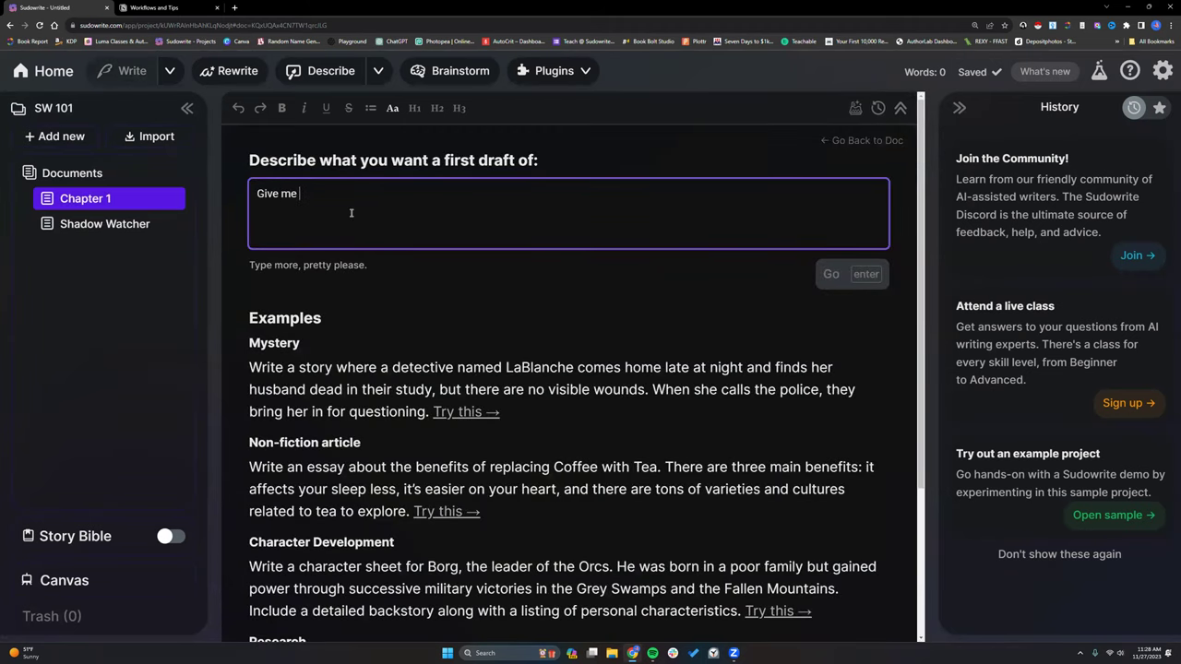
type("5 story premise")
key("BackSpace")
key("BackSpace")
key("BackSpace")
key("BackSpace")
key("BackSpace")
key("BackSpace")
type("remise ideas for a")
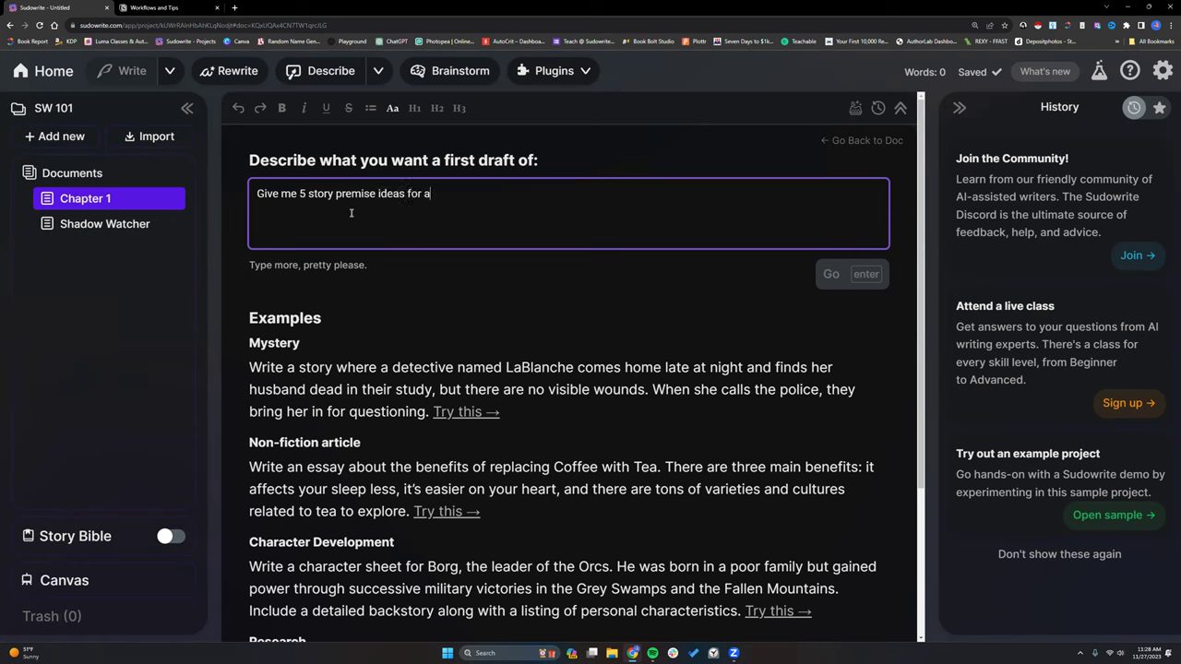
type(" thriller novel.")
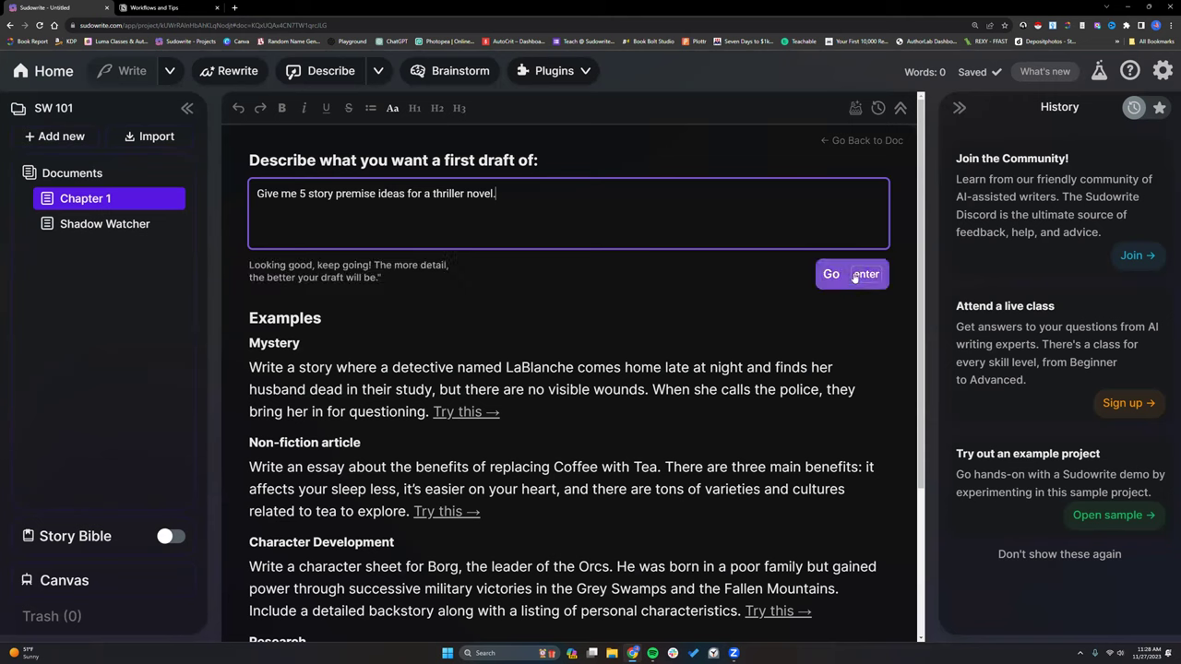
left_click(854, 278)
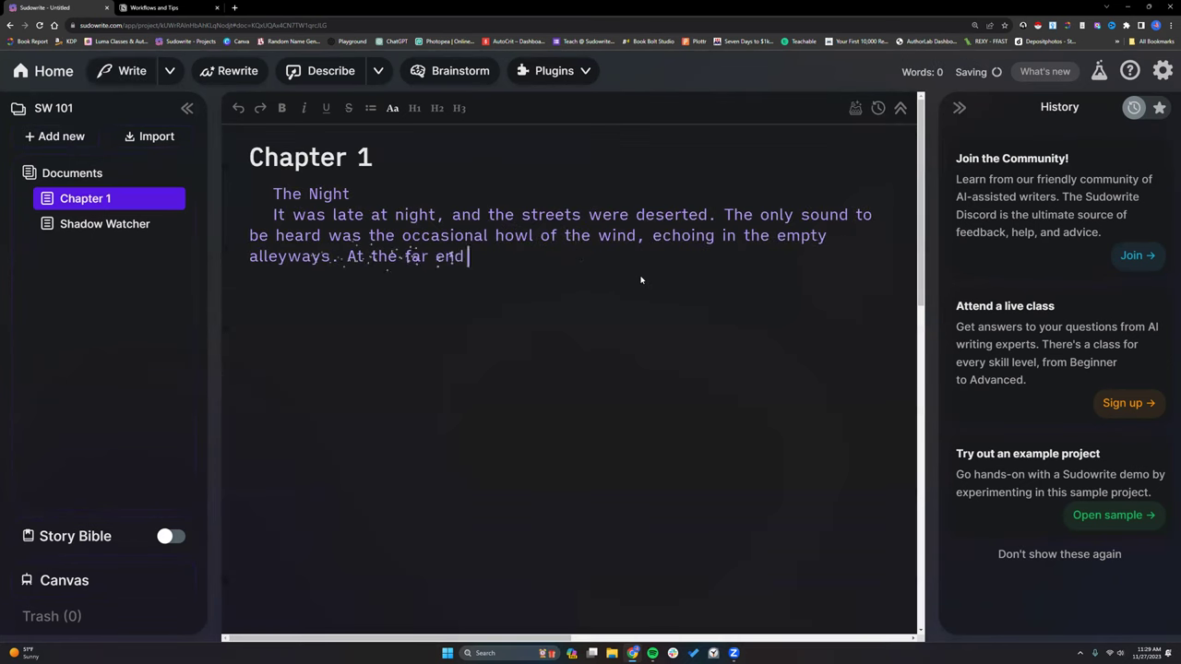
left_click(38, 25)
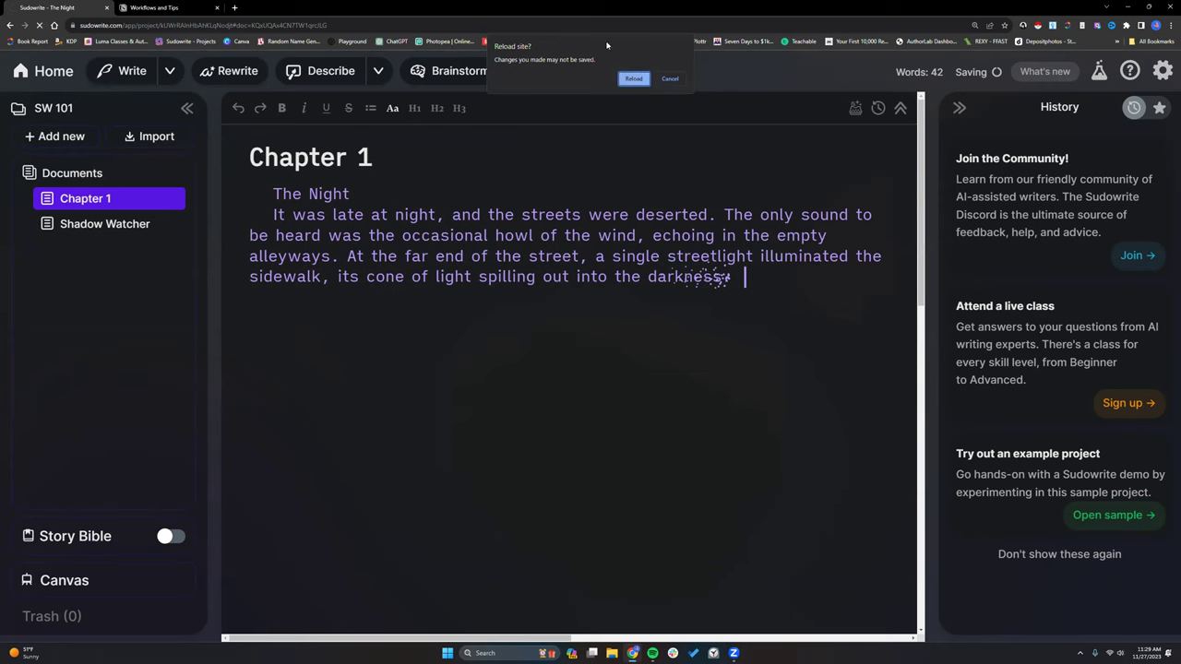
left_click(631, 81)
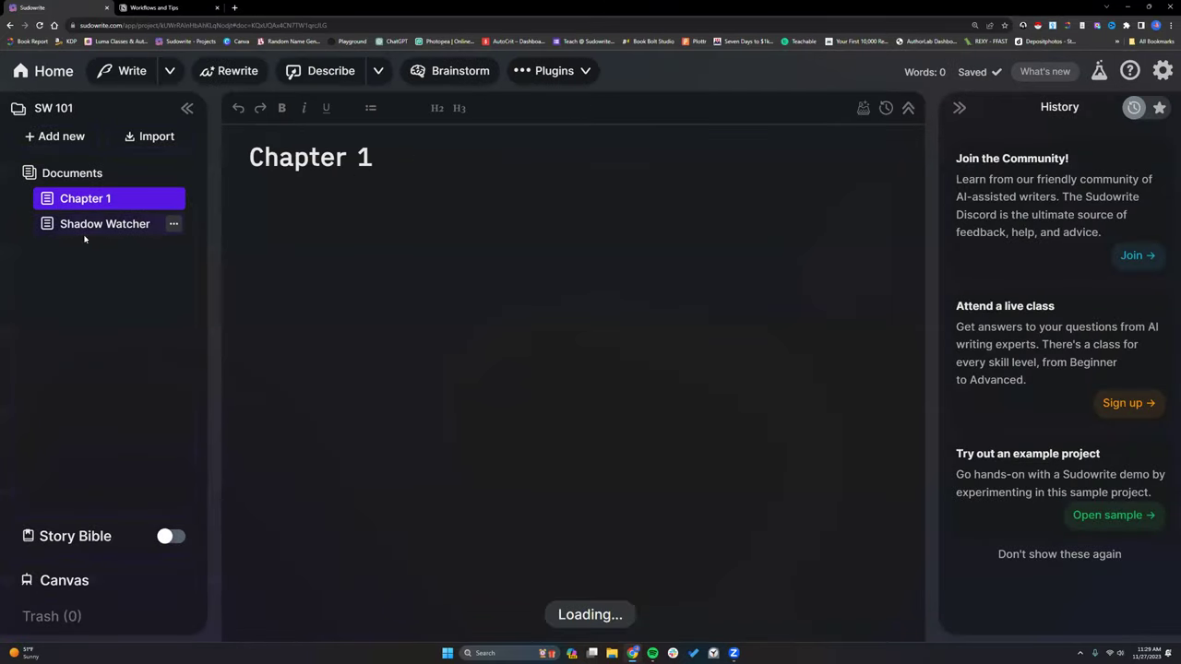
Add another new document to SW 101 and open the First Draft plugin in it
left_click(57, 137)
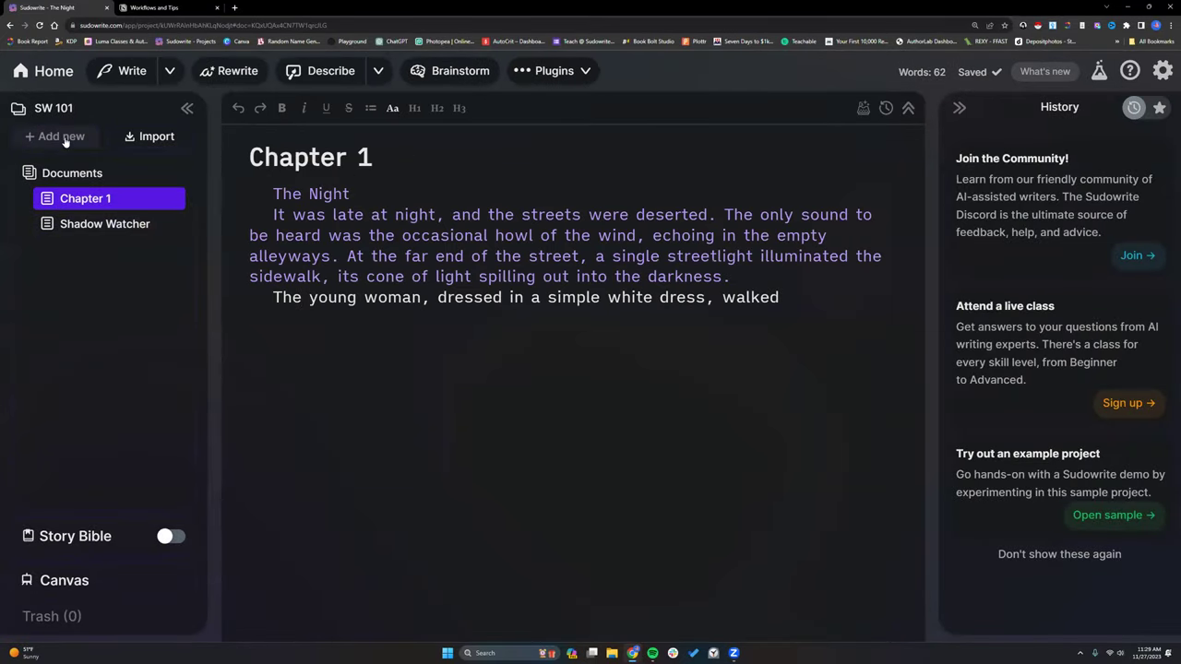
left_click(585, 73)
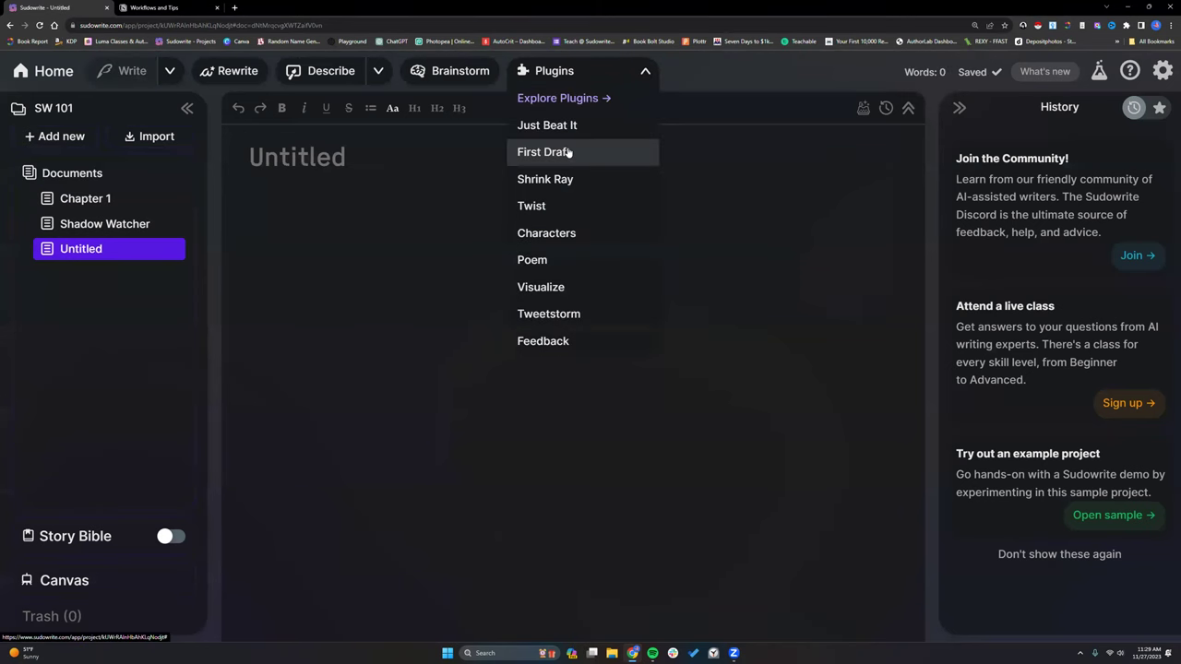
left_click(569, 152)
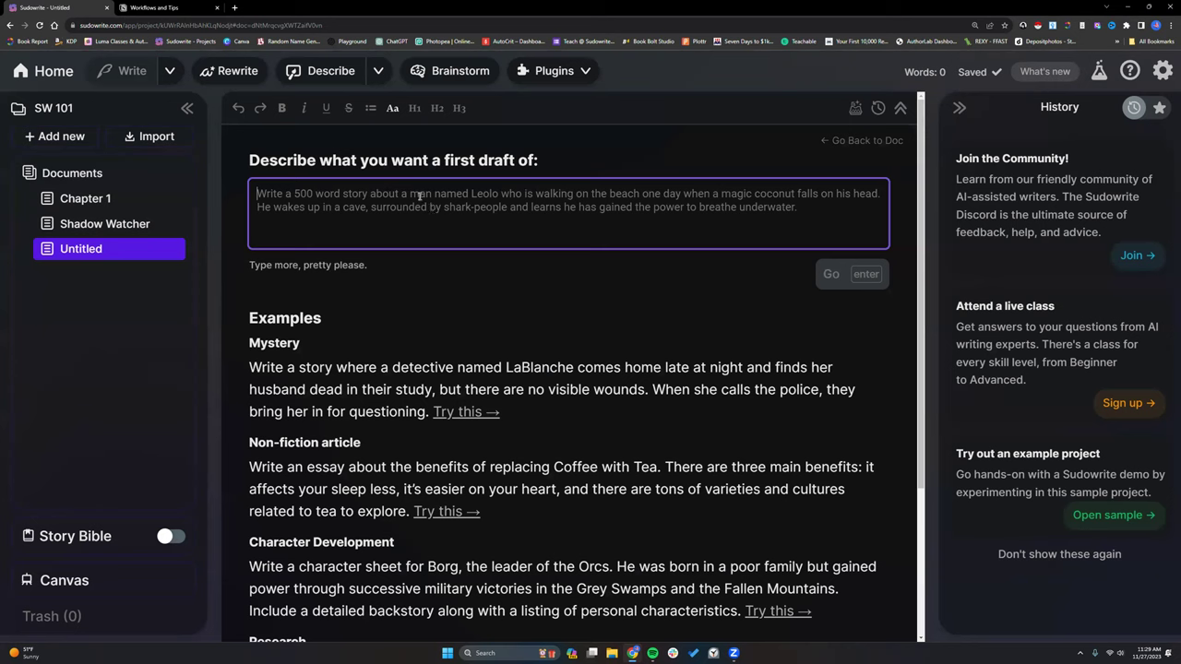
Open the Psycho Elves project from the project list and look through the last two Chapter 5 documents
left_click(37, 74)
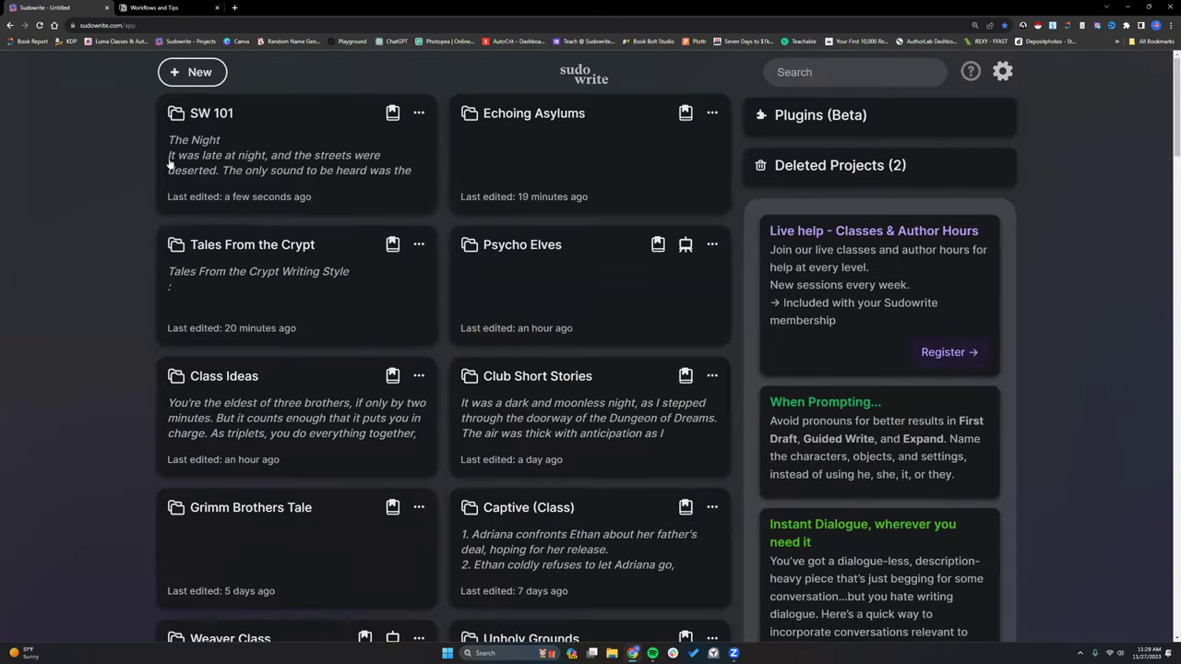
left_click(512, 286)
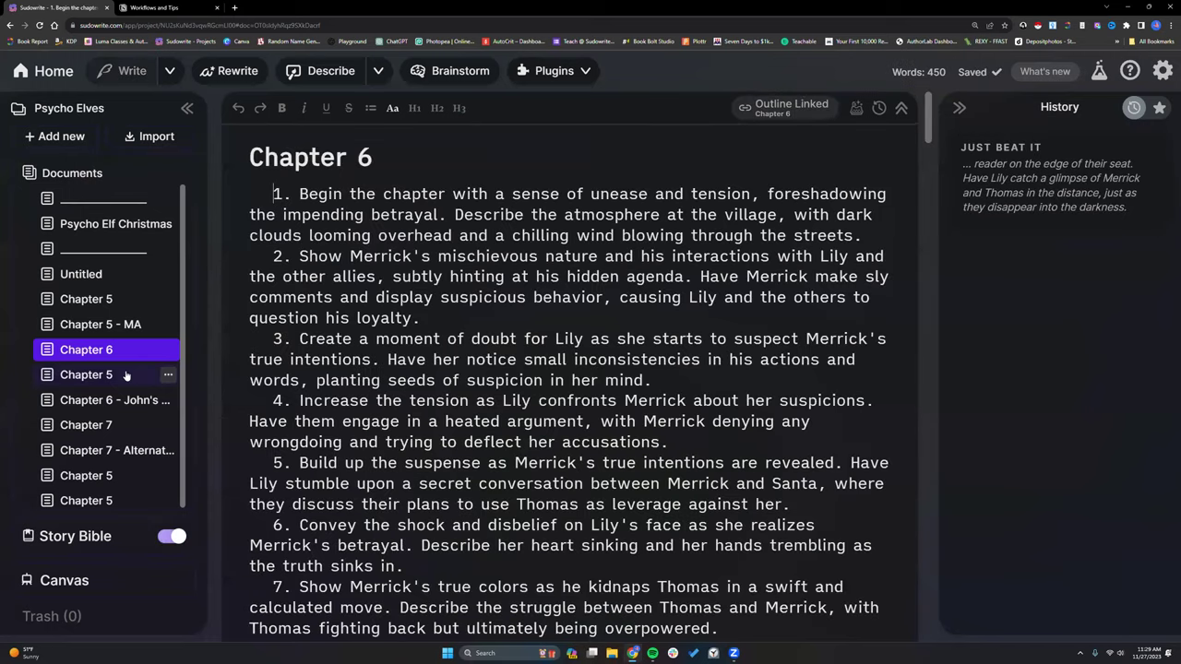
scroll(106, 476, "down", 1)
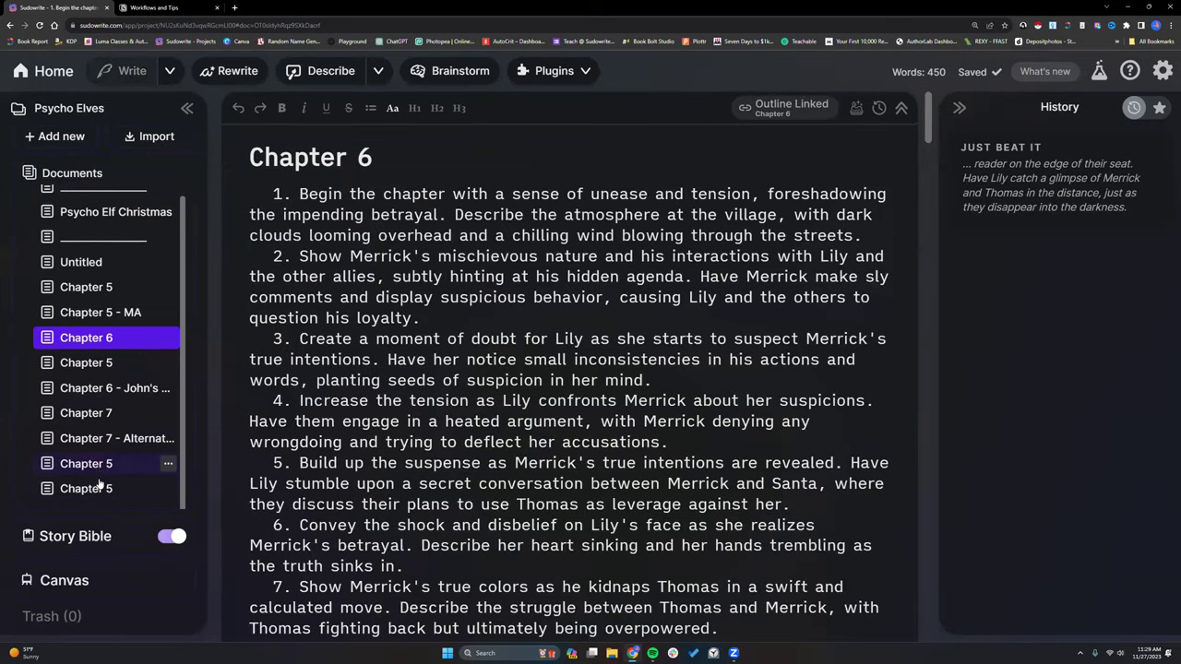
left_click(95, 494)
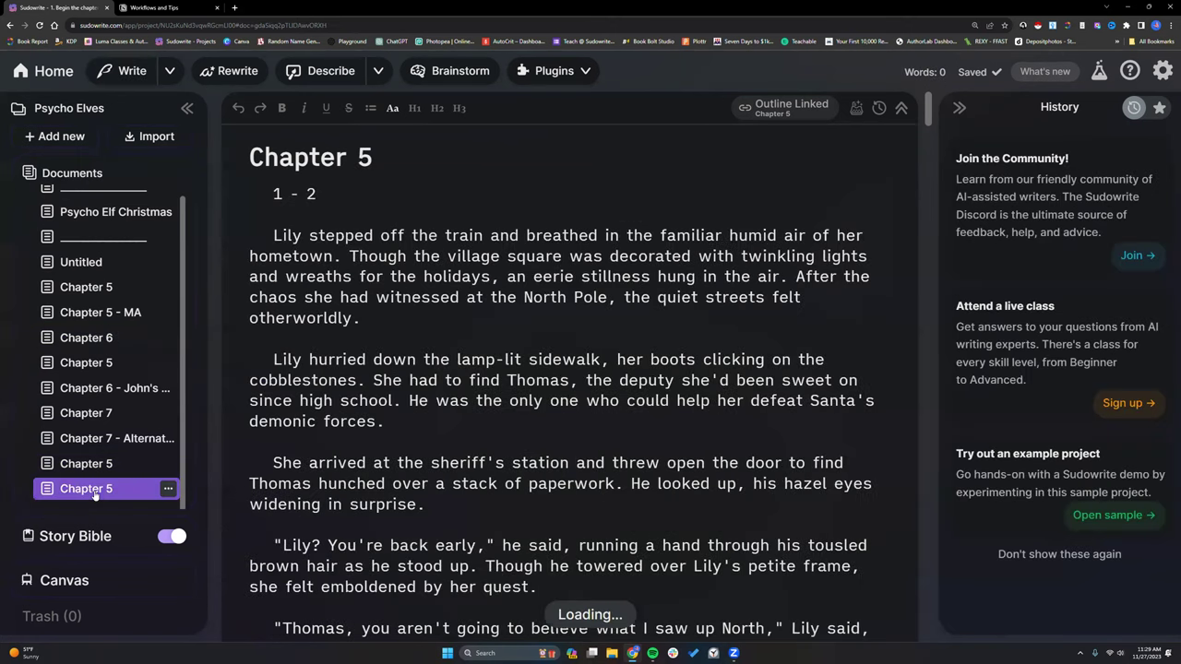
left_click(93, 464)
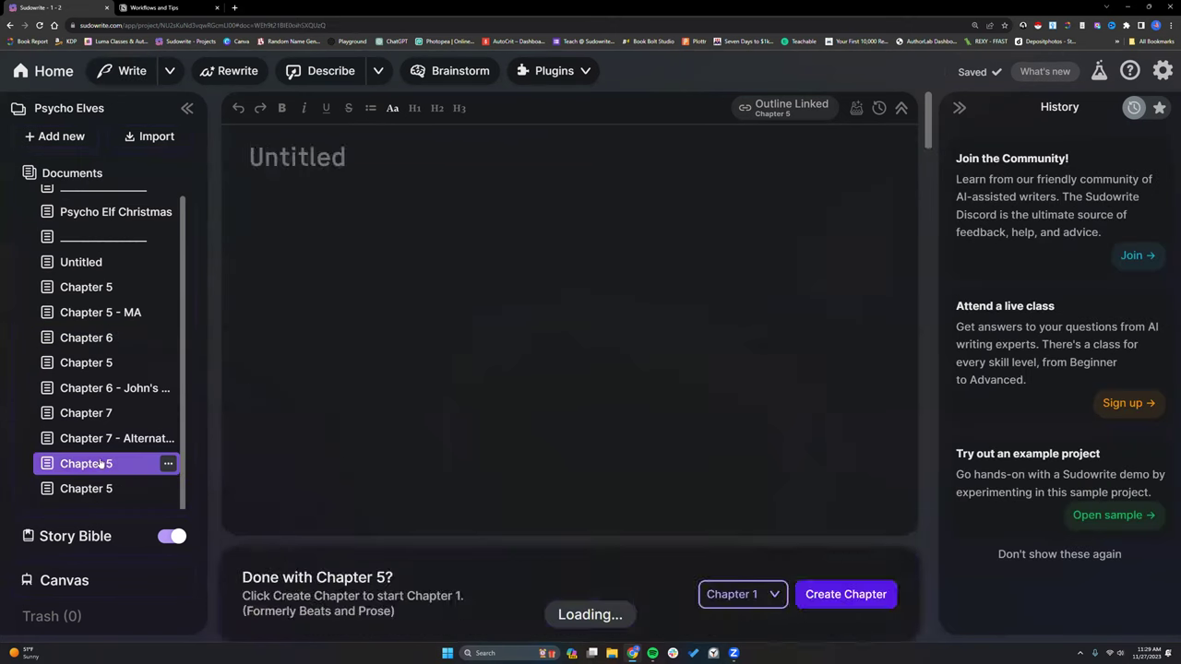
Open the Tales From the Crypt project, view its Cryptic Horrors document, and return to the project list
left_click(46, 72)
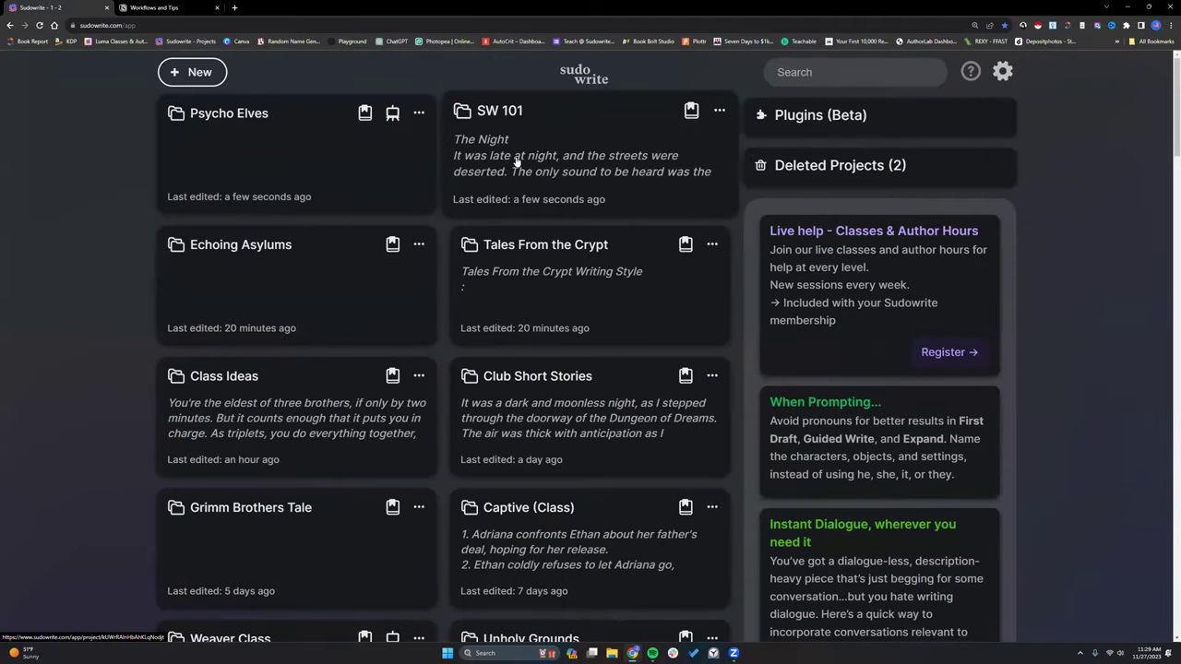
left_click(545, 277)
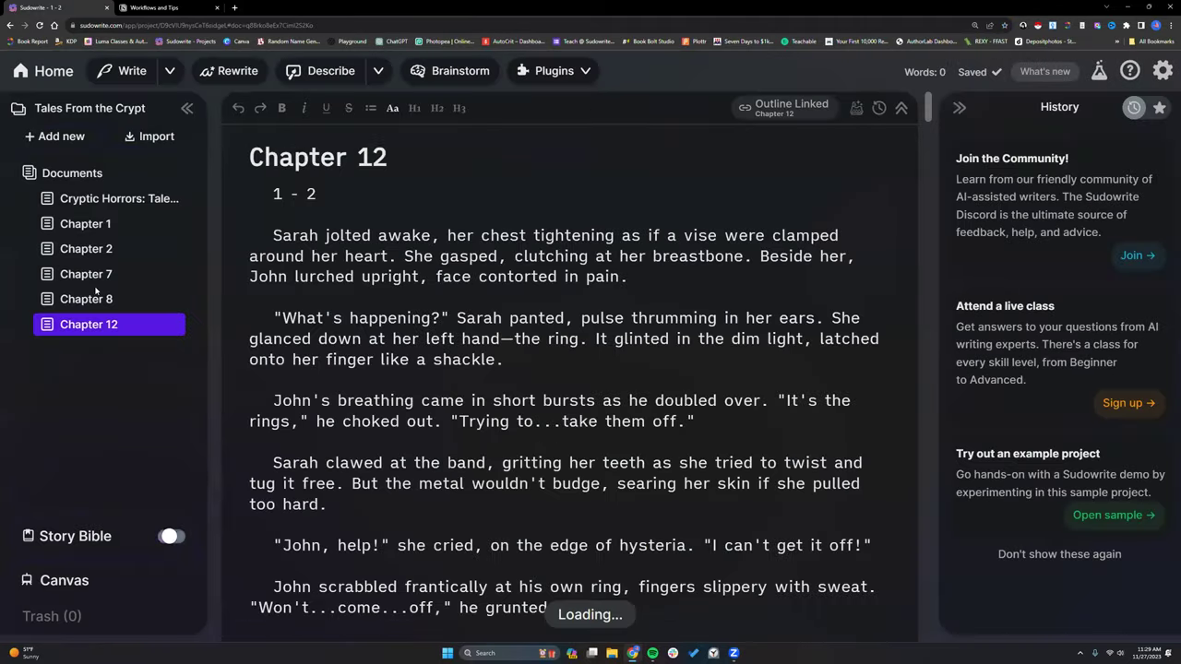
left_click(111, 198)
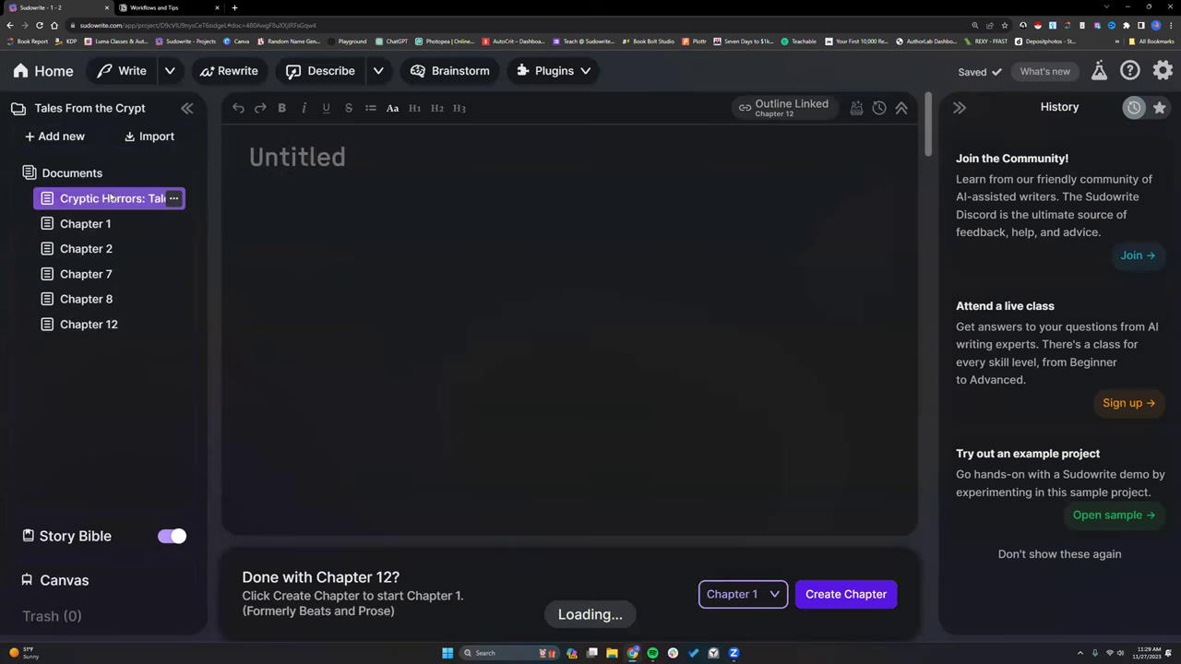
left_click(37, 71)
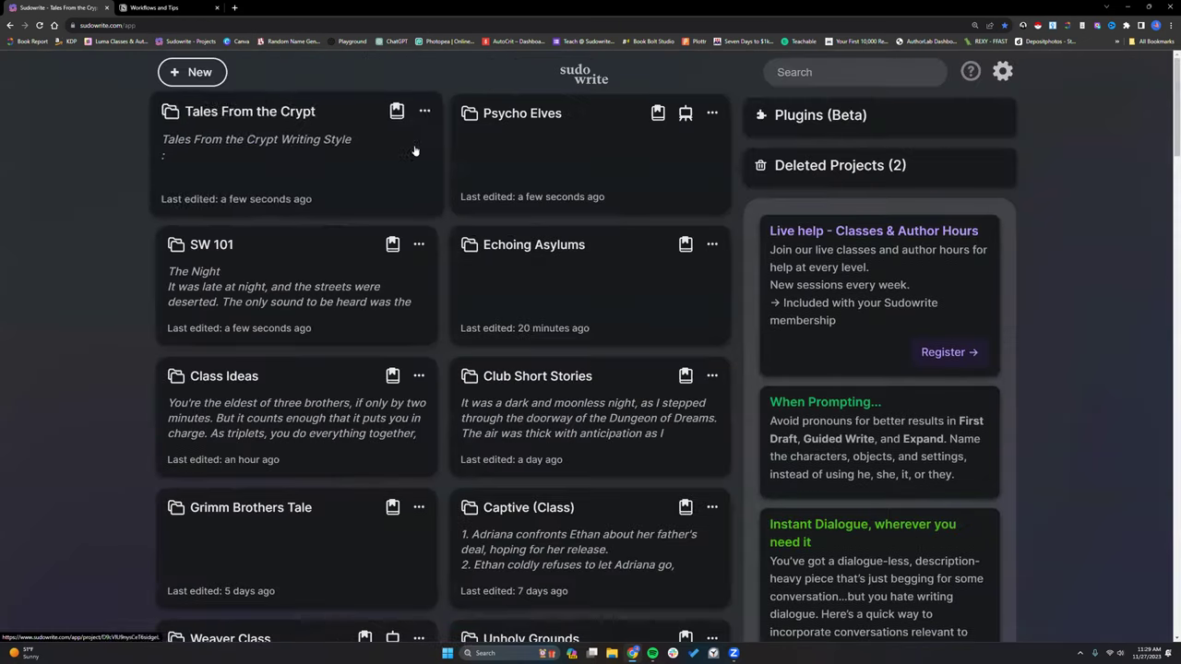
Generate a First Draft in SW 101's untitled document from "[Give me 5 ideas for a thriller novel.", and reload the page midway
left_click(304, 268)
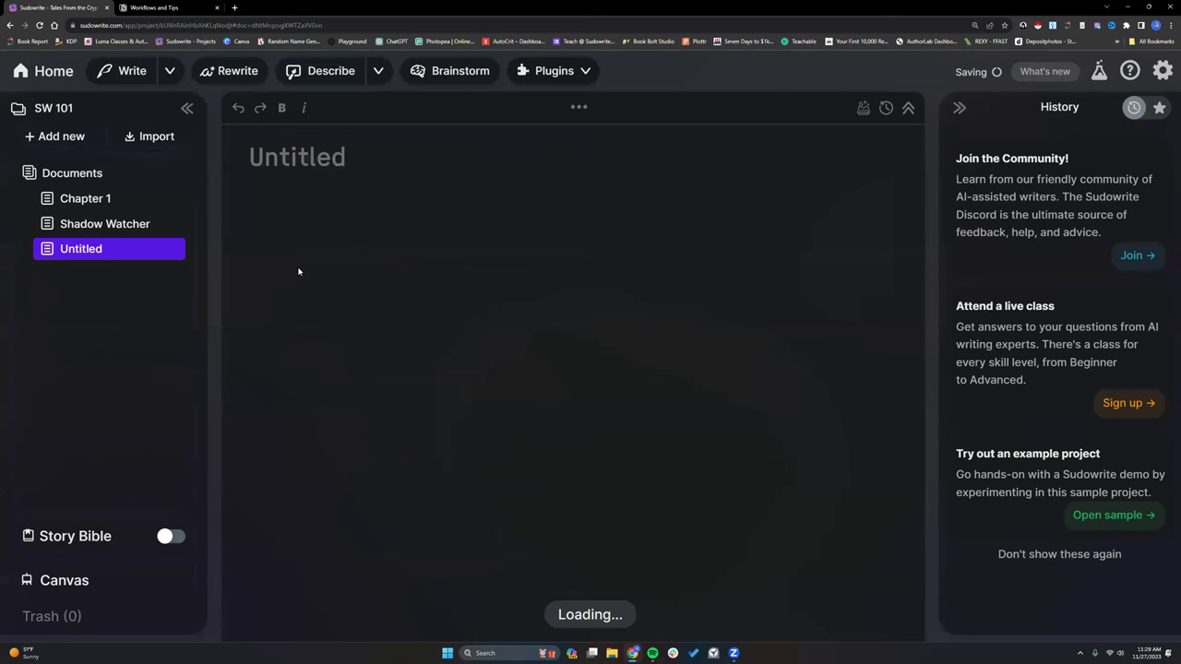
left_click(553, 71)
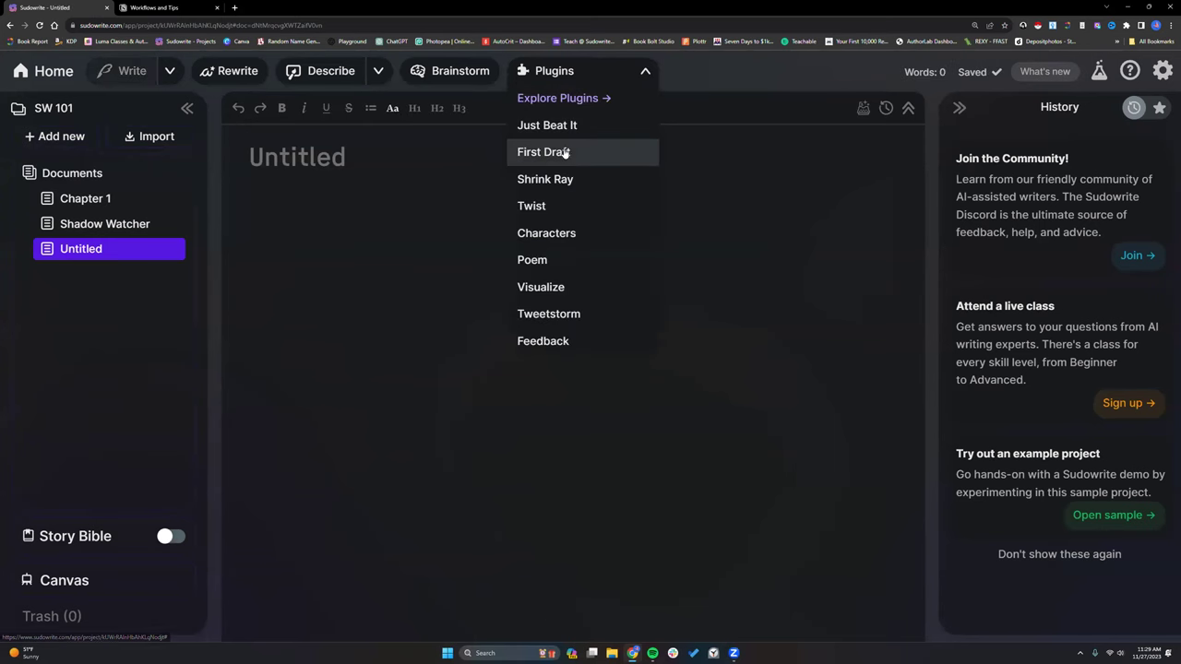
left_click(565, 153)
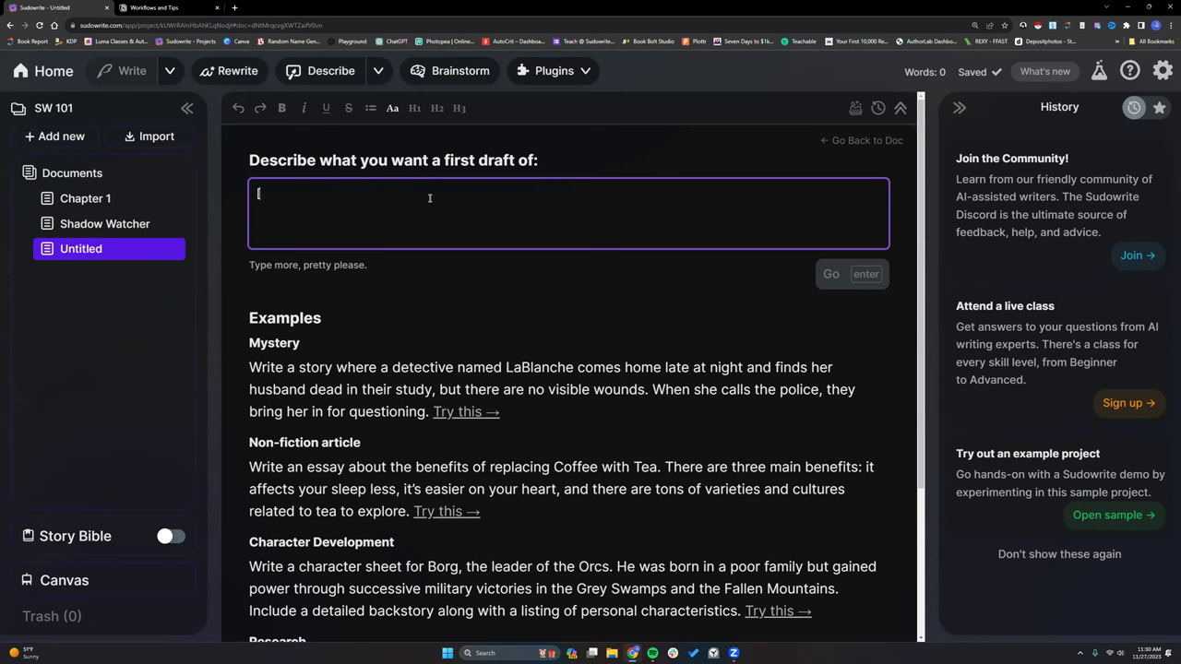
type("Give me 5 ideas")
key("BackSpace")
key("BackSpace")
key("BackSpace")
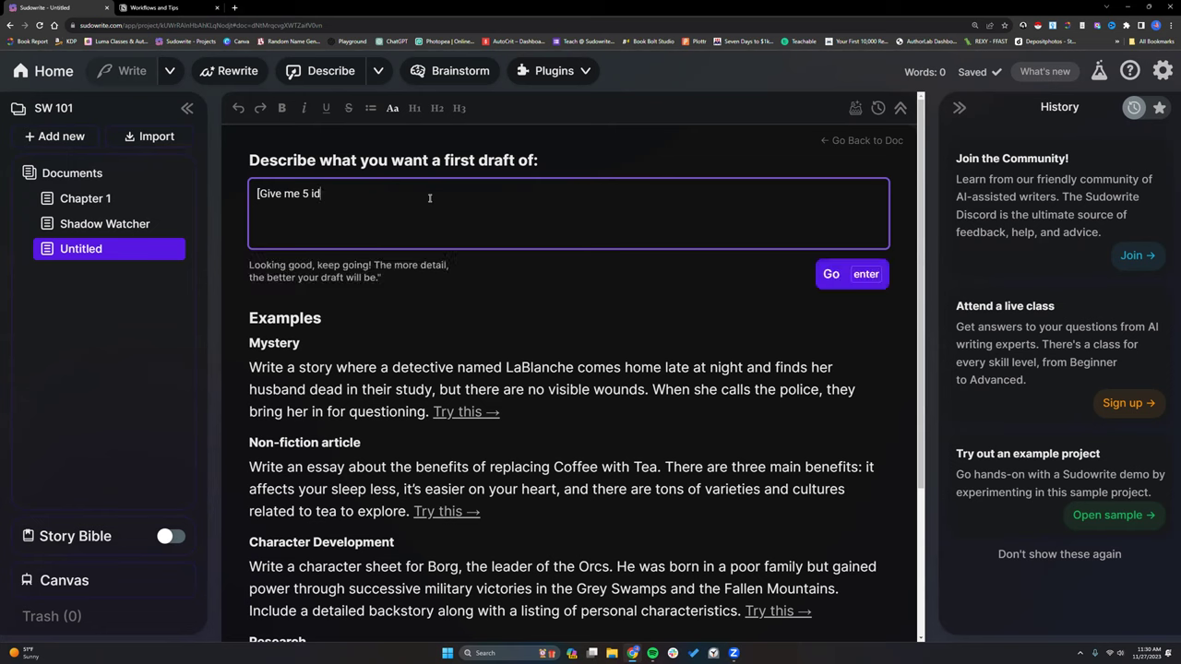
type("ideas for a thriller novel.")
left_click(858, 284)
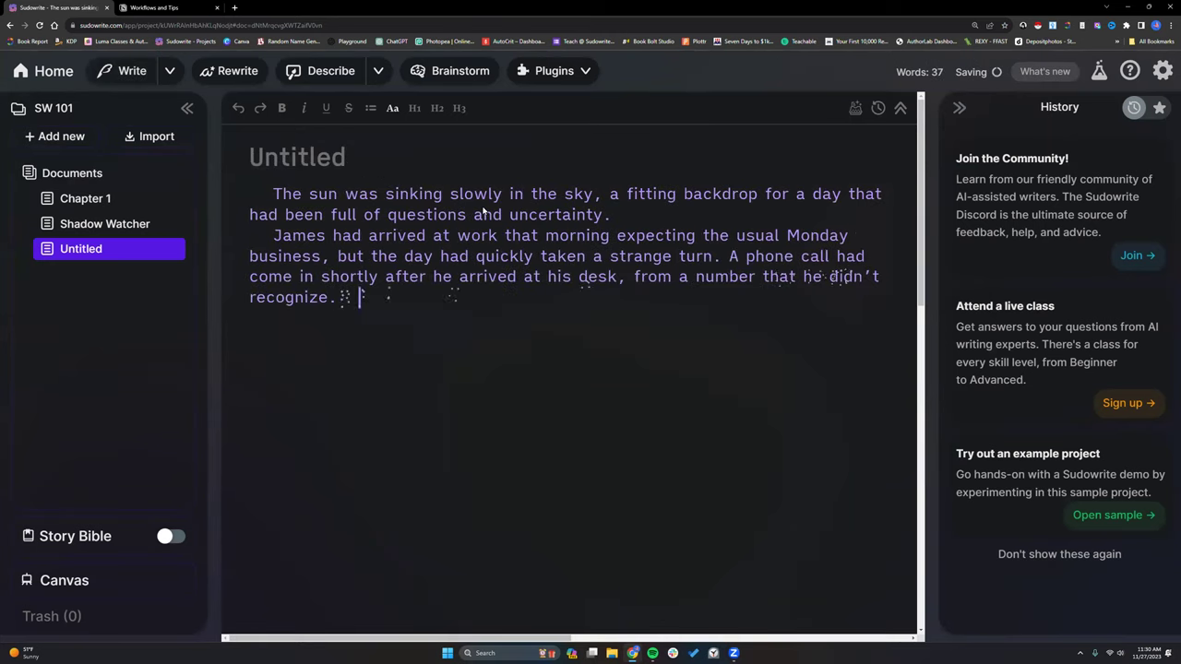
left_click(39, 25)
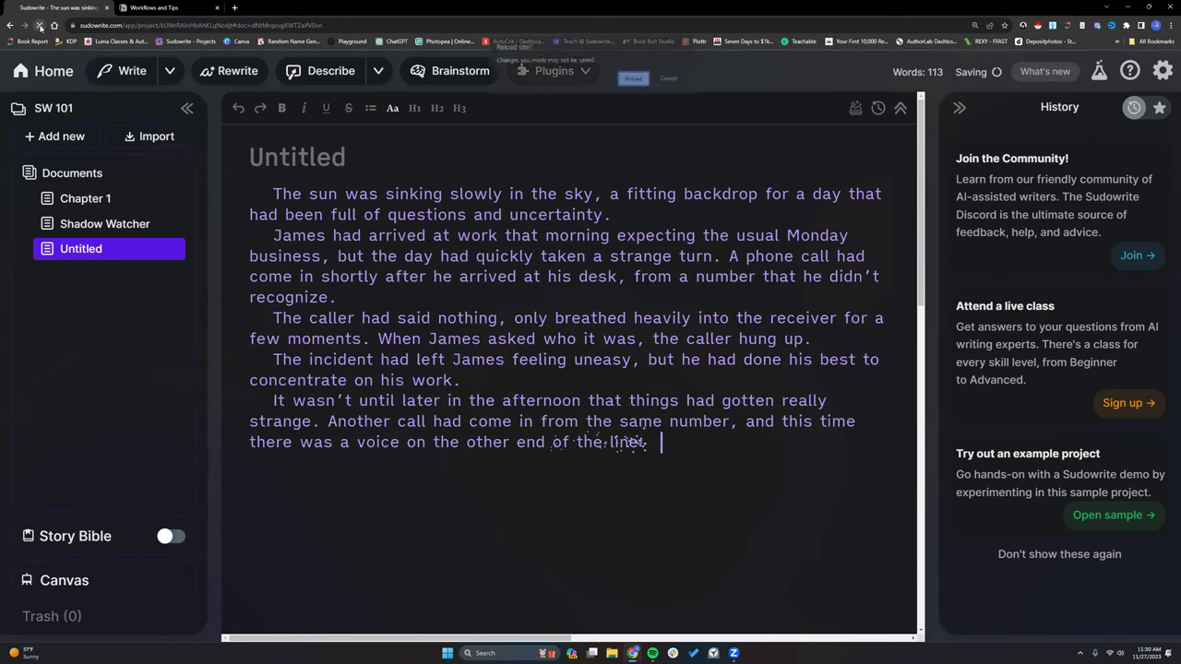
left_click(635, 78)
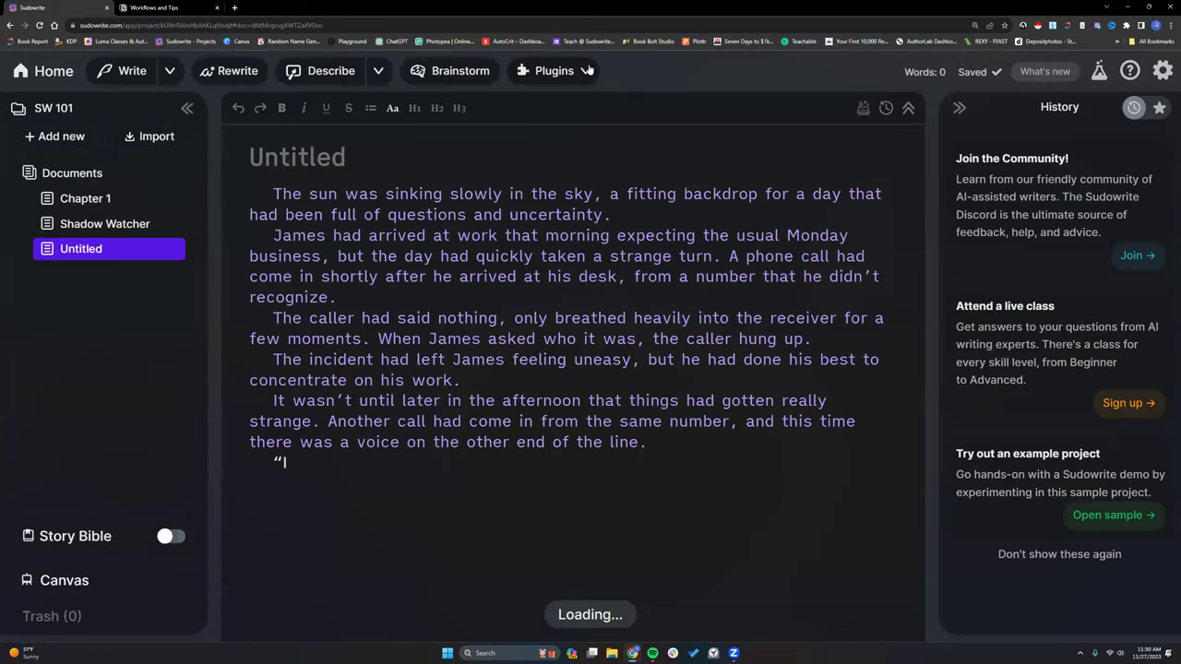
Brainstorm a list of "story premise ideas for a thriller novel" using the Something Else category
left_click(462, 72)
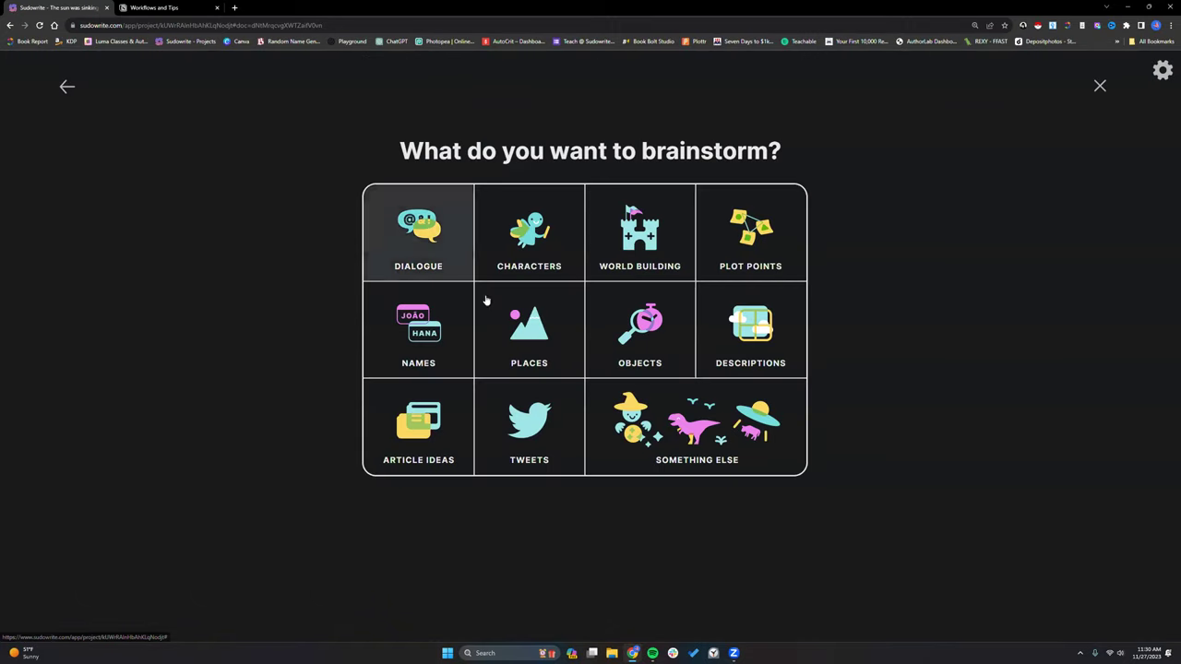
left_click(687, 385)
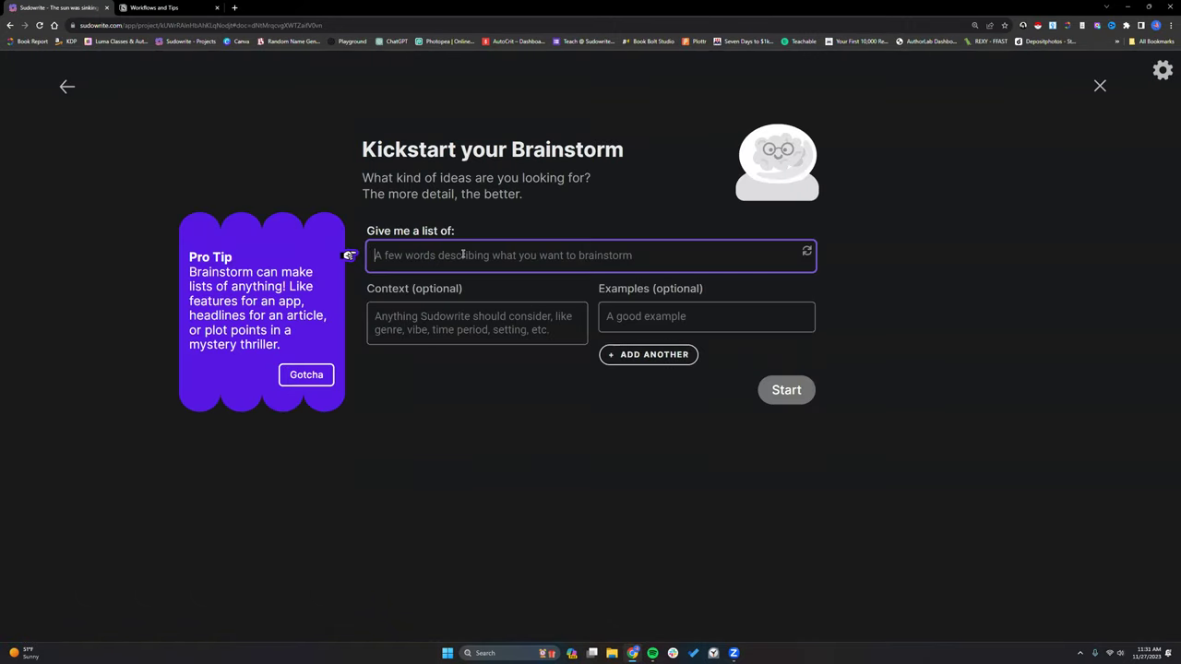
type("story ")
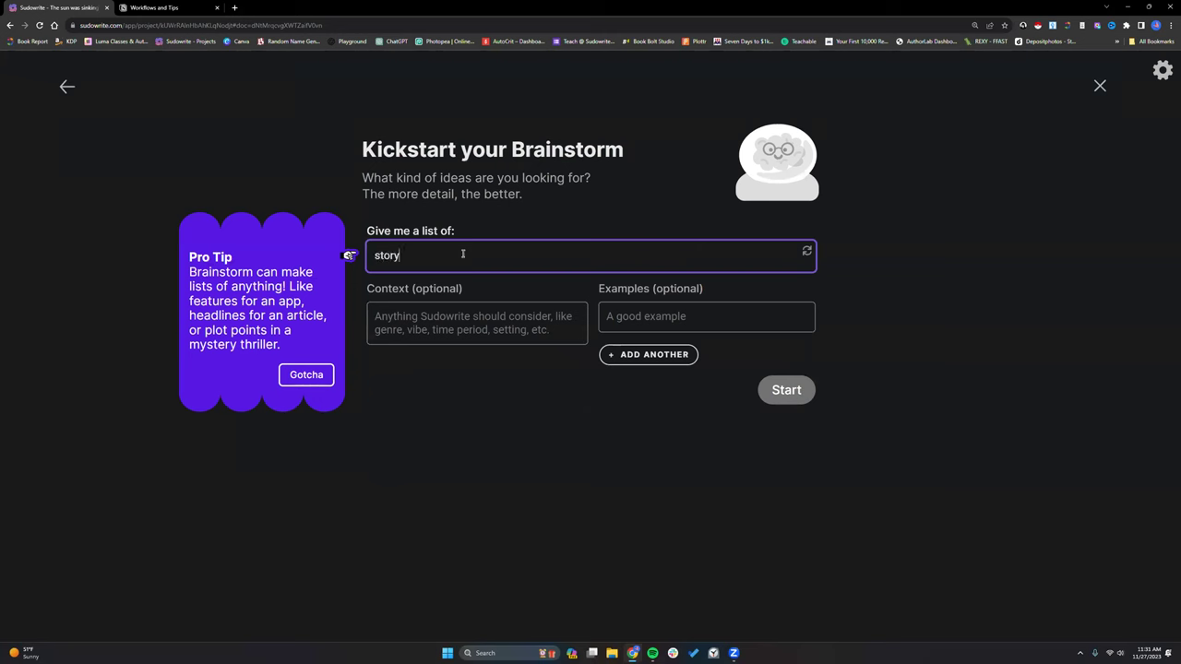
type("premise ideas for a thriller novel")
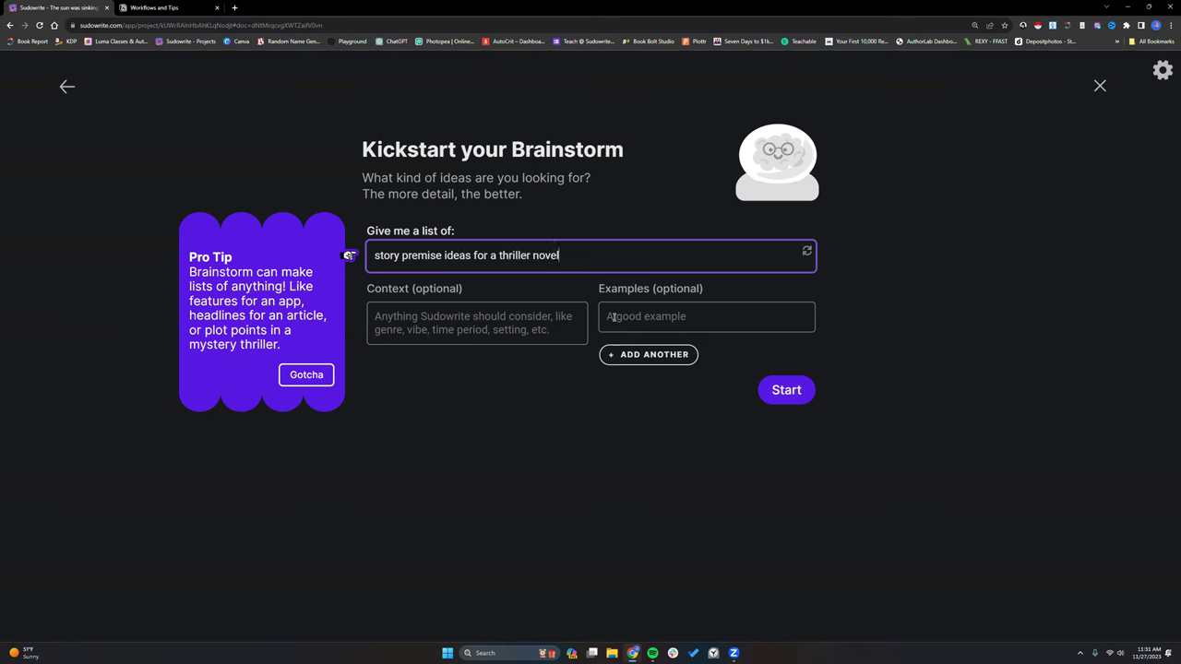
left_click(786, 391)
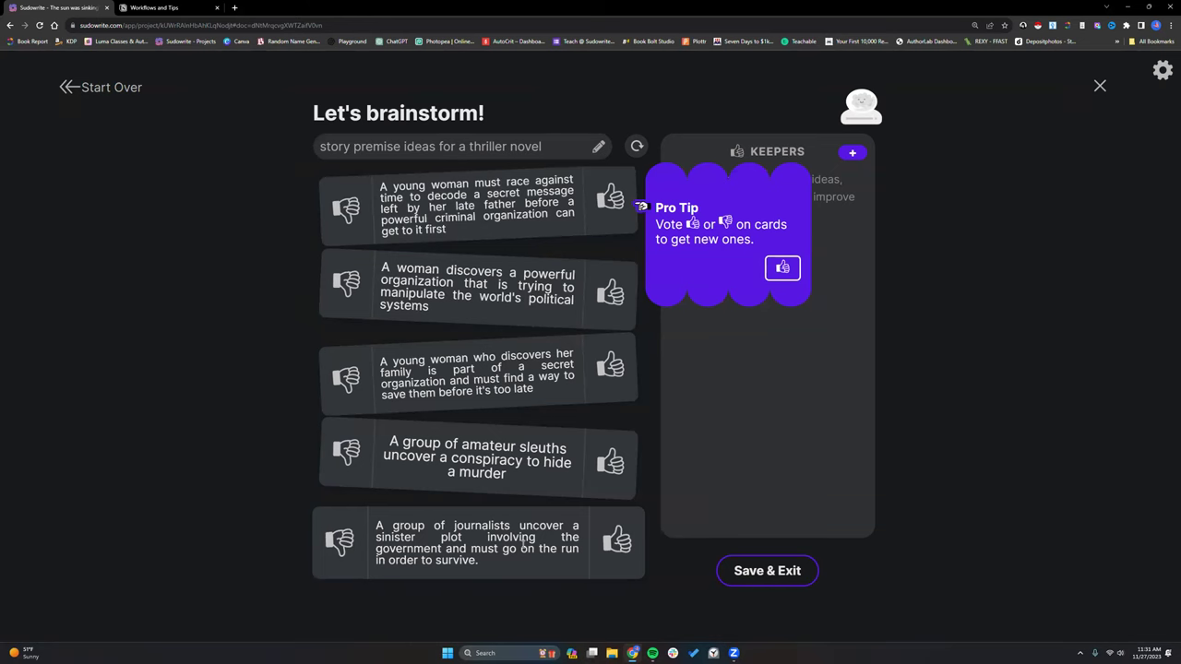
Switch to ChatGPT in a new browser tab and ask "Give me 5 story premise ideas for a thriller novel."
left_click(242, 8)
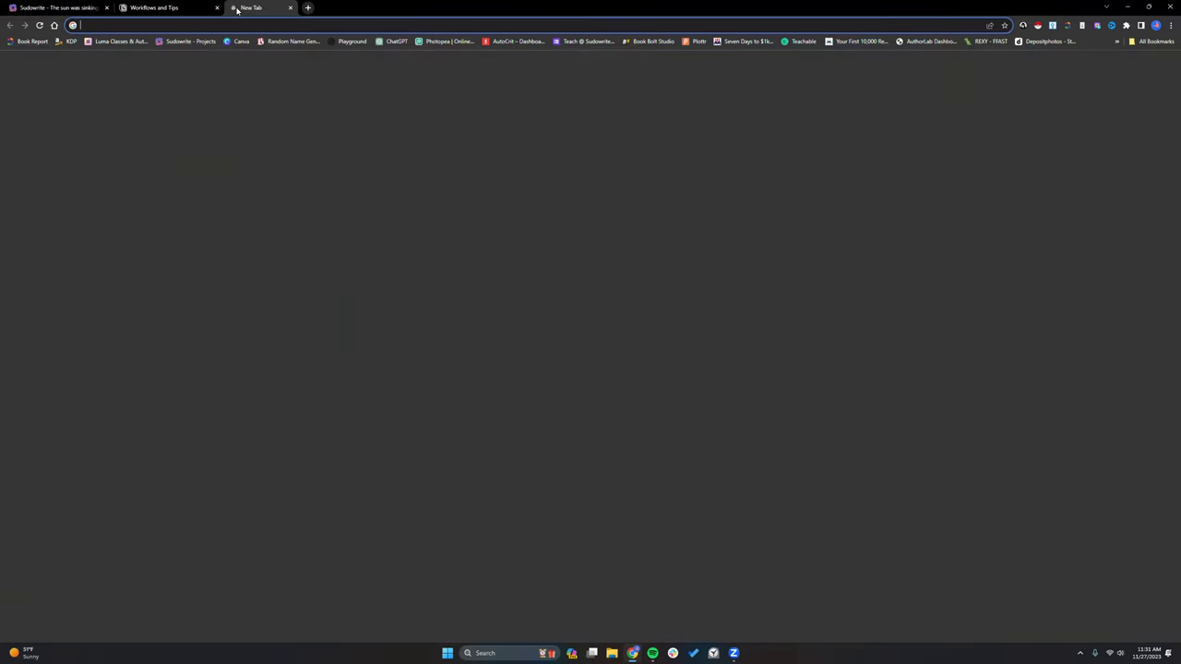
left_click(395, 42)
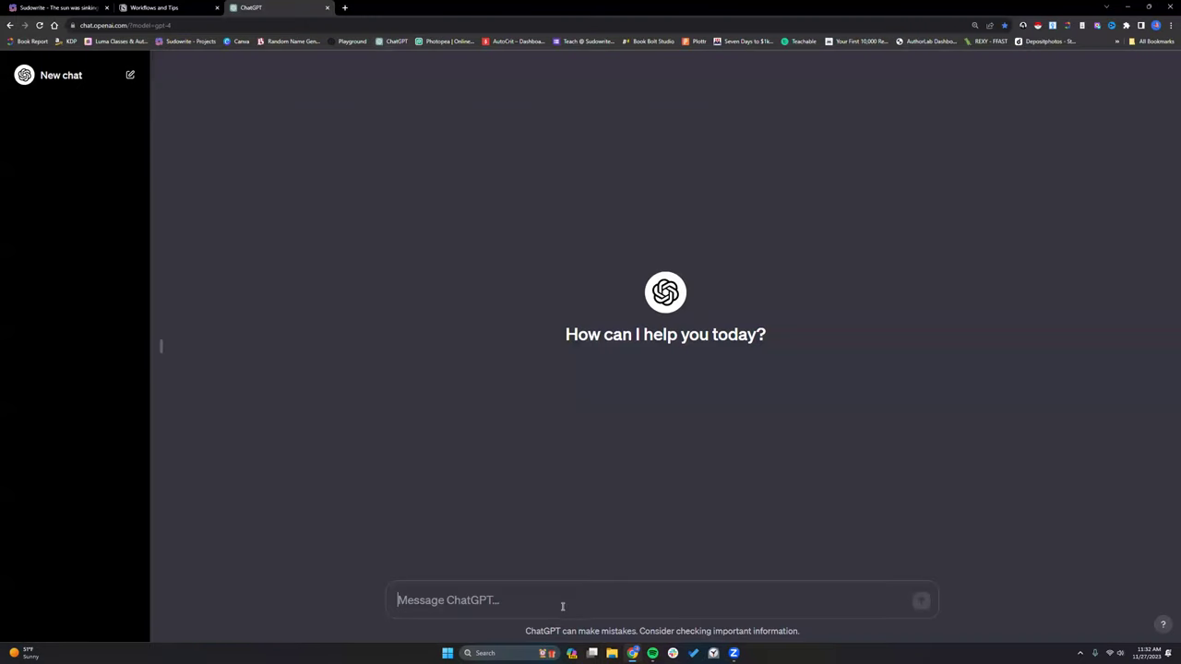
type("Give")
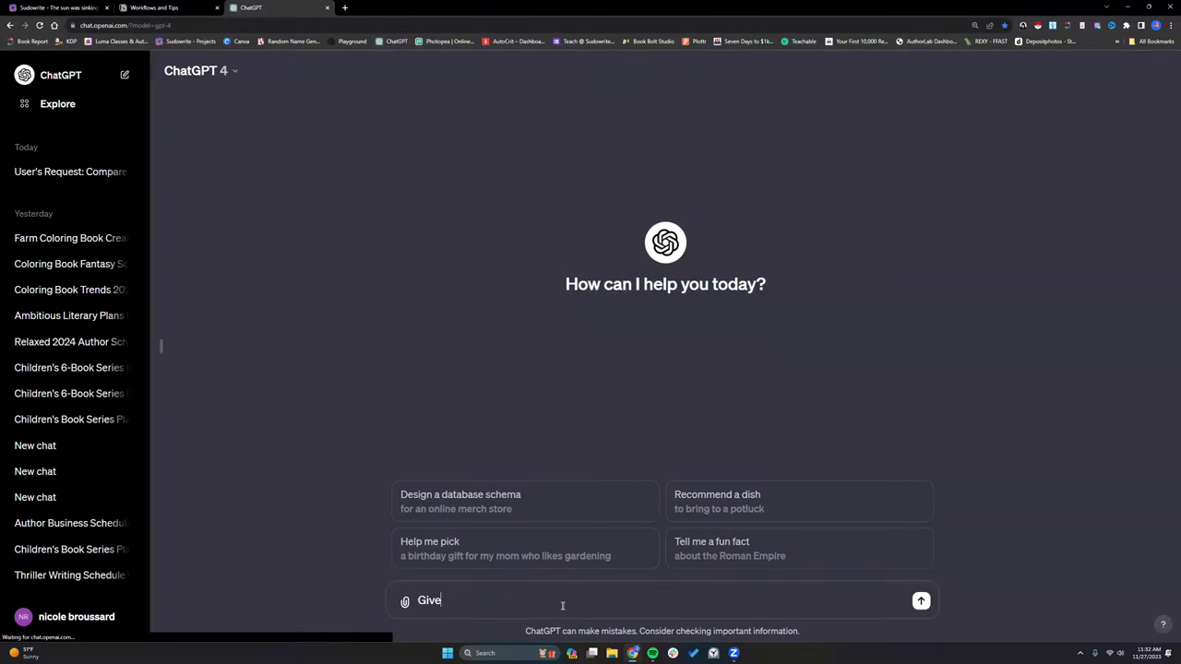
type(" me")
key("BackSpace")
key("BackSpace")
type("me ")
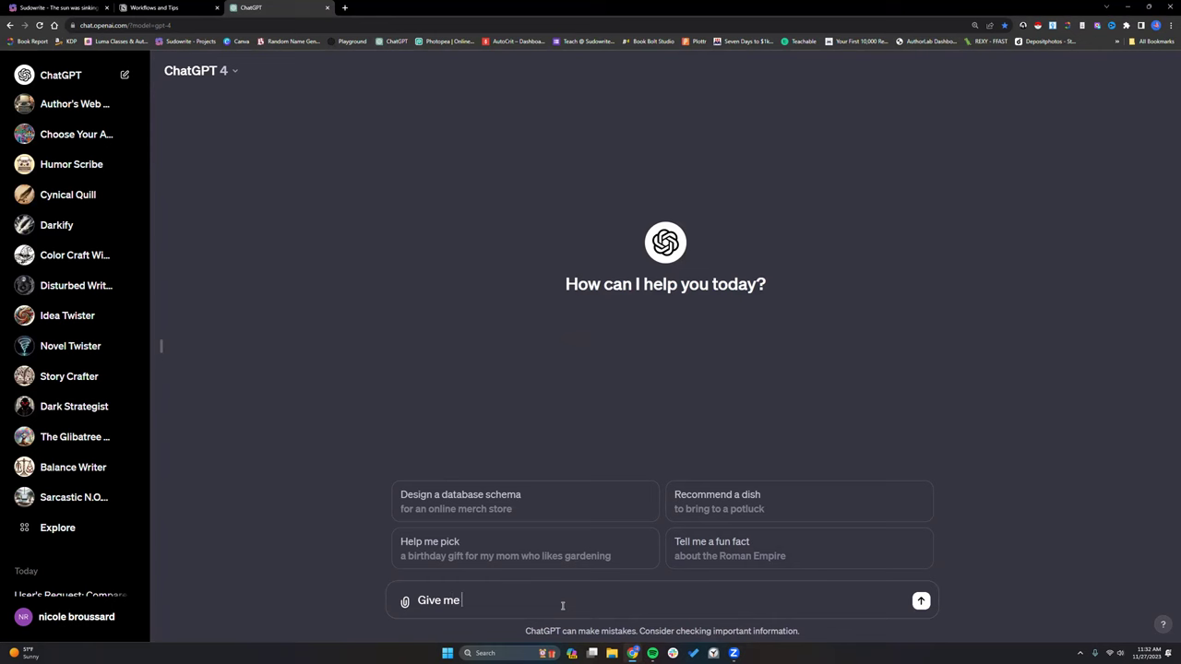
type("5 story premise ideas for a thr")
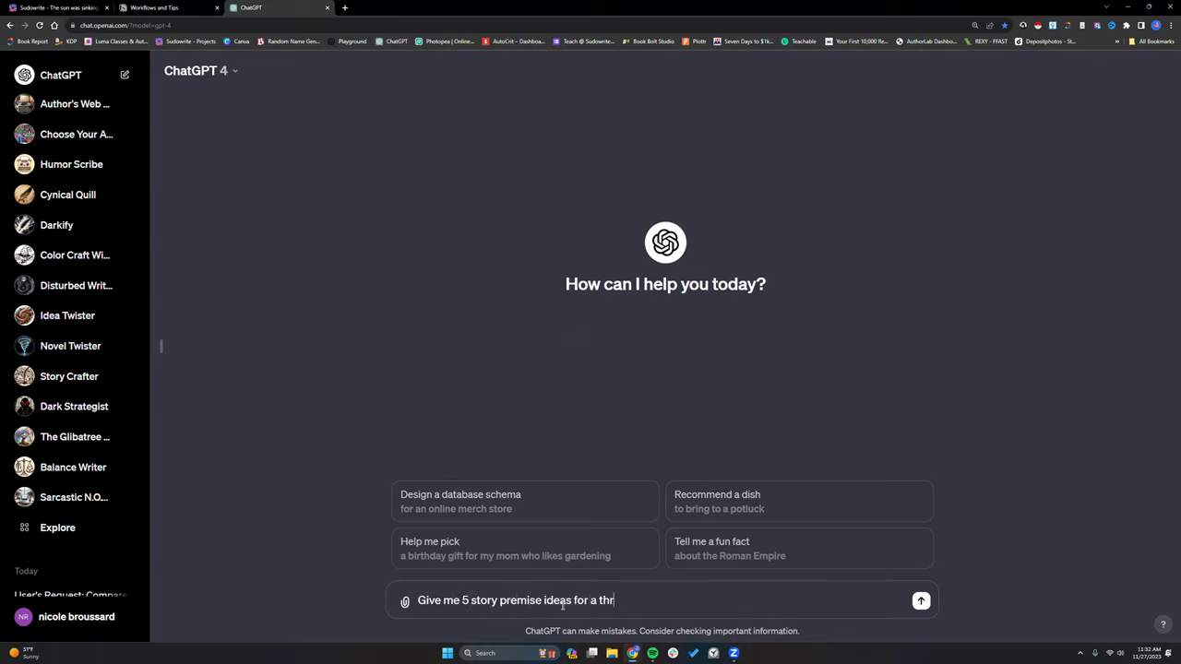
type("iller novel.")
key("Return")
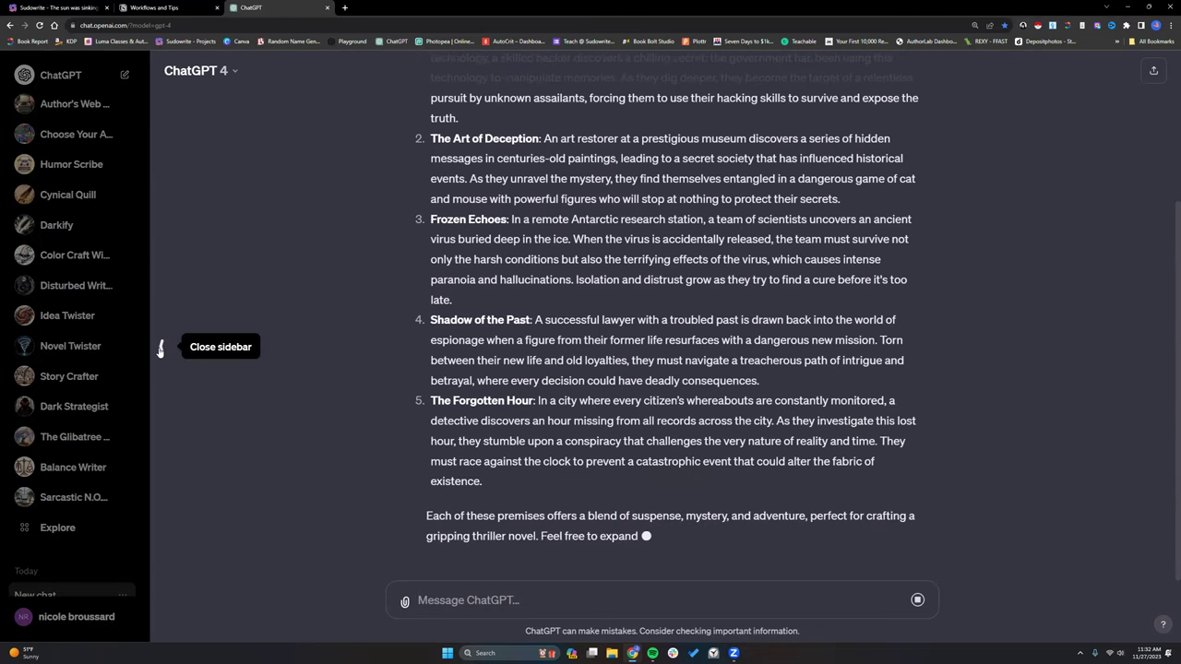
Hide the chat sidebar, review the generated premises, and copy the full "Shadow of the Past" premise
left_click(163, 344)
scroll(572, 462, "up", 3)
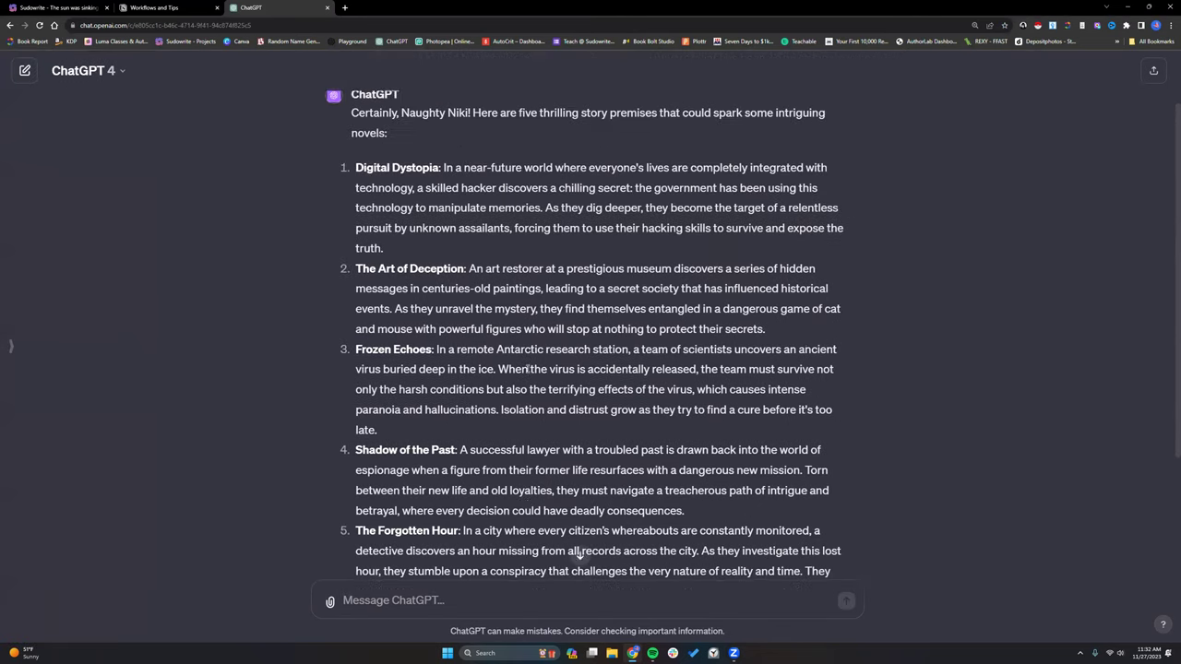
scroll(526, 367, "down", 1)
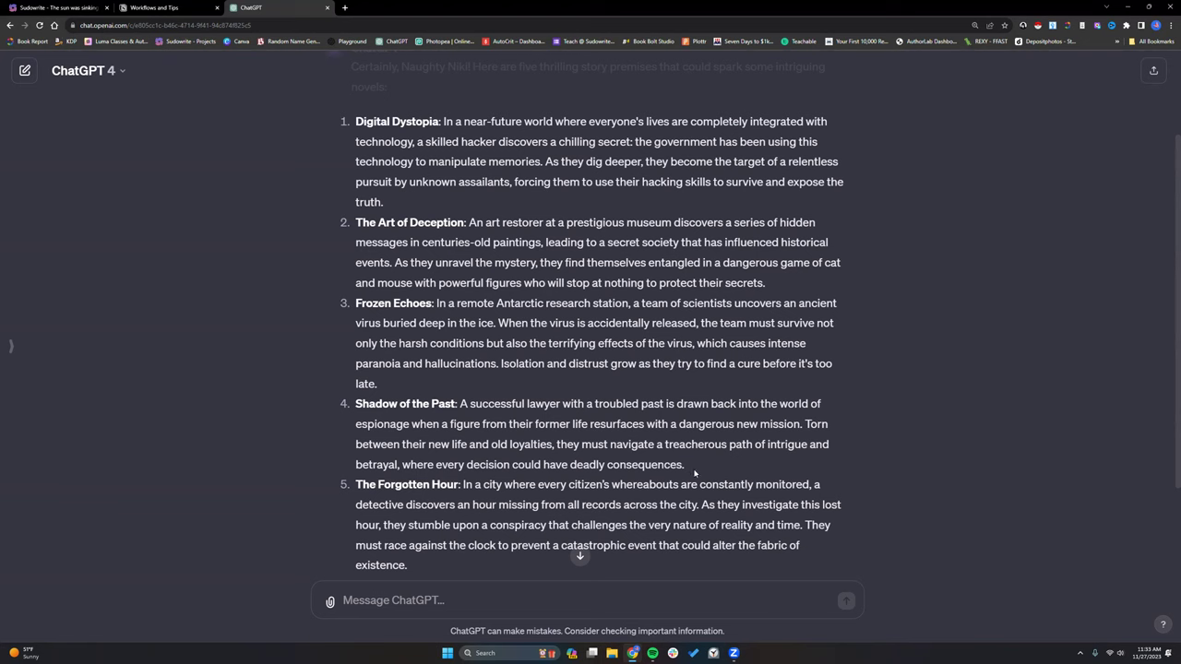
left_click_drag(692, 466, 436, 399)
right_click(373, 408)
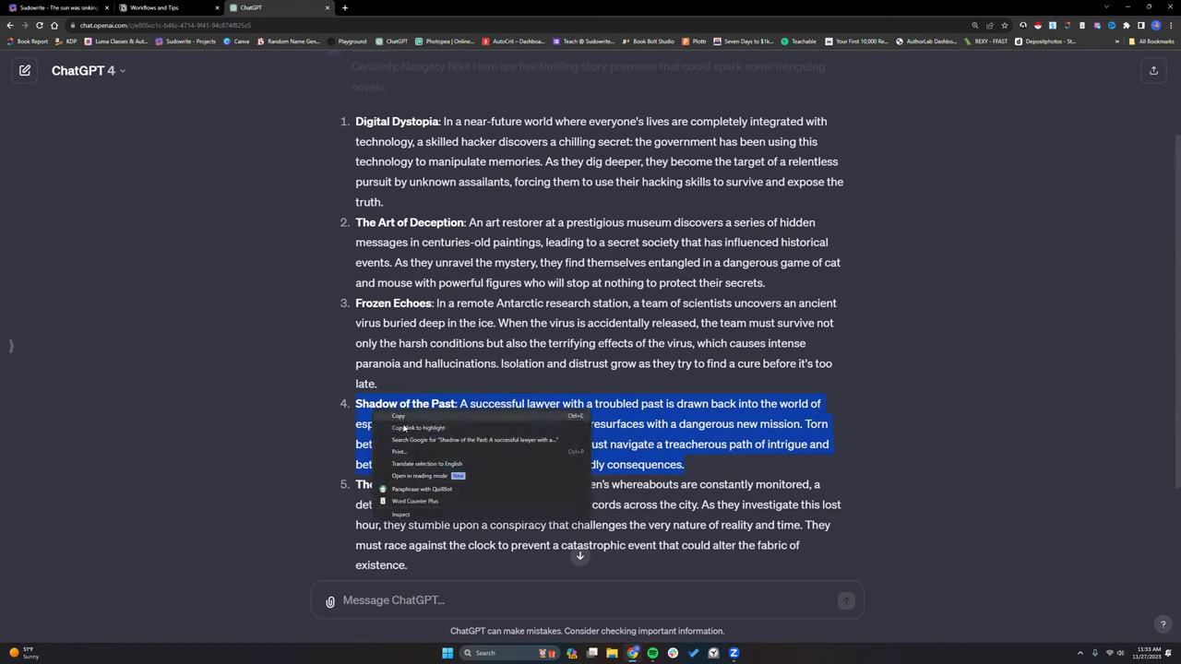
left_click(413, 417)
Return to Sudowrite, leave the brainstorm, and open First Draft in a new SW 101 document
left_click(56, 8)
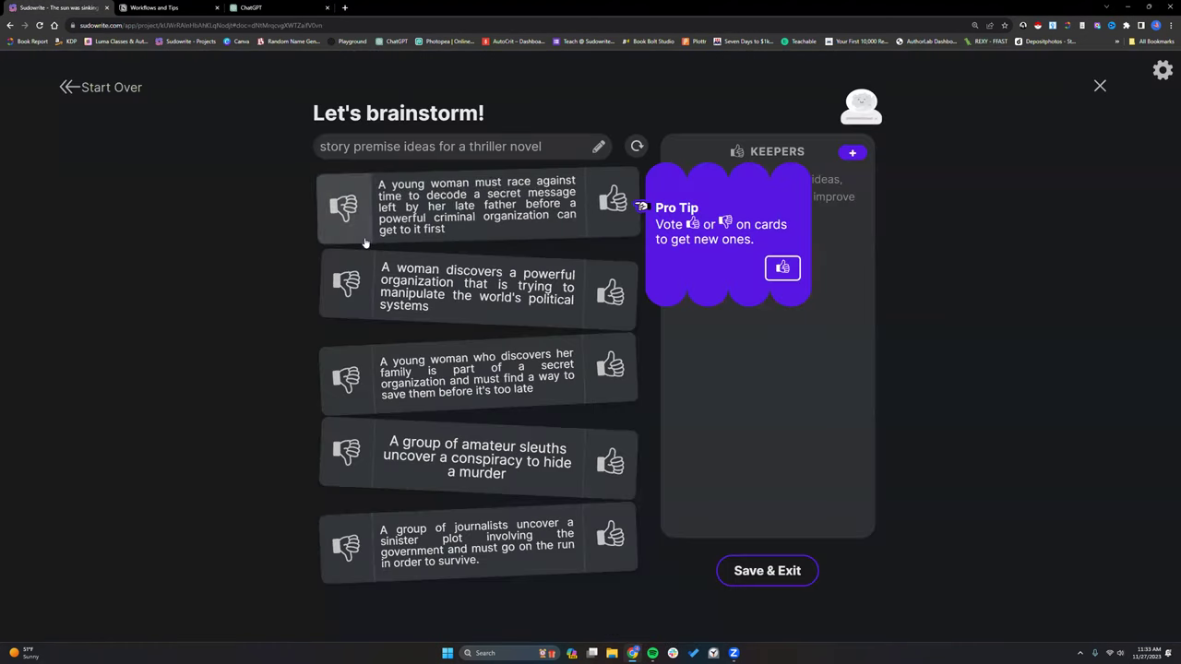
left_click(77, 88)
left_click(70, 88)
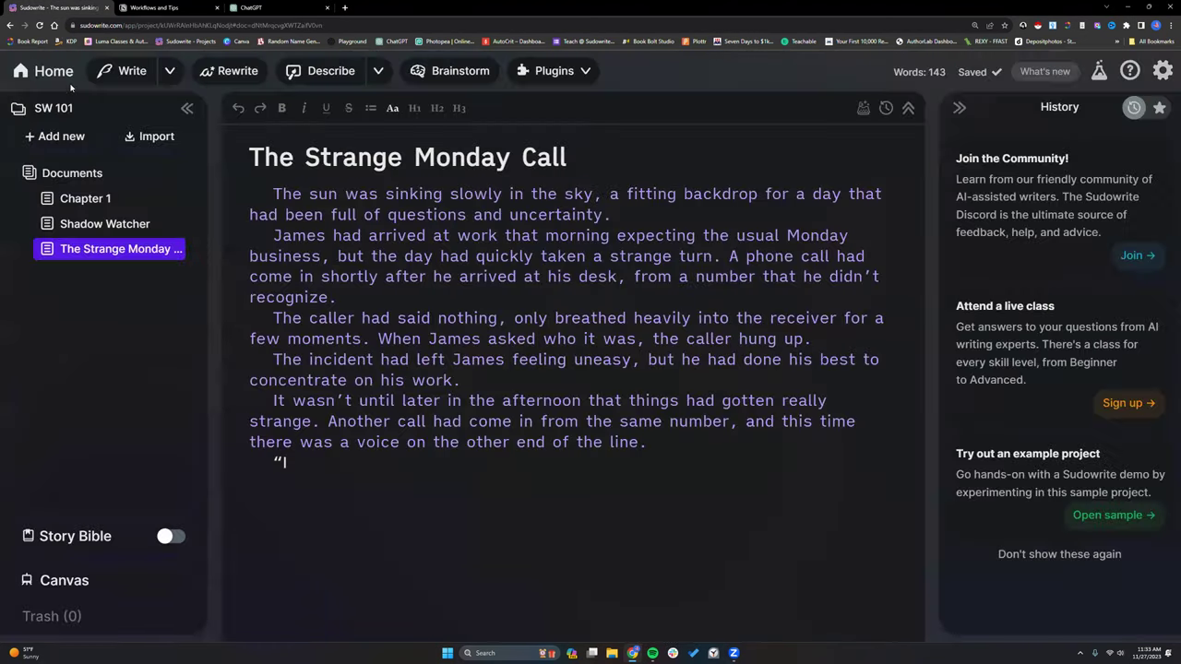
left_click(54, 139)
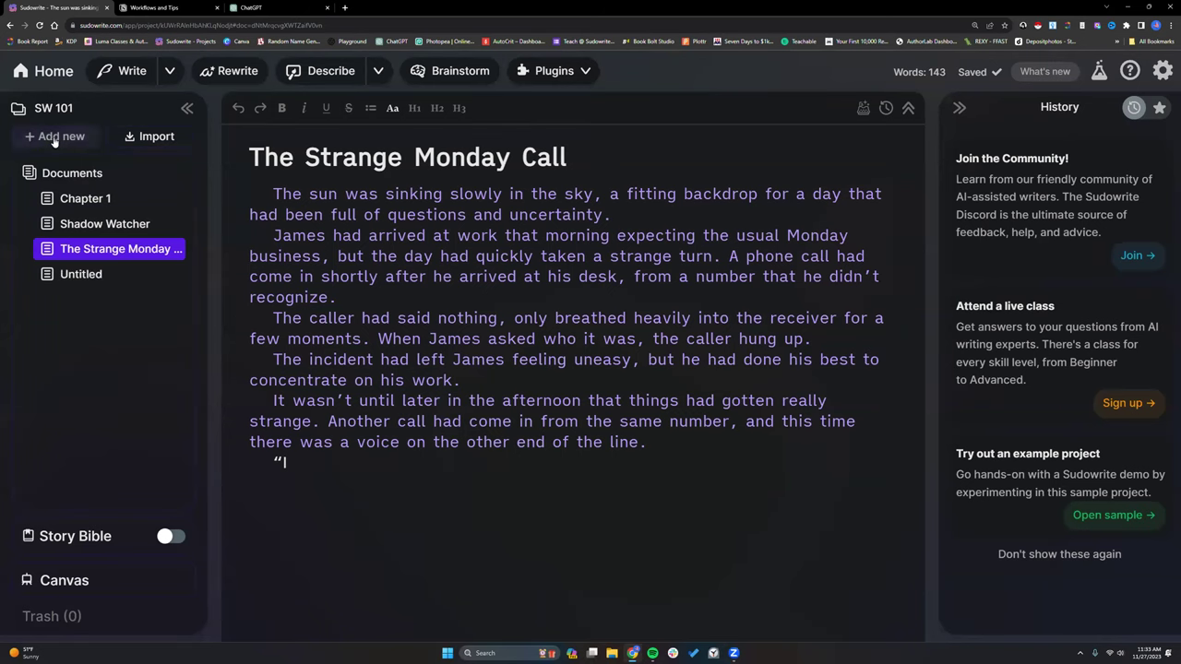
left_click(582, 71)
left_click(558, 152)
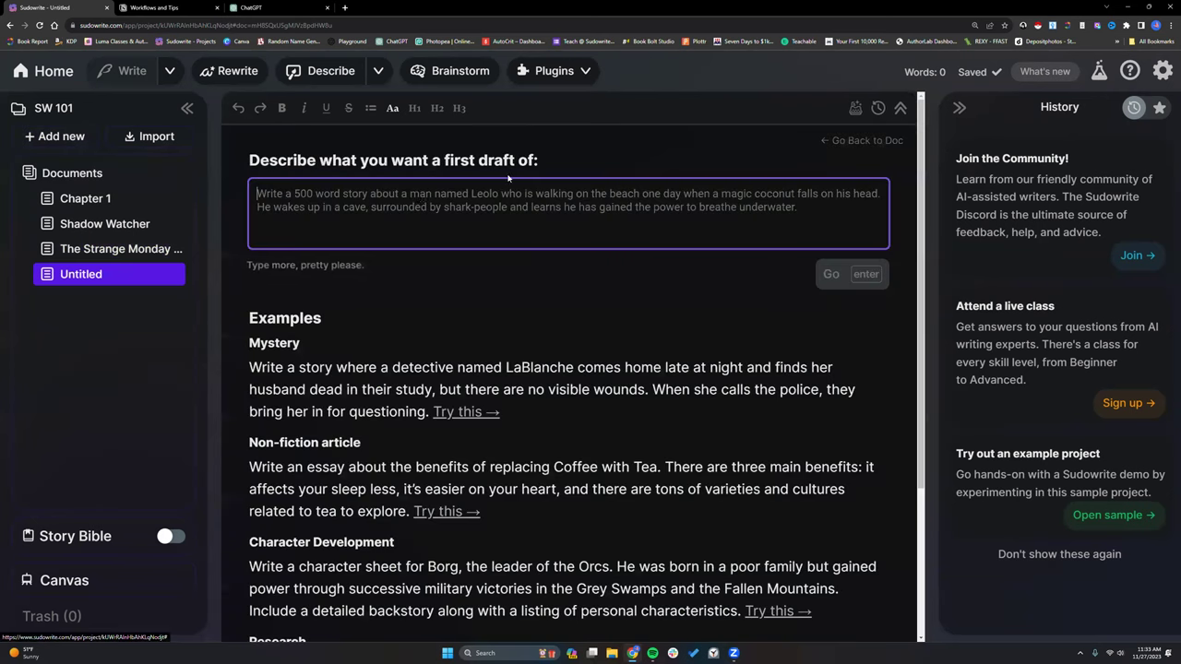
Paste the copied premise as the First Draft description, prefix it with "[write this thriller novel]", and generate the draft
right_click(416, 196)
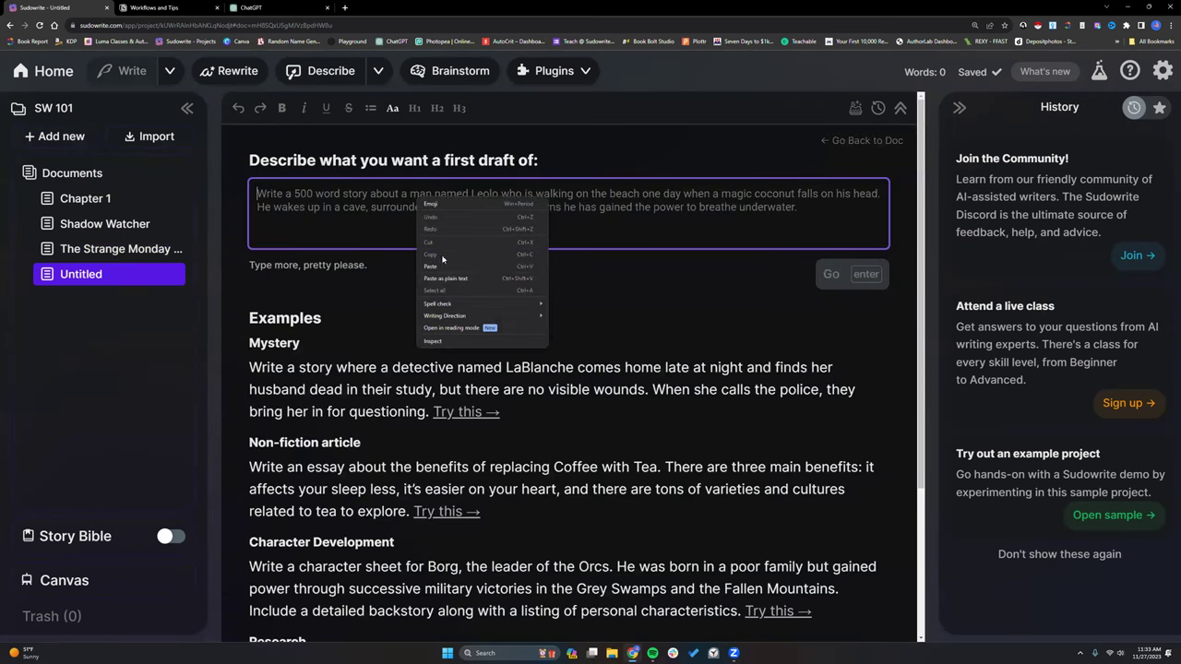
left_click(457, 275)
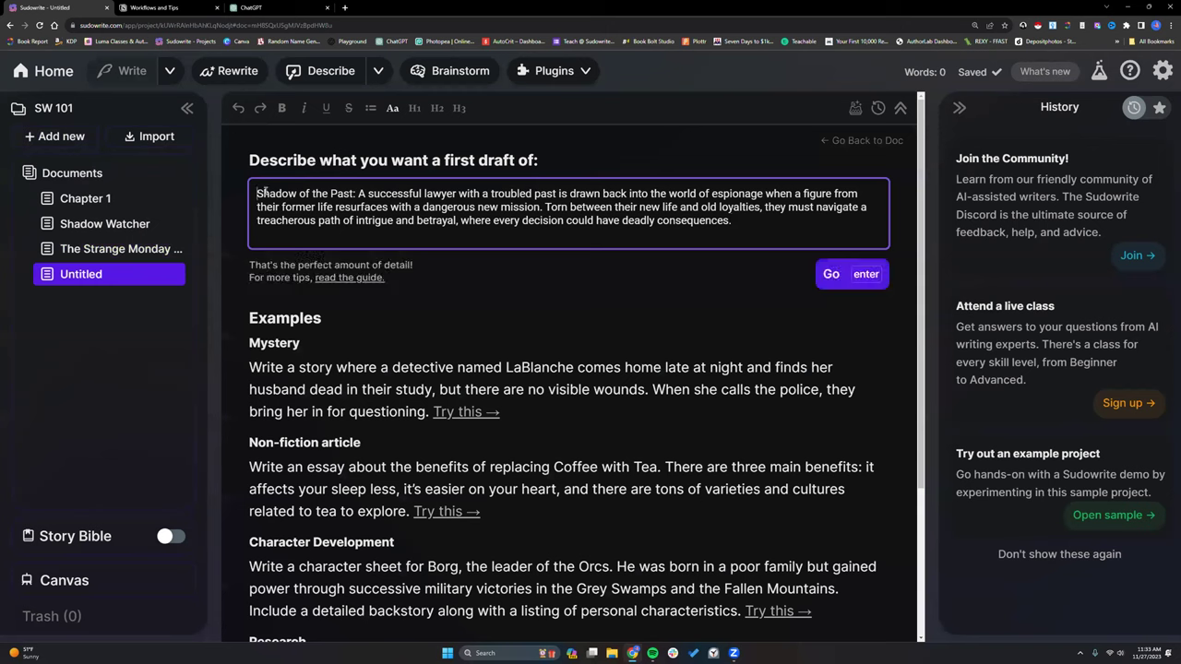
left_click(258, 194)
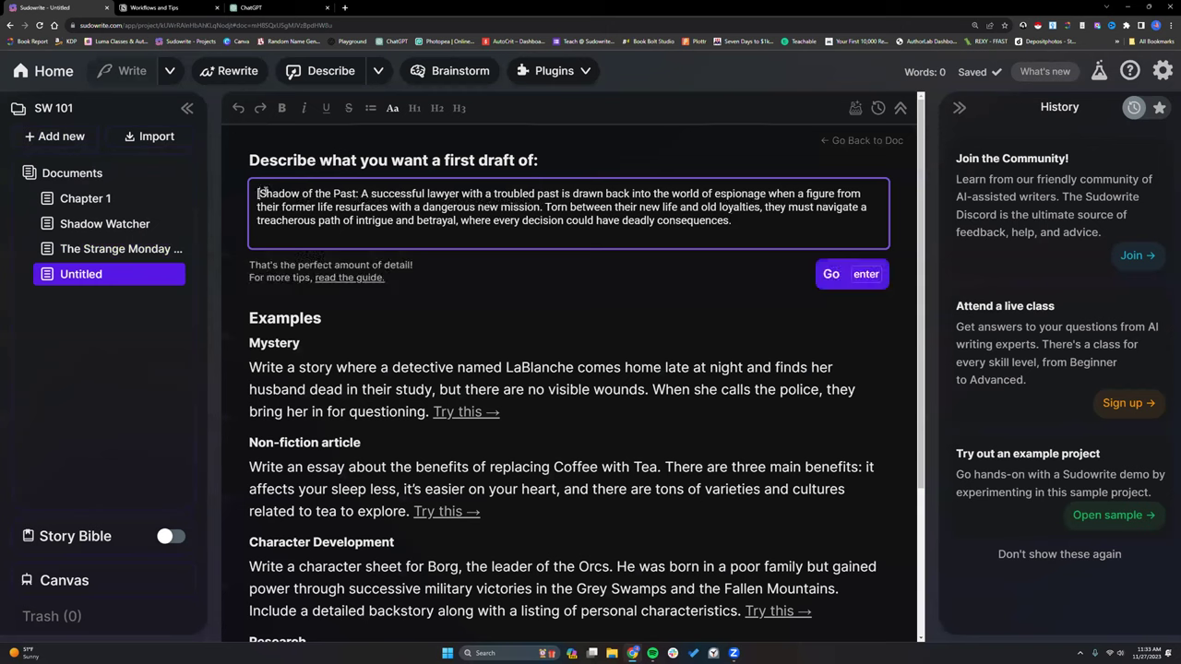
type("Write this ")
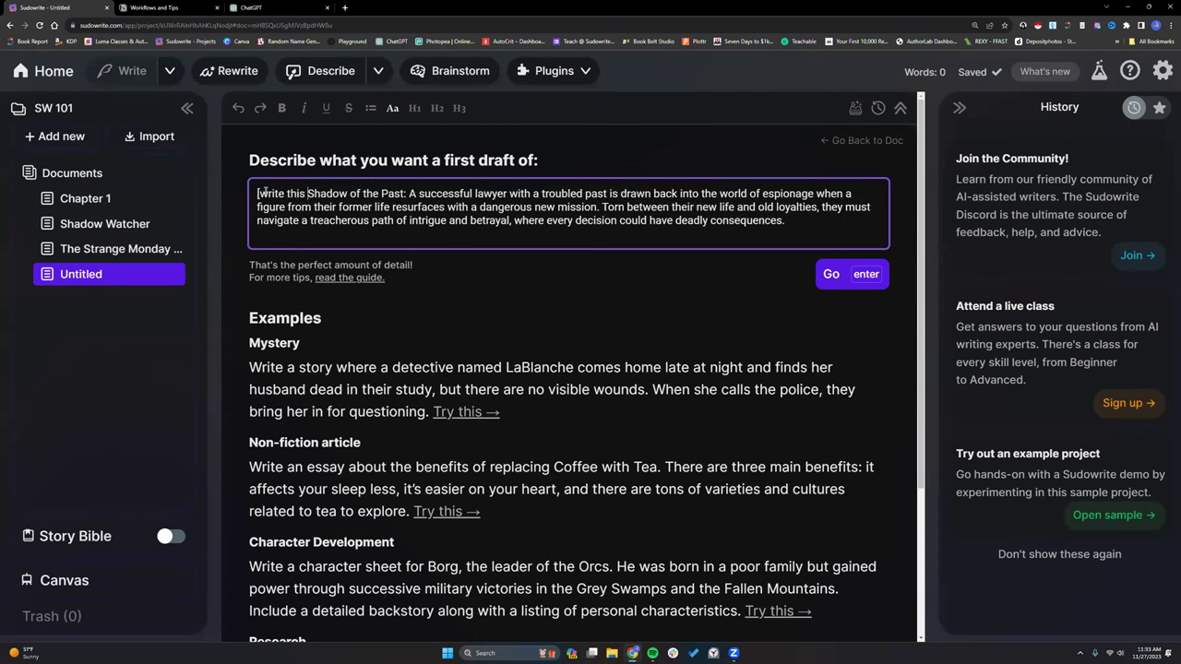
type("thriller n")
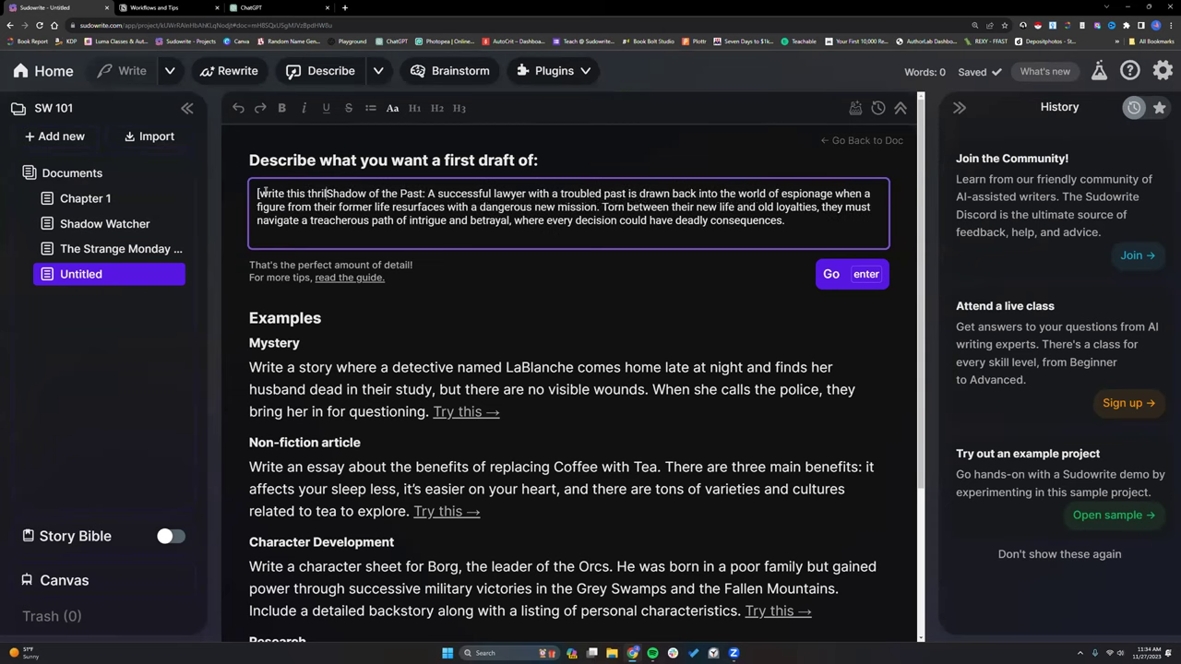
type("ovel")
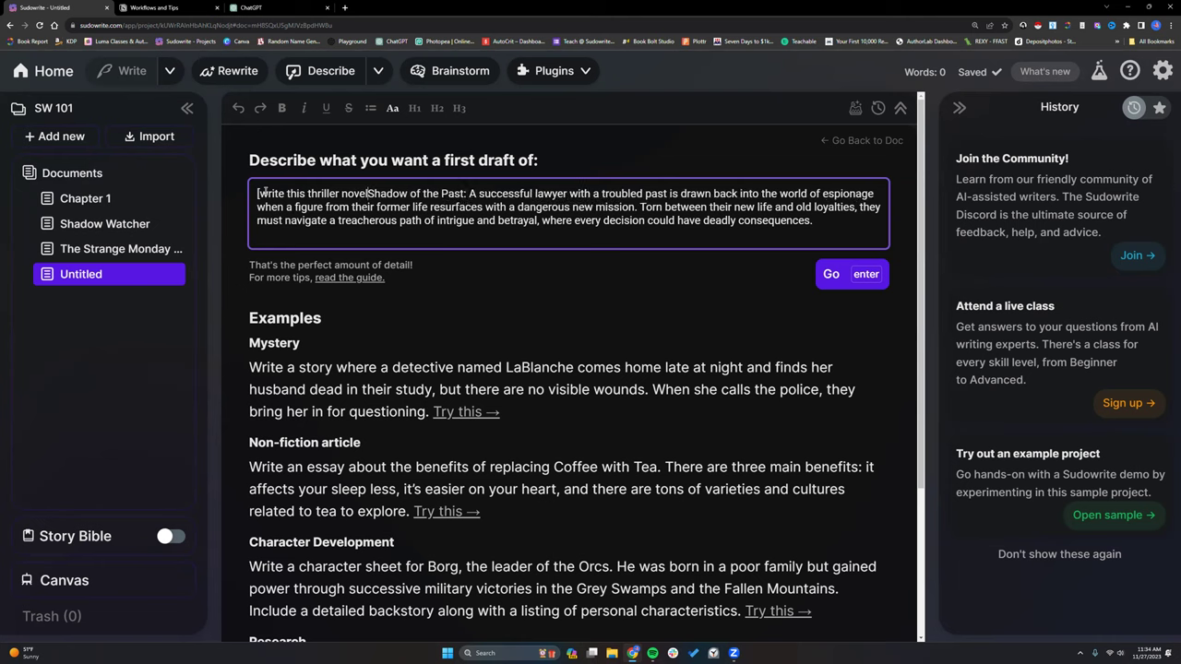
type("]")
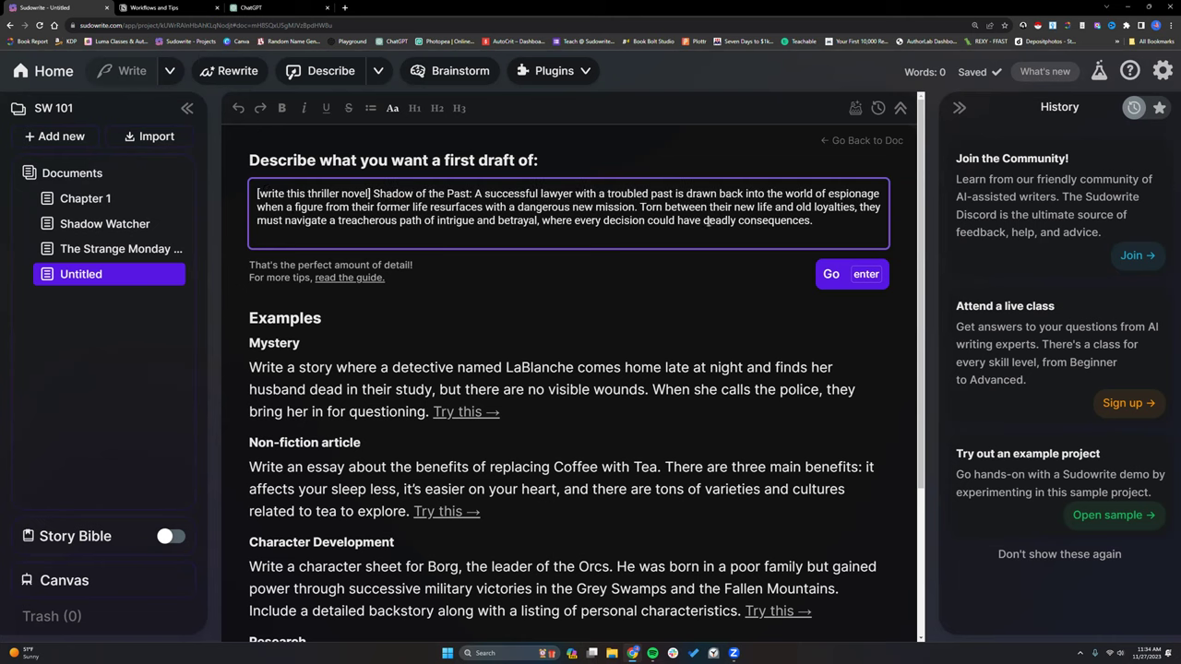
left_click(857, 277)
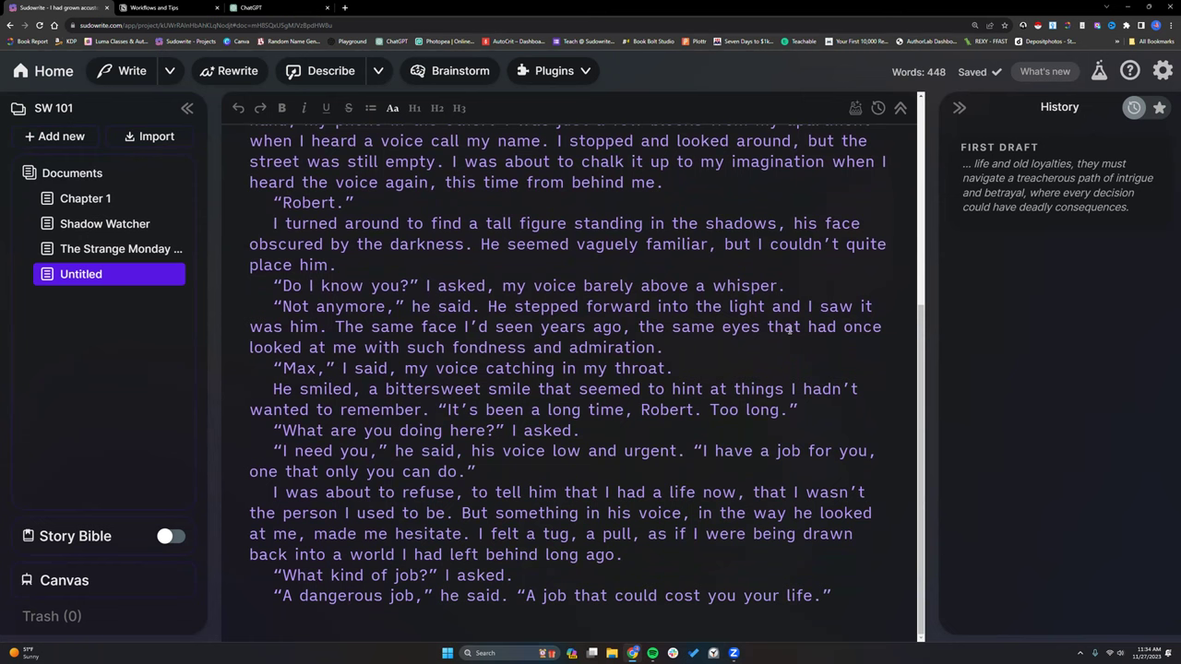
scroll(762, 392, "up", 4)
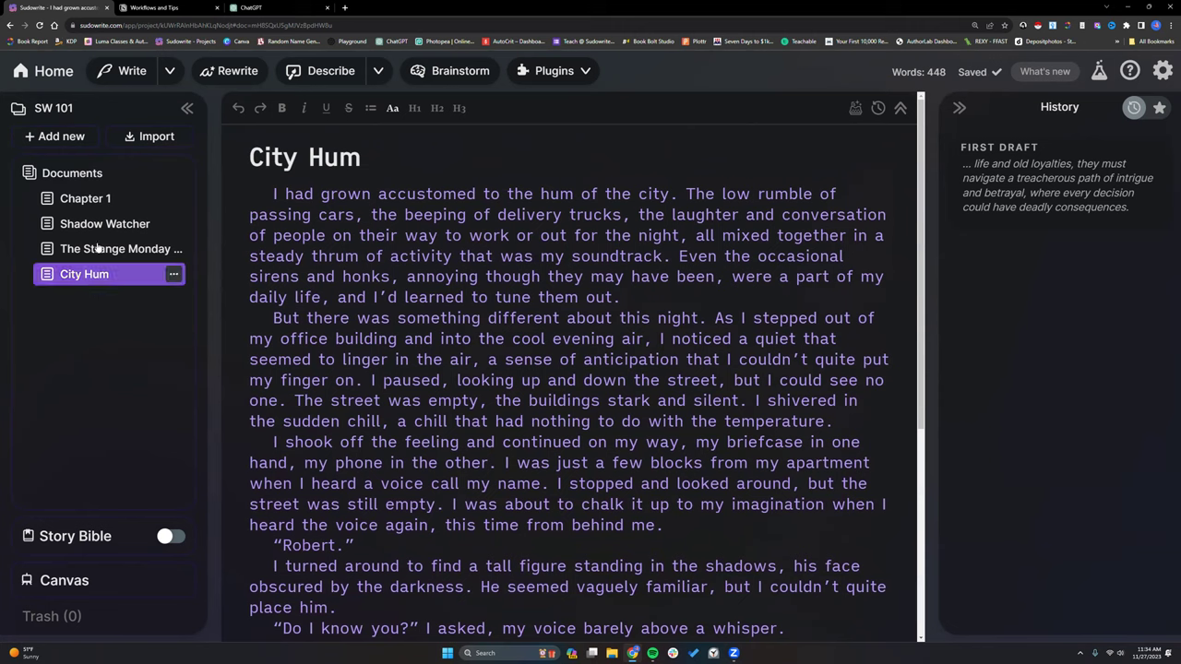
left_click(172, 275)
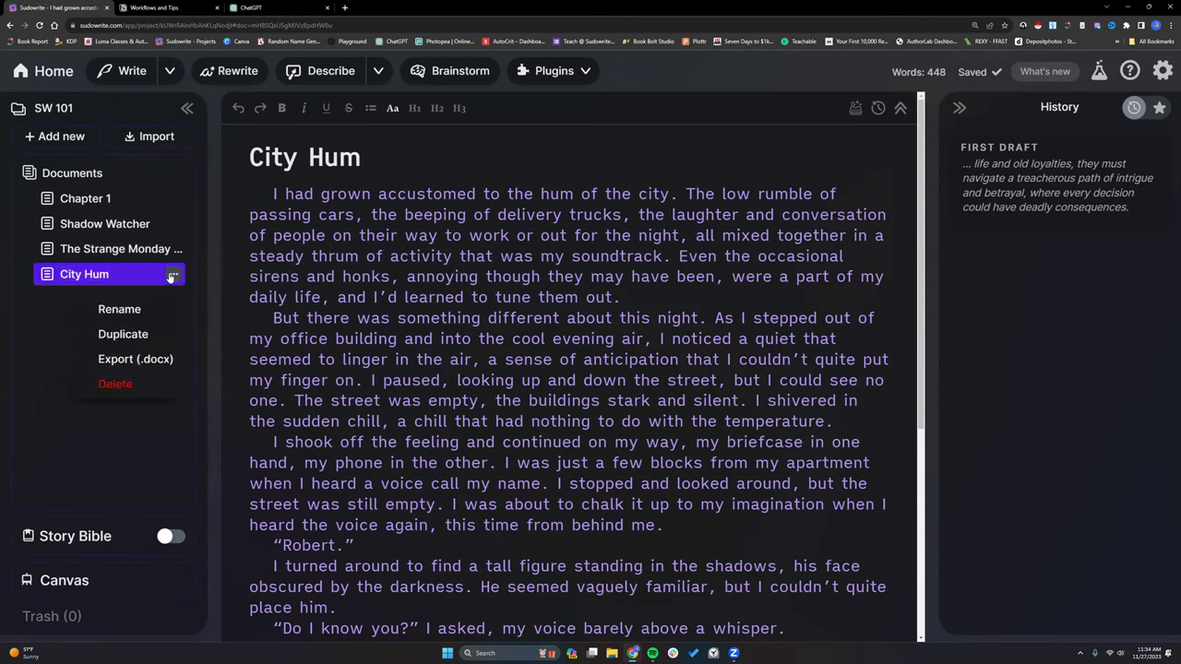
left_click(139, 311)
key("Return")
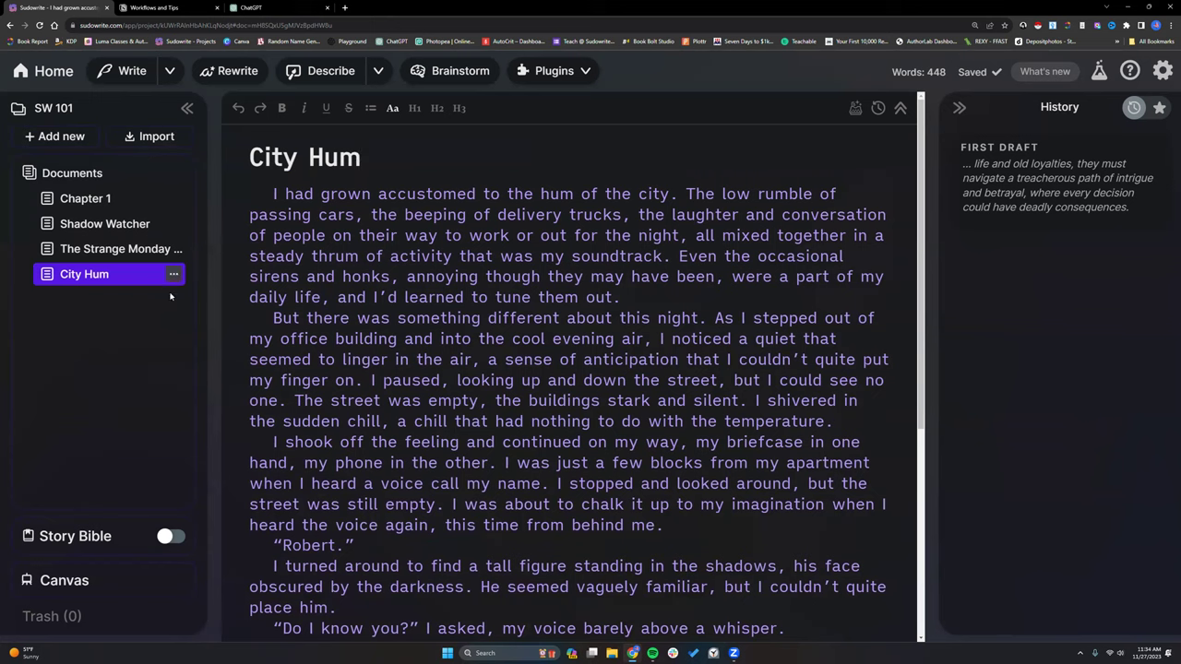
Read through the generated City Hum draft to its end and check the document's word count
left_click(688, 293)
scroll(613, 283, "down", 1)
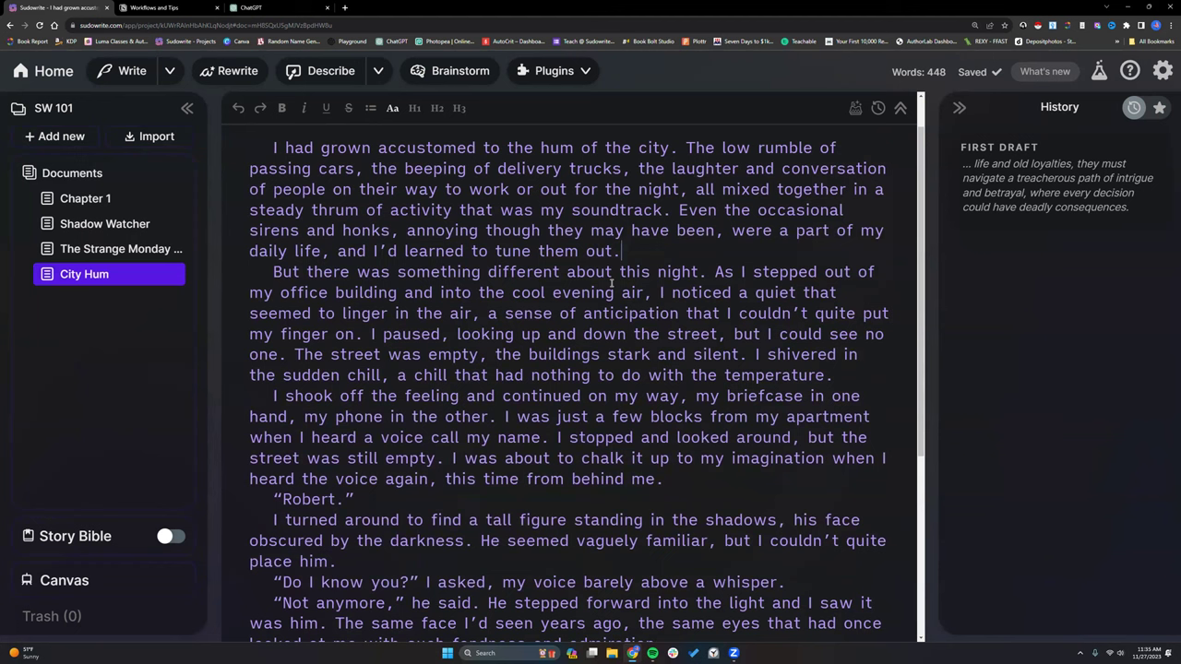
scroll(611, 283, "down", 4)
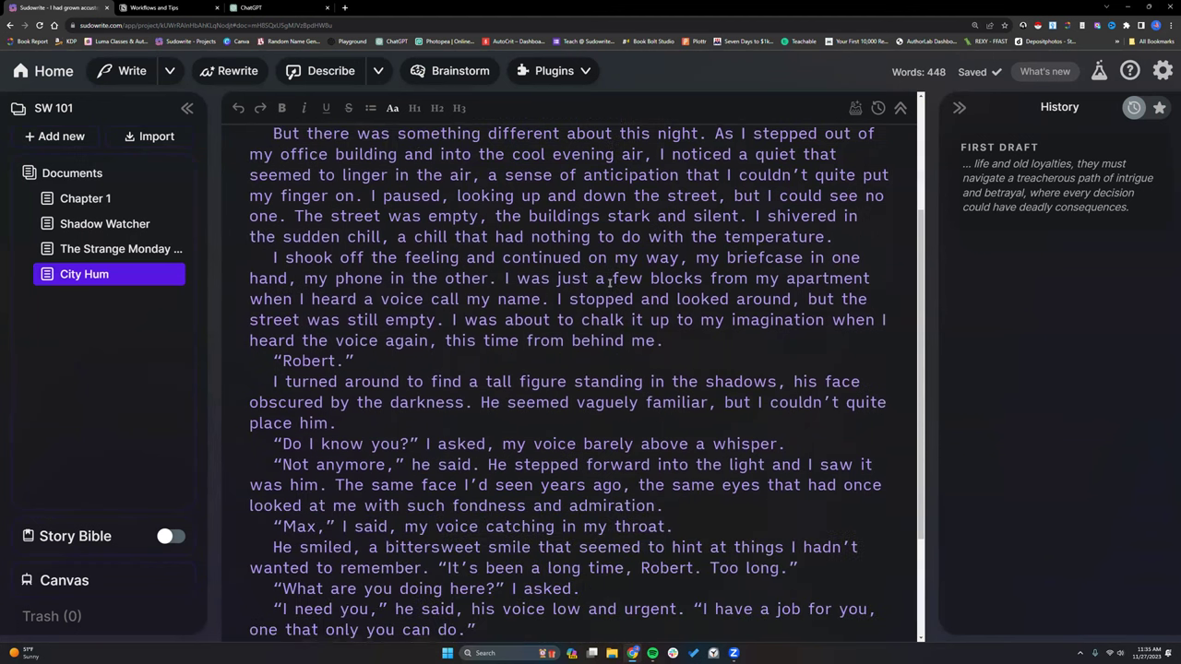
scroll(609, 283, "up", 4)
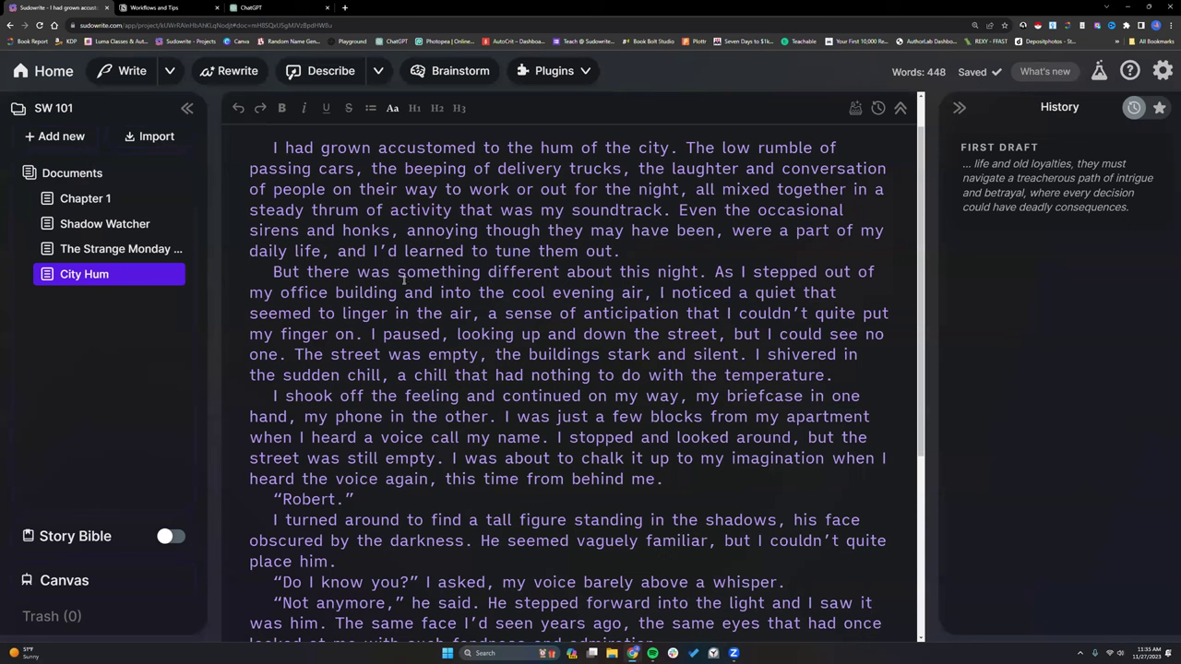
scroll(618, 369, "down", 6)
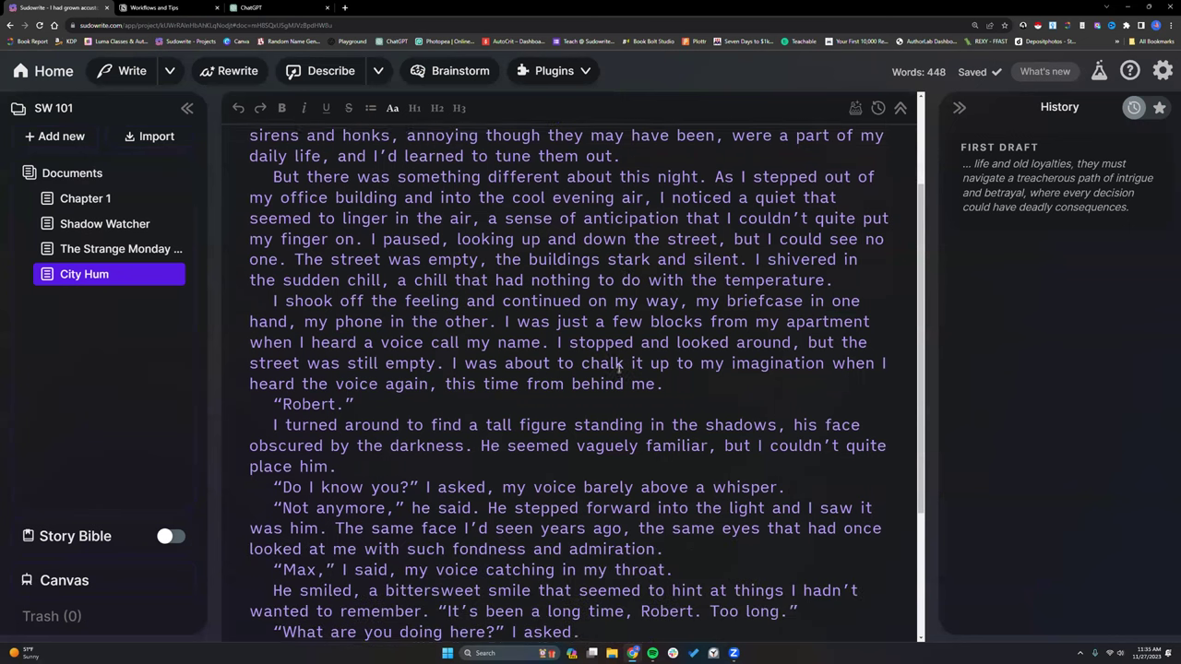
scroll(618, 369, "down", 1)
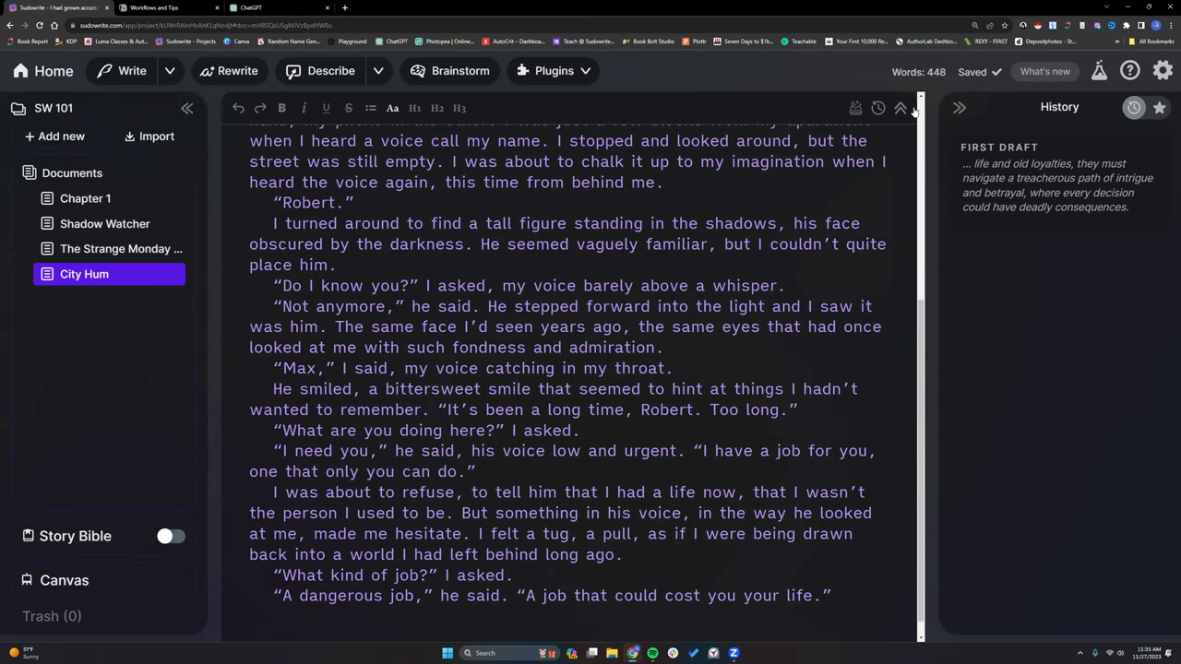
left_click_drag(942, 71, 925, 71)
left_click(927, 71)
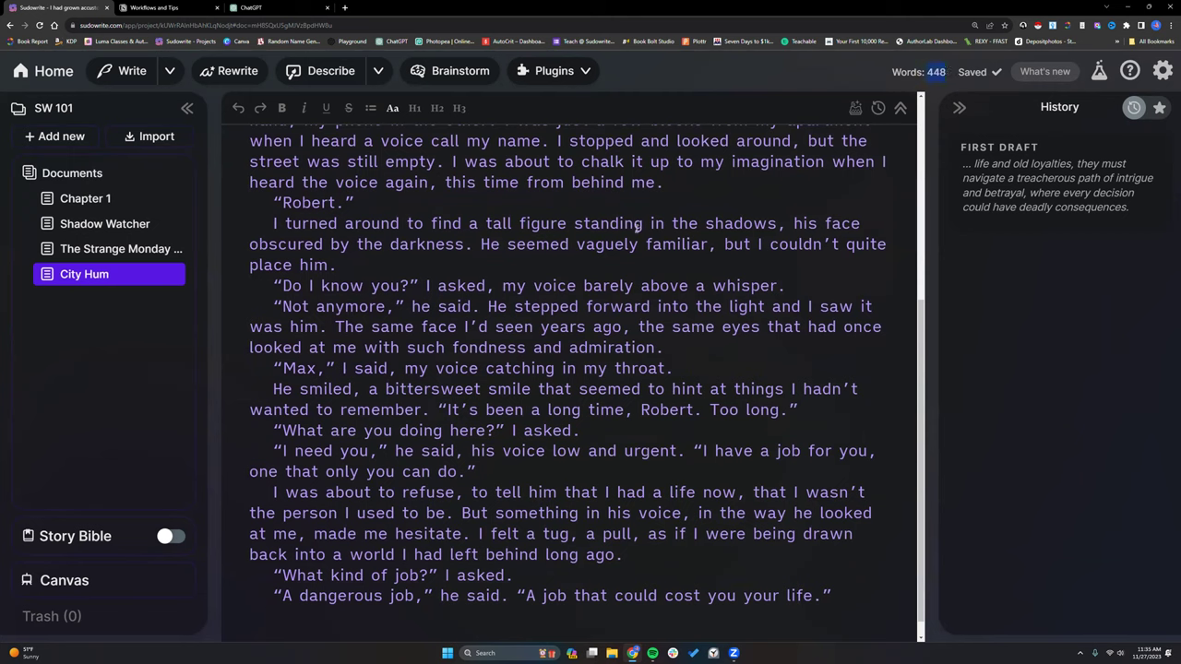
left_click(399, 259)
Review the full prompt on the First Draft history card, leaving the card expanded with its prompt shortened
left_click(1014, 197)
left_click(997, 233)
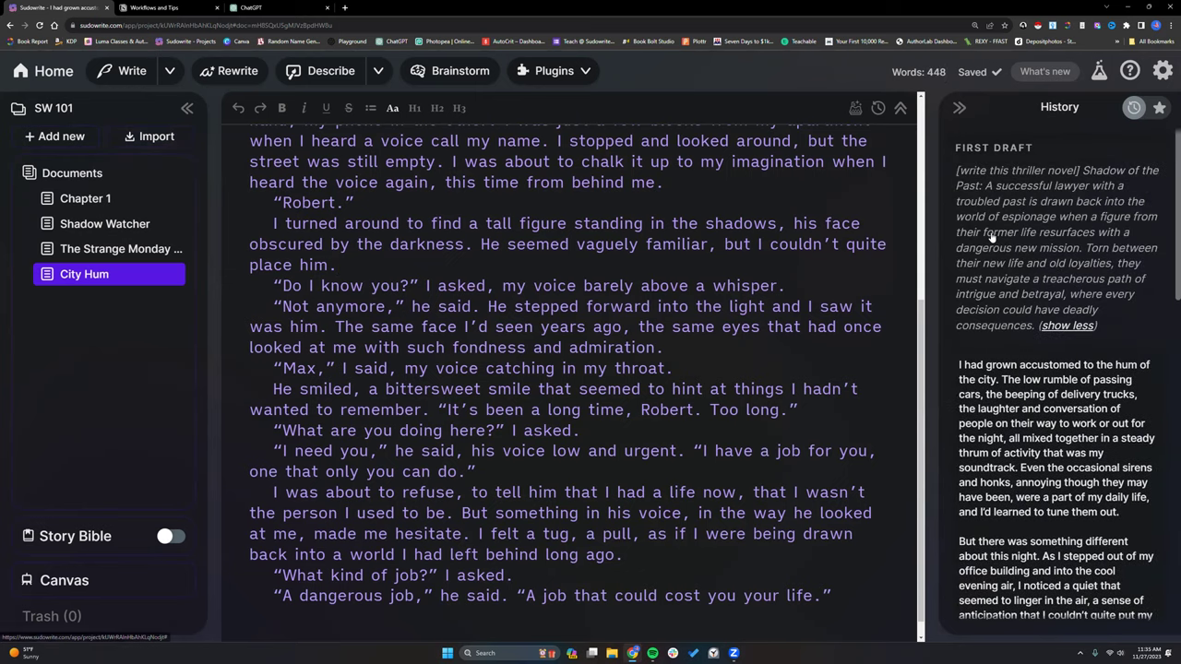
left_click_drag(958, 169, 1035, 328)
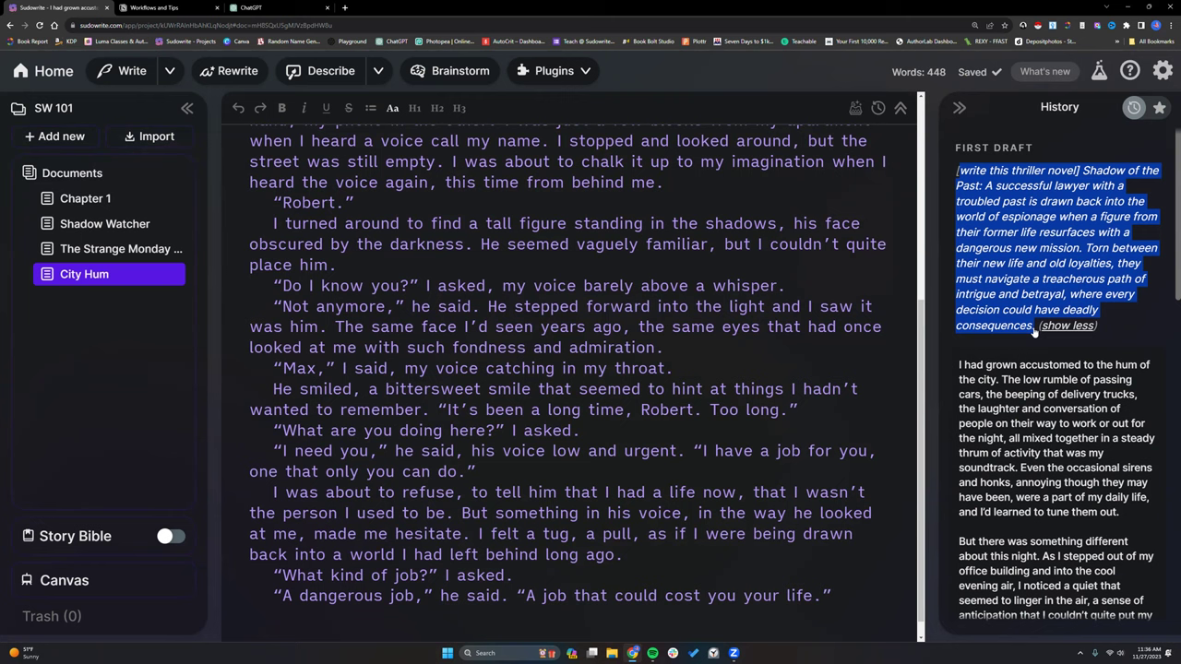
left_click(1037, 328)
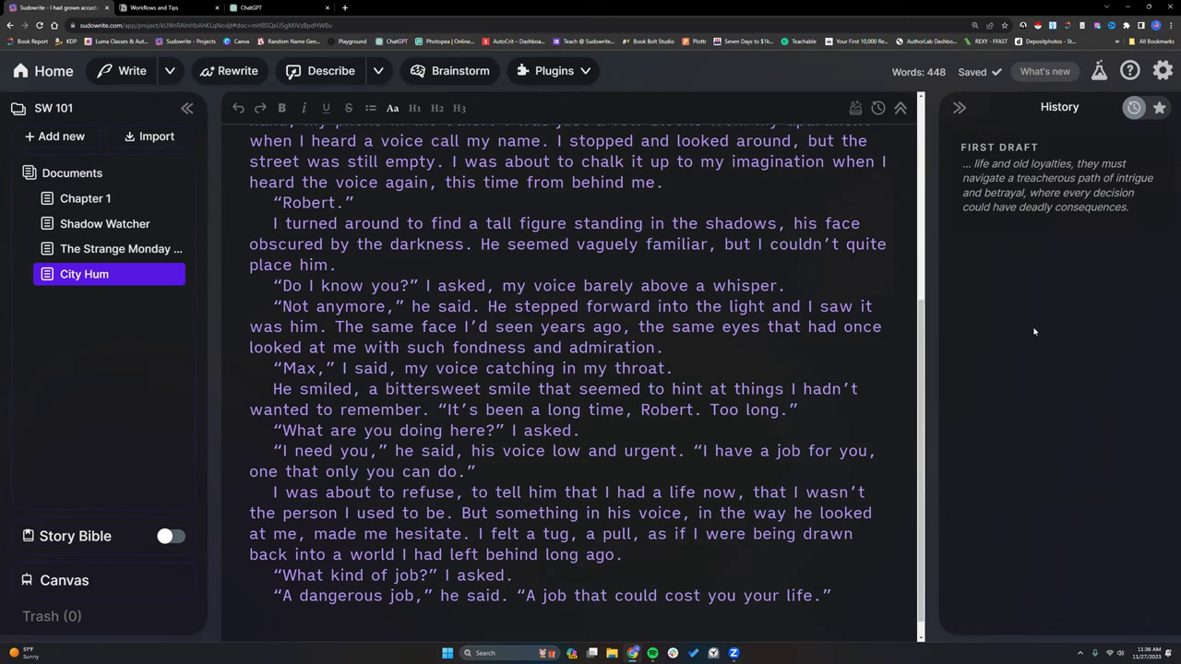
left_click(1015, 196)
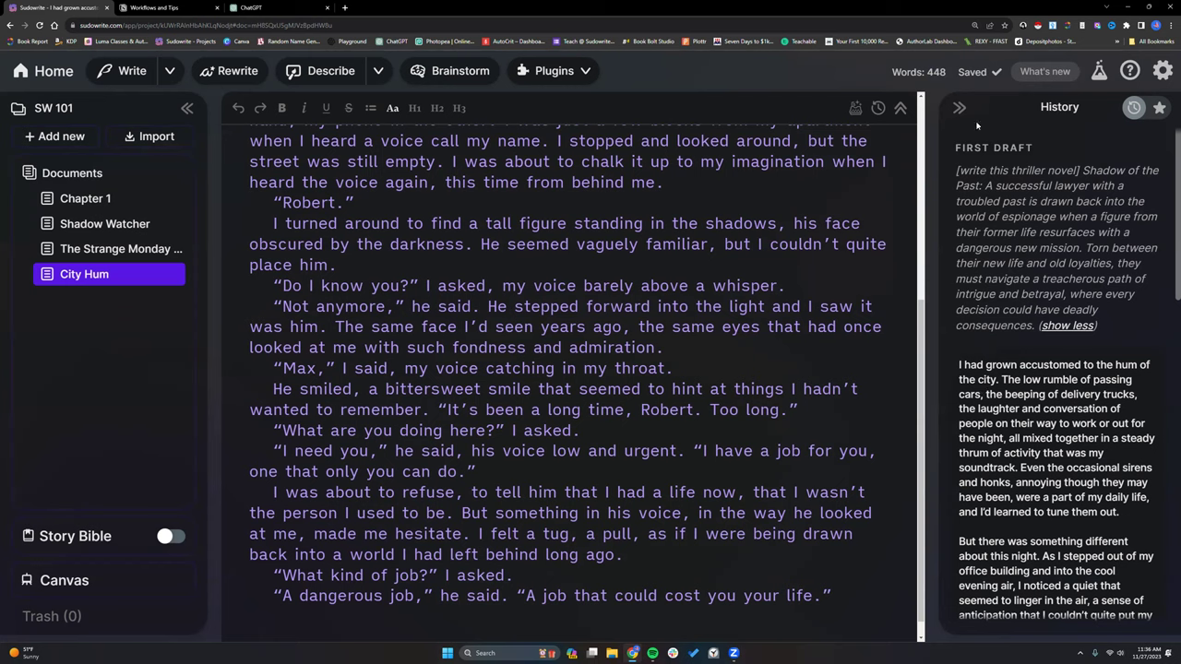
left_click(1062, 325)
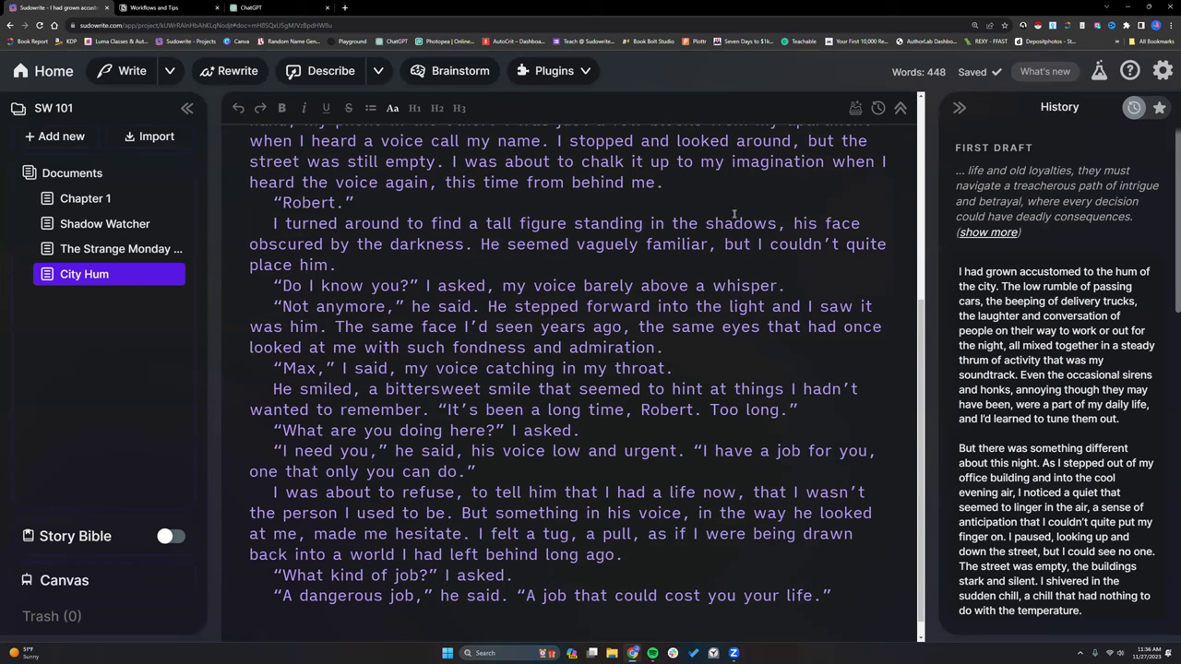
Start a new line after the draft's last sentence, enter some filler text on it, and erase that text
left_click(851, 587)
key("Return")
type("dflakrnlsdglkf")
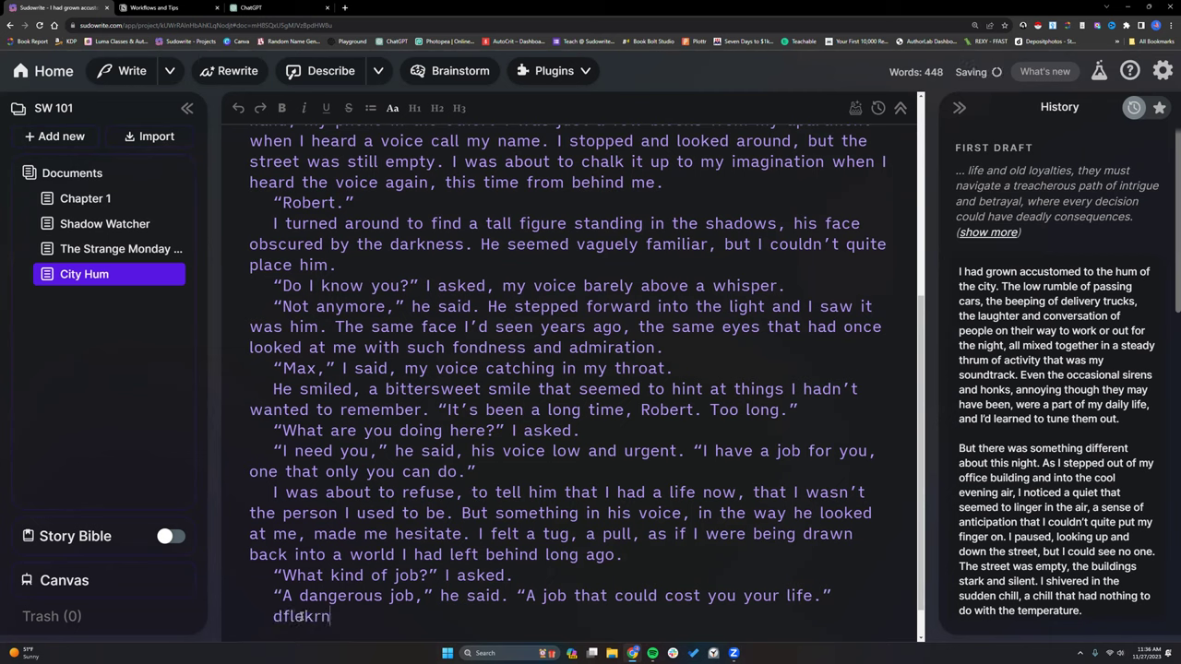
key("BackSpace")
key("BackSpace")
key("BackSpace")
key("BackSpace")
key("BackSpace")
key("BackSpace")
key("BackSpace")
key("BackSpace")
key("BackSpace")
key("BackSpace")
key("BackSpace")
key("BackSpace")
key("BackSpace")
key("BackSpace")
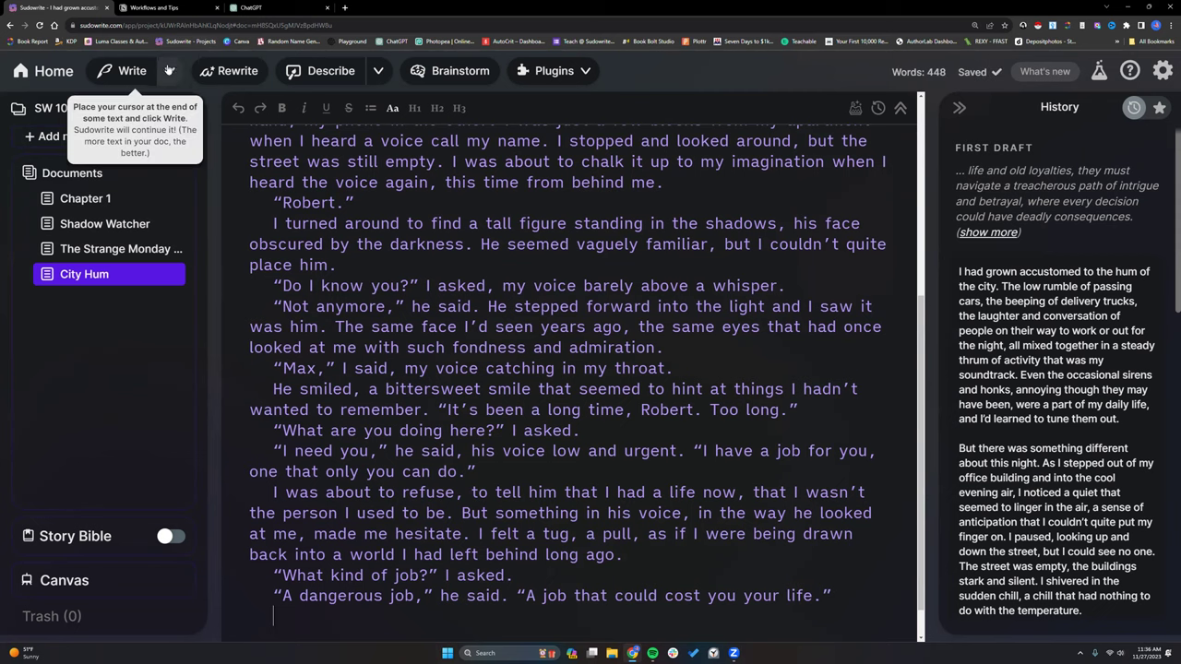
Open the Write settings, try Creativity at Least and at Most, and return it to the middle level
left_click(170, 72)
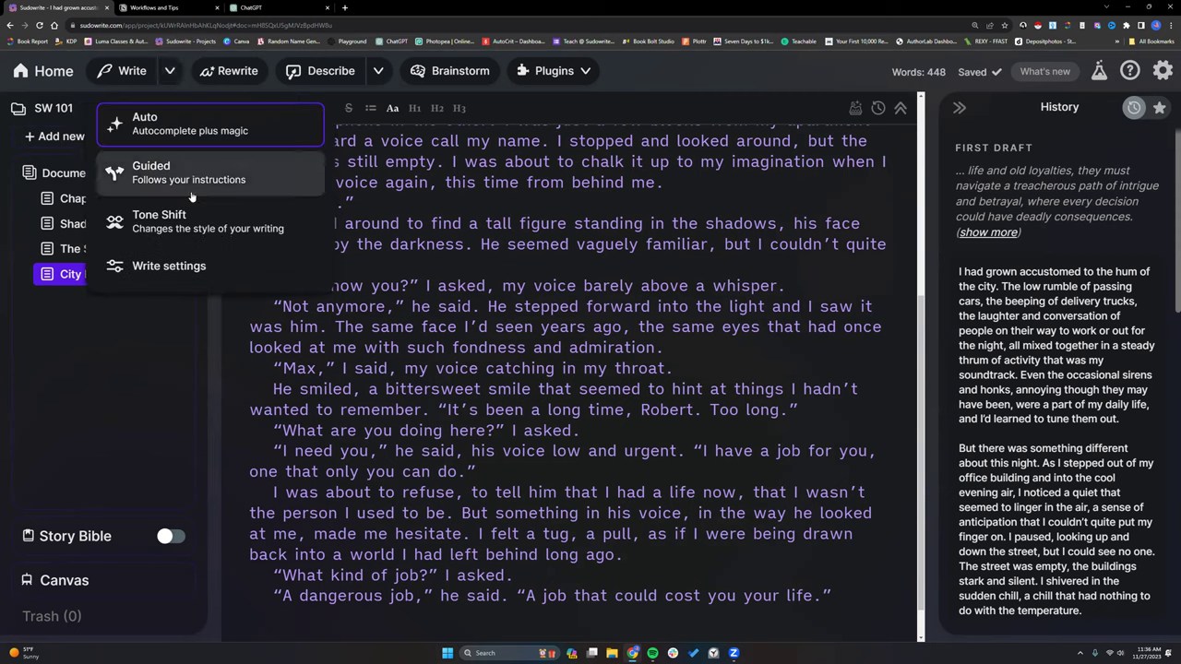
left_click(183, 268)
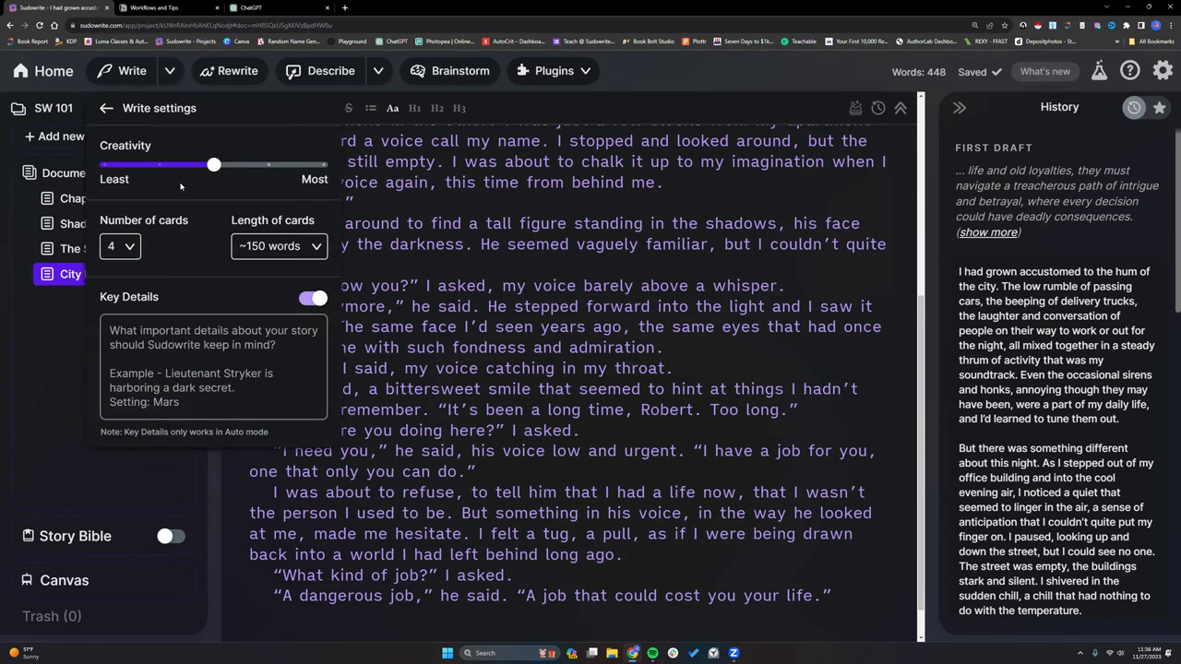
left_click_drag(213, 164, 112, 167)
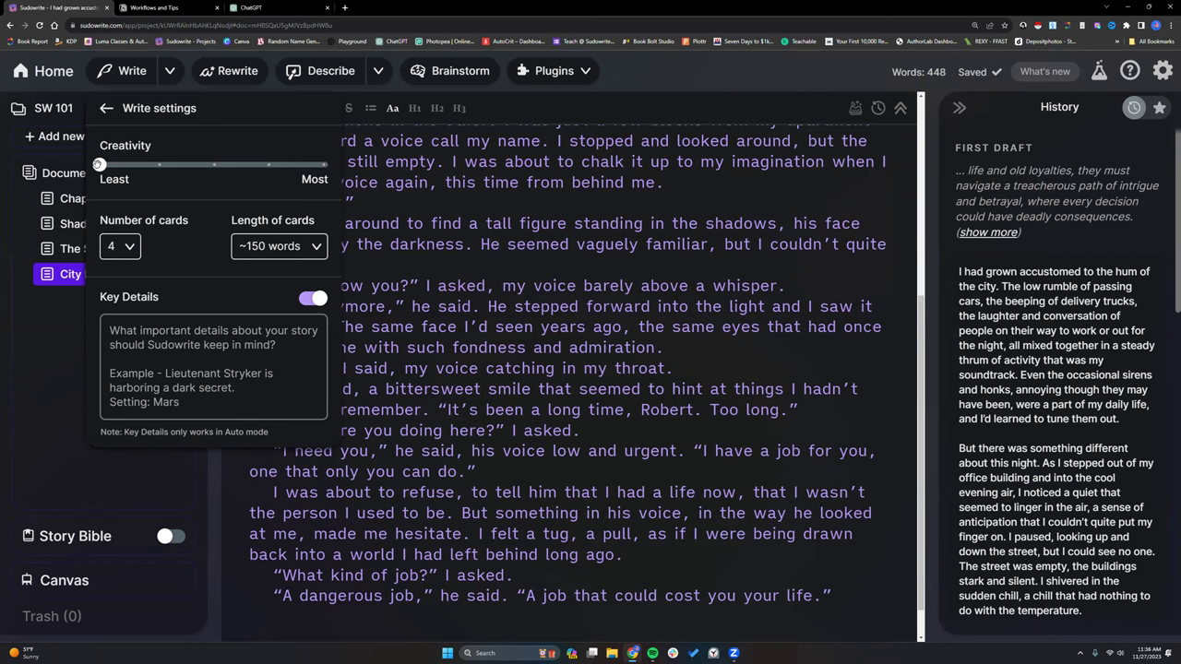
left_click_drag(98, 164, 324, 176)
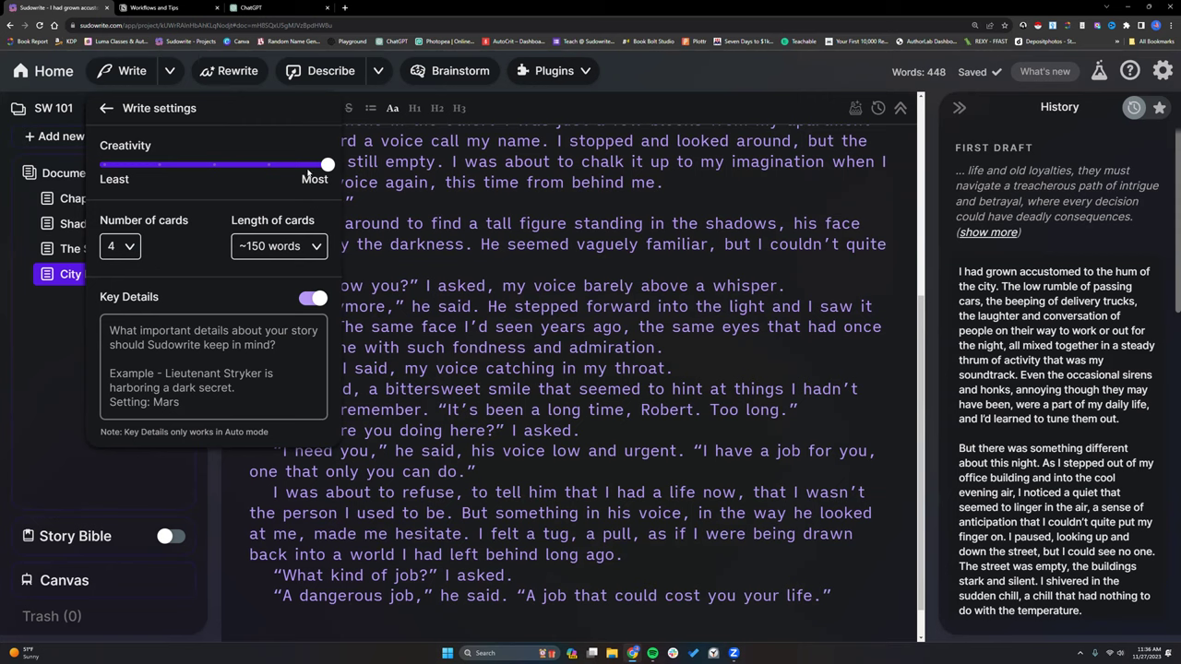
left_click_drag(328, 164, 227, 167)
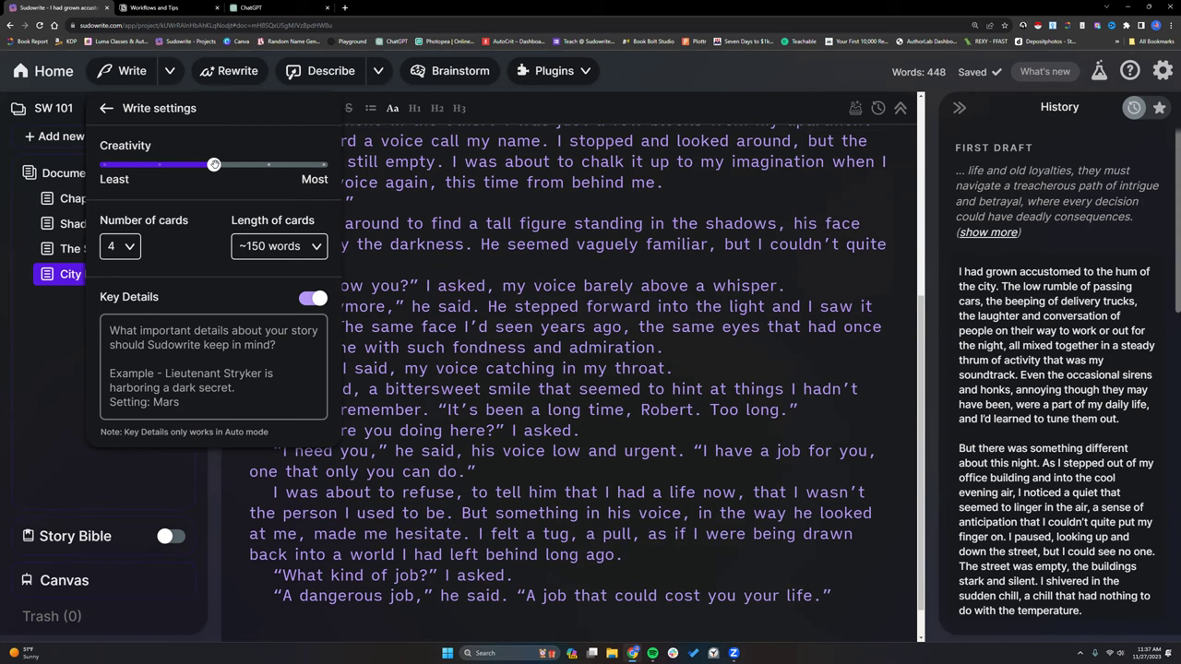
mouse_move(214, 164)
left_mouse_down()
mouse_move(169, 167)
mouse_move(195, 173)
left_mouse_up()
scroll(1034, 343, "down", 10)
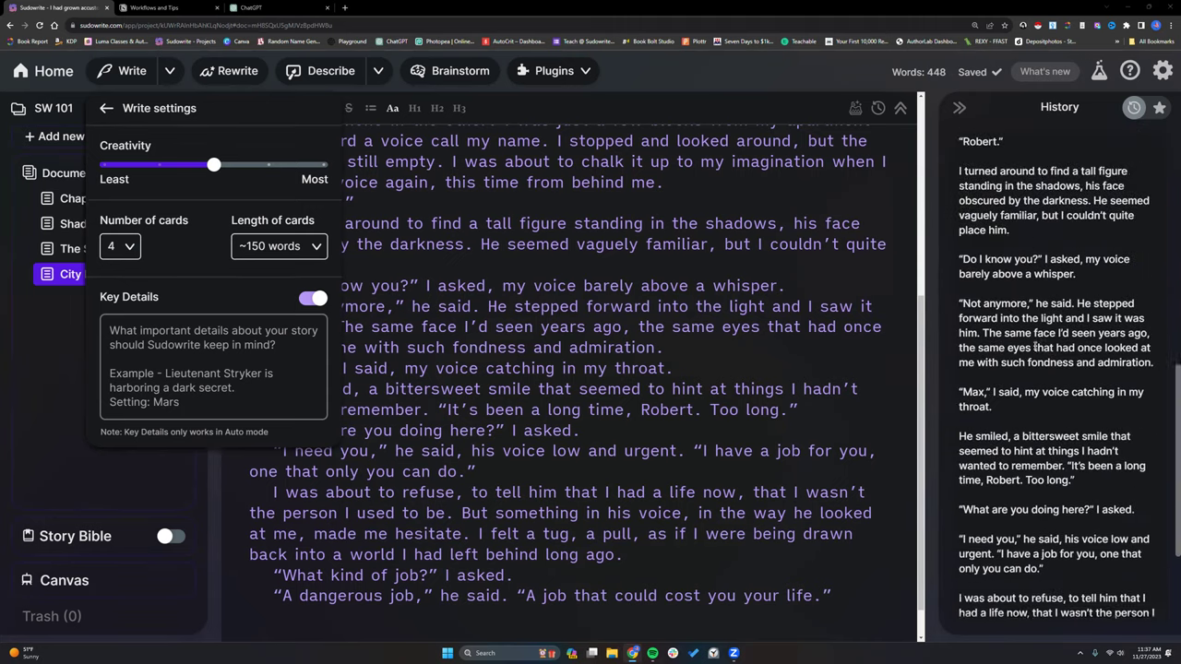
scroll(1035, 343, "up", 10)
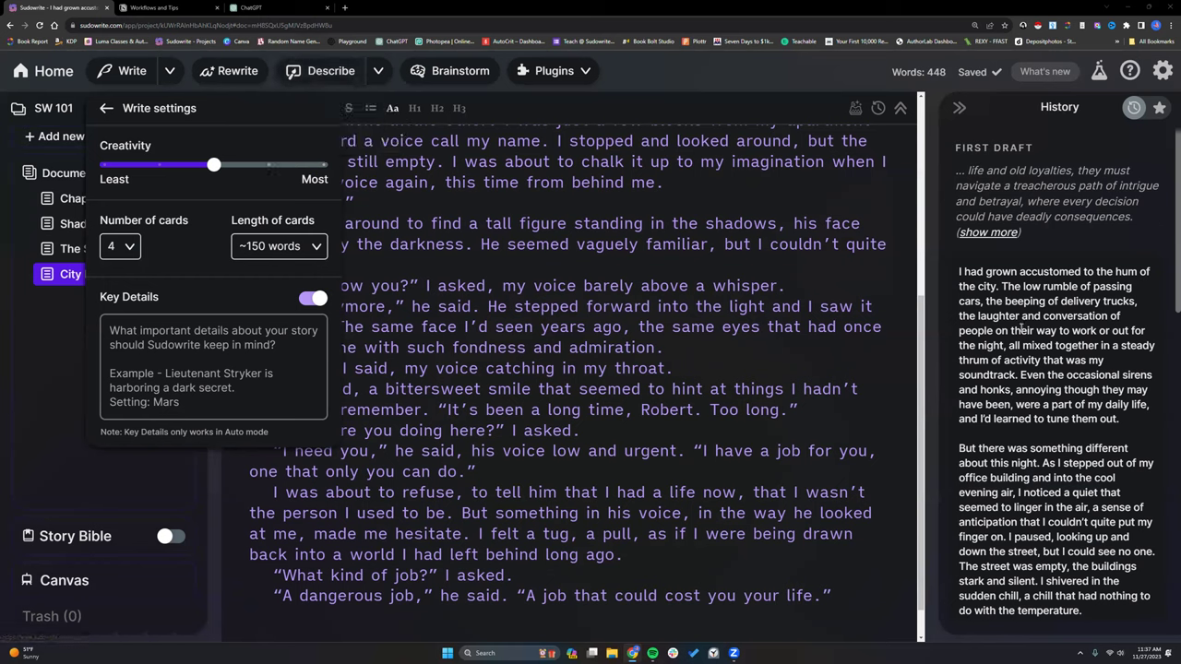
Set the number of Write cards to 2 and the length of cards to ~50 words
left_click(131, 247)
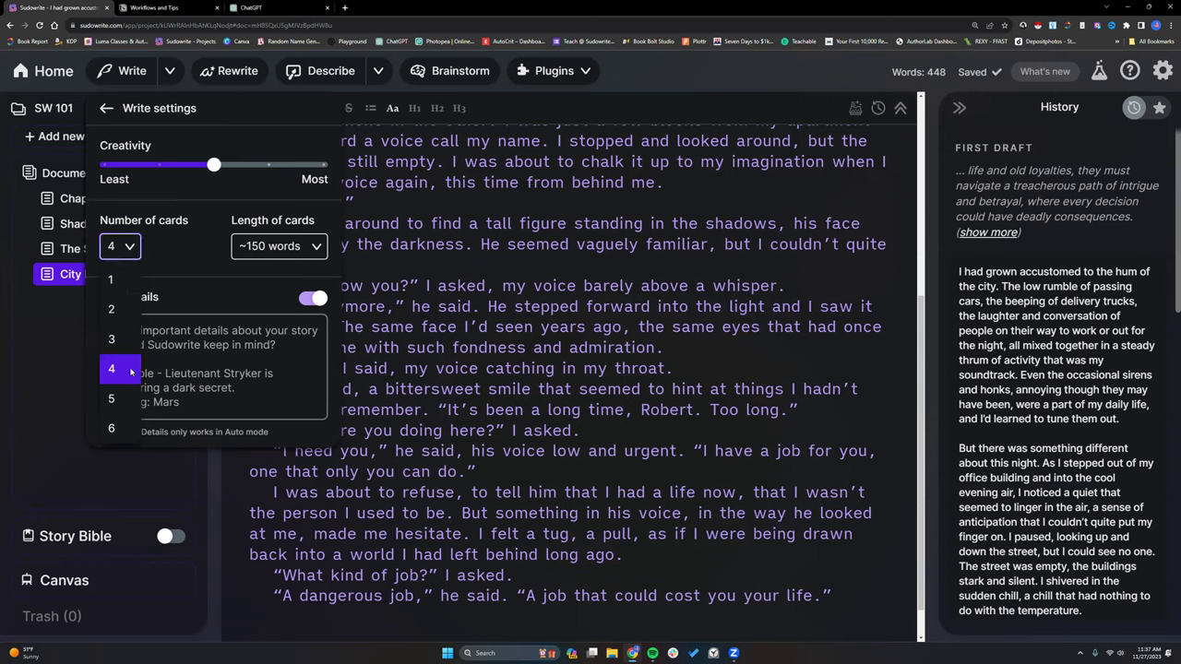
left_click(118, 280)
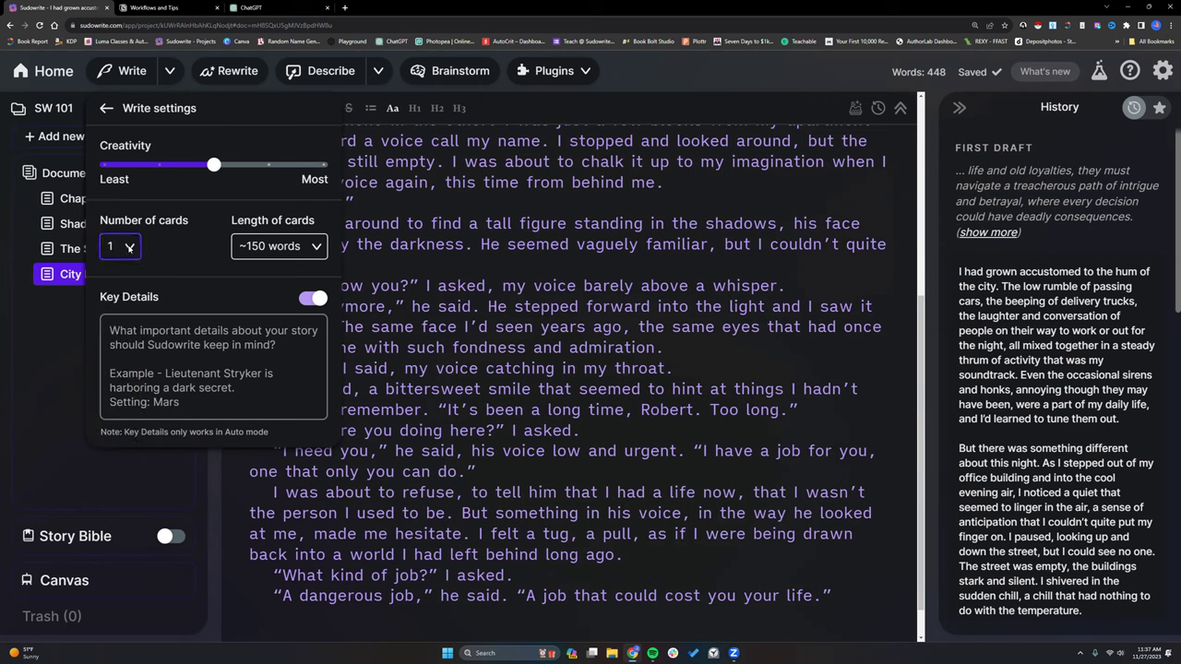
left_click(129, 247)
left_click(113, 310)
left_click(315, 248)
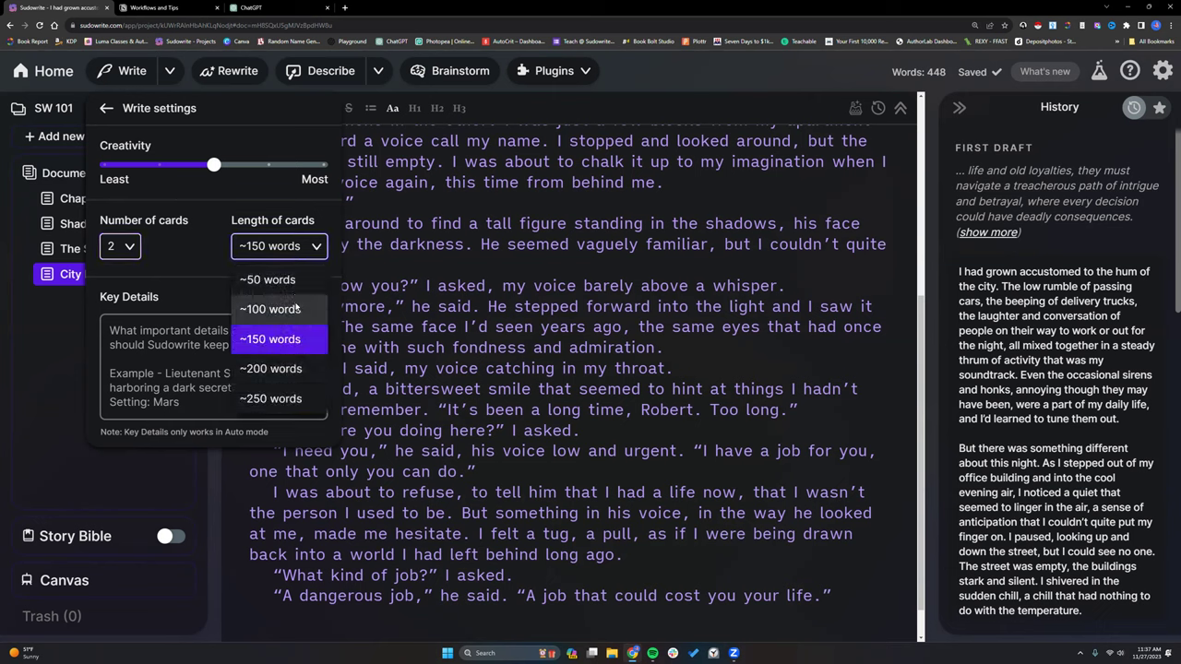
left_click(289, 281)
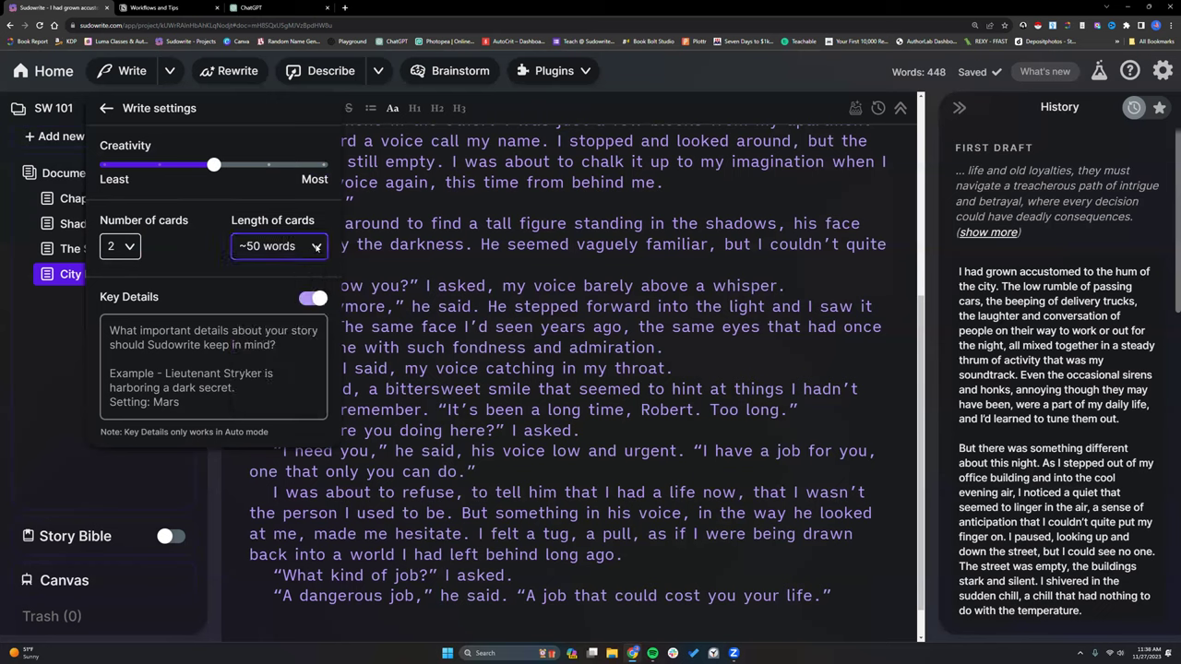
Set the length of Write cards to ~150 words and look over the choices for the number of cards
left_click(316, 247)
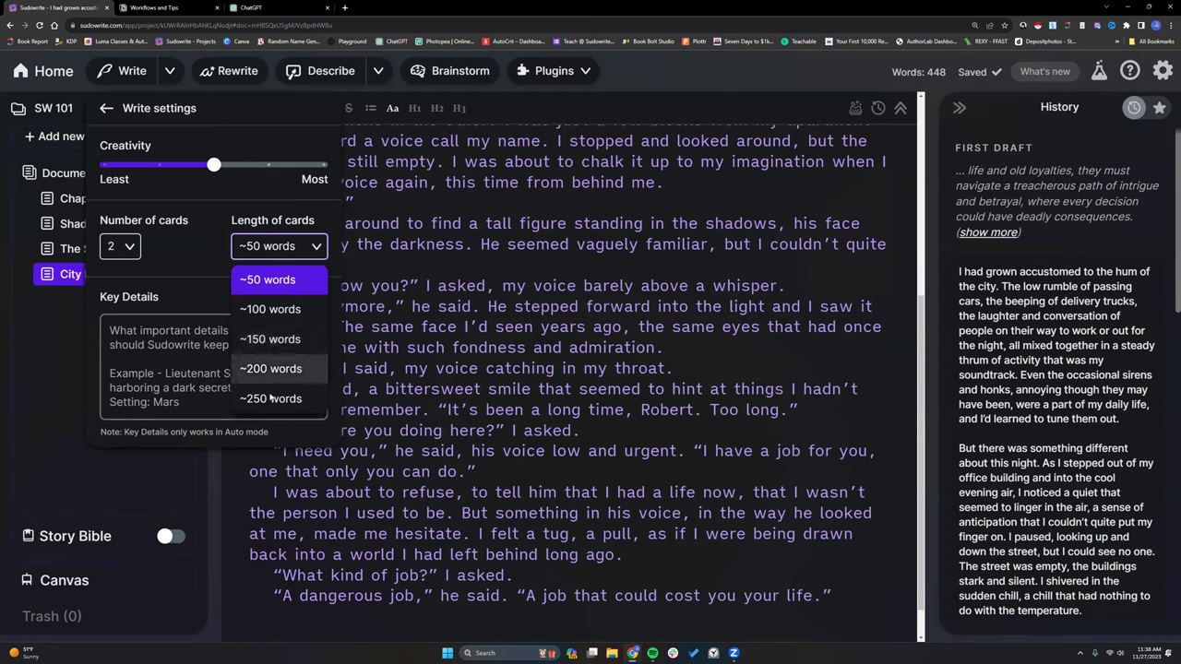
left_click(275, 341)
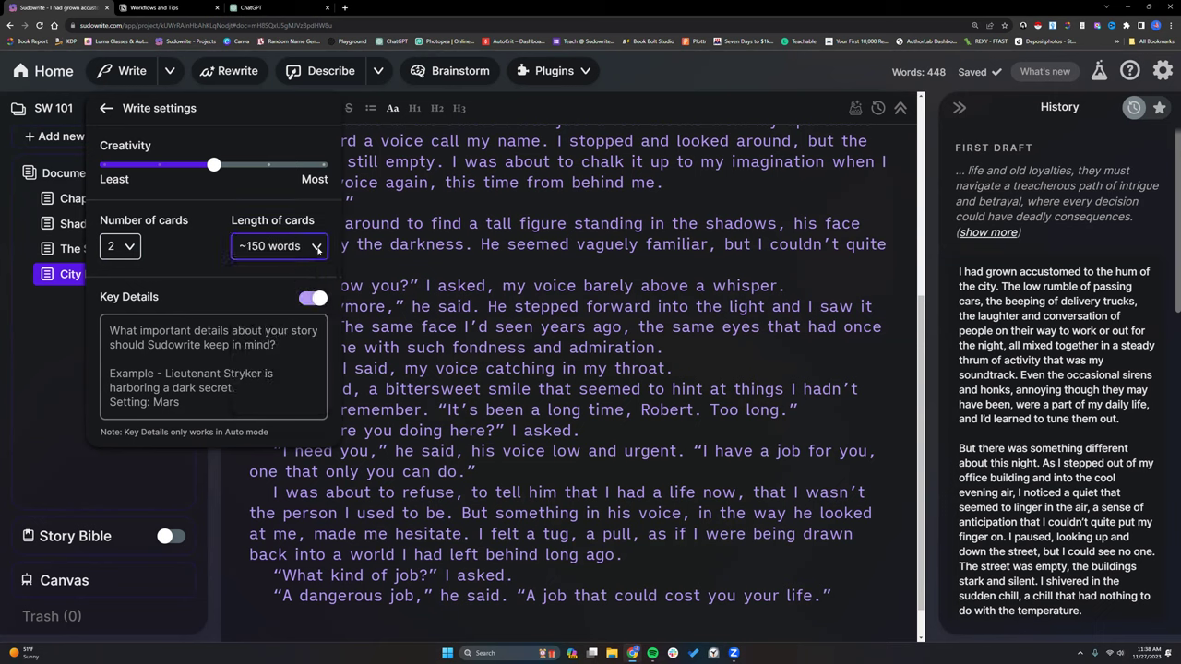
left_click(316, 247)
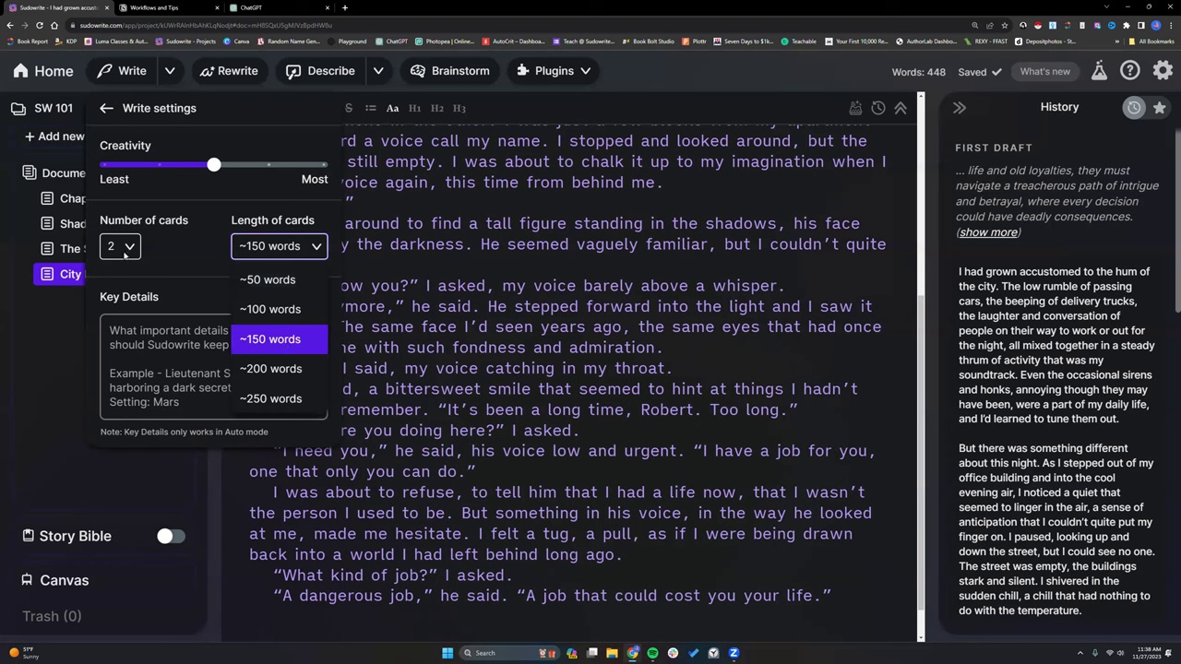
left_click(317, 246)
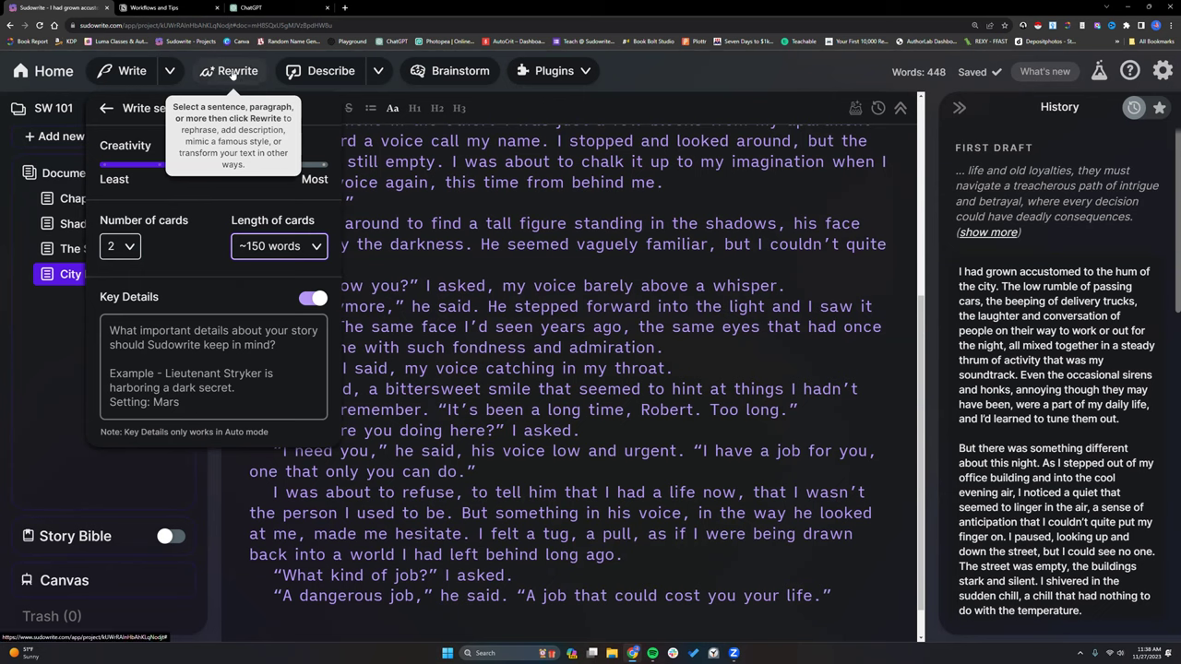
left_click(129, 248)
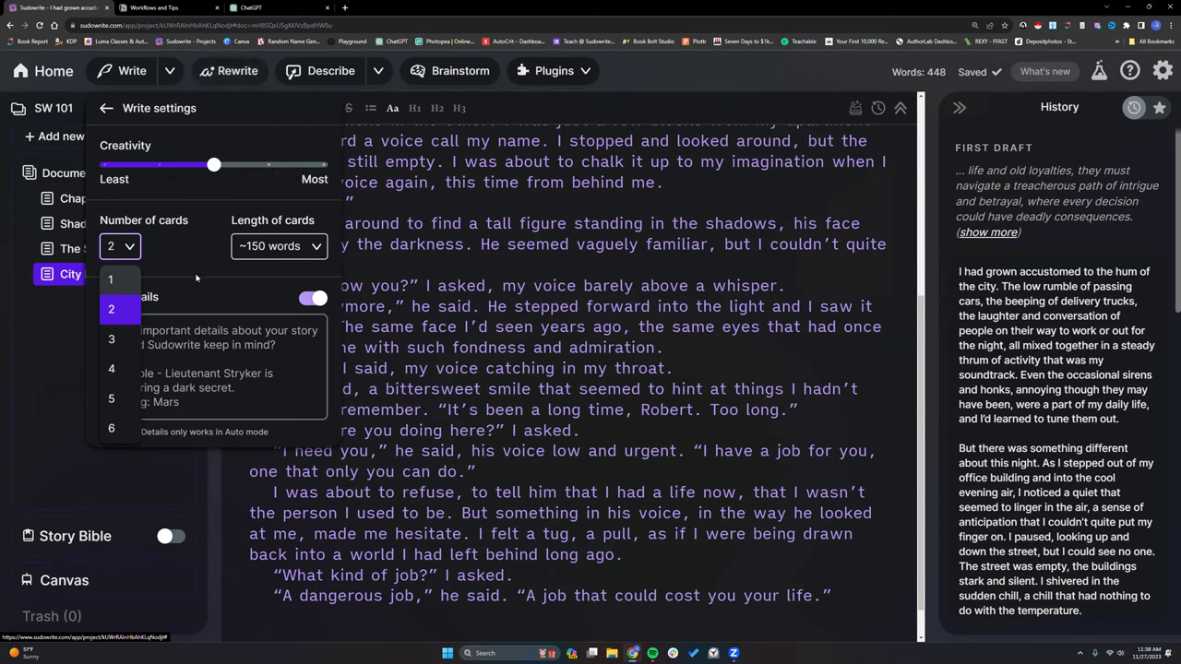
Fill in the Write tool's Key Details with "thriller" and, on a second line, "first-person, present-tense"
left_click(203, 362)
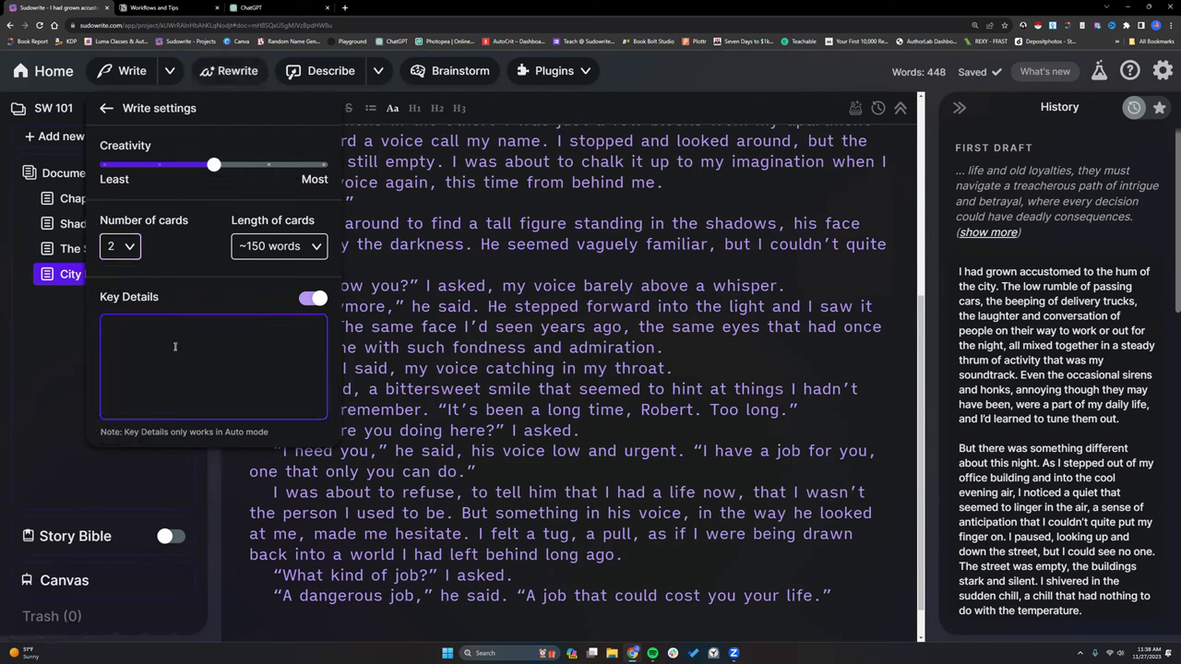
type("thriller ")
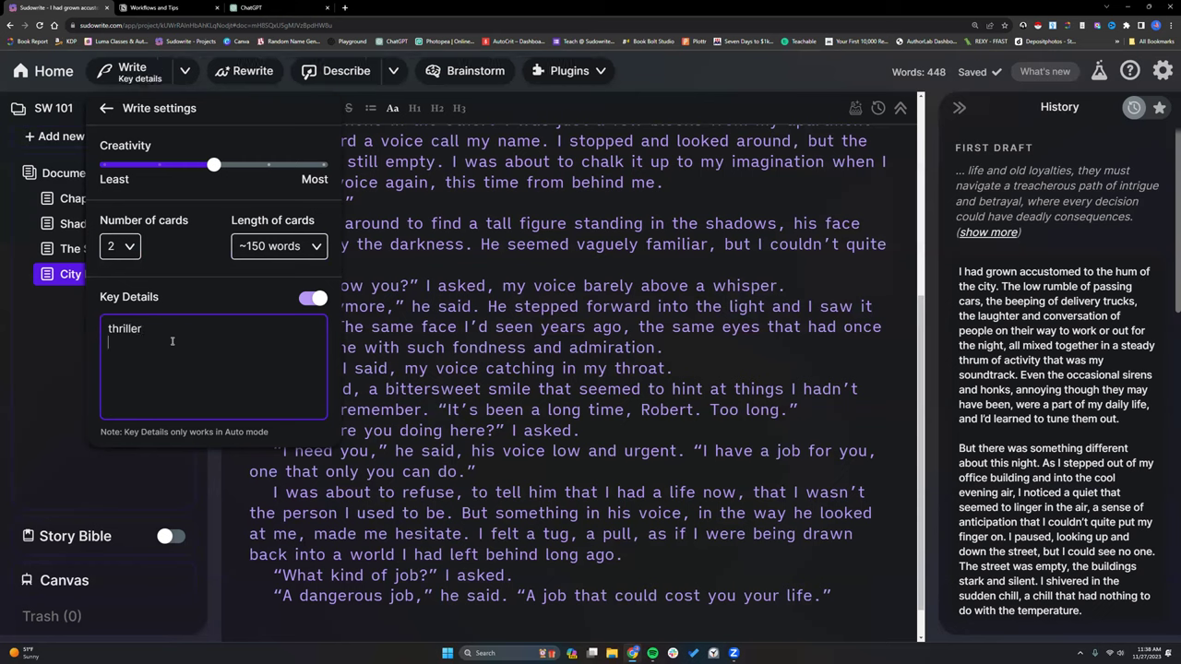
type("first-person, present-tense")
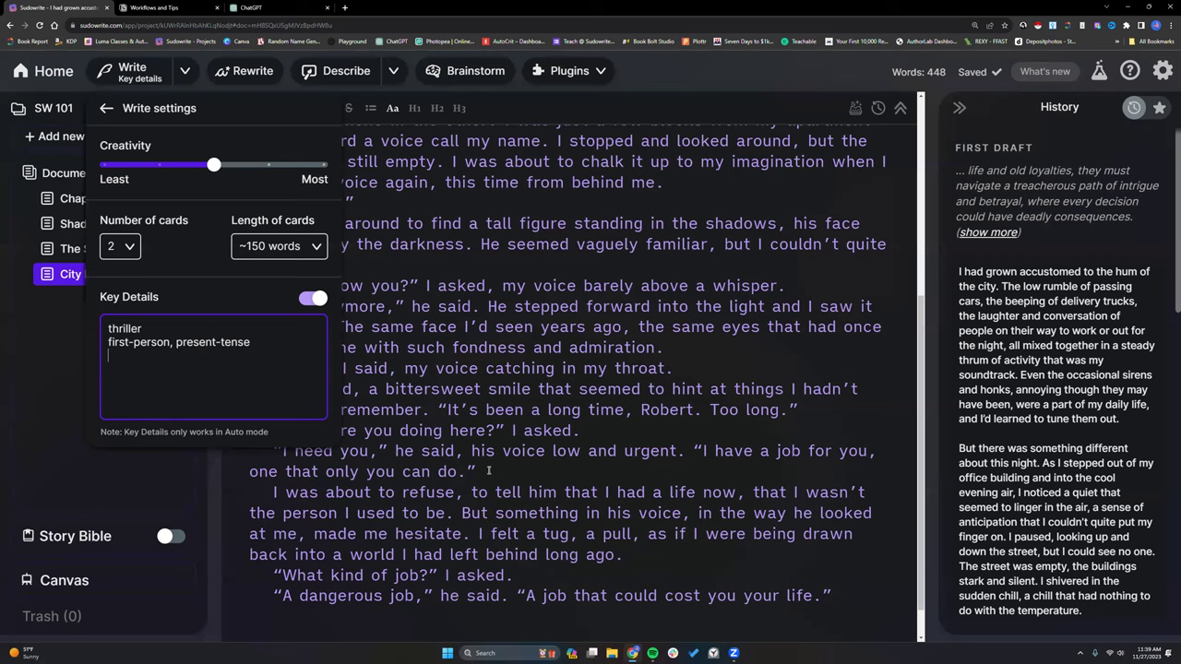
left_click(159, 368)
Leave the Write settings, switch the Write mode to Tone Shift to see its tones, and set it back to Auto
left_click(106, 108)
left_click(187, 228)
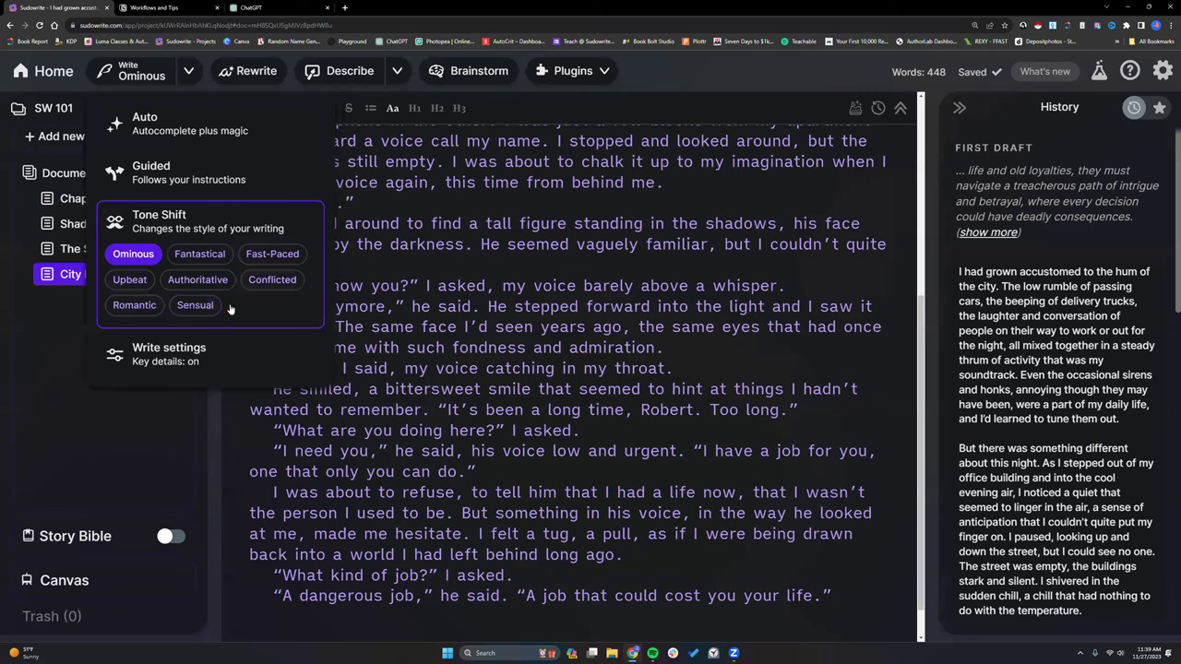
left_click(233, 131)
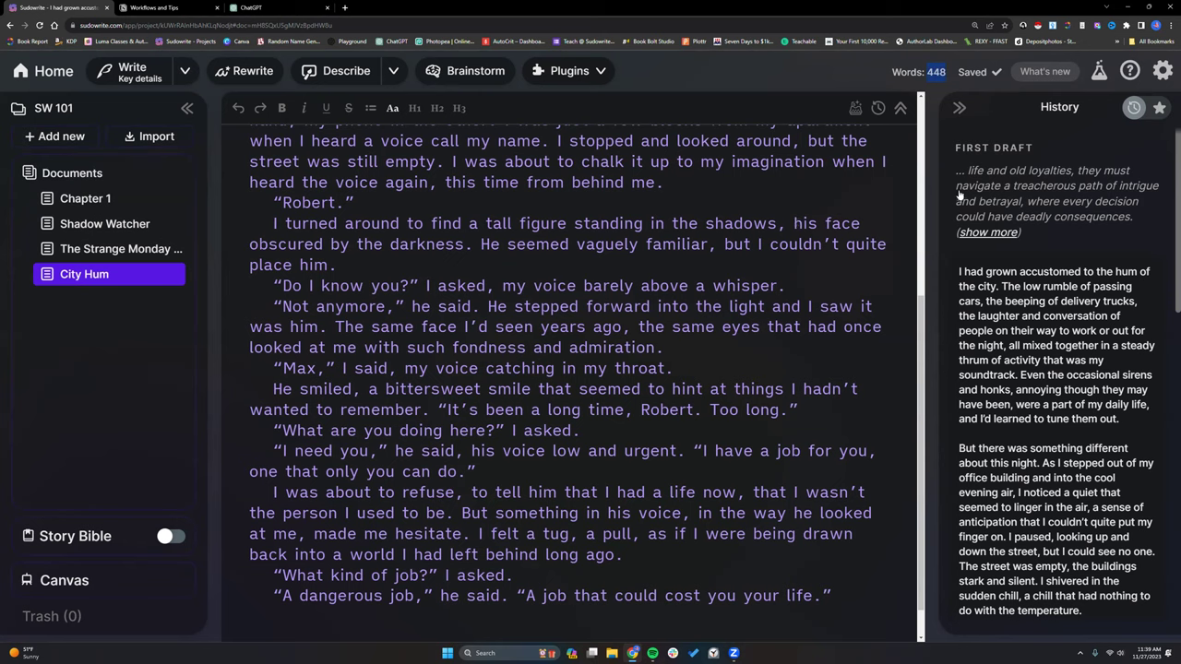
Read the full prompt on the First Draft history card and shorten it again
left_click(988, 233)
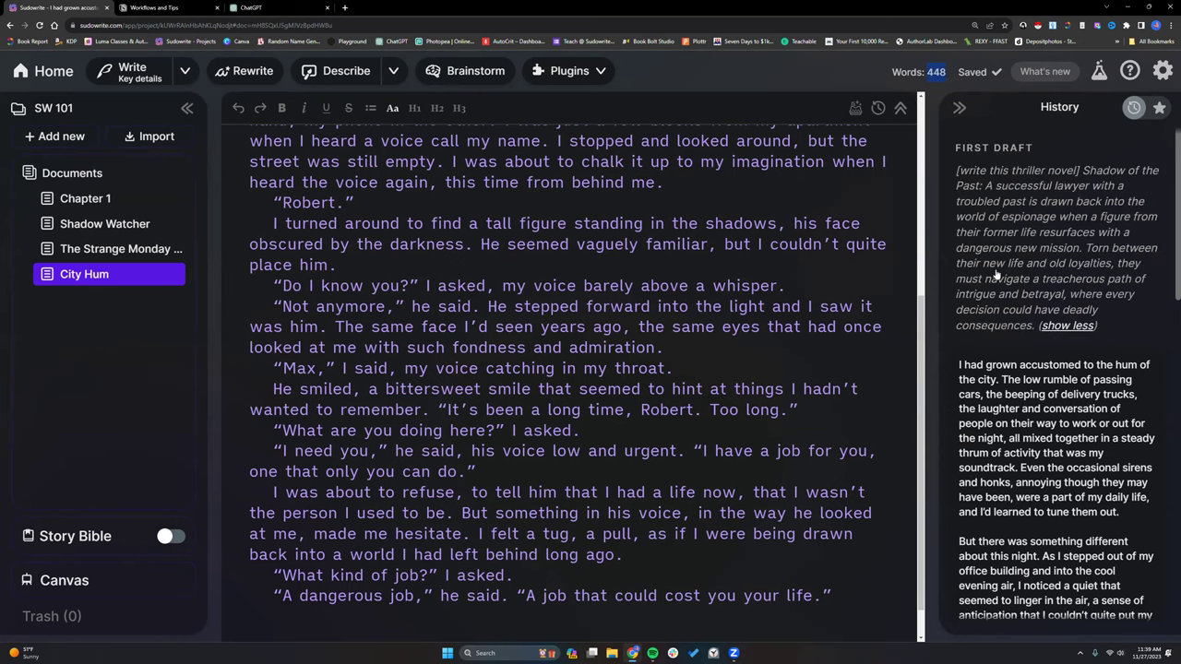
left_click(1046, 328)
Start a new line after the draft's last sentence, recheck the Write settings, and generate Write cards in Auto mode
scroll(626, 514, "down", 1)
left_click(843, 553)
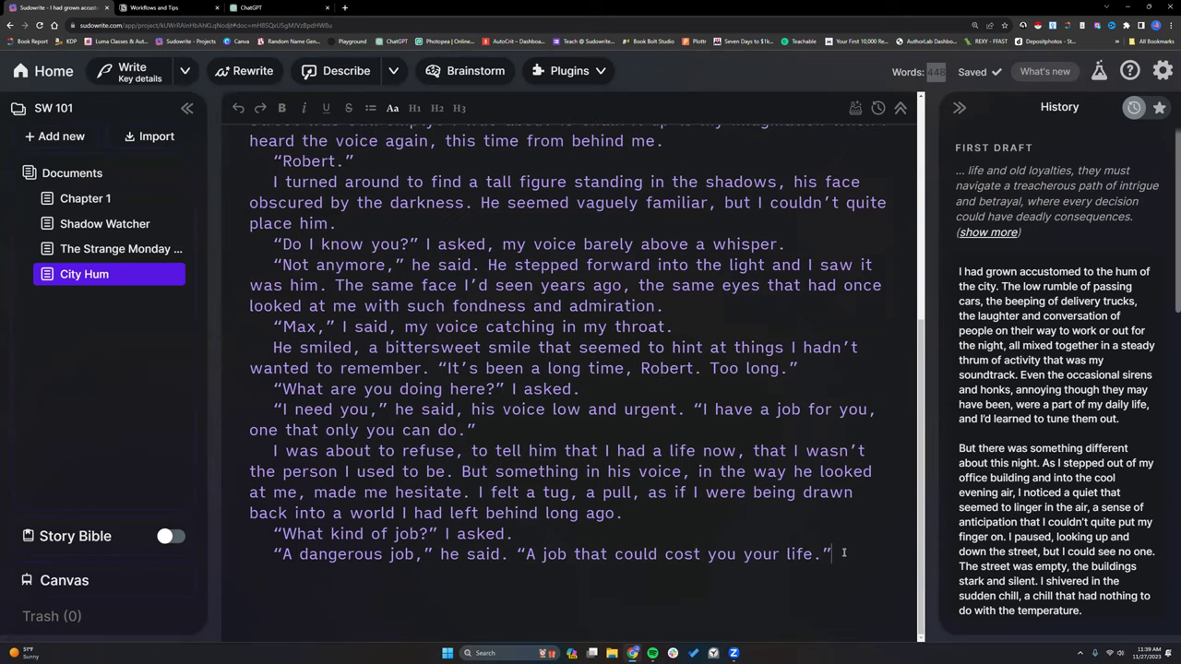
key("Return")
left_click(184, 71)
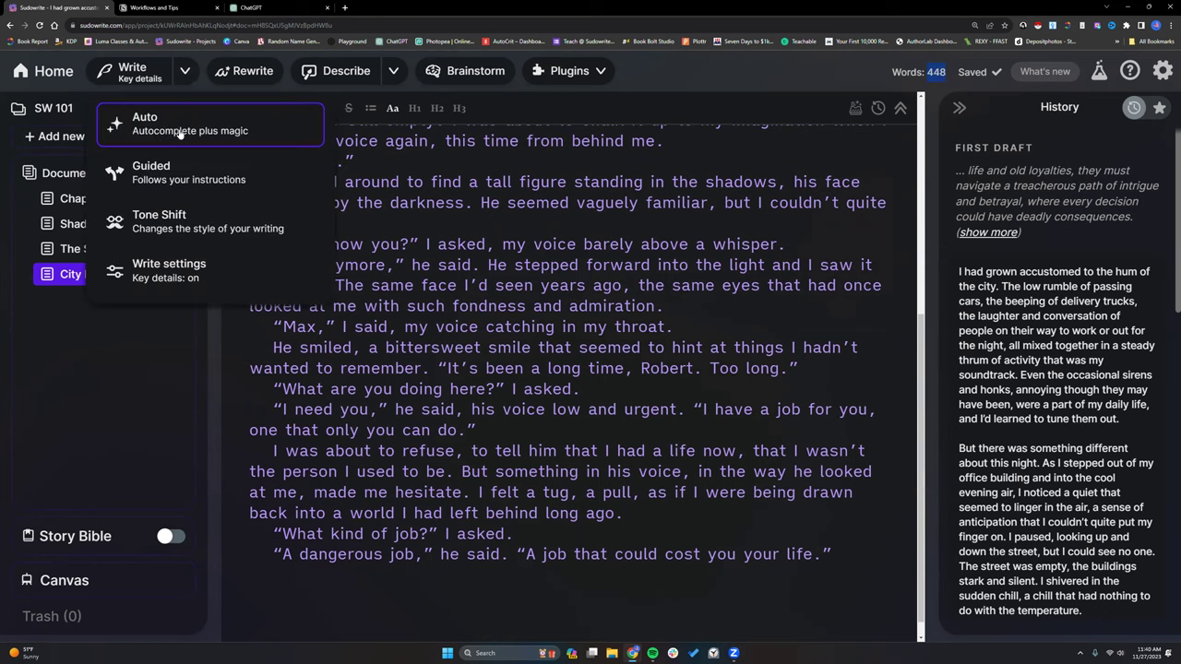
left_click(199, 268)
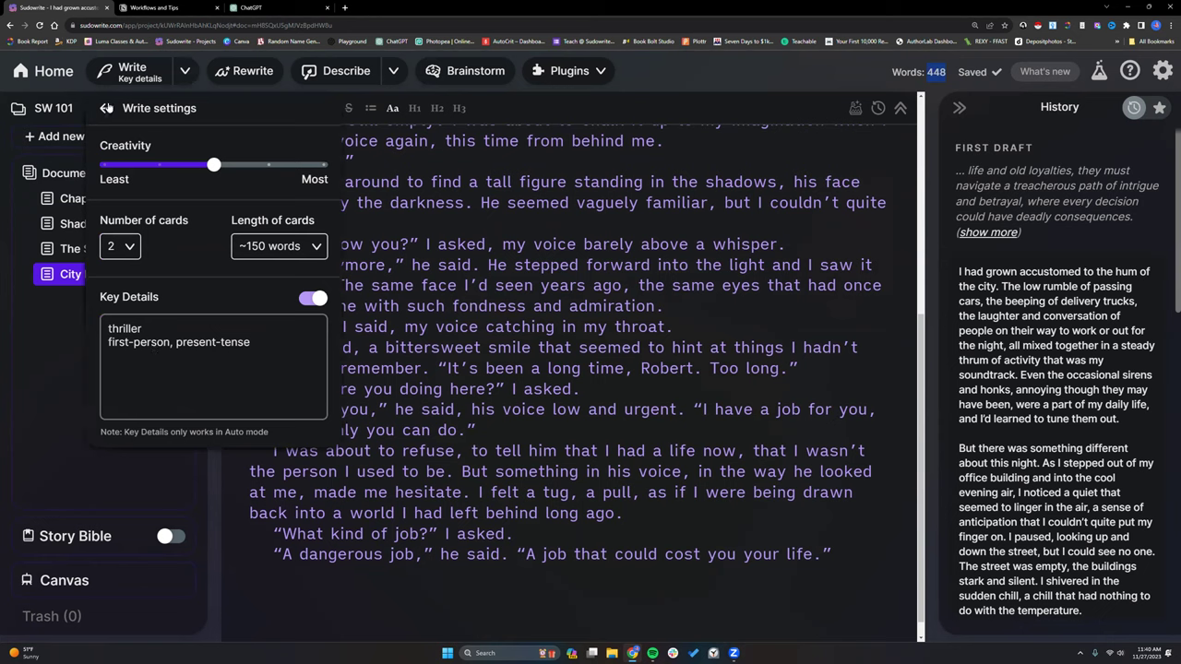
left_click(108, 107)
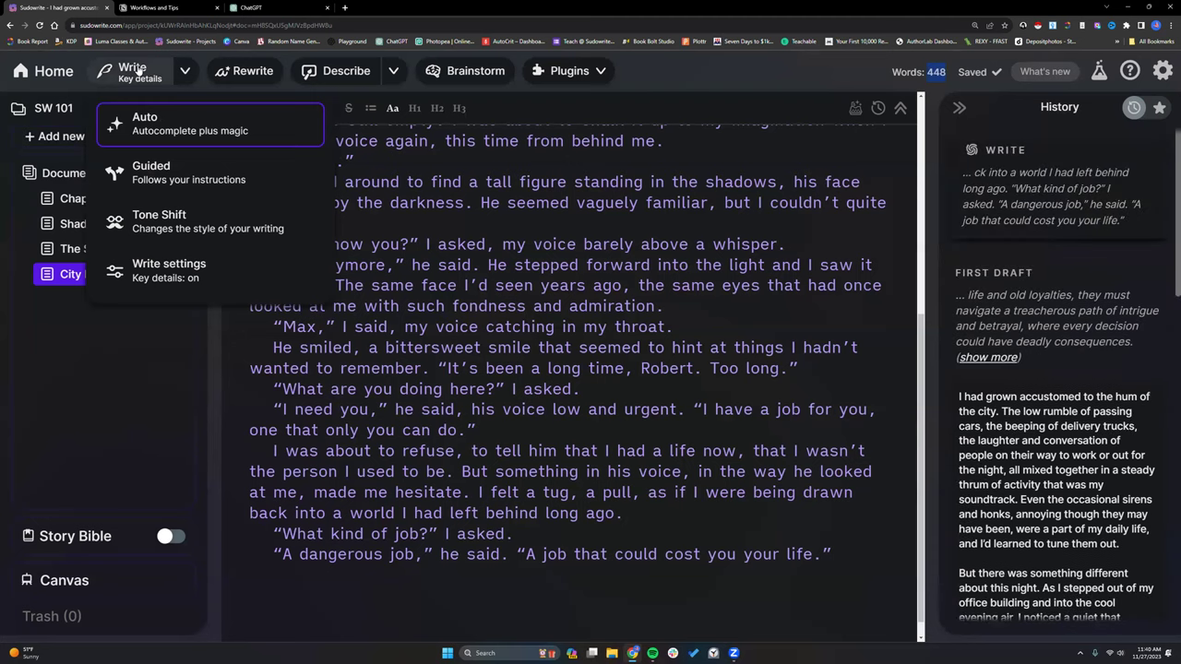
left_click(447, 143)
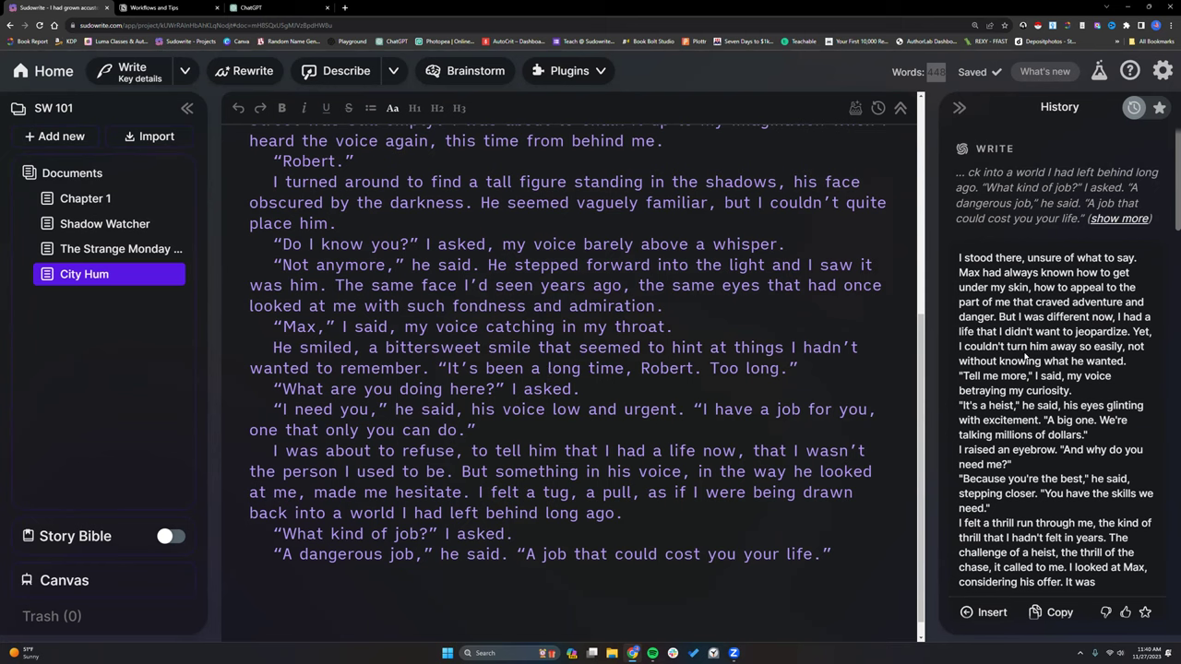
Widen the History panel to about half the page, skim both Write cards, and narrow the panel to a medium width
scroll(1025, 358, "down", 1)
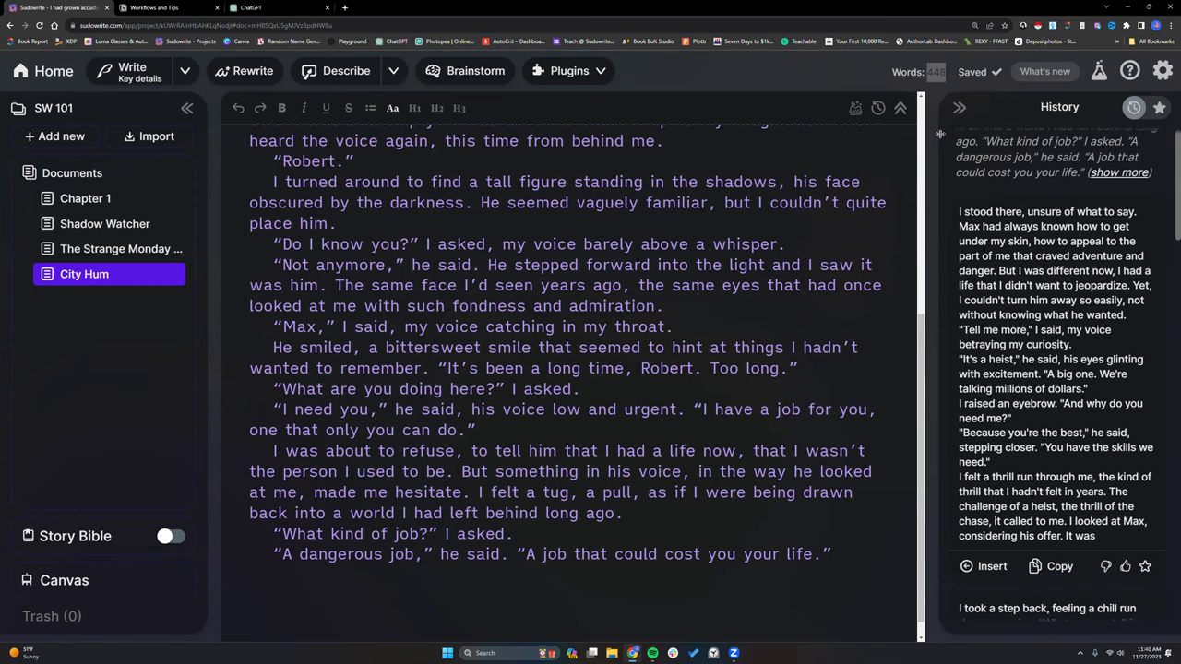
left_click_drag(939, 134, 780, 259)
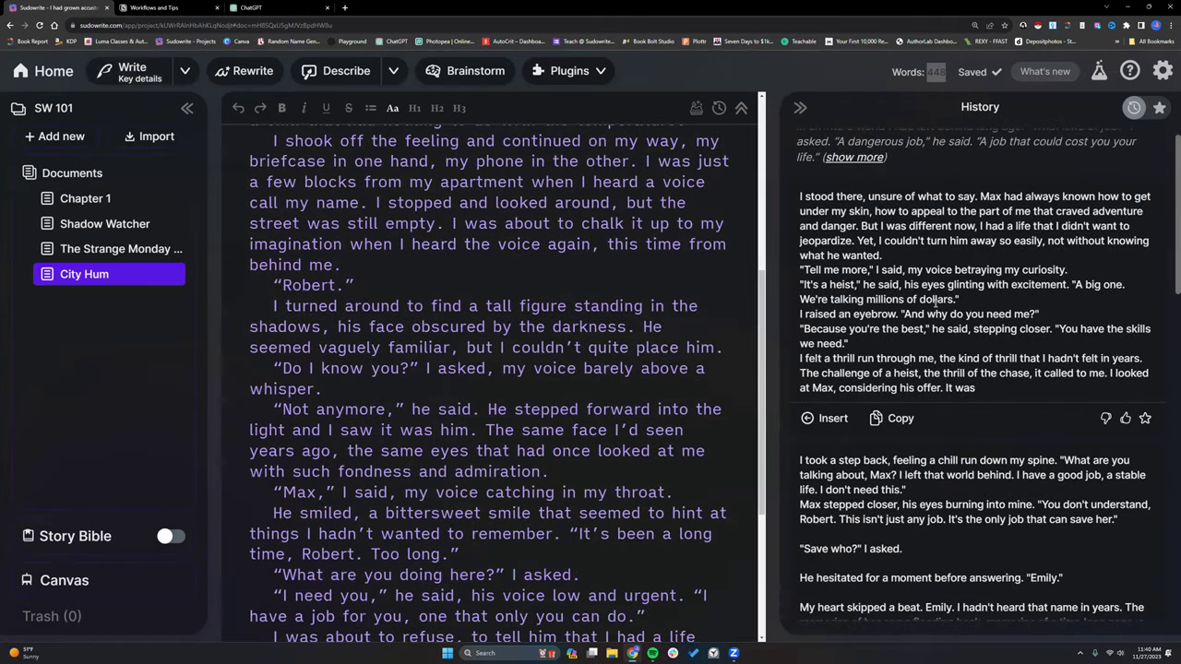
scroll(906, 269, "up", 1)
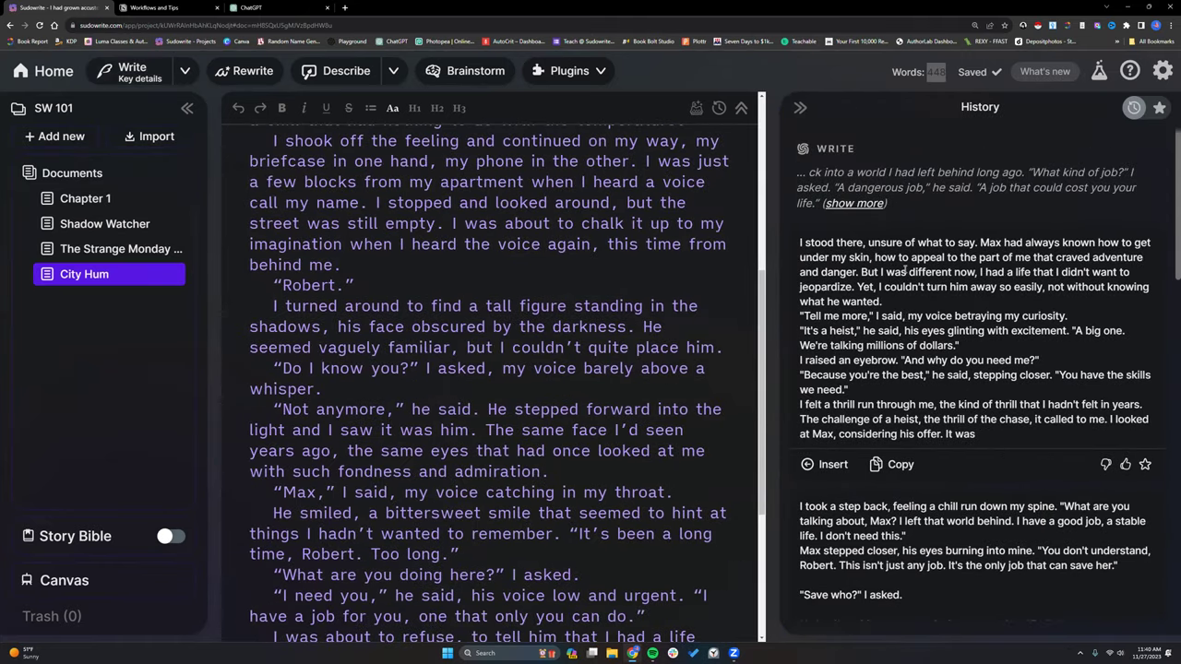
scroll(891, 269, "down", 5)
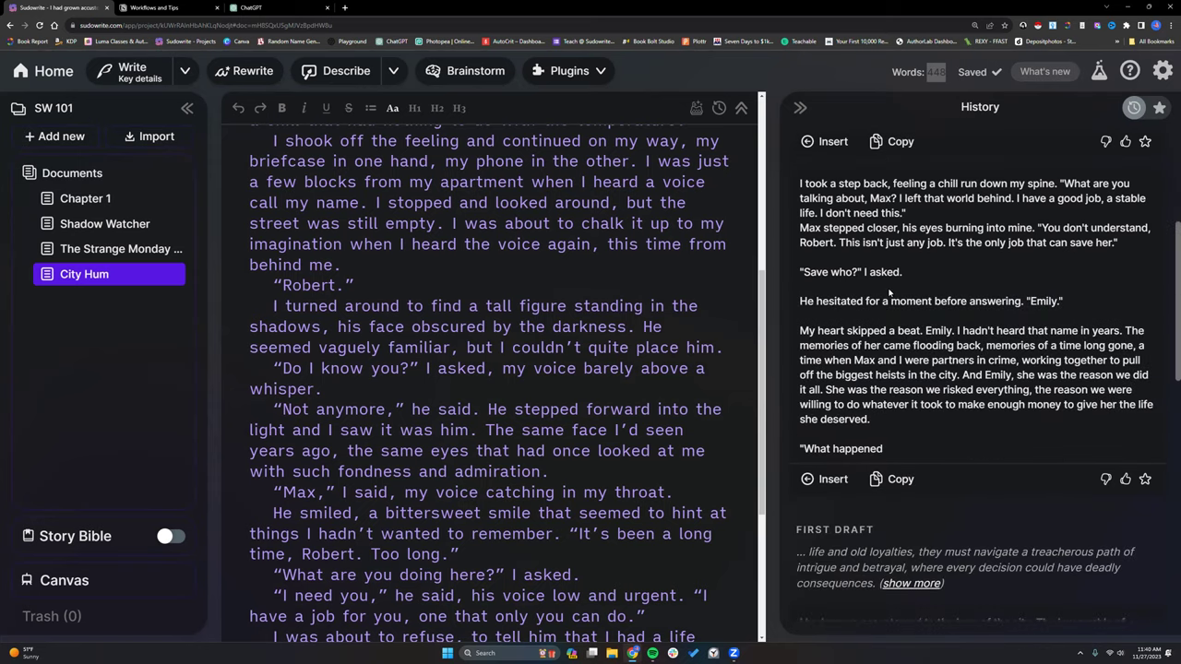
scroll(890, 292, "up", 5)
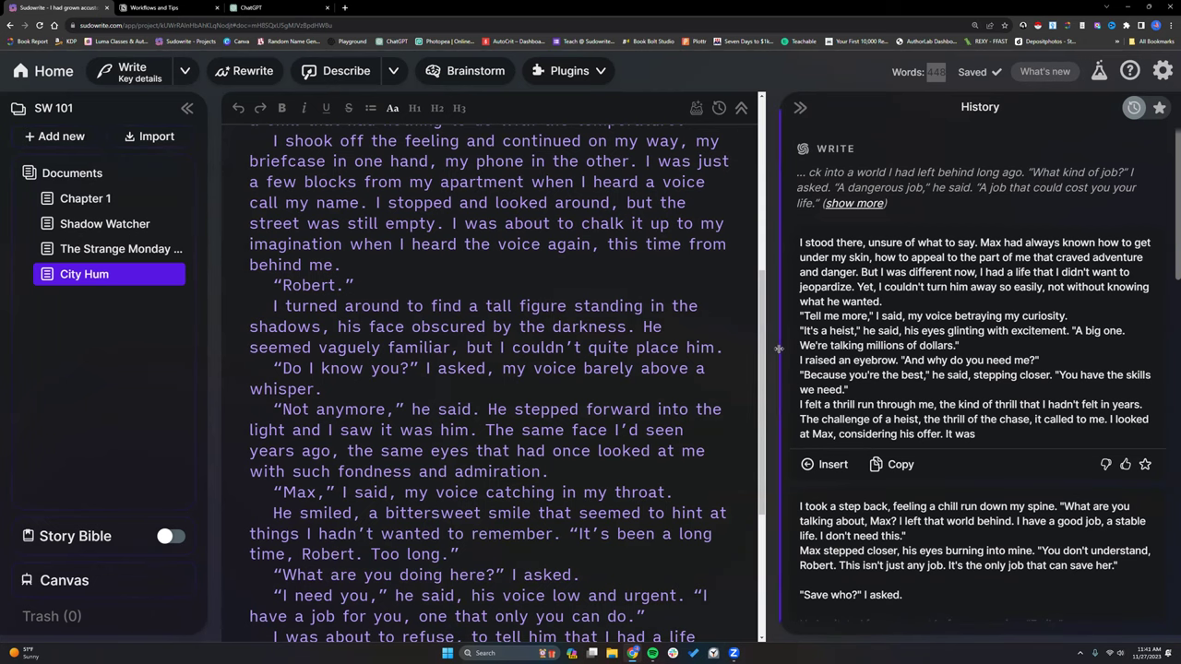
left_click_drag(778, 349, 887, 345)
Compare the two generated Write continuations in the History panel
scroll(966, 344, "down", 5)
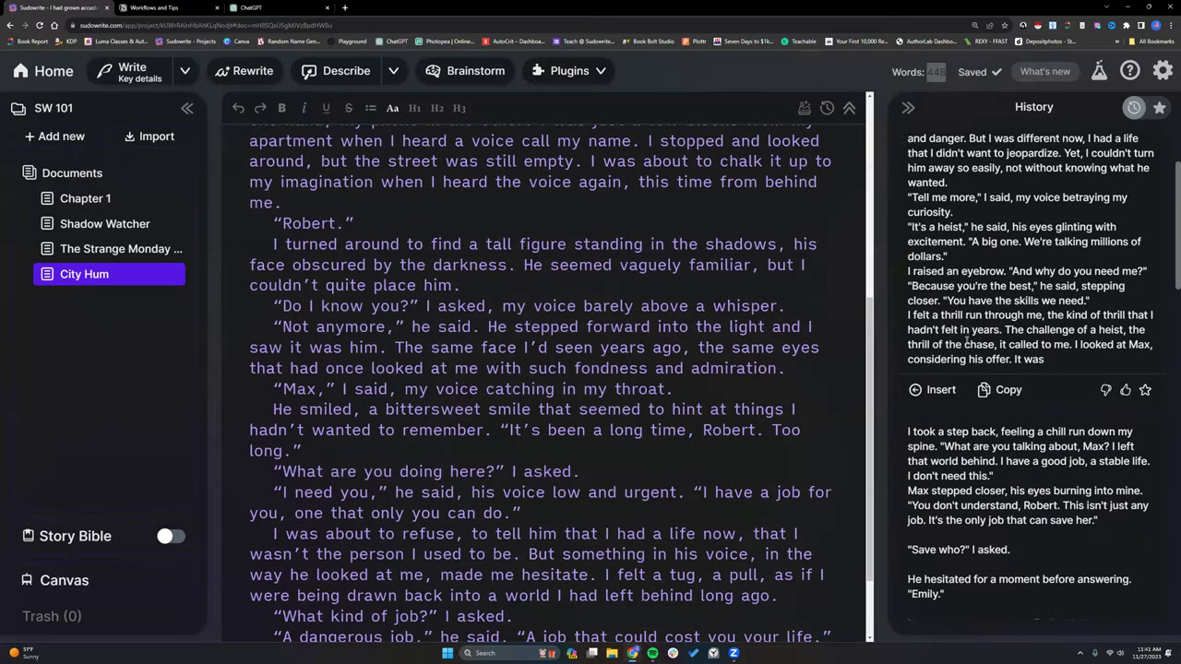
scroll(967, 344, "down", 1)
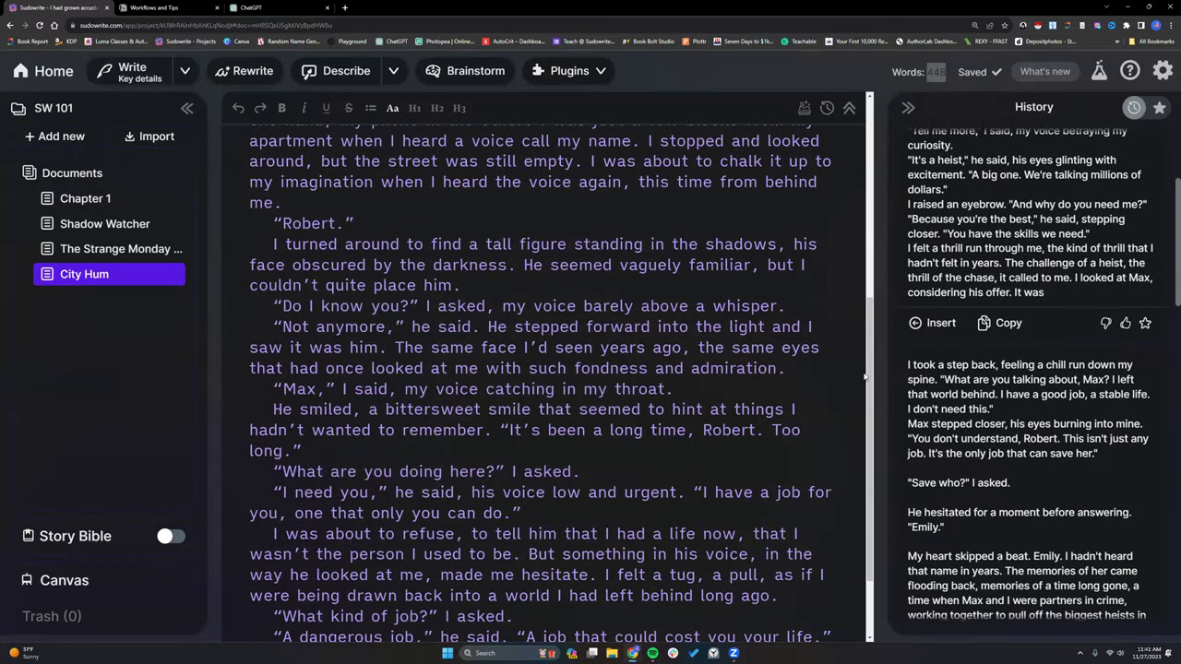
scroll(951, 440, "down", 3)
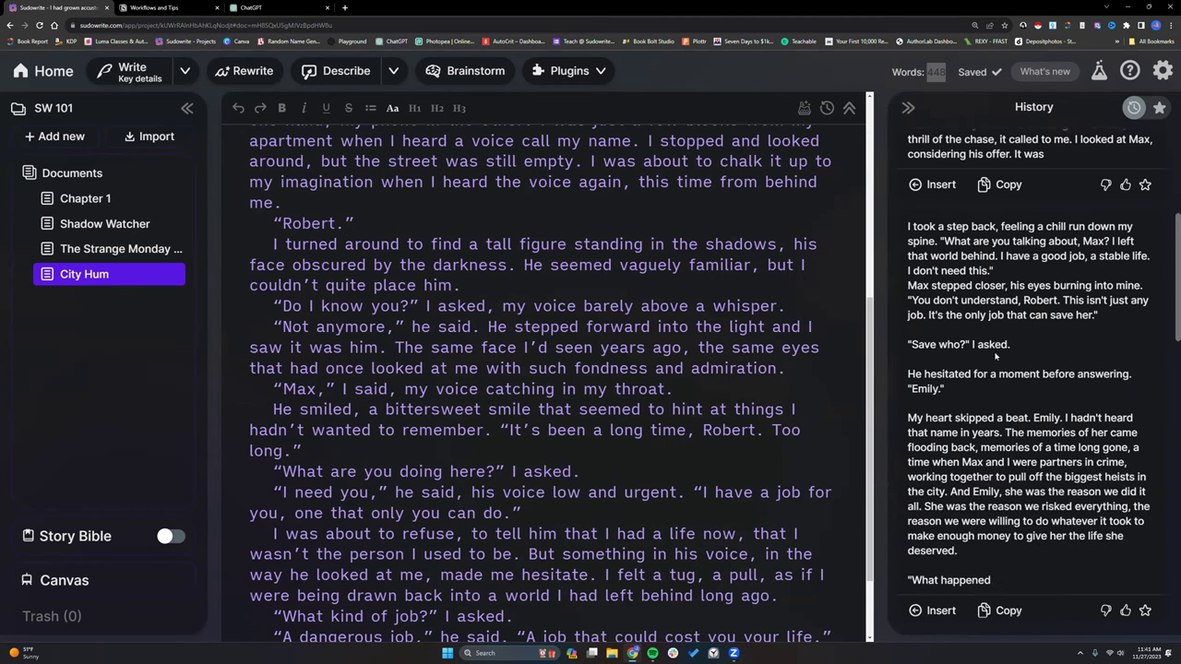
scroll(996, 352, "up", 2)
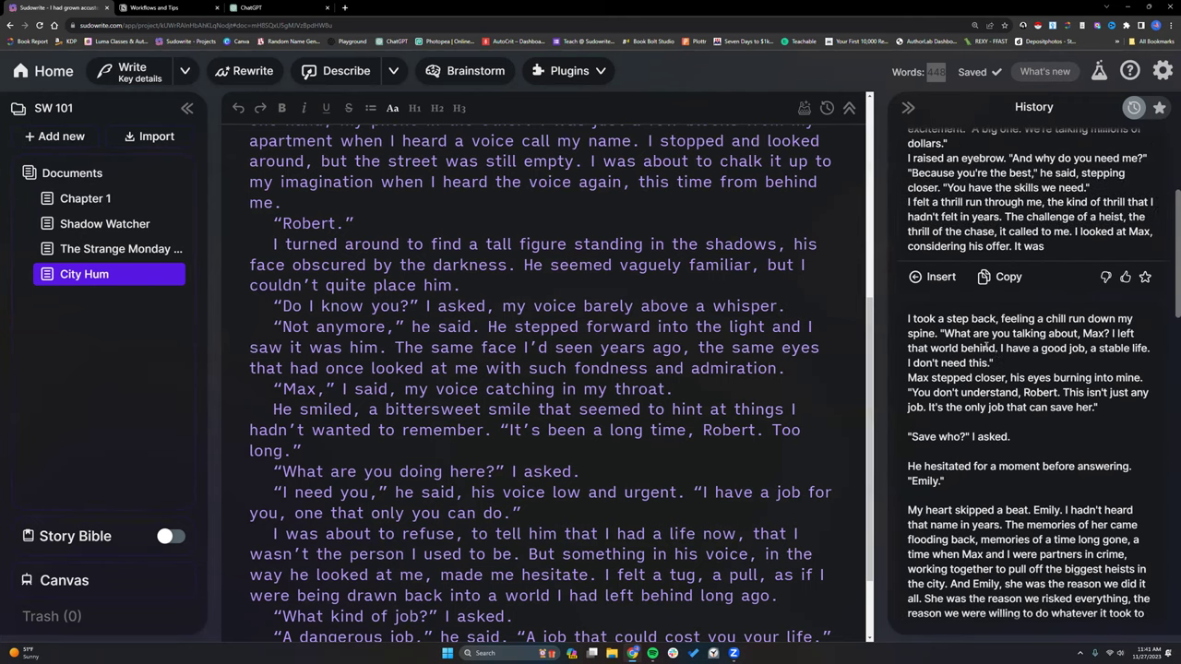
scroll(987, 363, "down", 1)
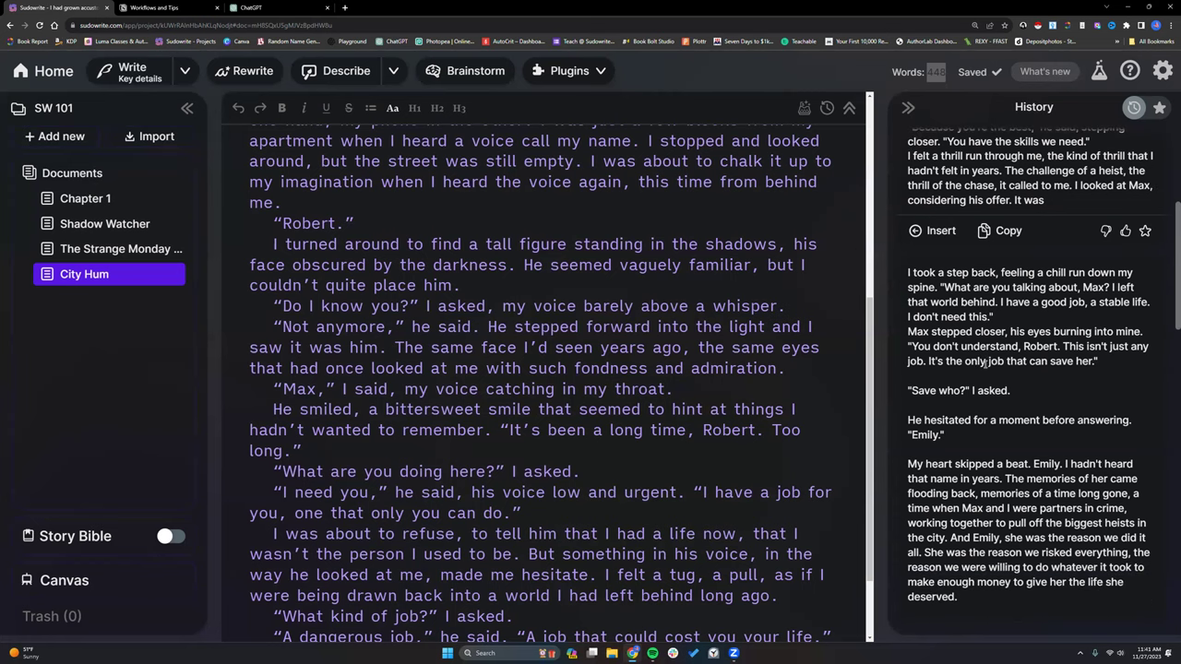
scroll(985, 363, "down", 1)
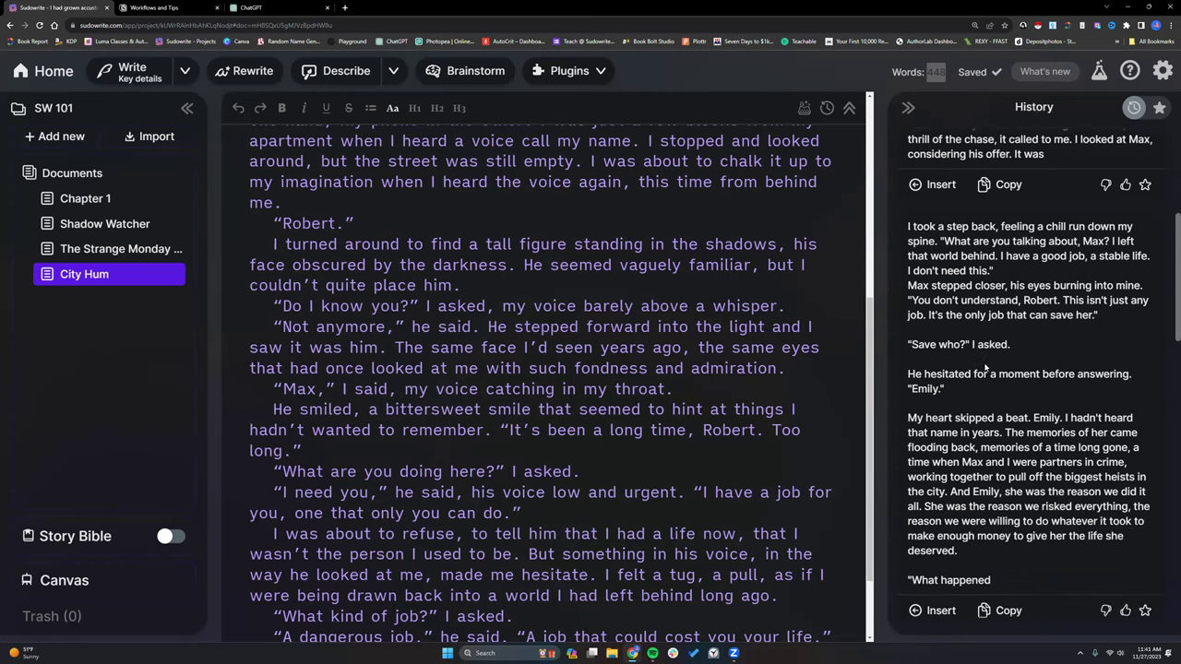
scroll(986, 368, "up", 4)
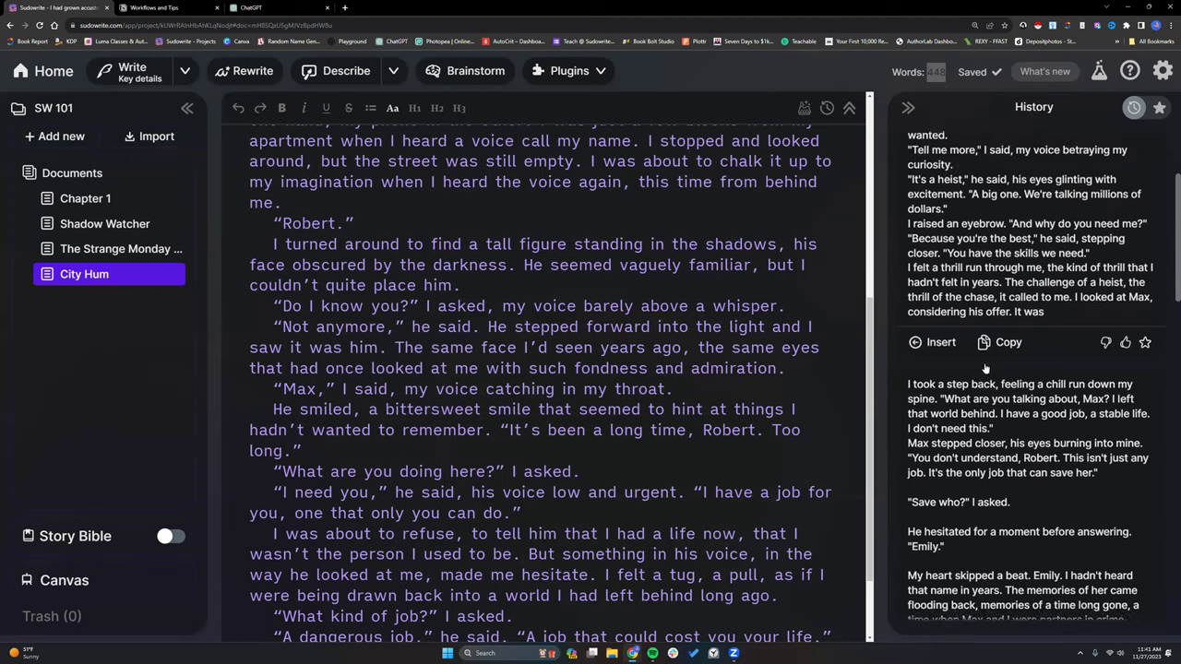
Copy the first Write card's lines from "Tell me more" to "millions of dollars" onto the end of the draft, and delete them there
left_click(983, 368)
scroll(683, 545, "down", 2)
left_click(726, 585)
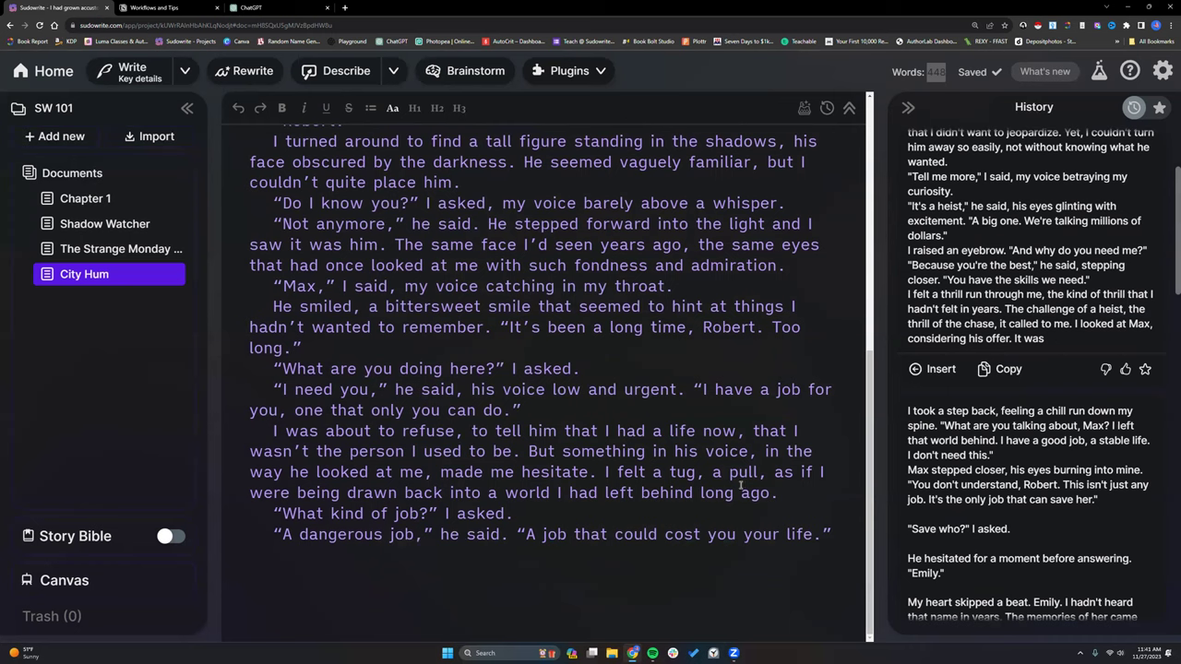
scroll(1026, 339, "up", 2)
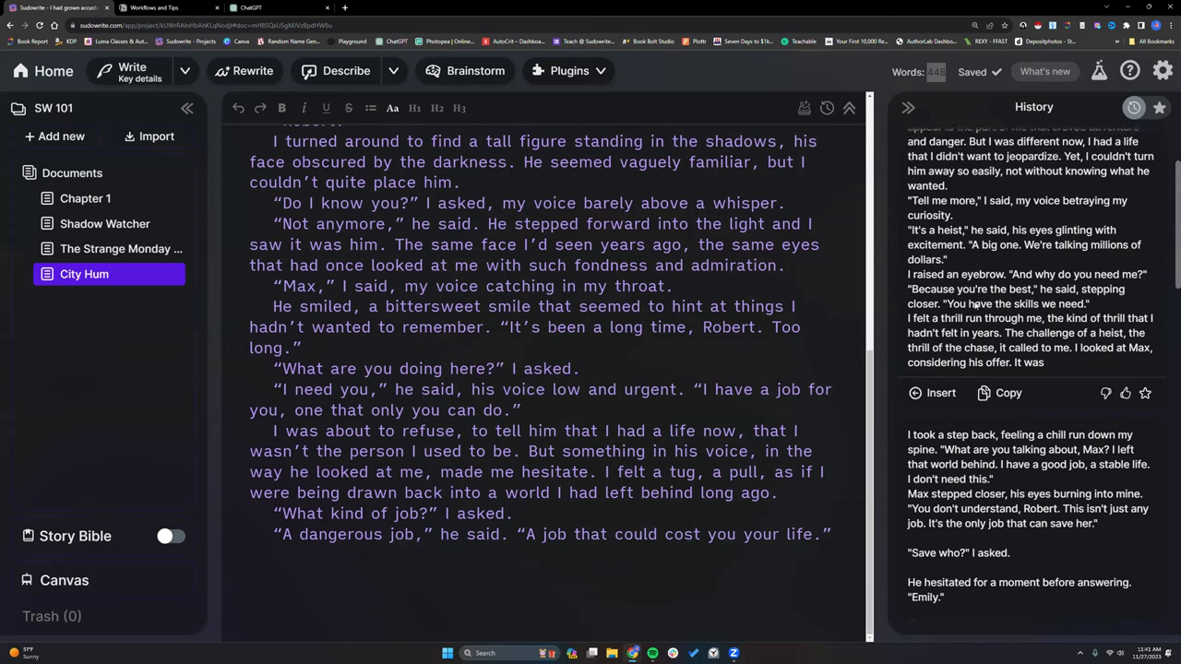
left_click_drag(908, 268, 363, 555)
right_click(363, 555)
left_click(415, 477)
left_click_drag(273, 555, 646, 600)
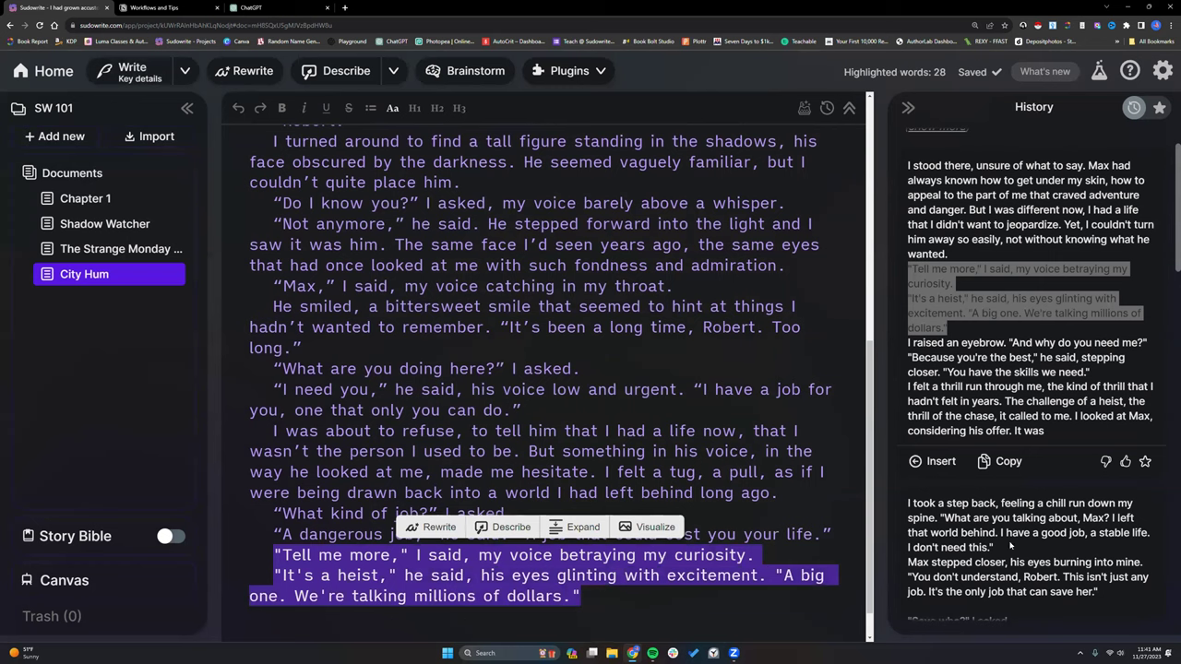
key("BackSpace")
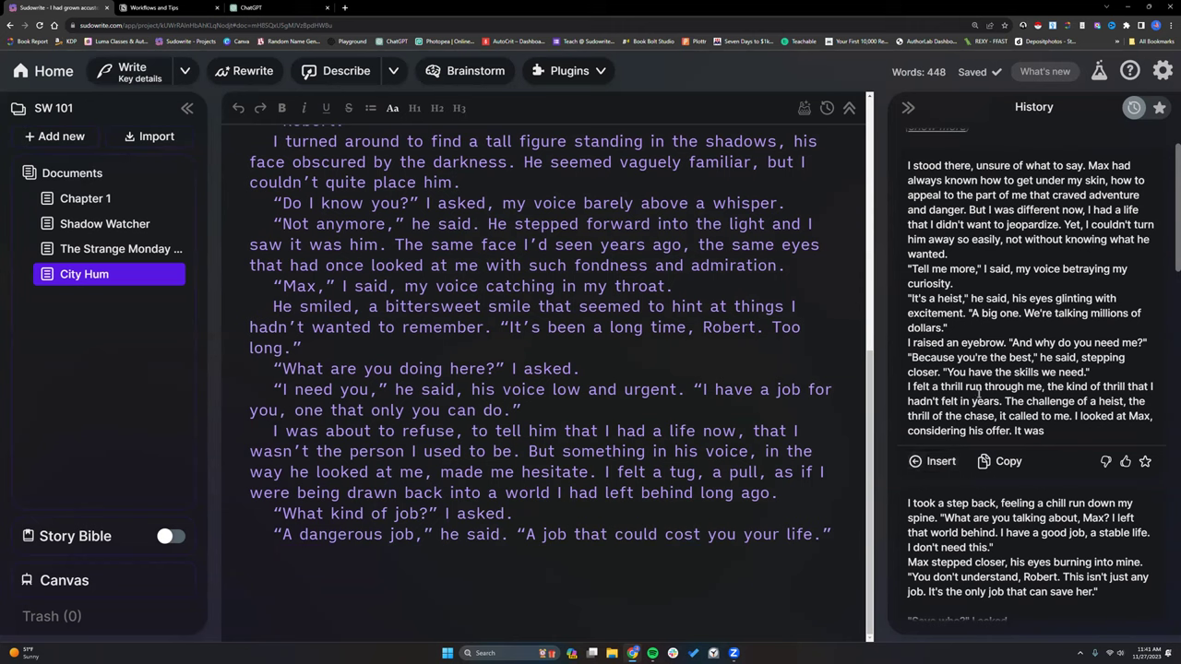
Highlight the draft's ending from "I was about to refuse", deselect it, and start a new line after the last sentence
left_click_drag(846, 531, 271, 431)
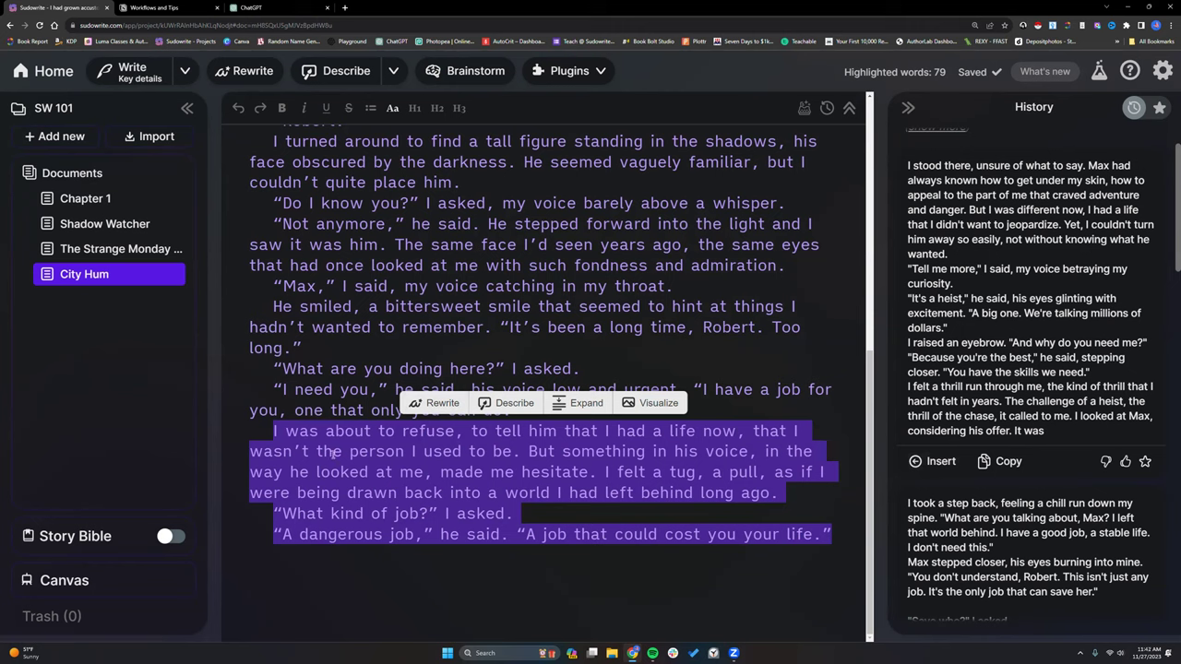
left_click(838, 536)
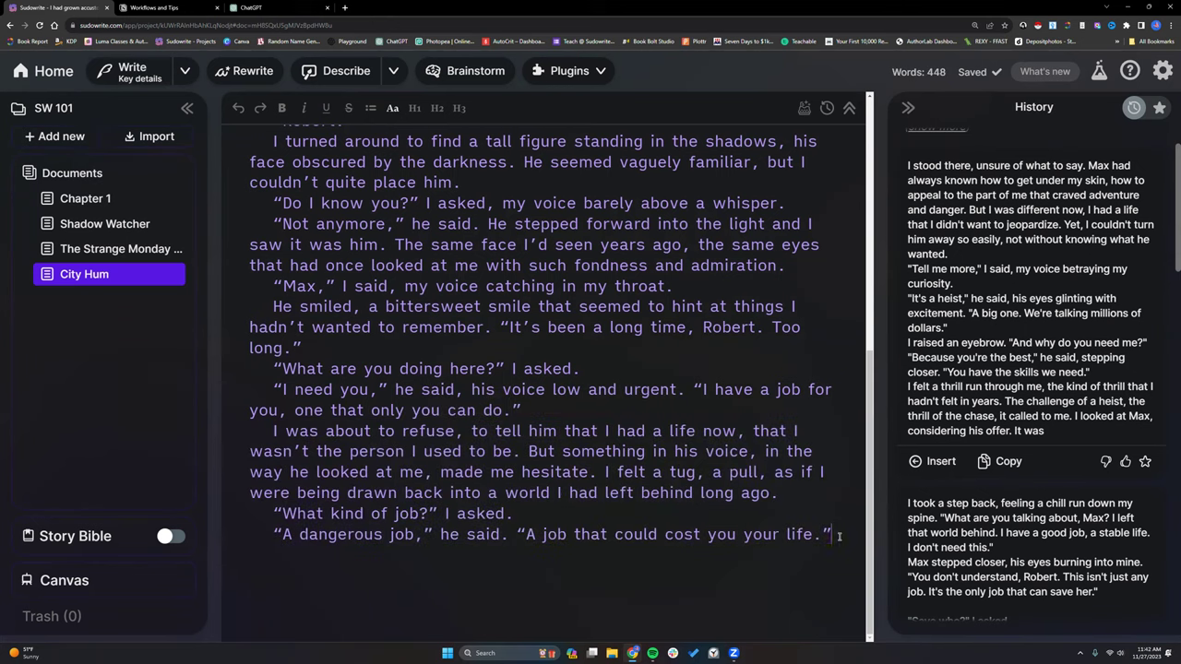
key("Return")
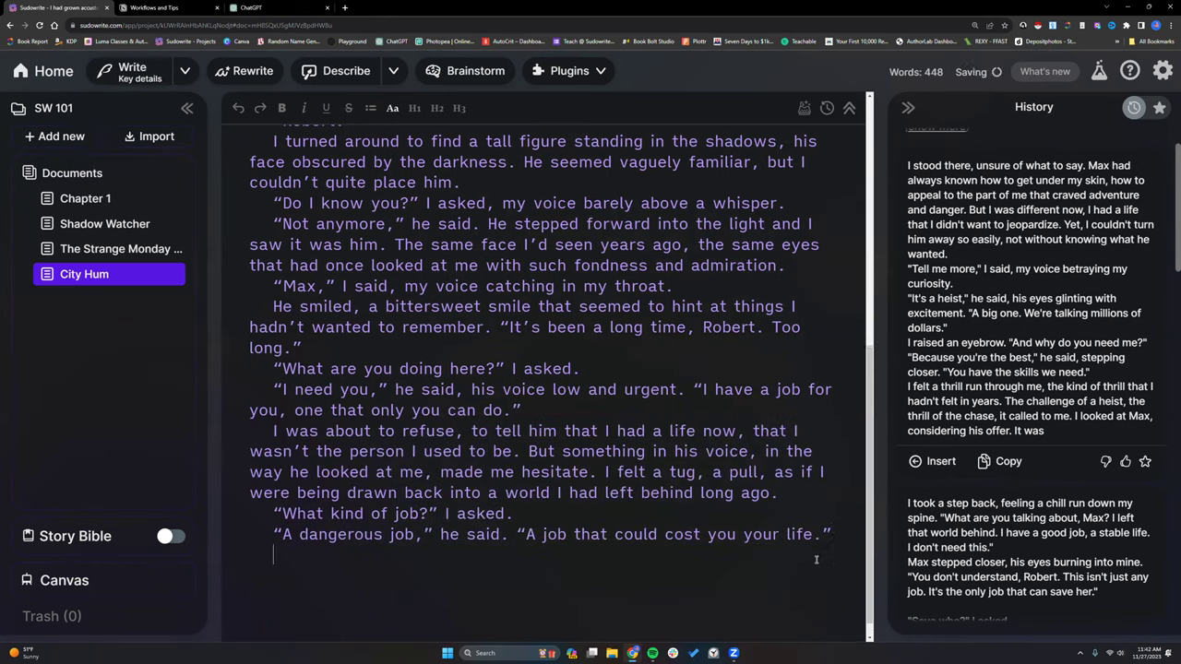
Insert the first Write card's continuation at the end of the draft and highlight that card's text for comparison
left_click(936, 462)
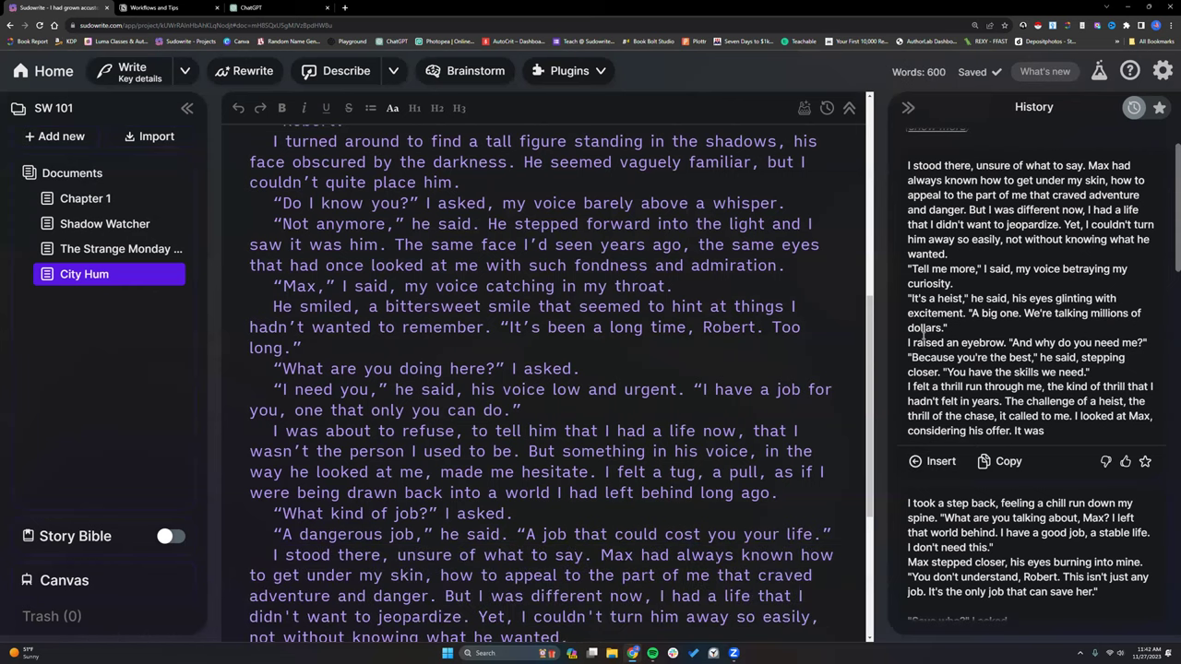
scroll(914, 221, "up", 1)
left_click_drag(907, 210, 1077, 484)
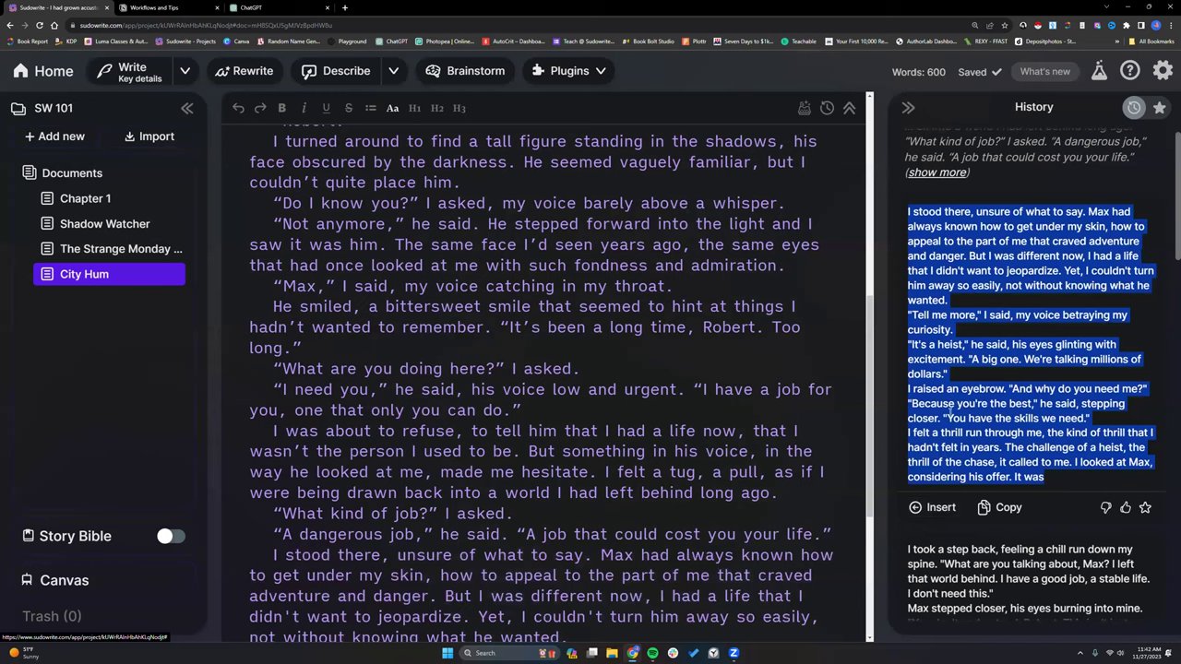
scroll(965, 382, "down", 1)
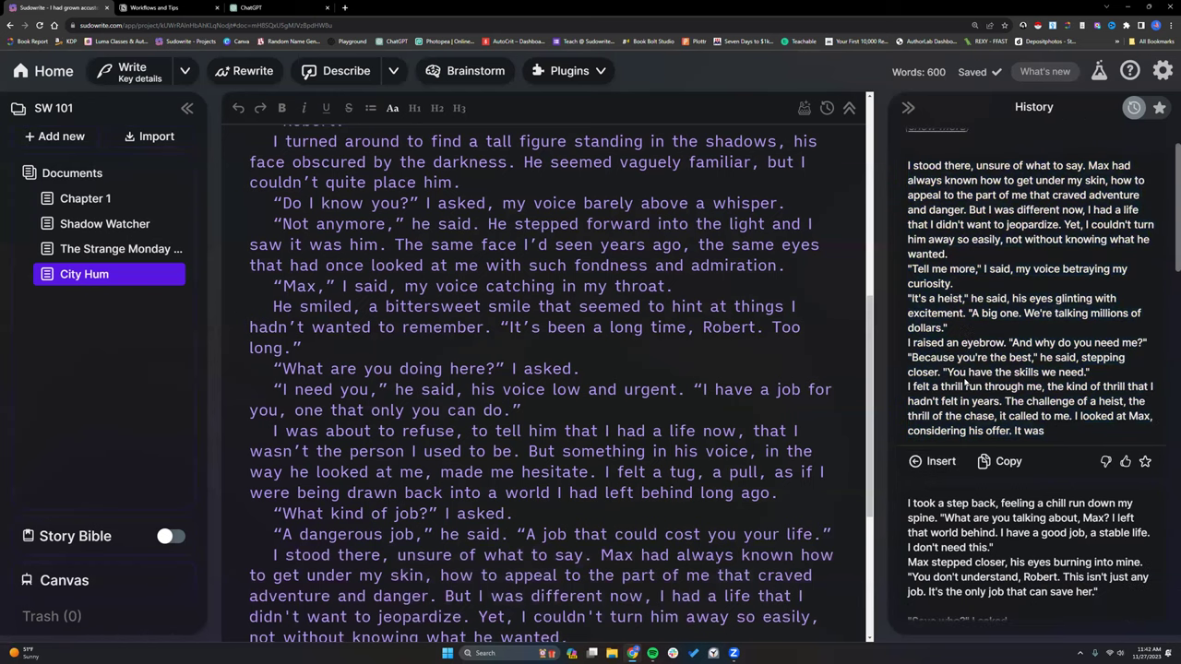
left_click_drag(905, 164, 1073, 414)
left_click(1072, 426)
scroll(548, 469, "down", 3)
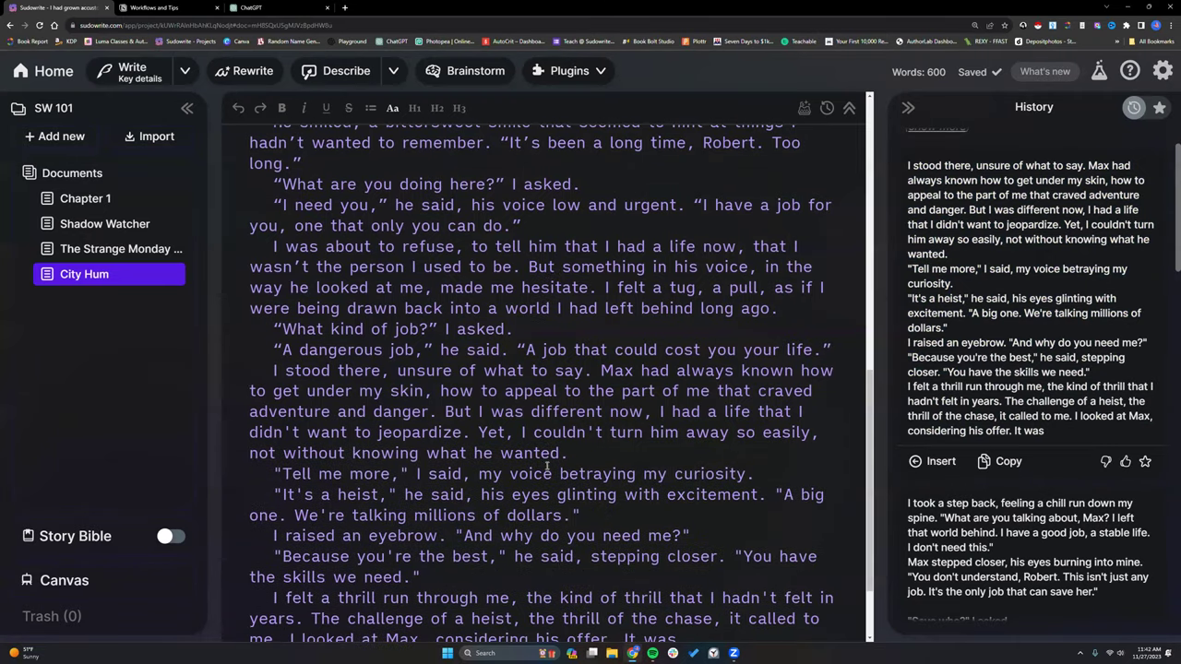
Add a blank line before "I stood there" and delete the inserted passage's last paragraph, from "I felt a thrill" to "It was"
left_click(843, 259)
key("Return")
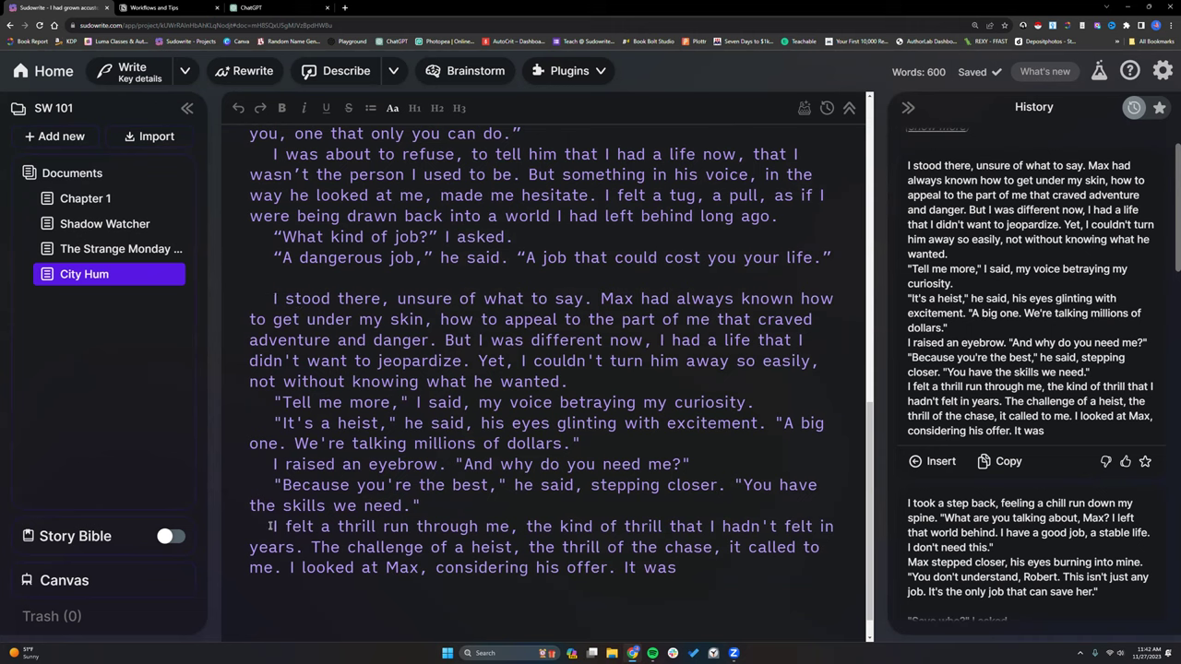
left_click_drag(270, 526, 683, 572)
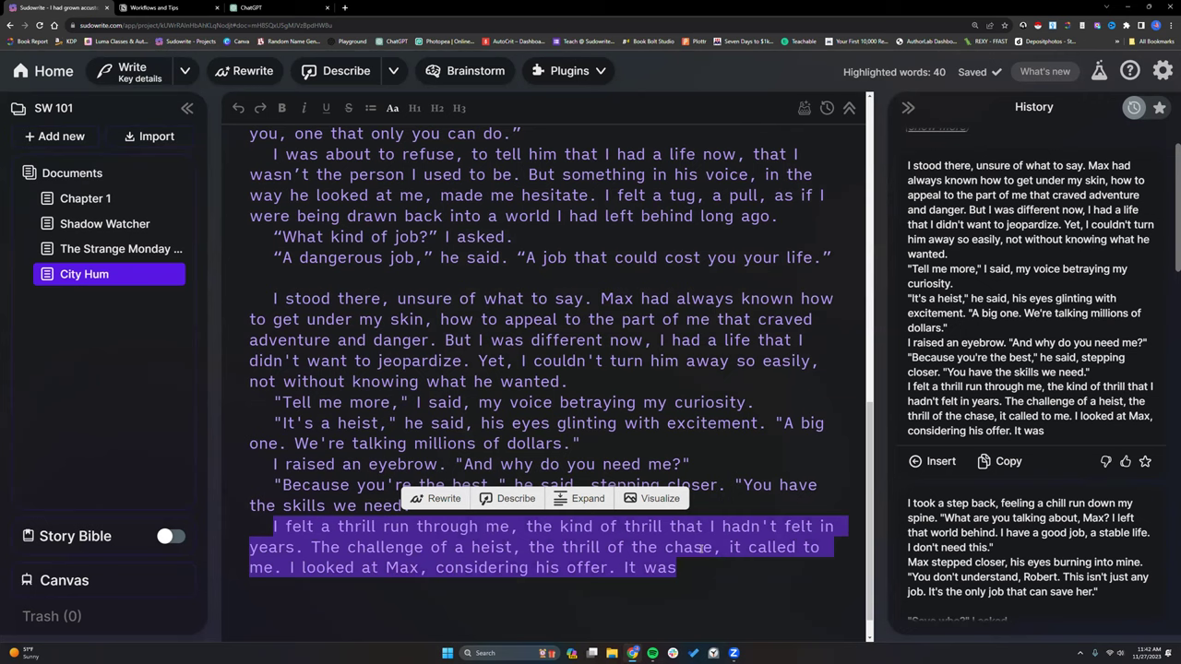
key("BackSpace")
Insert the second Write card's continuation after "You have the skills we need." and place the cursor after that sentence
scroll(948, 535, "down", 5)
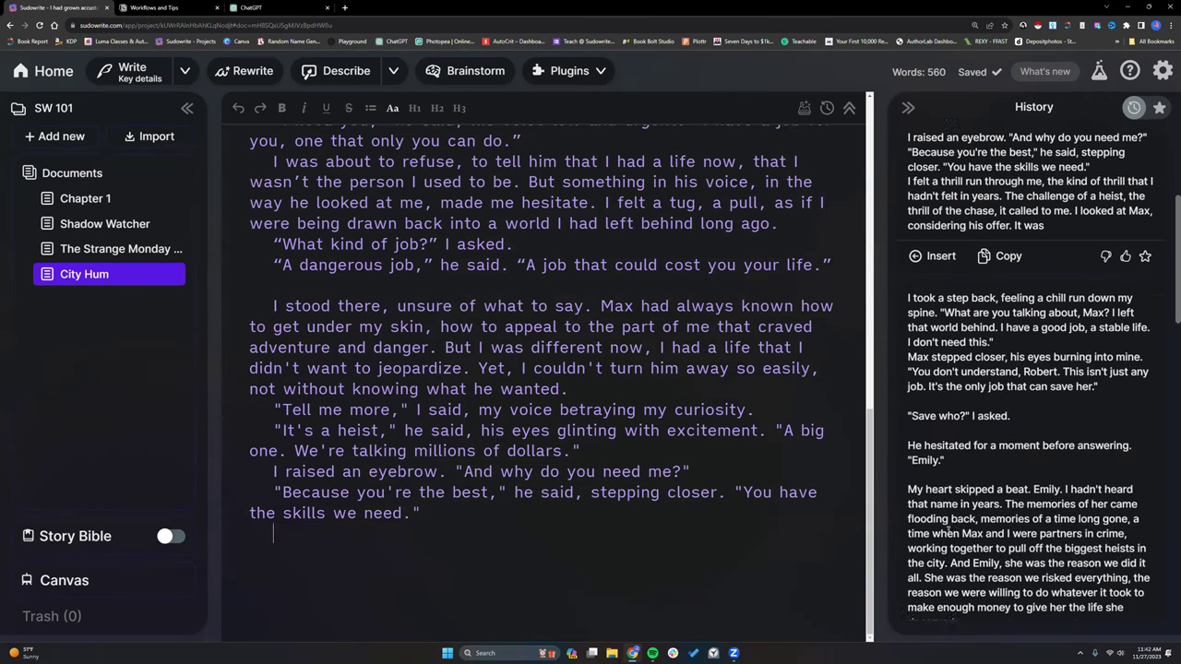
scroll(947, 536, "down", 1)
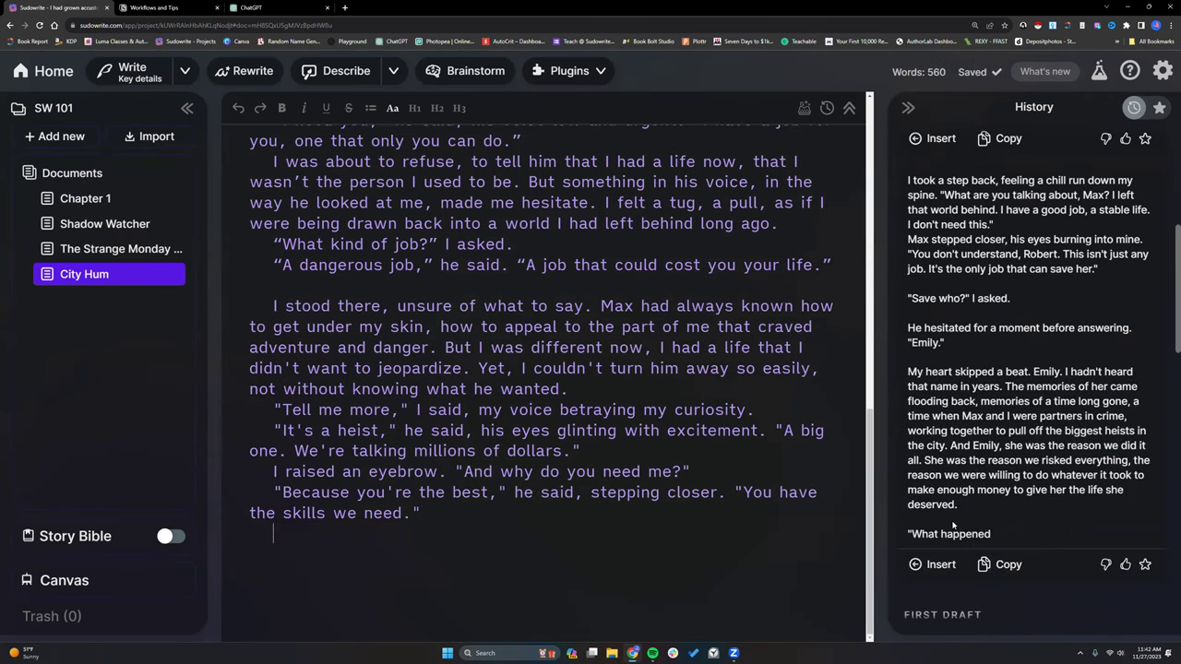
left_click(942, 565)
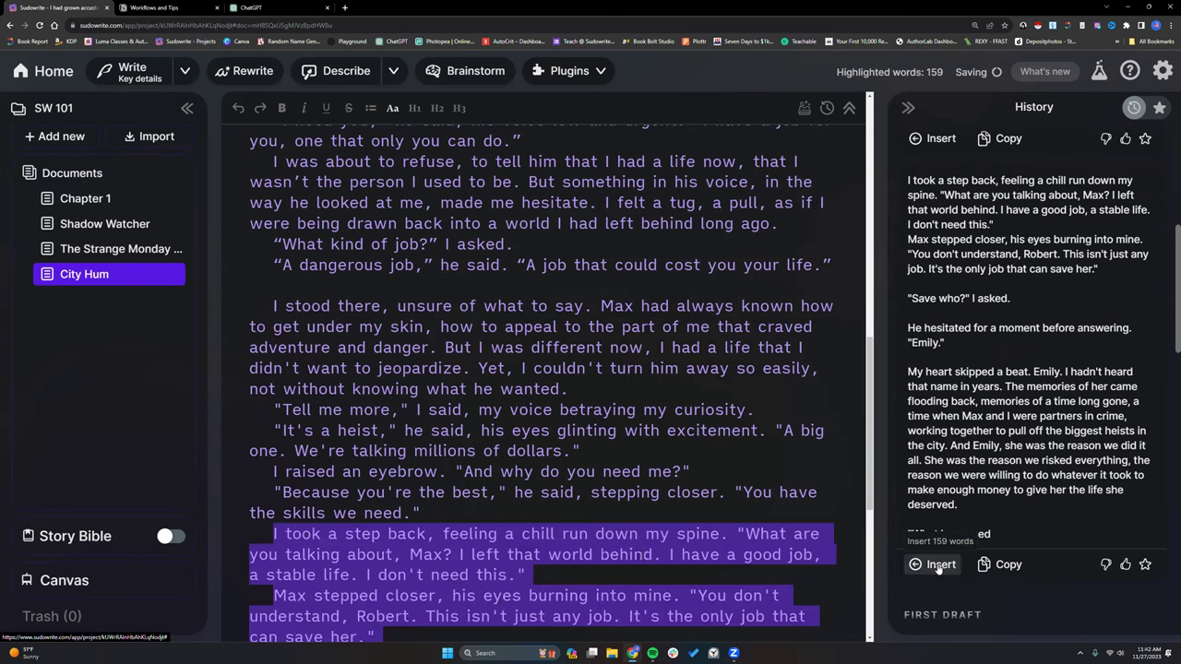
left_click(528, 508)
scroll(533, 493, "down", 2)
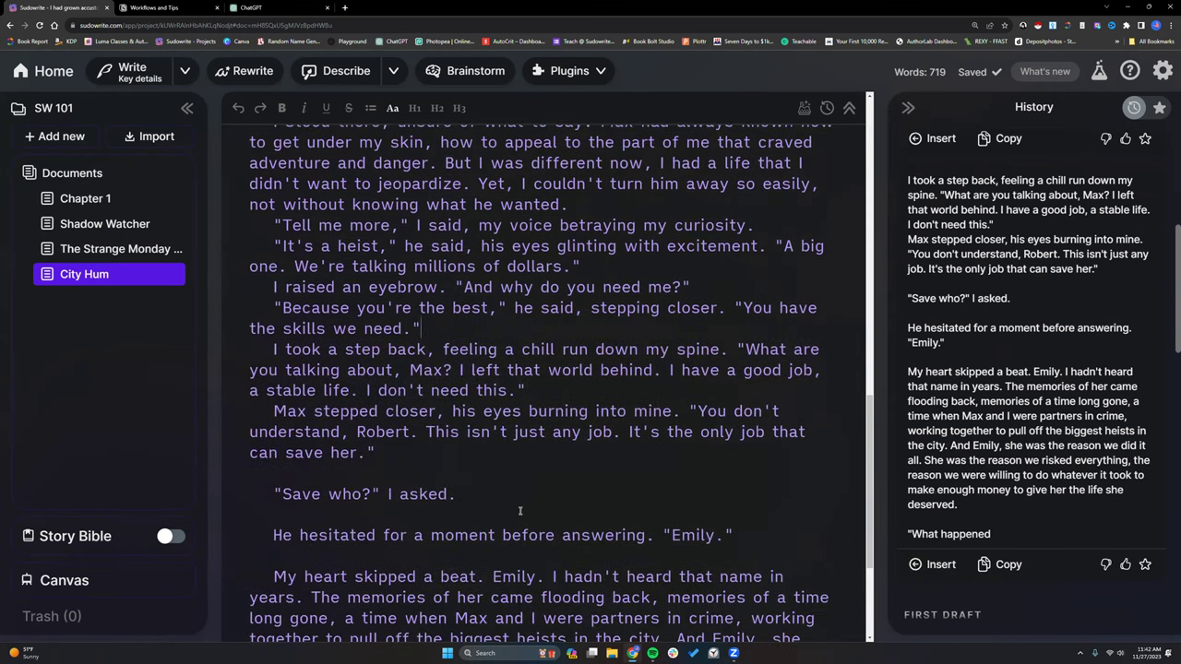
Review the join between the two inserted passages and add a blank line before "I took a step back"
scroll(536, 481, "up", 2)
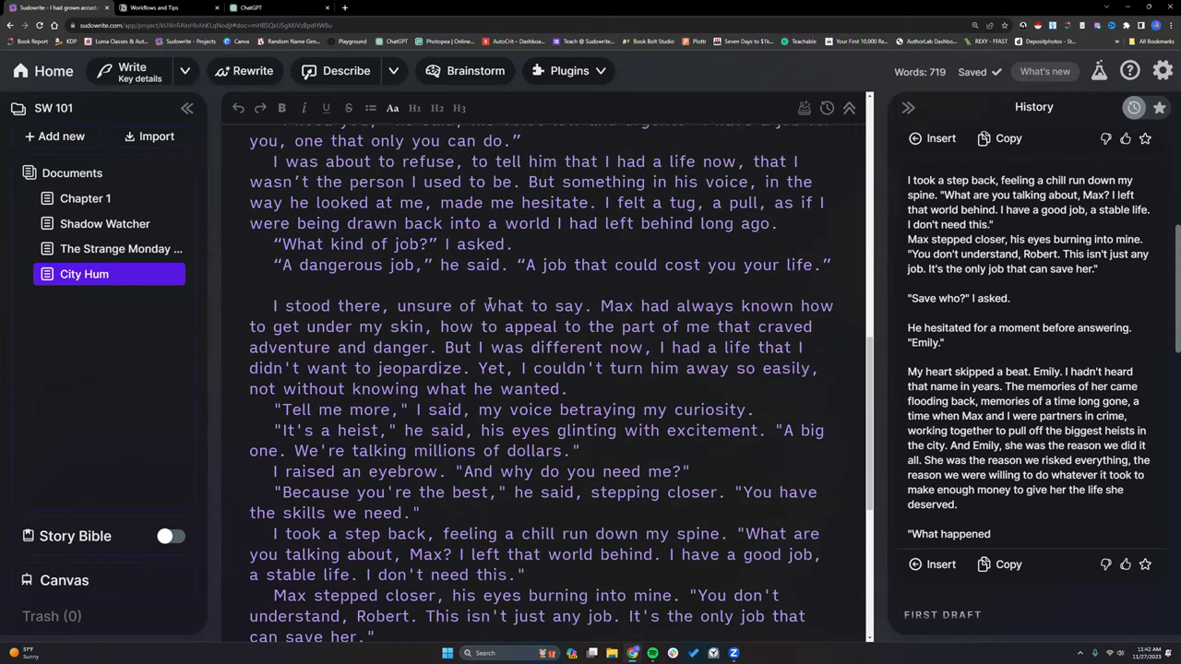
scroll(406, 458, "down", 1)
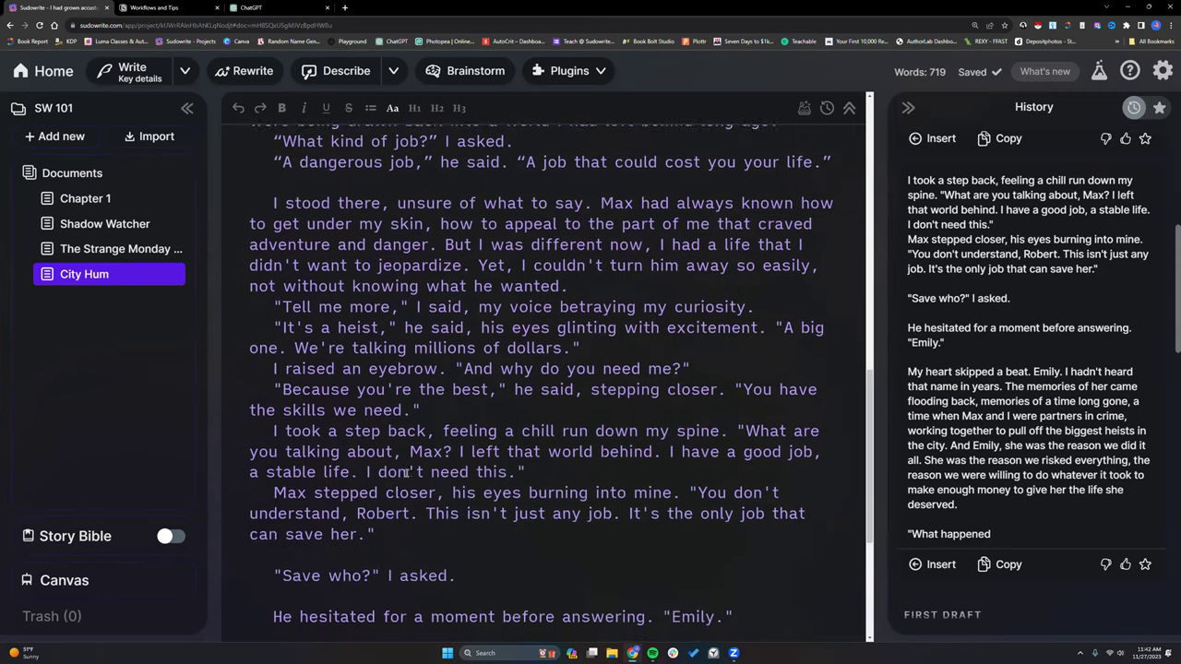
scroll(421, 434, "down", 1)
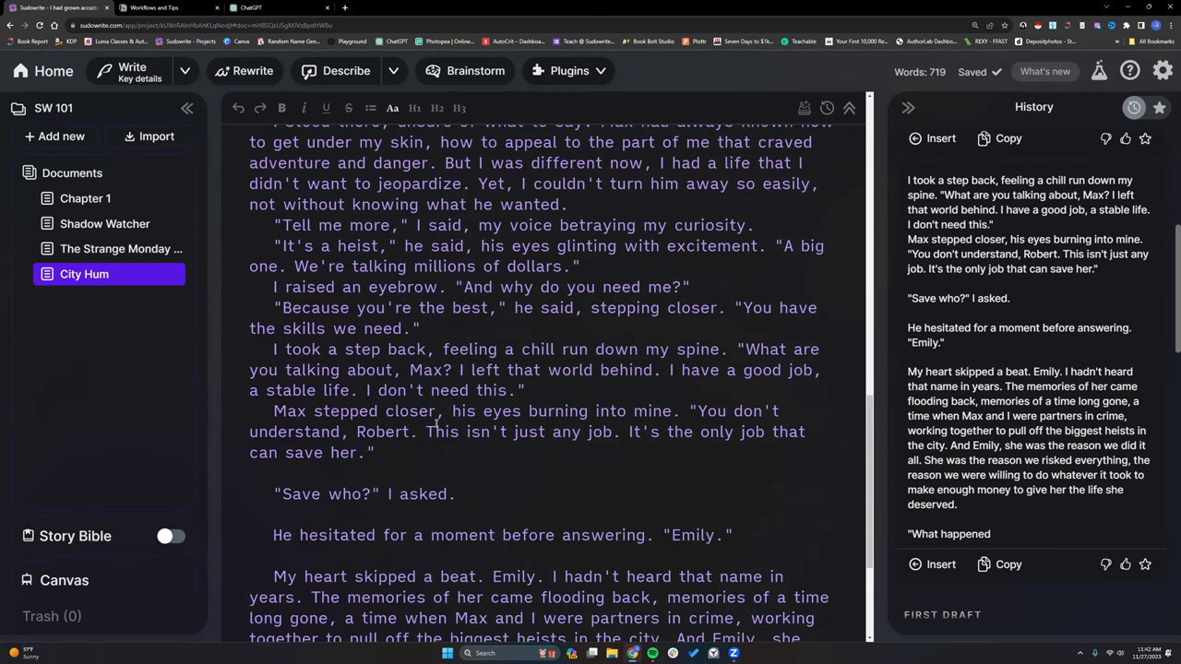
scroll(436, 422, "down", 1)
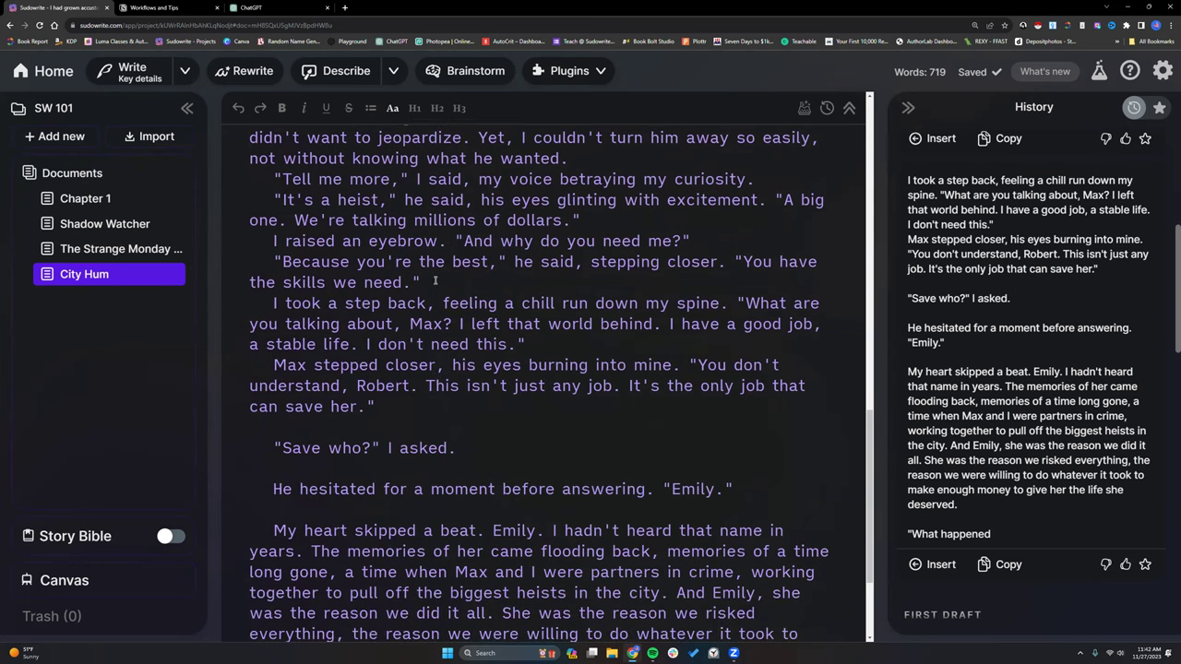
key("Return")
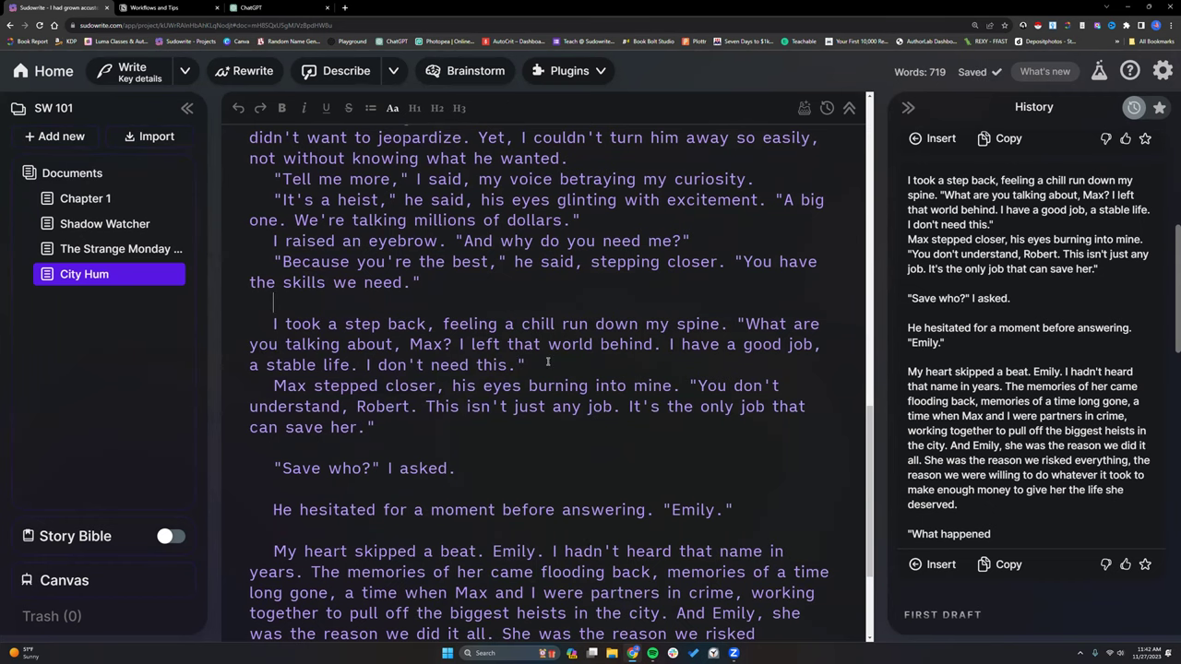
Generate new Write continuations from the unfinished line "What happened" at the end of the draft
scroll(554, 358, "down", 4)
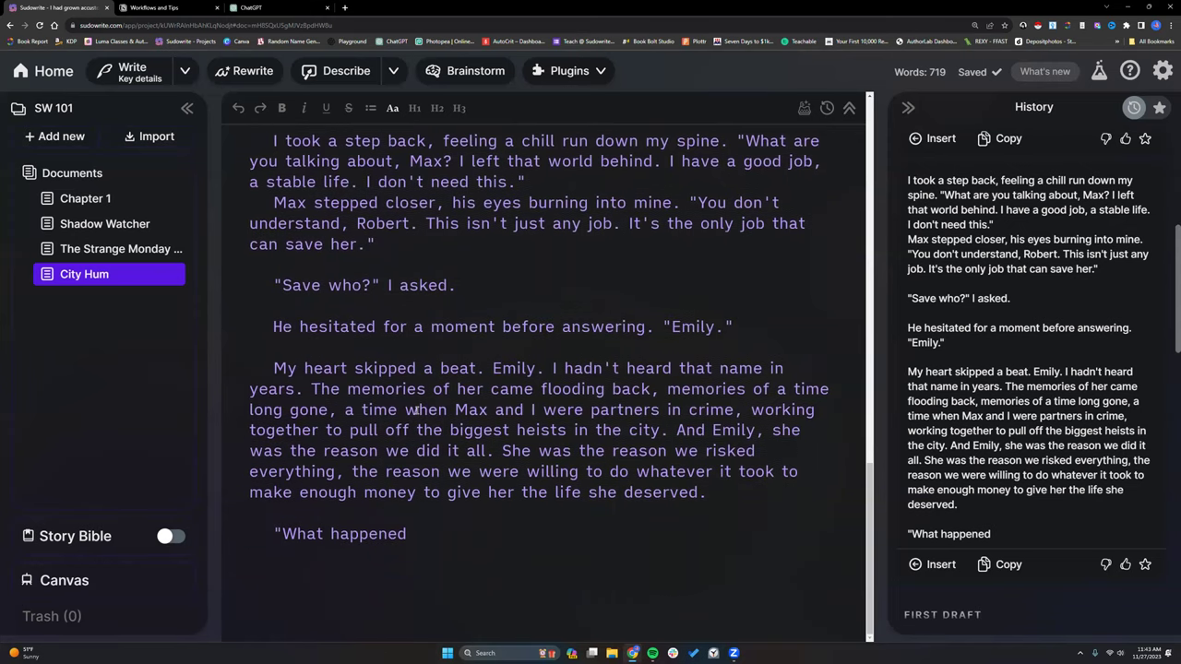
left_click(436, 532)
left_click_drag(275, 532, 408, 534)
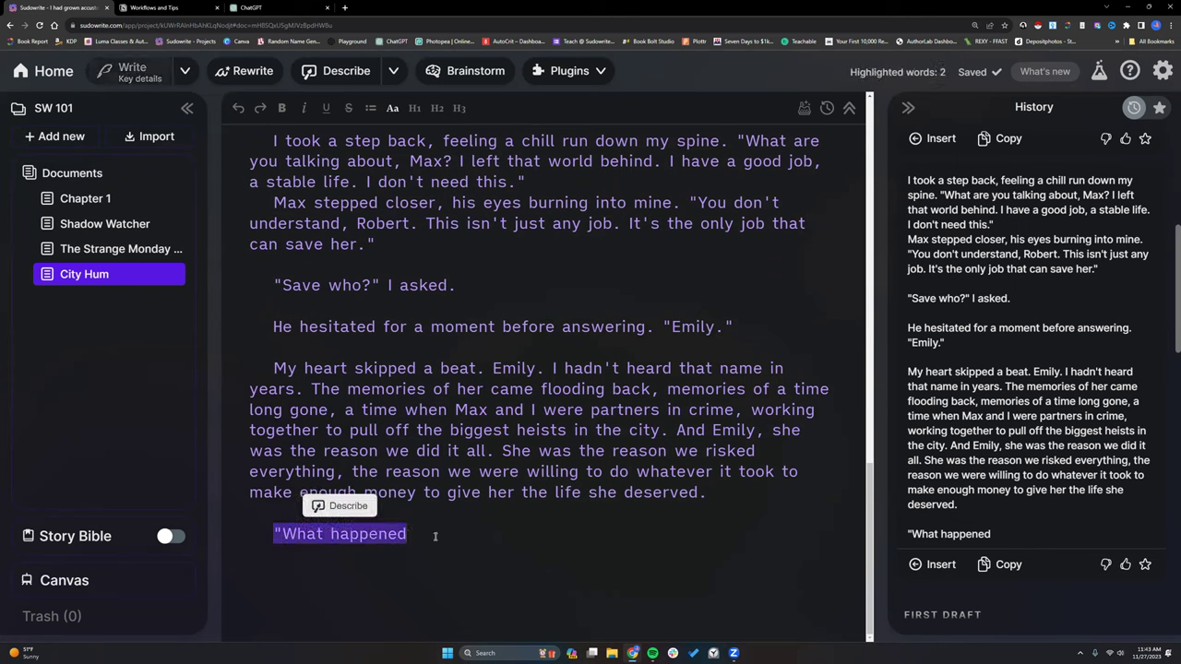
left_click(450, 537)
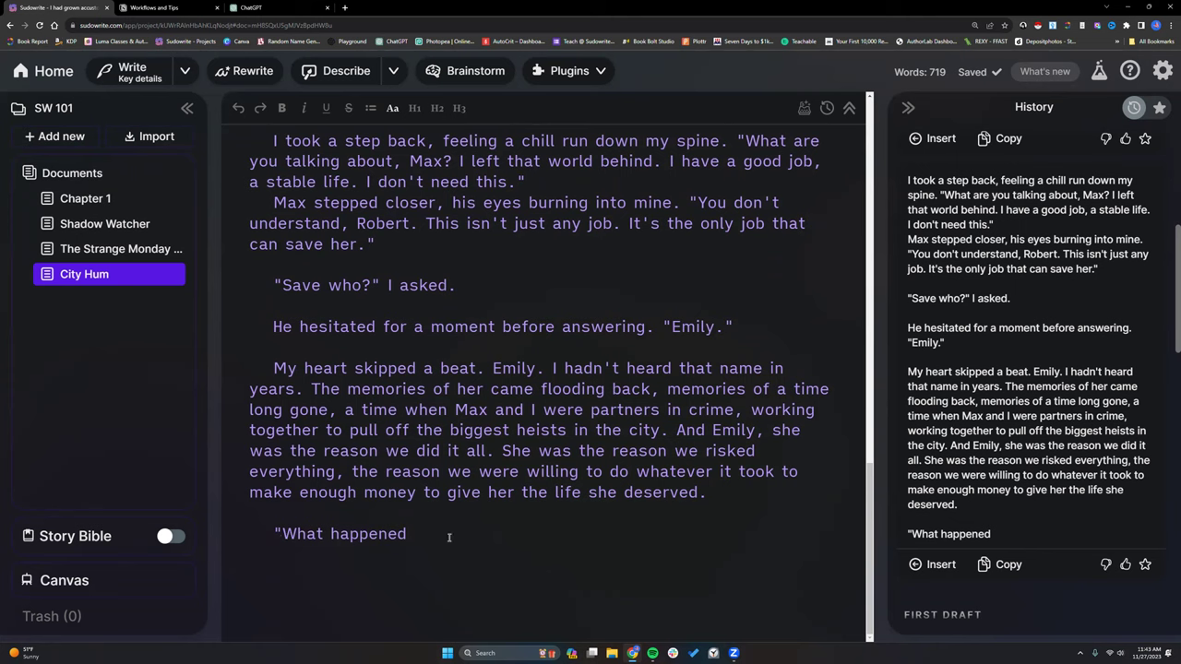
left_click(146, 73)
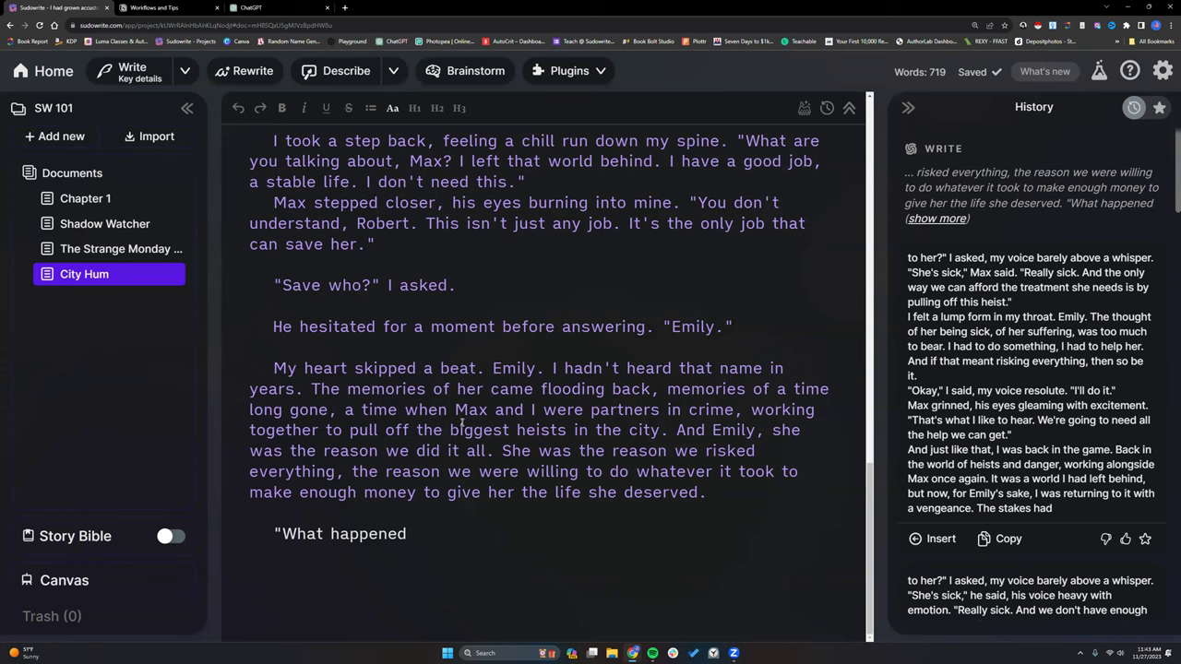
Look back through the draft and compare the two new Write continuations in the History panel
scroll(461, 423, "up", 10)
scroll(364, 191, "up", 5)
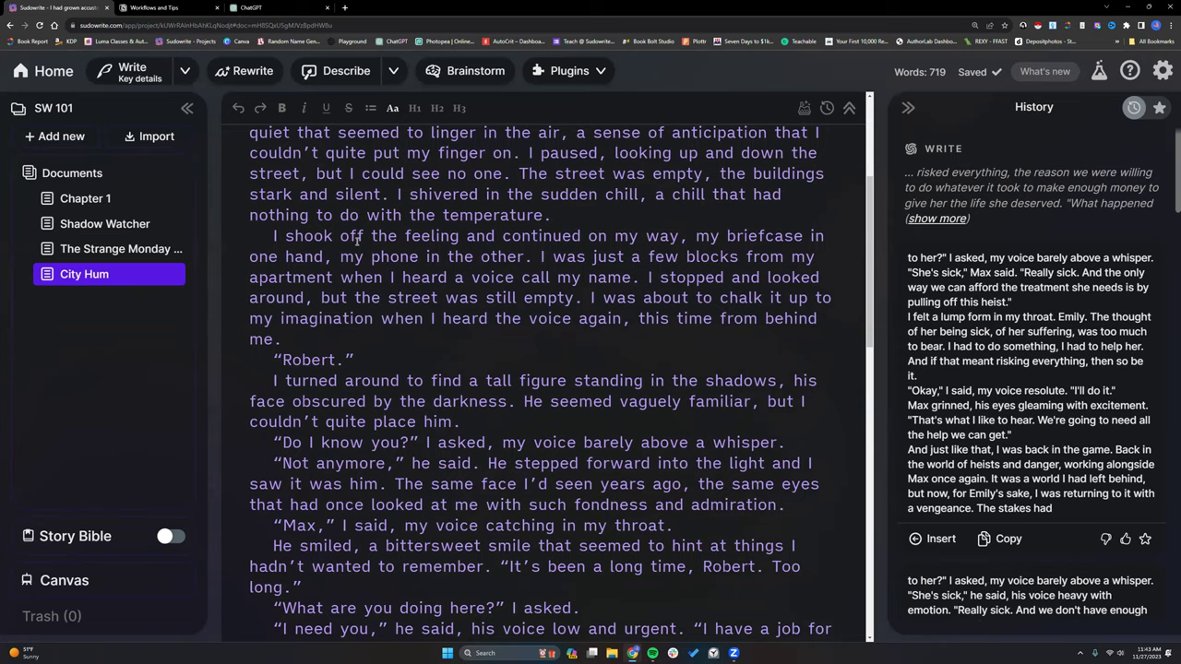
scroll(357, 242, "down", 5)
scroll(355, 244, "down", 7)
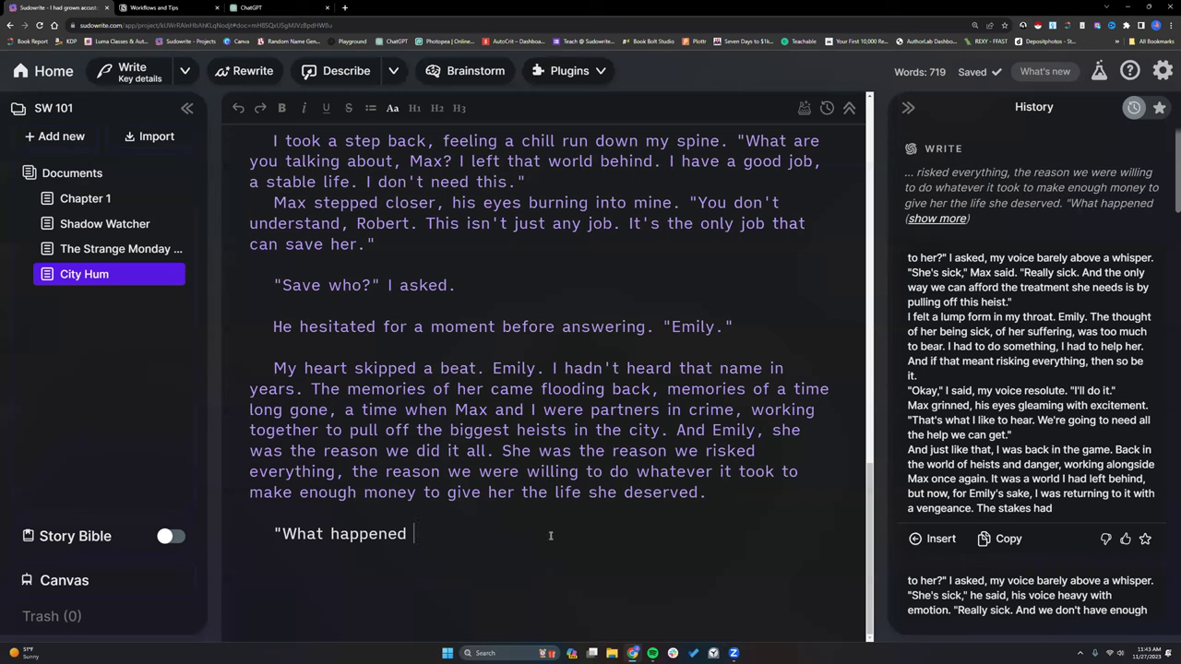
scroll(1045, 415, "down", 3)
scroll(1046, 337, "up", 2)
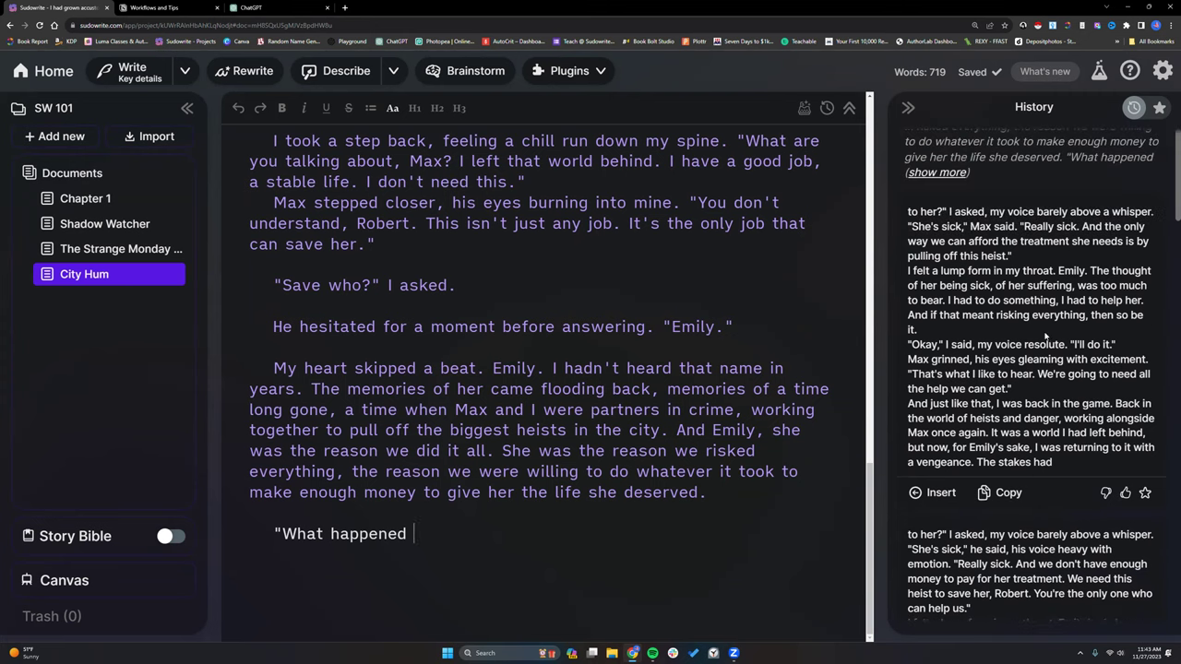
scroll(1033, 314, "down", 1)
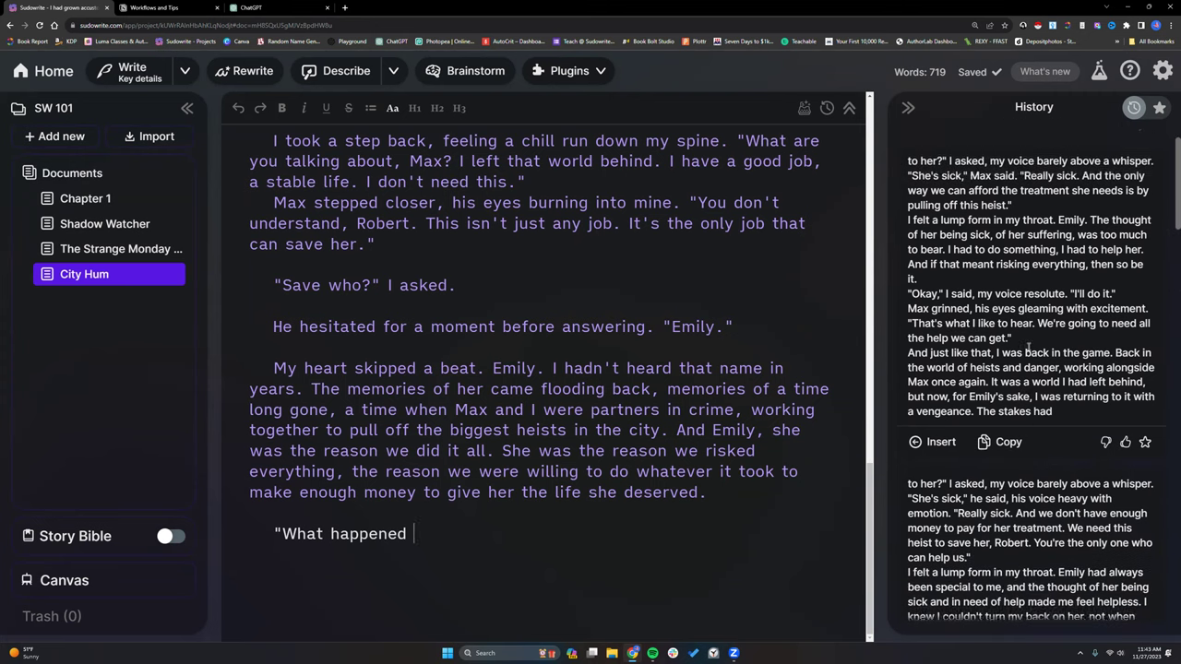
scroll(1027, 346, "down", 3)
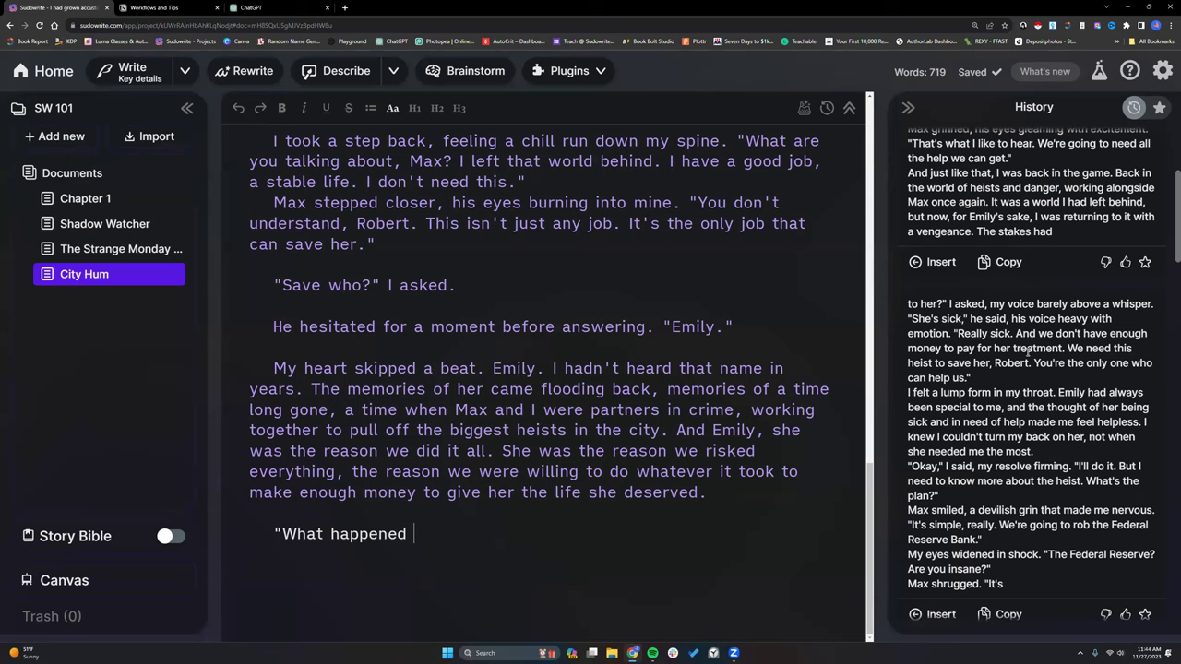
scroll(1027, 352, "up", 1)
scroll(1027, 352, "down", 1)
scroll(1026, 381, "up", 4)
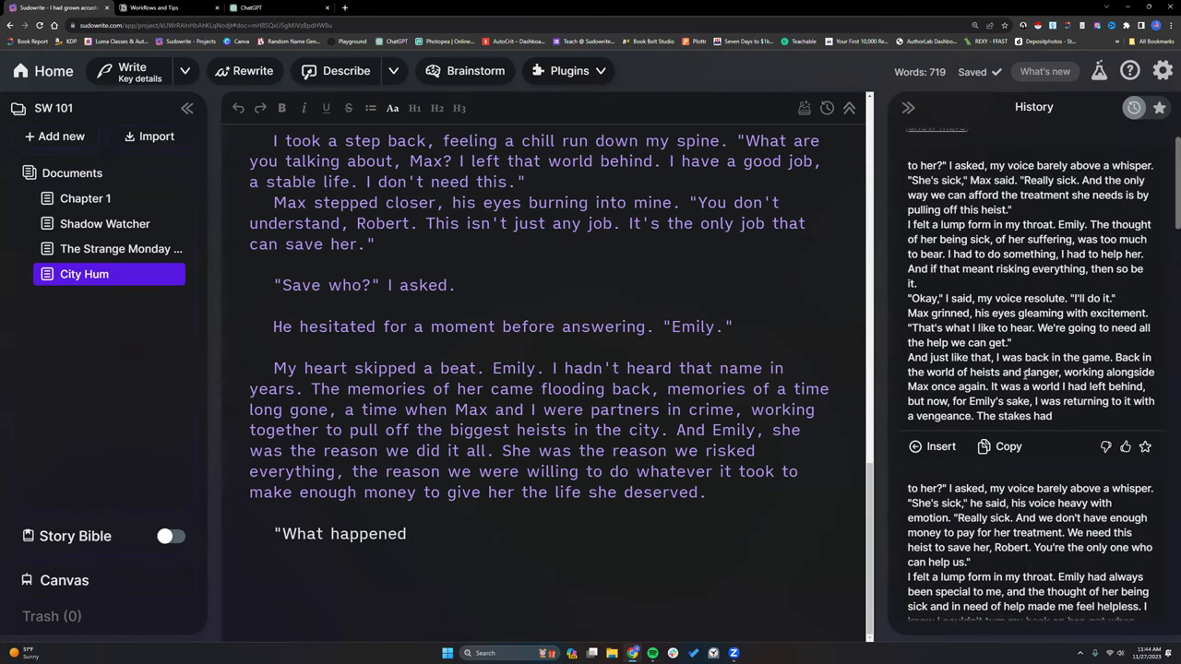
scroll(1027, 373, "down", 9)
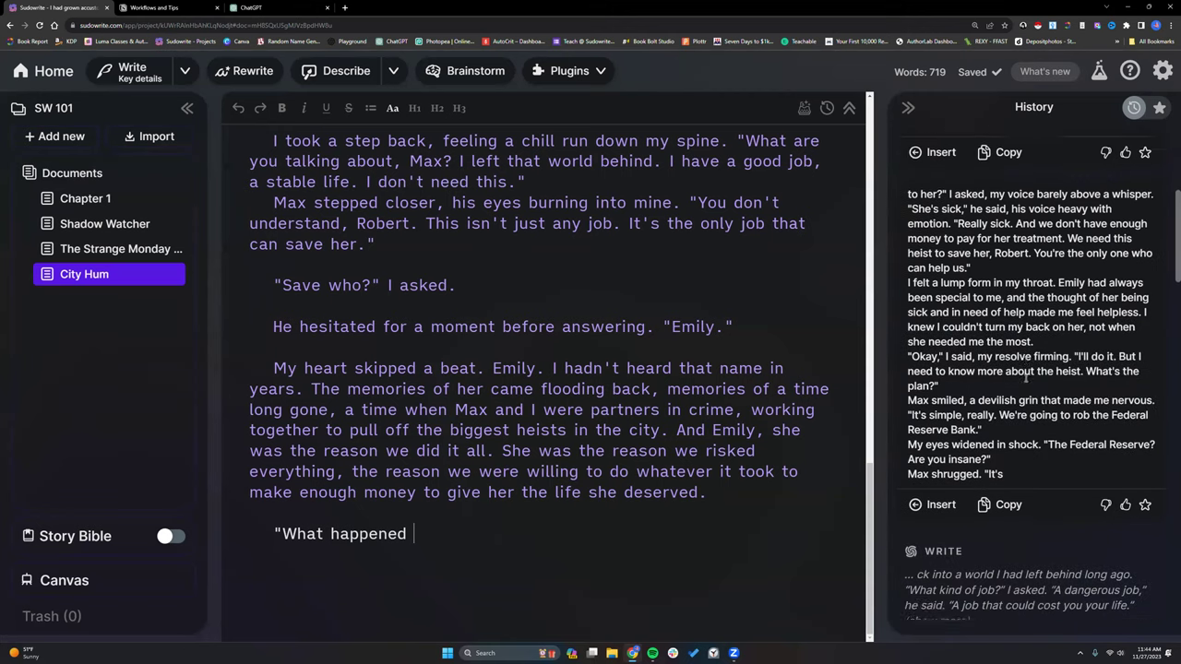
Insert the second new continuation into the draft and join its opening "to her?" onto the "What happened" line
left_click(940, 384)
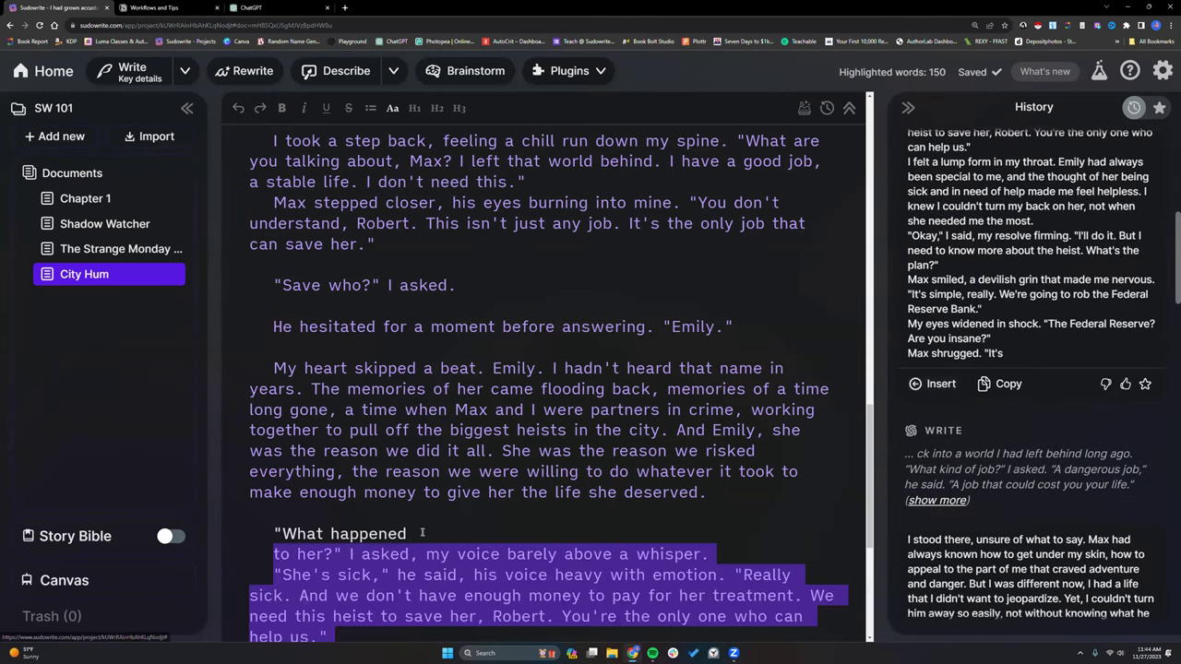
left_click(270, 555)
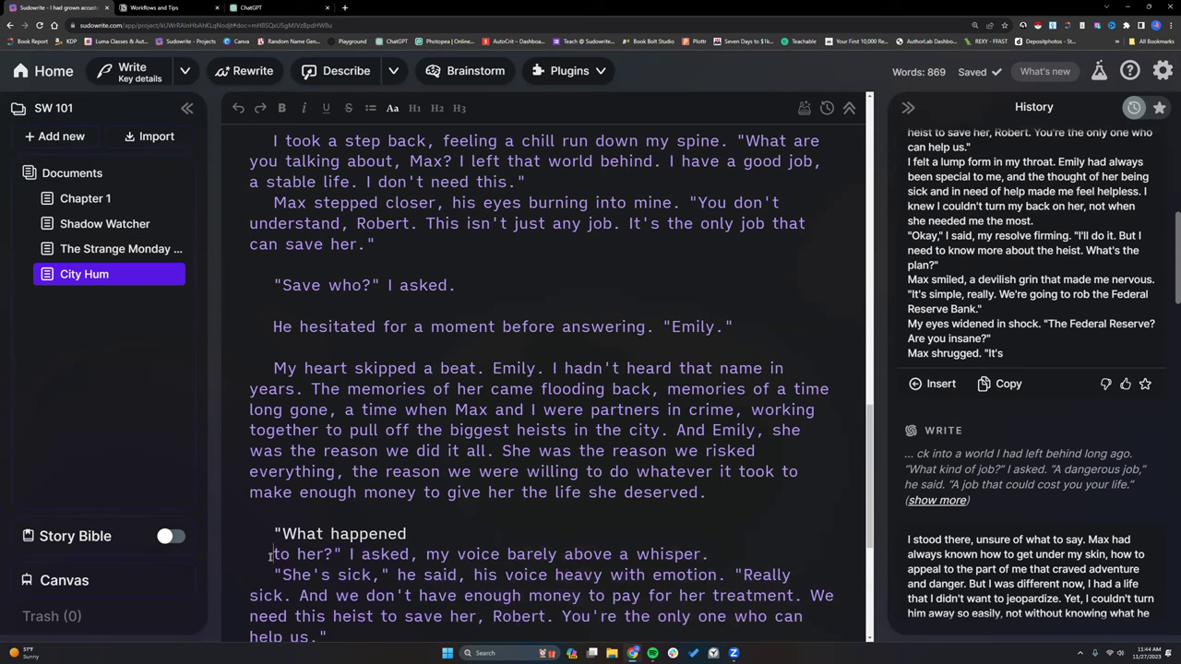
key("BackSpace")
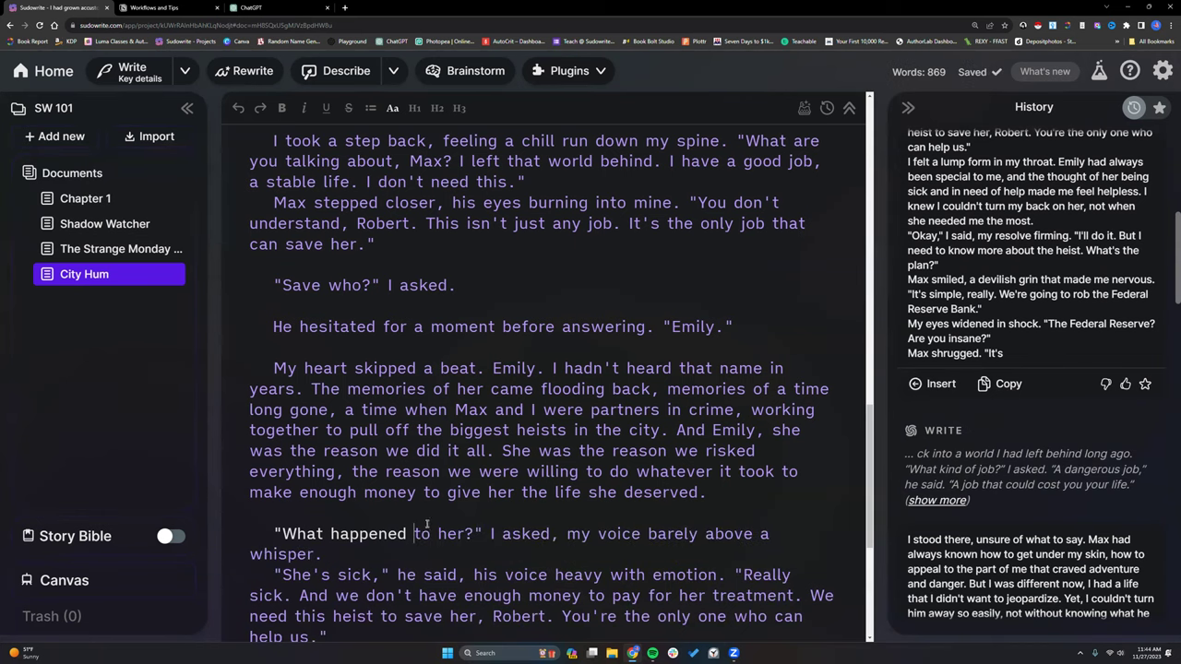
scroll(433, 526, "down", 4)
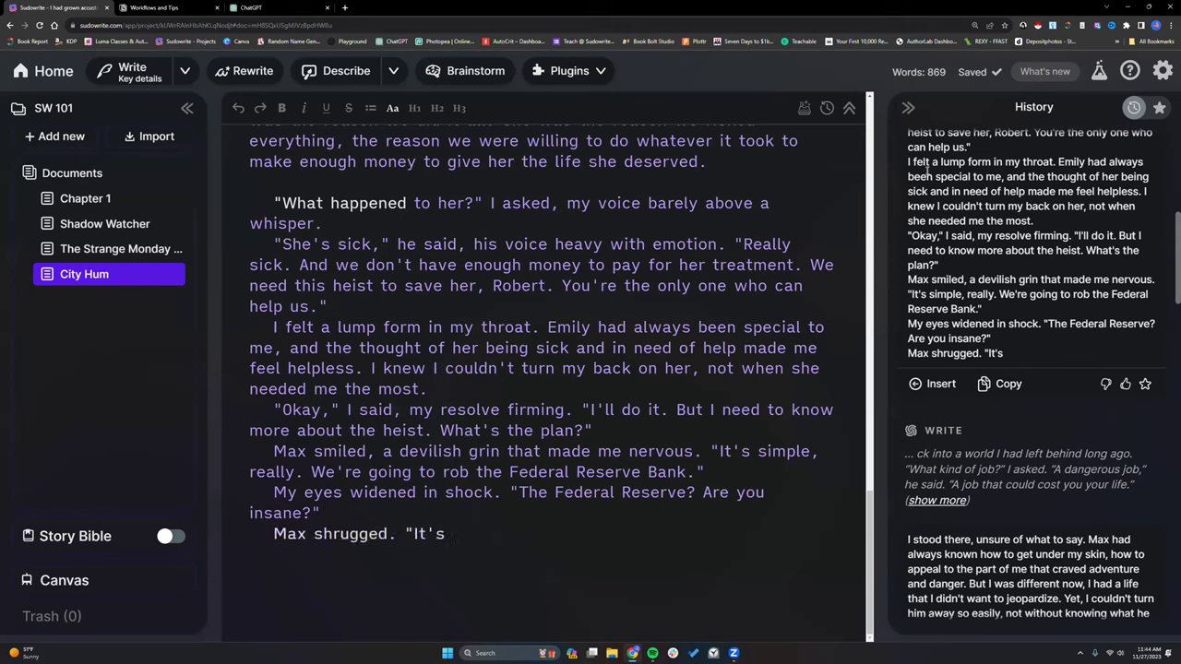
Highlight the word count, then delete the draft's ending from "Okay," I said to Max shrugged. "It's"
double_click(934, 71)
left_click_drag(273, 406, 482, 549)
key("BackSpace")
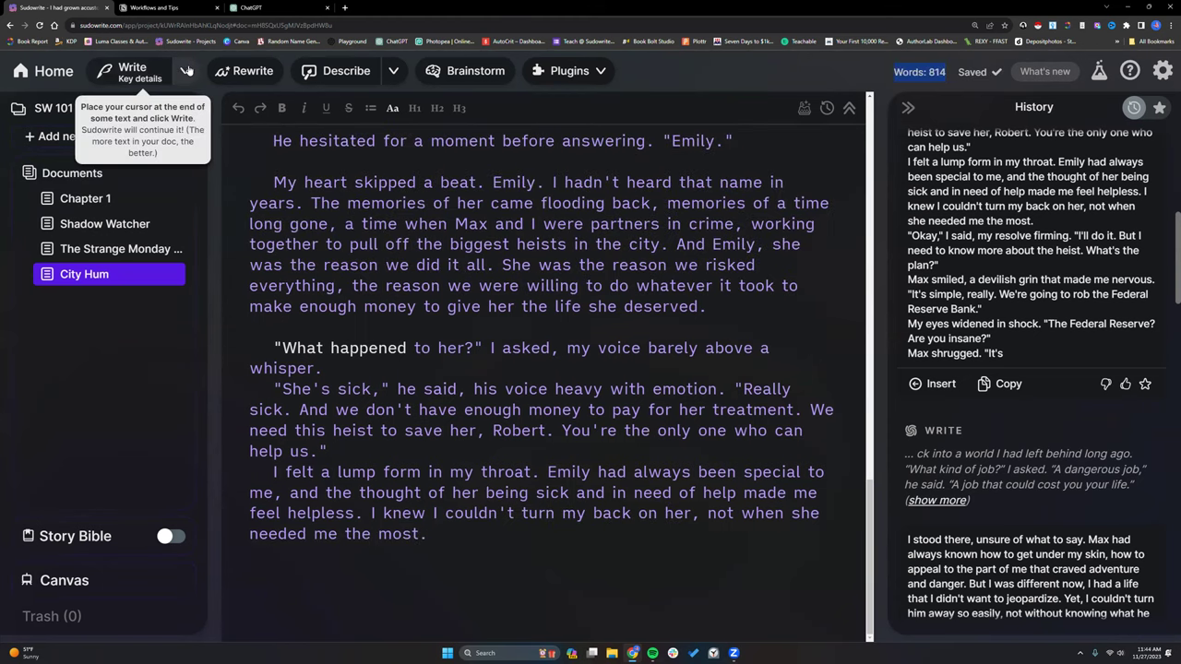
Switch Write to Guided mode and enter the instruction "She accepts the job offer"
left_click(184, 70)
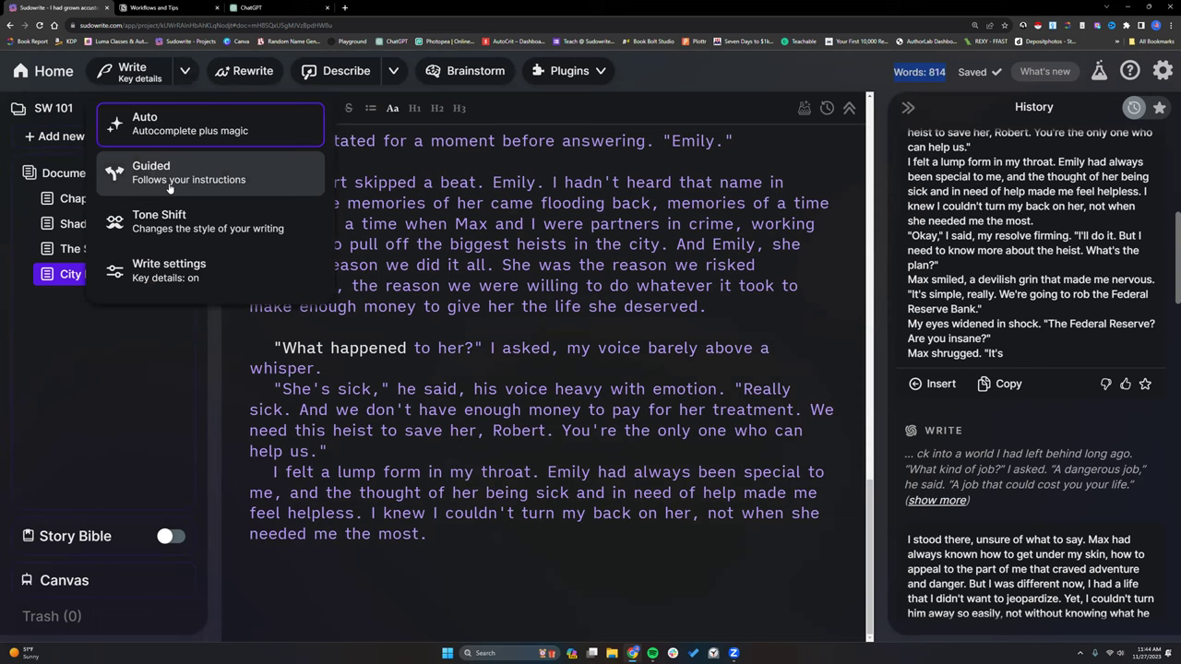
left_click(170, 175)
left_click(79, 196)
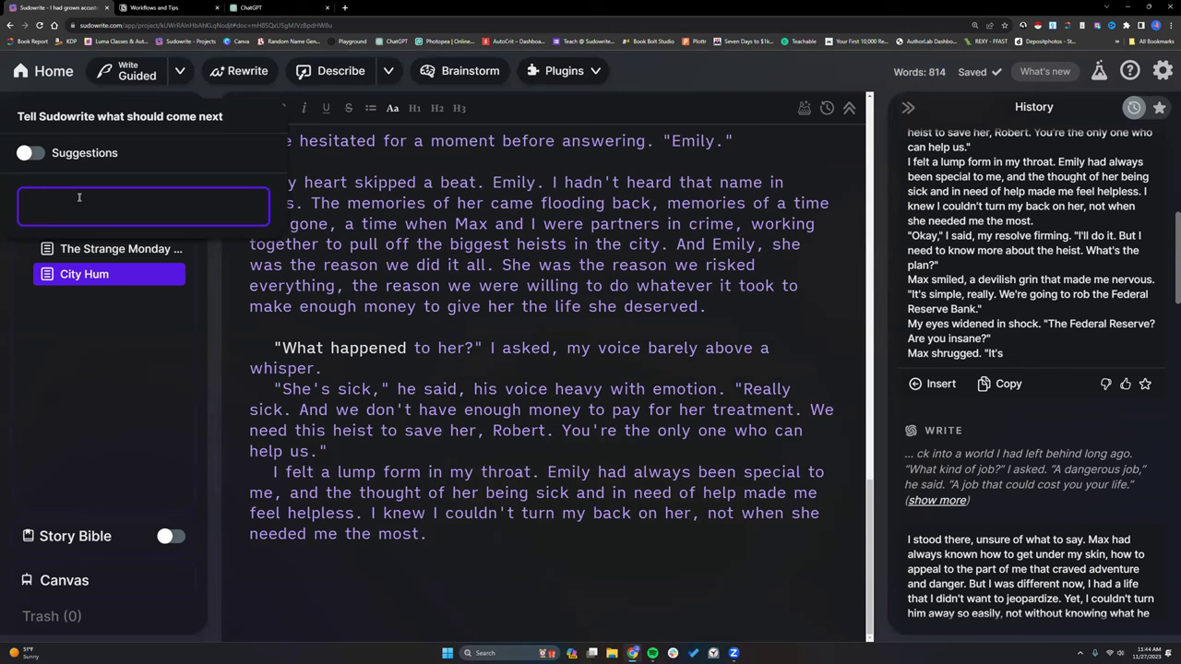
type("She accepts the job offer")
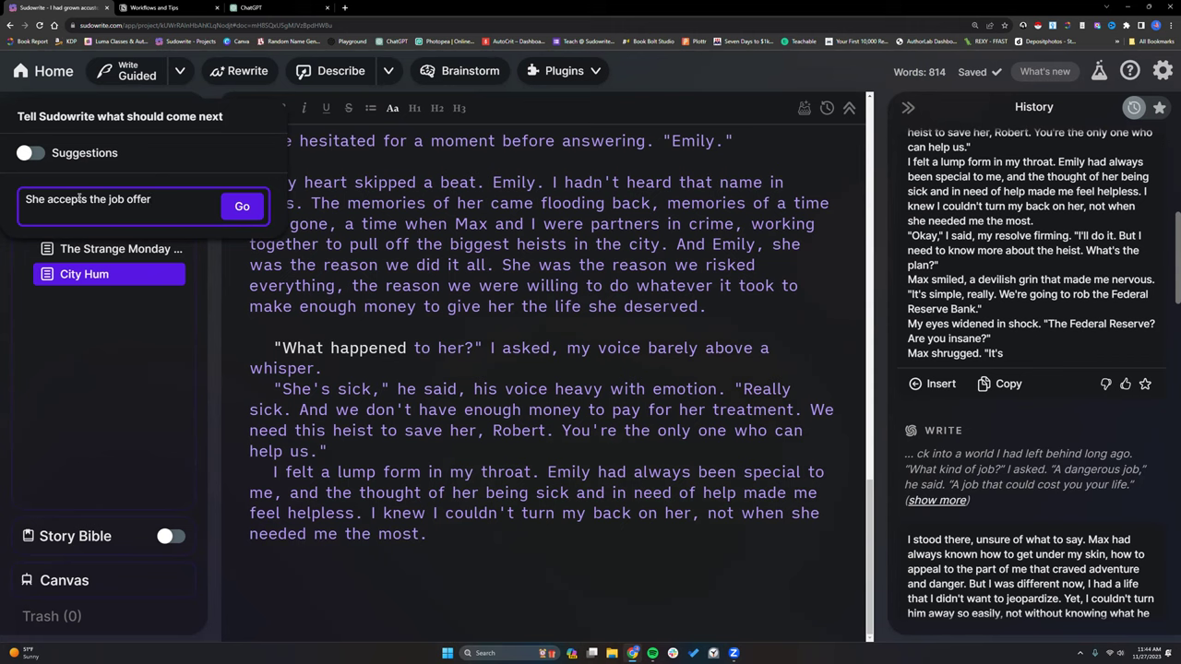
Reword the Guided instruction to "She agrees to do the heist."
type(" and")
key("BackSpace")
key("BackSpace")
key("BackSpace")
key("BackSpace")
key("BackSpace")
key("BackSpace")
key("BackSpace")
key("BackSpace")
key("BackSpace")
key("BackSpace")
key("BackSpace")
key("BackSpace")
key("BackSpace")
key("BackSpace")
key("BackSpace")
key("BackSpace")
key("BackSpace")
key("BackSpace")
key("BackSpace")
key("BackSpace")
key("BackSpace")
key("BackSpace")
key("BackSpace")
key("BackSpace")
type("grees to do the heist.")
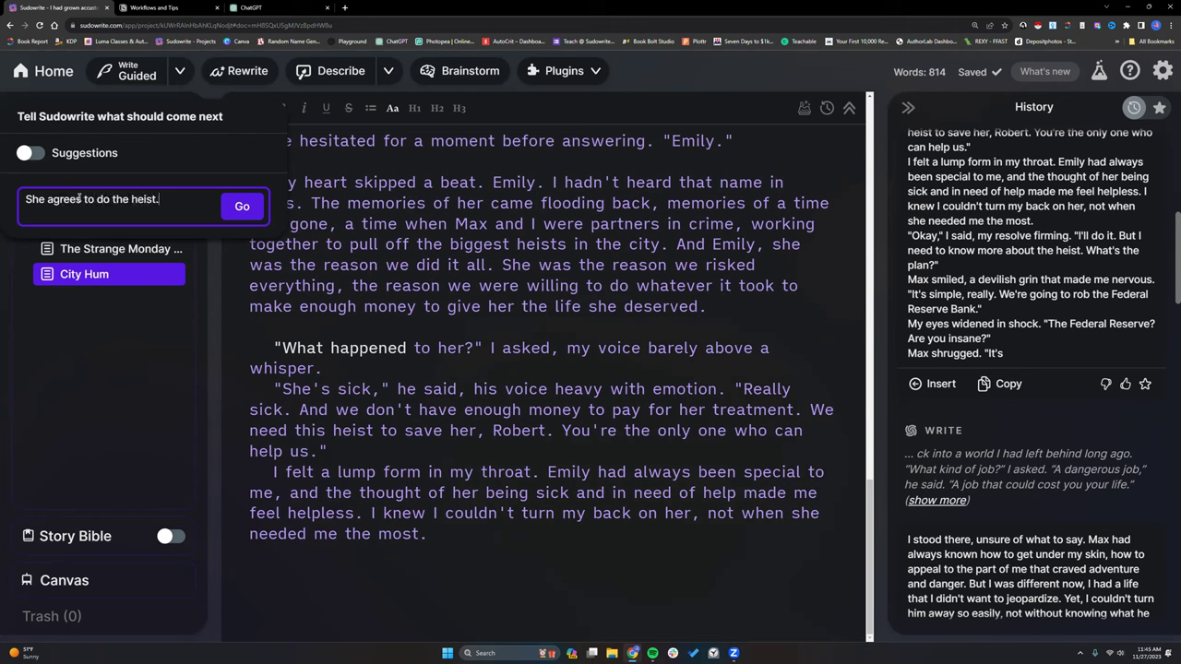
Generate continuations from the Guided heist instruction and insert the first one at the end of the City Hum draft
left_click(246, 207)
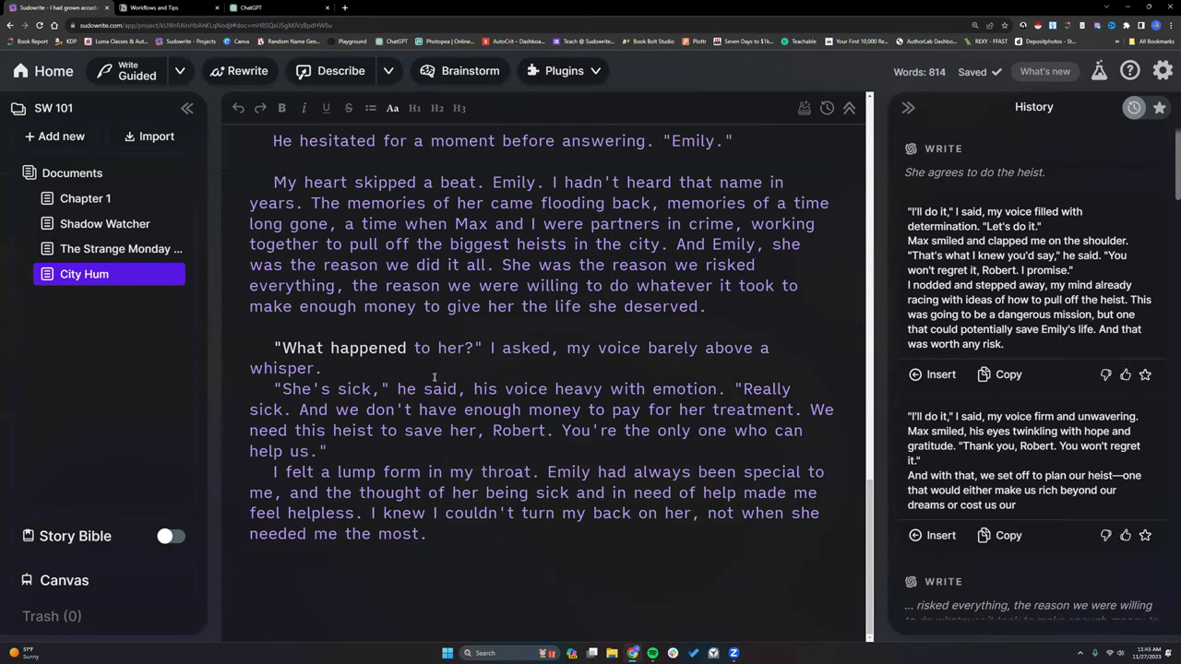
left_click(431, 540)
left_click_drag(910, 251, 1033, 348)
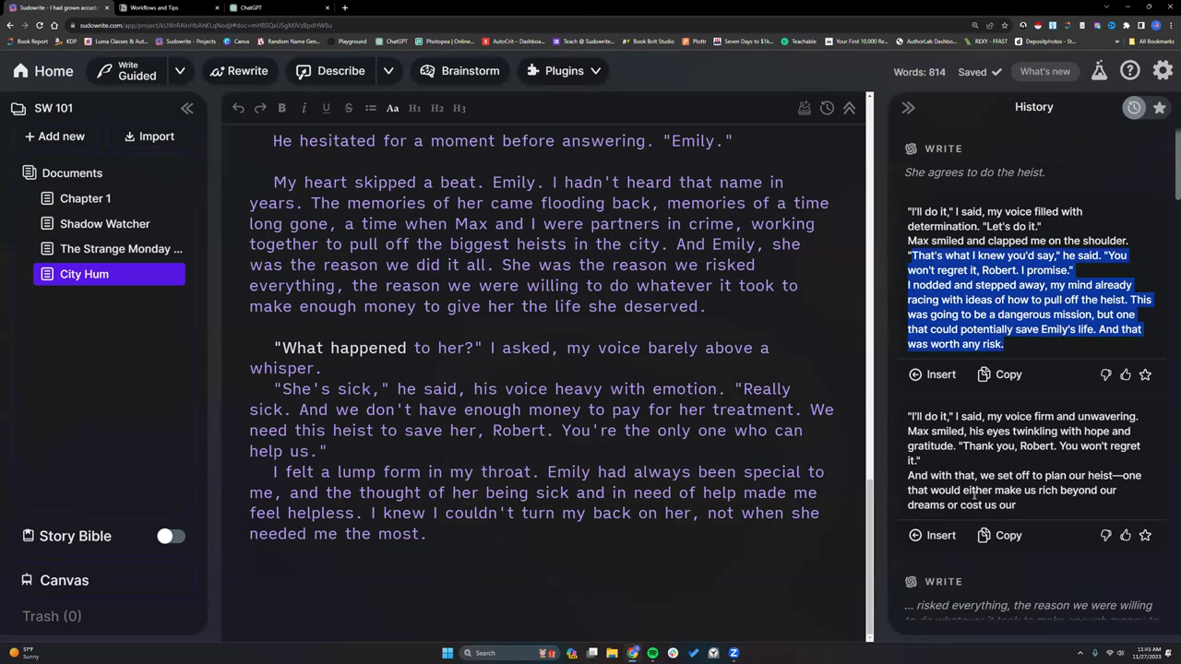
left_click(954, 264)
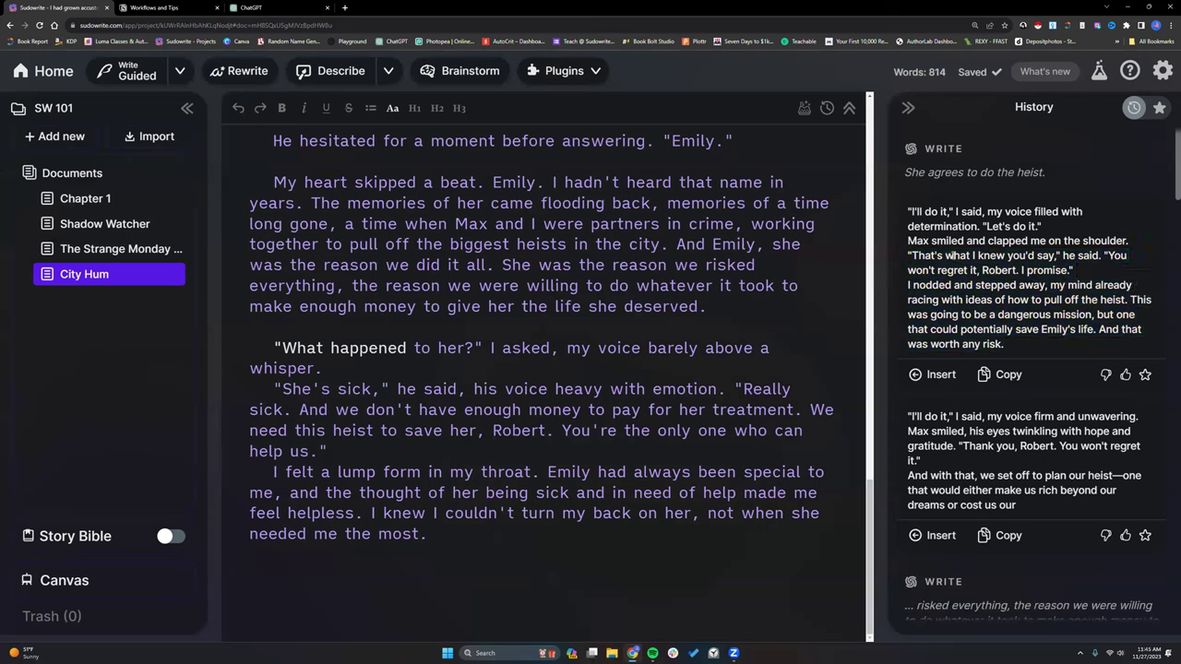
left_click(641, 570)
left_click(941, 376)
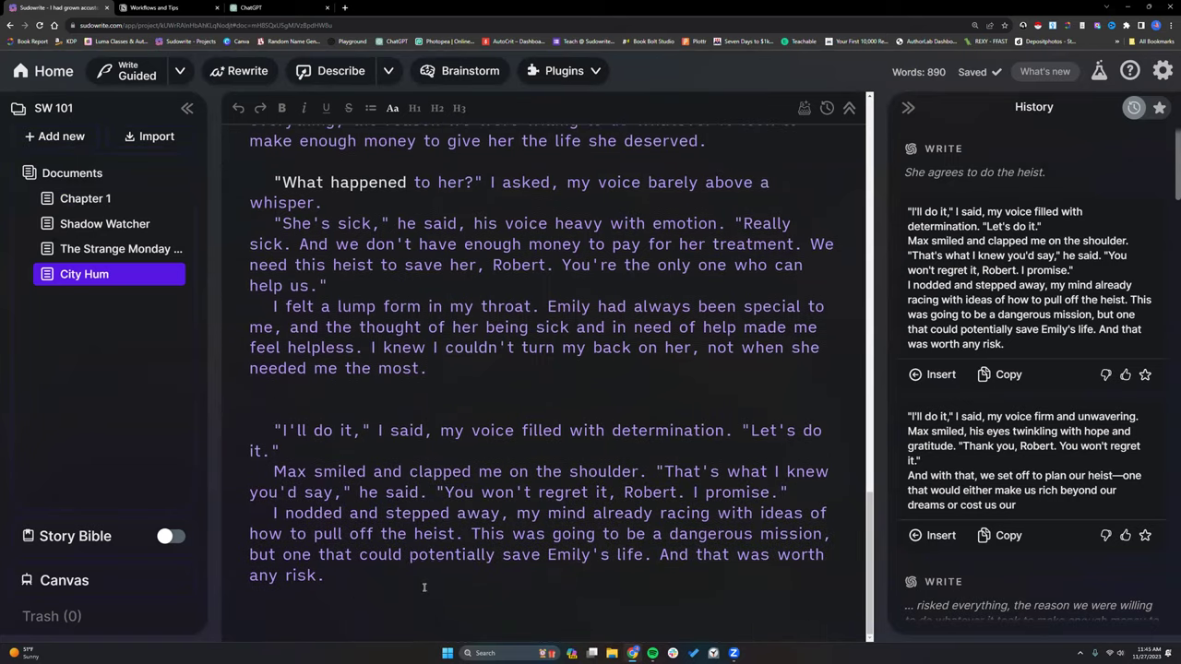
Turn on Guided suggestions and generate from "They start gathering resources and recruits to help them carry out the heist."
left_click(181, 71)
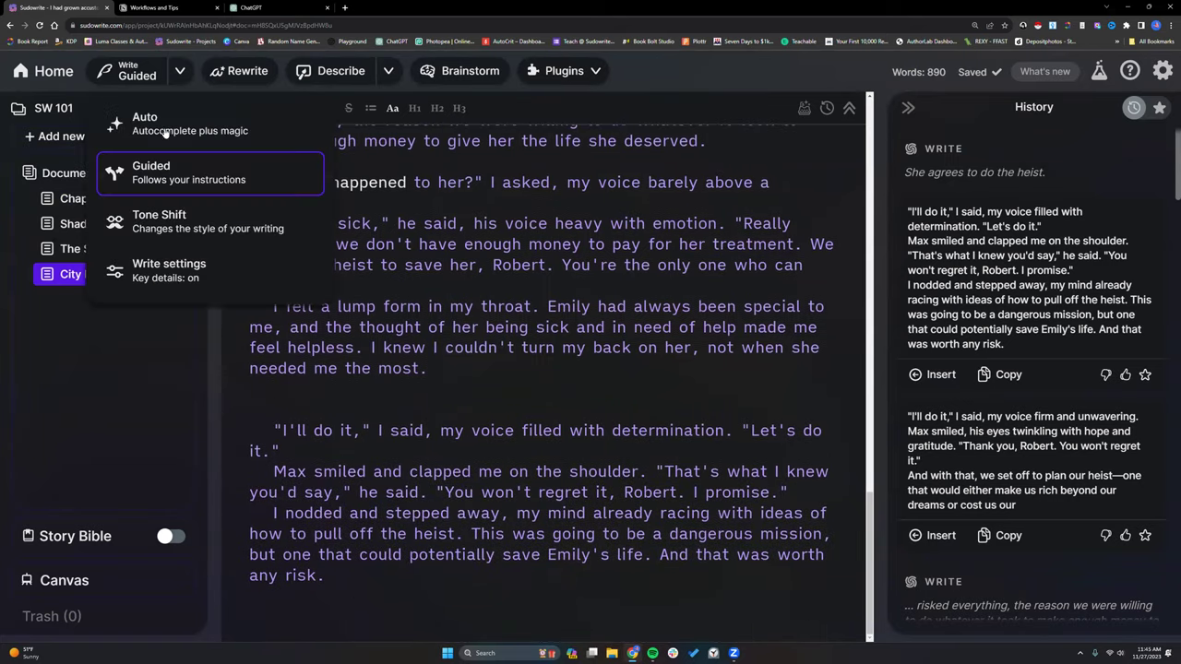
left_click(160, 174)
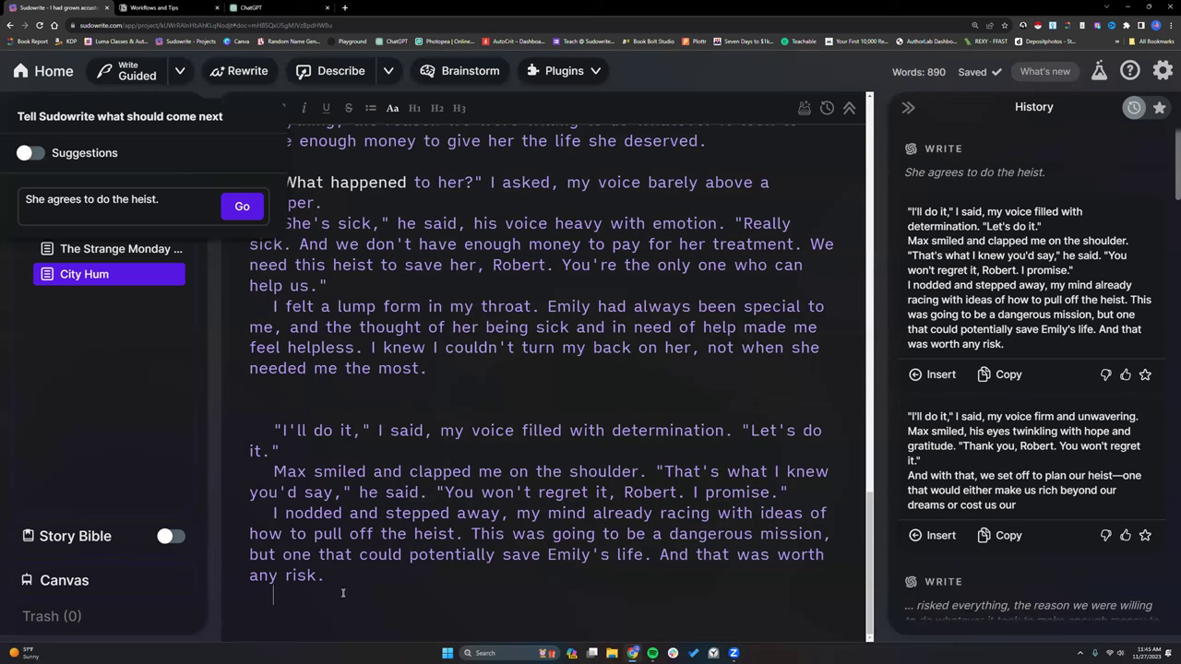
left_click(31, 153)
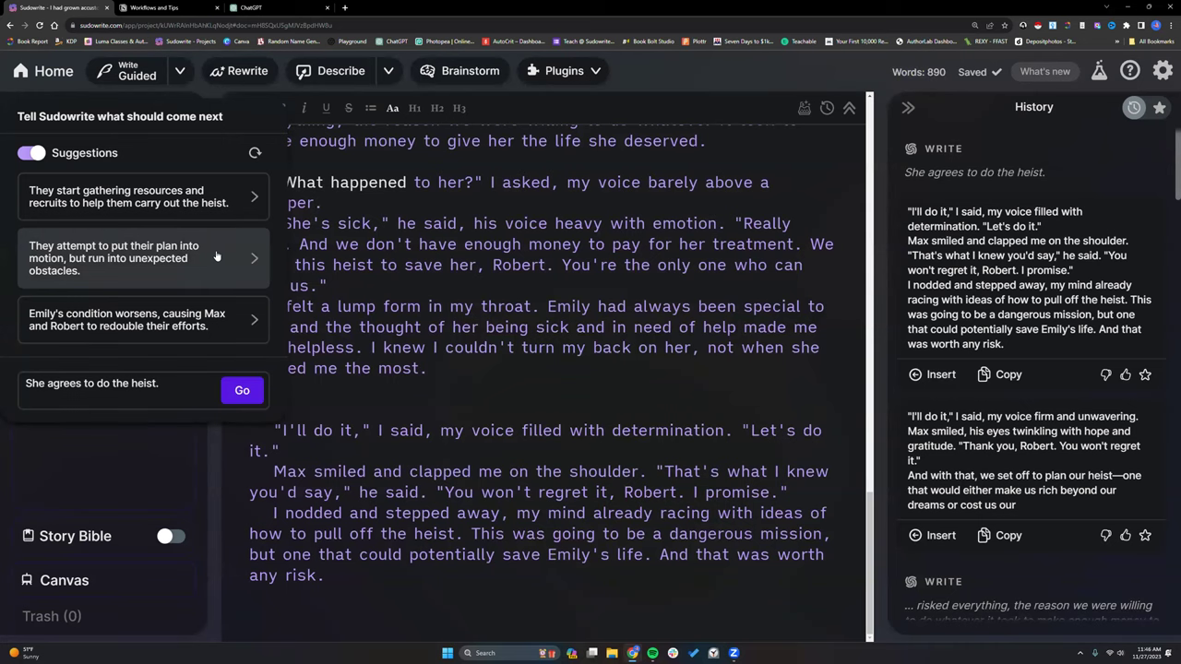
left_click(218, 200)
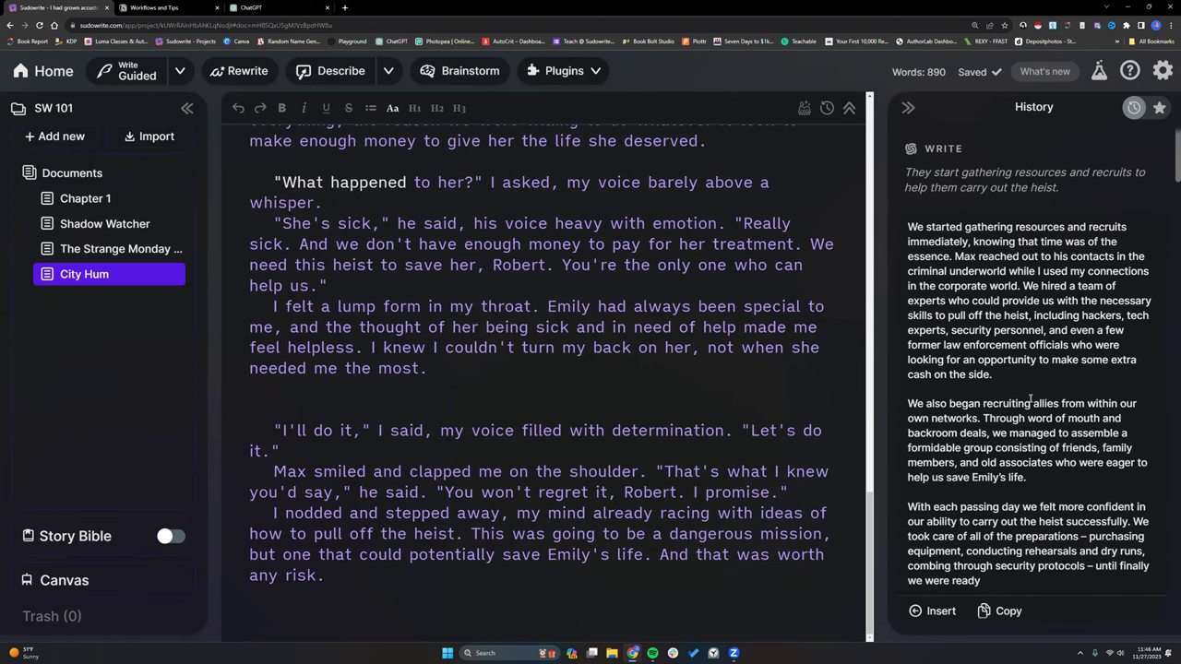
Compare the two gathering-resources continuations and insert the first one at the end of the draft
scroll(1028, 402, "down", 4)
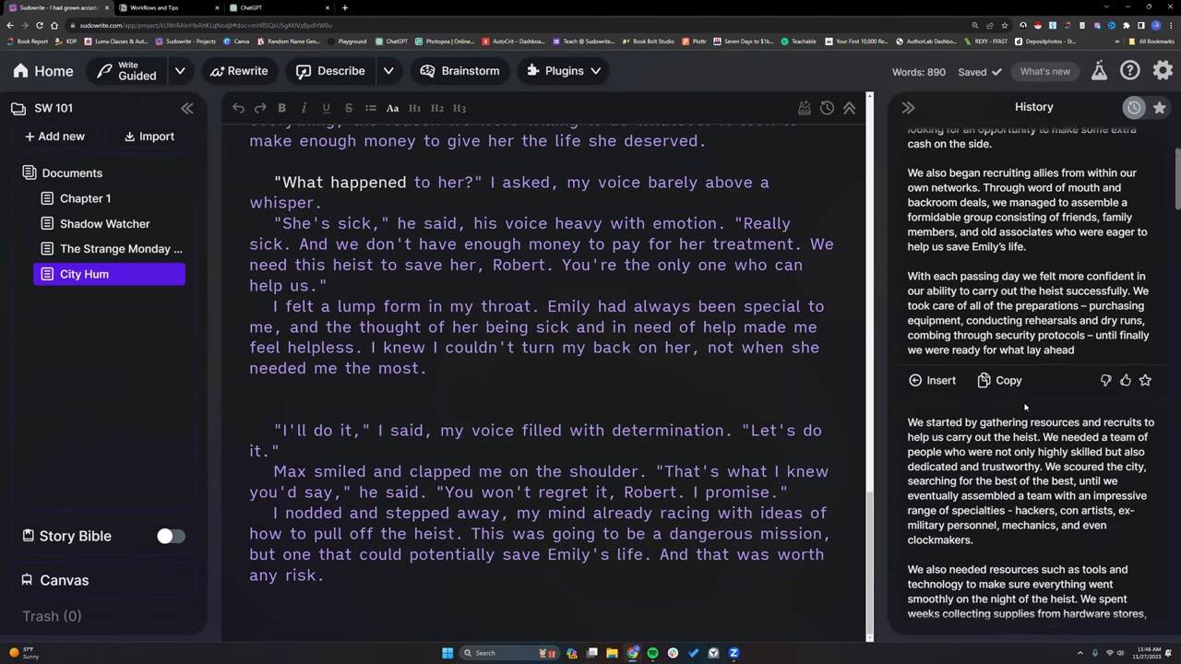
scroll(1024, 403, "down", 3)
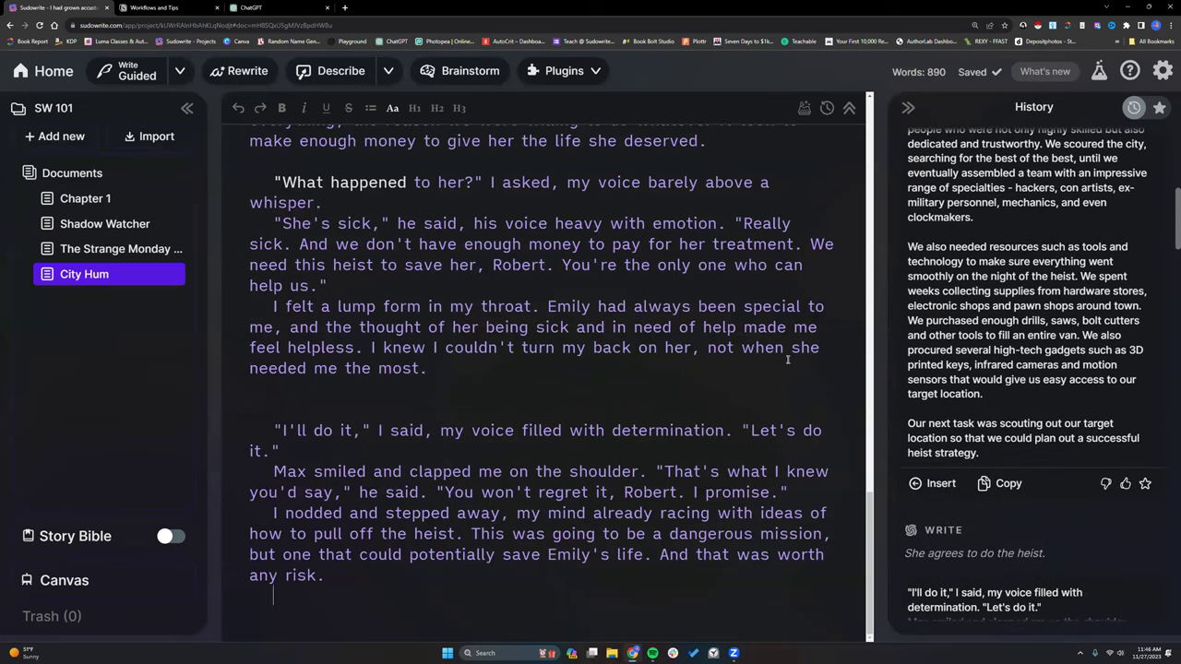
scroll(920, 475, "up", 5)
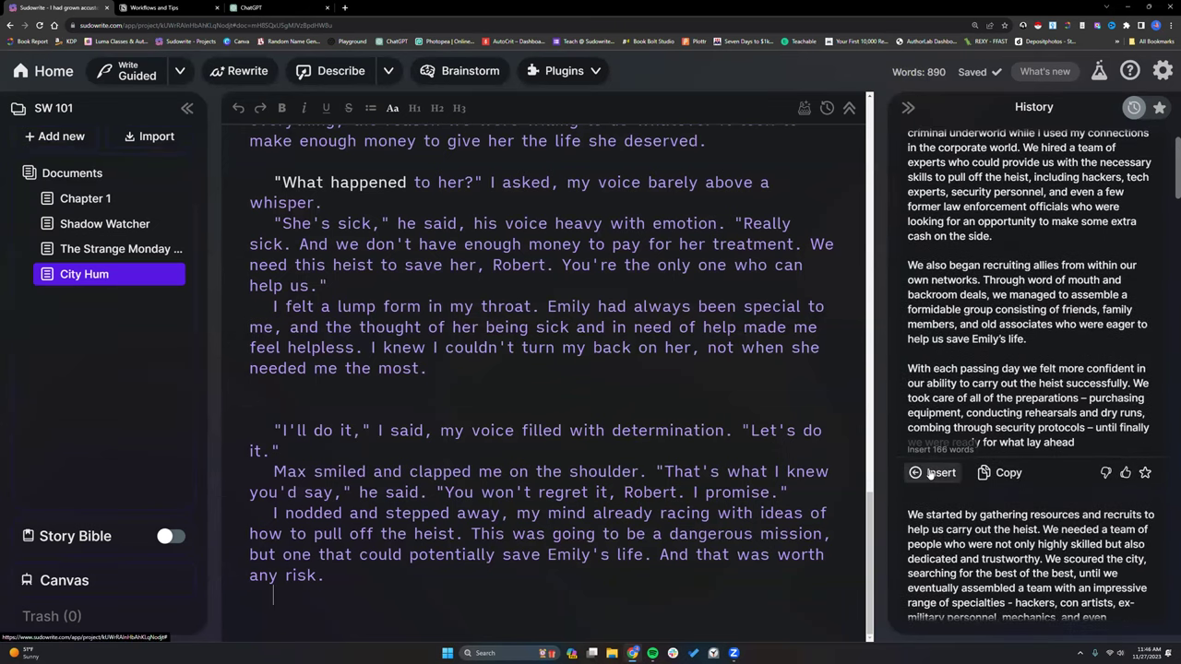
left_click(930, 473)
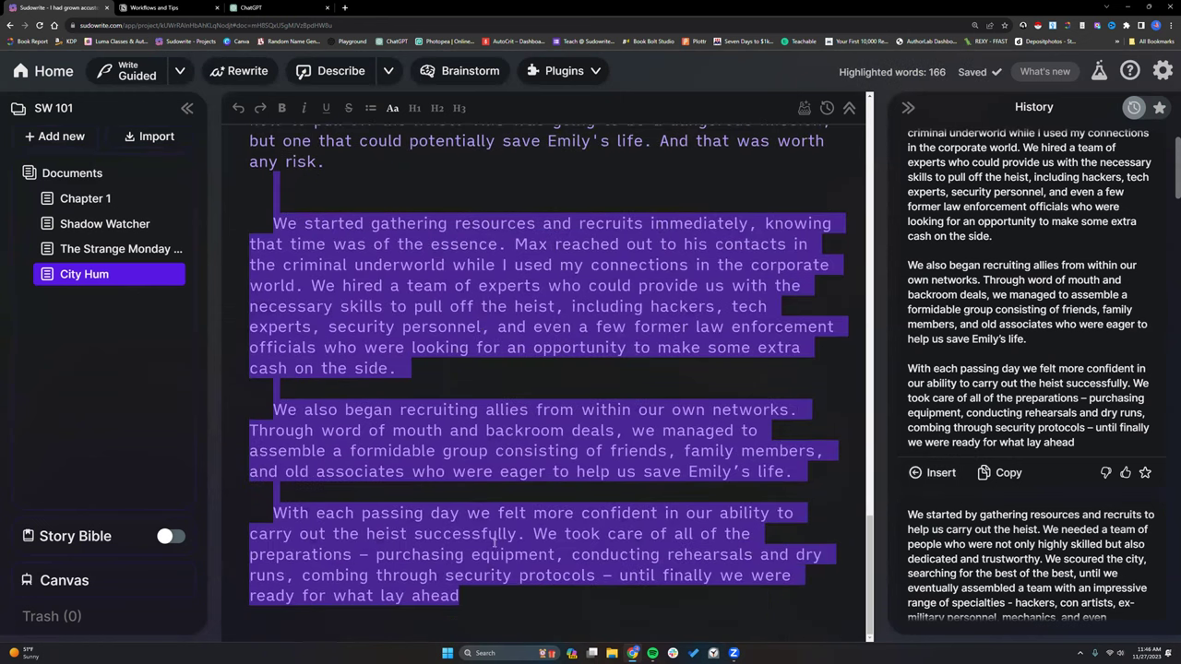
left_click(533, 614)
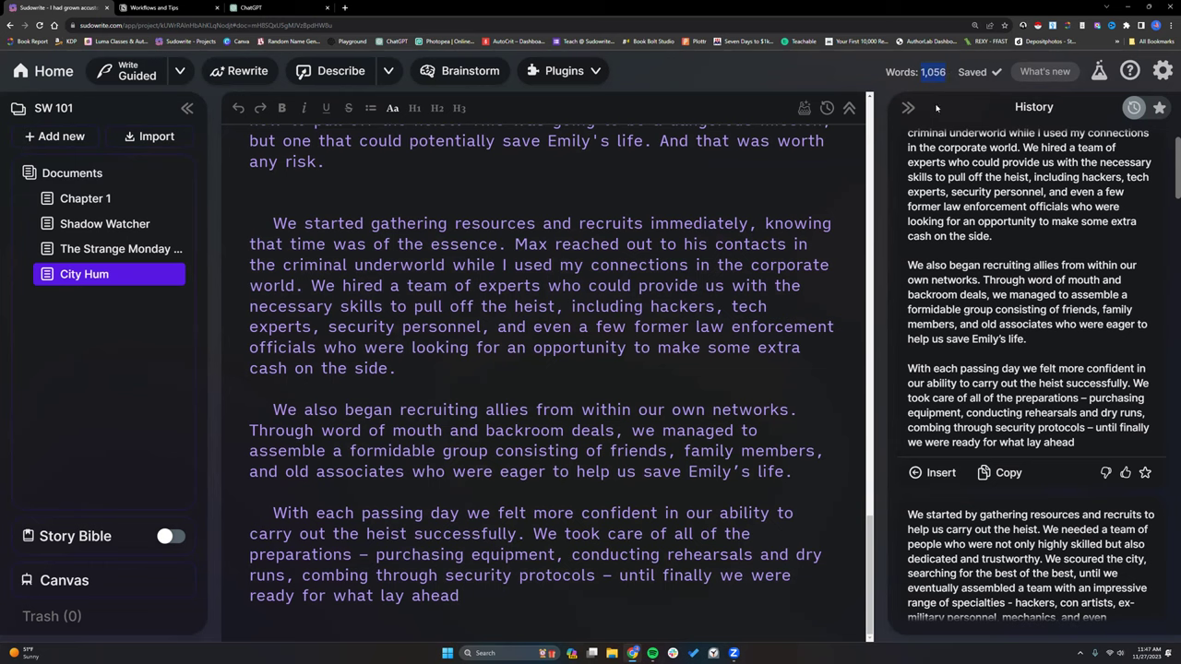
Review the City Hum draft from its new ending back up to its opening paragraphs
left_click(497, 598)
scroll(495, 481, "up", 8)
scroll(495, 482, "up", 8)
scroll(494, 479, "up", 7)
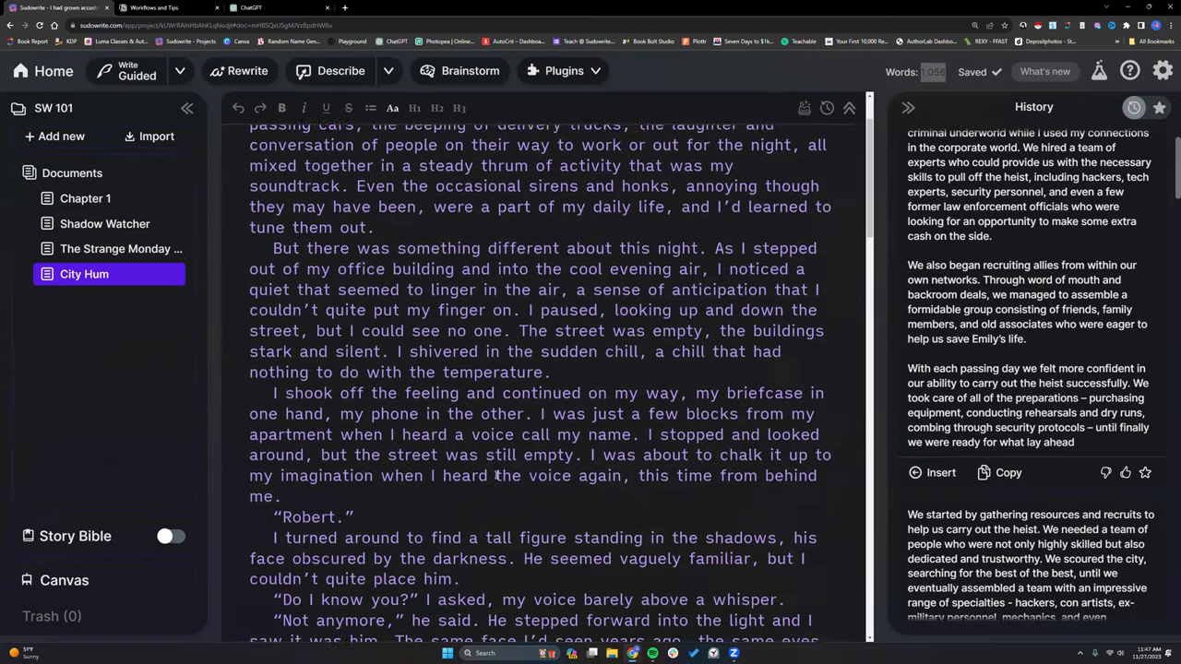
scroll(497, 475, "up", 2)
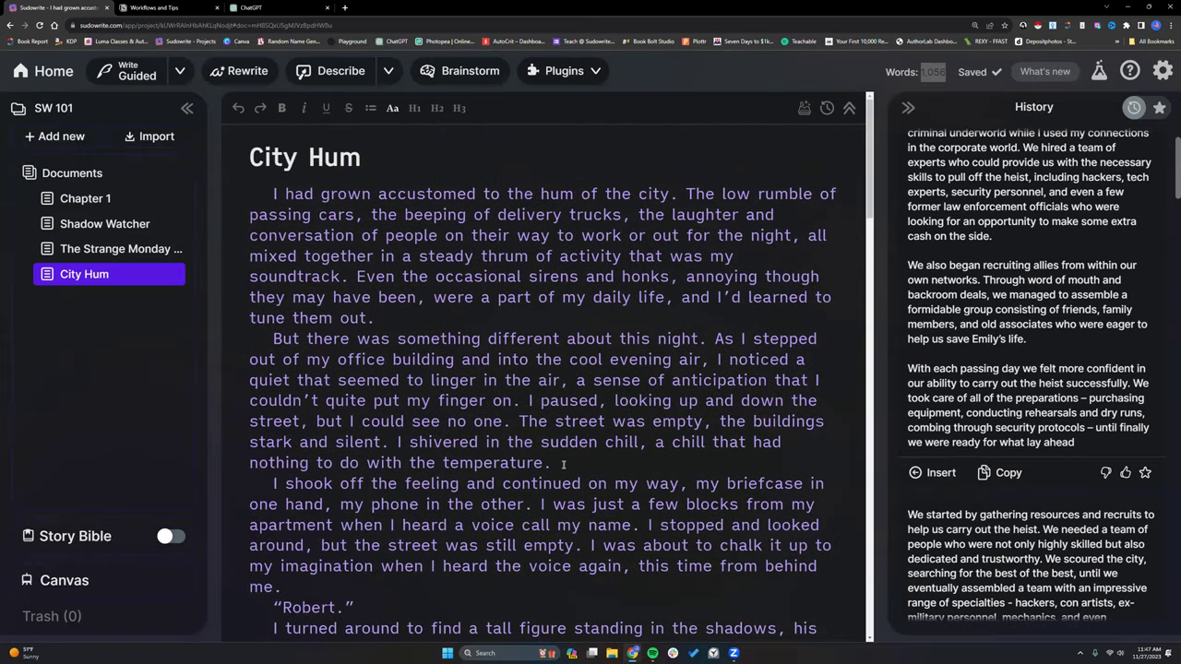
scroll(562, 464, "down", 1)
scroll(562, 464, "up", 1)
Open Brainstorm and examine the World Building and Dialogue example prompts, returning to the category choices
left_click(469, 74)
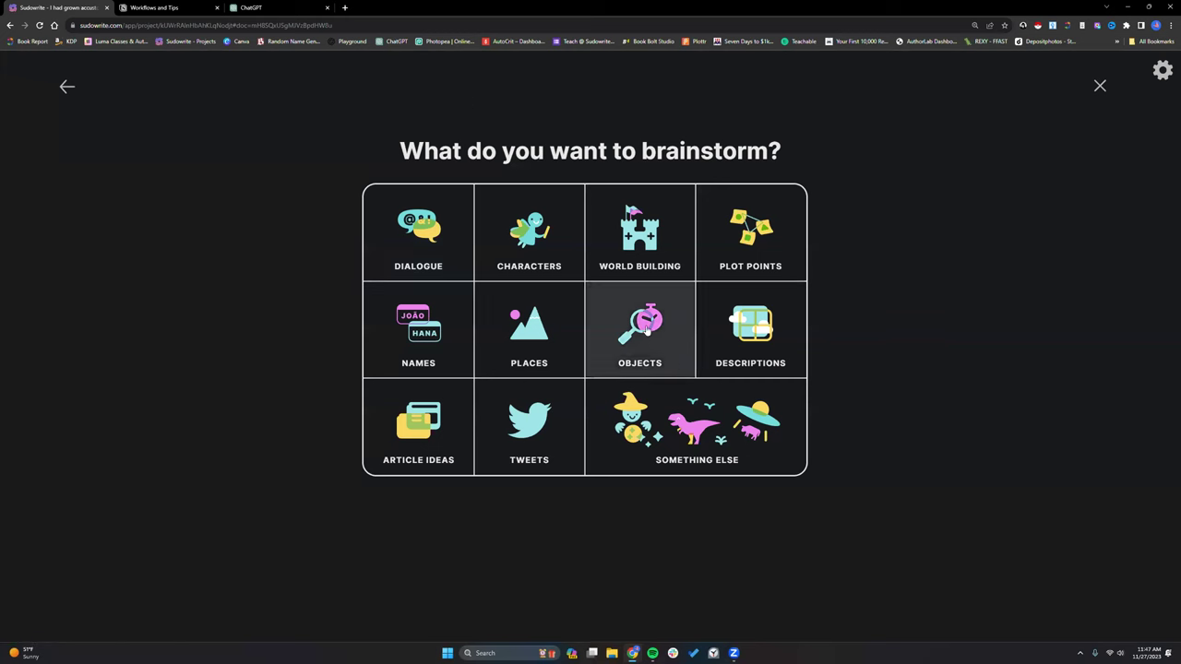
left_click(640, 258)
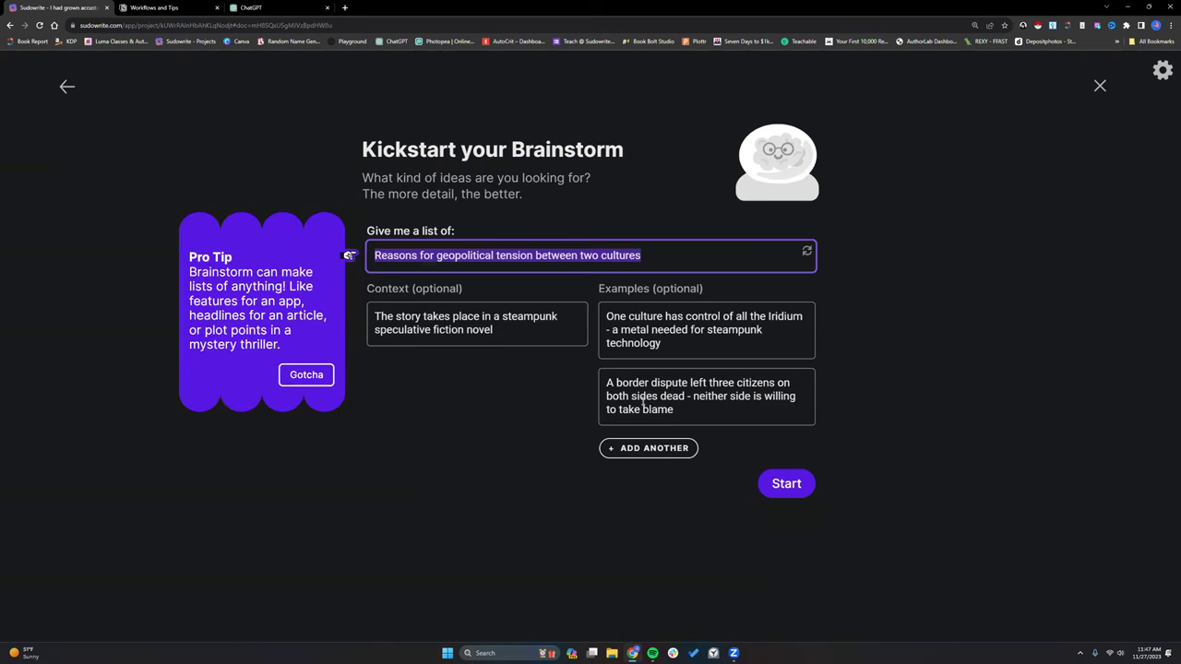
left_click(65, 89)
left_click(440, 242)
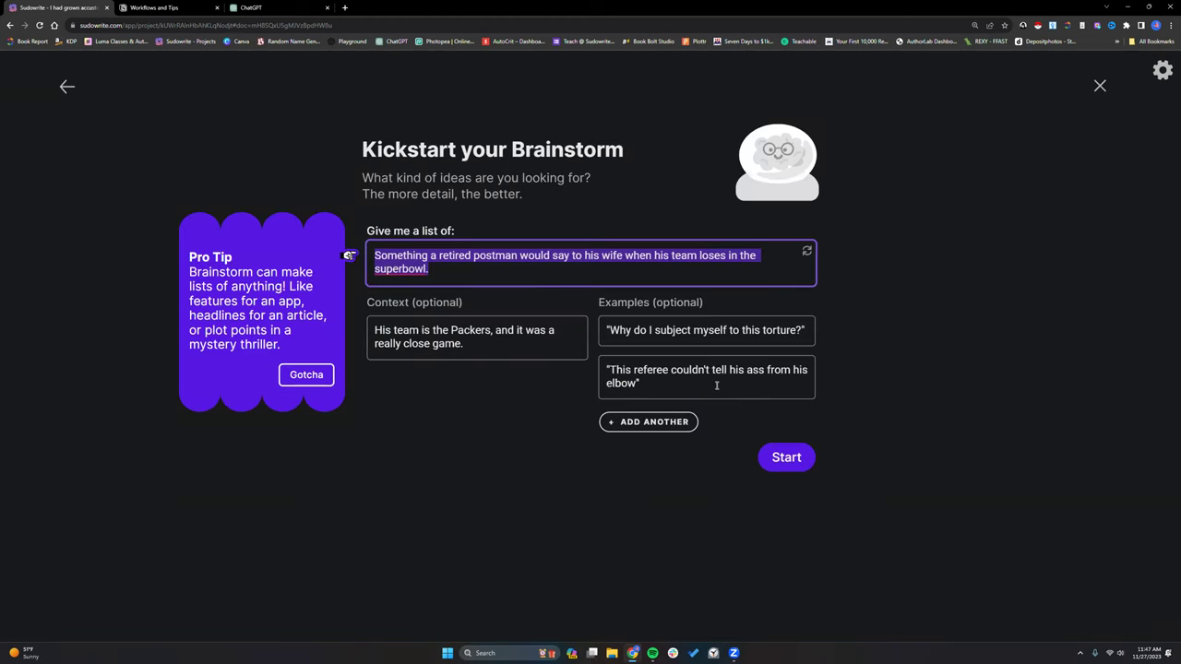
left_click(65, 86)
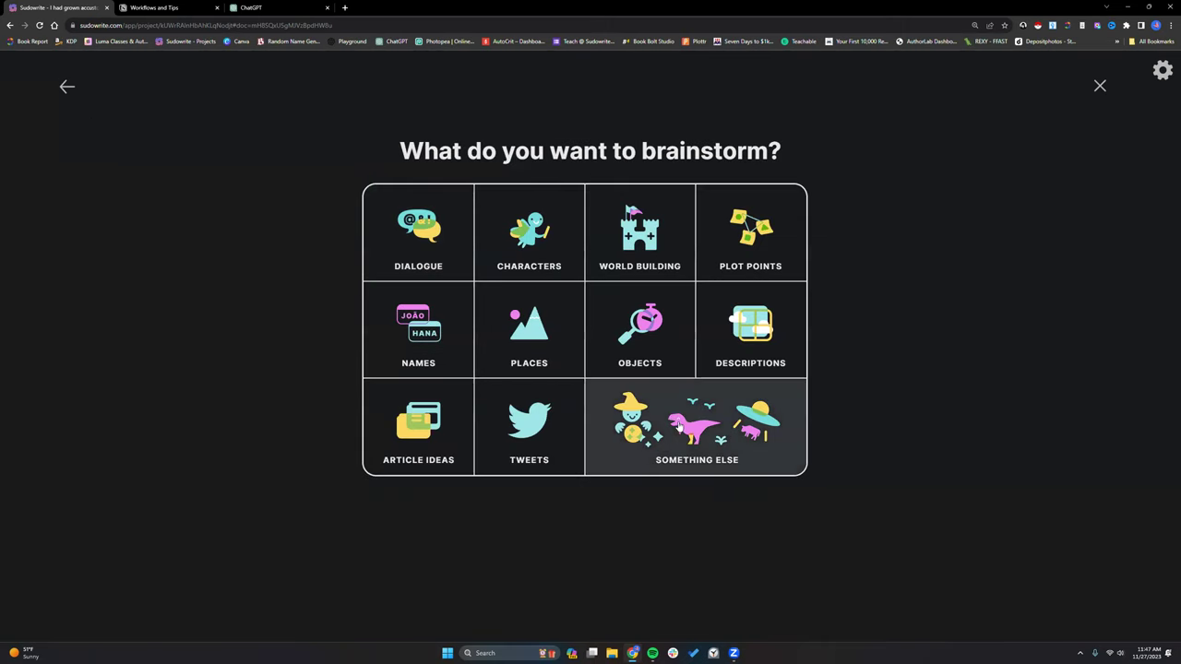
Start a Something Else brainstorm for "things that can go wrong when attempting a heist on the Federal Reserve"
left_click(679, 426)
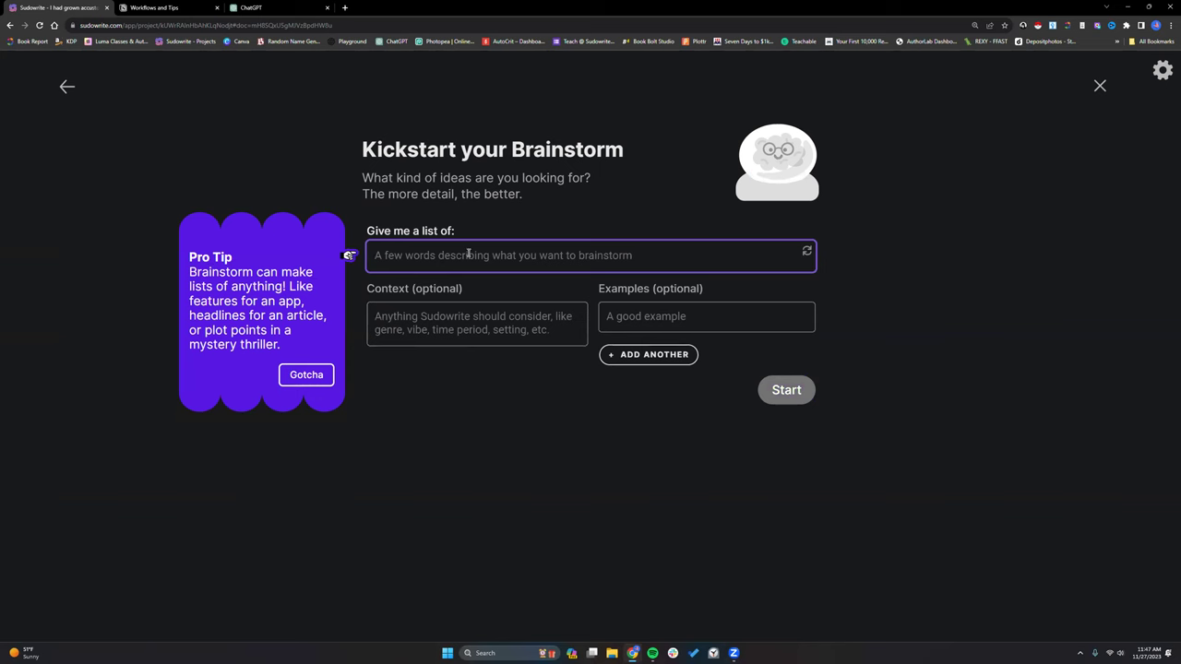
type("thi")
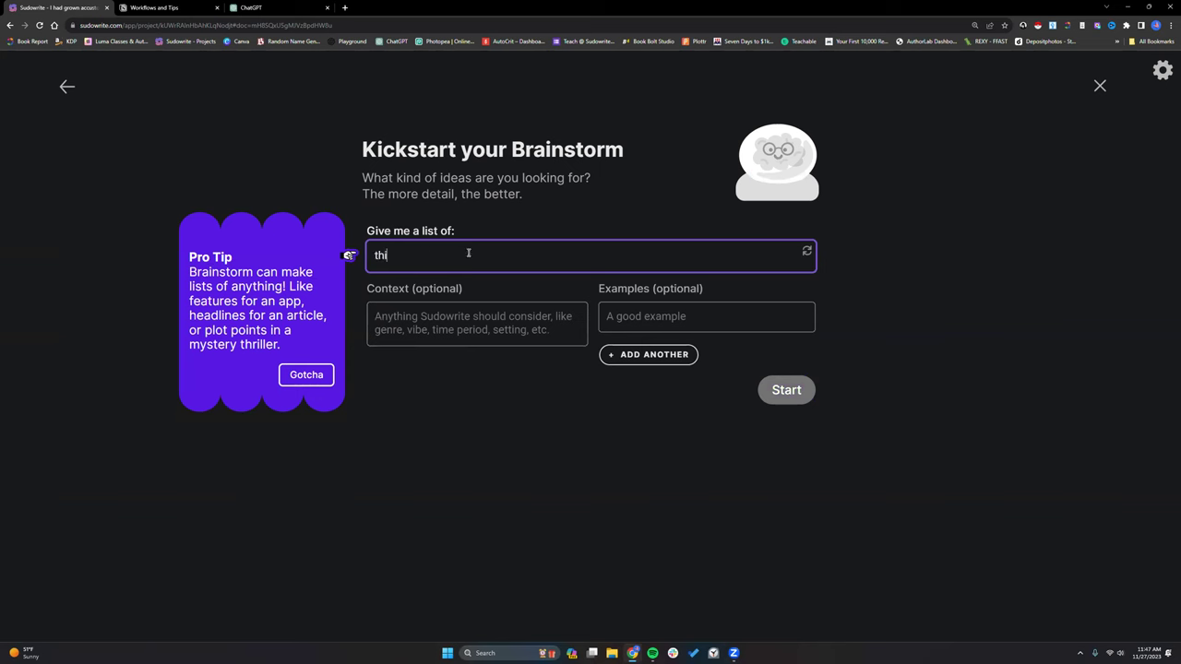
type("ngs that can go wr")
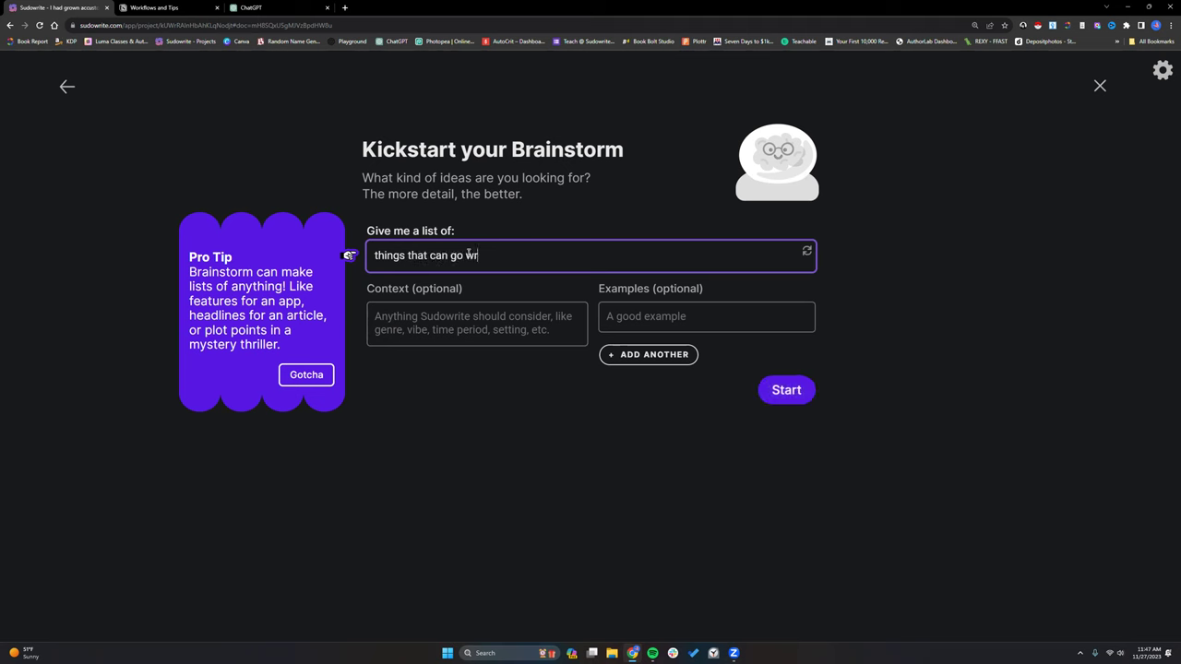
type("ong when attem")
type("pting a heist ")
type("on the Fe")
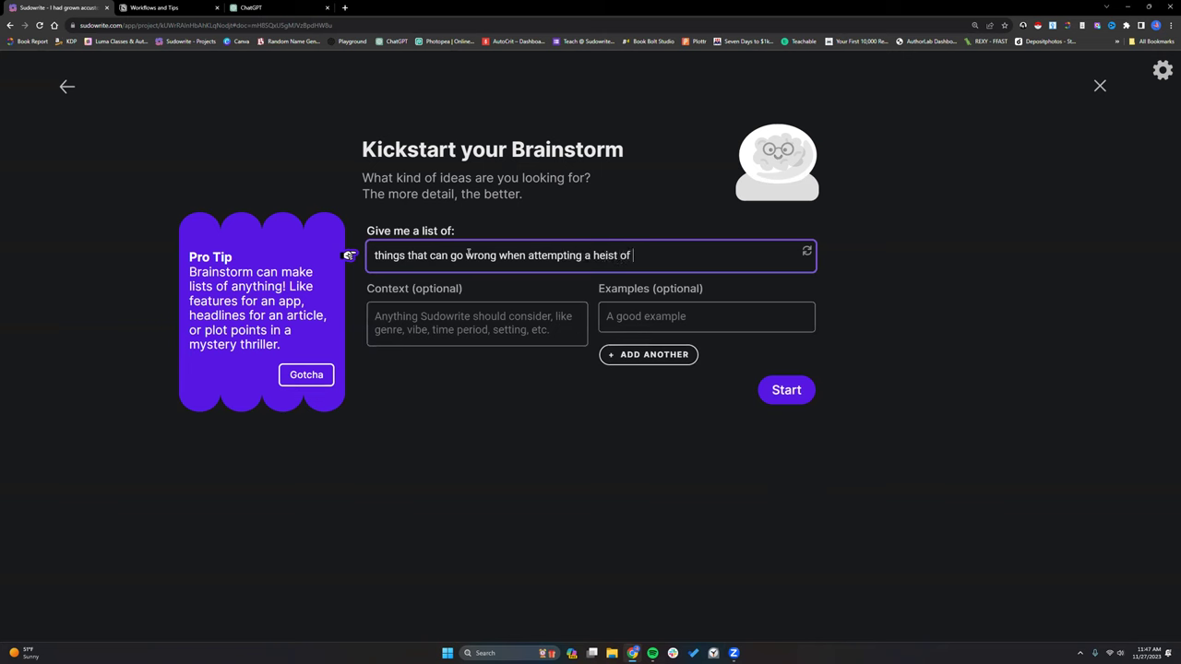
type("dre")
key("BackSpace")
type("eraa")
type(" Reserve")
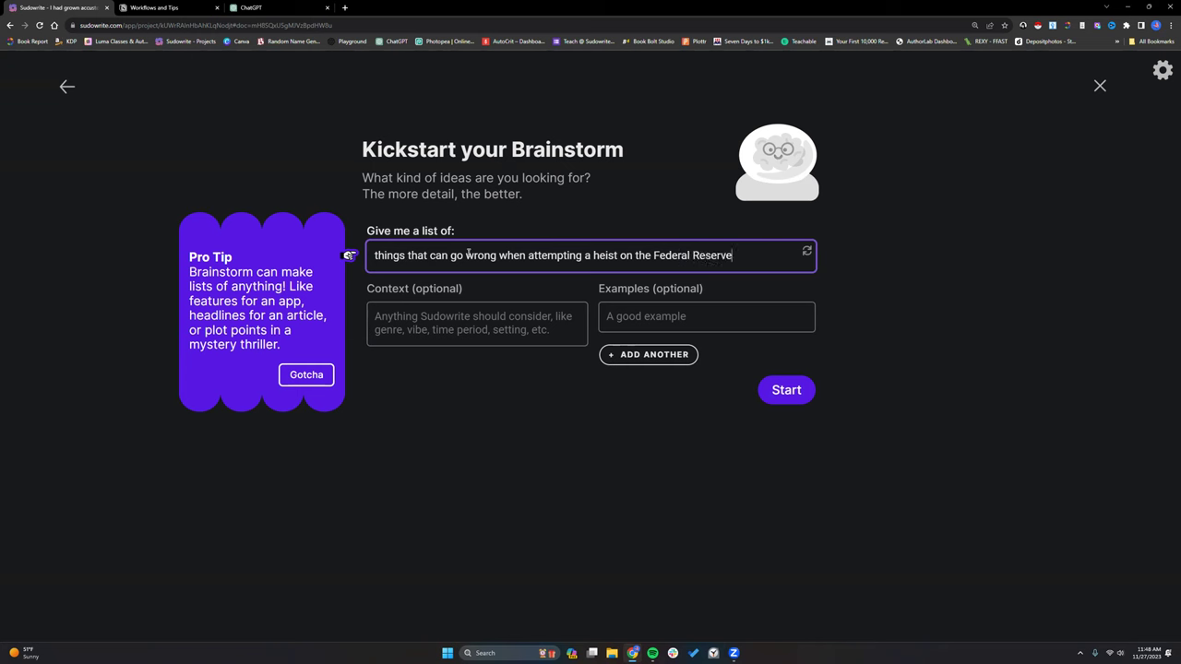
left_click(787, 397)
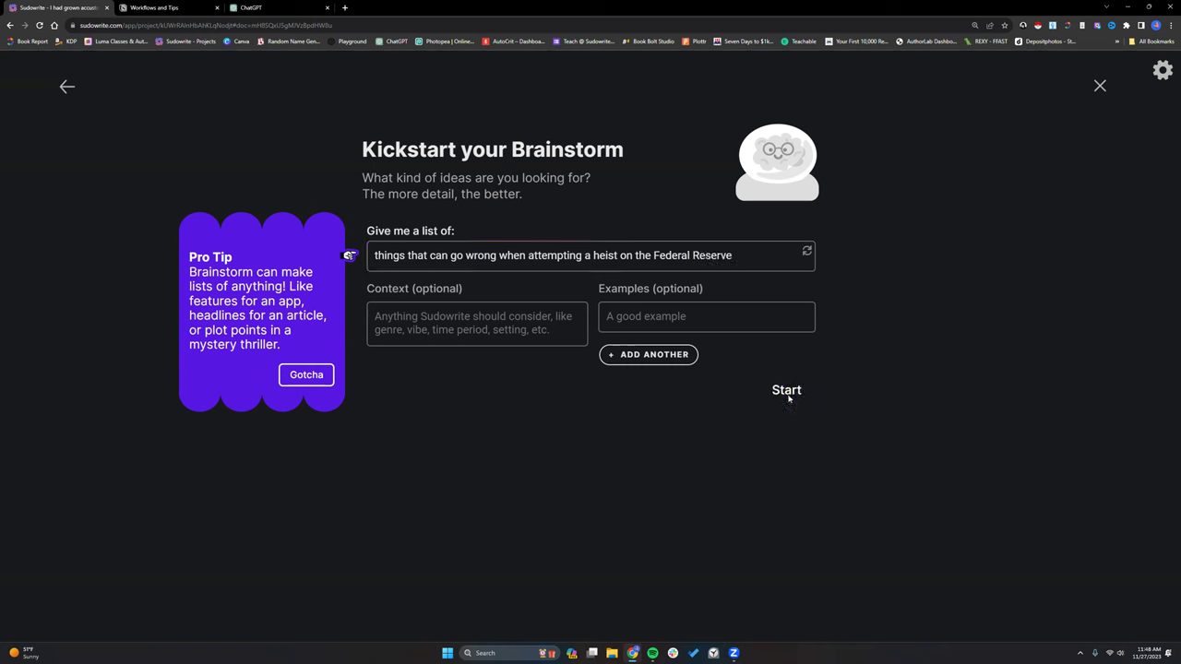
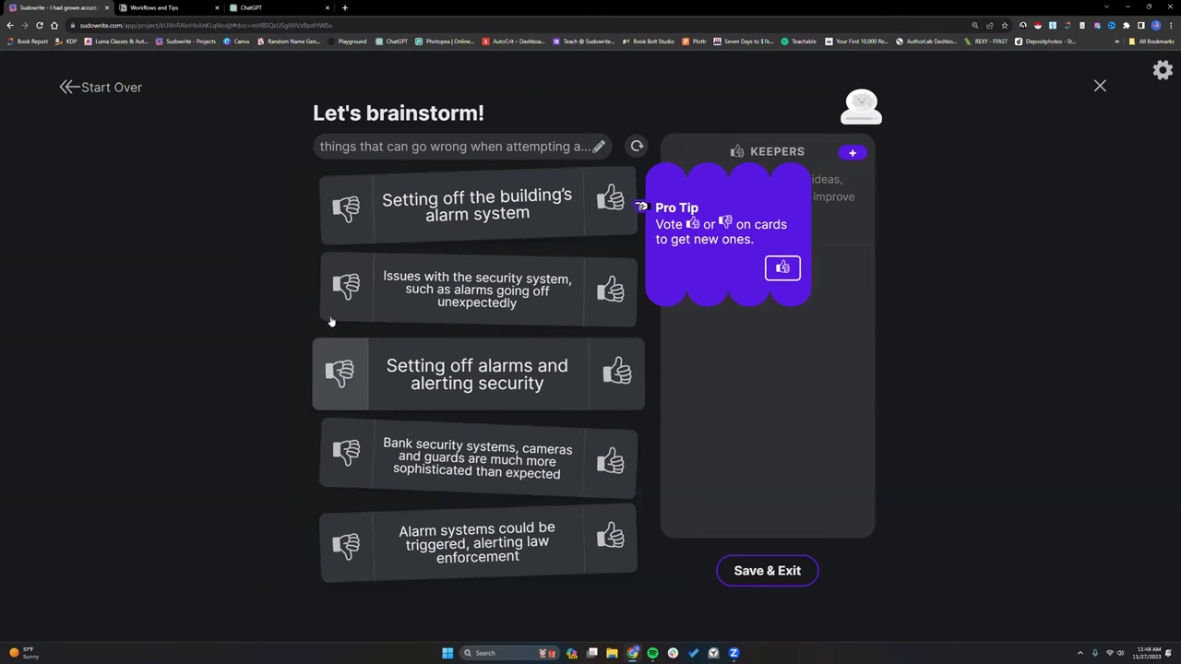
Vote down the building's alarm system and unexpected alarms ideas, and keep the one about more sophisticated bank security systems, cameras and guards
left_click(345, 212)
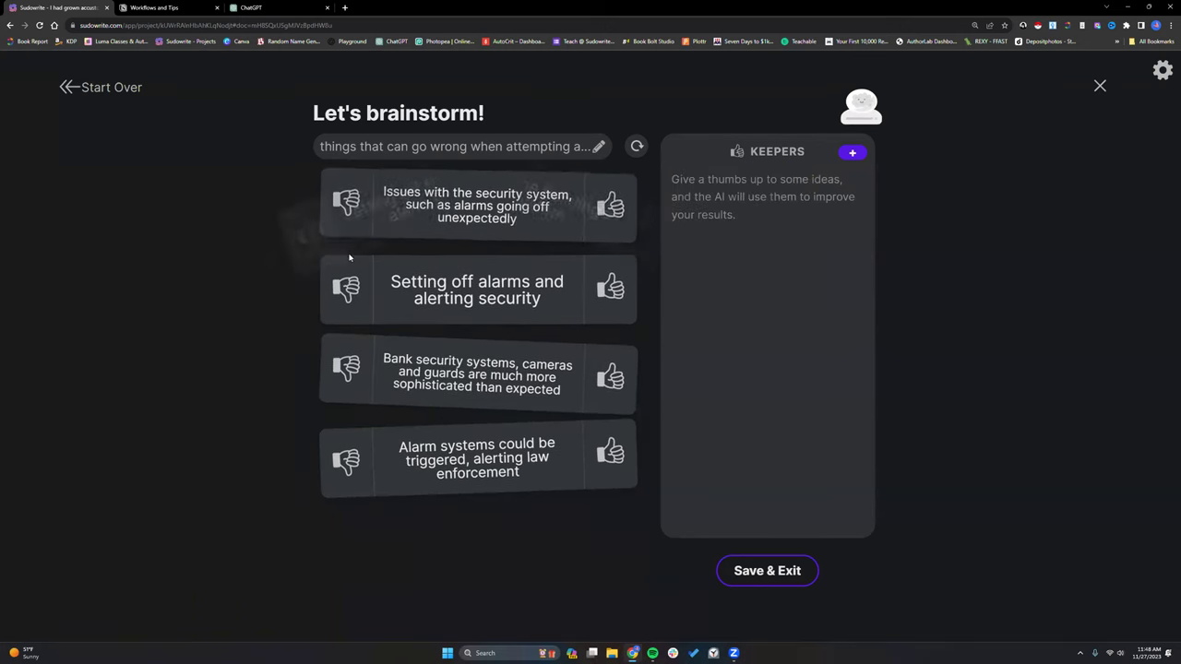
left_click(338, 292)
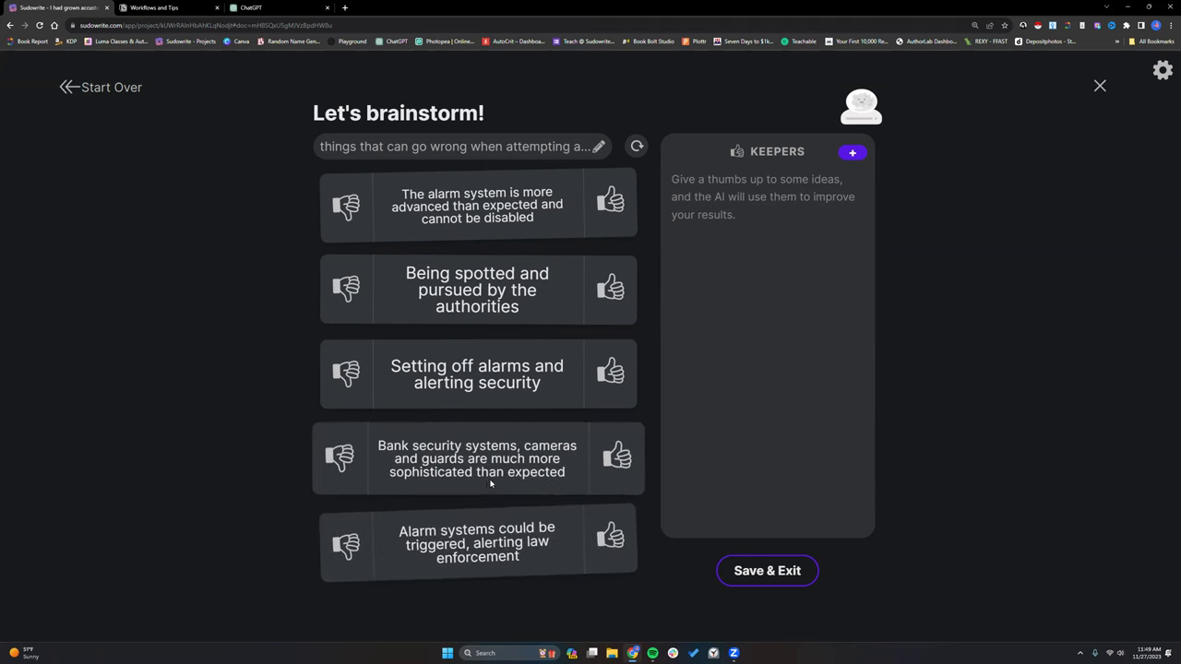
left_click(625, 459)
Select the kept bank security idea's text, then open the idea for editing and leave it unedited
mouse_move(804, 199)
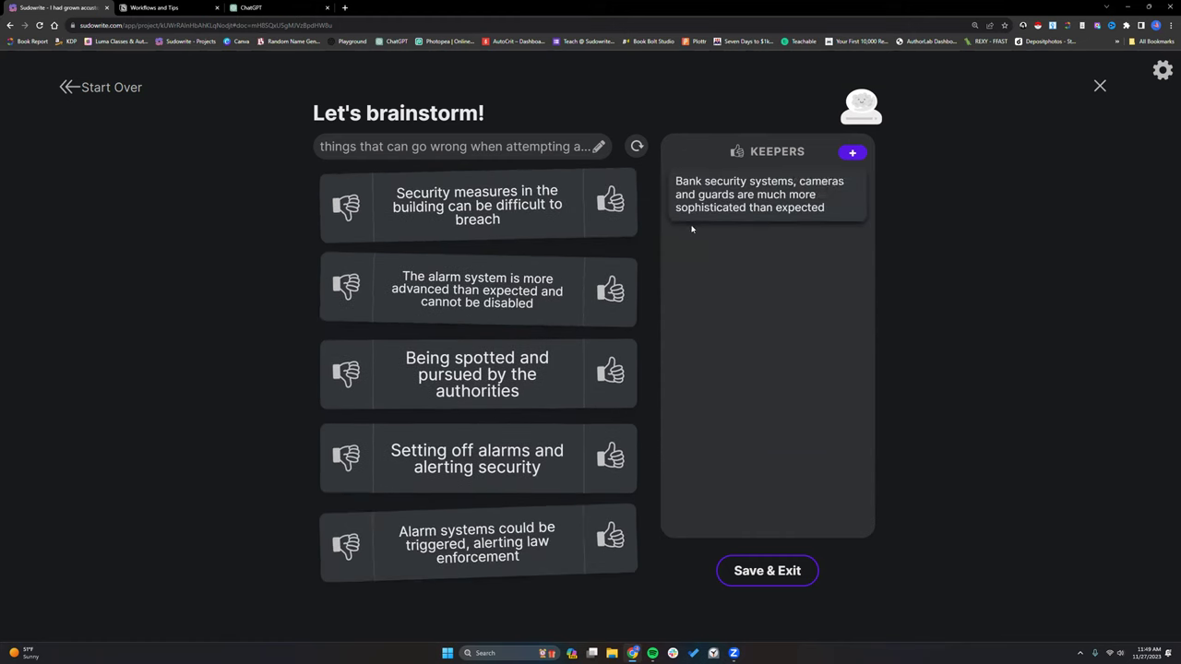
left_click_drag(675, 182, 850, 214)
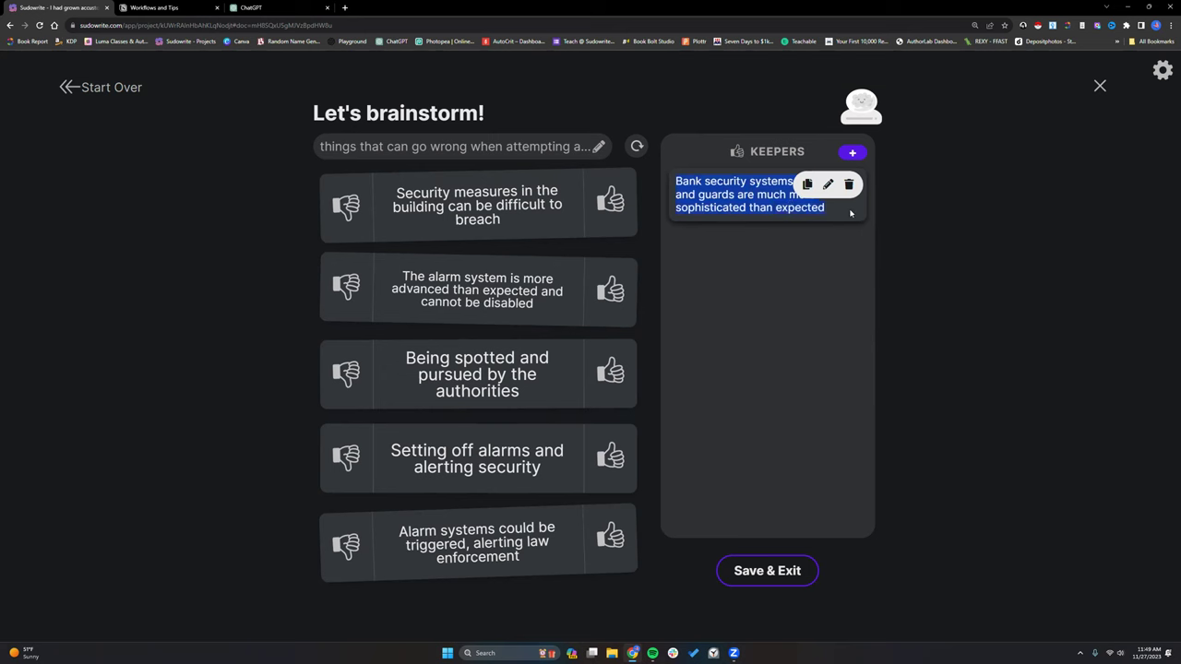
right_click(761, 201)
left_click(784, 220)
left_click(831, 180)
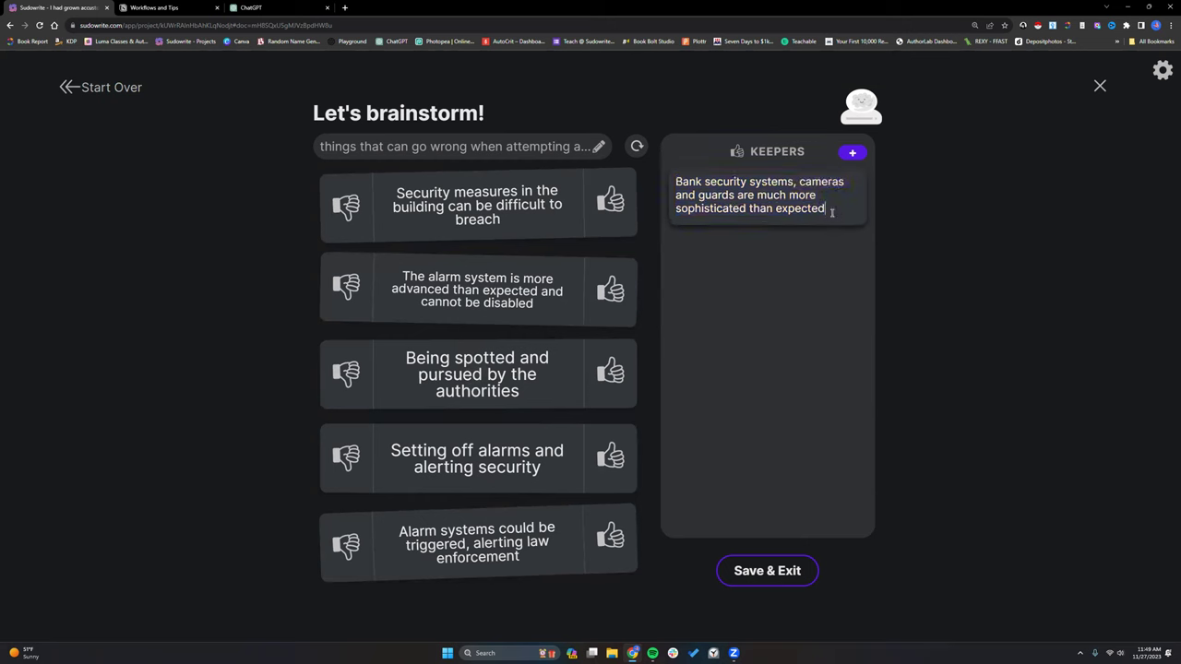
left_click(796, 268)
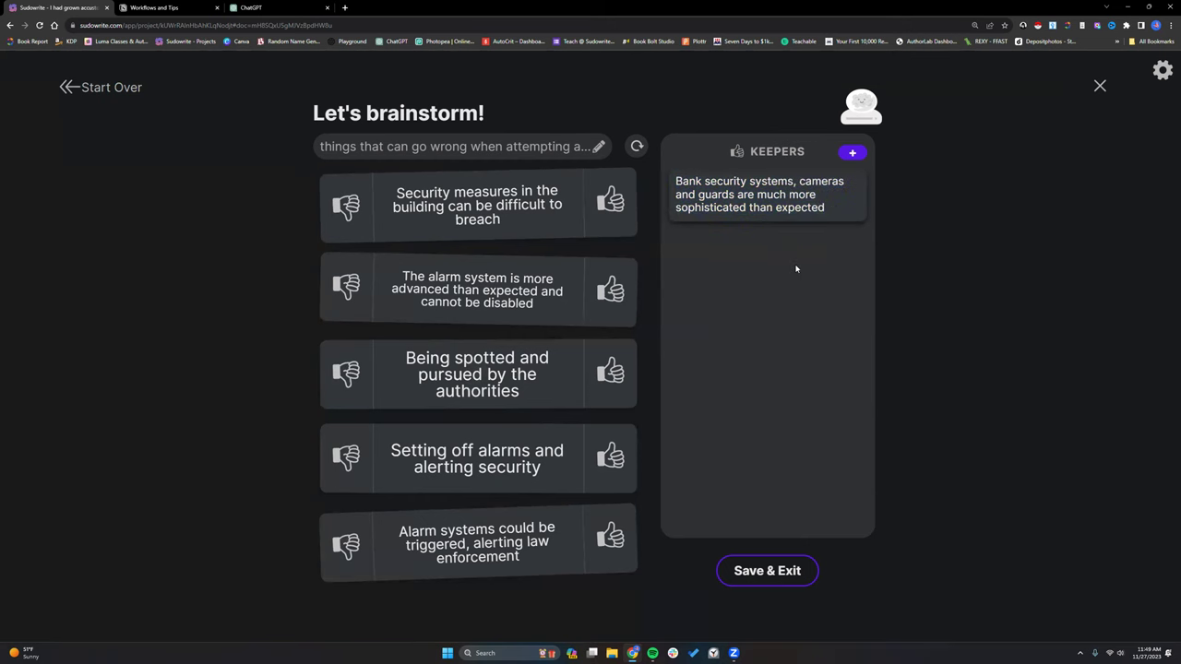
Save and exit the brainstorm, then place the cursor after "ready for what lay ahead" at the draft's end
left_click(765, 571)
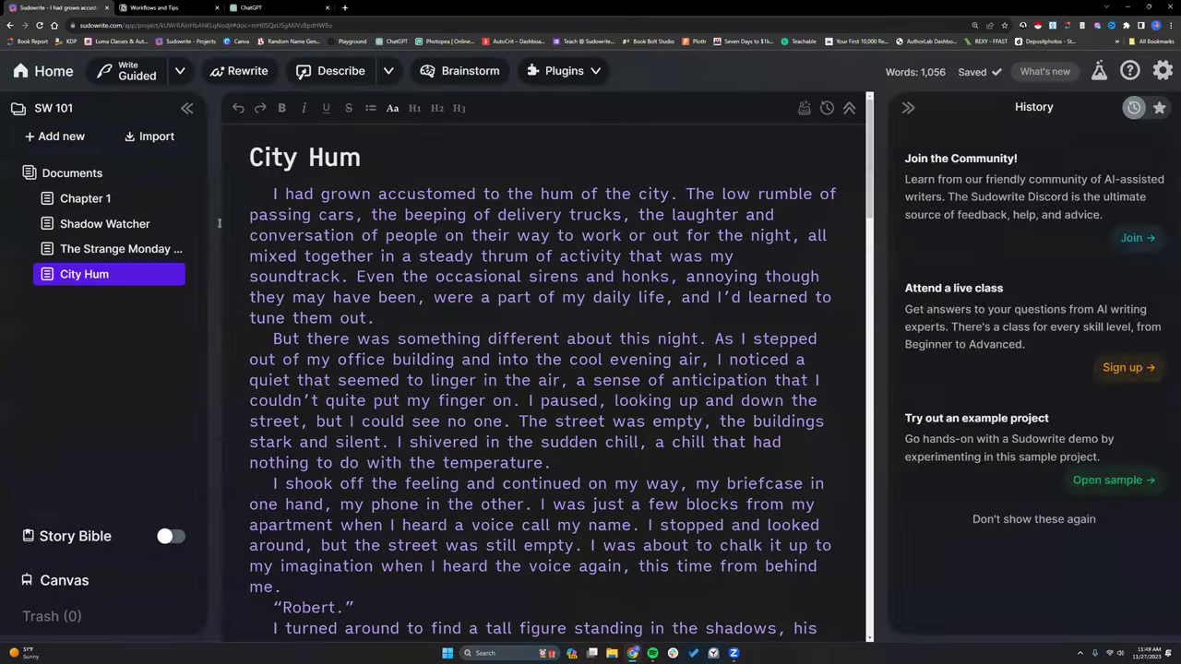
scroll(405, 382, "down", 5)
scroll(405, 381, "down", 15)
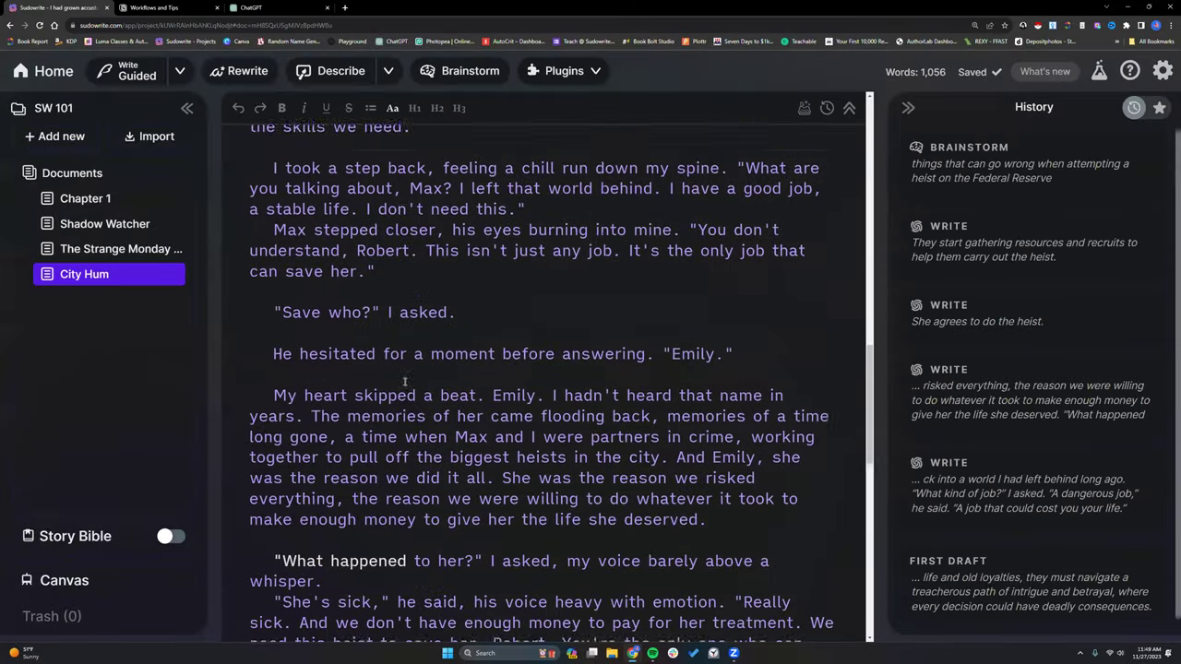
left_click(467, 619)
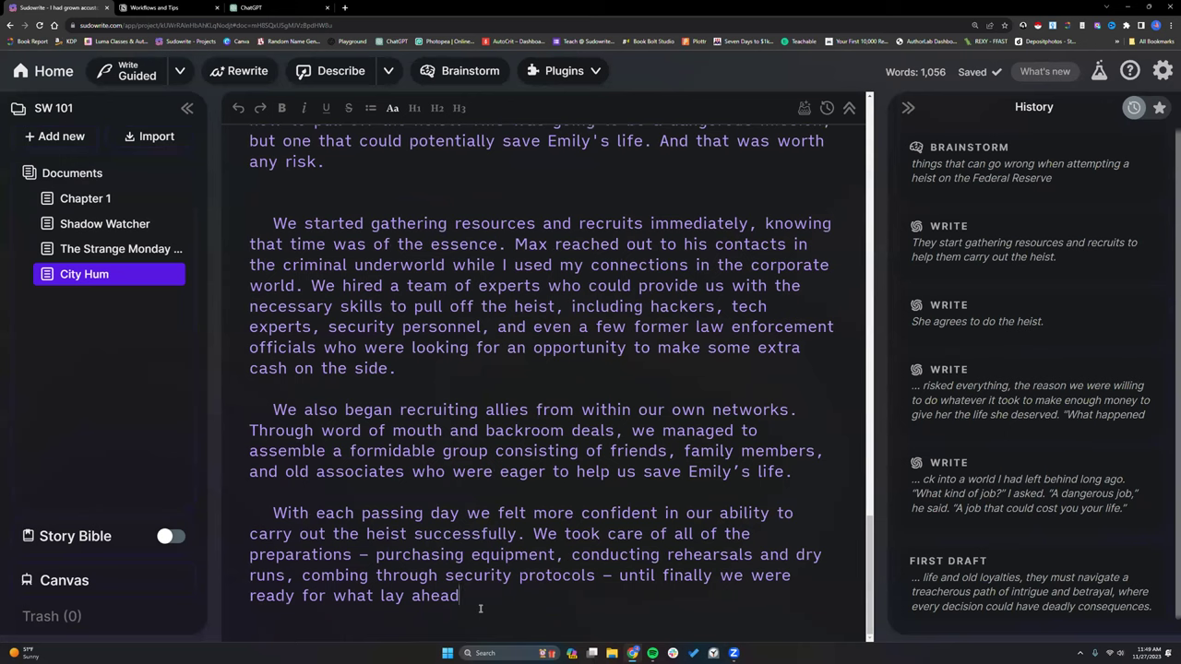
End the draft with a period and run Guided Write with the copied idea "Bank security systems, cameras and guards are much more sophisticated than expected"
type(".")
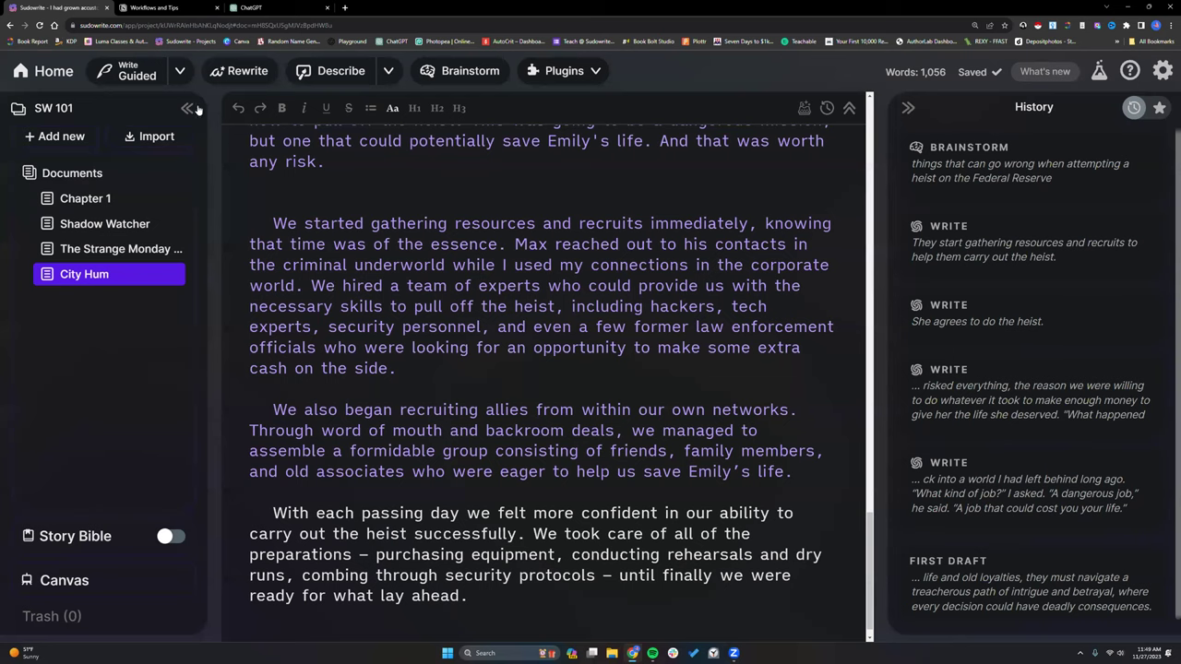
left_click(180, 71)
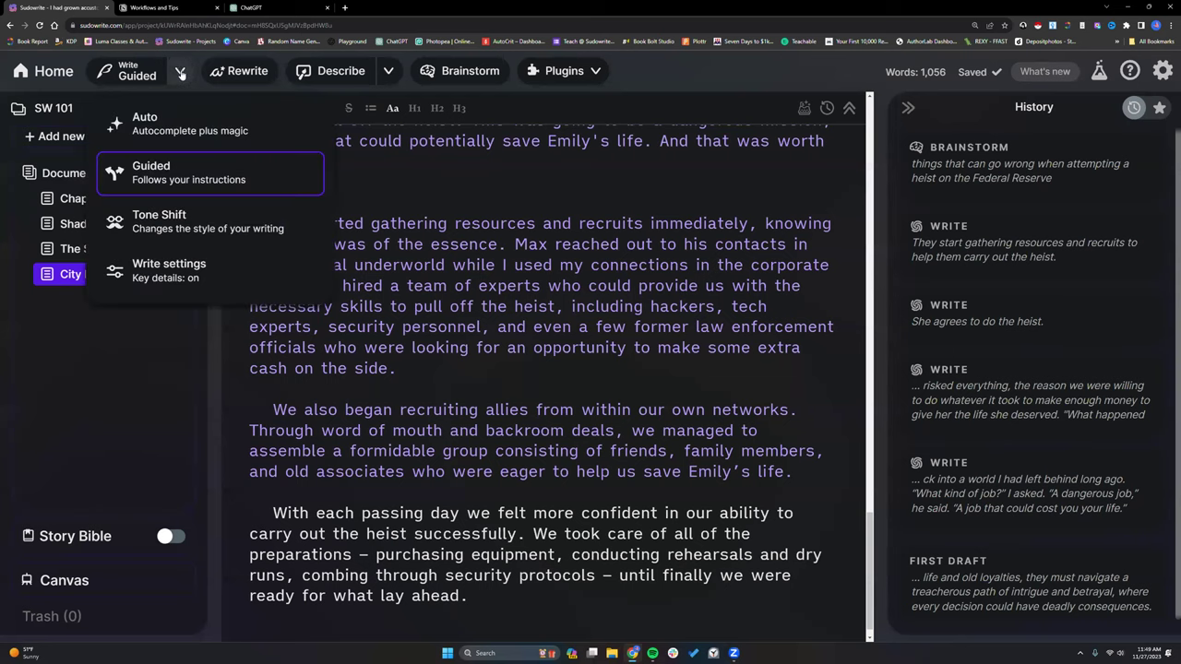
left_click(183, 177)
left_click(36, 154)
left_click_drag(140, 214, 20, 202)
right_click(53, 201)
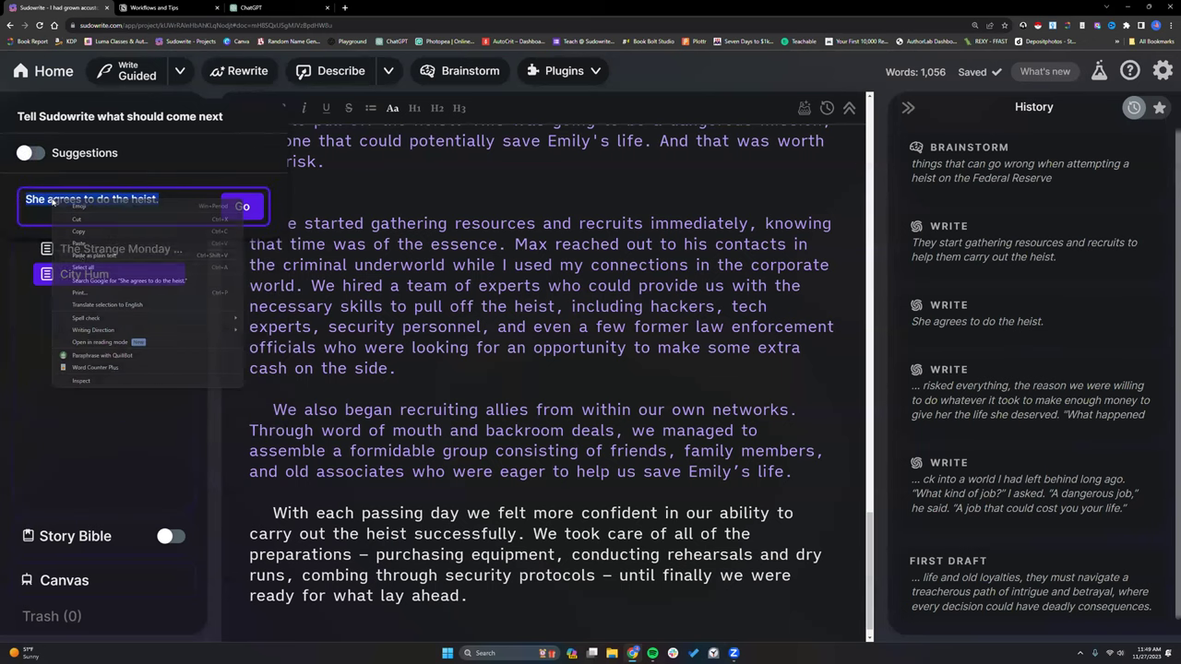
left_click(81, 244)
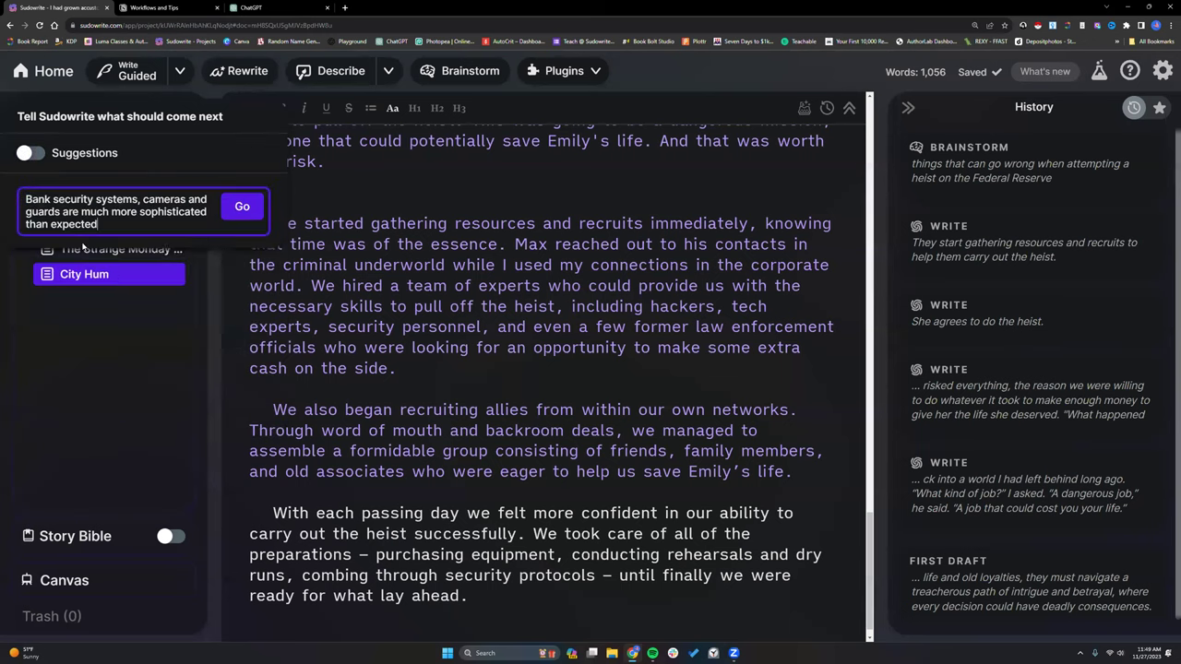
left_click(242, 208)
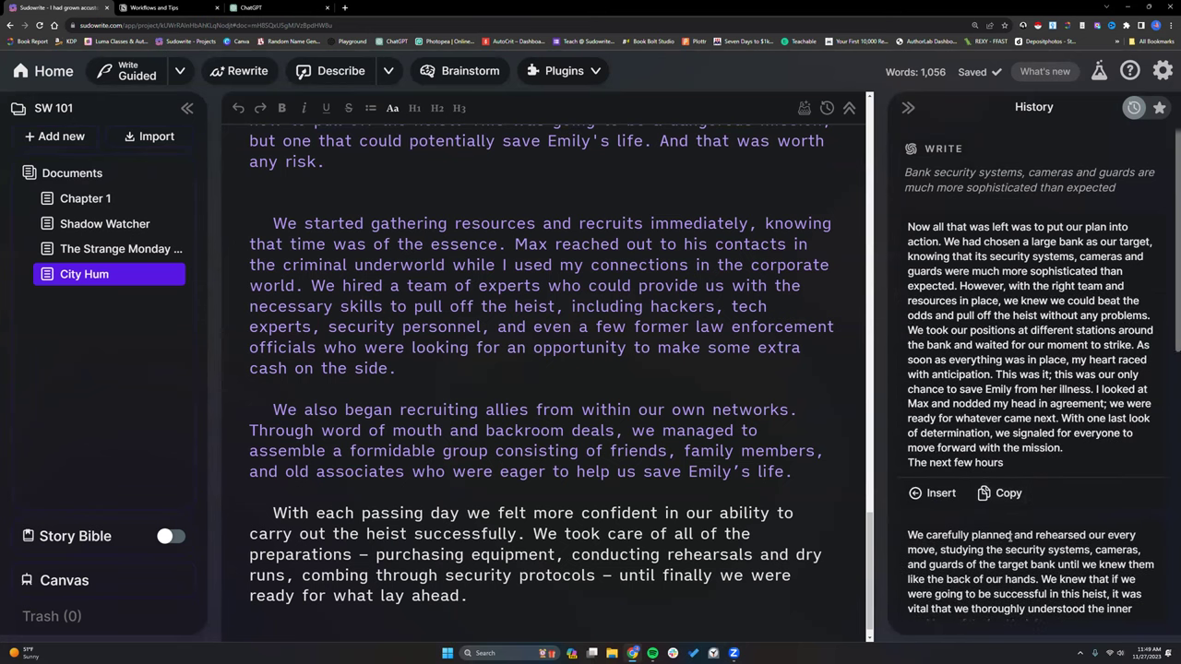
Review the newly generated continuations, the available Write modes and the City Hum draft back to its beginning
scroll(997, 511, "down", 1)
scroll(997, 513, "down", 5)
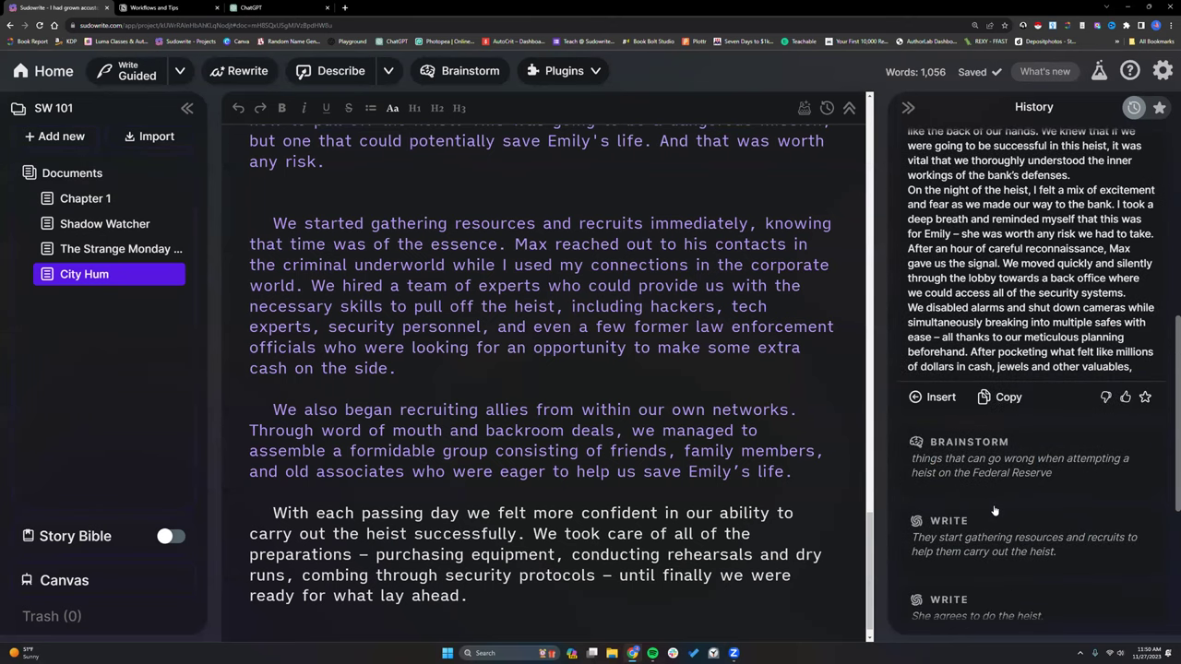
scroll(806, 441, "up", 6)
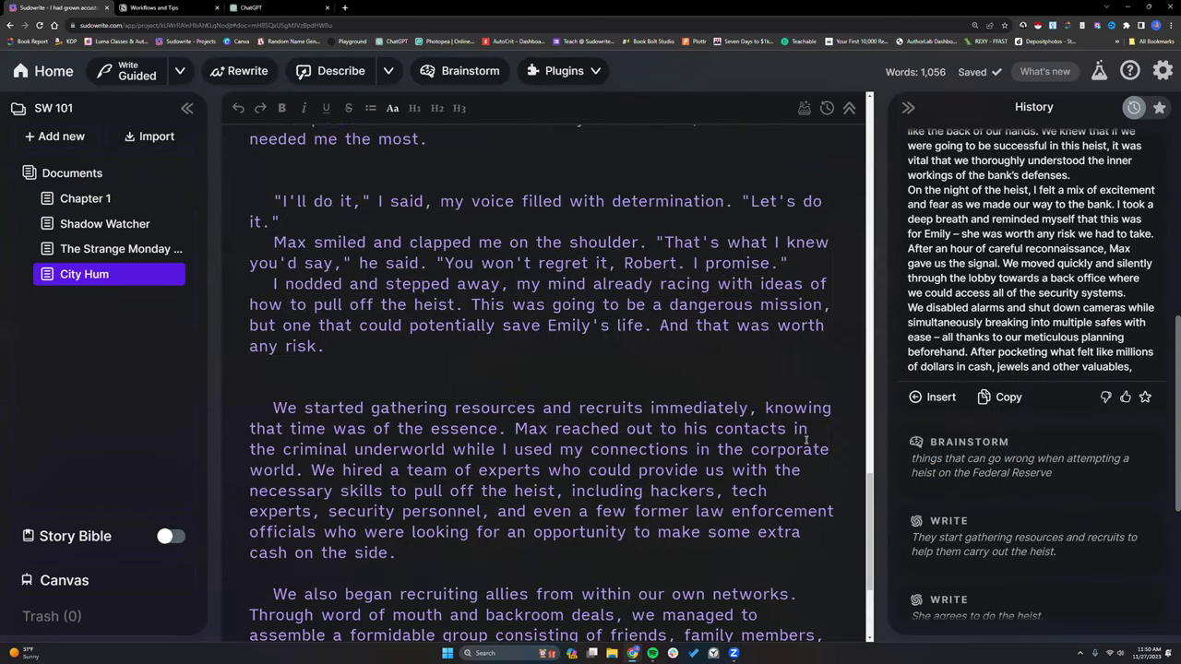
scroll(806, 440, "up", 2)
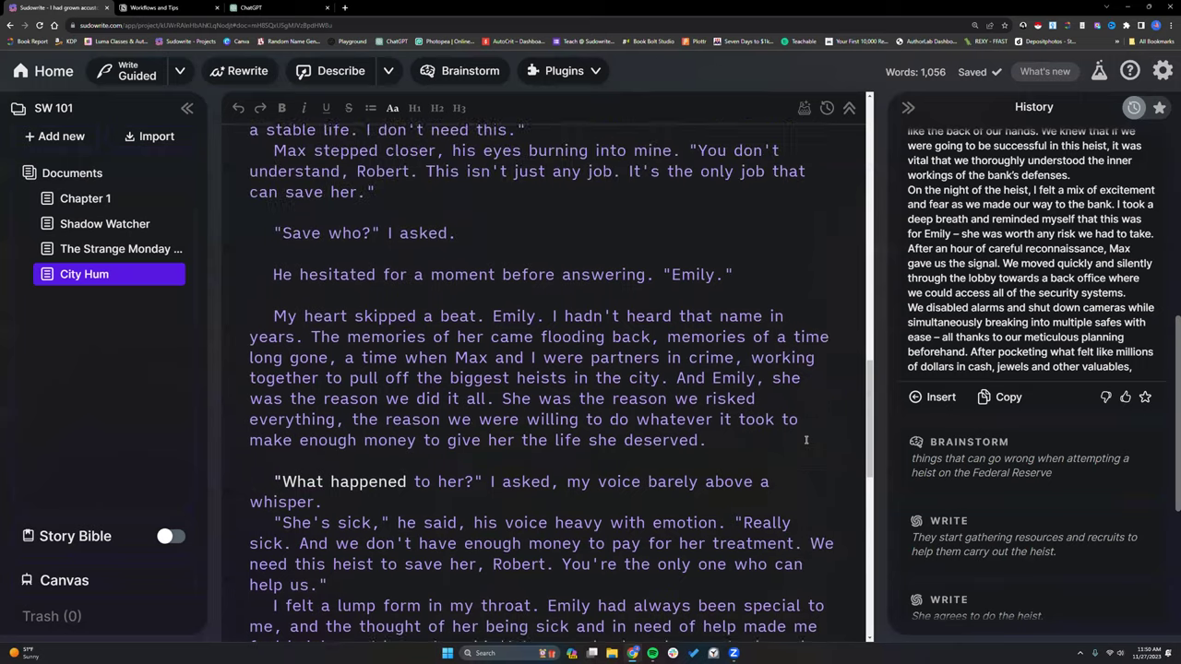
left_click(181, 71)
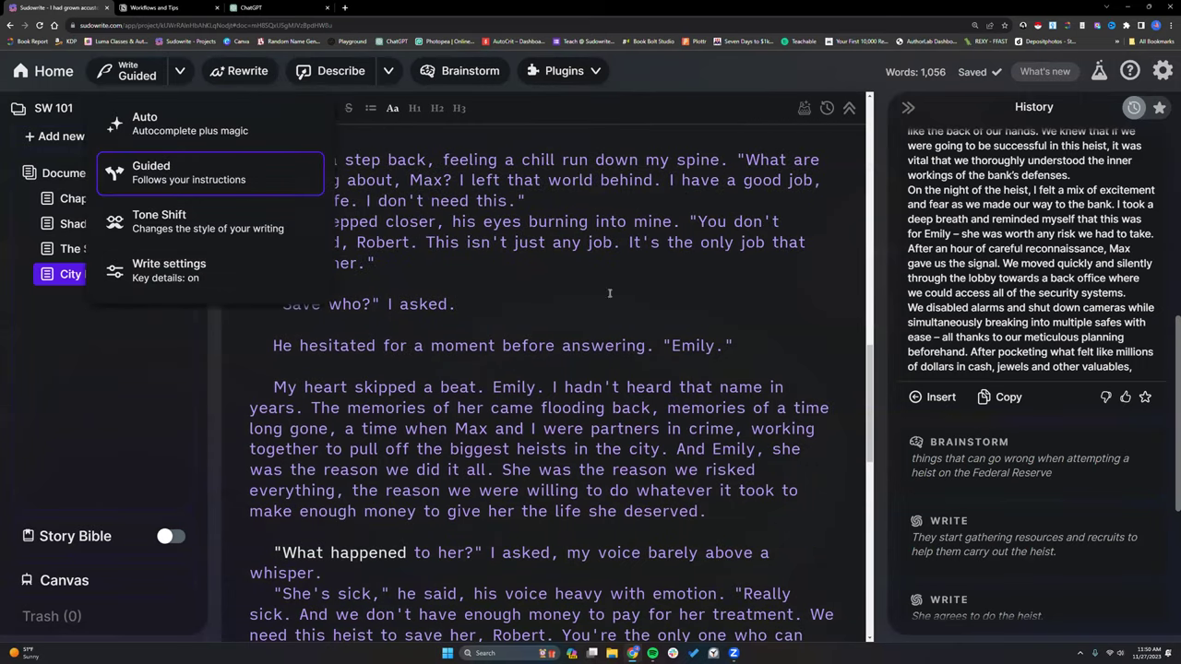
left_click(797, 218)
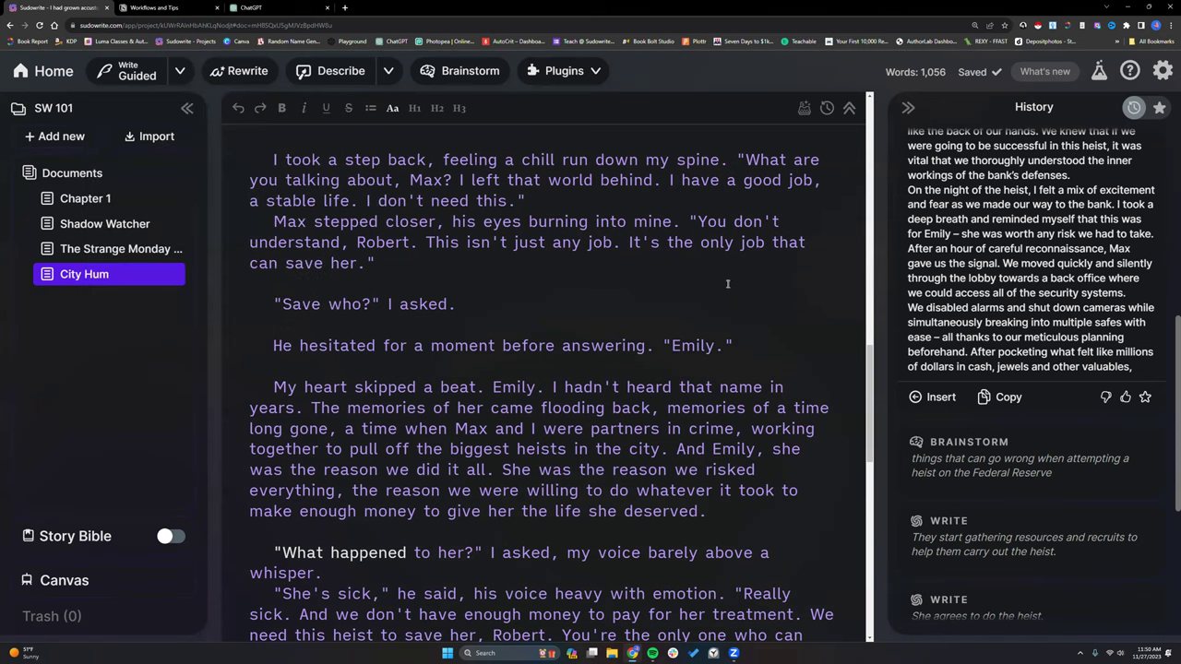
scroll(752, 342, "up", 15)
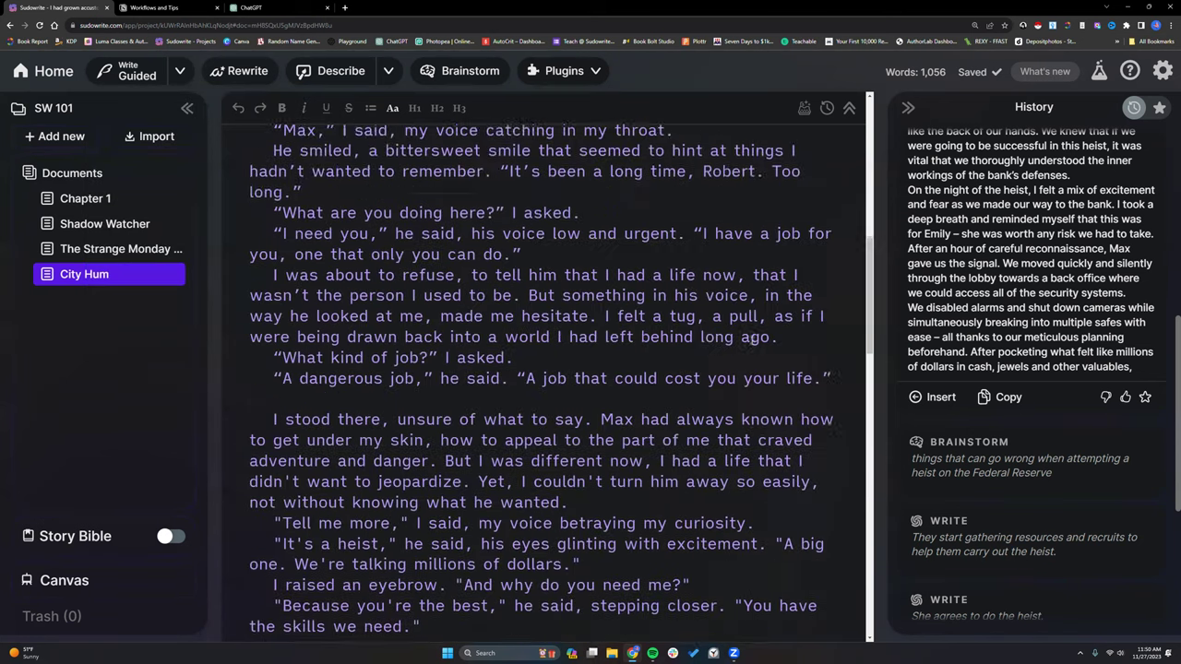
scroll(752, 341, "up", 1)
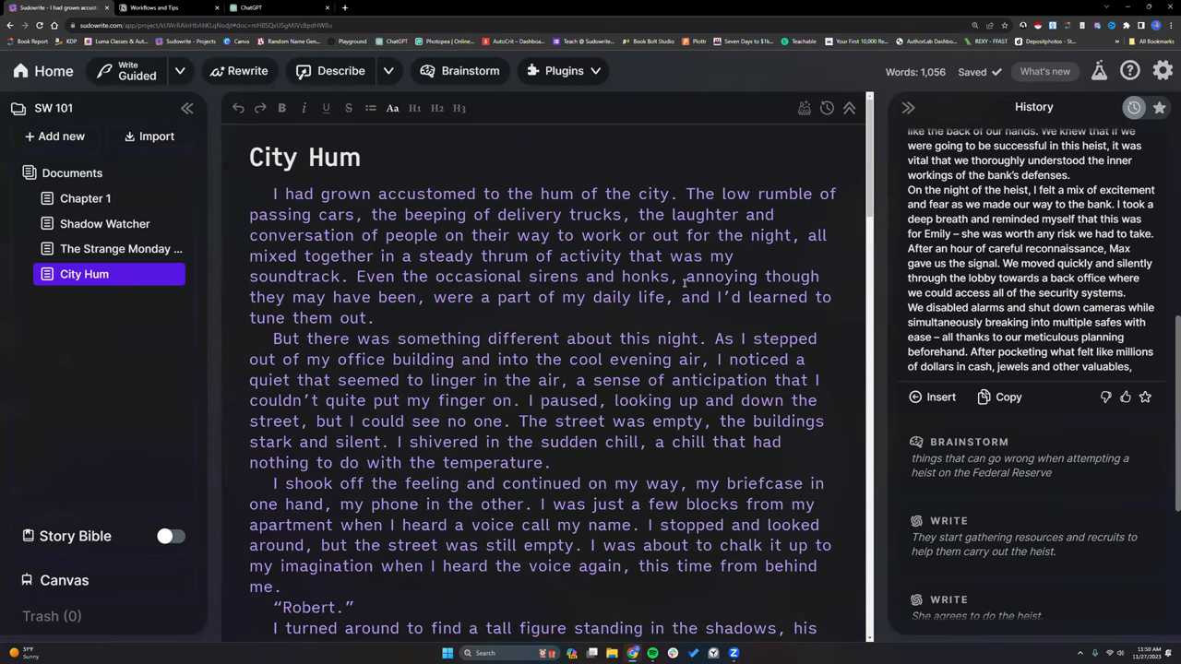
Add a new document to the SW 101 project, reload the page and open the First Draft plugin
left_click(33, 138)
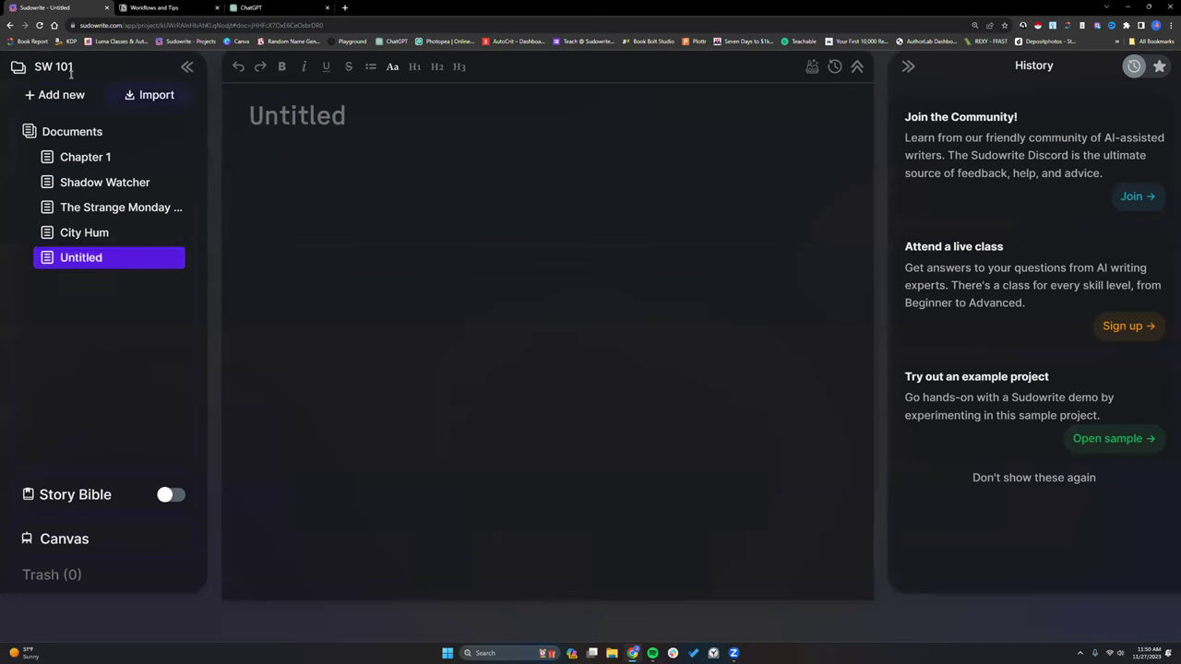
left_click(38, 25)
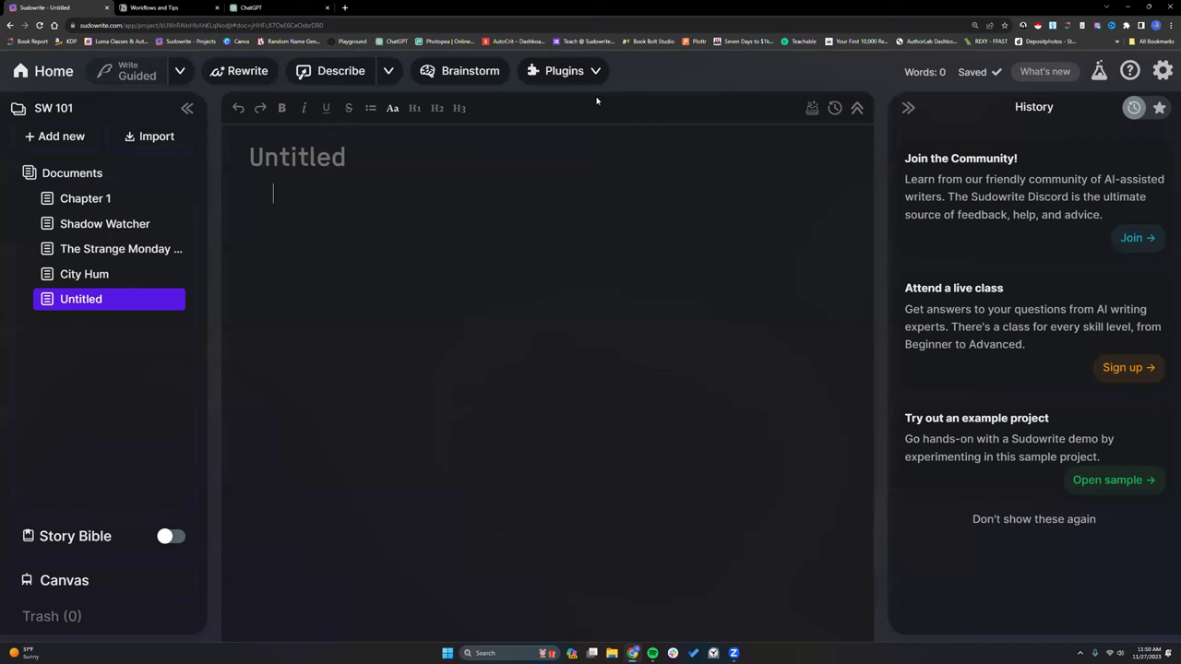
left_click(594, 74)
left_click(567, 153)
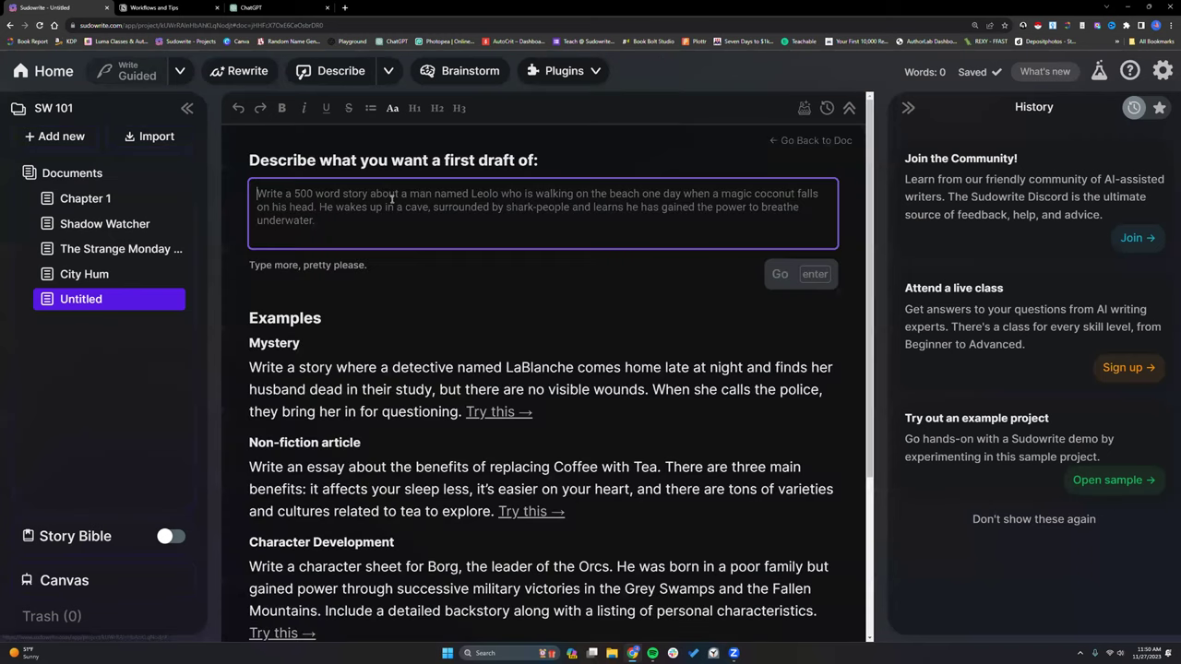
Generate a first draft from the prompt "Write an outline for a nonfiction book about how to rob a bank."
type("Wr")
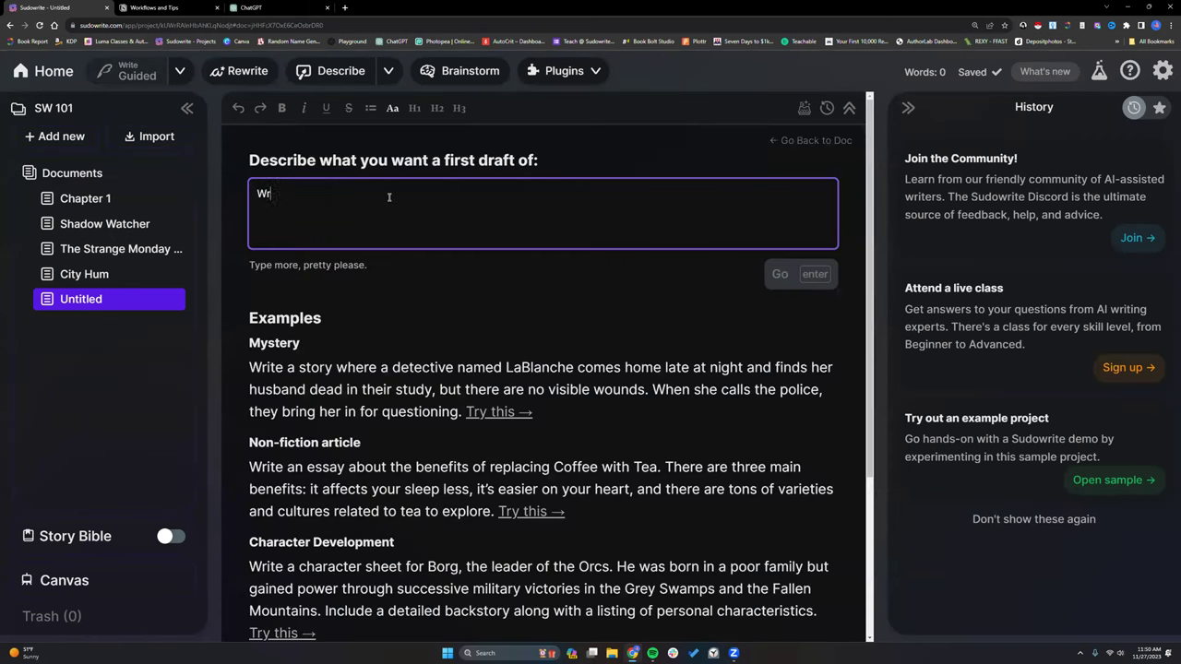
type("ite an outline for a nonfiction")
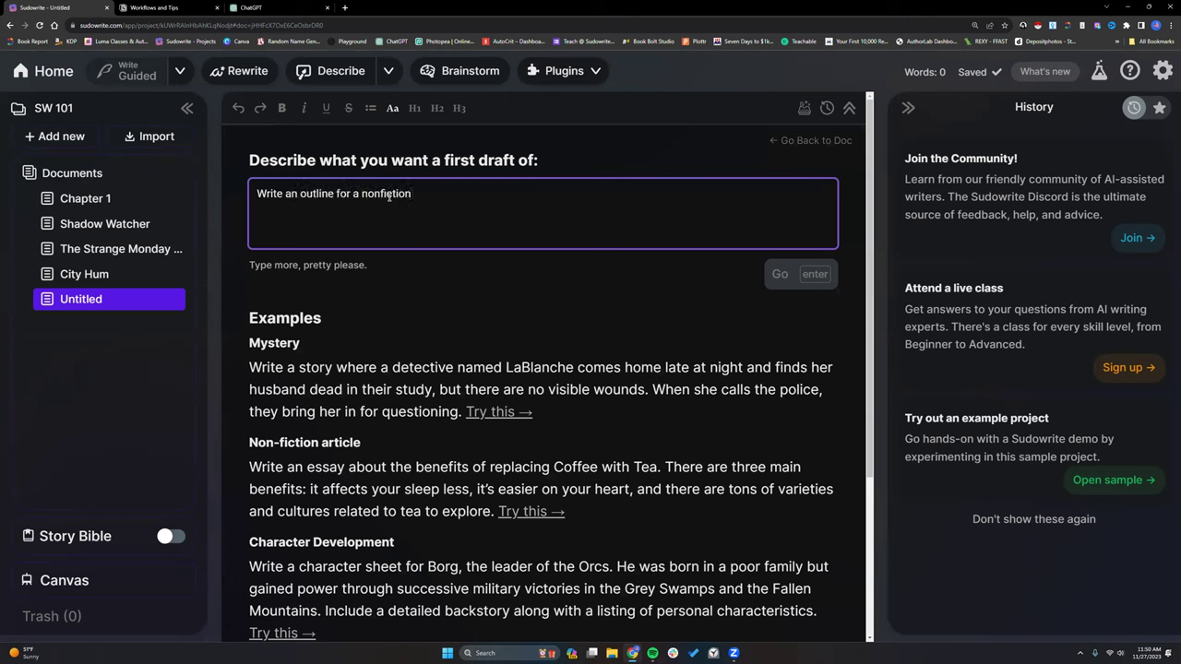
type(" aook about")
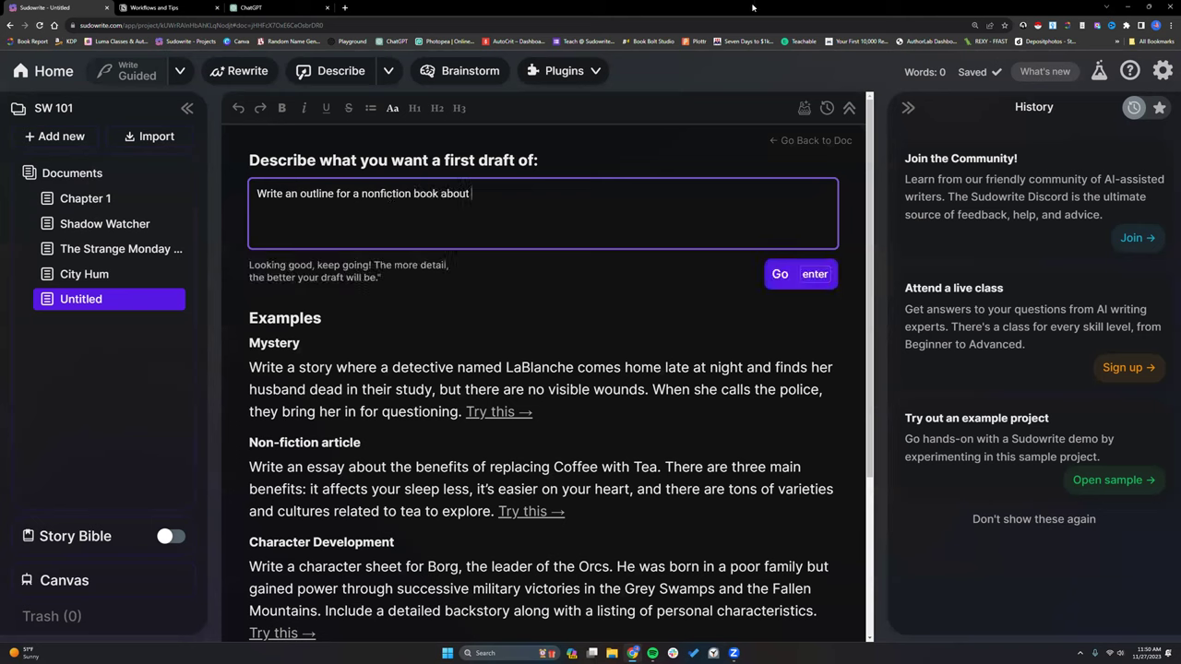
left_click(1070, 337)
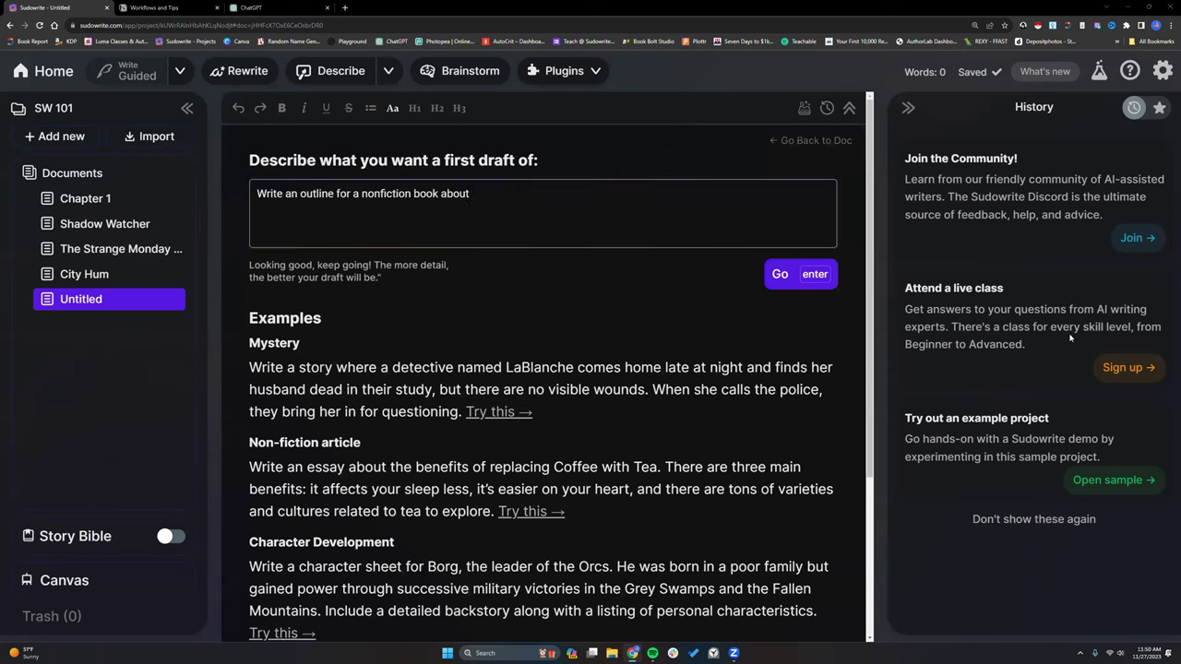
left_click(544, 198)
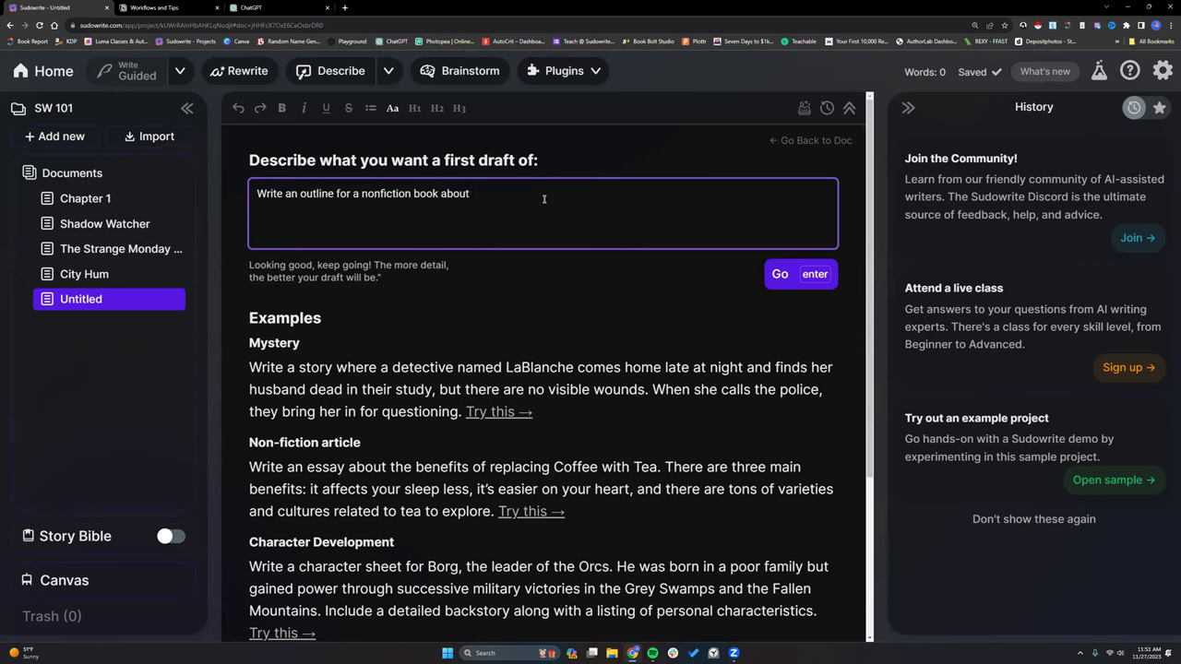
type("obbing")
key("BackSpace")
key("BackSpace")
key("BackSpace")
key("BackSpace")
type("how to rob a bank.")
left_click(794, 277)
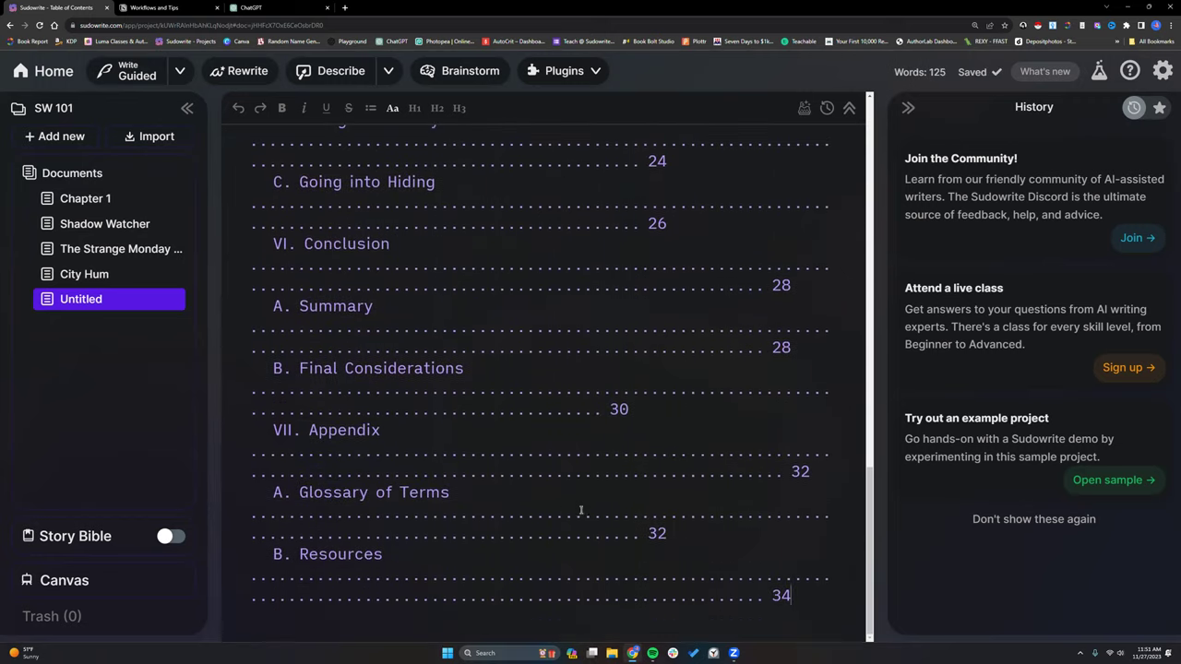
Read through the generated nonfiction outline's sections and chapter headings
scroll(581, 510, "up", 5)
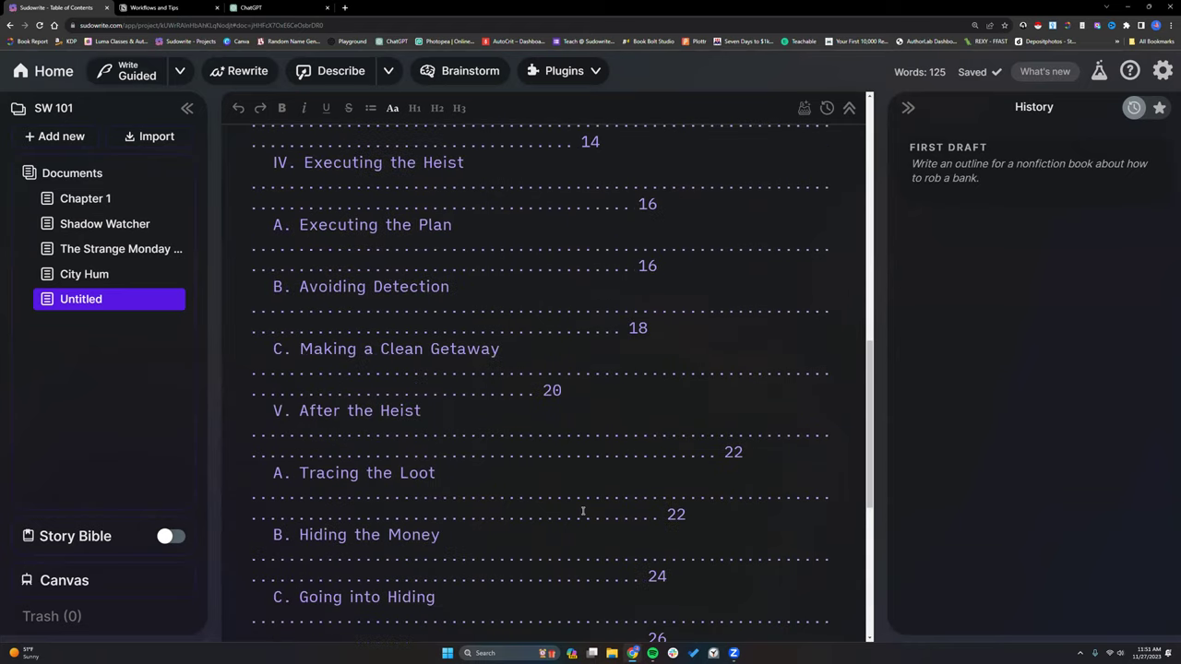
scroll(582, 510, "up", 2)
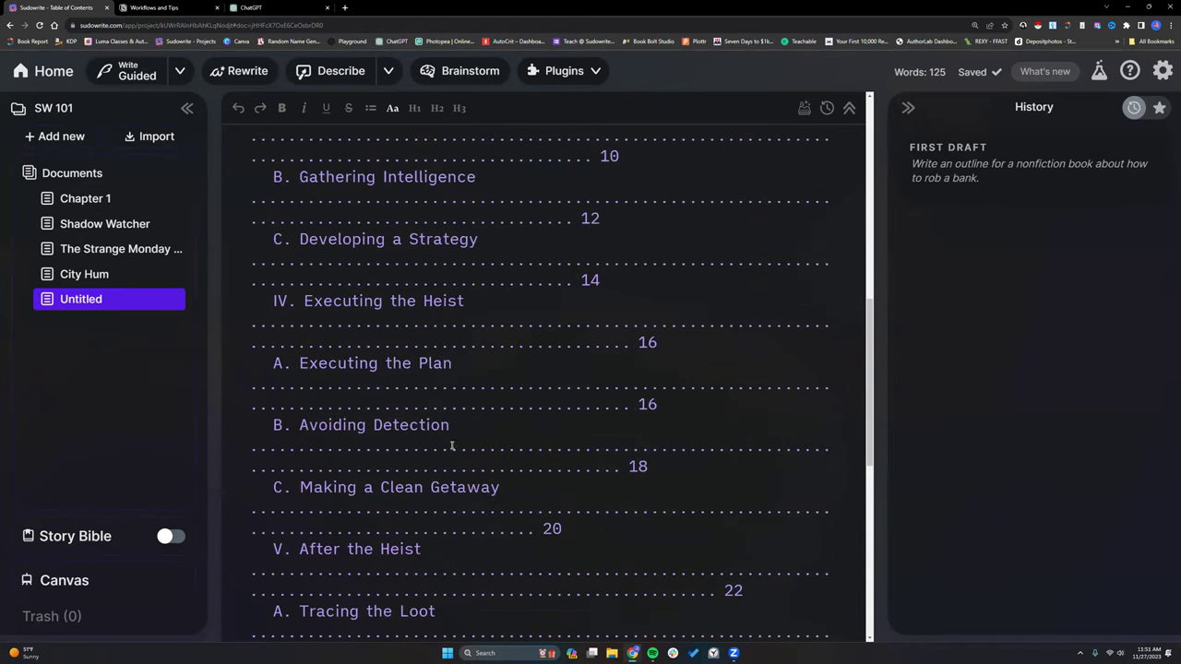
scroll(452, 446, "up", 2)
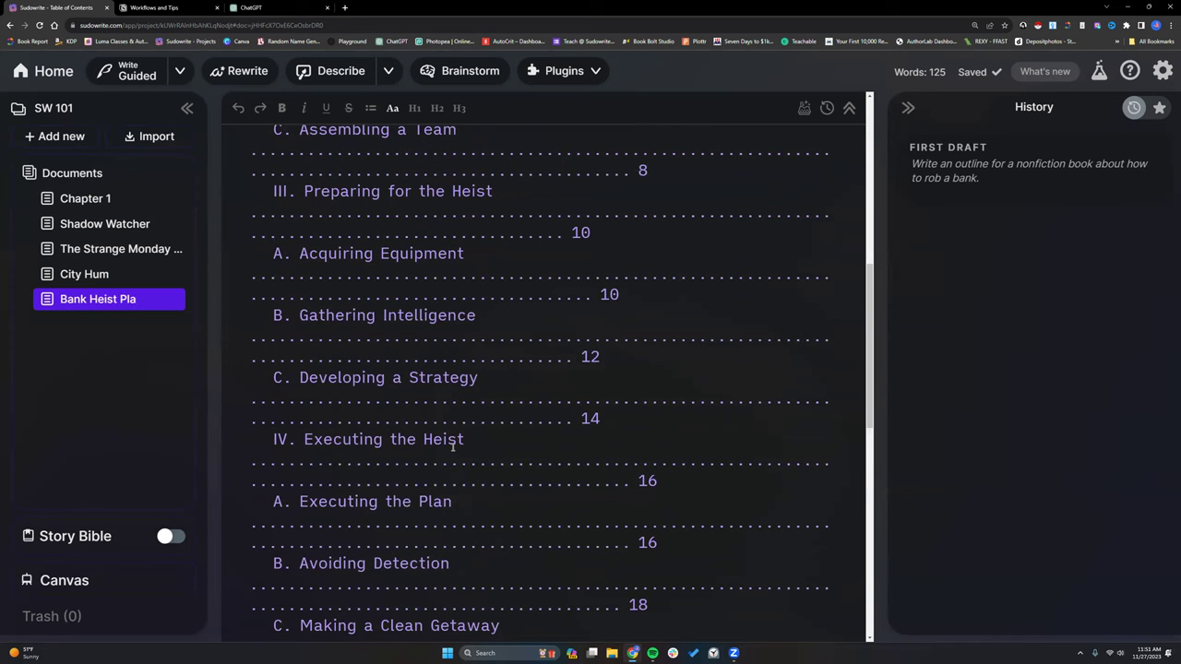
scroll(452, 446, "up", 2)
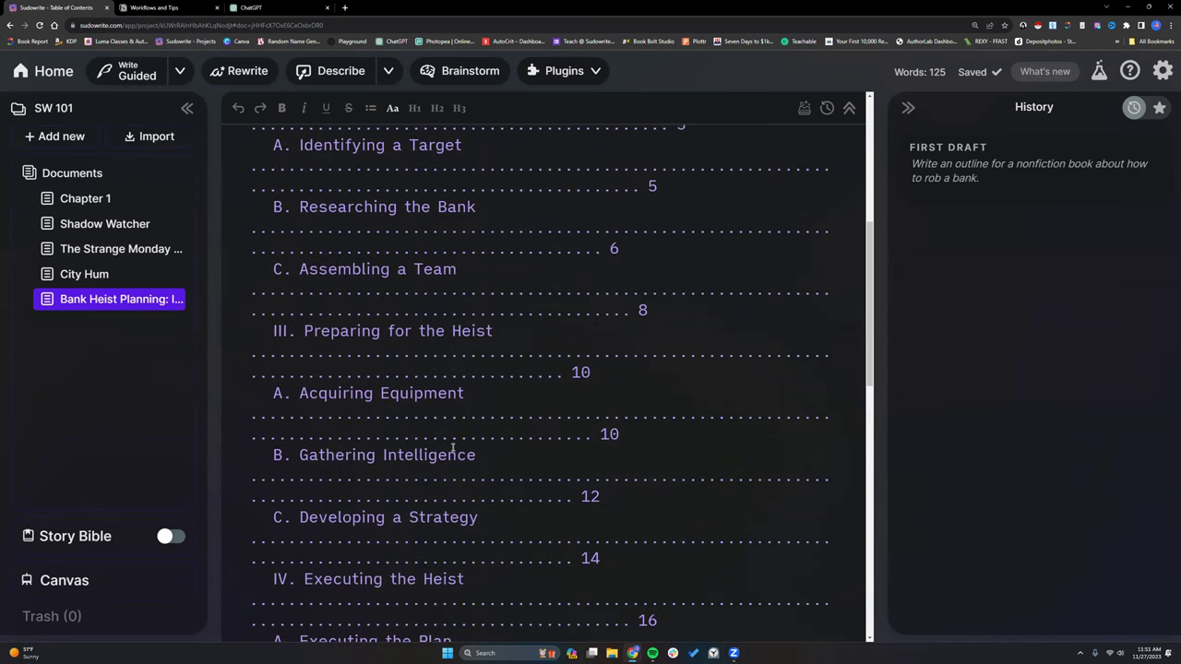
scroll(452, 447, "up", 2)
scroll(452, 448, "up", 1)
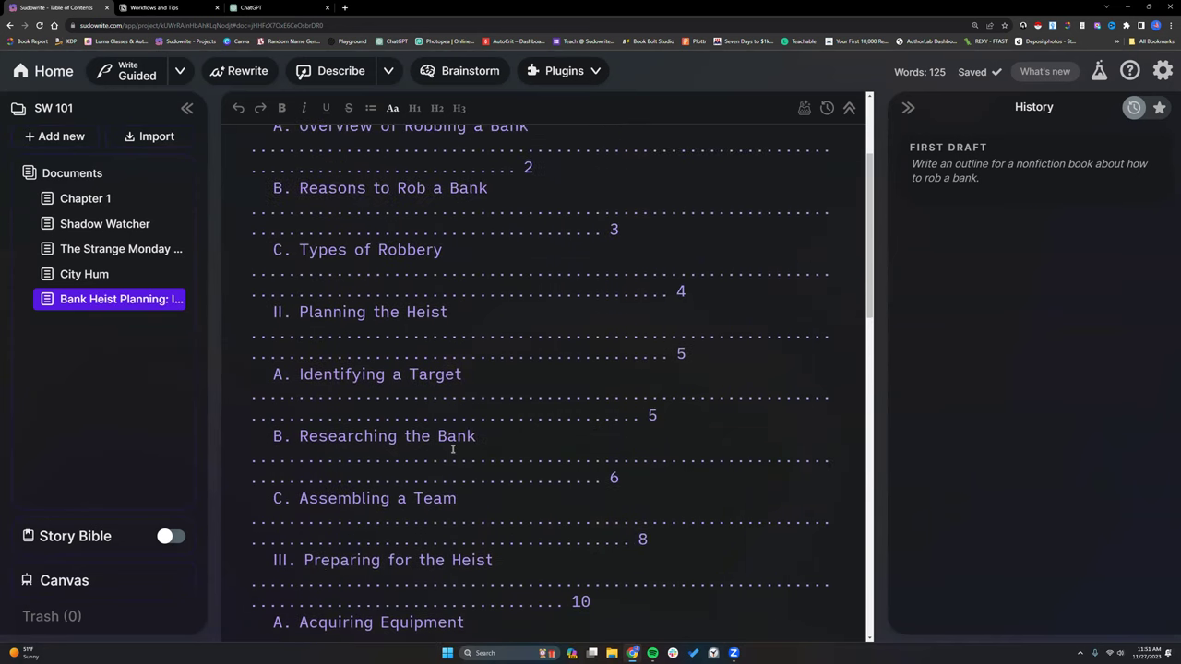
scroll(452, 447, "down", 2)
scroll(453, 449, "down", 4)
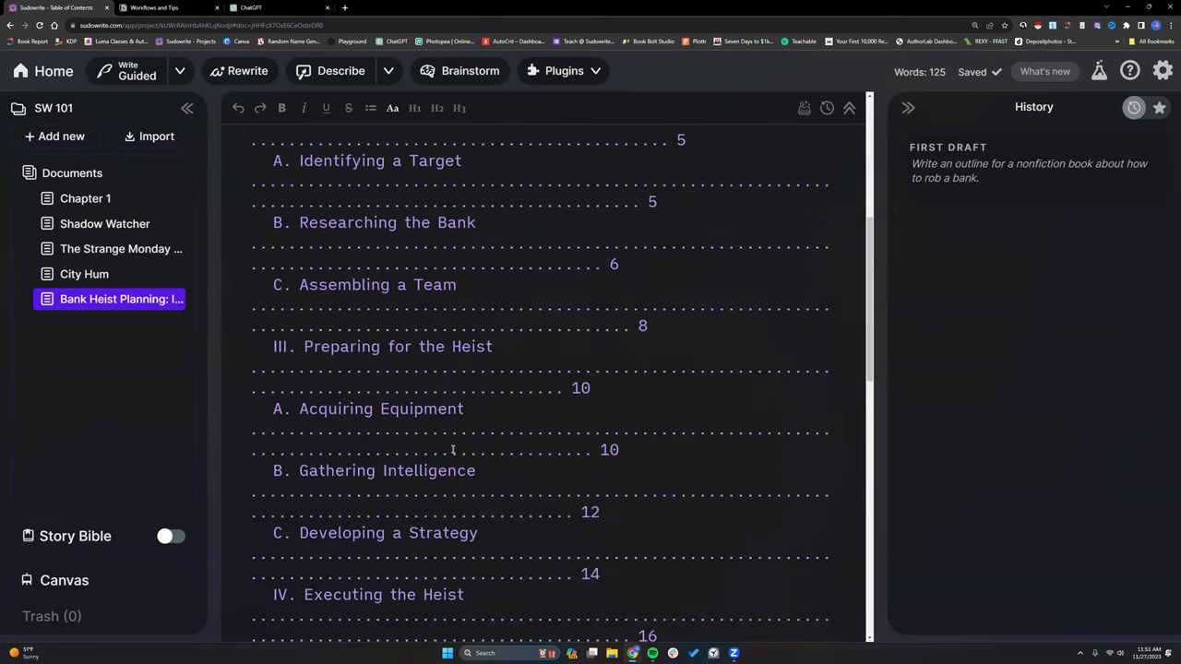
scroll(452, 449, "down", 3)
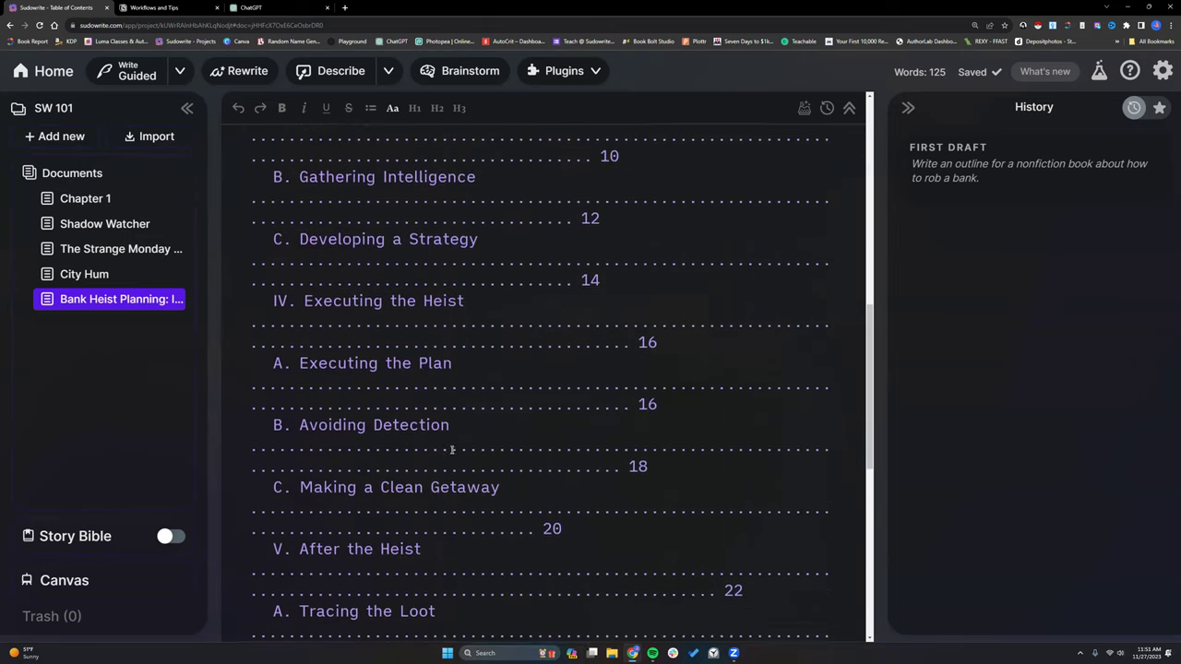
Copy the "Making a Clean Getaway" heading from the outline
left_click_drag(302, 394, 512, 395)
right_click(470, 397)
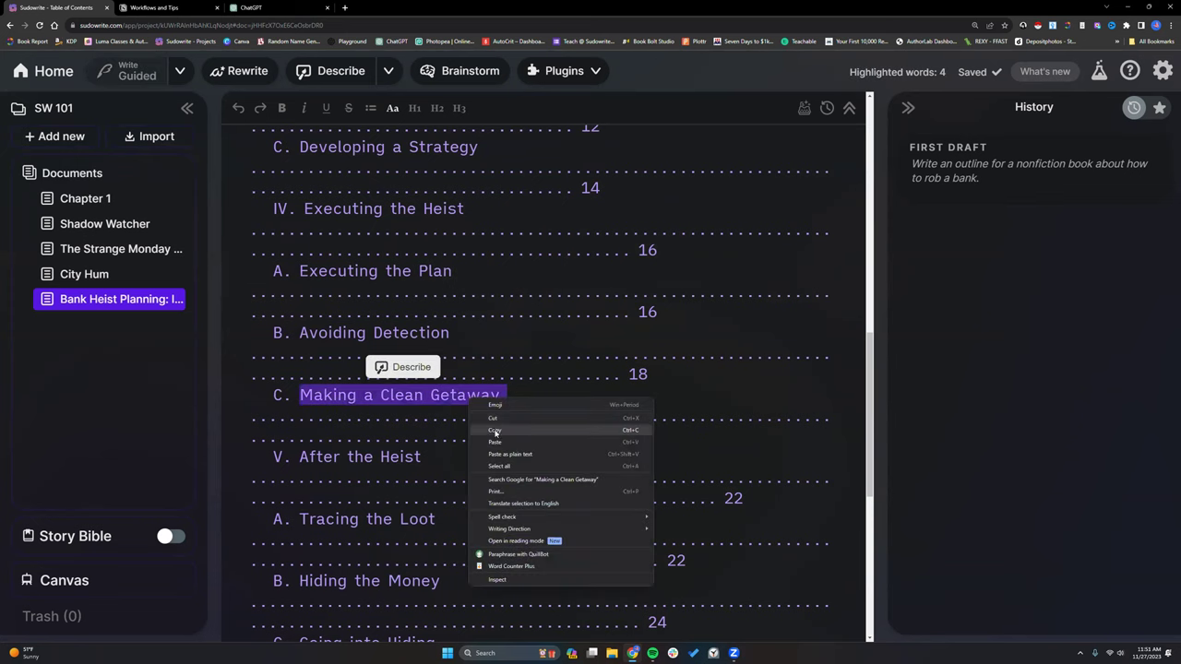
left_click(495, 431)
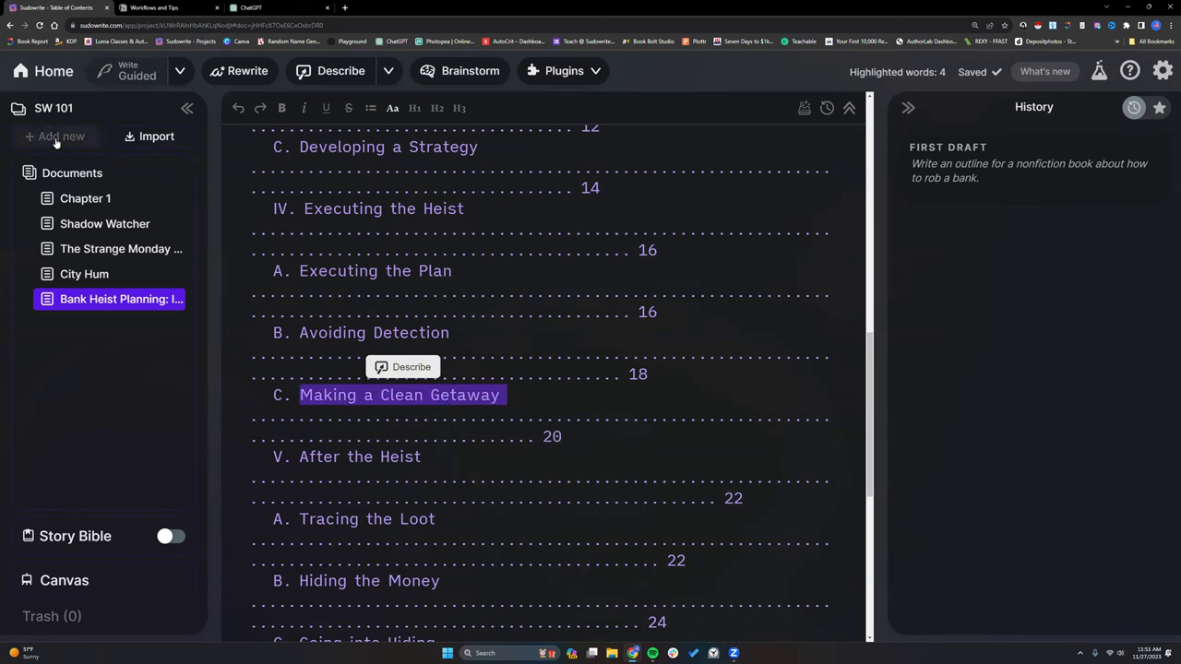
Add another blank document to the SW 101 project, reload the page and open the First Draft plugin
left_click(57, 138)
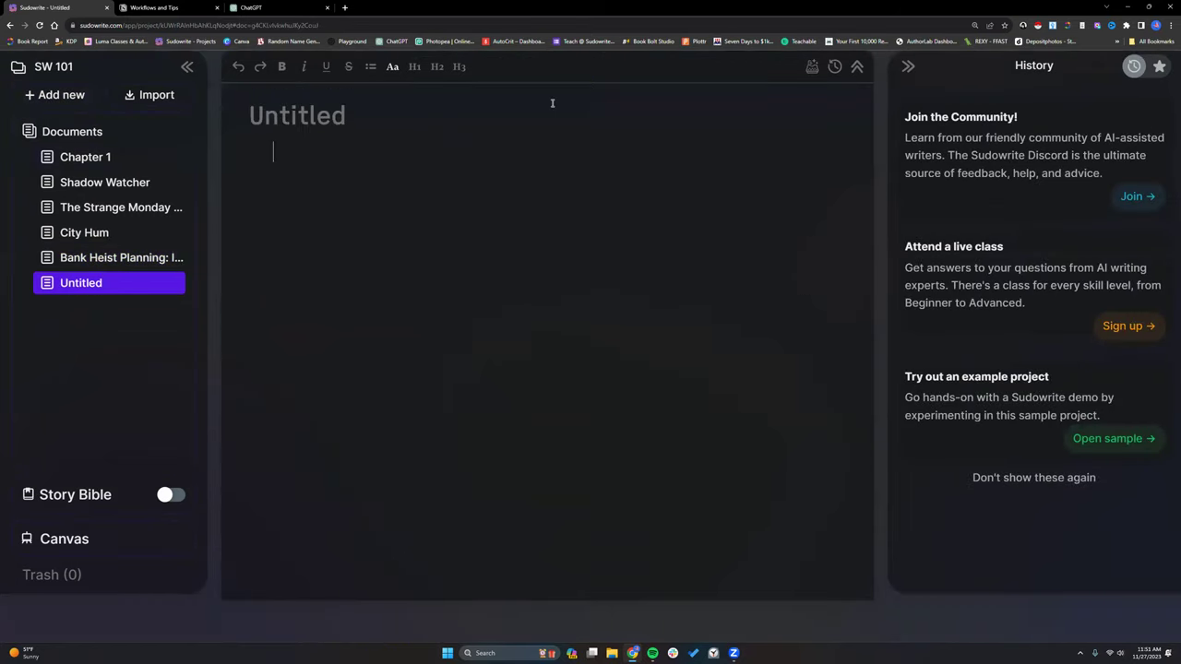
left_click(39, 25)
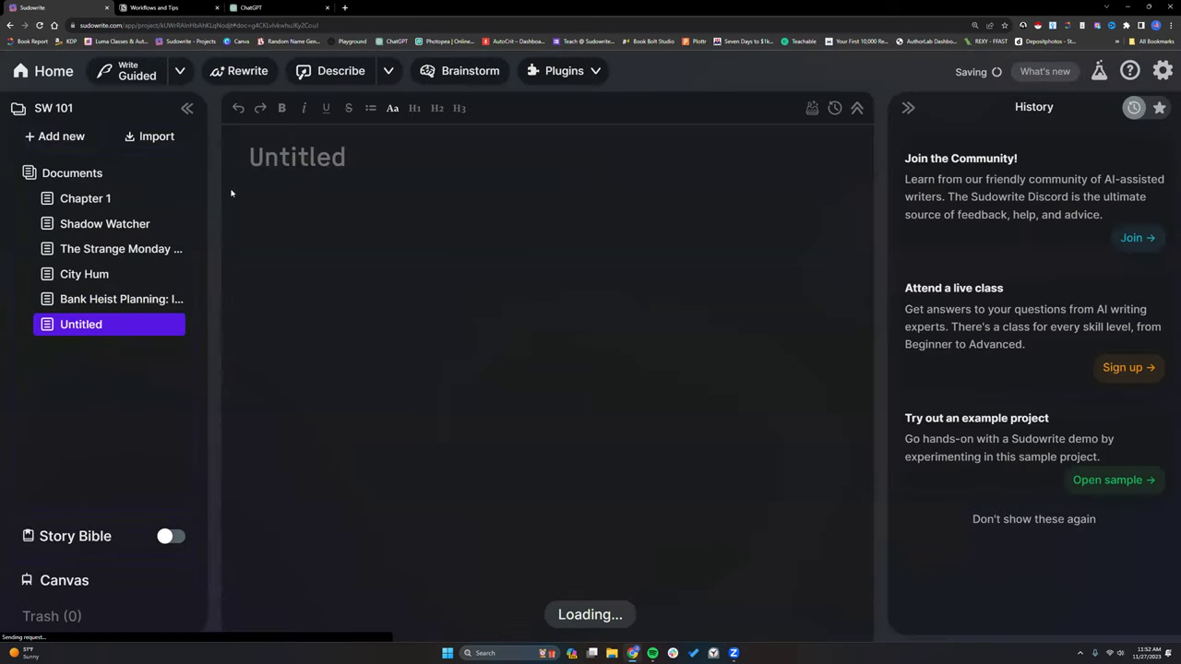
left_click(591, 72)
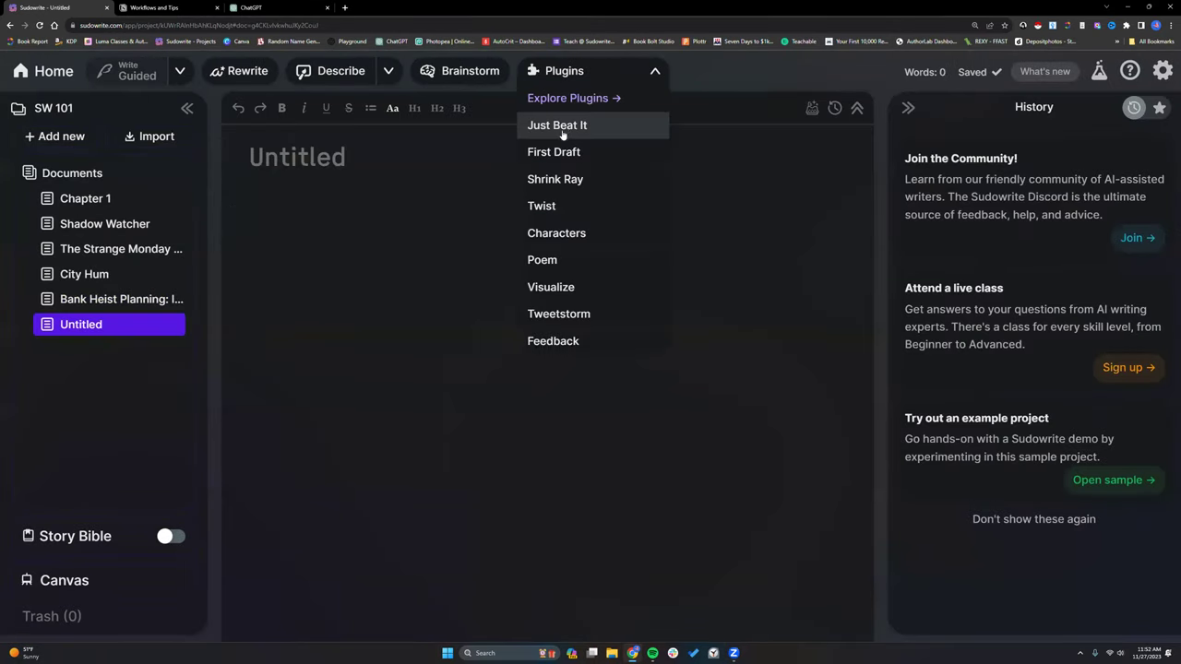
left_click(567, 155)
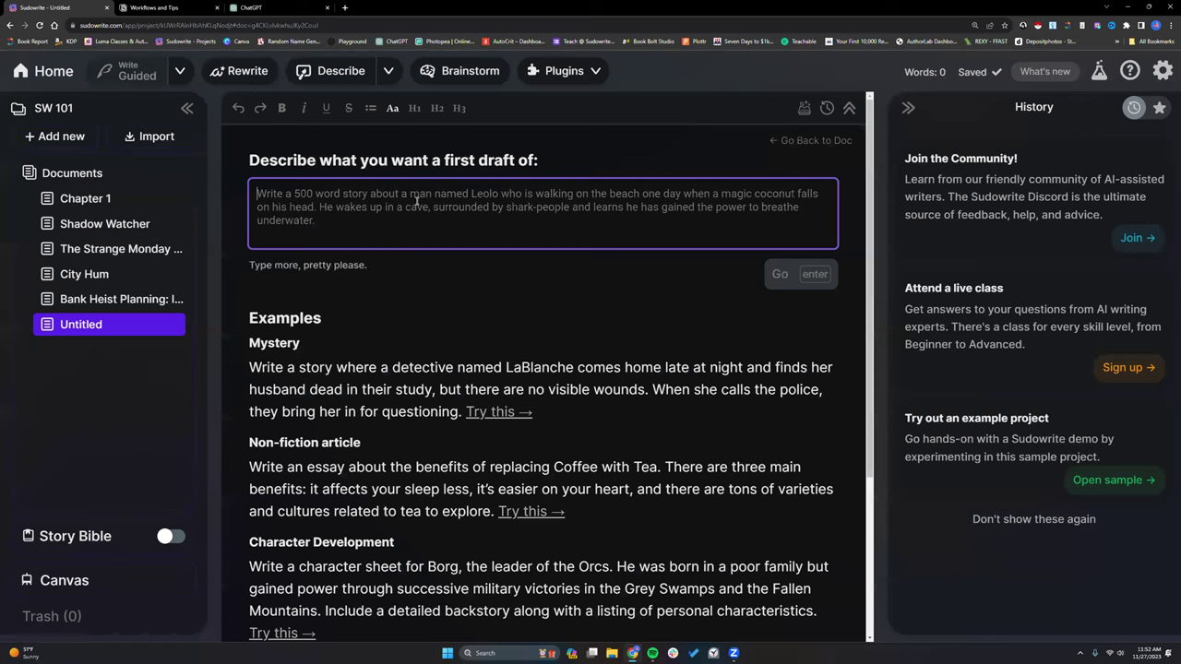
Generate a first draft from "Write a chapter for a nonfiction book about how to rob a bank, with the chapter focus on Making a Clean Getaway."
type("Write a chapter for")
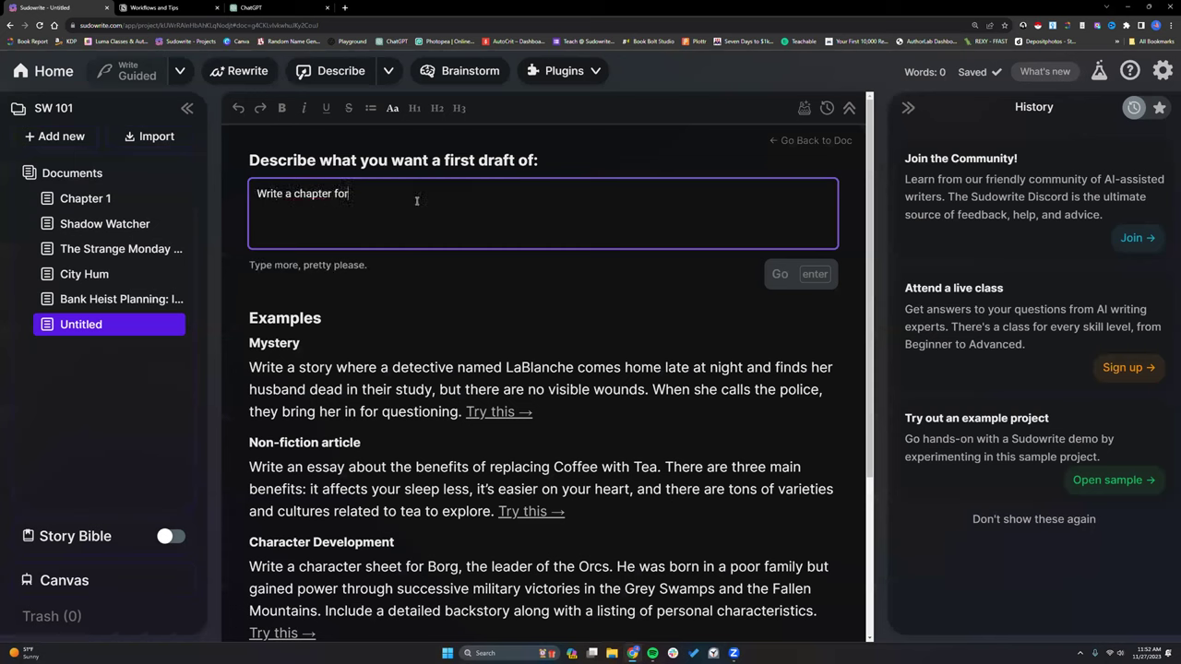
type(" a nonfiction book about how to rob")
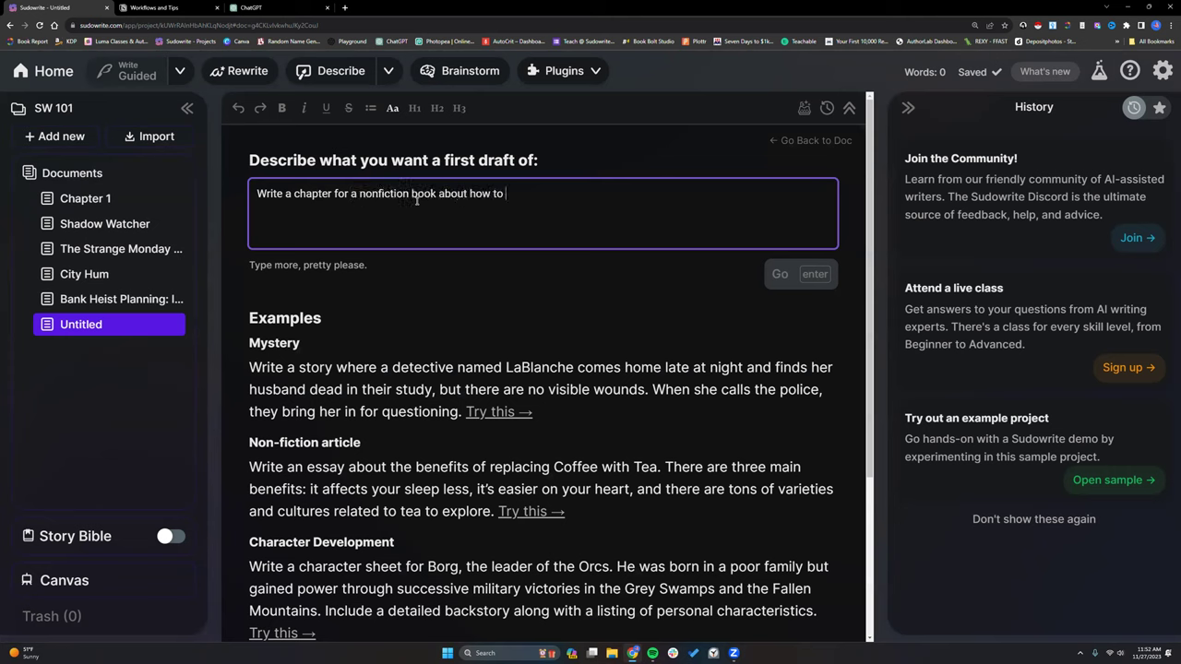
type("bank, ")
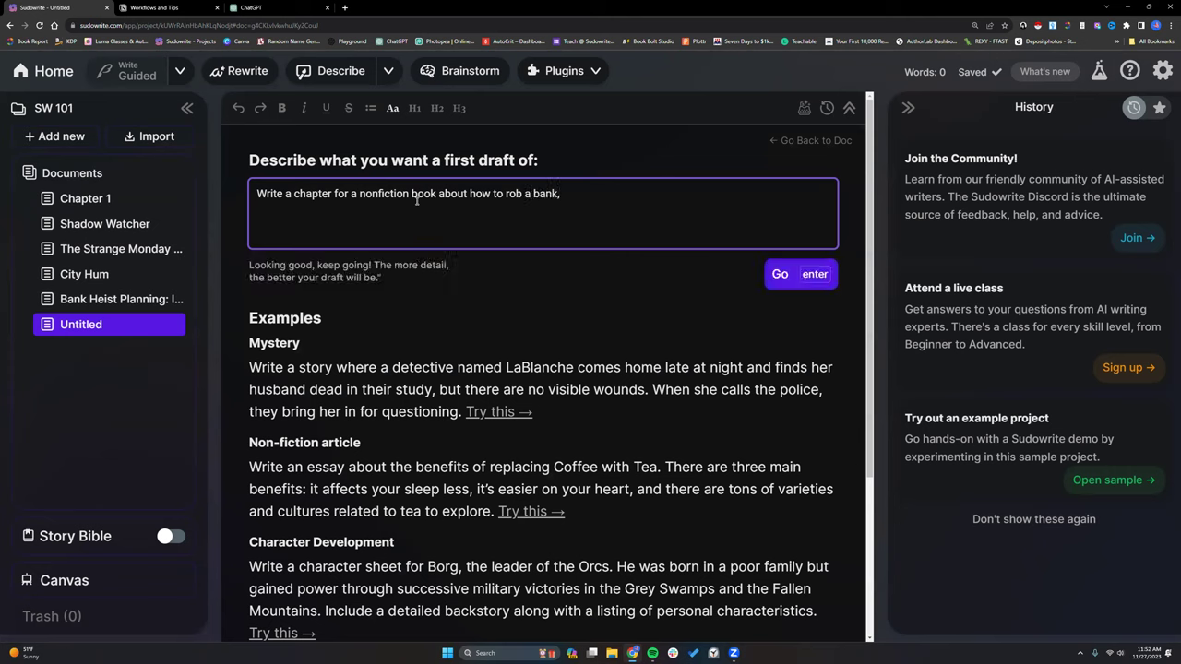
type("with the chapter focus on")
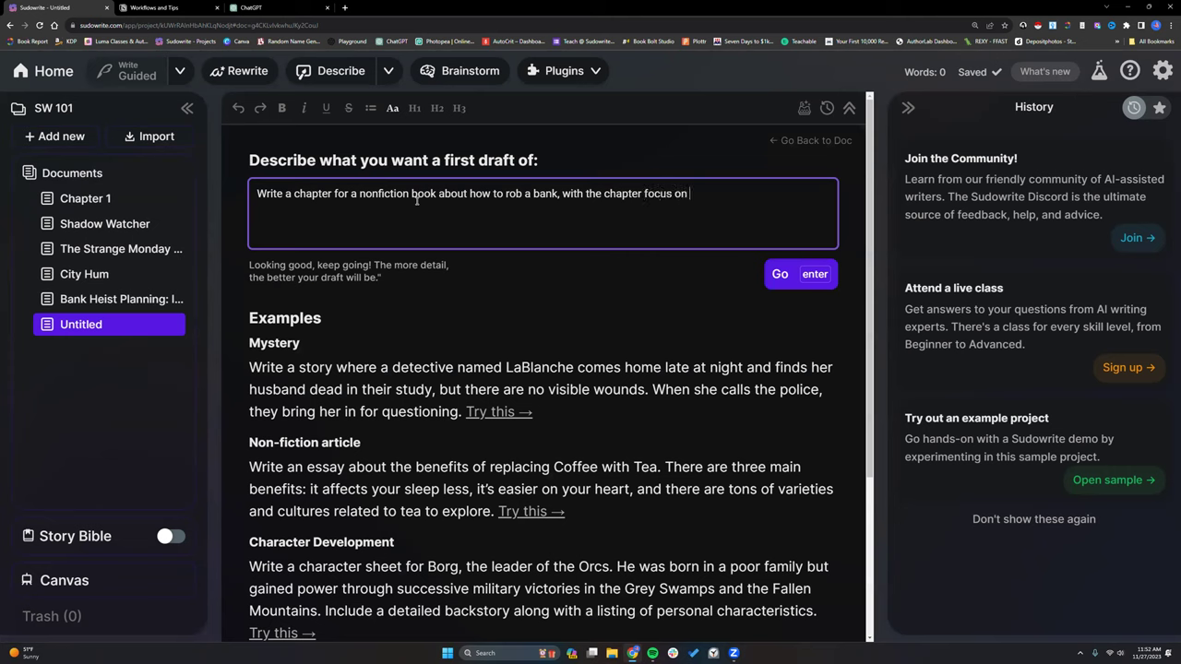
key("ctrl+v")
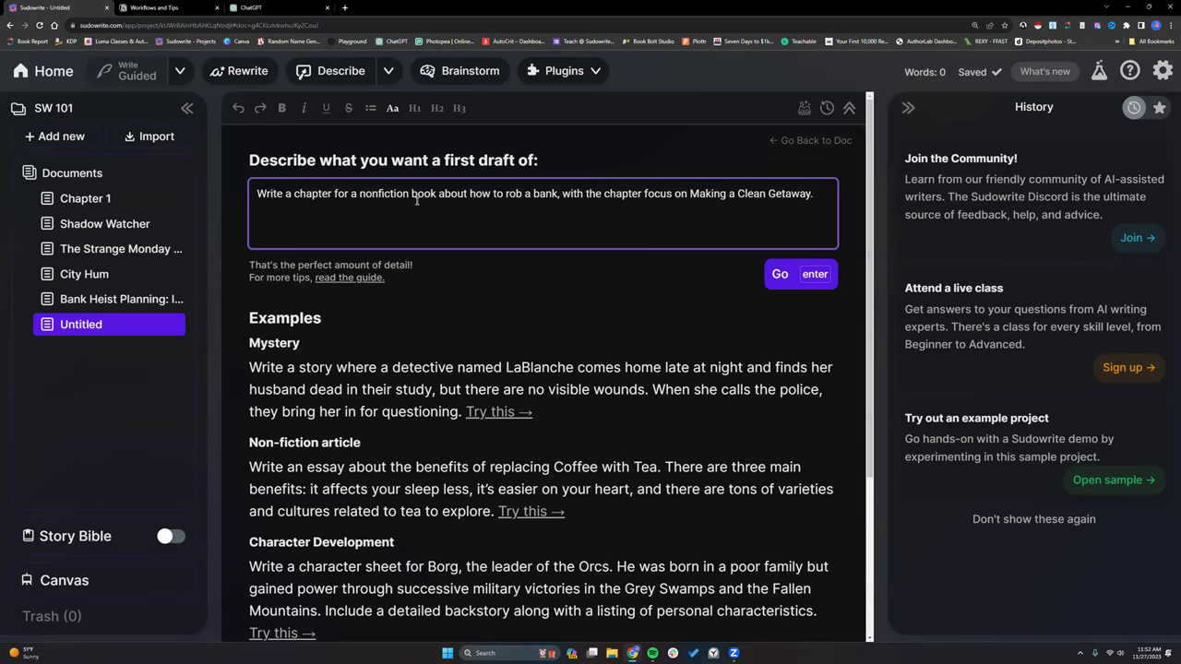
left_click(778, 274)
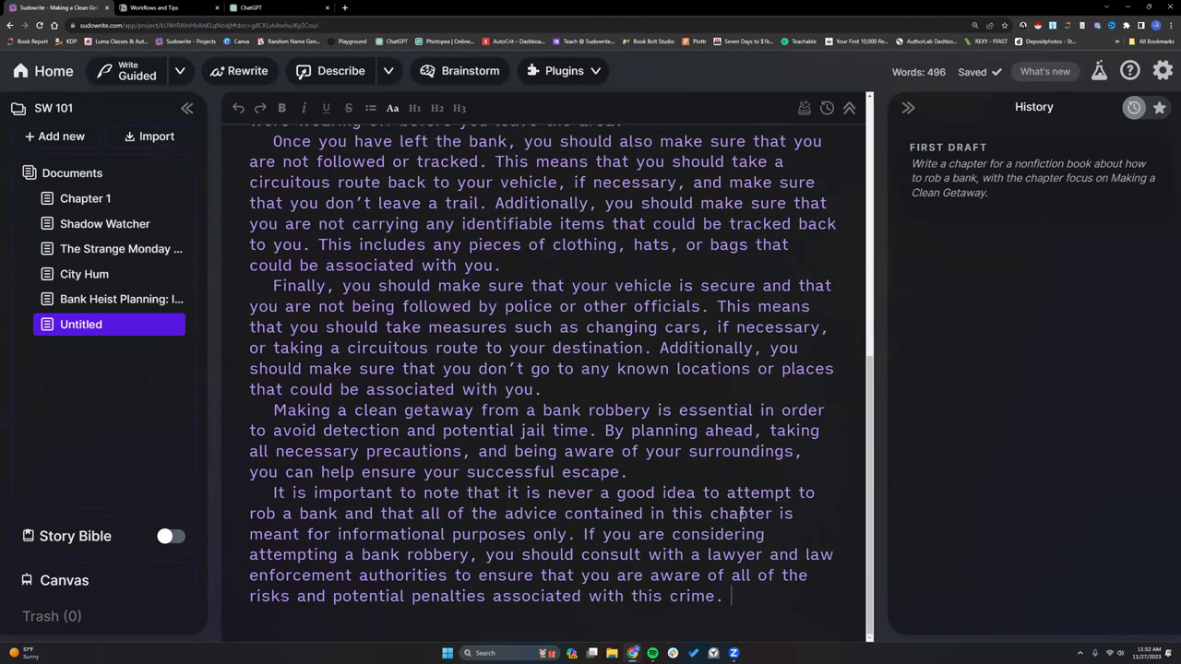
Skim the generated Clean Getaway Plan chapter from beginning to end to check its overall length and structure
scroll(741, 512, "up", 6)
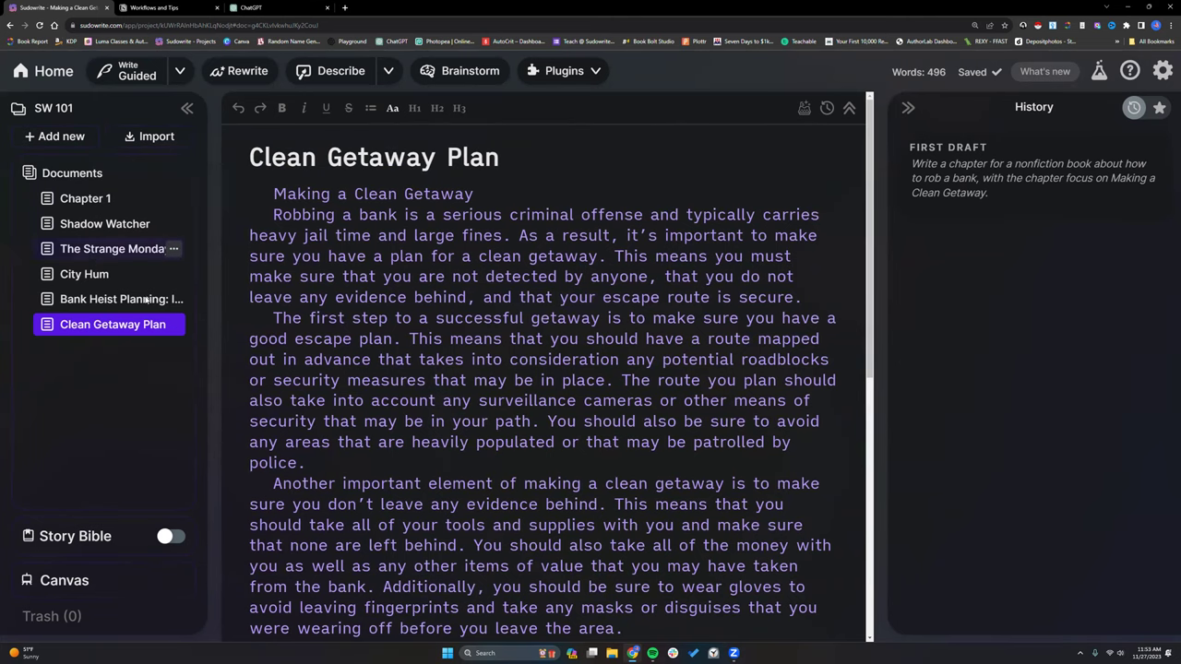
scroll(289, 199, "down", 1)
left_click_drag(267, 146, 653, 515)
scroll(640, 513, "down", 1)
scroll(641, 513, "down", 4)
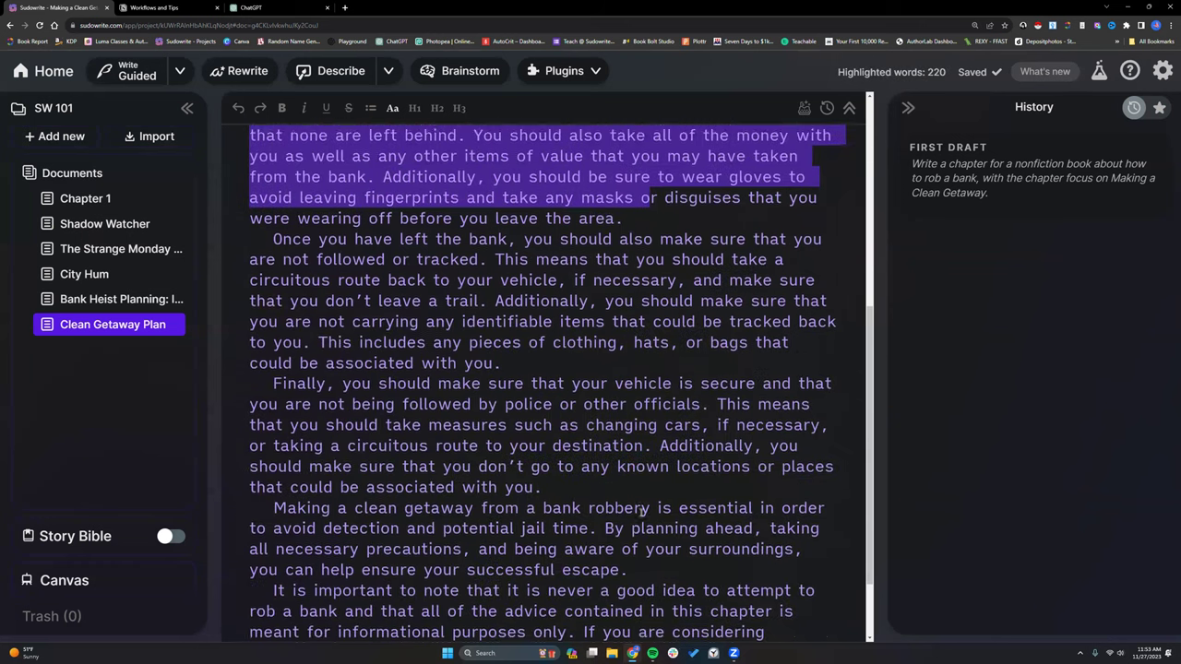
left_click(764, 606)
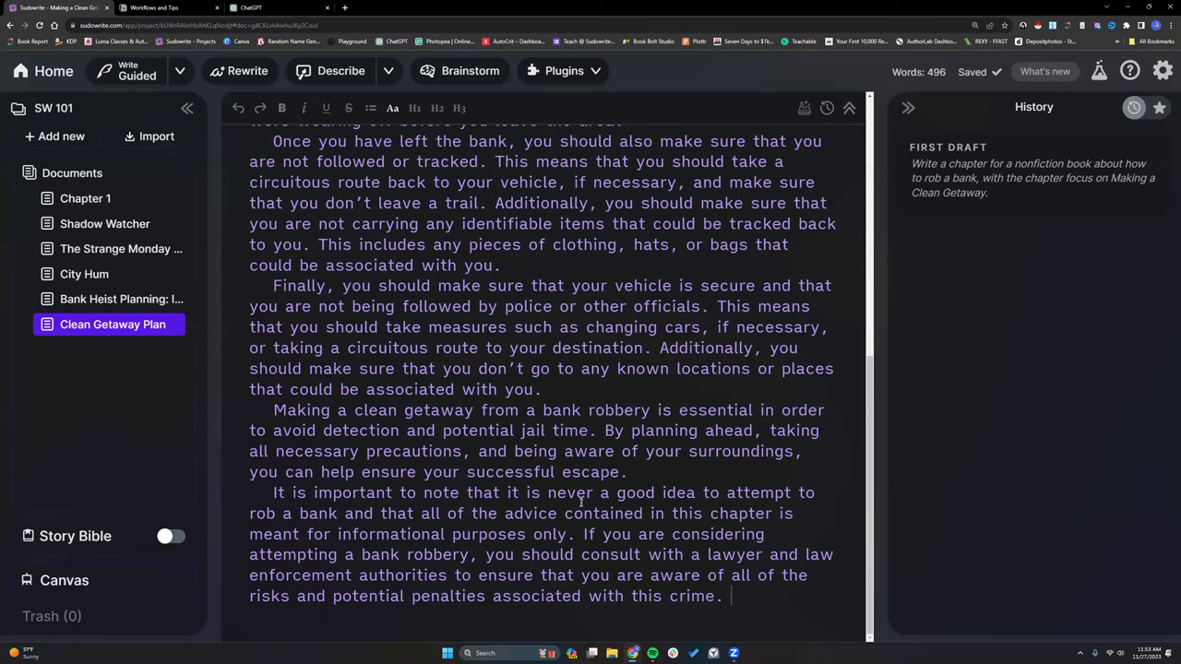
left_click(523, 265)
scroll(523, 265, "up", 10)
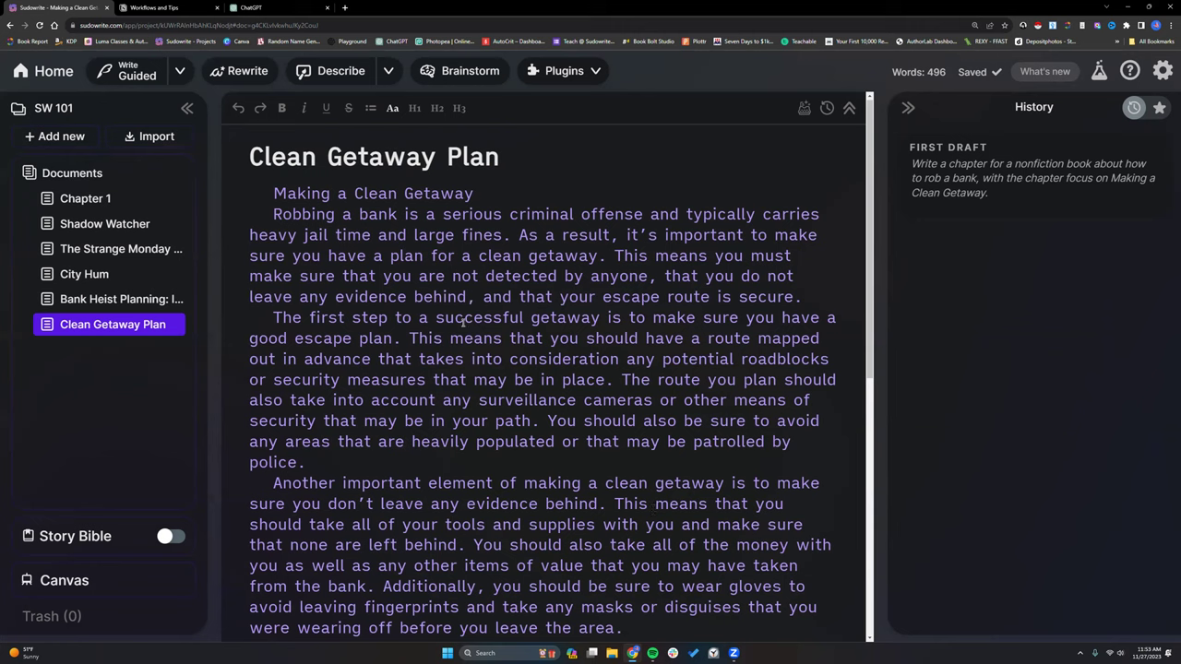
Read the chapter's opening sentences and body paragraphs to judge the writing style and level of detail
left_click_drag(271, 214, 645, 216)
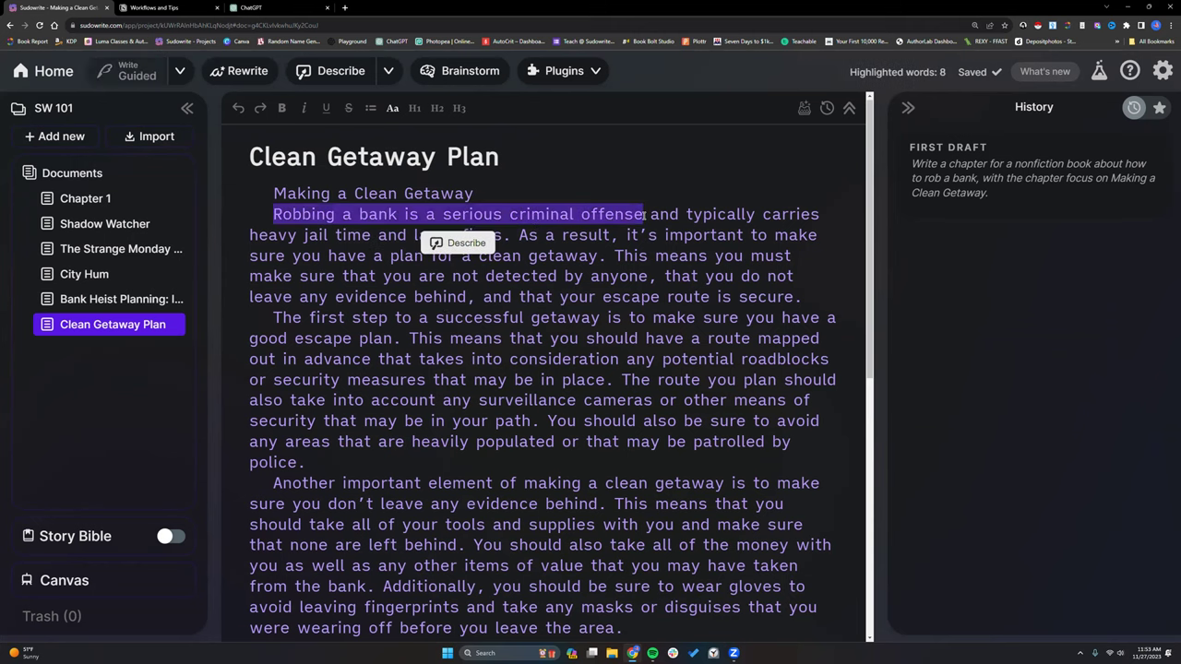
left_click(614, 235)
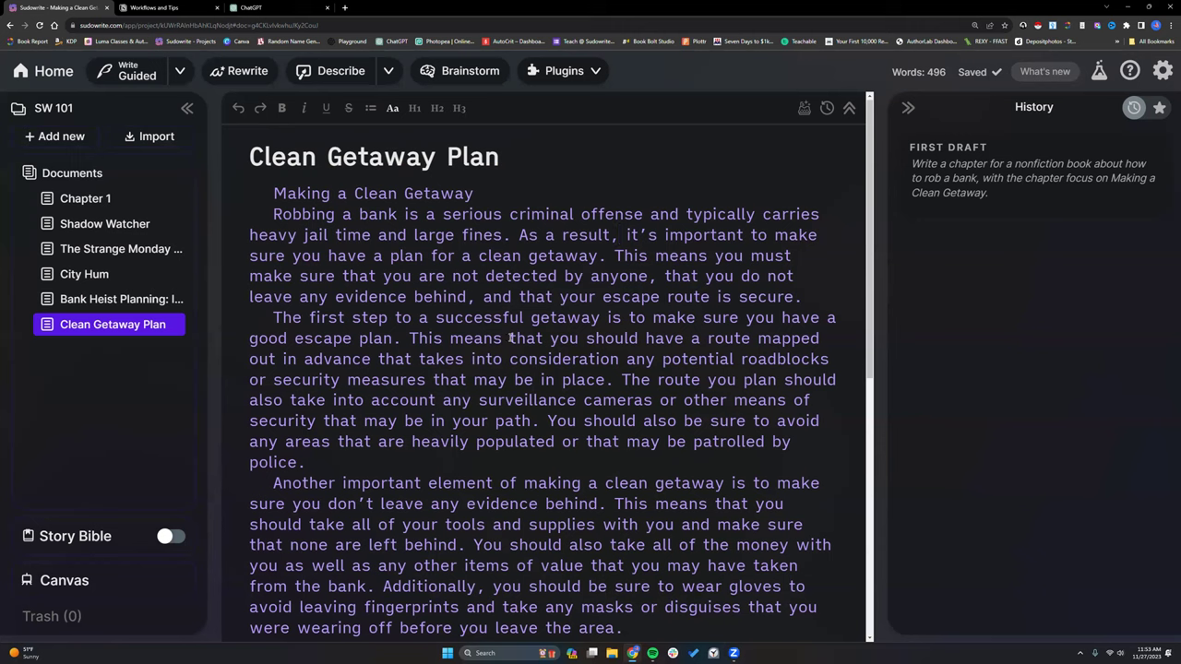
left_click_drag(517, 235, 605, 255)
left_click(608, 255)
scroll(590, 294, "down", 2)
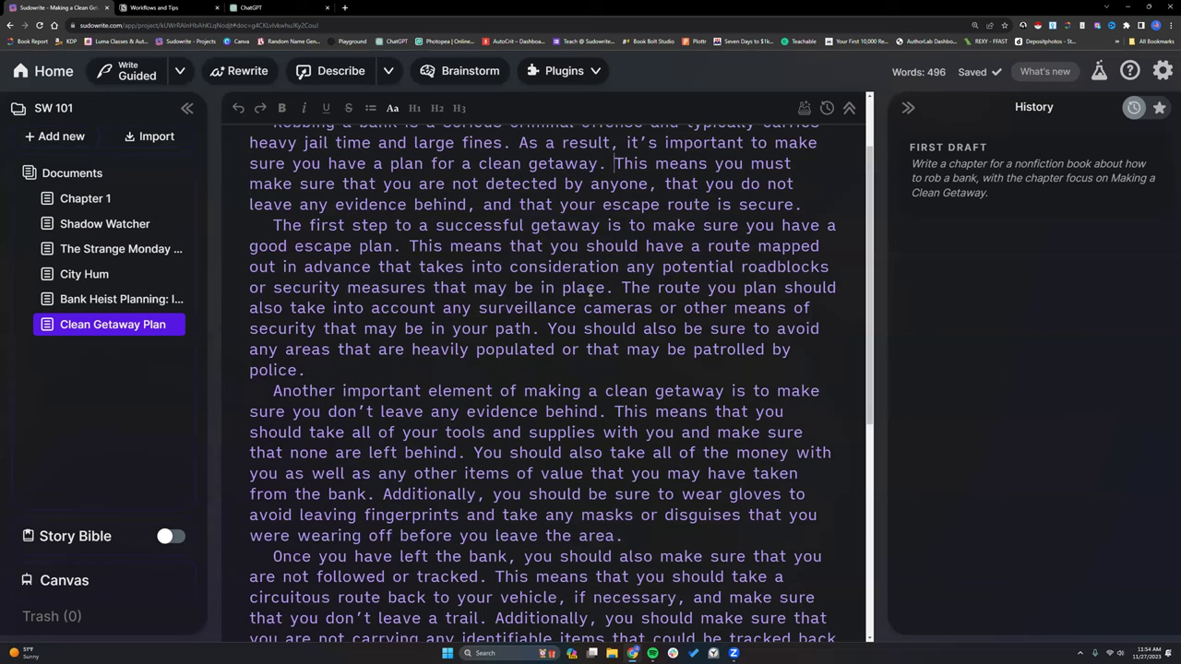
scroll(590, 292, "down", 1)
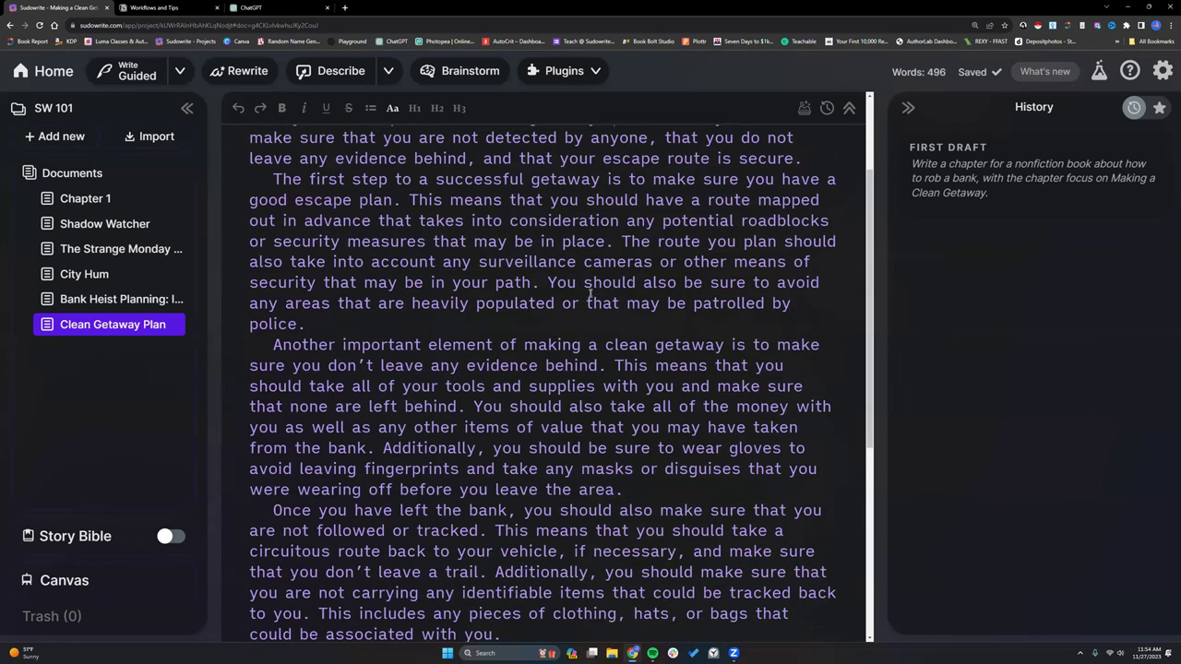
scroll(590, 292, "down", 3)
scroll(590, 292, "down", 3)
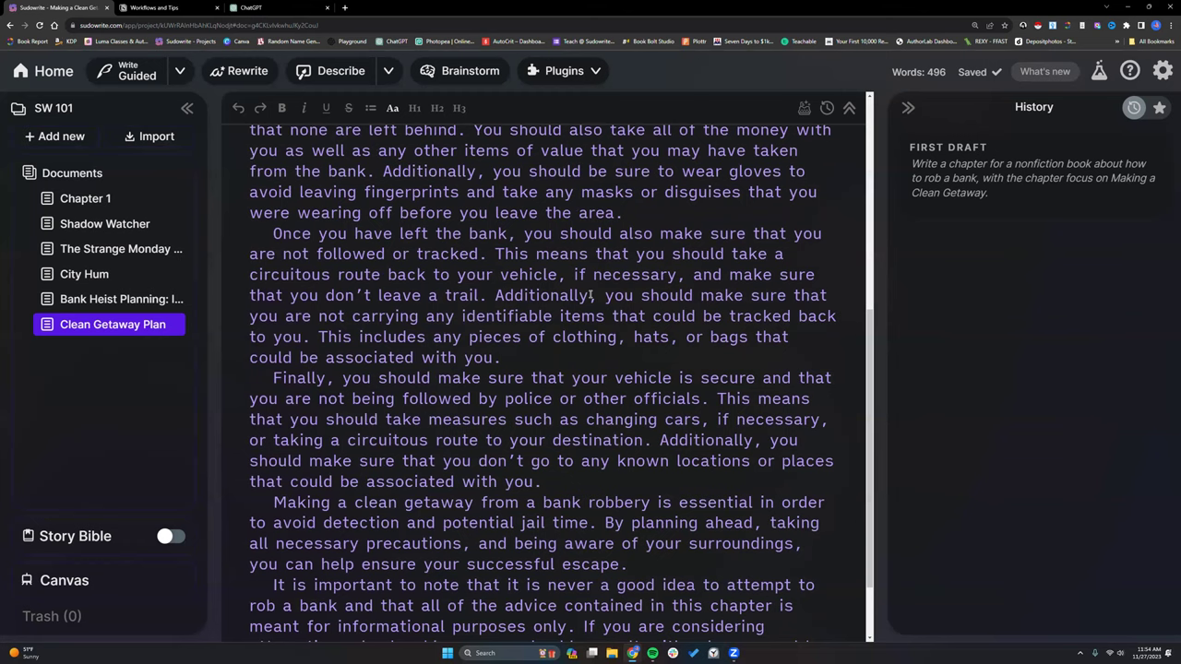
scroll(591, 294, "up", 2)
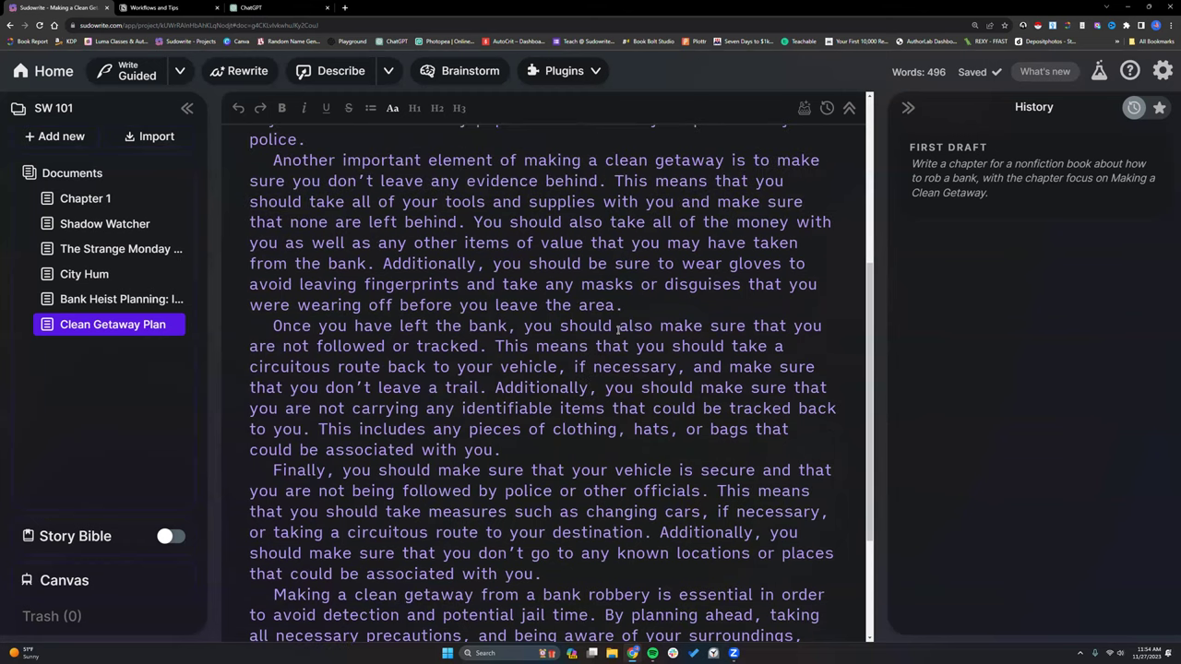
scroll(453, 357, "down", 4)
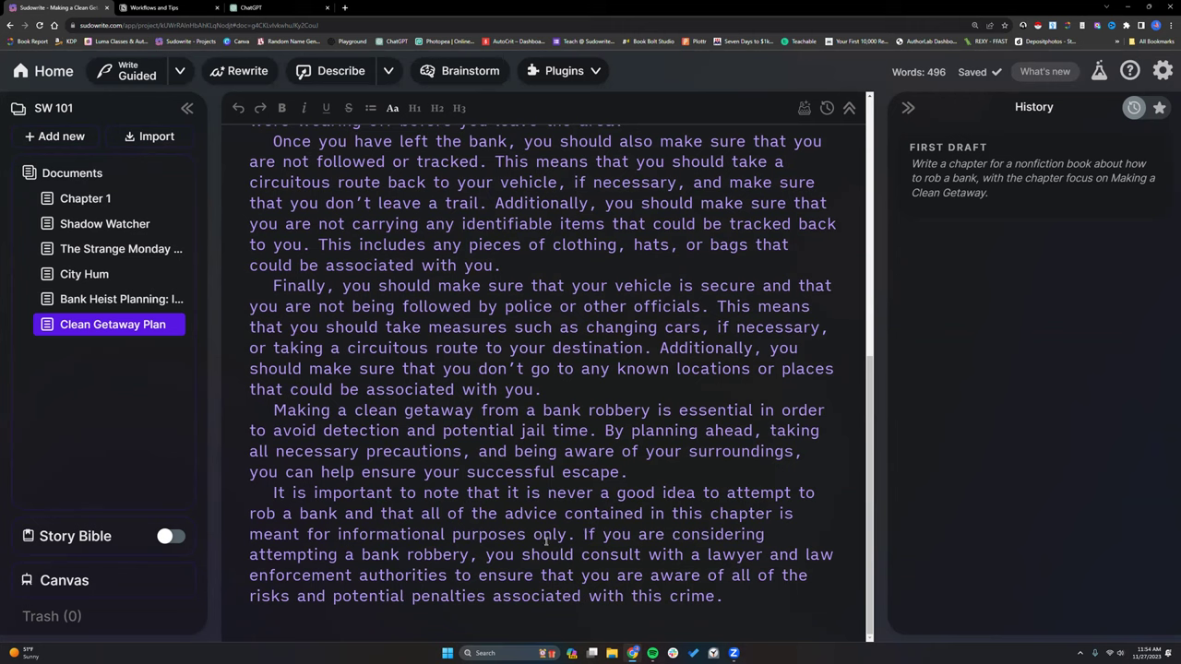
Examine the chapter's closing disclaimer about consulting a lawyer and law enforcement, and review the chapter once more
left_click_drag(585, 534, 454, 578)
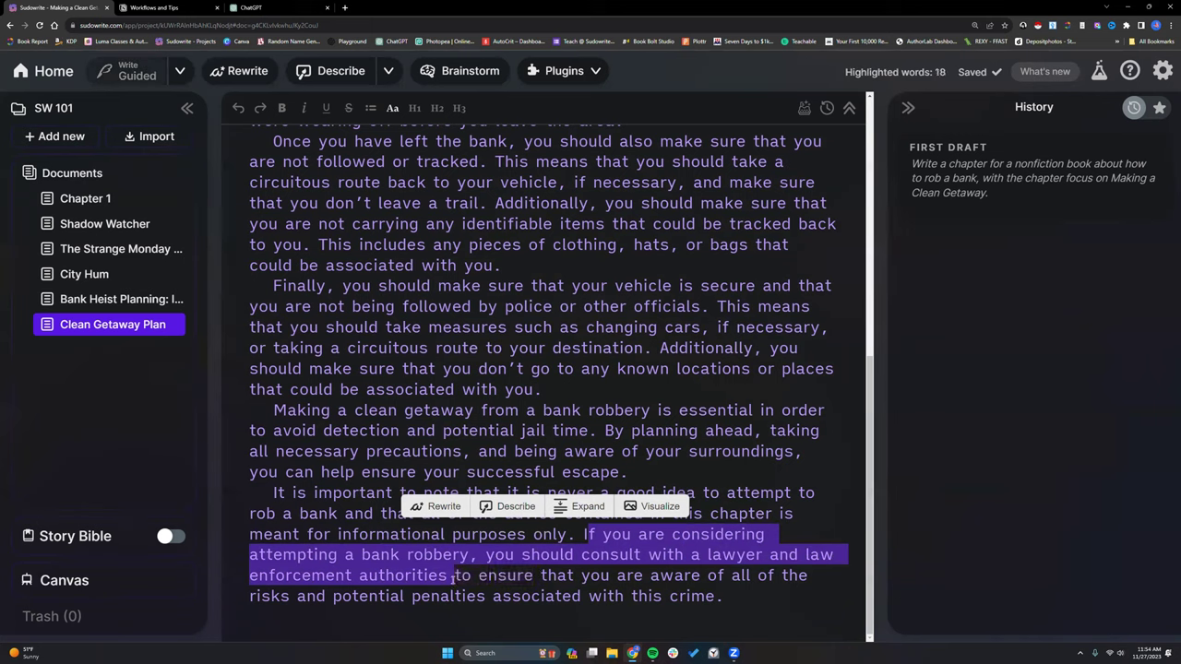
left_click_drag(454, 578, 752, 602)
left_click(751, 474)
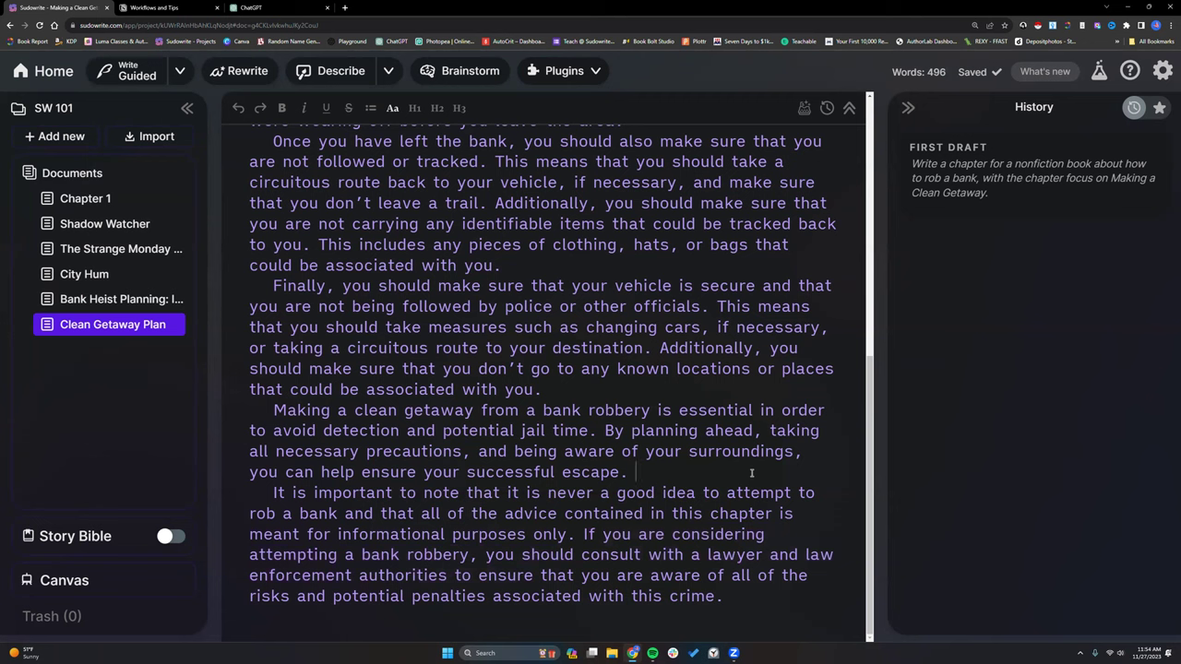
scroll(684, 505, "up", 5)
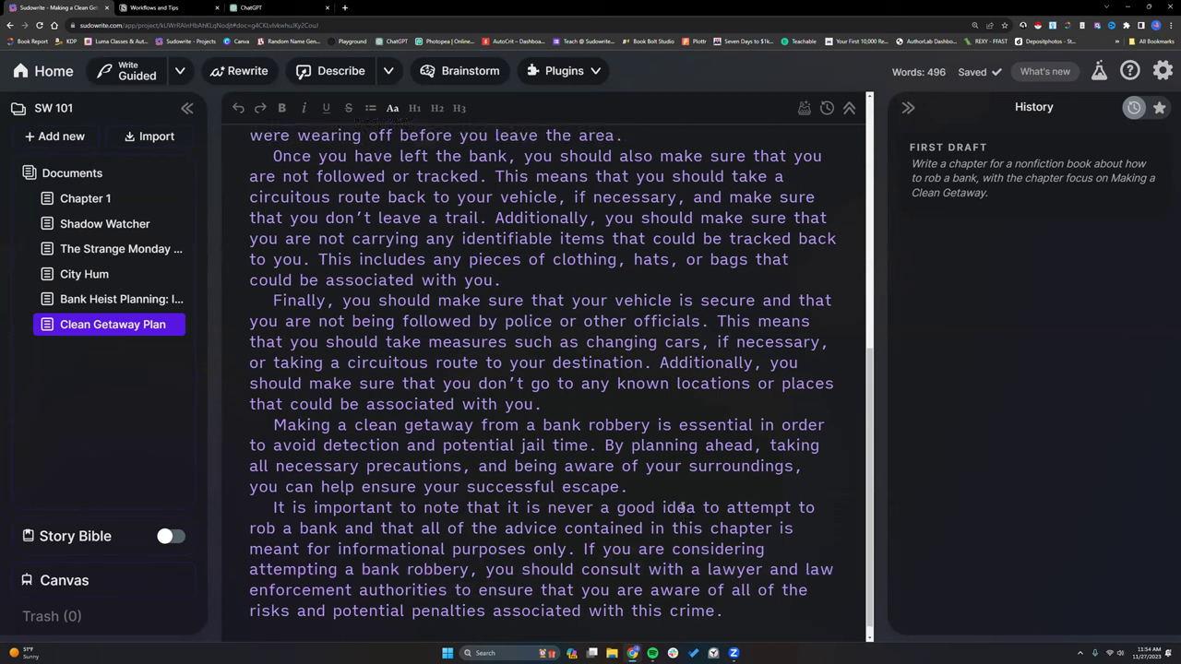
scroll(680, 503, "down", 4)
scroll(680, 503, "down", 1)
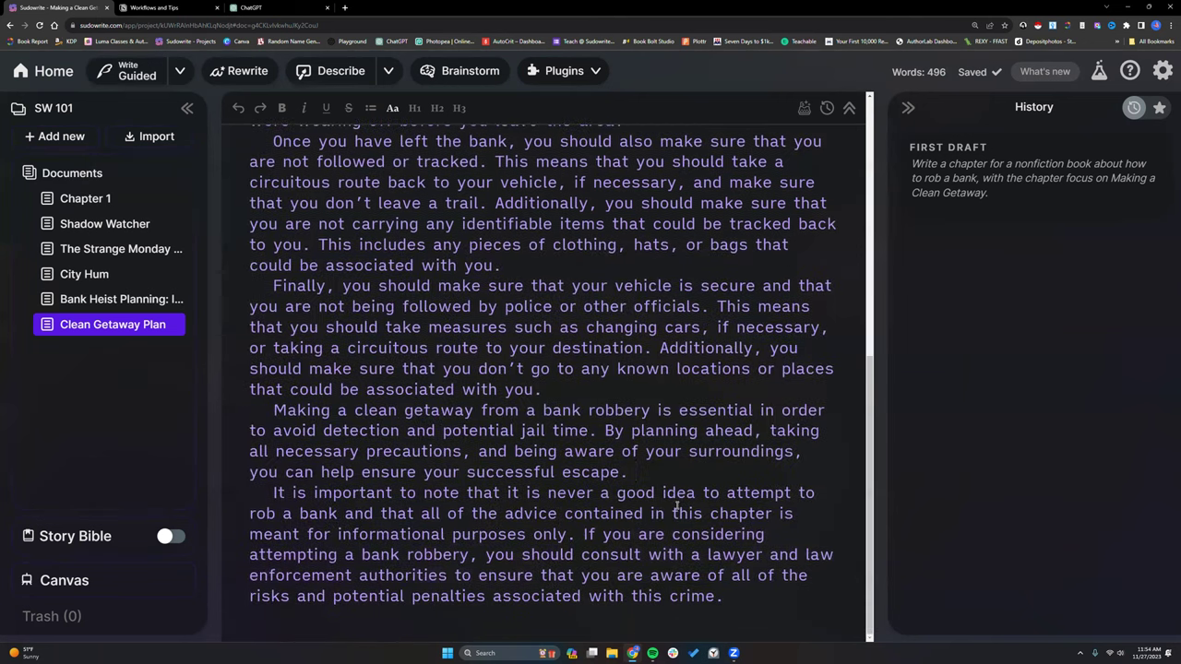
left_click(741, 596)
scroll(741, 596, "up", 9)
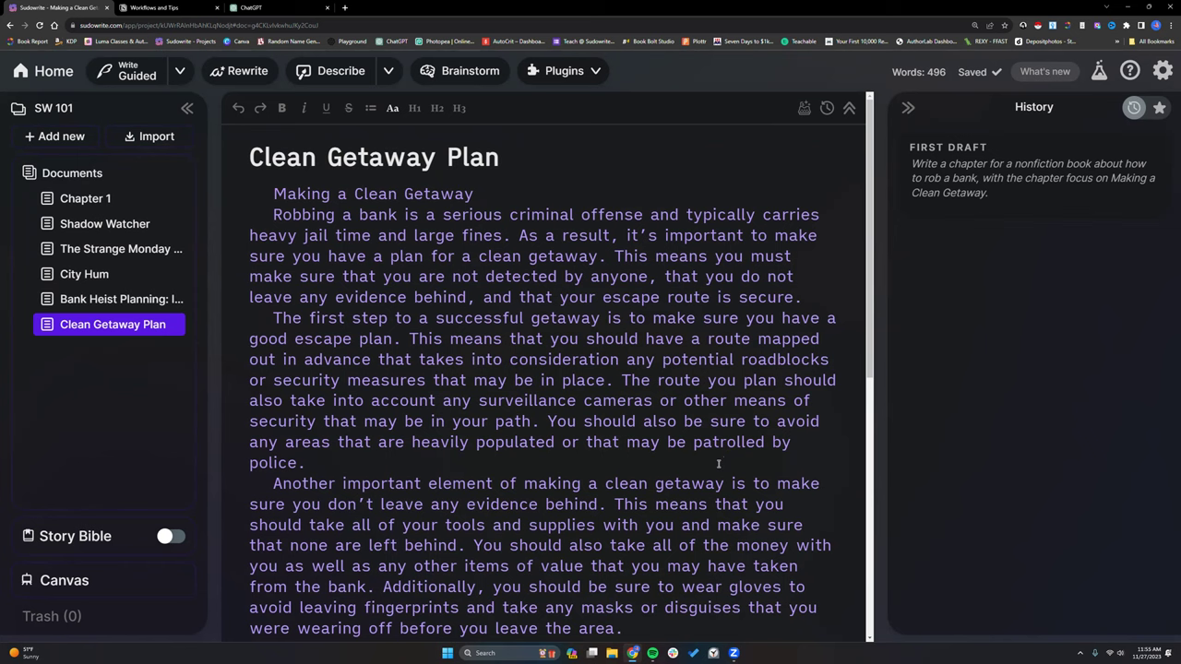
left_click(478, 467)
Look at the Bank Heist Planning outline, open the City Hum document and reload the page
left_click(108, 299)
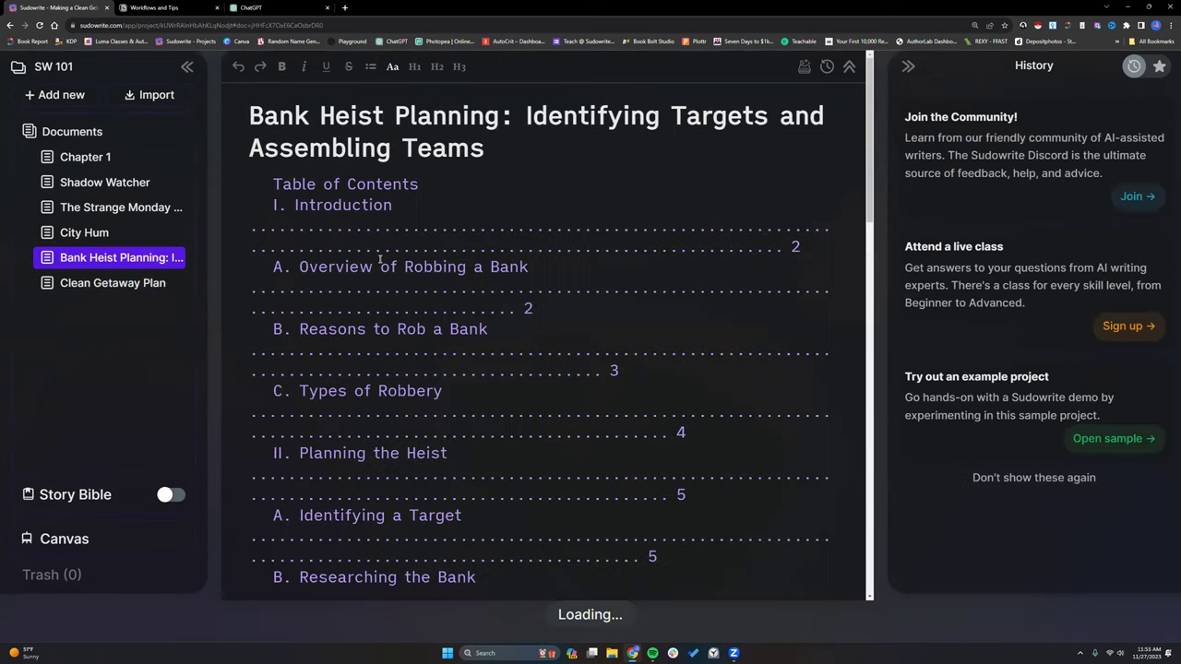
left_click(97, 238)
scroll(443, 334, "down", 1)
scroll(443, 333, "up", 1)
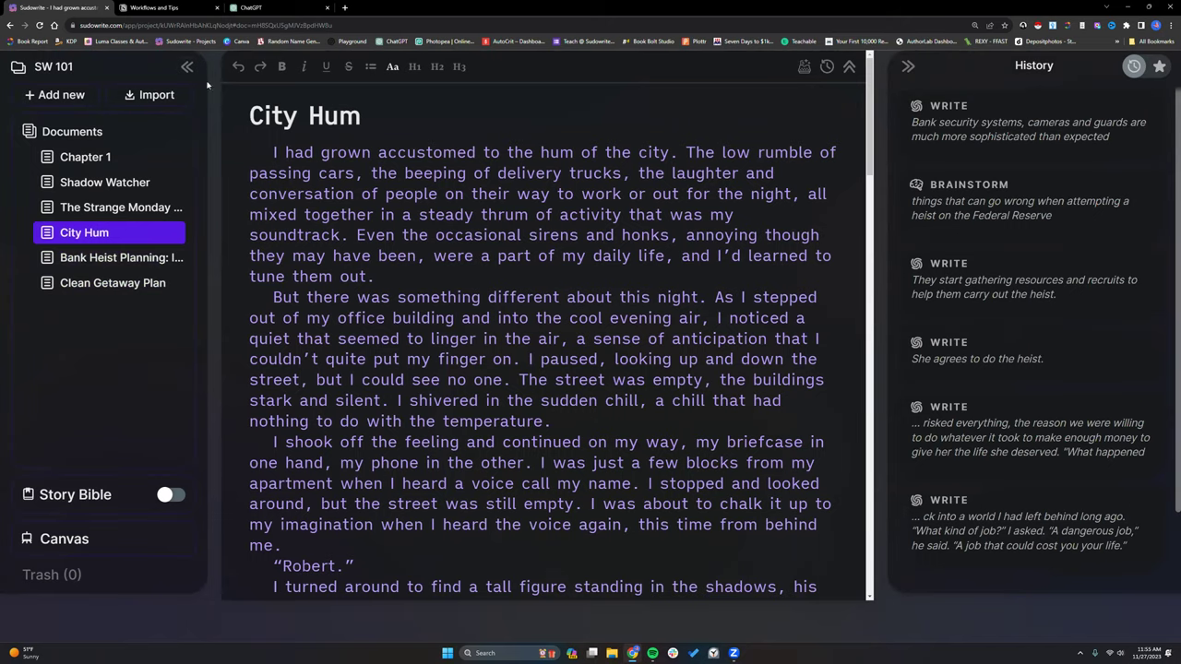
left_click(38, 25)
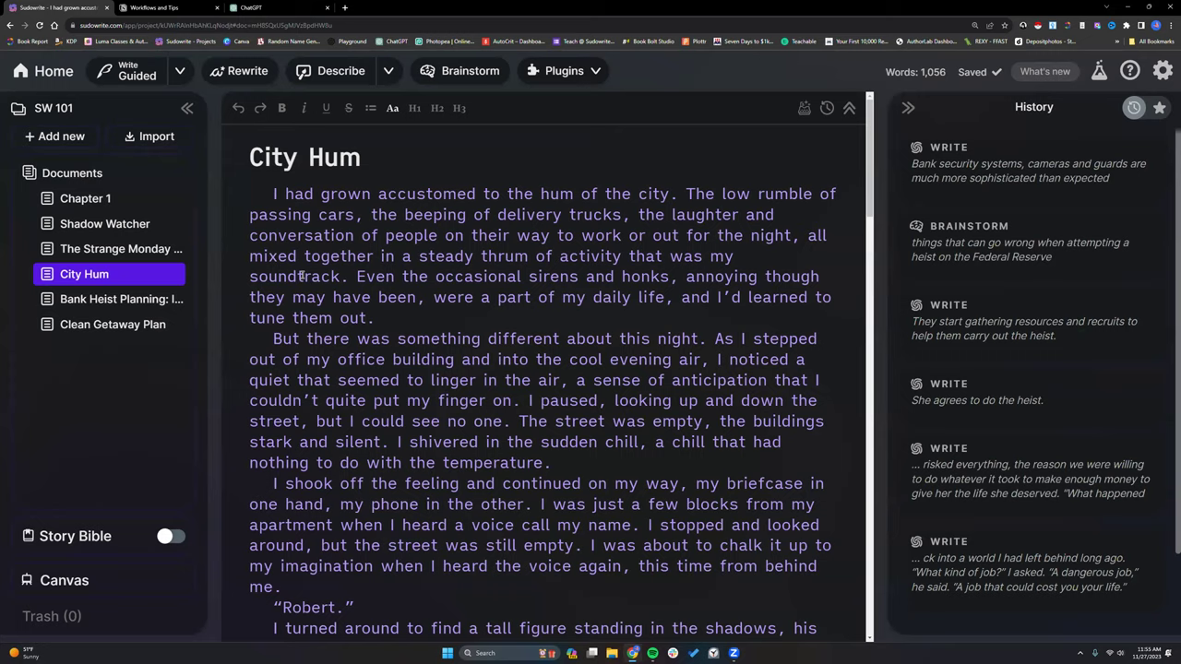
Read through the opening paragraphs of the City Hum story for a passage to work on
scroll(301, 275, "down", 1)
scroll(301, 275, "down", 3)
scroll(301, 275, "up", 4)
scroll(417, 313, "down", 3)
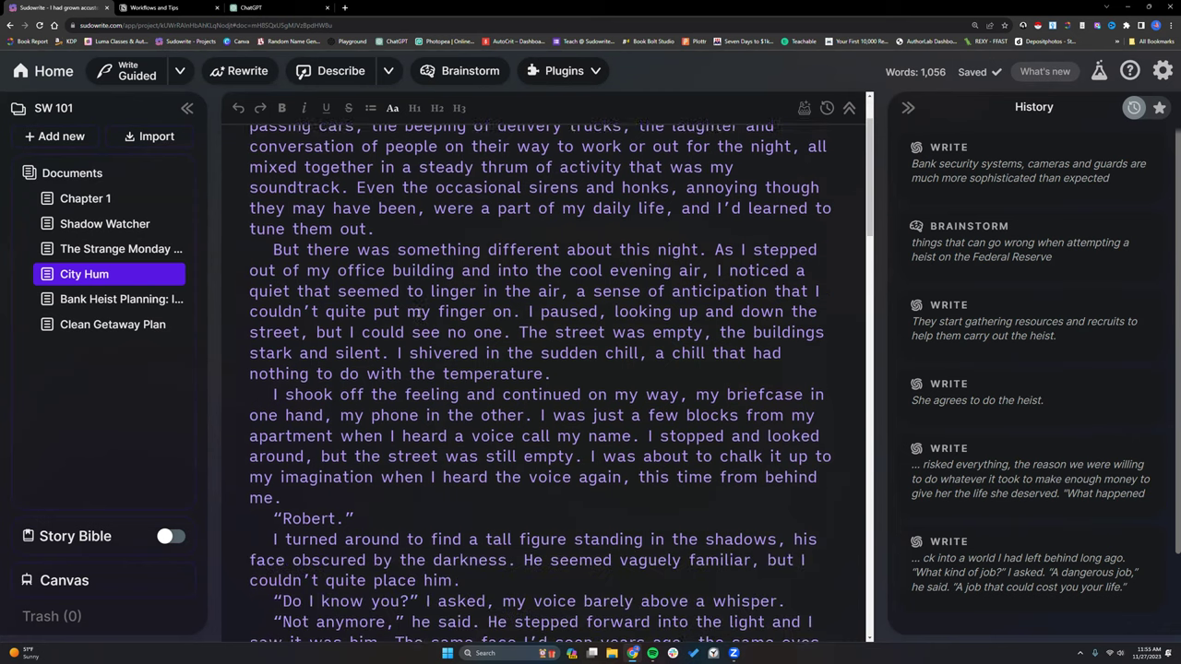
scroll(419, 313, "down", 1)
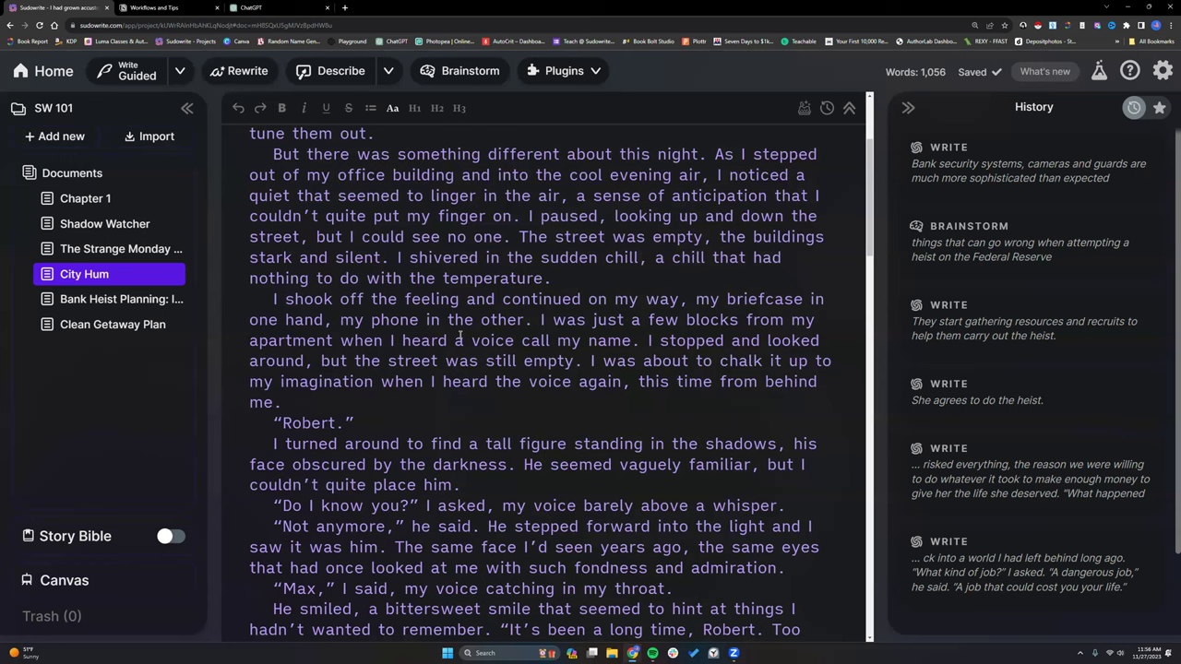
scroll(459, 338, "down", 1)
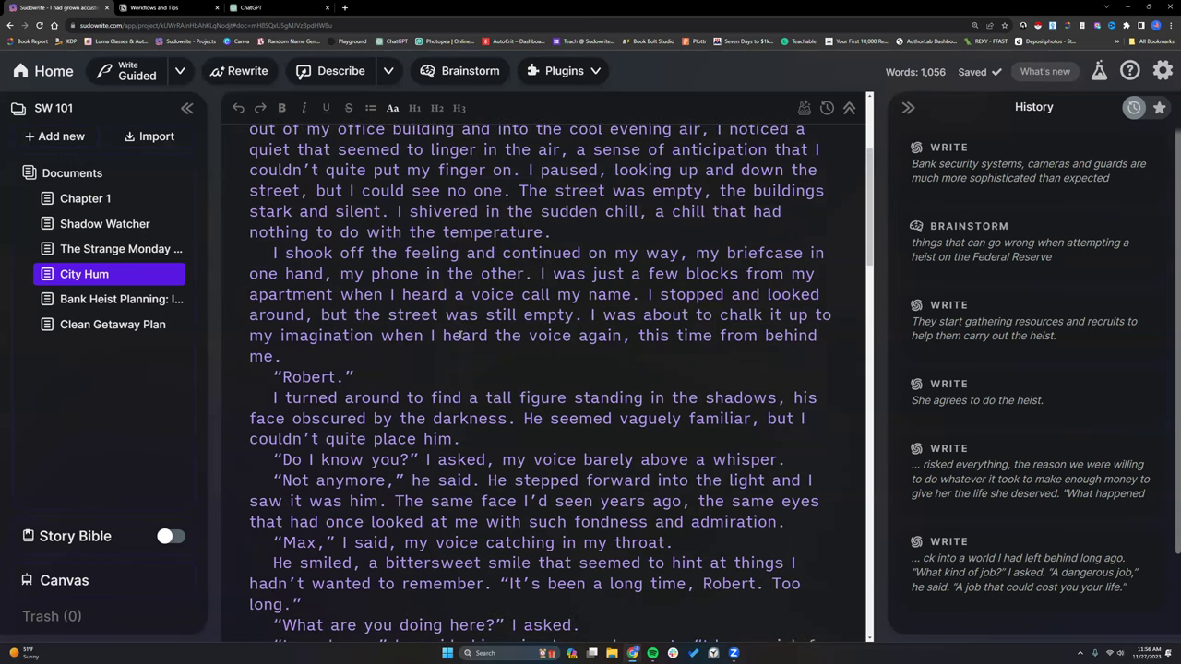
scroll(460, 336, "down", 1)
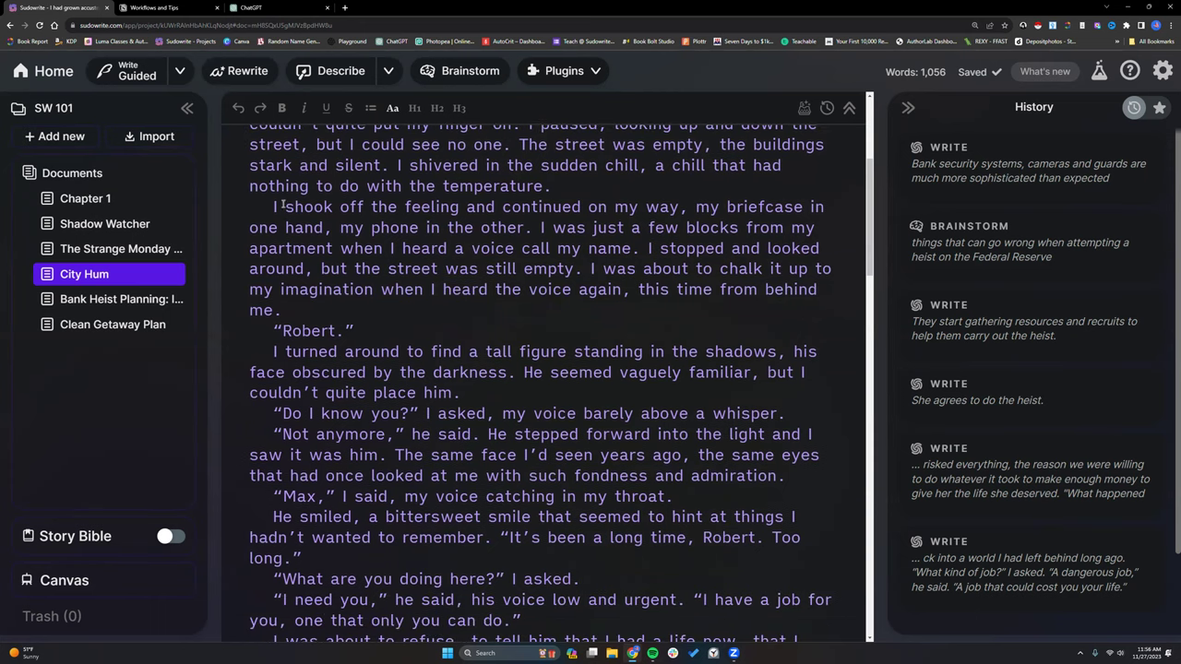
Start a Rewrite of the City Hum paragraph beginning "But there was something different about this night."
scroll(407, 261, "up", 1)
scroll(407, 261, "up", 2)
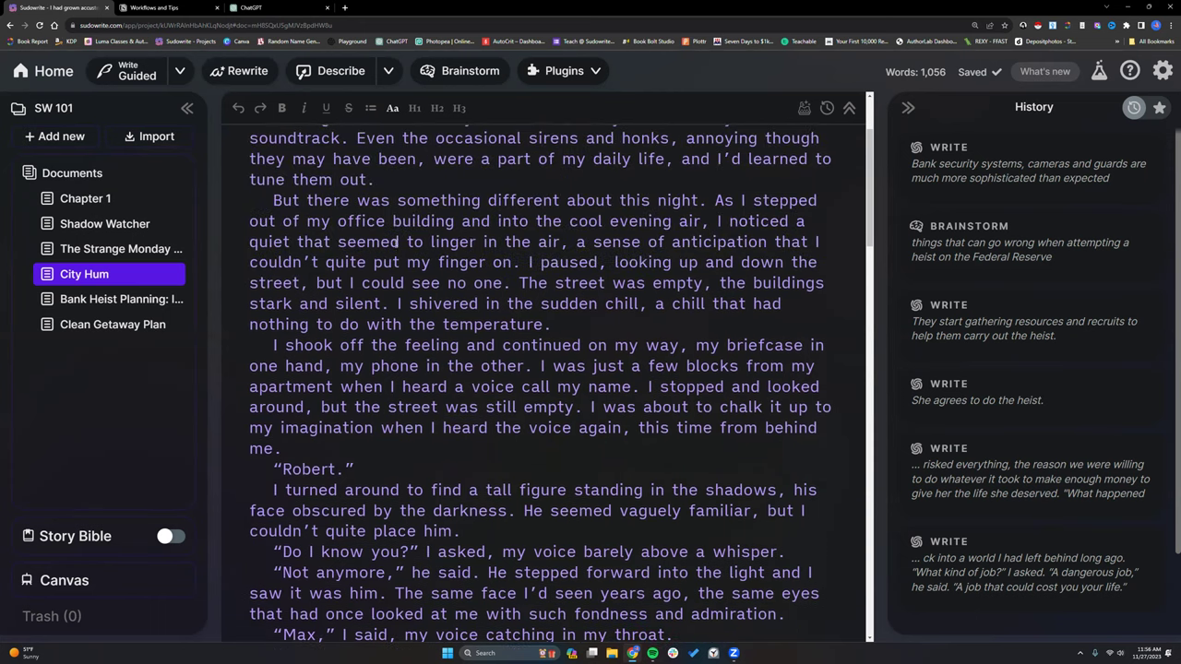
left_click_drag(275, 192, 557, 320)
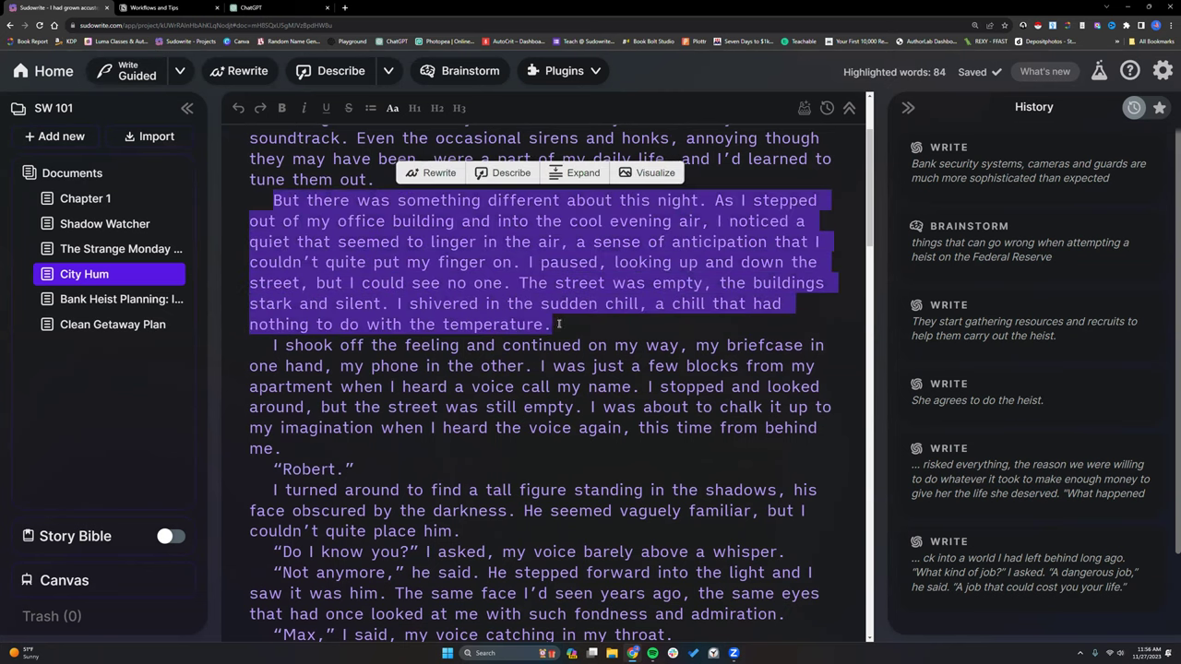
left_click(435, 175)
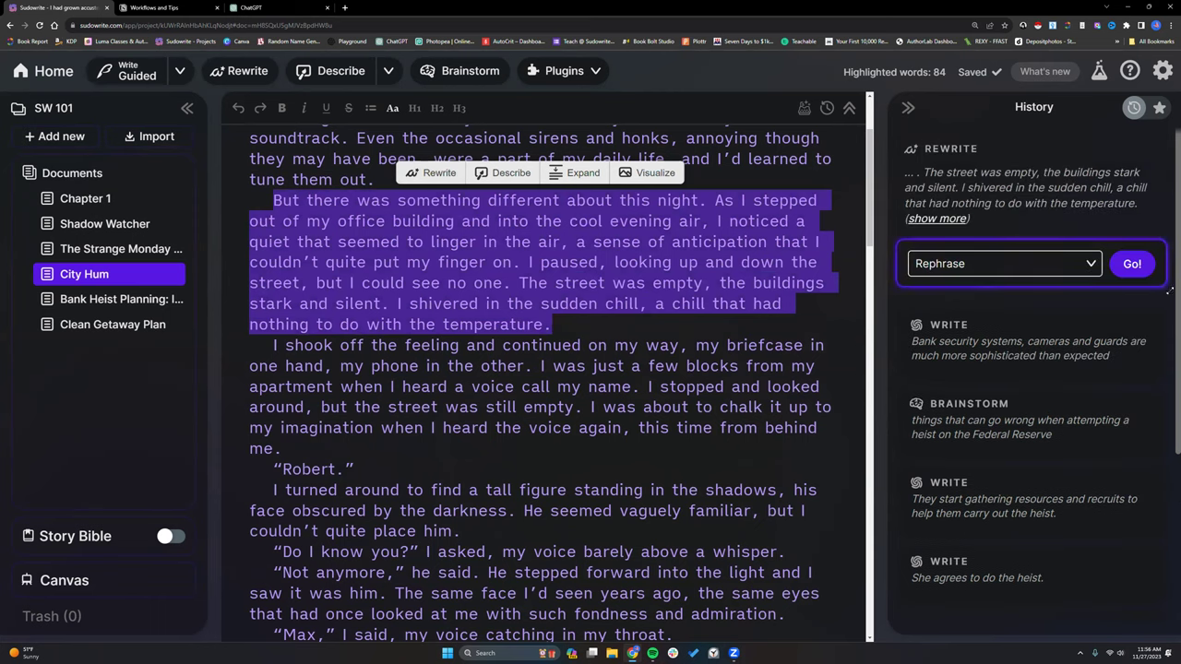
Generate customized rewrites of the selected paragraph with the instruction "be more foreboding"
left_click(1082, 268)
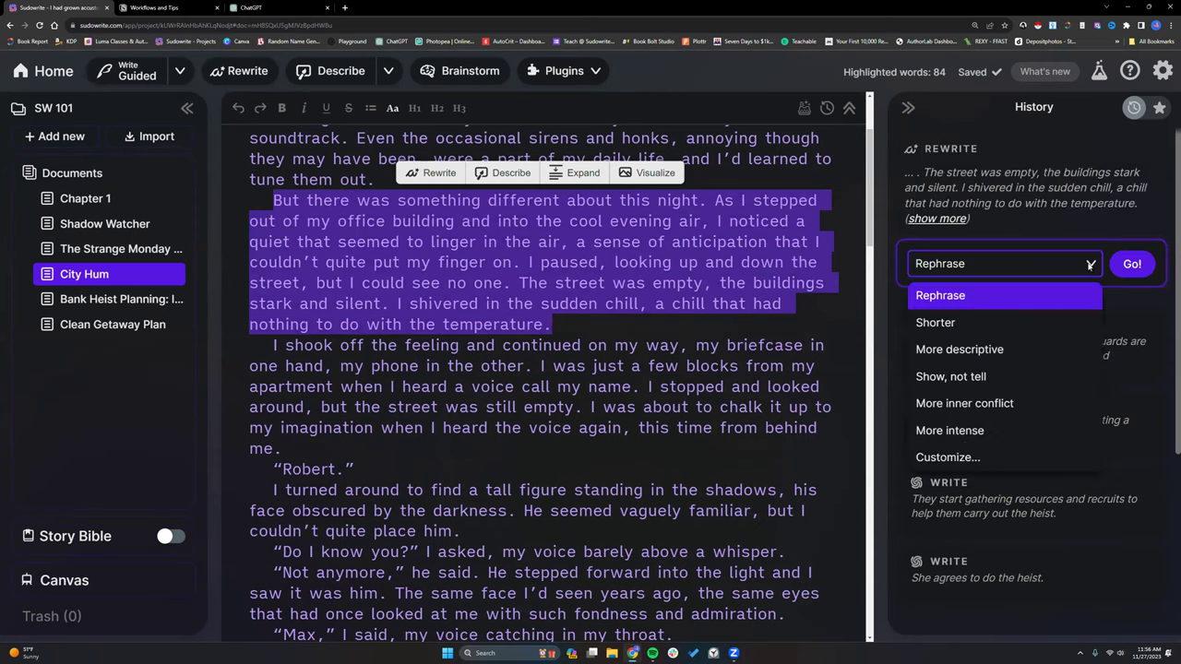
left_click(955, 457)
left_click(959, 316)
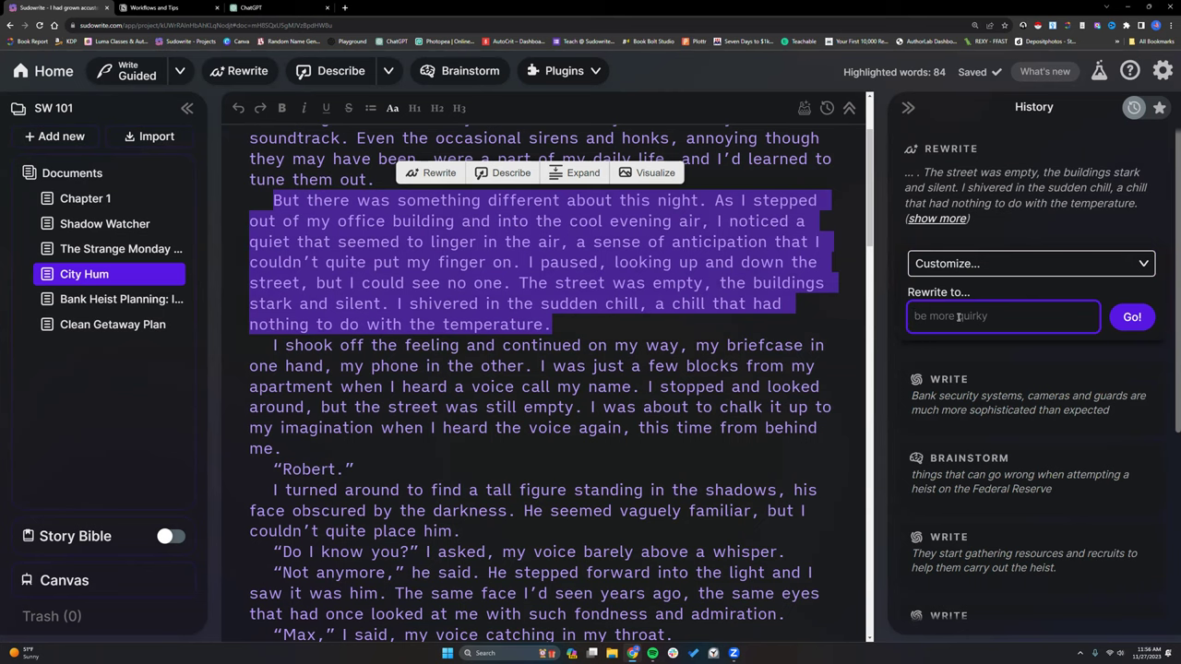
type("be")
type(" more")
type(" p")
type("oreboding")
left_click(1137, 319)
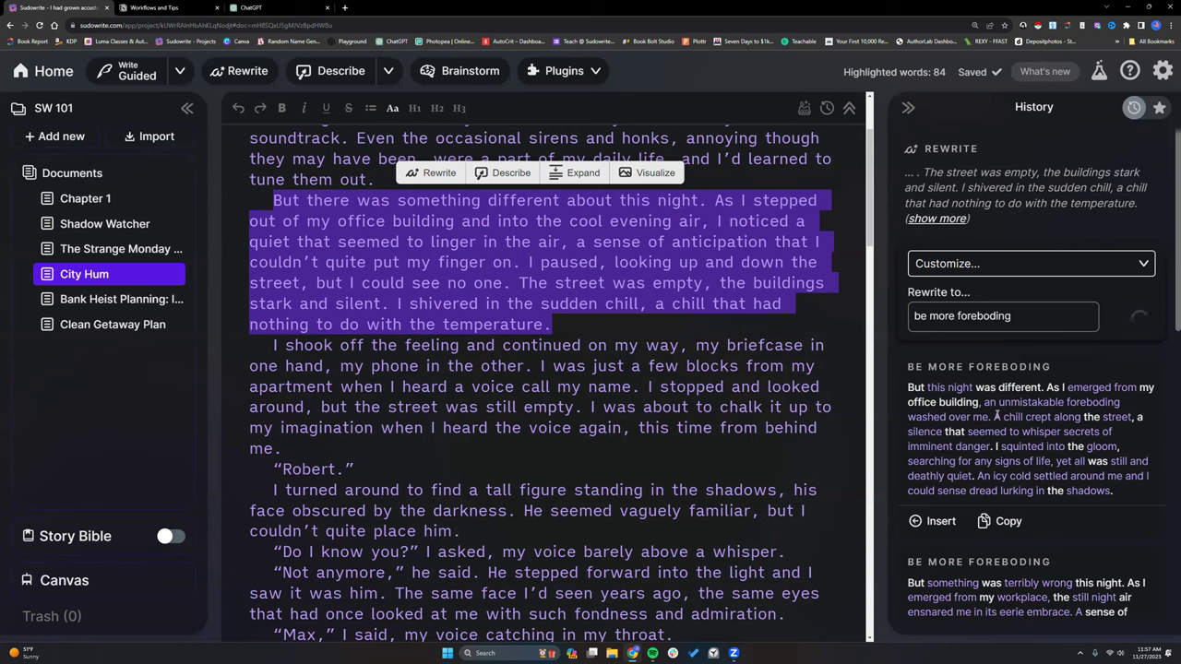
Compare the rewrites and replace the selected paragraph with the version beginning "But something was terribly wrong this night."
scroll(996, 417, "down", 2)
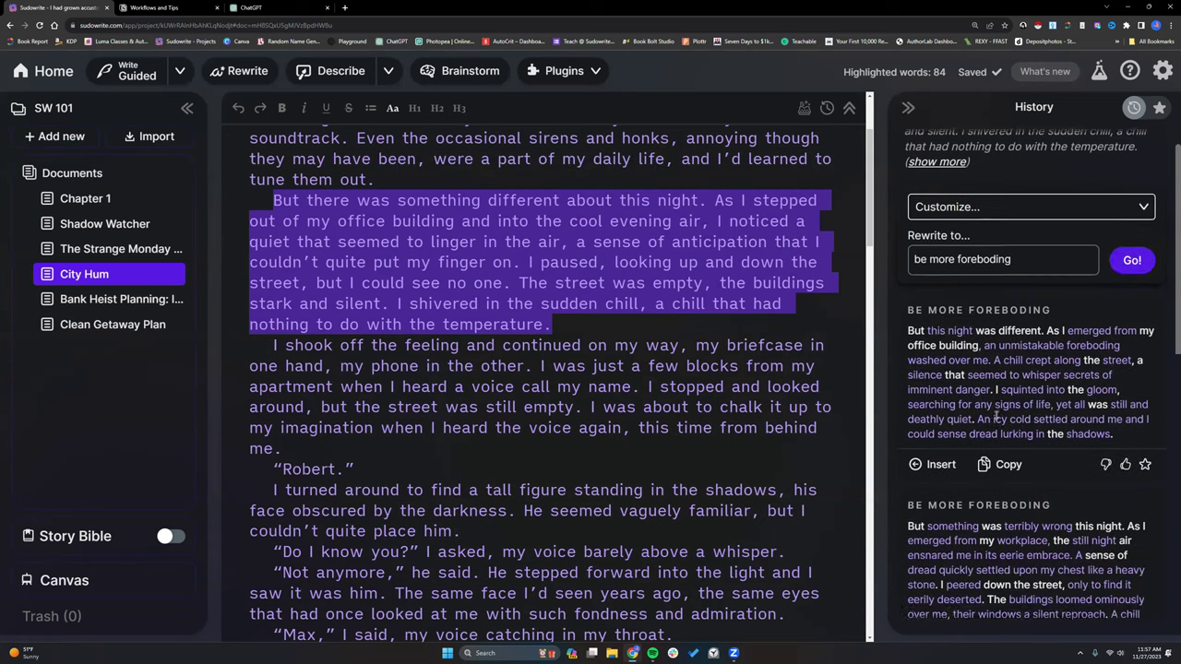
scroll(997, 415, "down", 2)
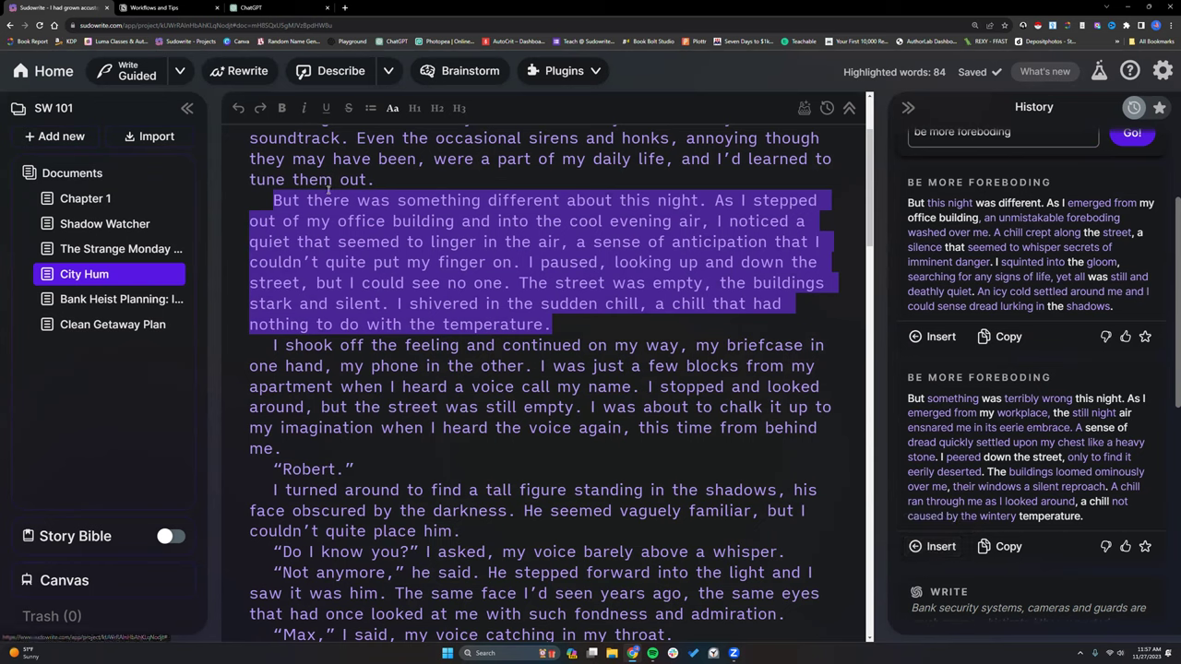
left_click(939, 549)
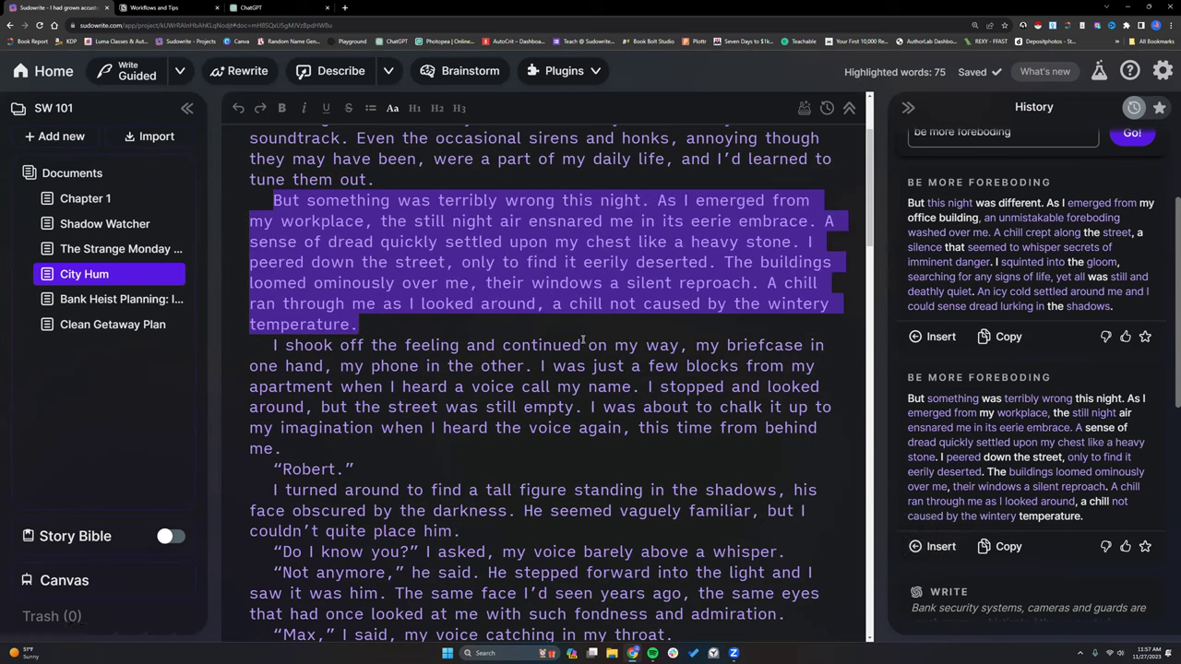
Add blank lines after the replaced paragraph and insert the rewrite beginning "But this night was different." there
left_click(441, 317)
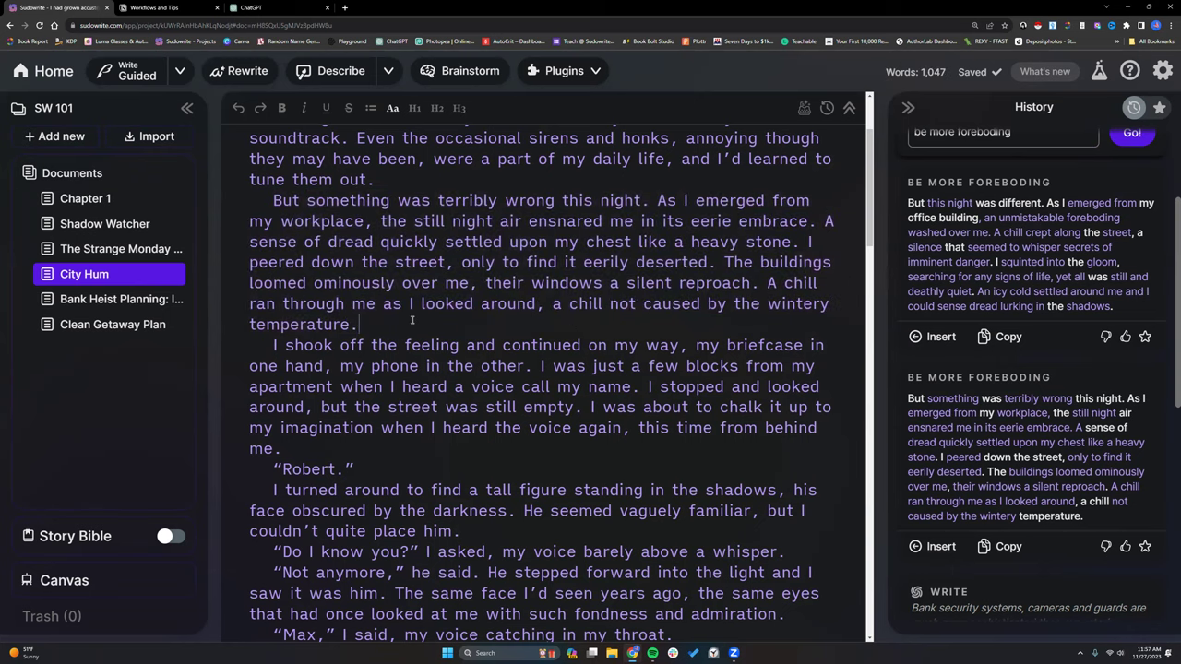
key("Return")
key("Return")
key("Return")
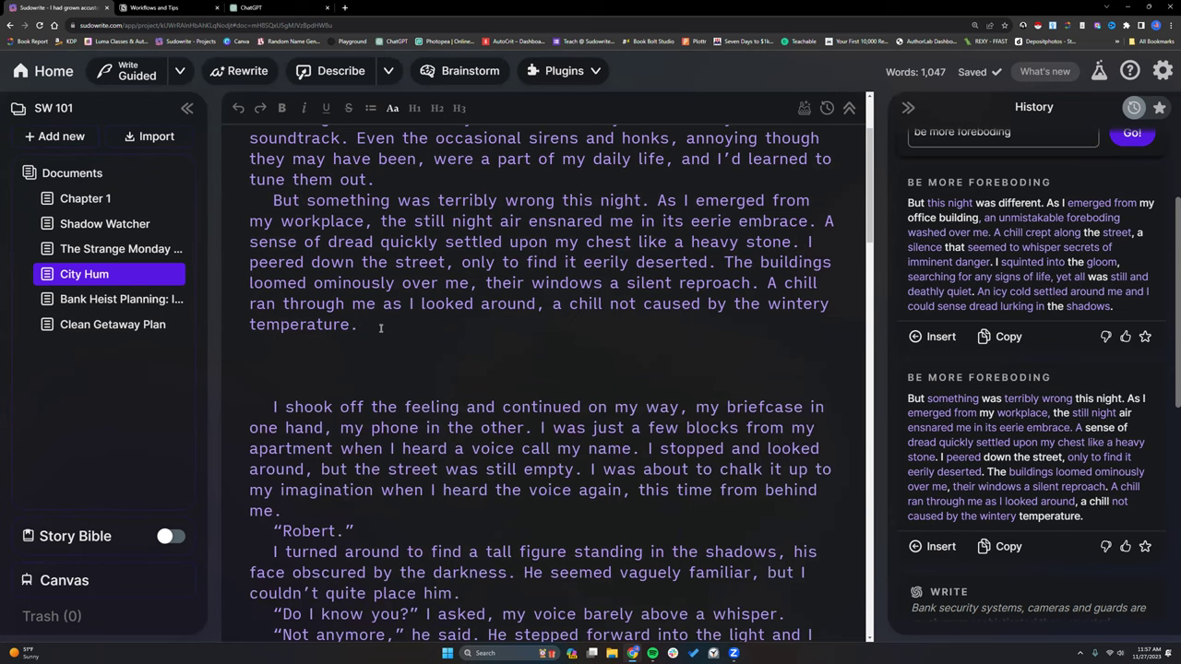
left_click(937, 337)
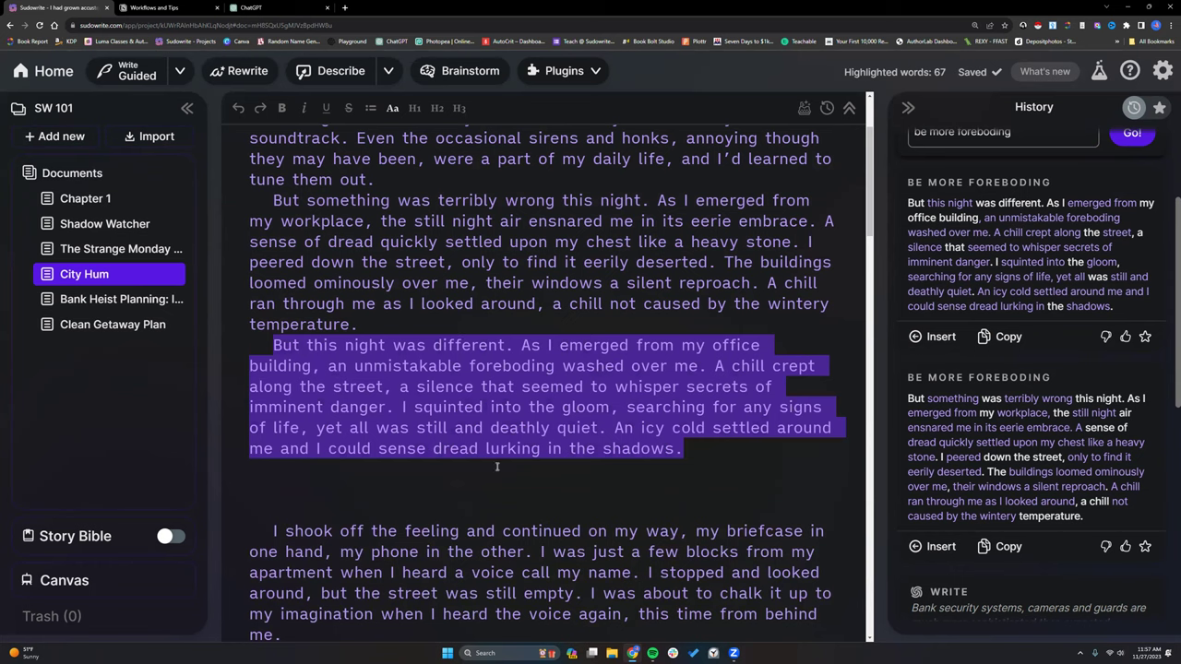
left_click(794, 343)
left_click(373, 316)
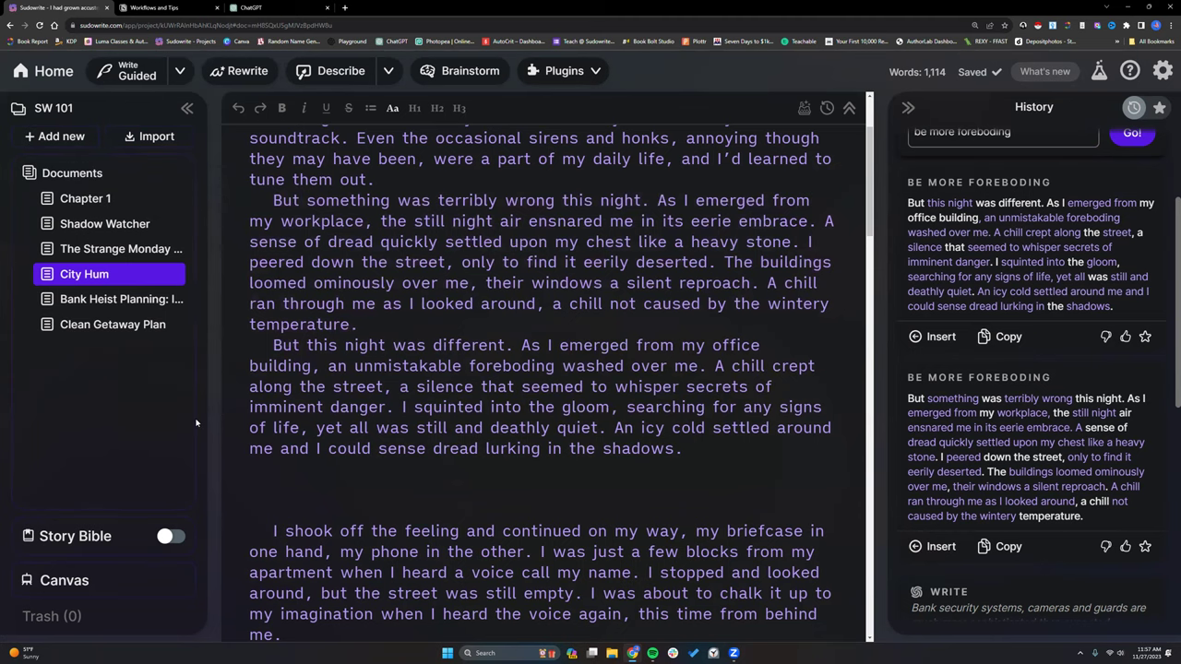
Open the project's Canvas, add an outline card and set its story structure to Story Circle
left_click(82, 581)
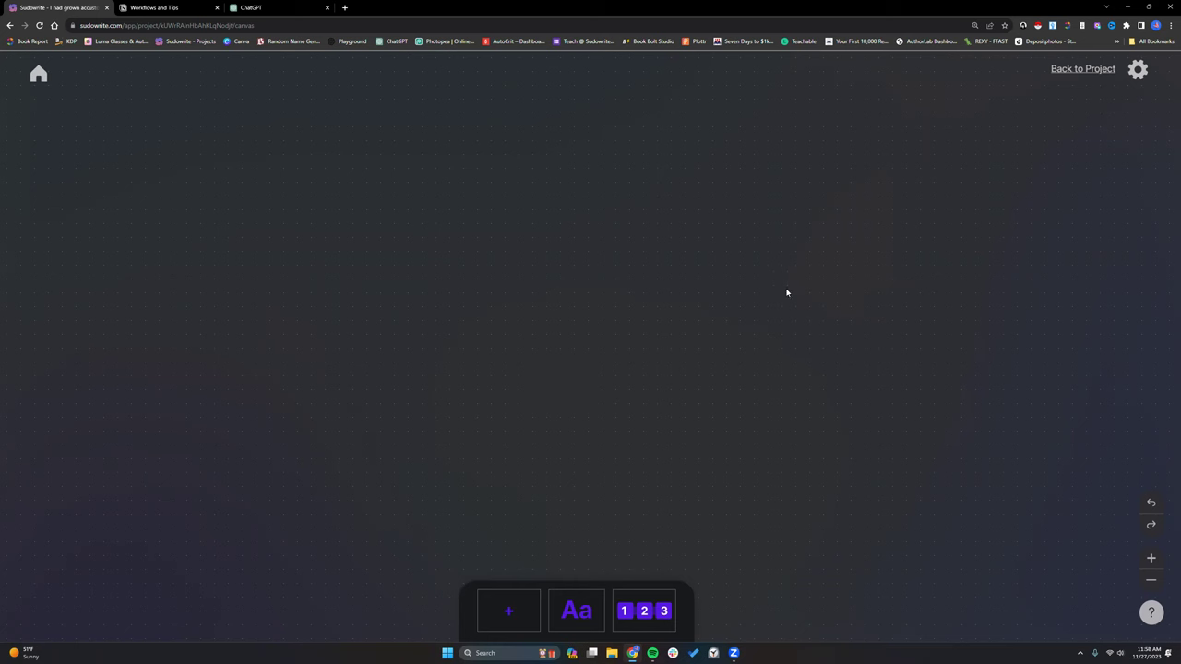
left_click(653, 607)
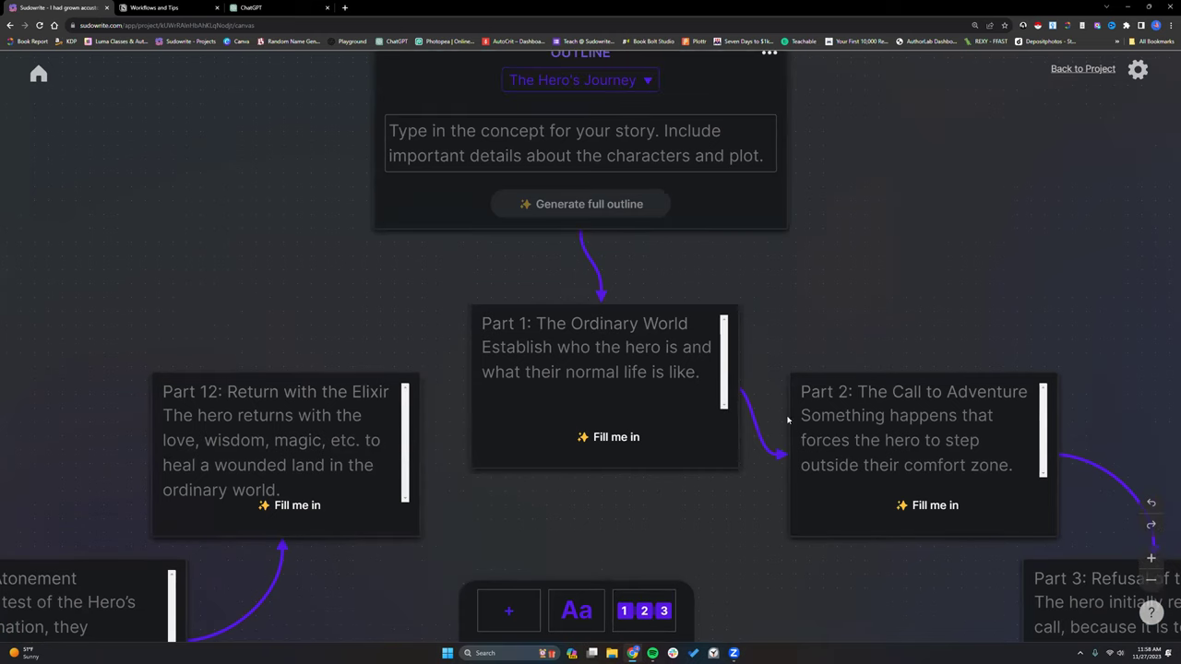
left_click(1150, 580)
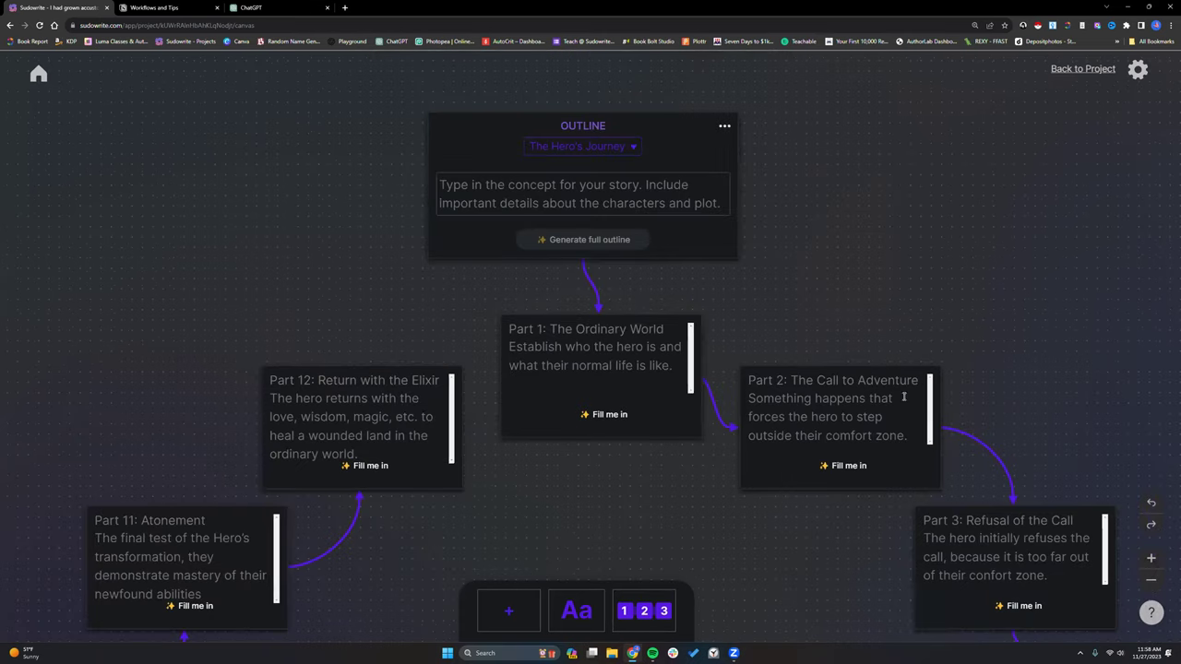
left_click(578, 146)
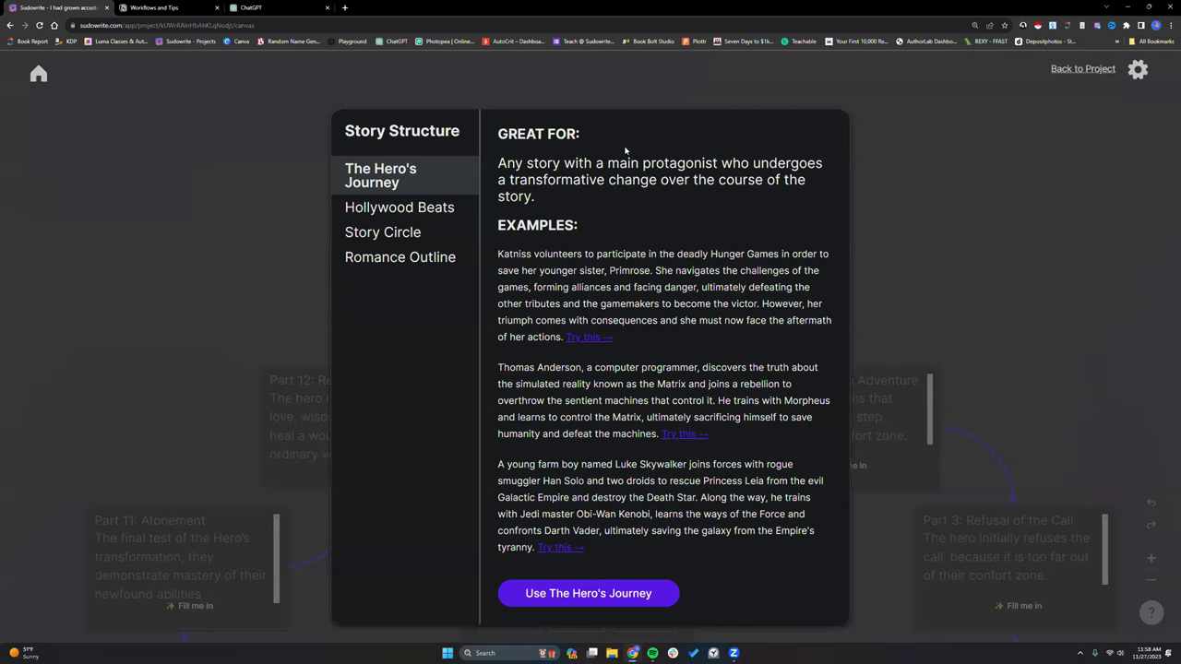
left_click(404, 236)
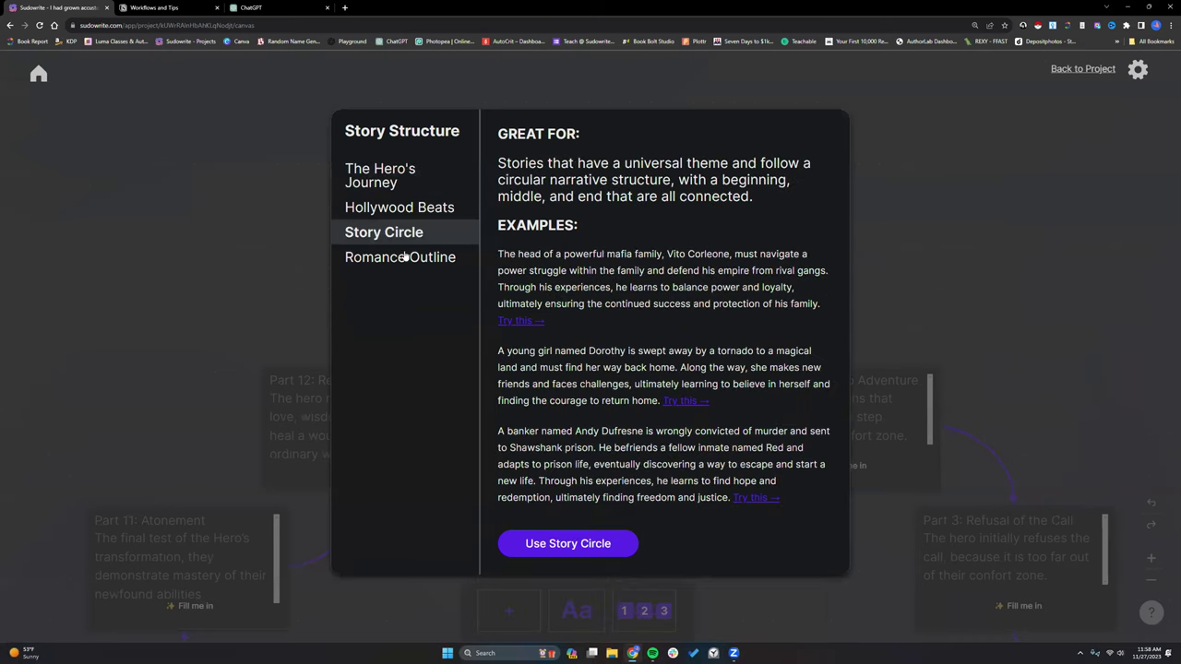
left_click(562, 544)
Generate a full outline from the concept "Write a thriller novel about a bank heist." and look through its parts
left_click(559, 185)
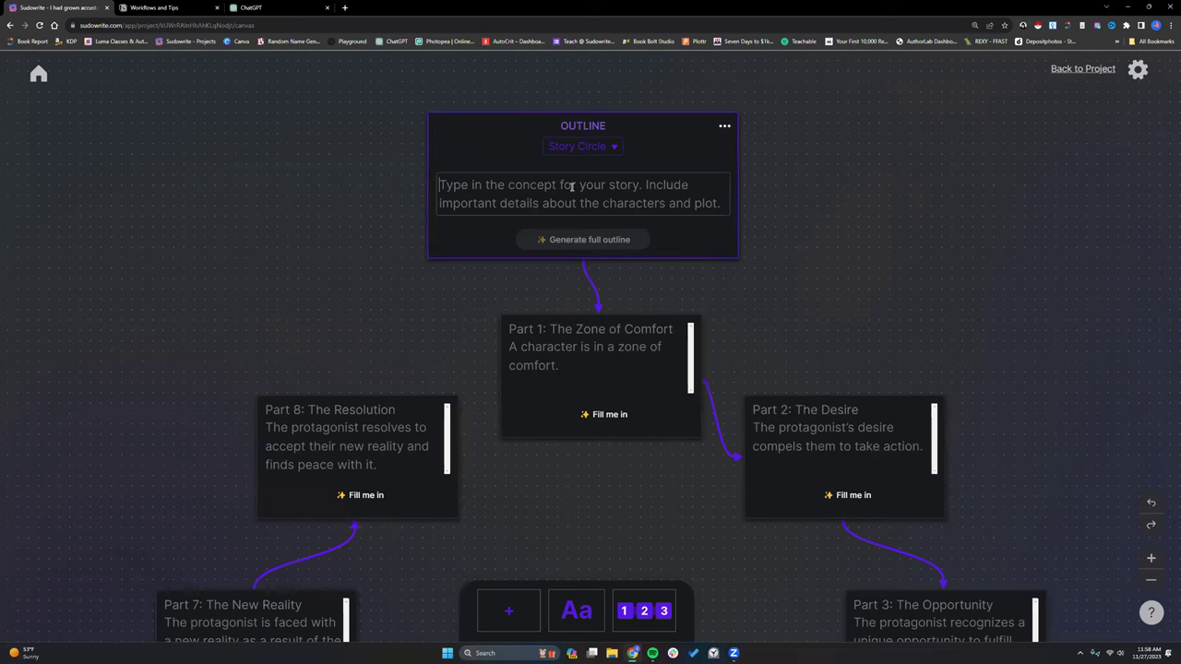
type("W")
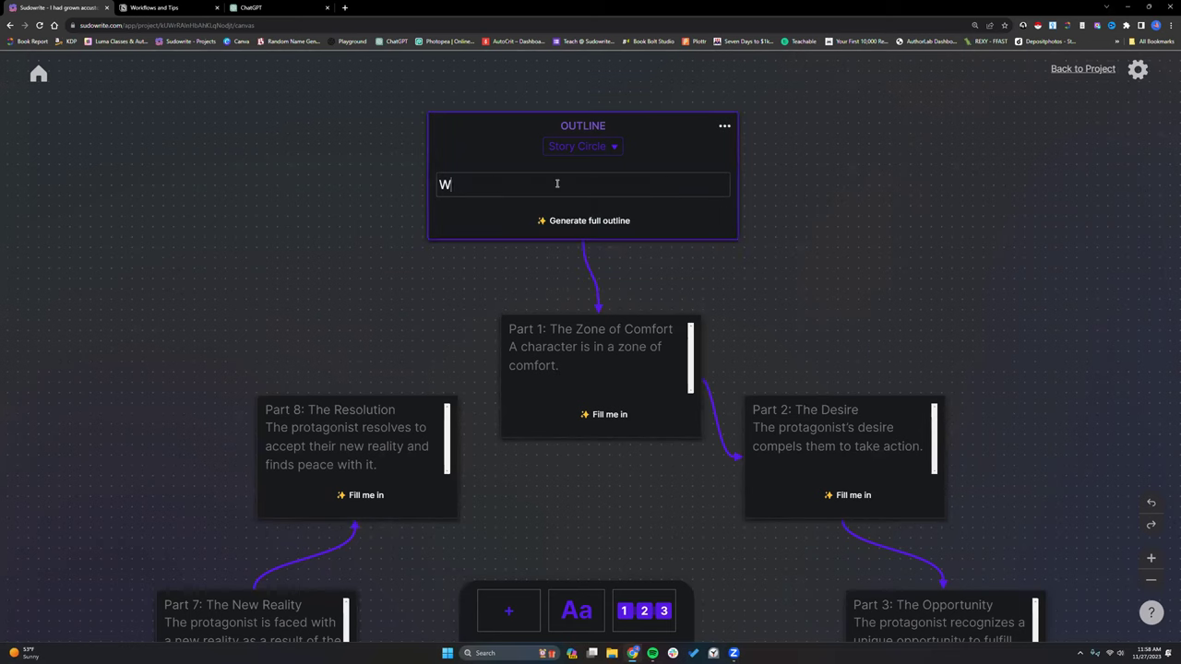
type("rite a thriller novel")
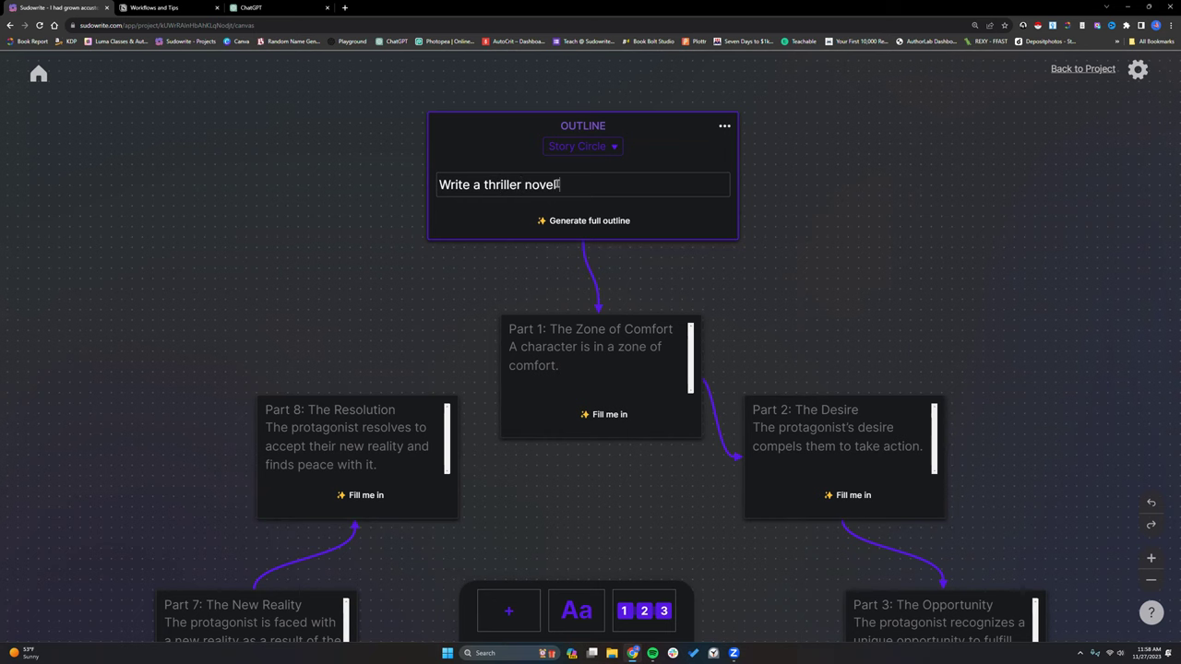
type(" about a bank heist.")
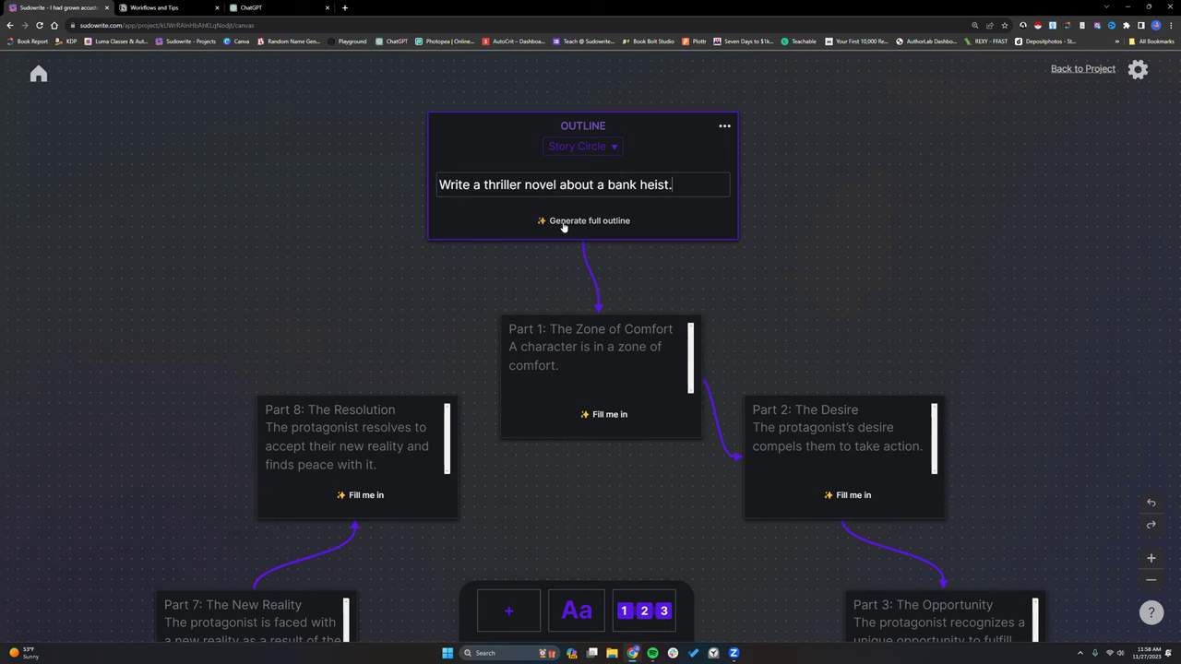
left_click(565, 227)
scroll(827, 345, "down", 4)
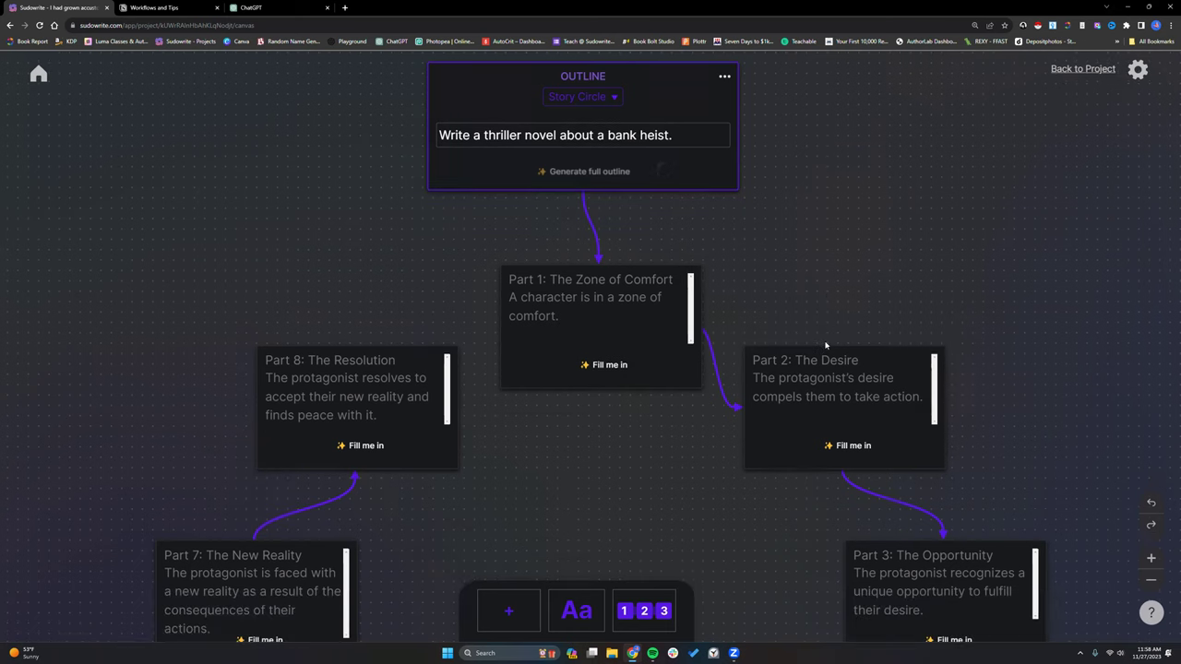
scroll(724, 277, "down", 1)
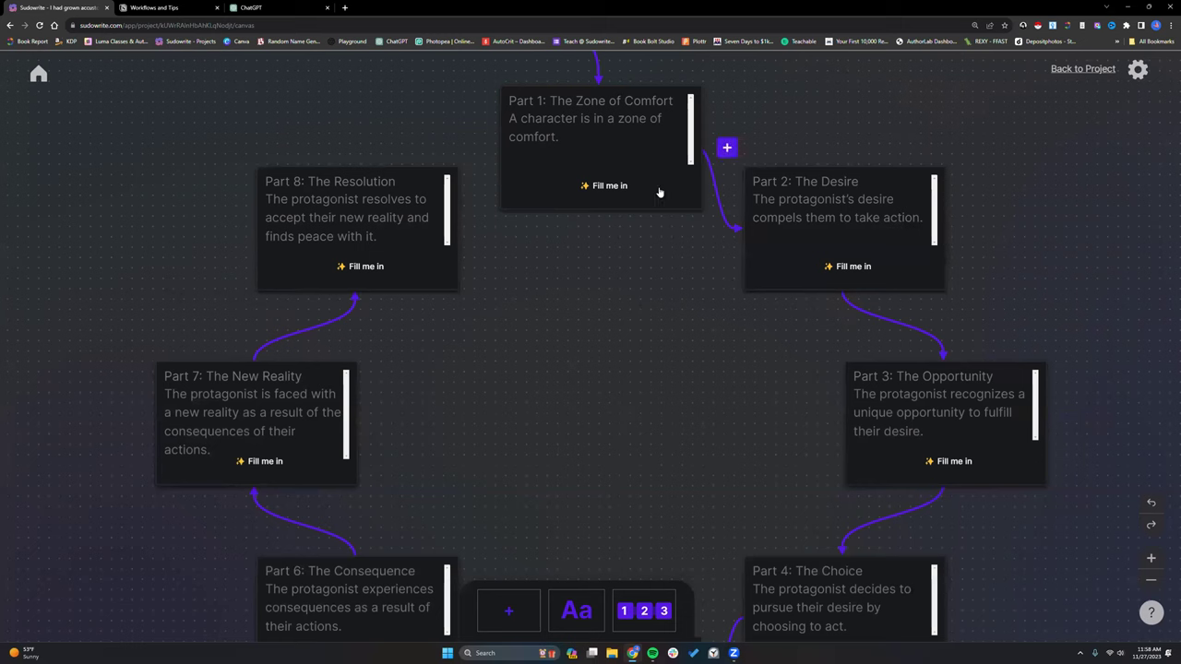
scroll(416, 401, "down", 1)
scroll(417, 401, "down", 1)
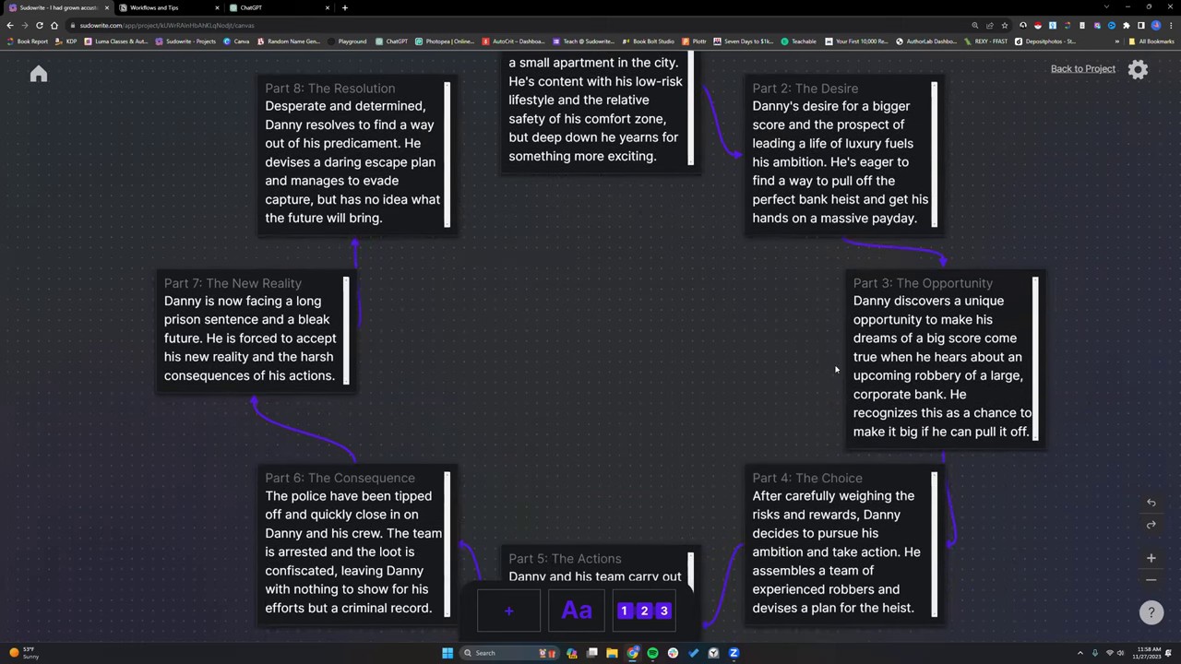
scroll(873, 319, "down", 1)
scroll(874, 319, "up", 5)
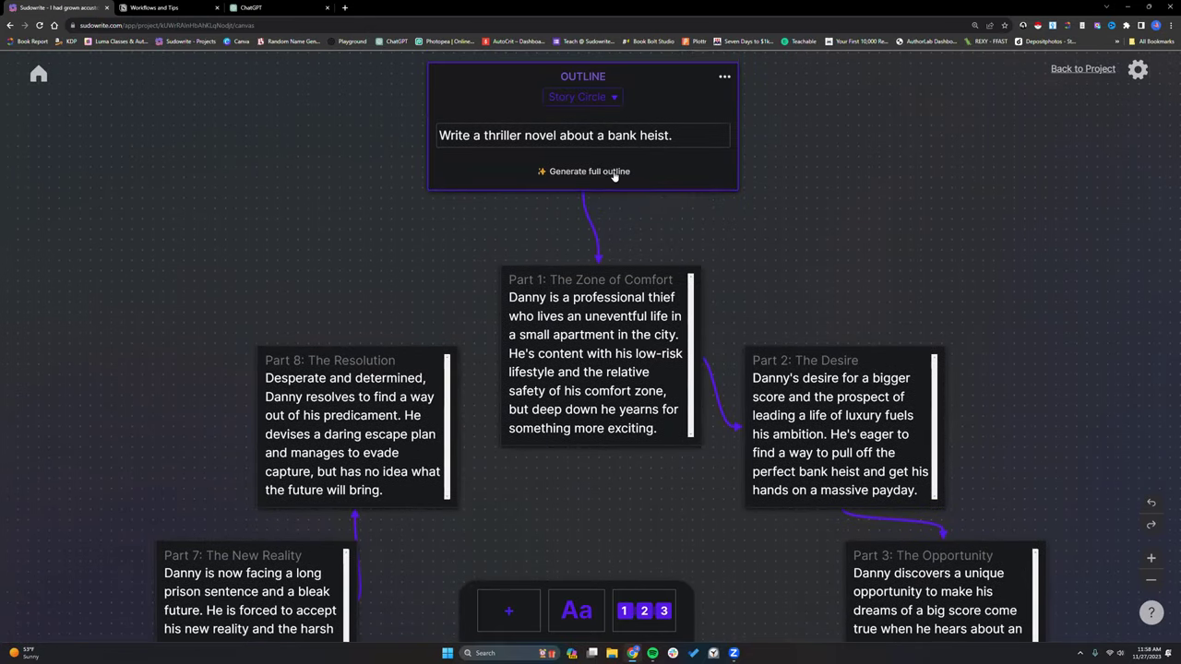
Copy the whole Story Circle outline from the canvas and paste it into a new document in the project
scroll(604, 199, "down", 1)
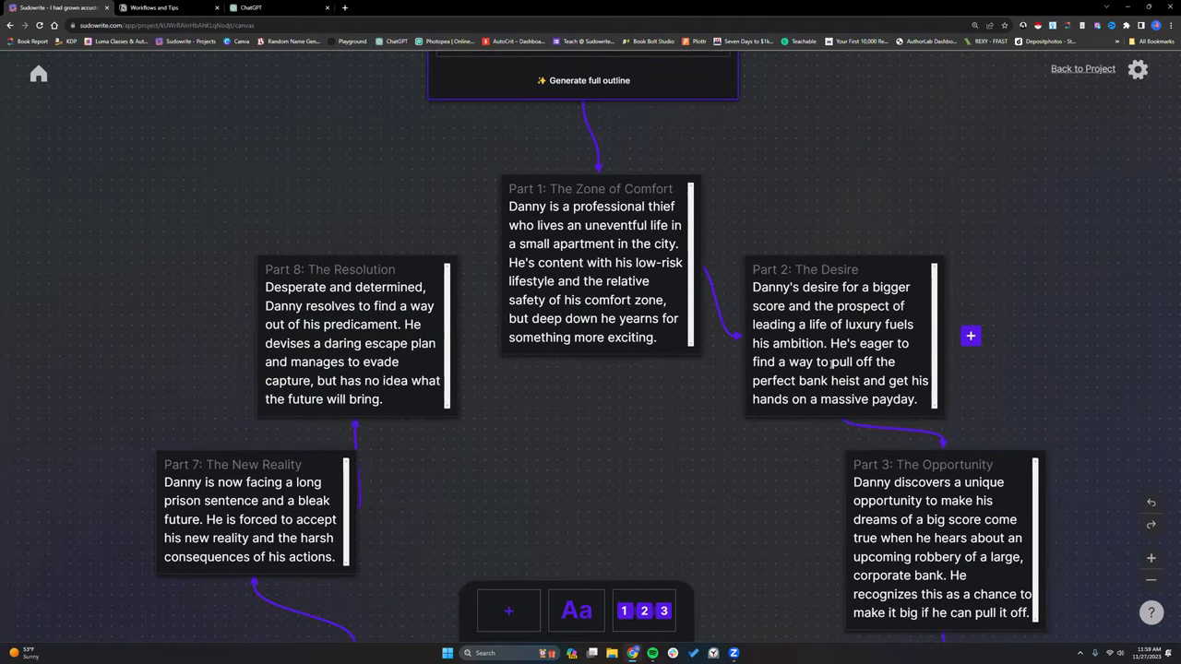
left_click(651, 606)
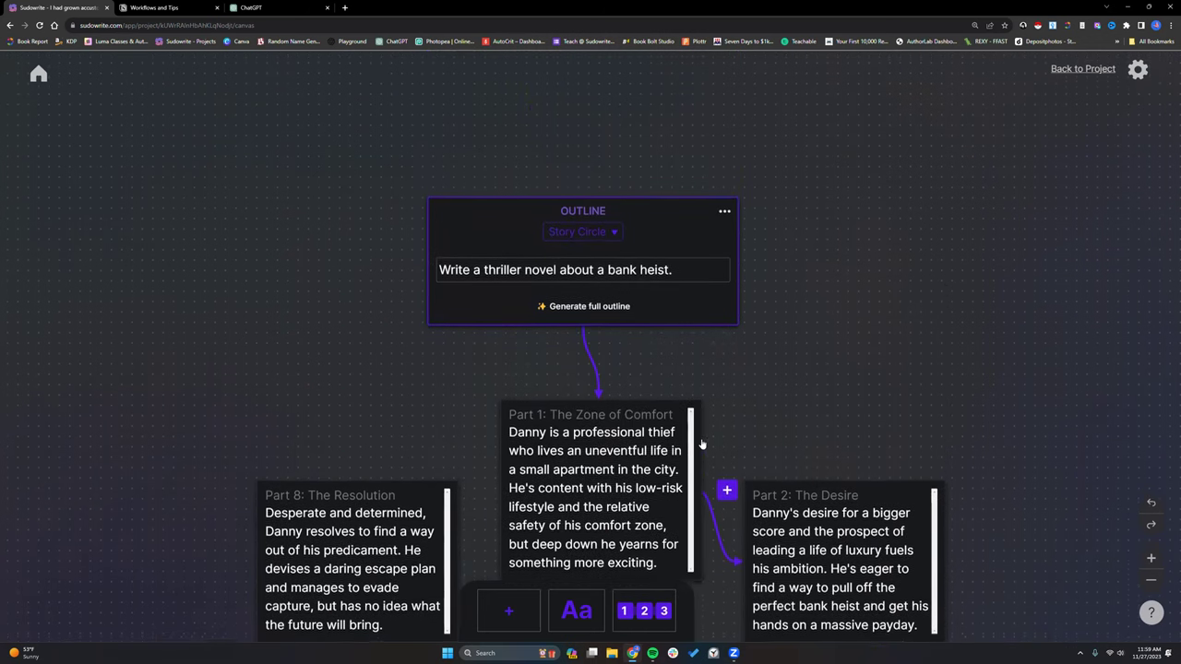
left_click(724, 215)
left_click(693, 230)
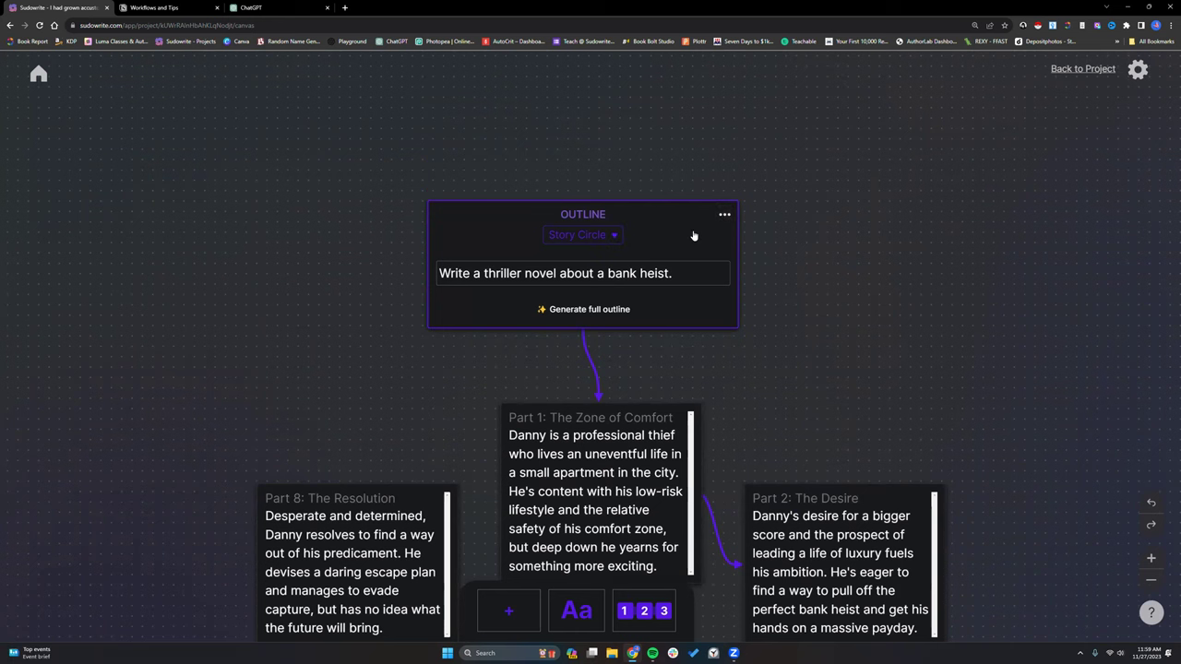
left_click(1082, 69)
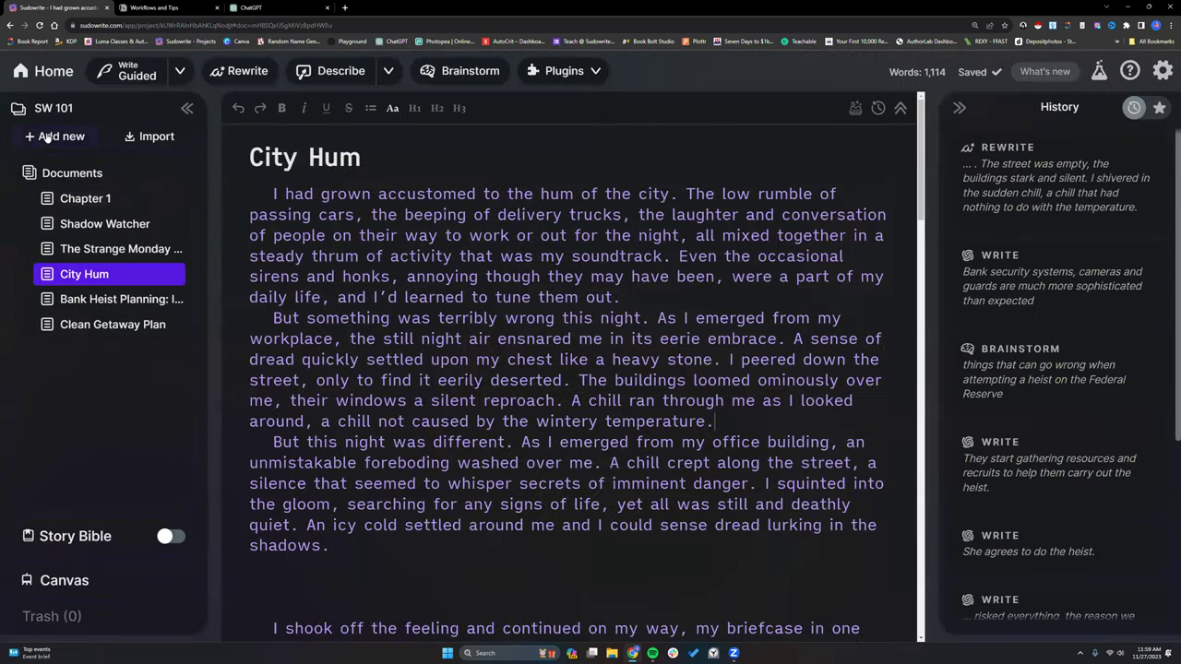
left_click(46, 136)
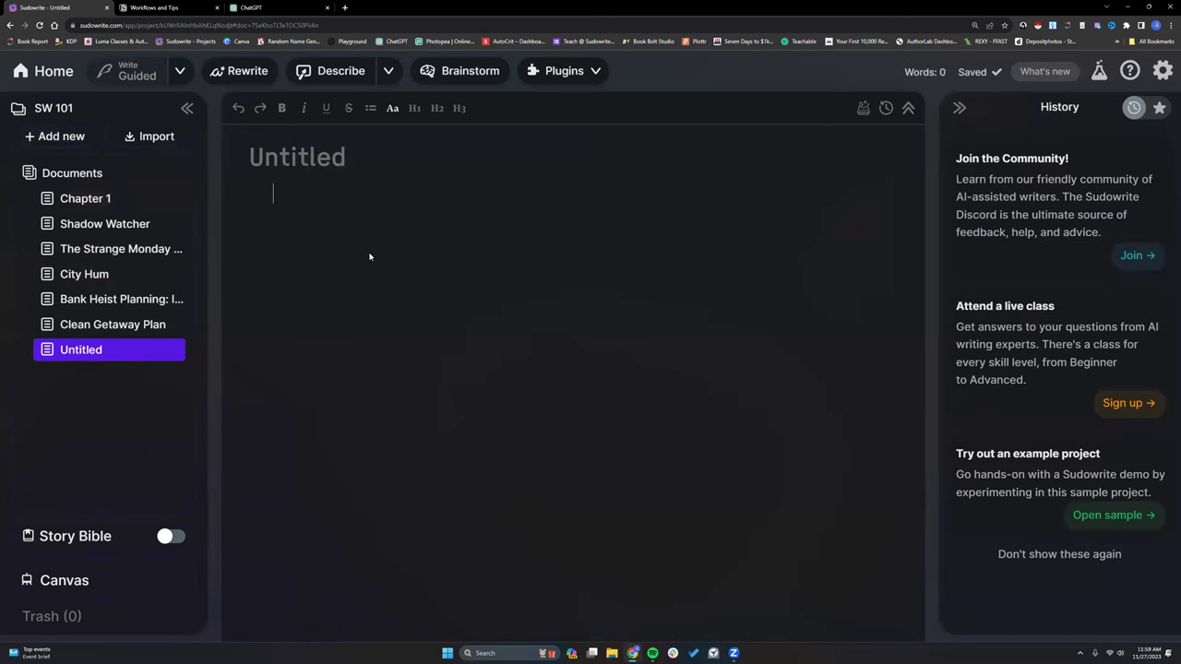
key("ctrl+v")
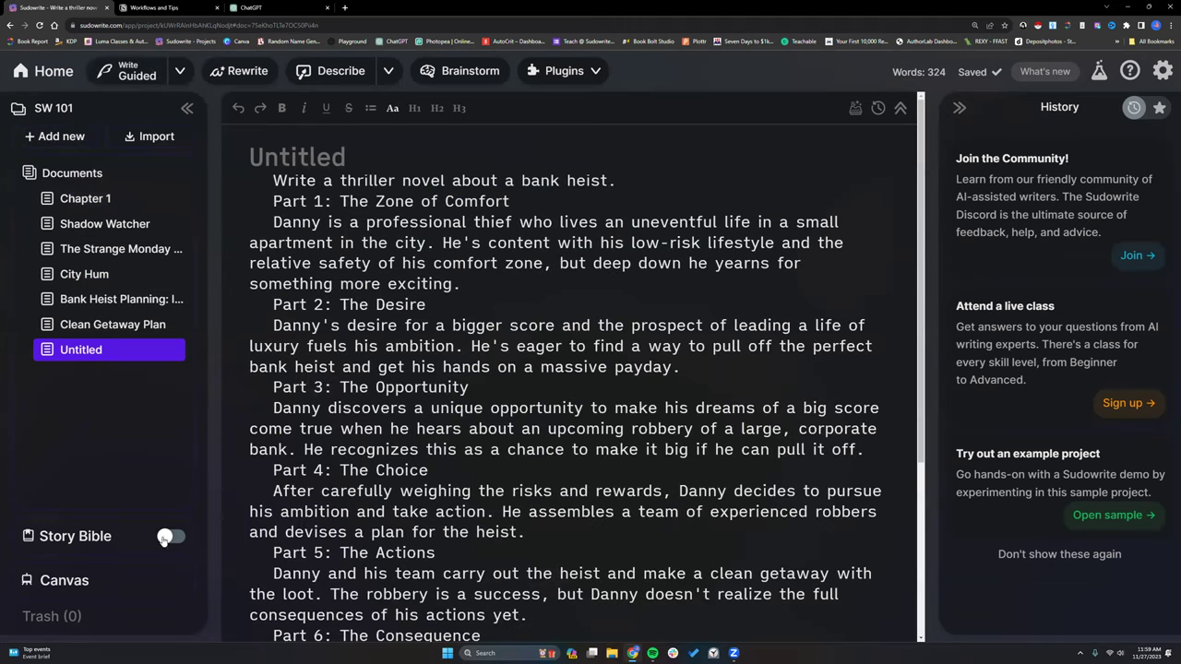
Return to the canvas, add a new Hero's Journey outline and move it beside the Story Circle outline
left_click(94, 586)
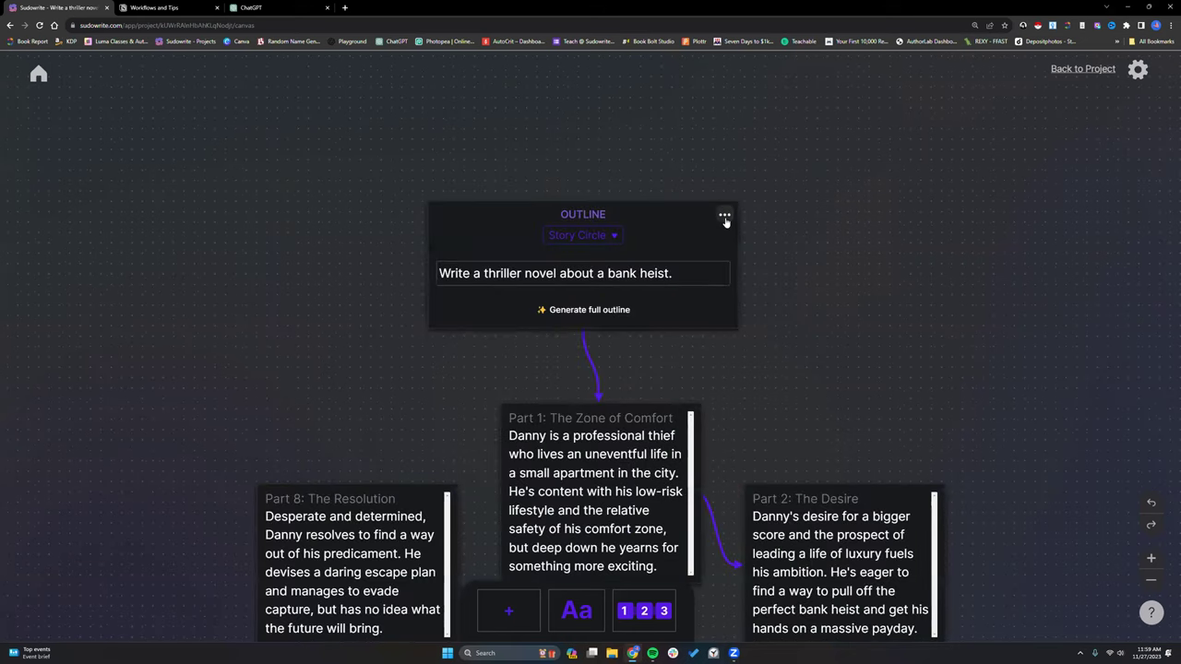
left_click(651, 602)
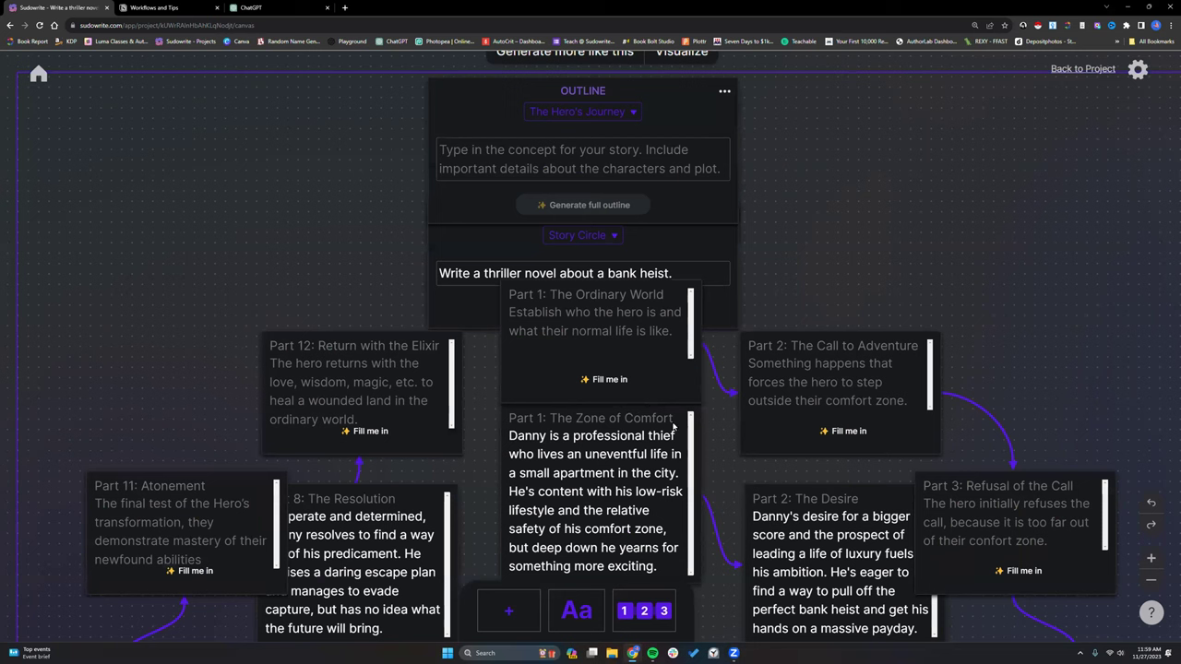
left_click_drag(684, 119, 1066, 174)
Delete the entire Story Circle outline and shift the Hero's Journey header card into the freed space
left_click(667, 216)
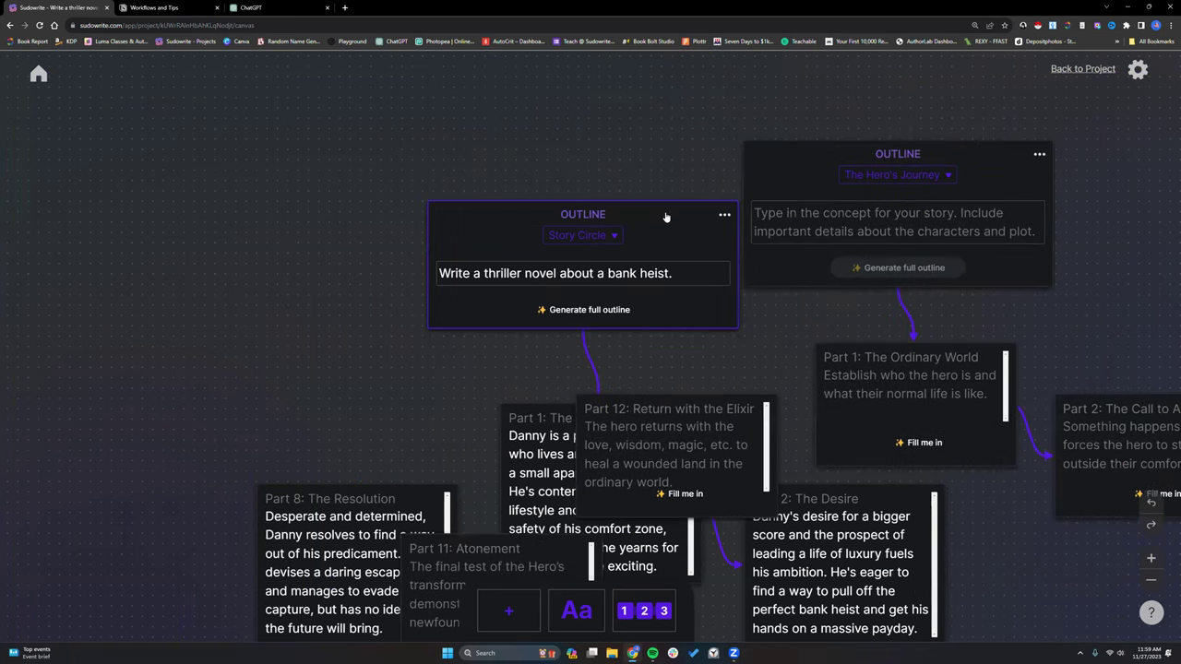
key("Delete")
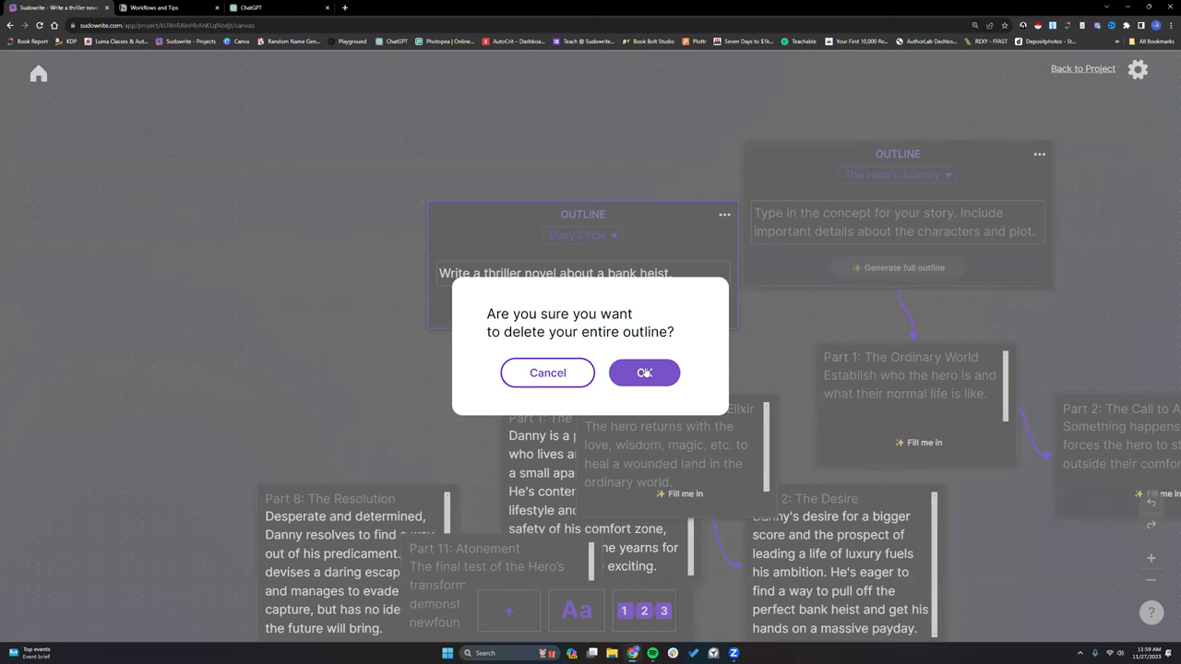
left_click(644, 371)
left_click_drag(793, 160, 635, 167)
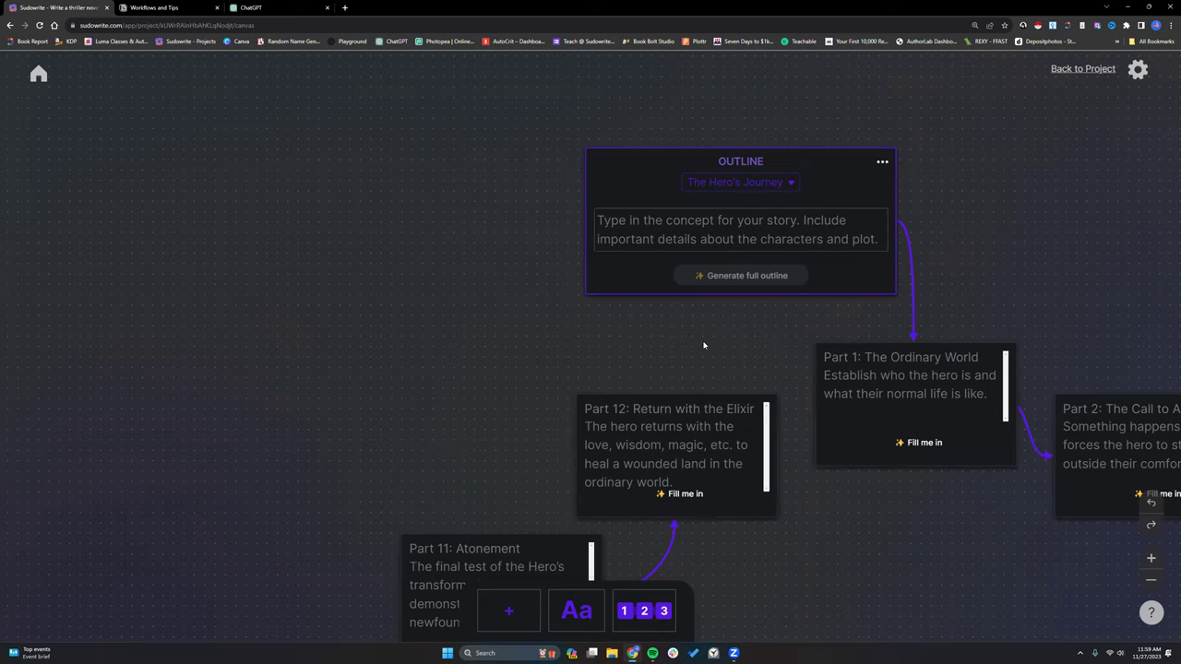
Look over the part cards of the empty Hero's Journey outline and their placeholder descriptions
scroll(705, 340, "up", 2)
scroll(705, 340, "down", 5)
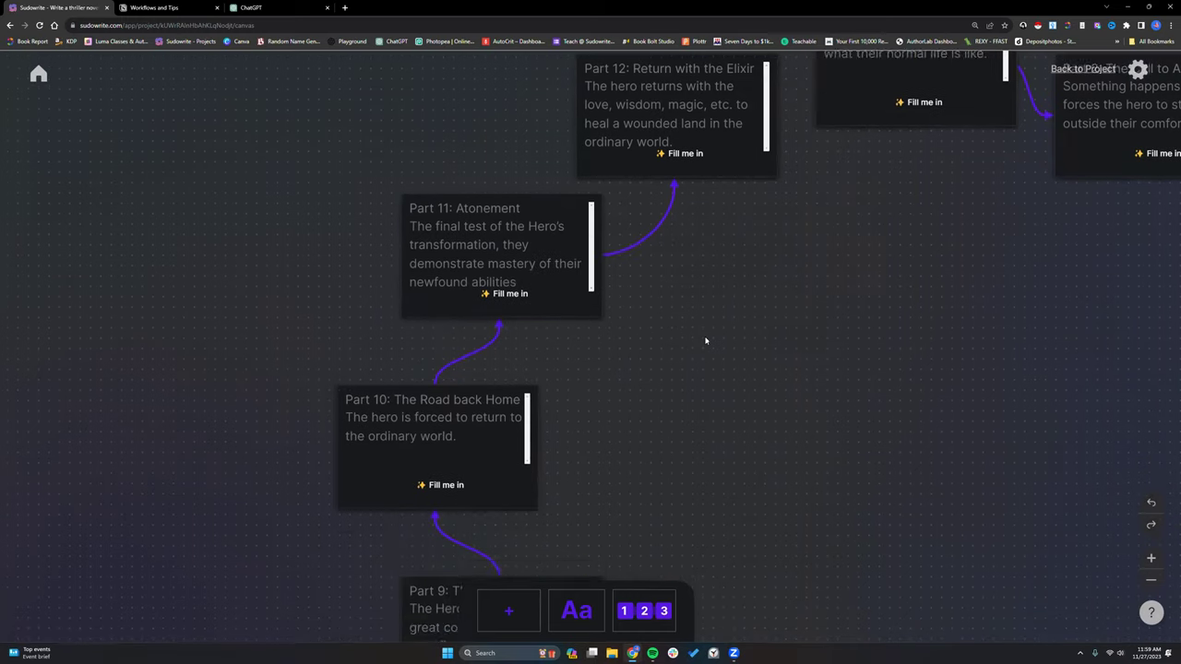
scroll(705, 340, "up", 2)
scroll(705, 340, "up", 2)
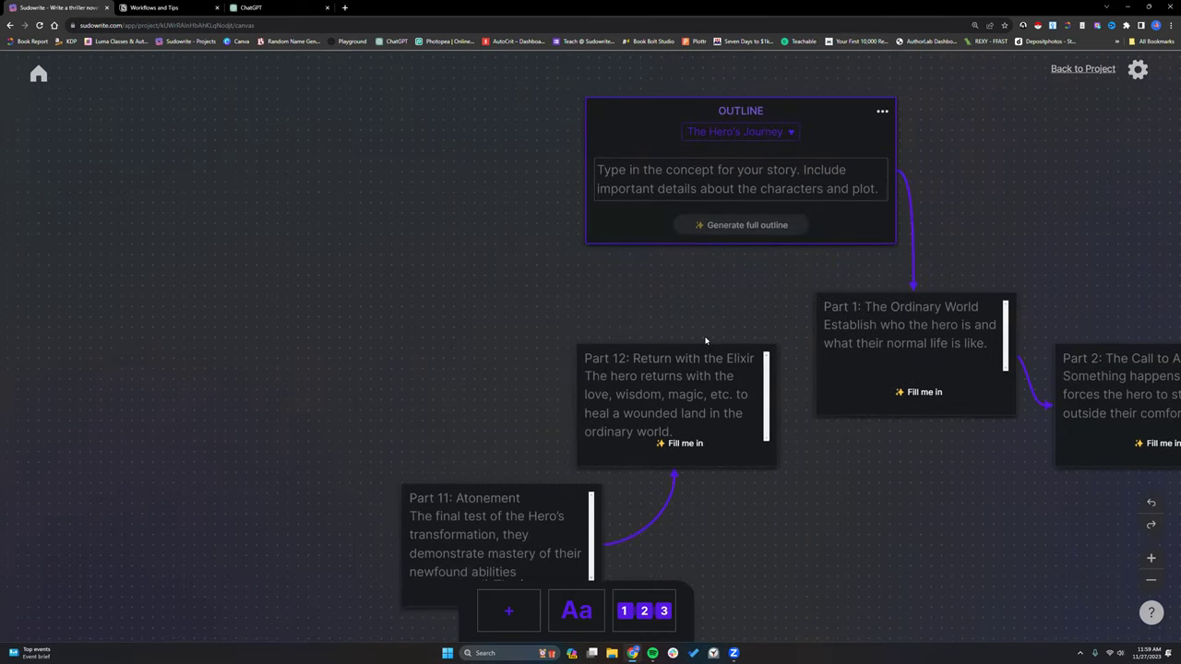
scroll(705, 340, "left", 1)
scroll(705, 341, "right", 7)
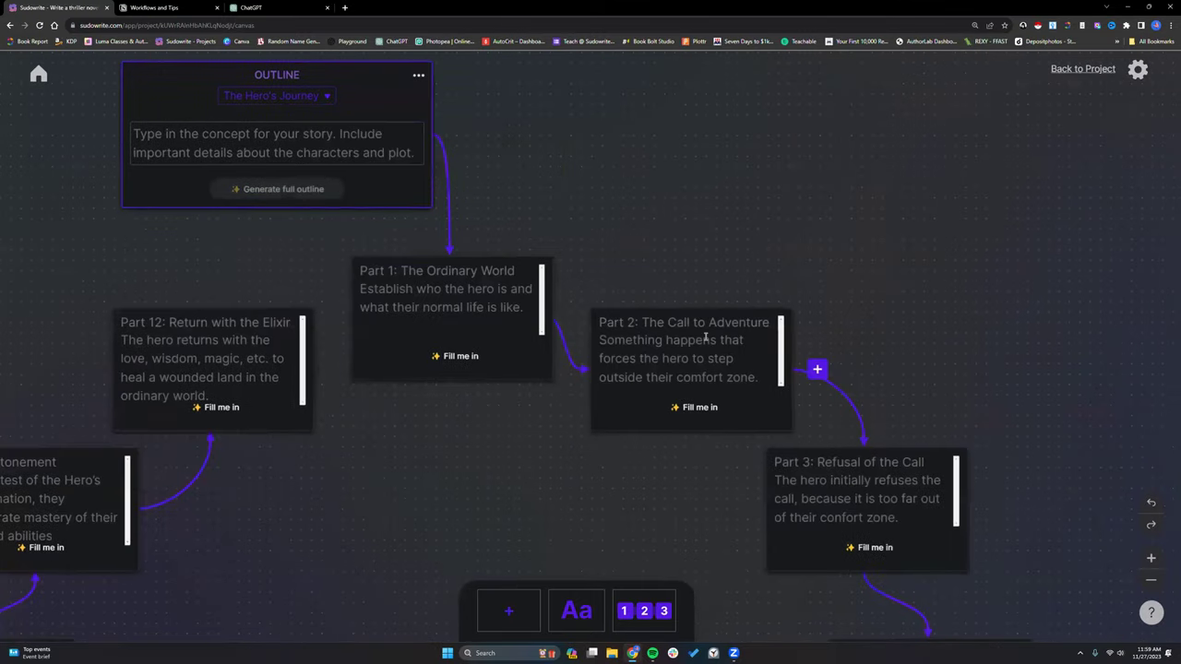
scroll(705, 340, "left", 6)
scroll(705, 340, "down", 2)
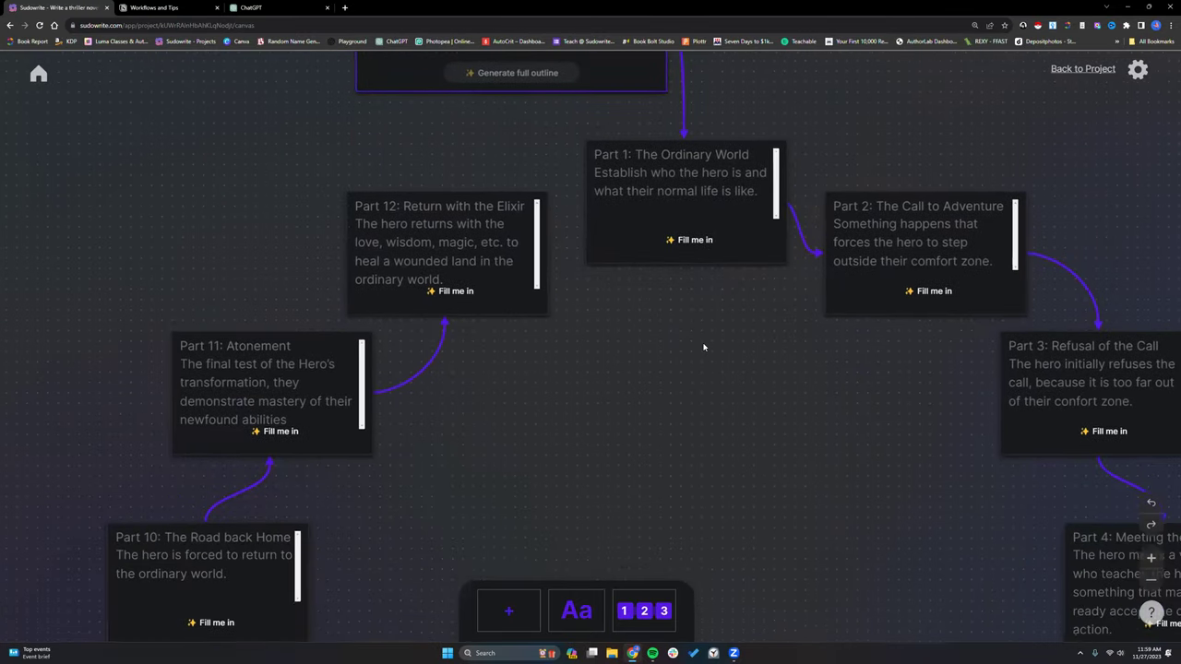
scroll(703, 347, "up", 3)
scroll(701, 356, "down", 2)
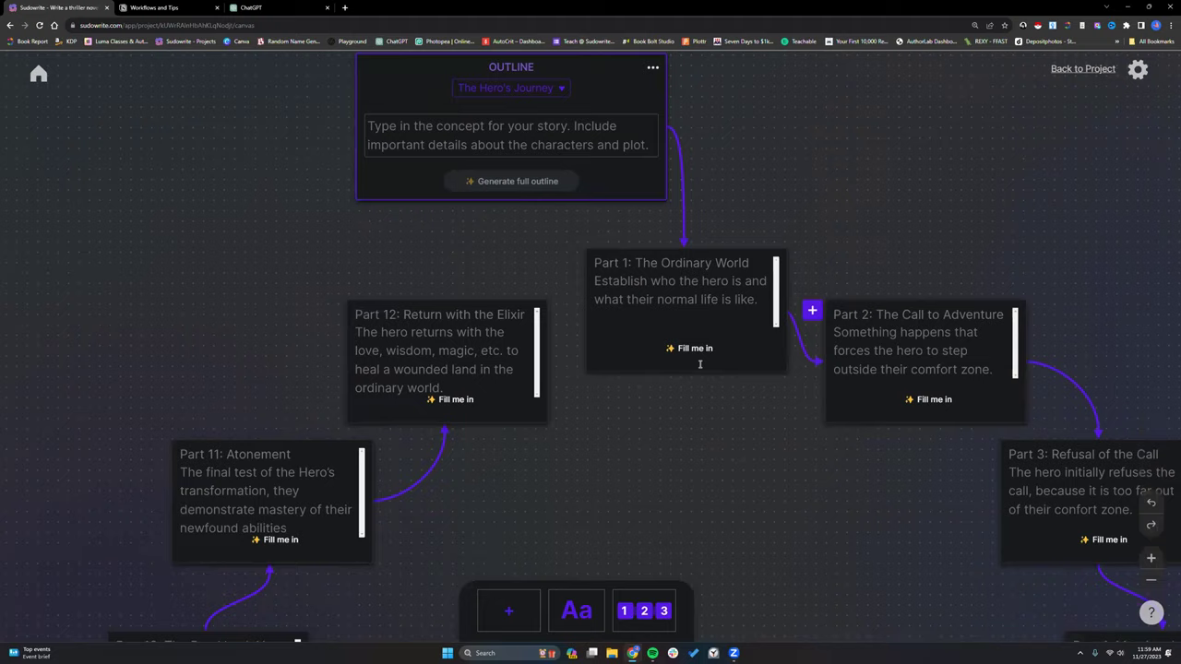
Enter "beginning words here" in the Part 1: The Ordinary World card
scroll(700, 364, "down", 1)
left_click(695, 214)
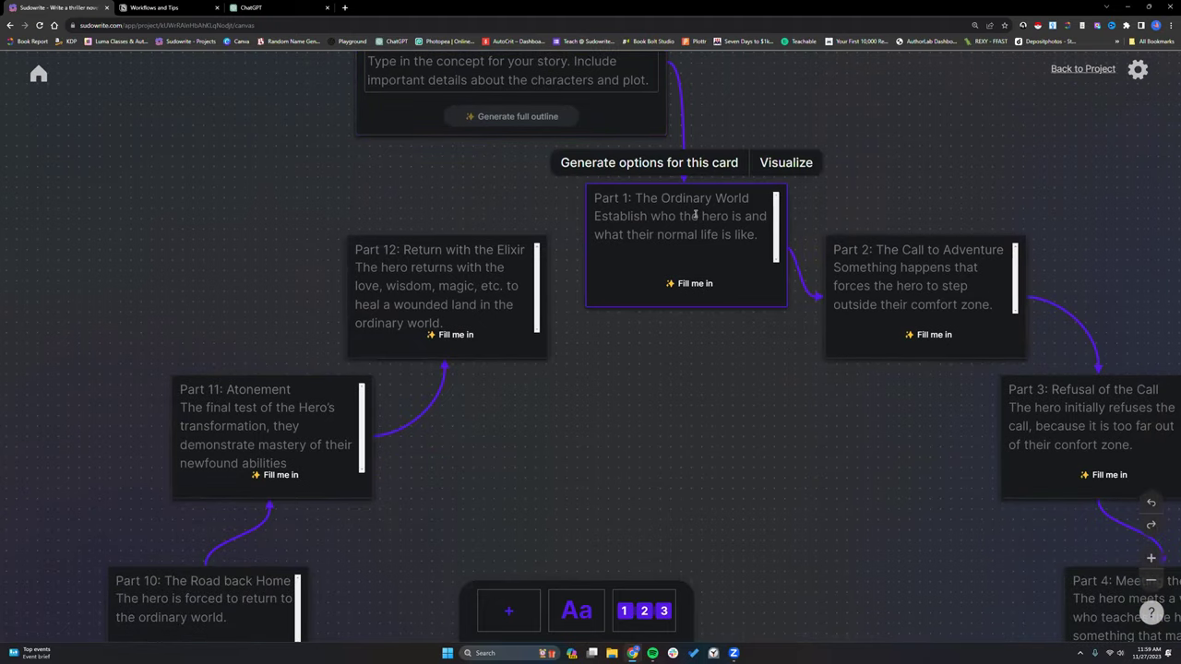
type("bgml")
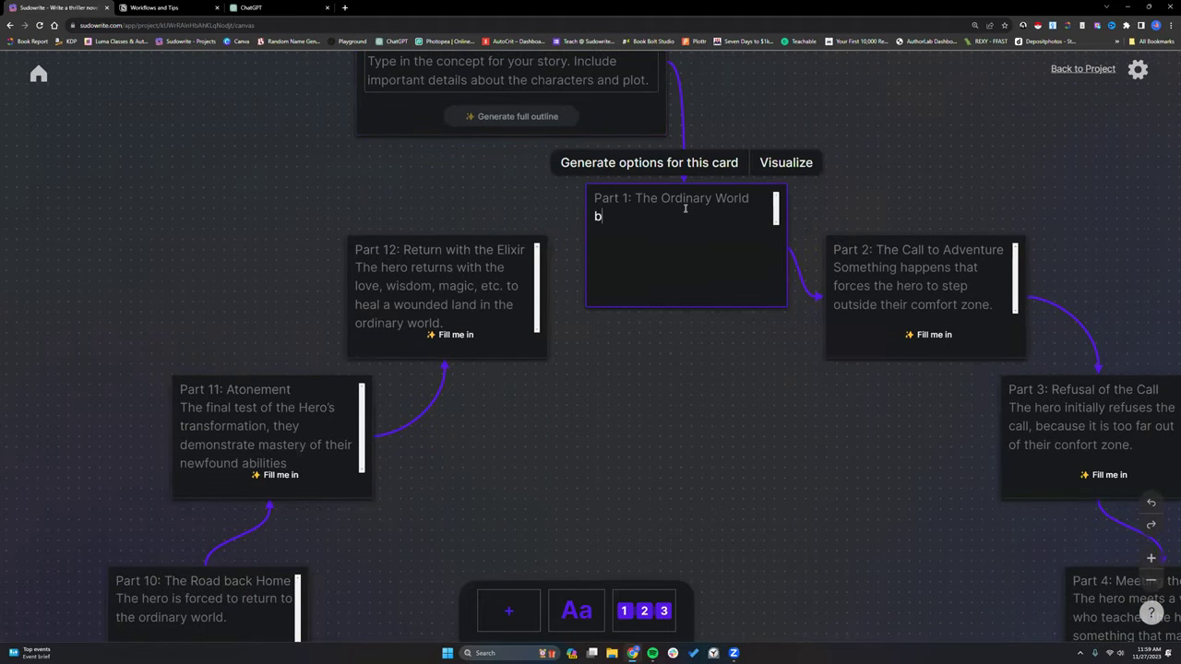
key("BackSpace")
key("BackSpace")
key("BackSpace")
type("eginning words here")
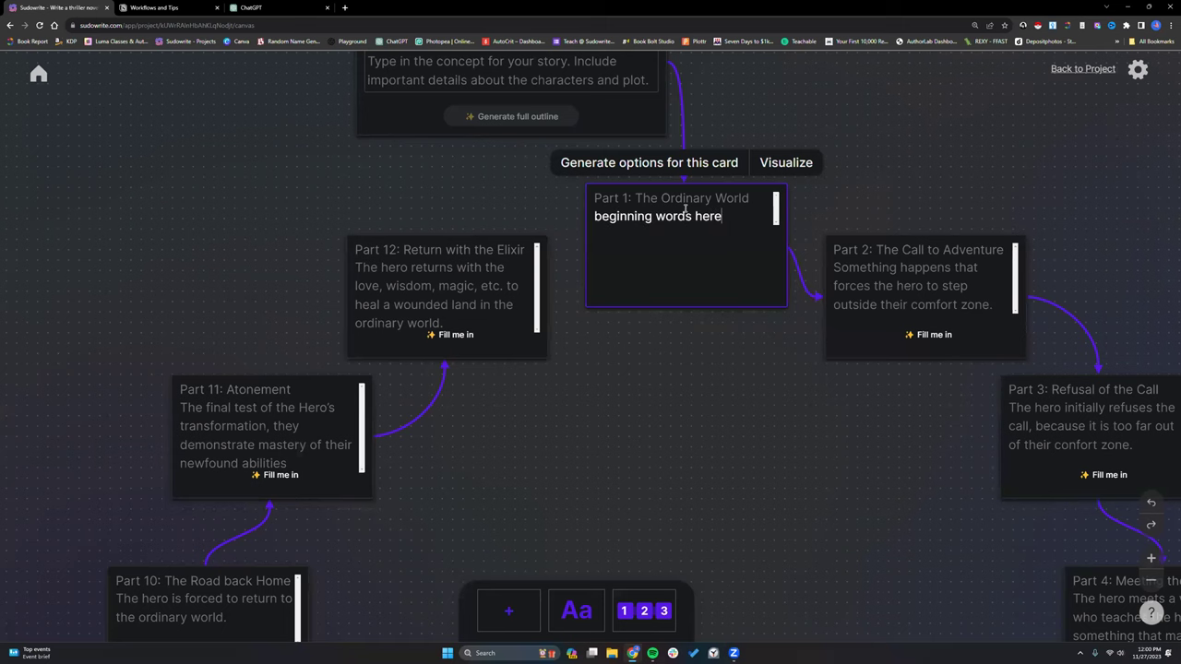
Enter "beginning here" in the Part 2: The Call to Adventure card and "words here" in the Part 4: Meeting the Mentor card
left_click(905, 285)
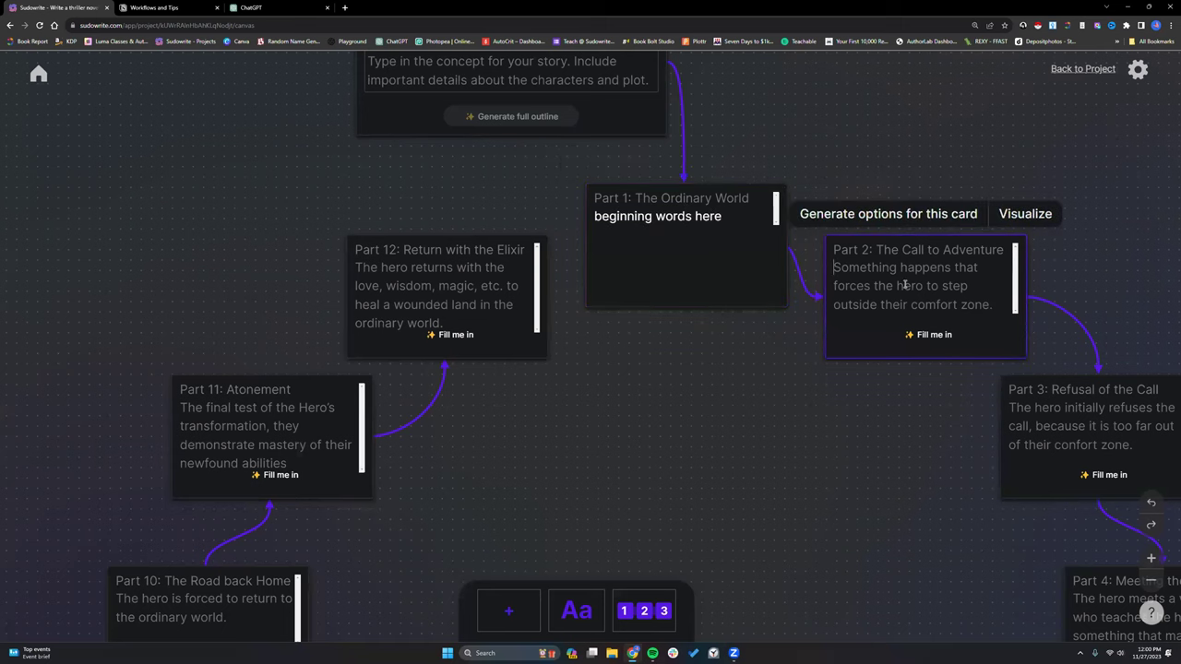
type("beginni")
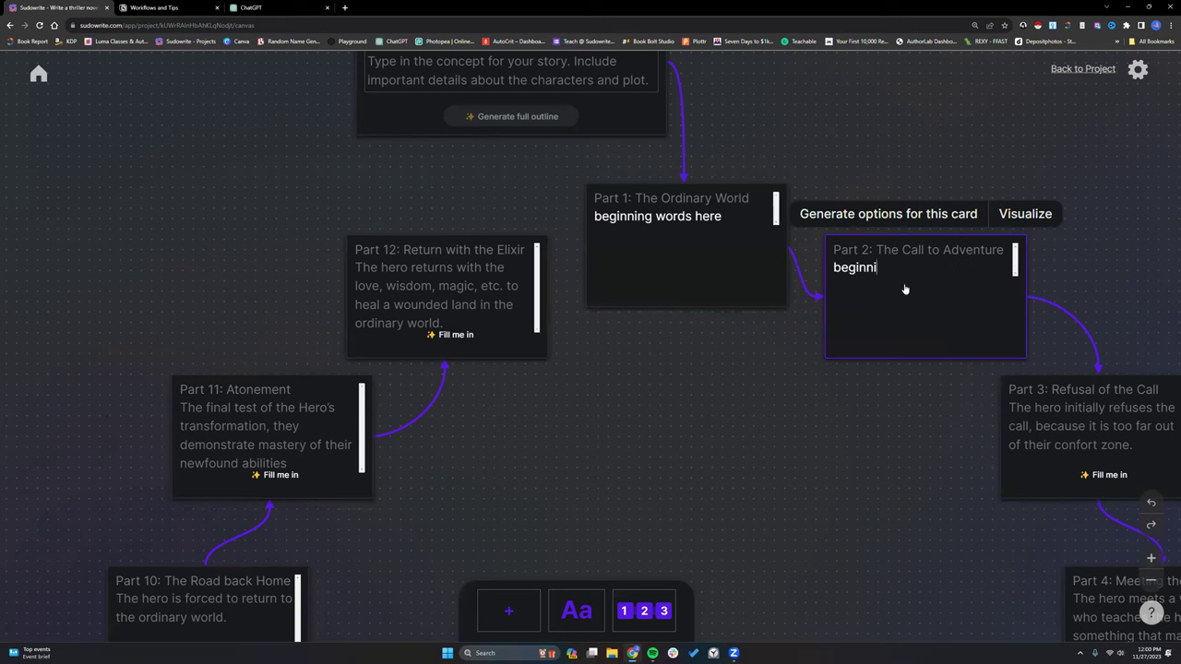
type("ng here")
scroll(902, 293, "down", 3)
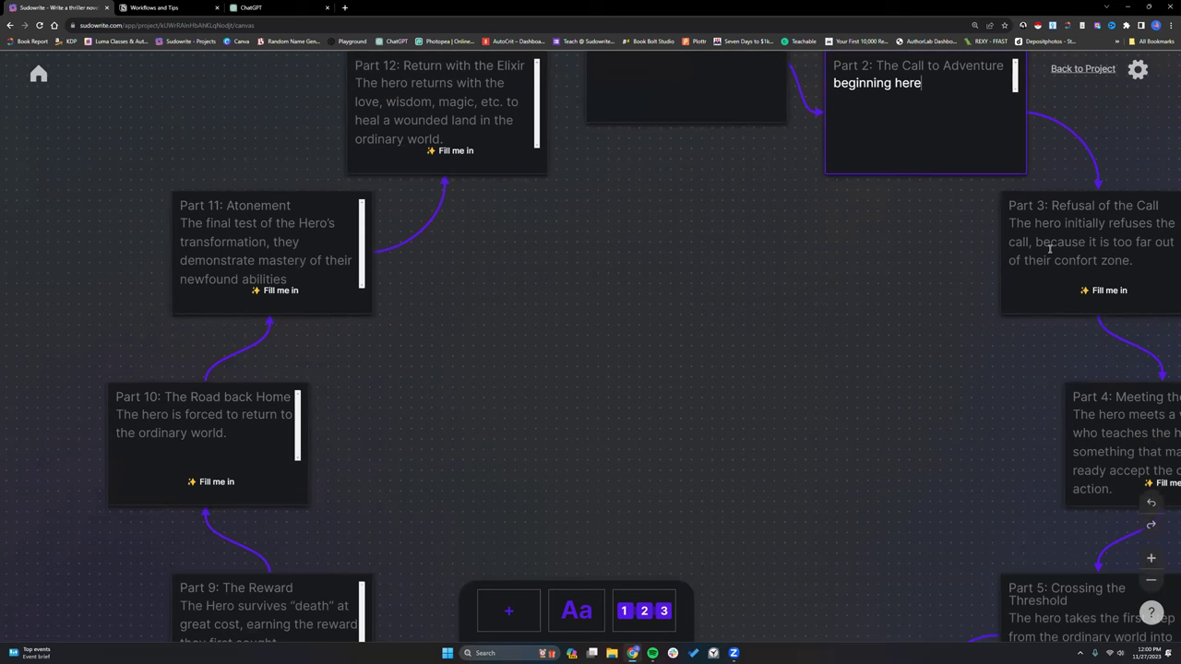
left_click(1115, 434)
type("words here")
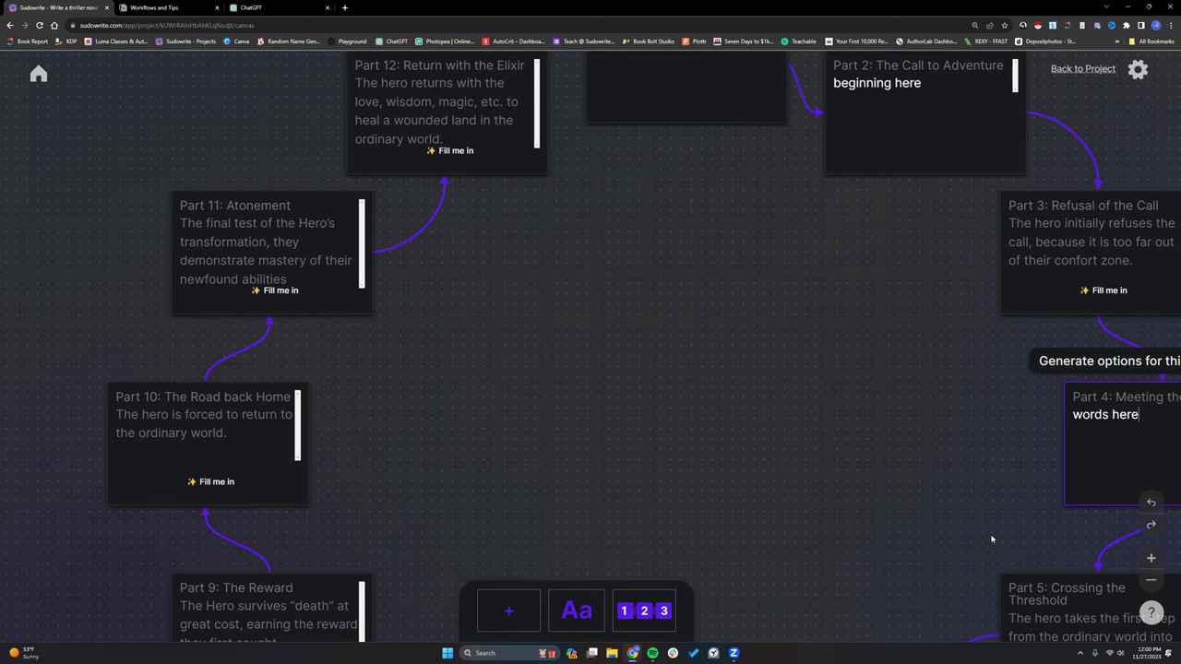
Enter "words here" in the Part 5: Crossing the Threshold and Part 12: Return with the Elixir cards
scroll(972, 530, "down", 3)
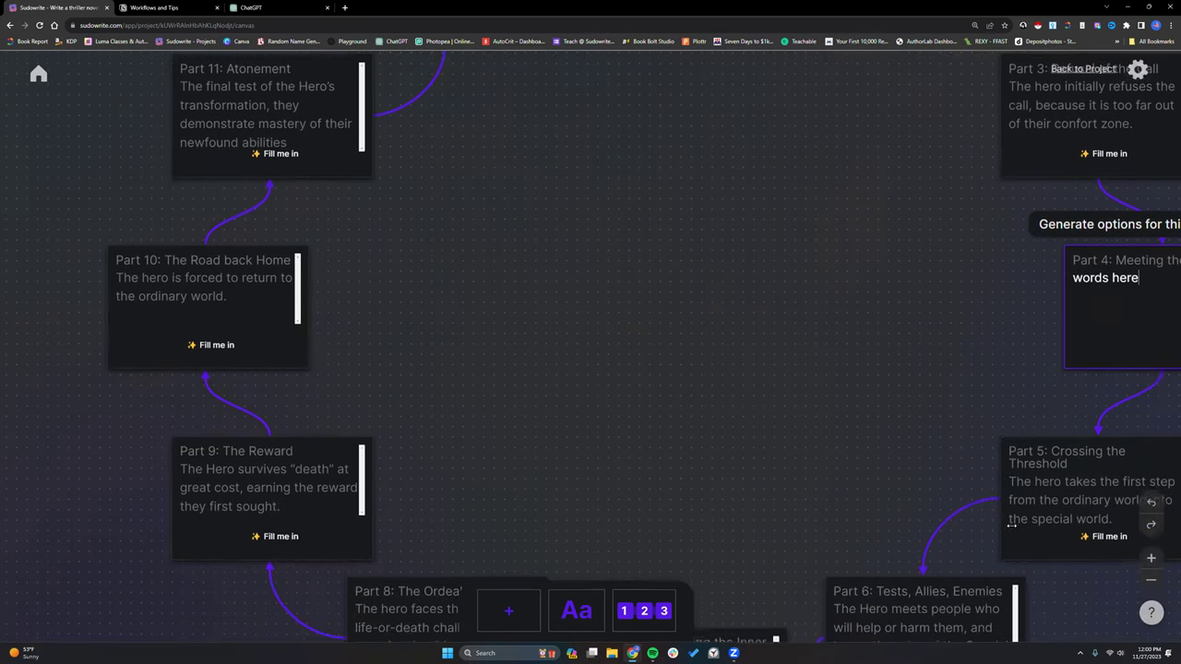
left_click(1057, 481)
key("ctrl+a")
type("words here")
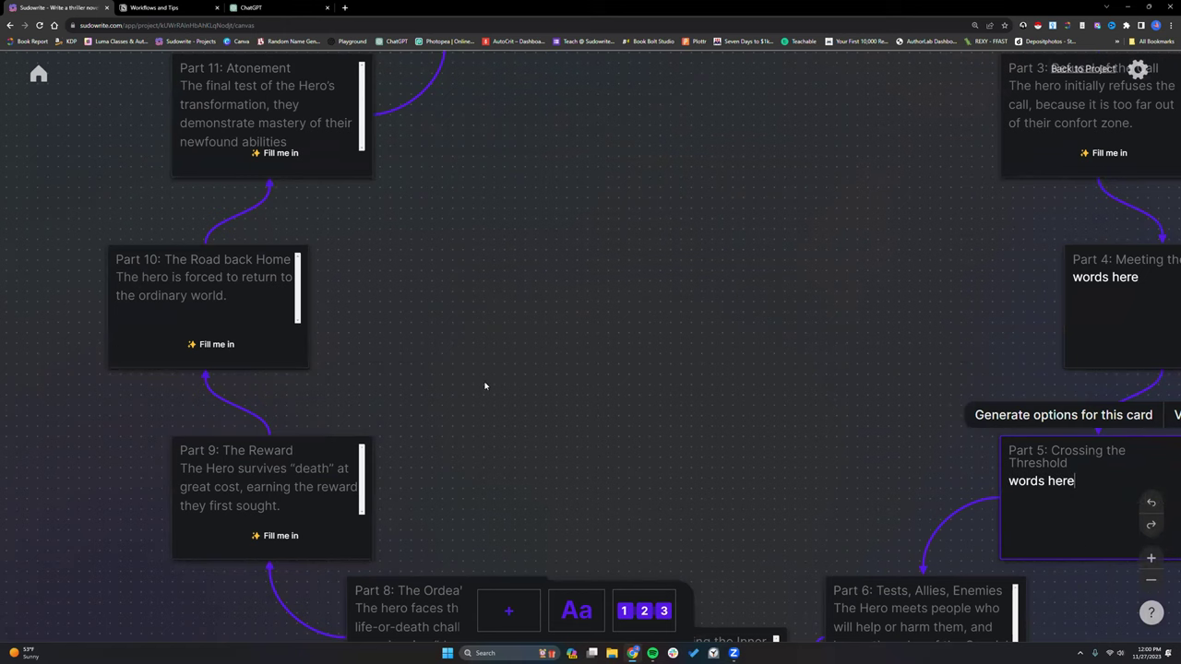
scroll(443, 369, "up", 5)
left_click(432, 204)
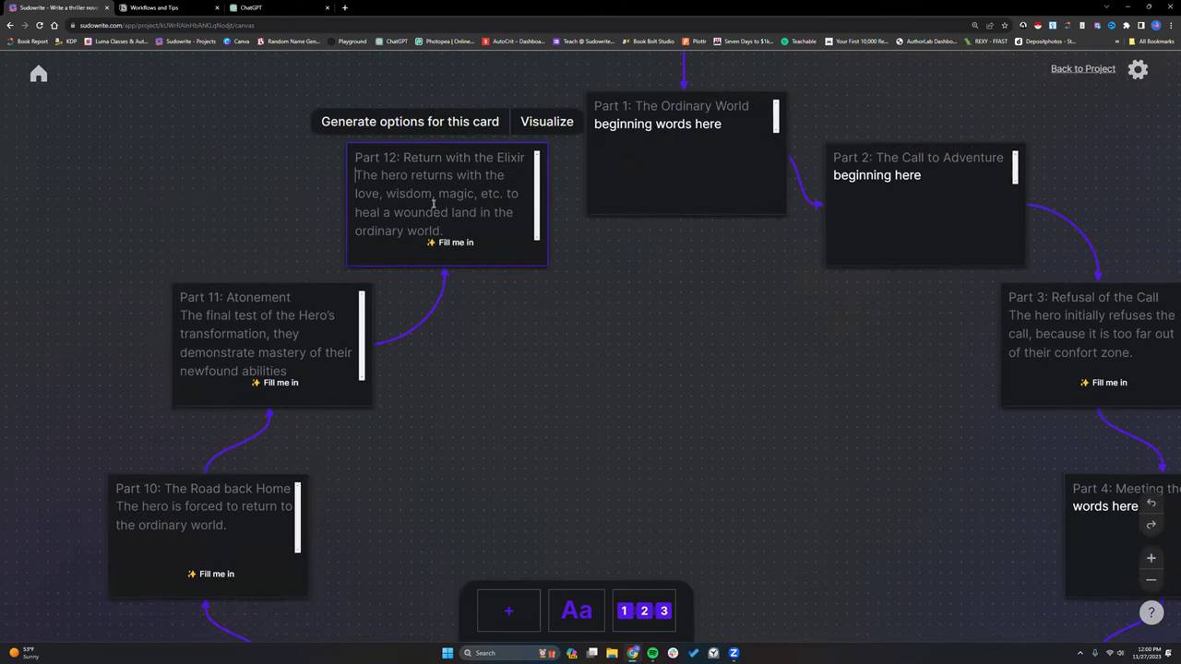
key("ctrl+a")
type("words here")
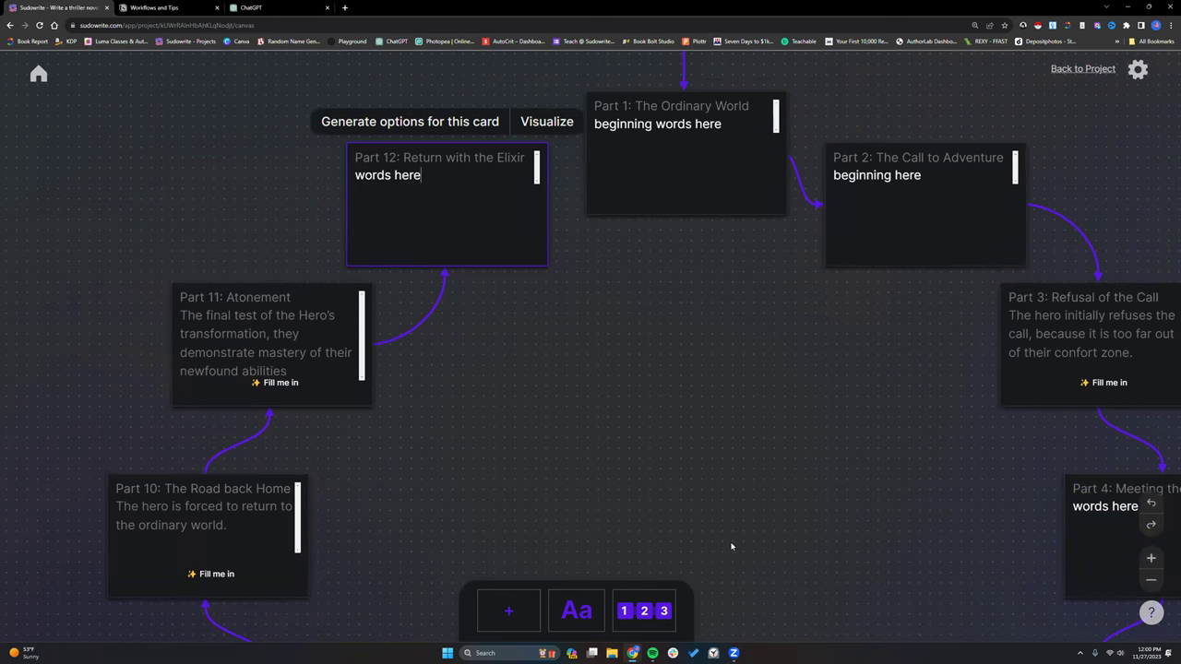
Examine the whole Hero's Journey circle to see which part cards are filled in and which still offer generation
left_click(1152, 580)
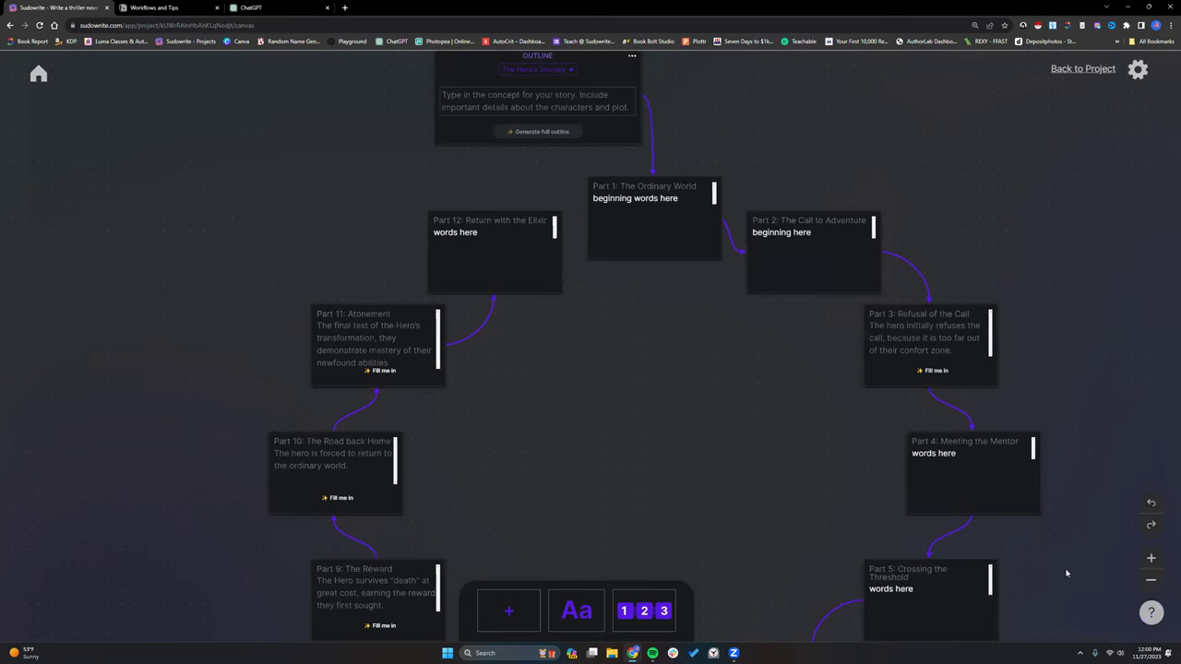
scroll(803, 505, "down", 3)
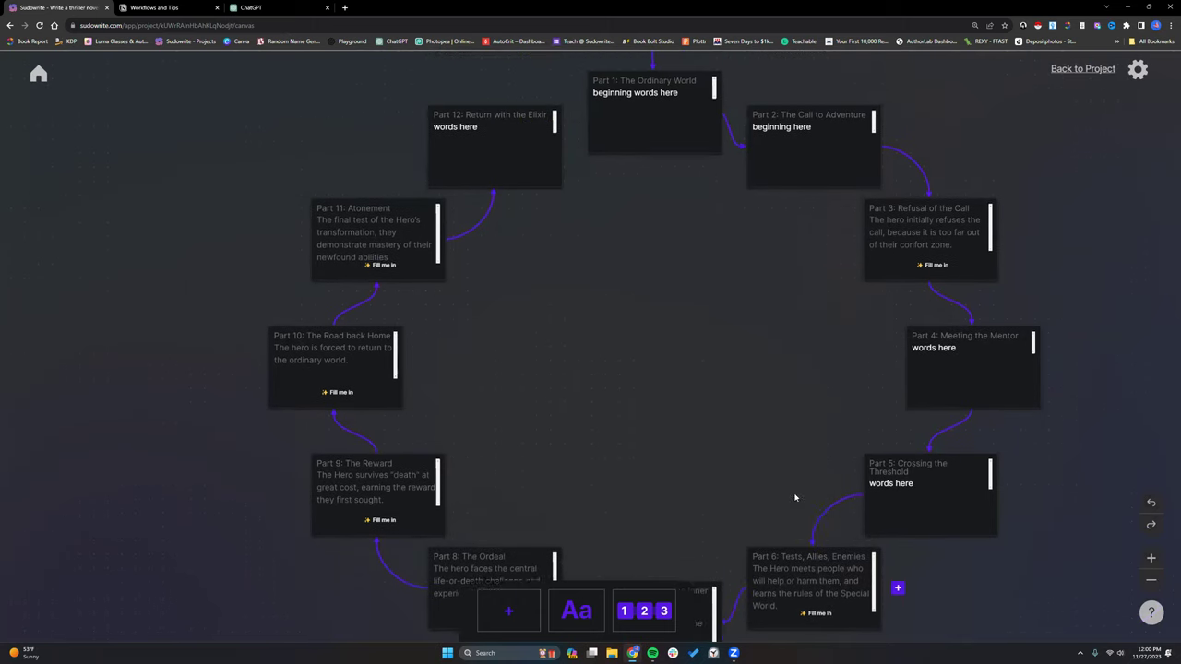
scroll(784, 502, "down", 3)
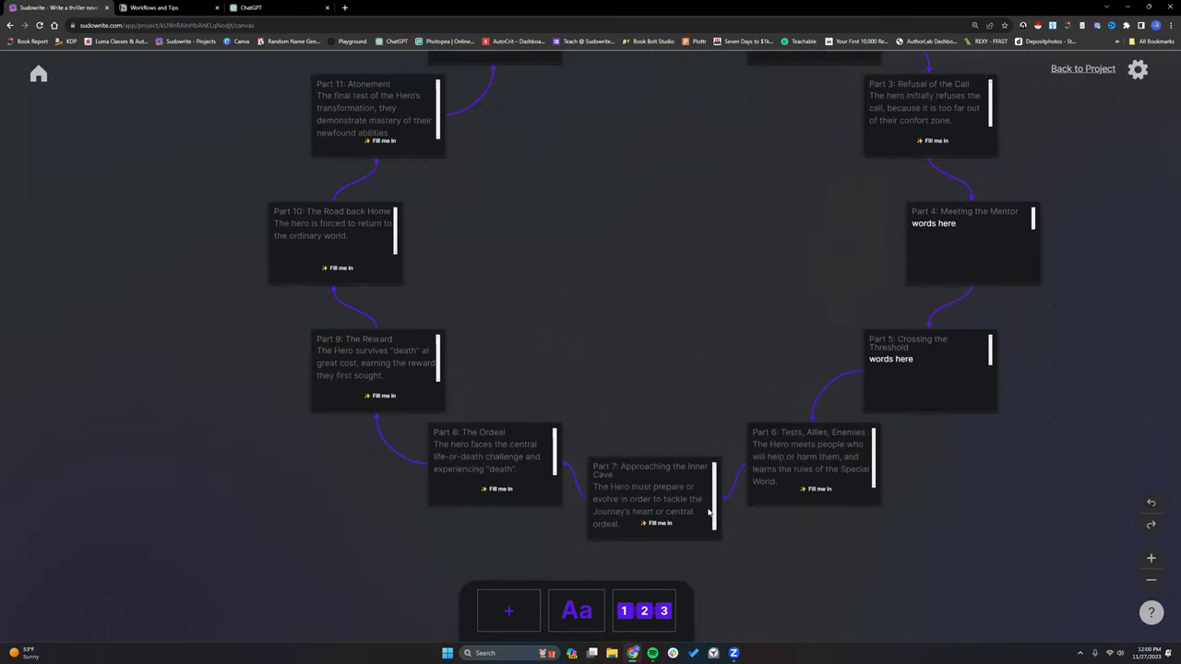
scroll(577, 467, "up", 2)
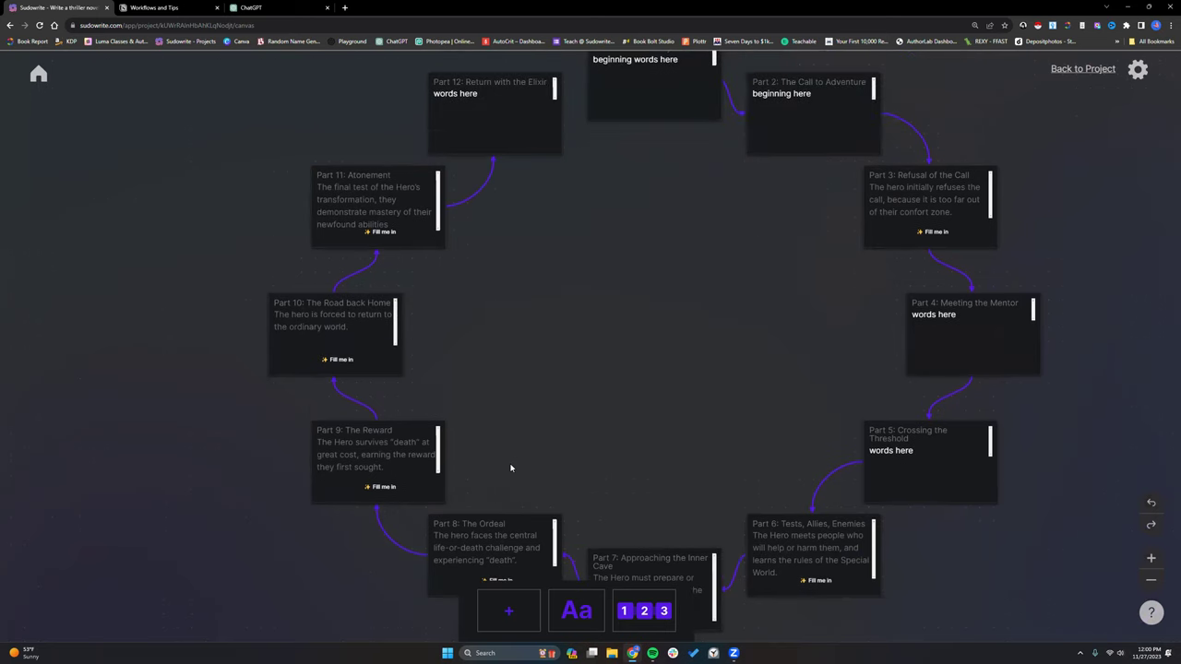
scroll(510, 468, "up", 1)
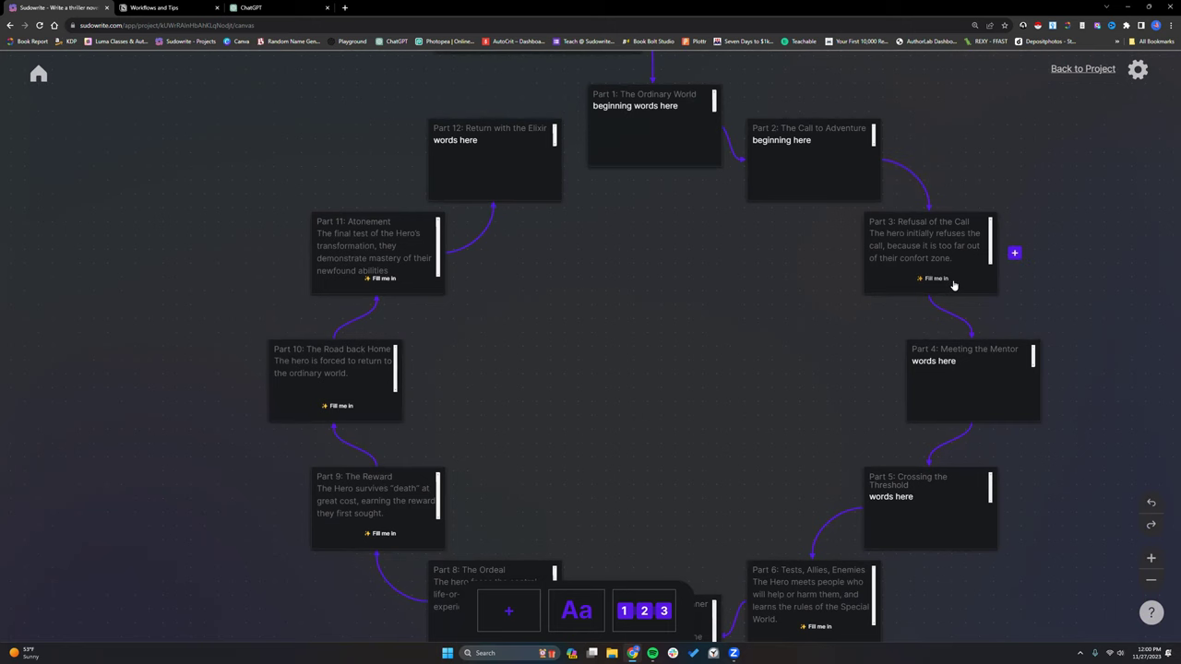
scroll(953, 284, "up", 1)
scroll(956, 305, "up", 1)
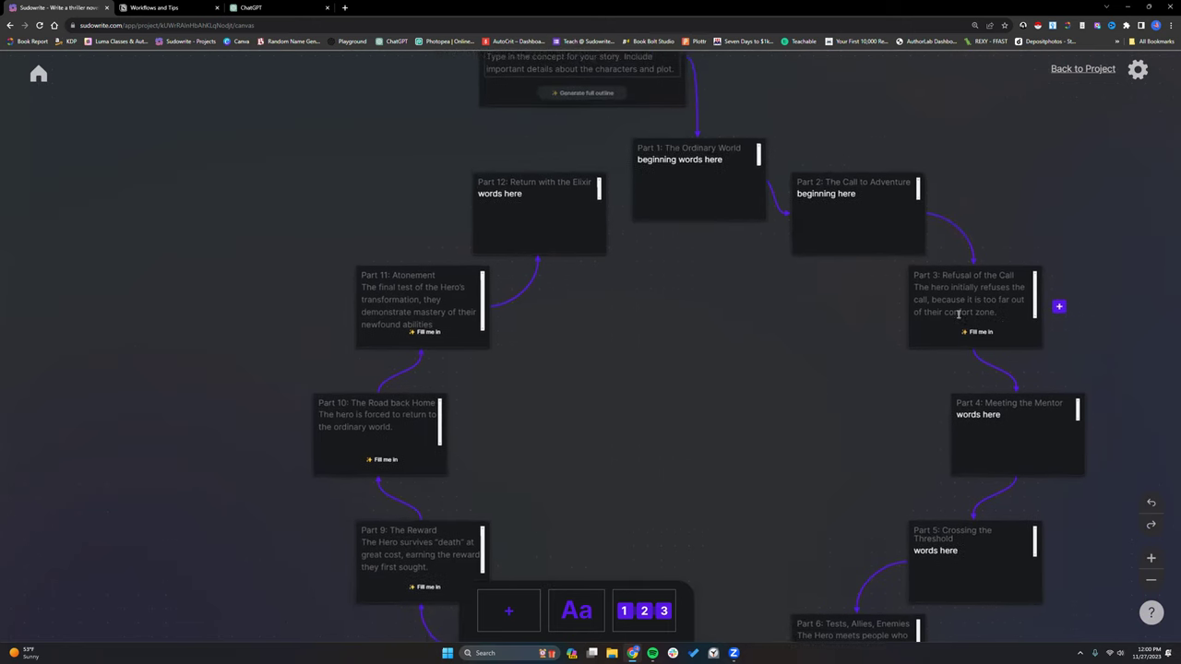
scroll(918, 482, "up", 5)
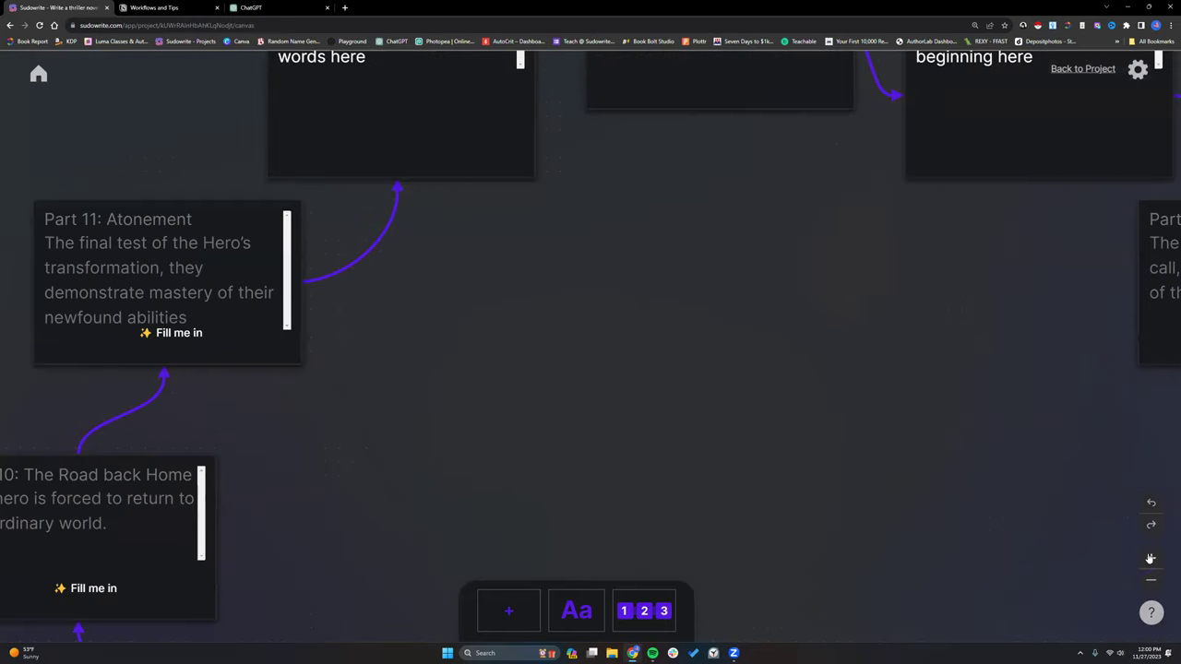
scroll(472, 474, "up", 3)
scroll(329, 475, "left", 10)
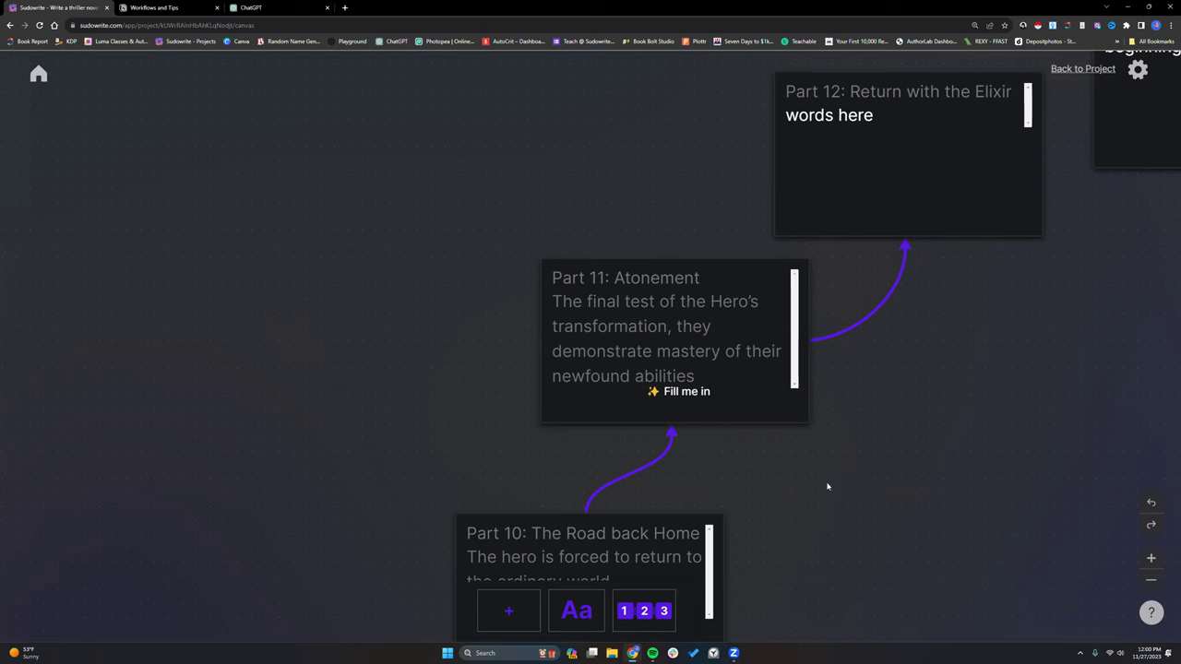
Enter "thriller" as the story concept in the Hero's Journey outline card
left_click(1151, 581)
left_click(1150, 583)
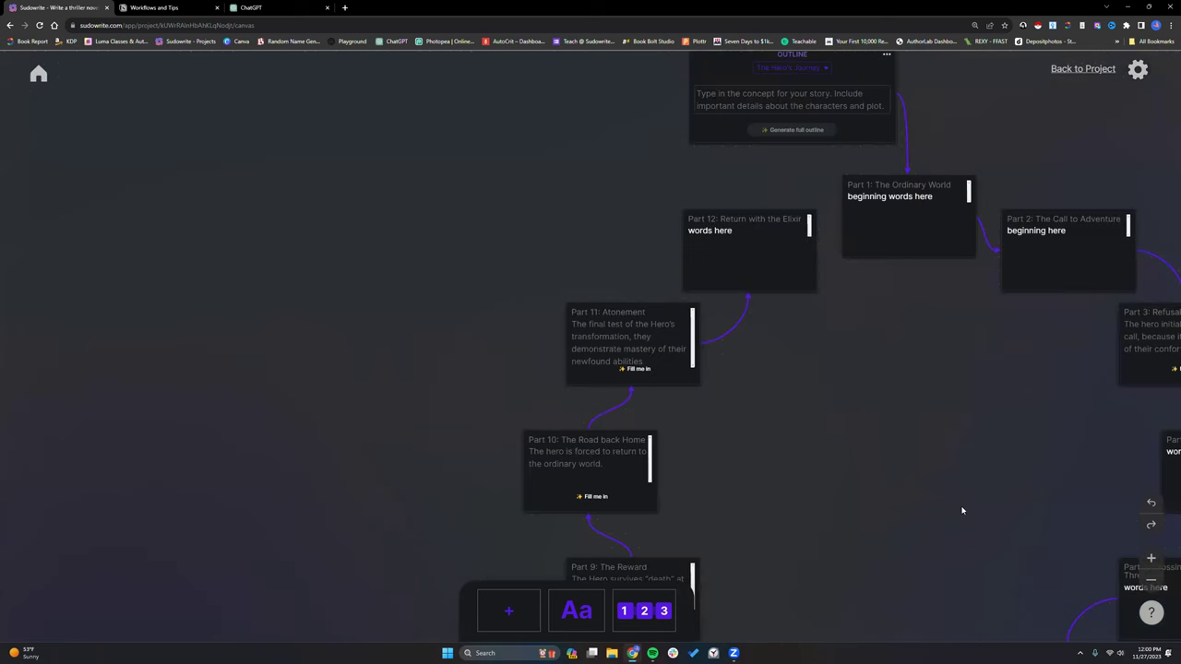
scroll(941, 487, "right", 5)
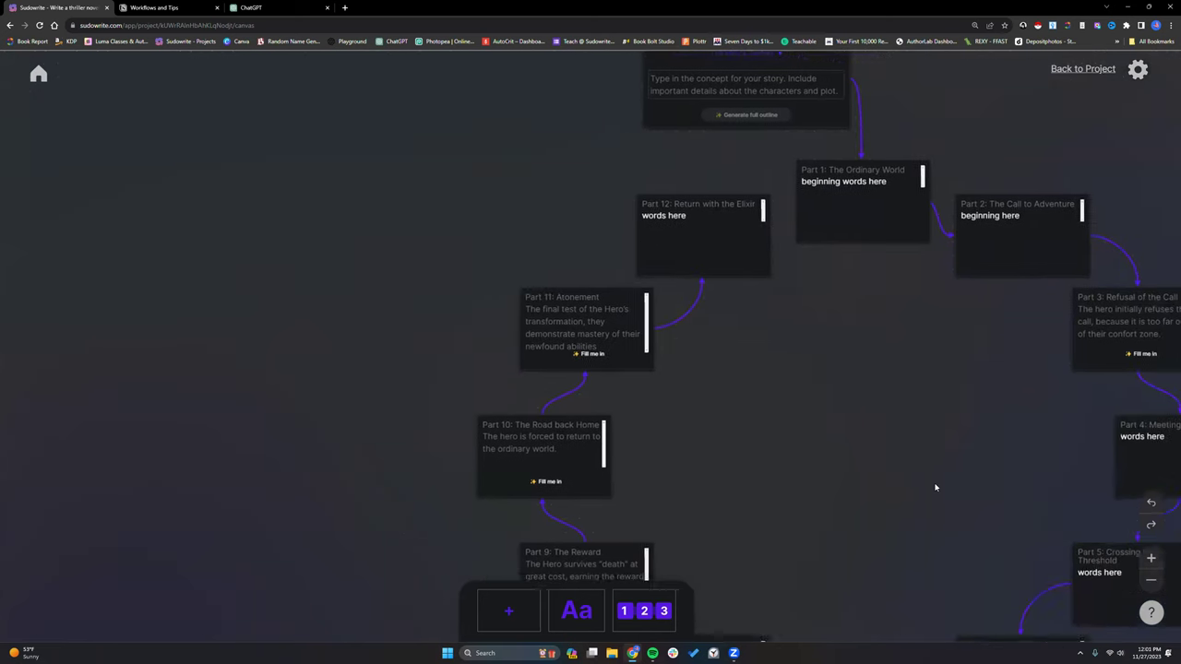
scroll(859, 433, "up", 2)
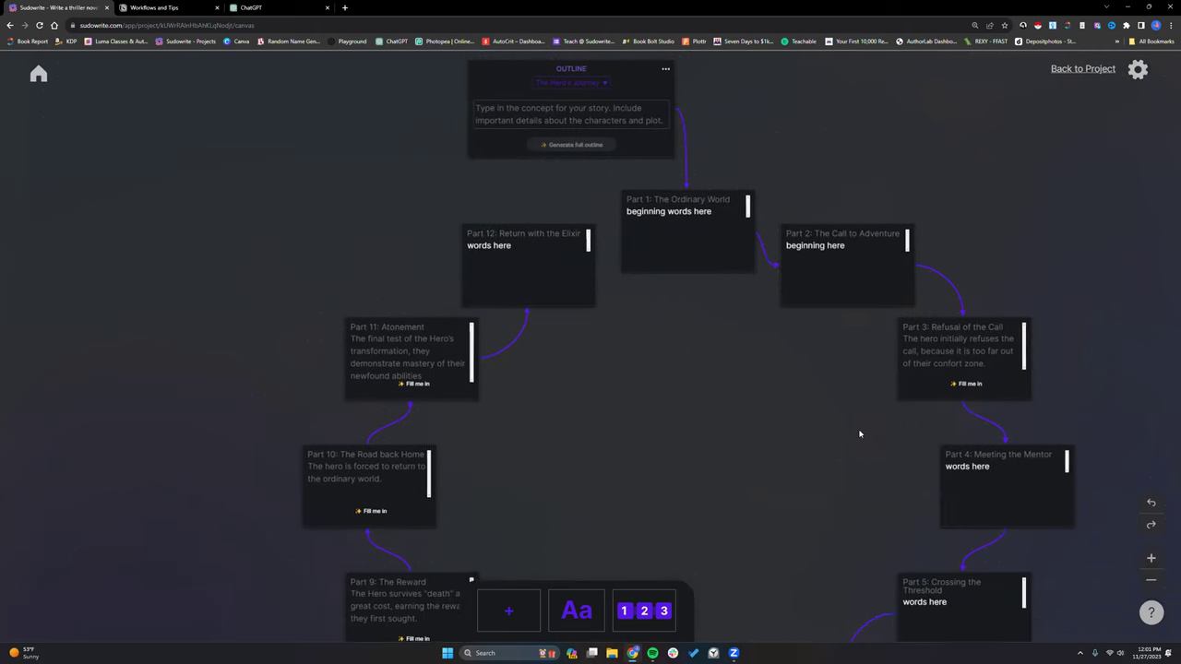
left_click(557, 158)
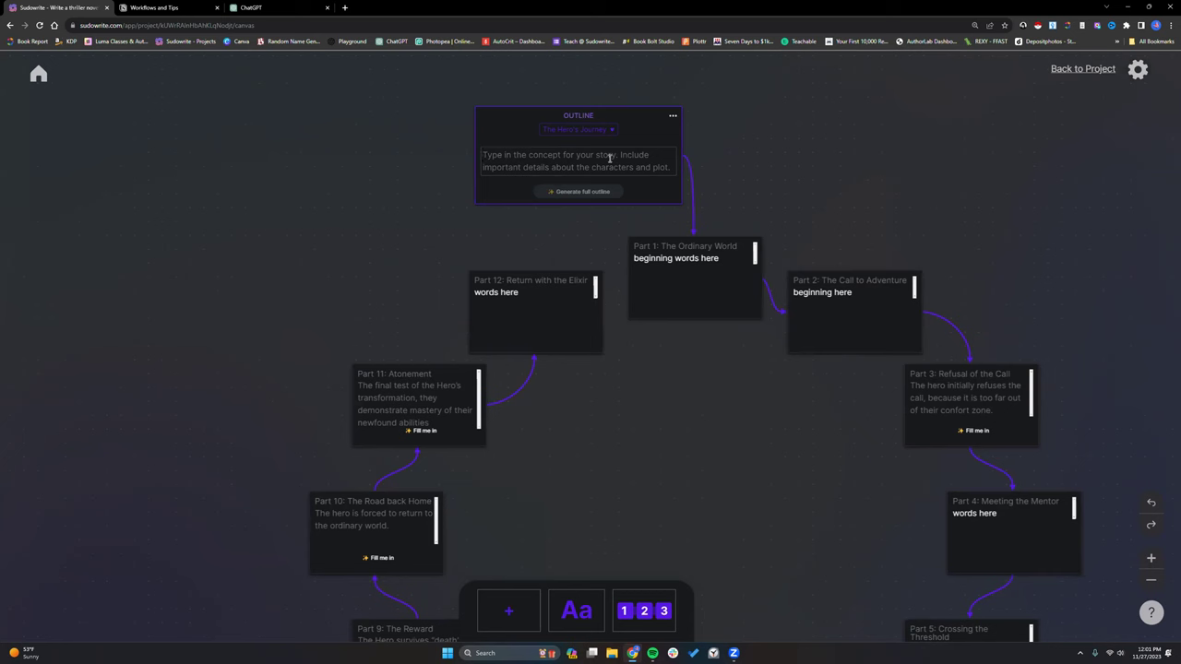
type("thriller")
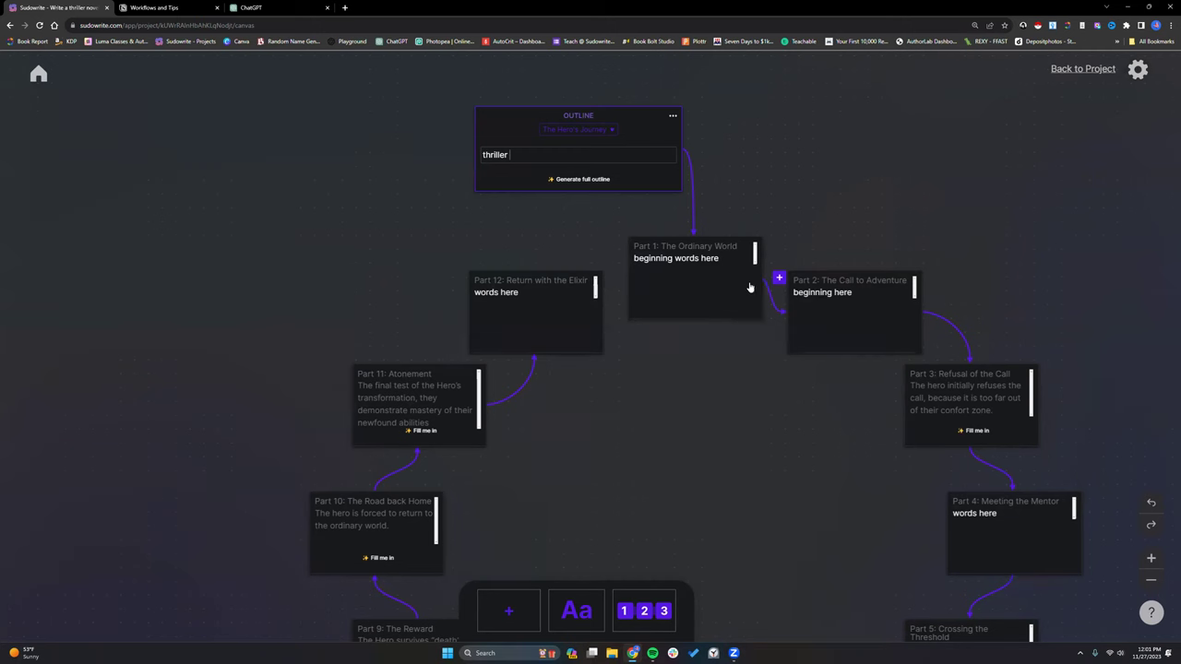
Generate the text of the Part 3: Refusal of the Call card and move the card clear of the Part 4 card
scroll(803, 312, "down", 3)
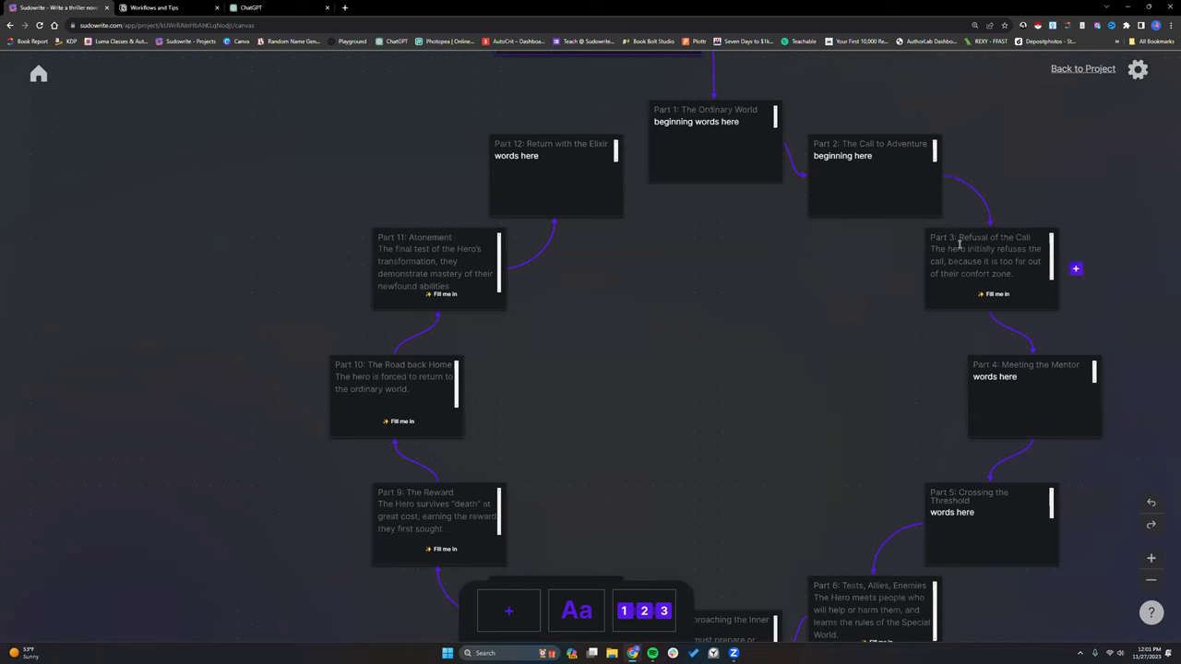
left_click(998, 298)
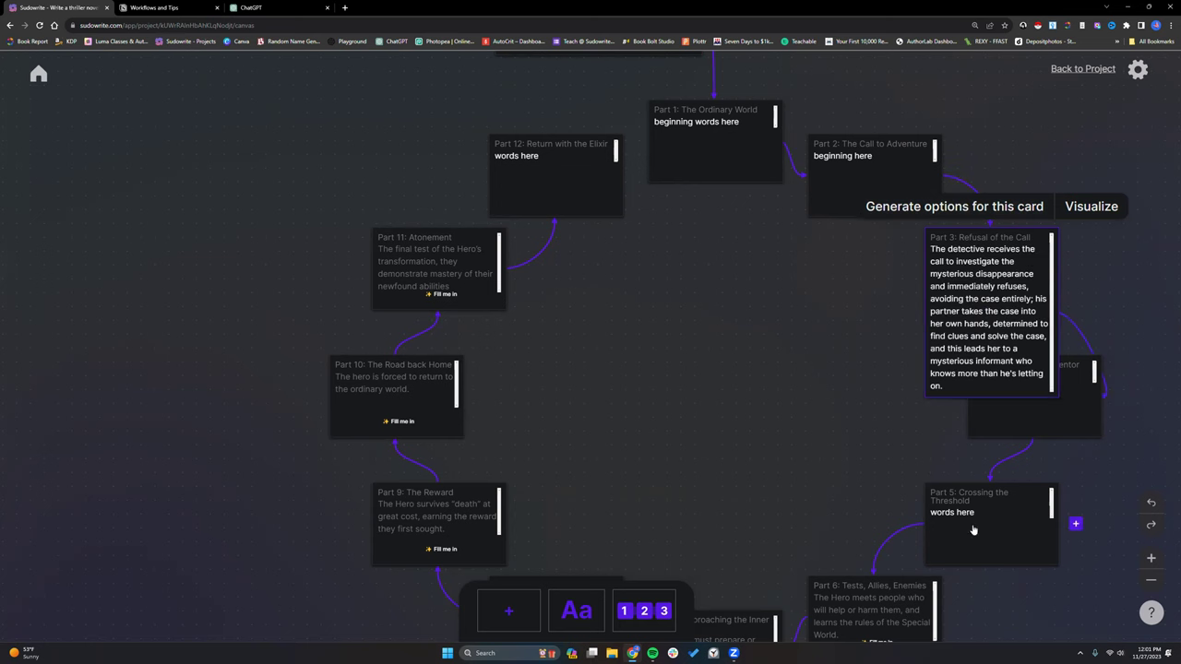
left_click_drag(986, 311, 923, 316)
left_click_drag(941, 234, 817, 247)
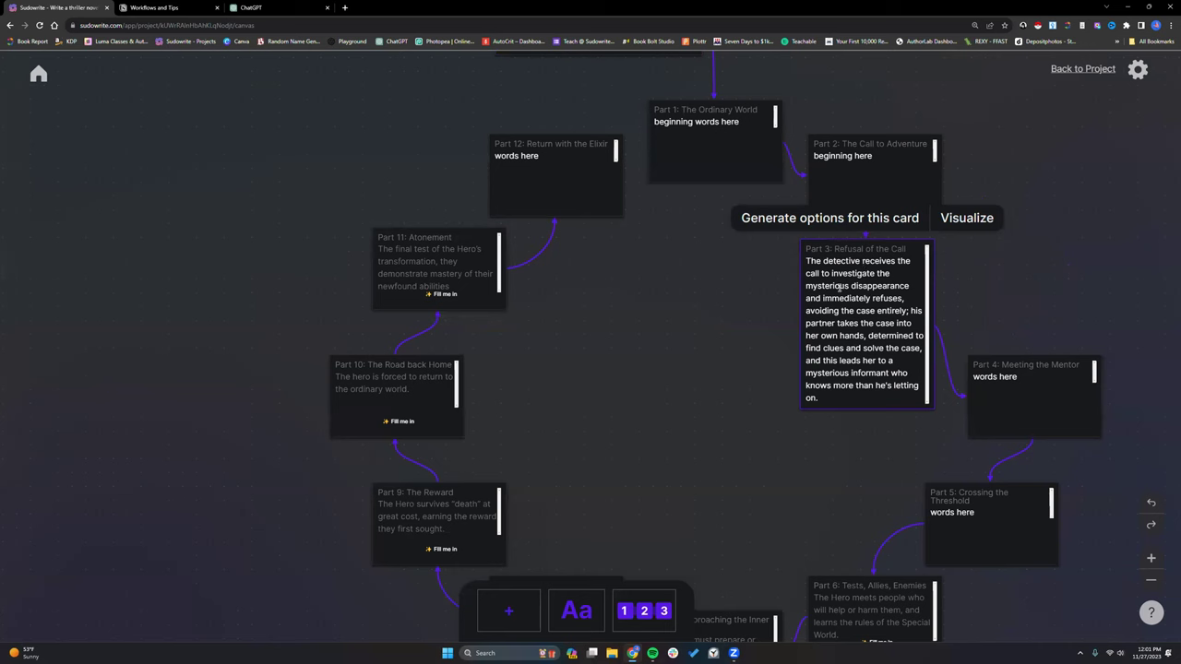
Generate alternative options for the Part 3: Refusal of the Call card and look them over
left_click(842, 219)
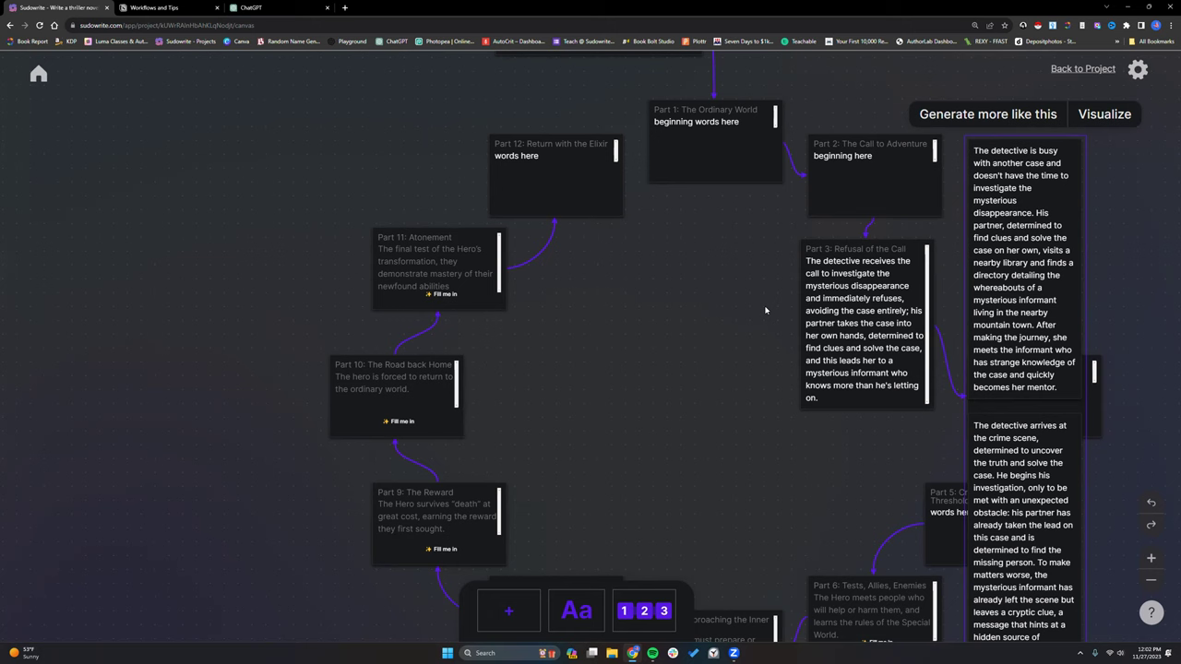
scroll(764, 310, "down", 2)
scroll(771, 276, "up", 2)
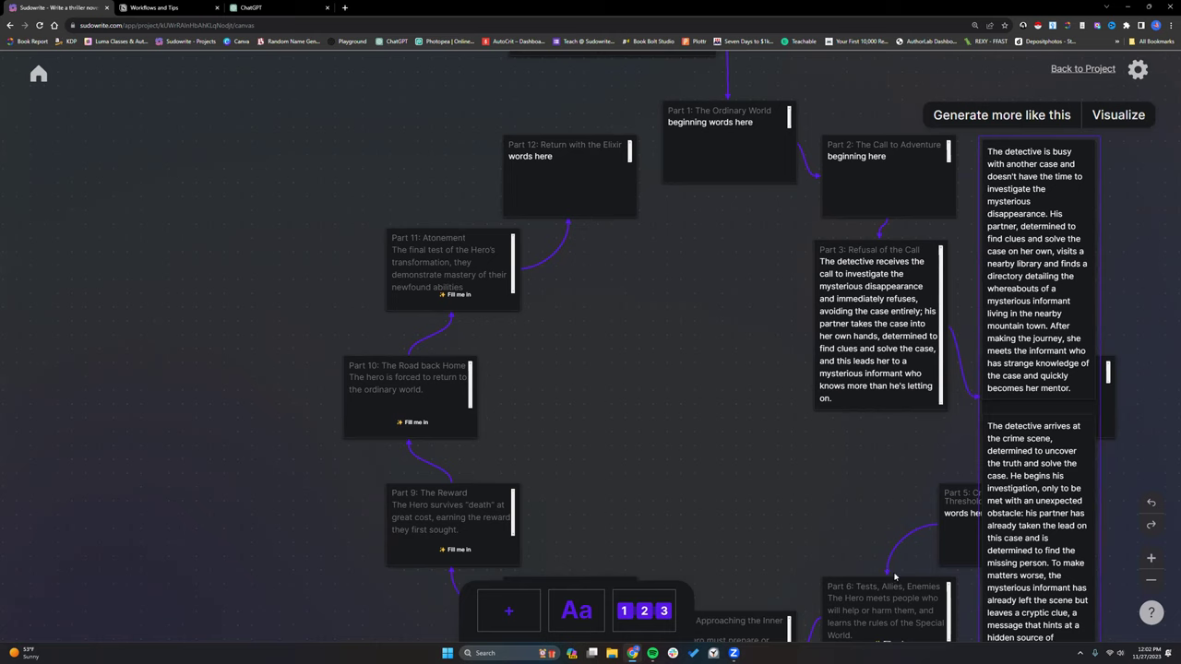
scroll(884, 573, "down", 1)
Check the outline card's extra options, and return to the project to read through the Bank Heist Yearning document
scroll(864, 558, "up", 6)
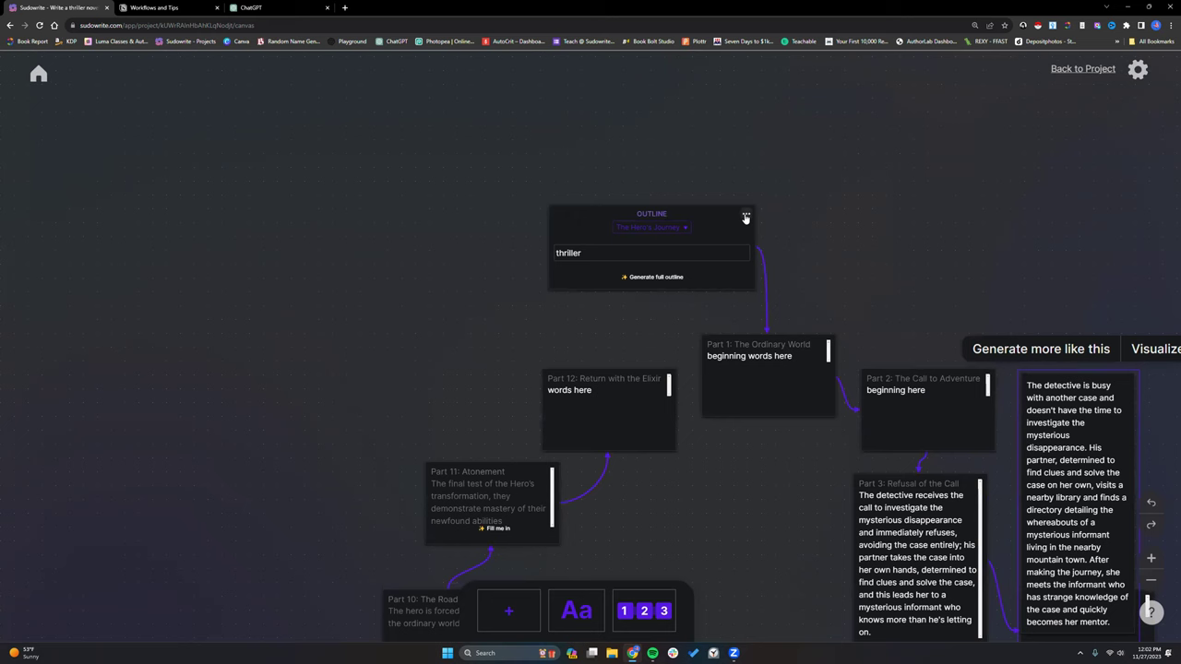
left_click(746, 218)
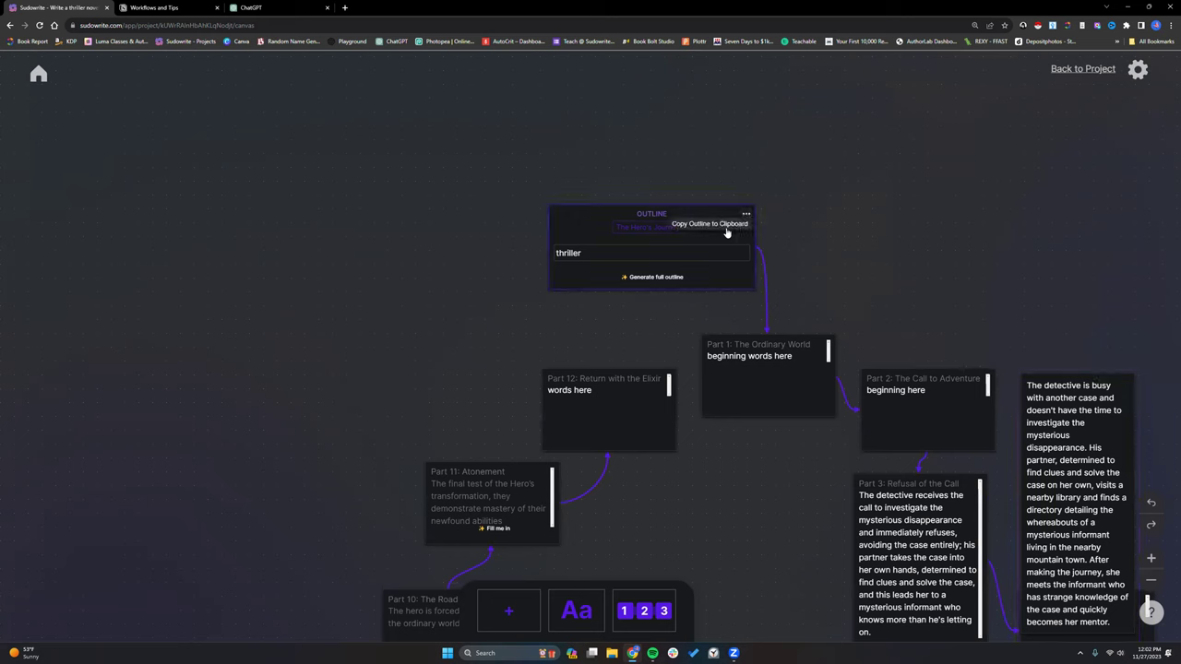
left_click(1082, 70)
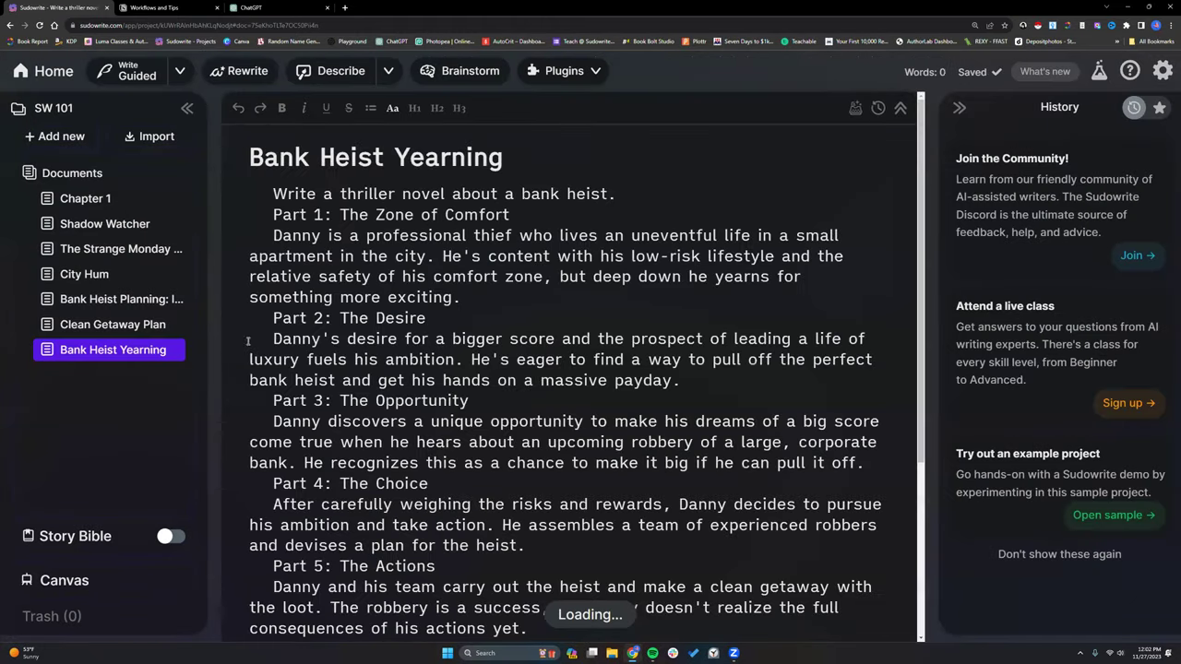
scroll(387, 368, "down", 1)
scroll(387, 364, "down", 4)
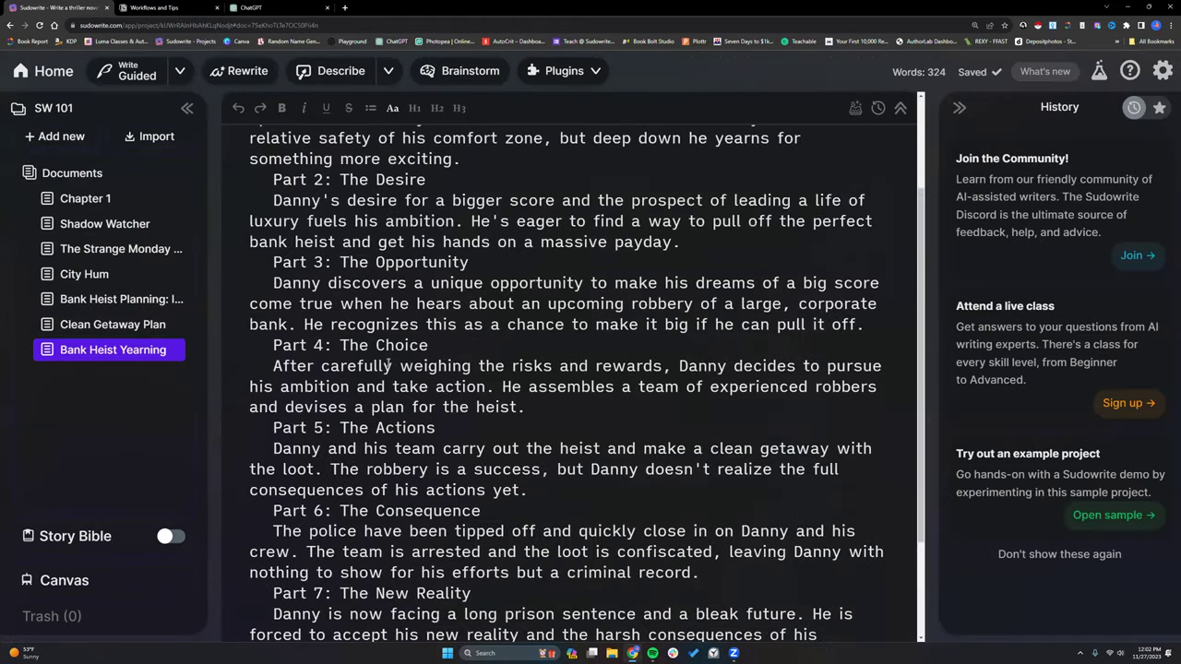
scroll(388, 365, "up", 5)
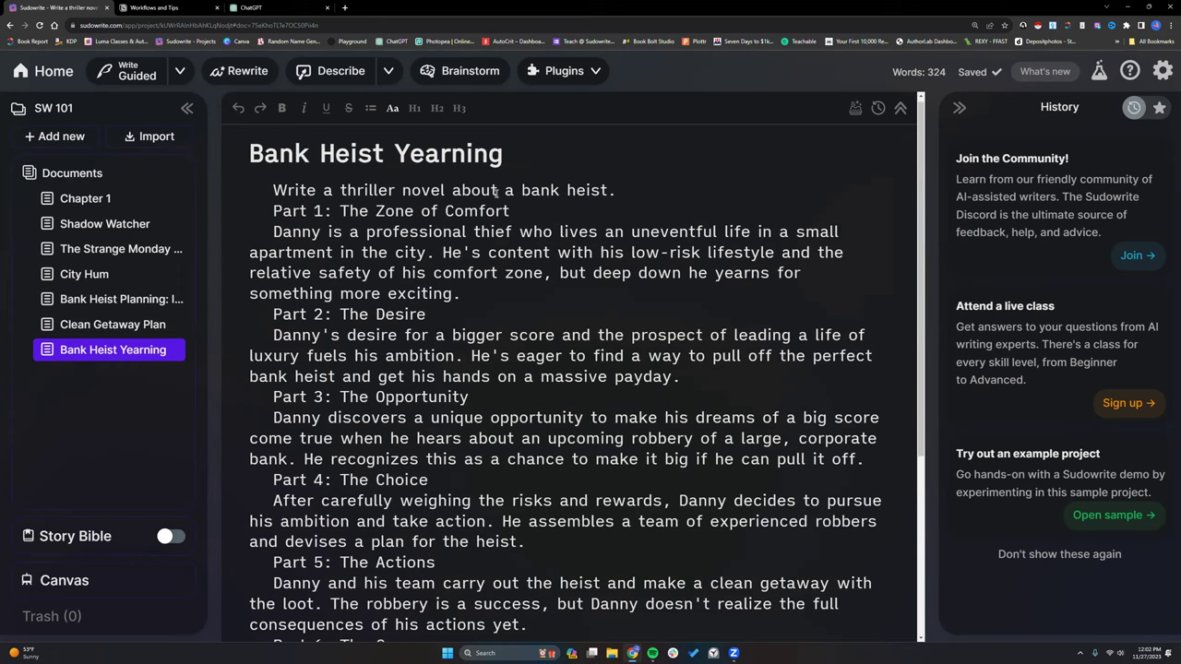
Review the available Write modes without changing the mode, and look over the Bank Heist Yearning outline again
left_click(179, 72)
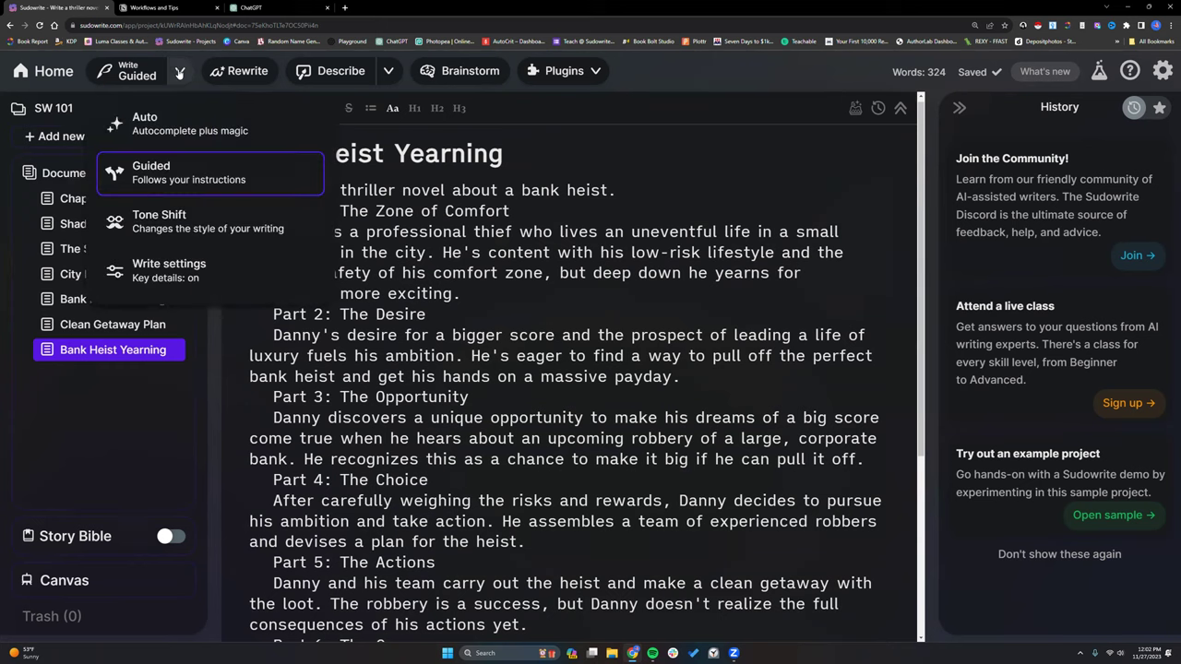
left_click(179, 74)
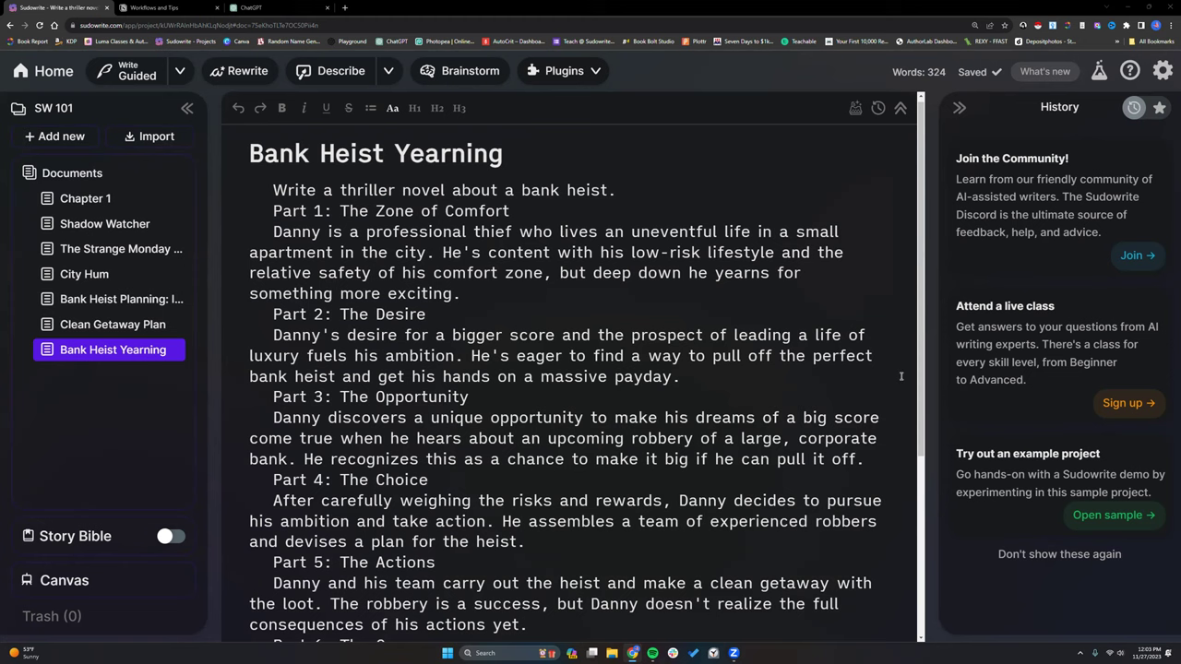
scroll(791, 360, "down", 1)
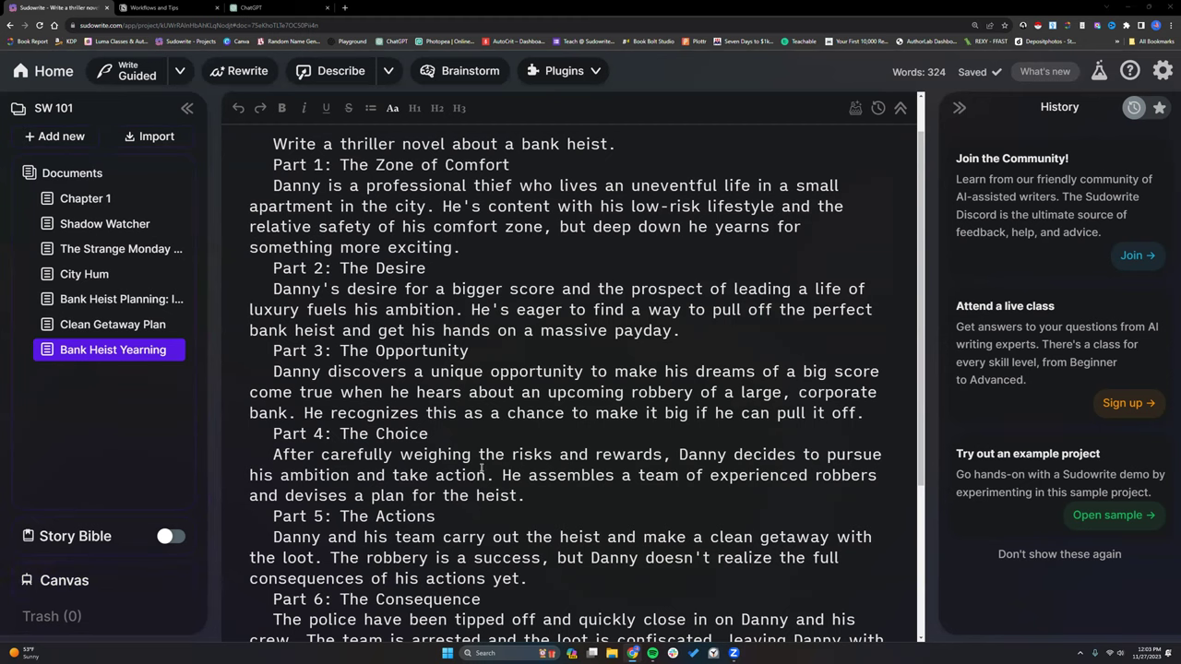
scroll(580, 441, "up", 1)
scroll(580, 441, "up", 1)
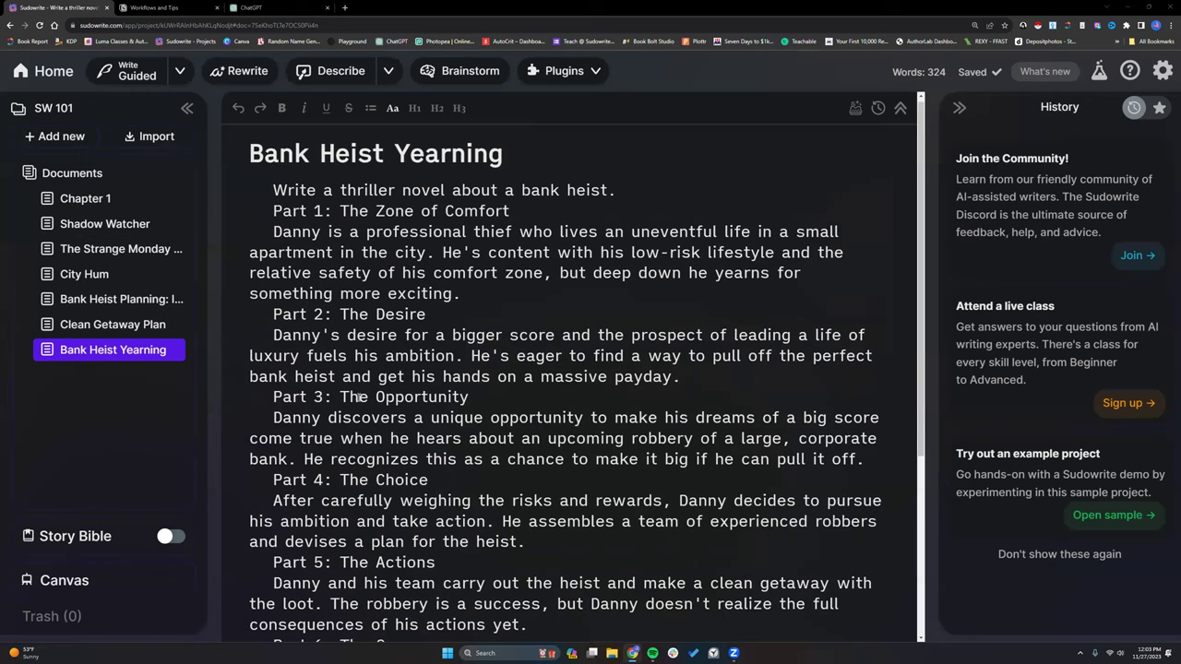
Reopen the canvas and examine the outline card's Copy Outline to Clipboard option and the neighbouring part cards up close
left_click(95, 583)
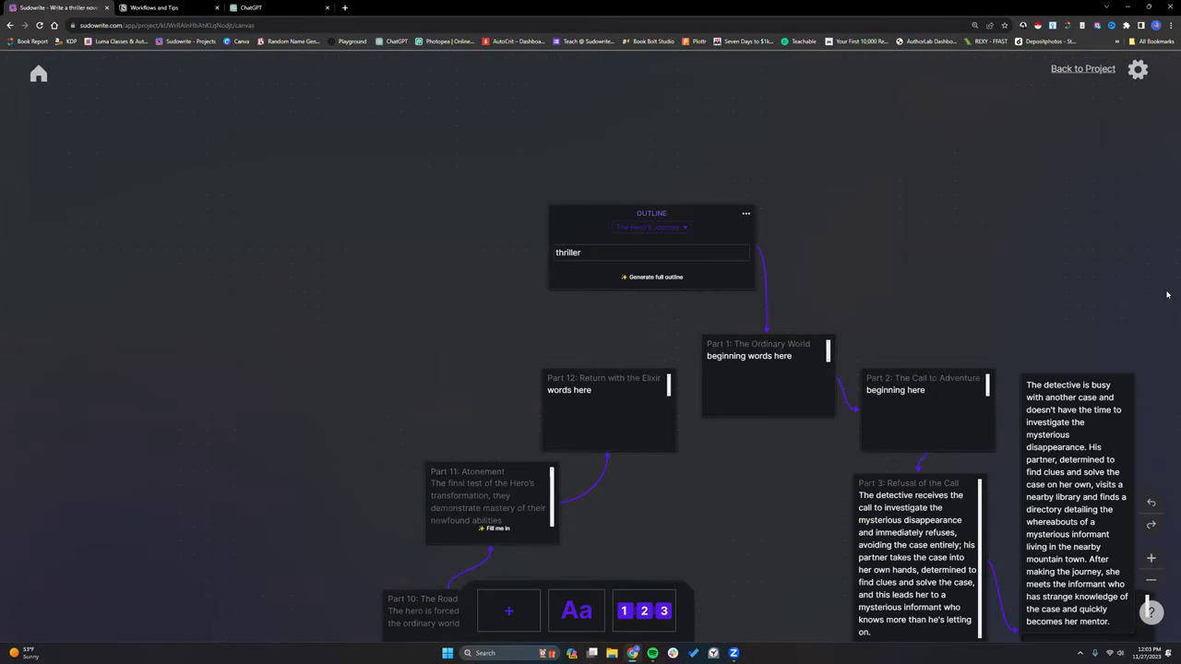
scroll(821, 296, "down", 3)
scroll(785, 231, "up", 2)
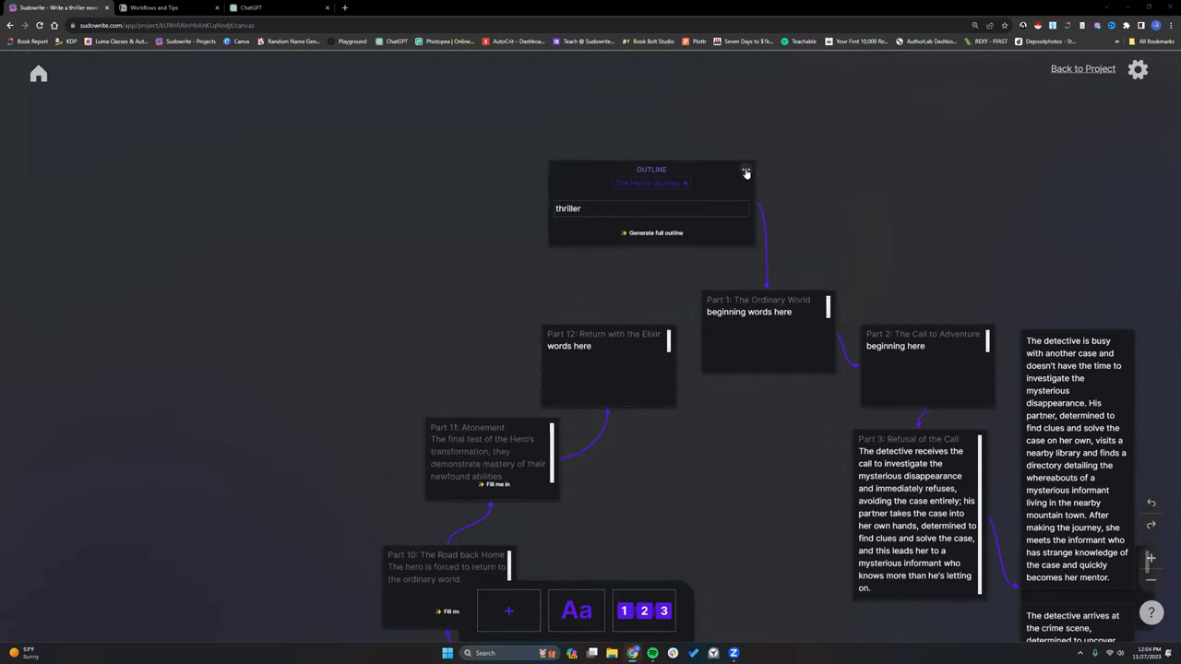
left_click(1151, 558)
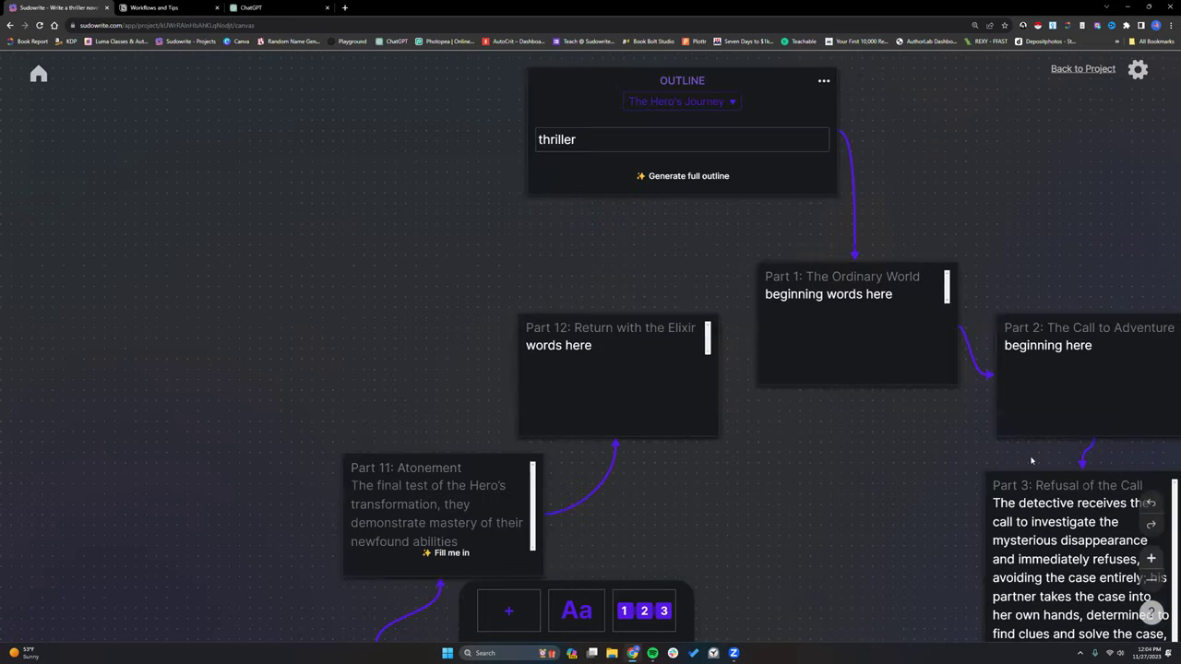
left_click(1151, 558)
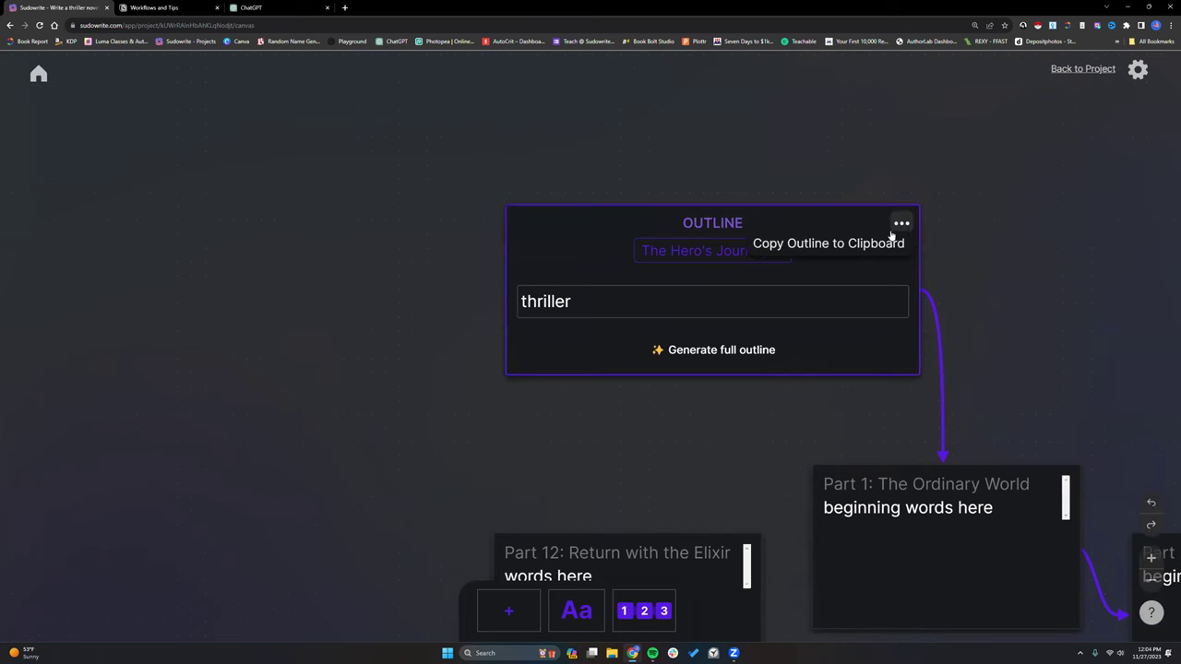
scroll(854, 238, "down", 1)
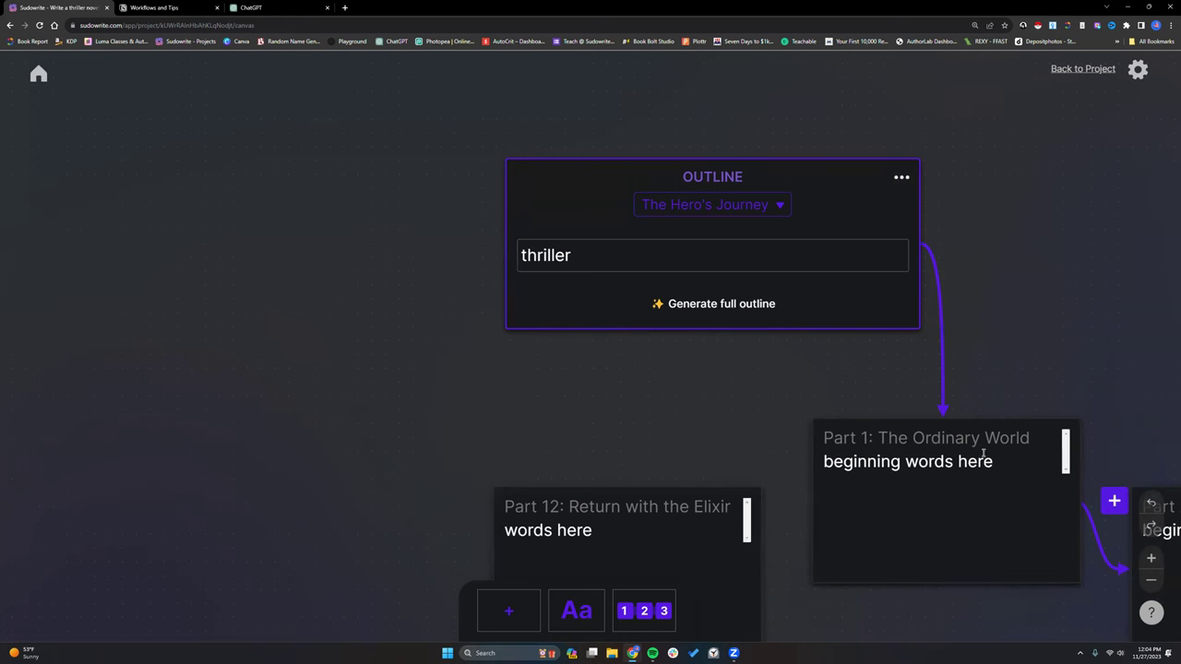
scroll(984, 453, "right", 5)
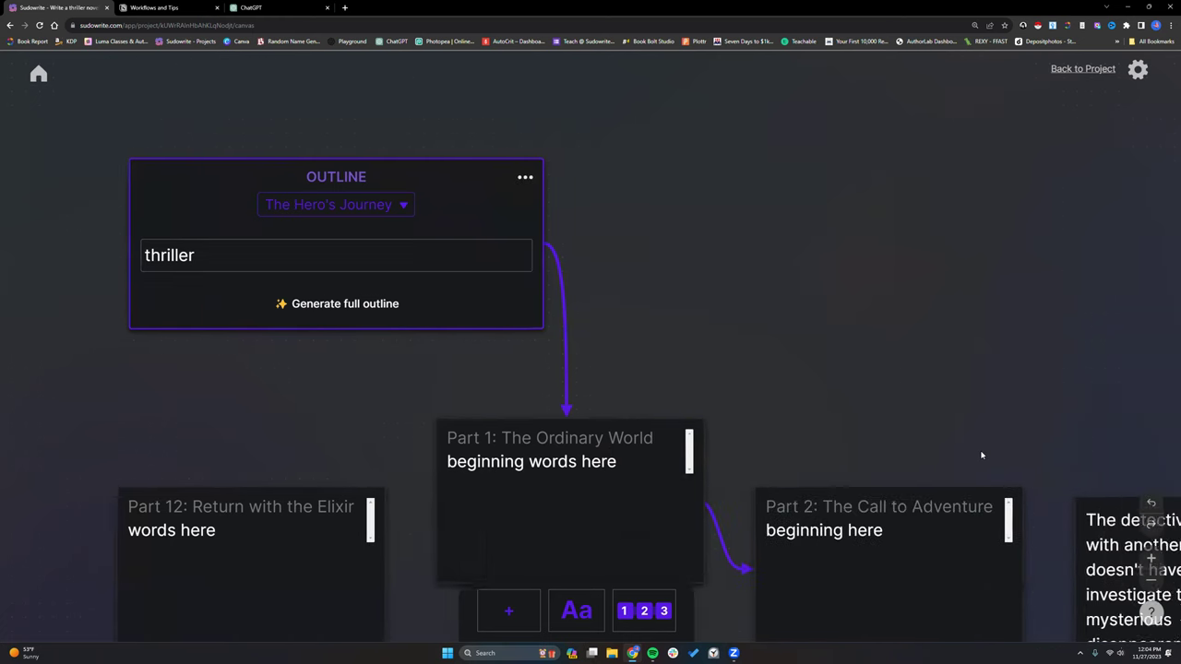
scroll(978, 453, "down", 3)
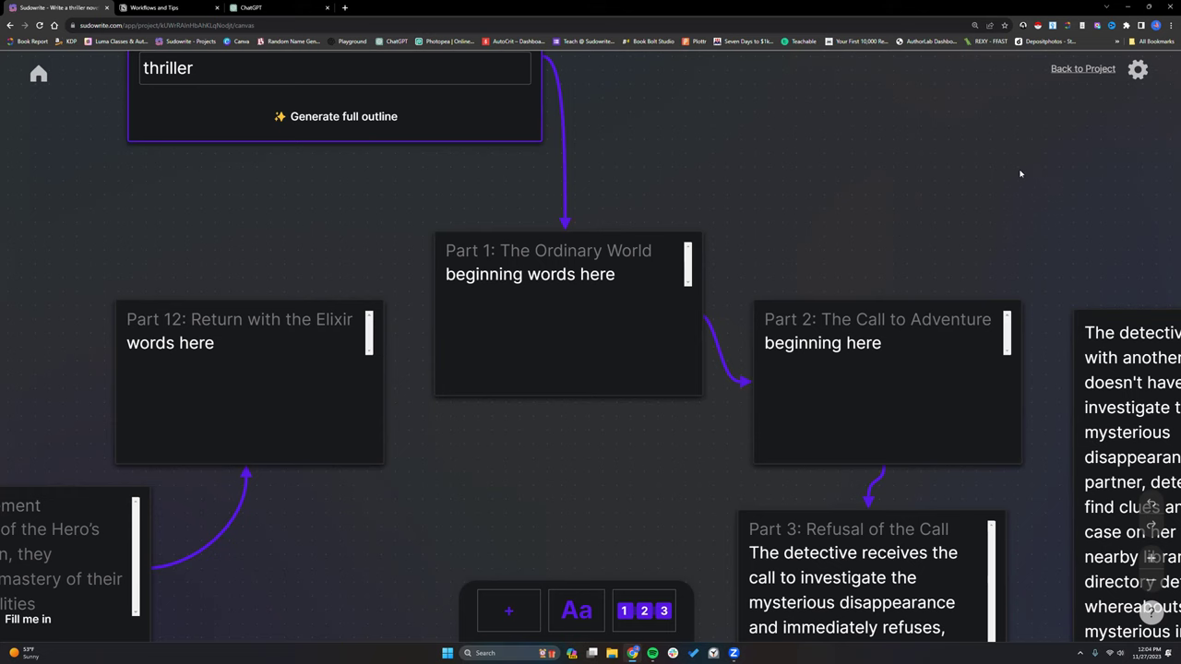
Check the account and display settings from the canvas, close them, and look over the outline's first cards
left_click(1139, 72)
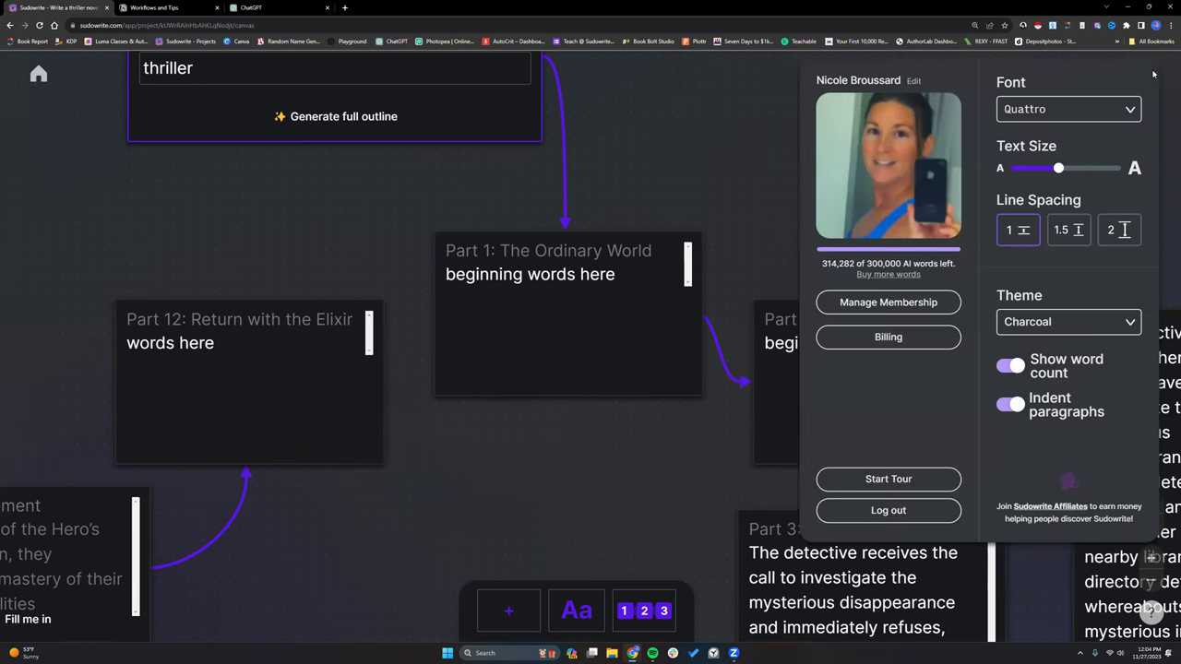
left_click(1149, 74)
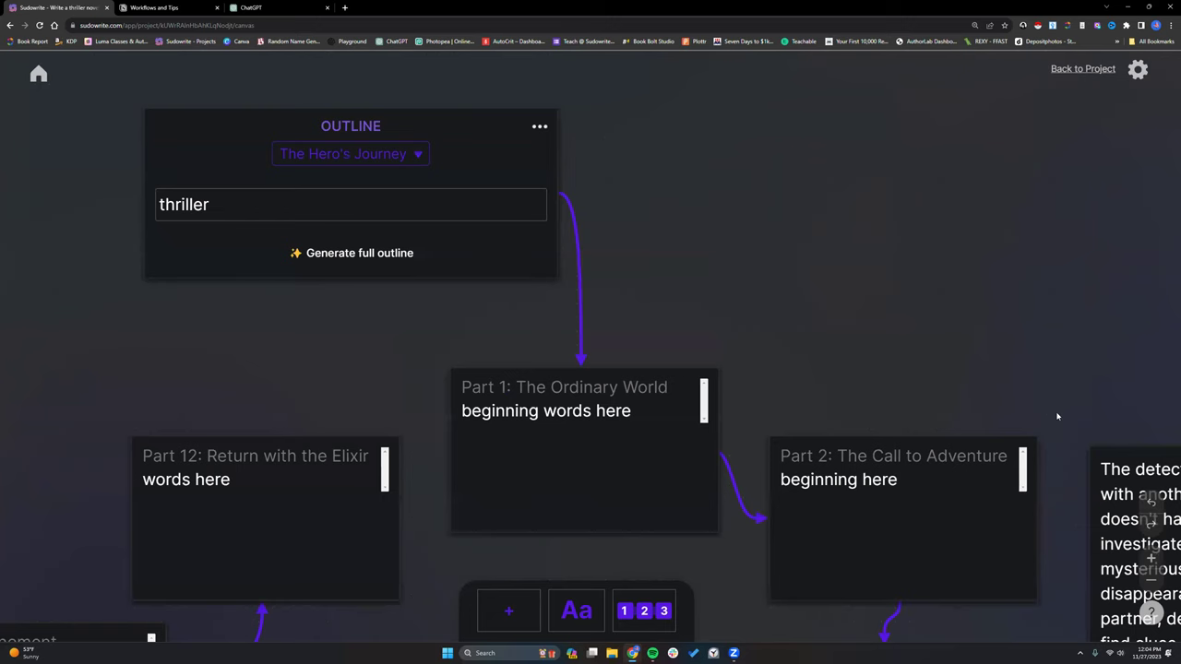
scroll(1057, 415, "down", 3)
scroll(1058, 416, "up", 4)
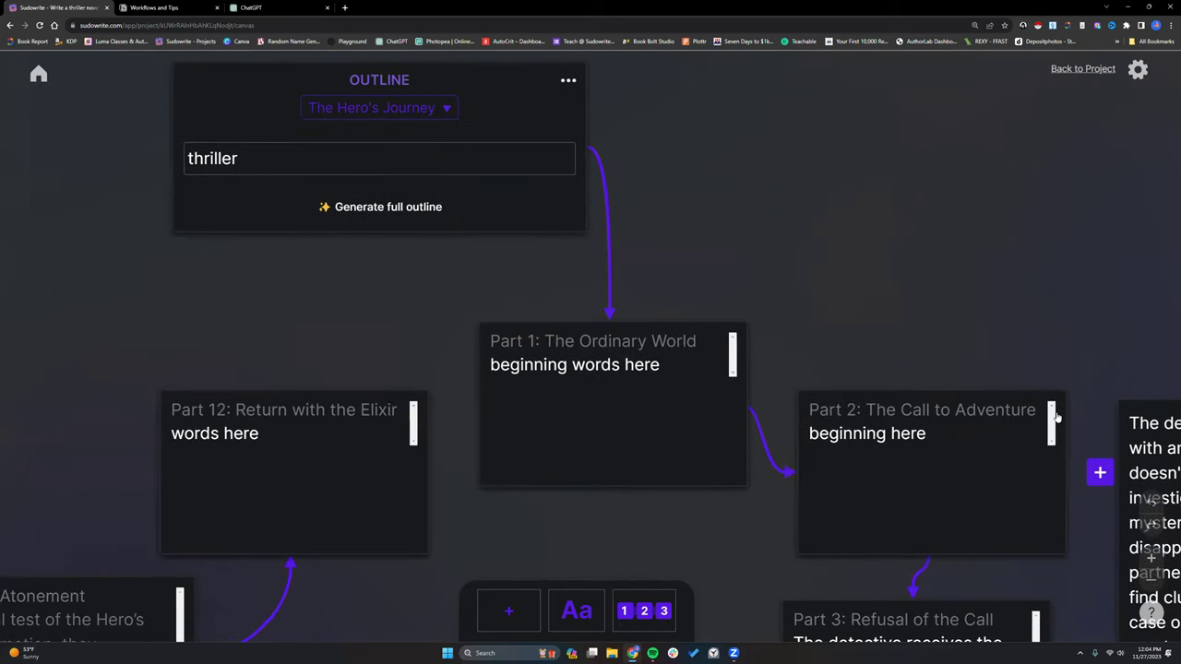
scroll(1057, 417, "down", 3)
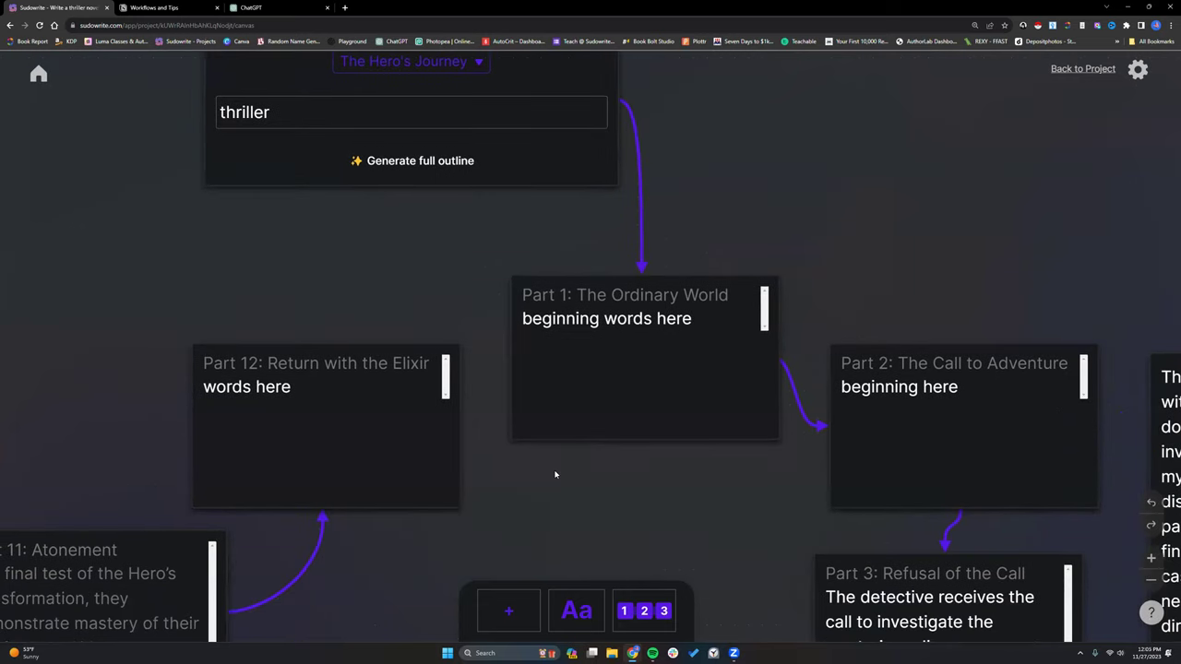
Reopen the canvas by way of the project and check the outline card's options and the account settings
left_click(1078, 70)
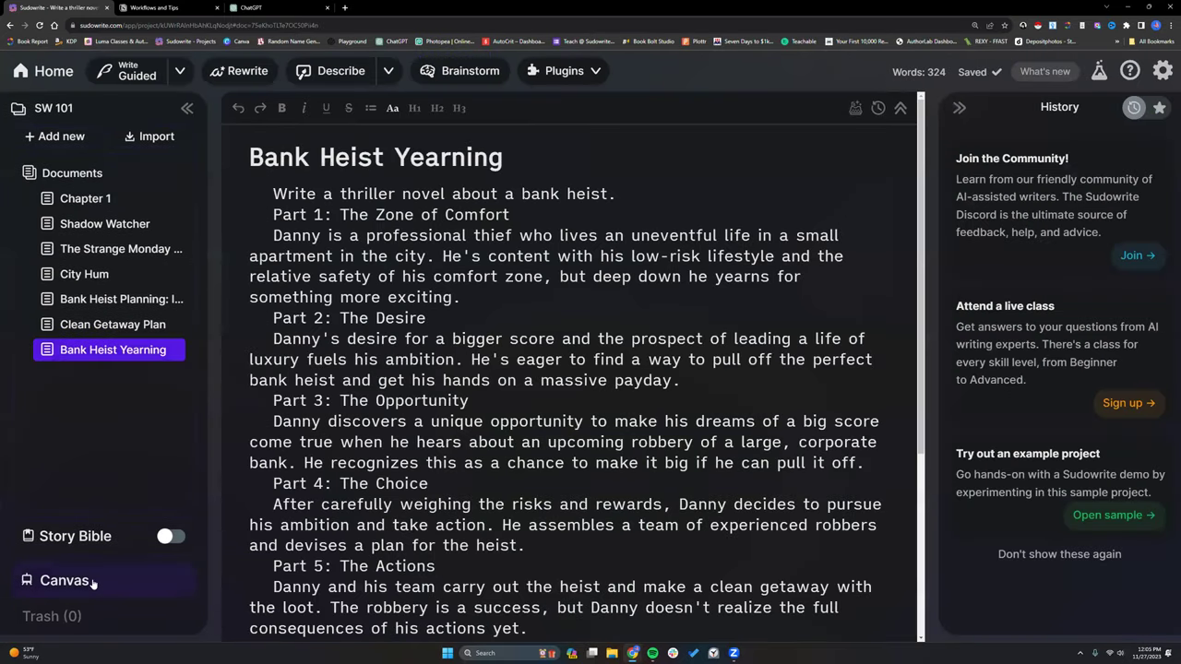
left_click(65, 581)
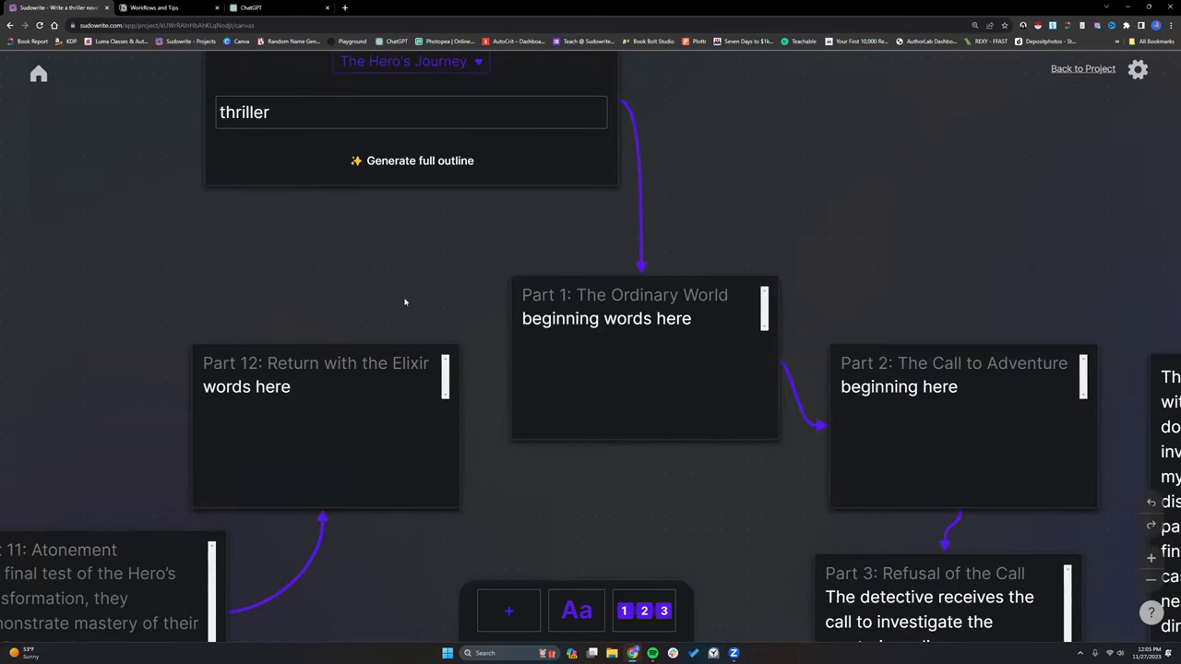
scroll(597, 240, "up", 2)
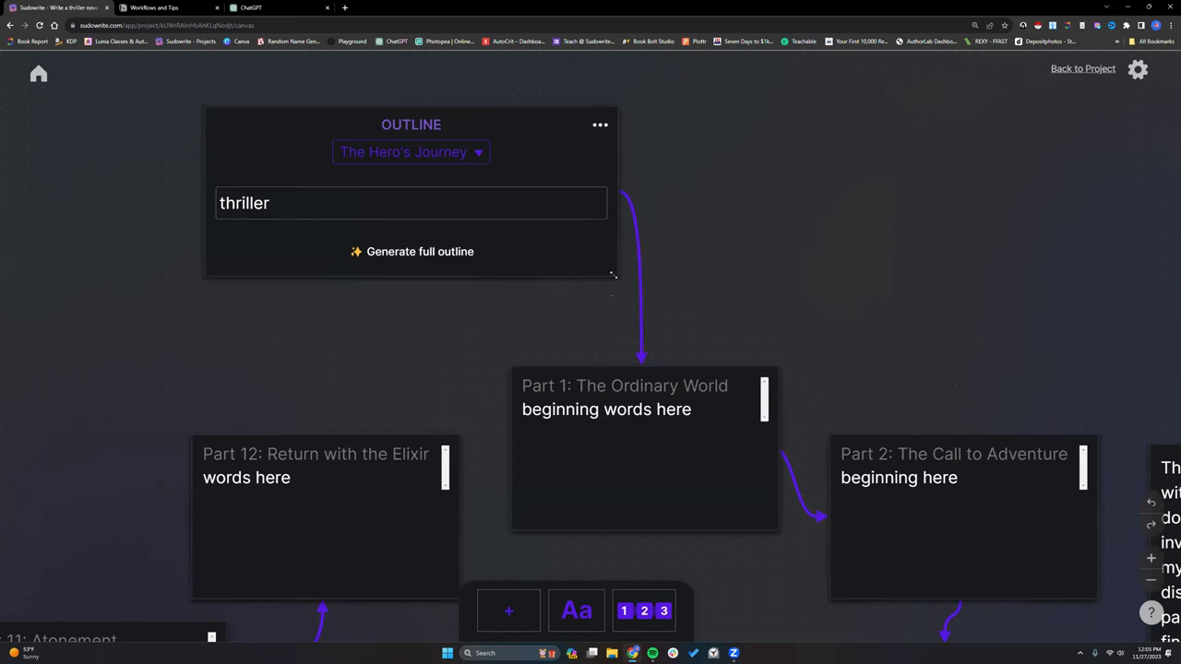
left_click(599, 124)
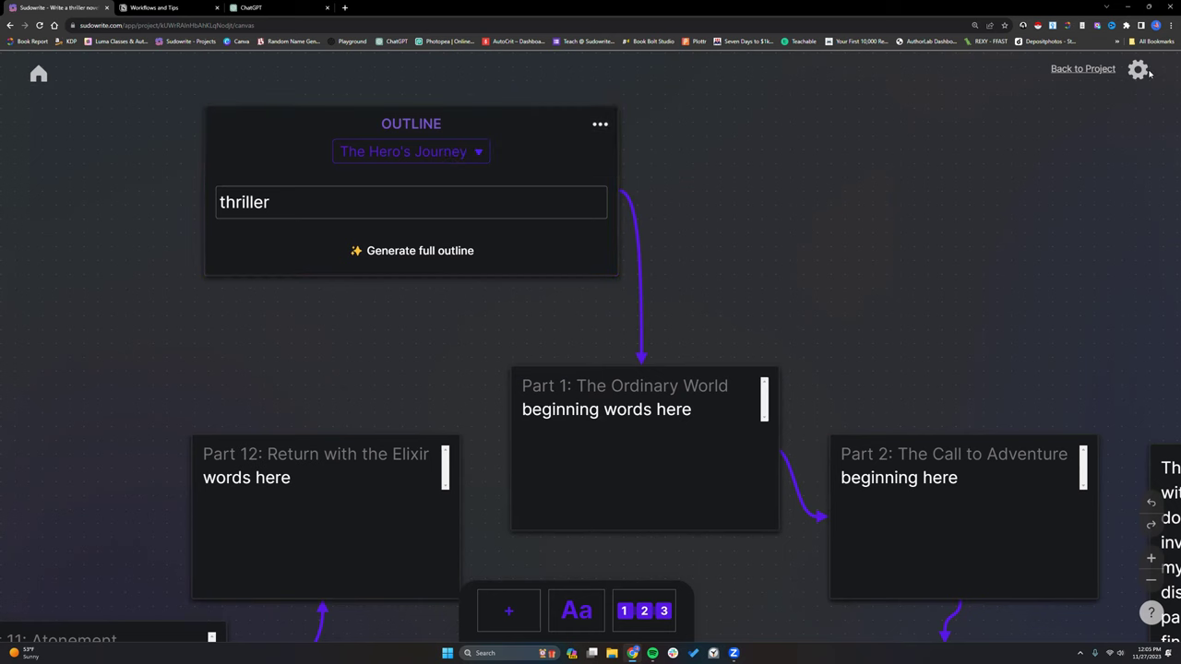
left_click(1140, 71)
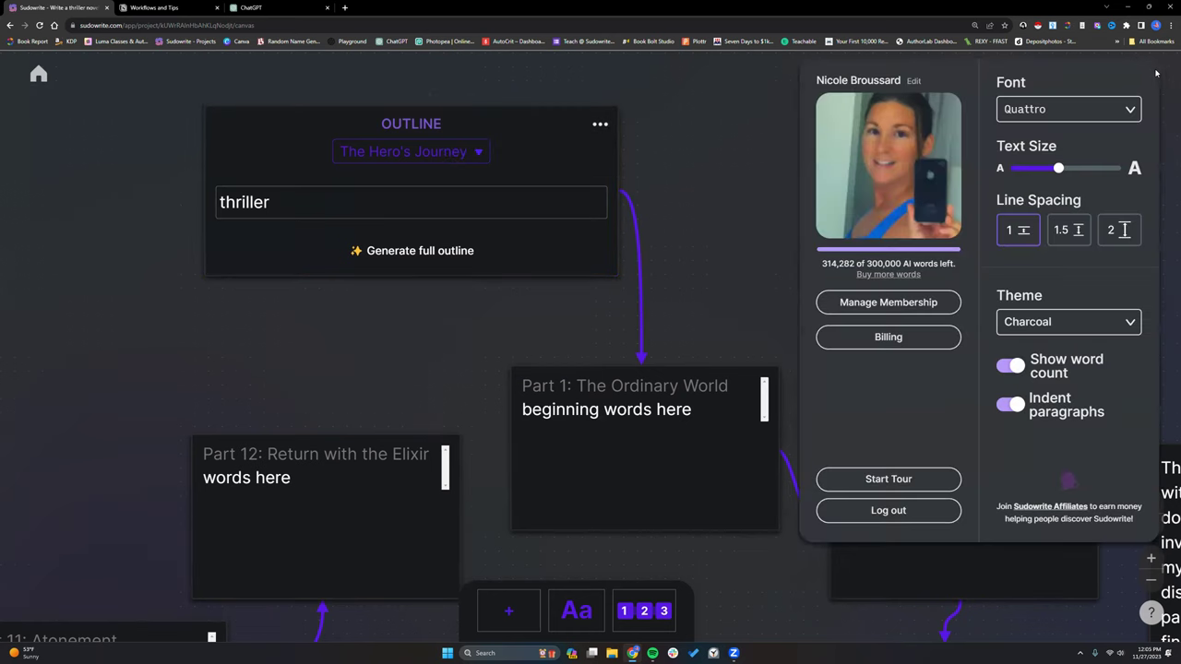
Close the account settings and examine the outline card's thriller prompt, the Part 1 card and its neighbouring part cards
left_click(1163, 76)
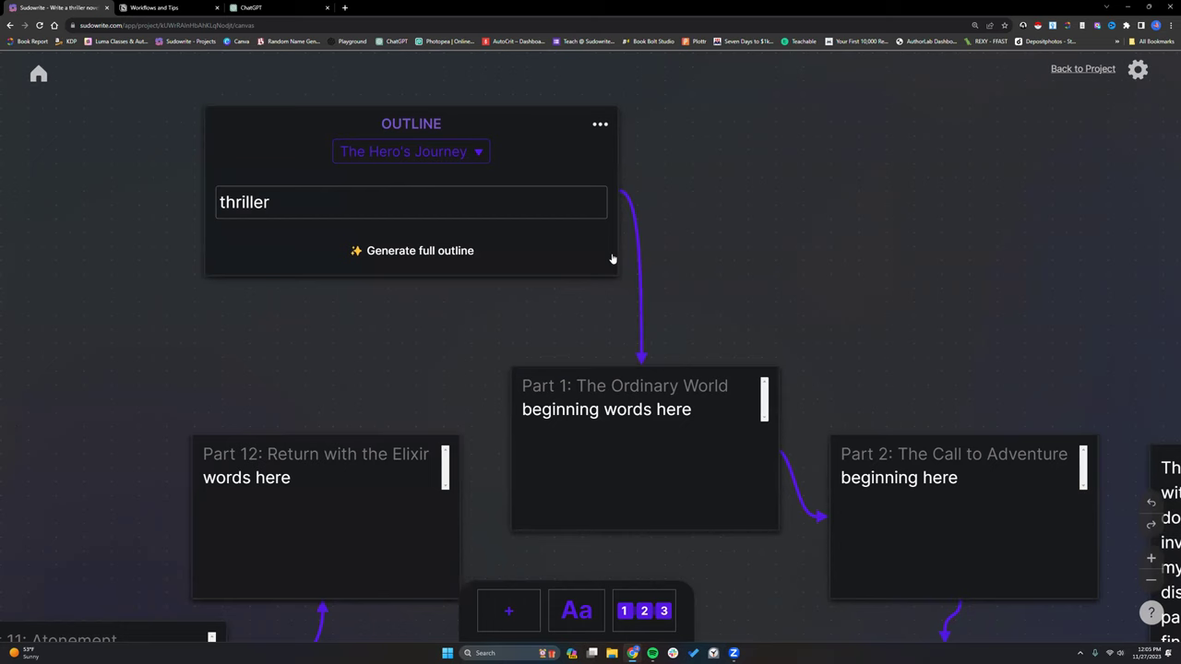
scroll(612, 258, "up", 1)
scroll(627, 263, "up", 3)
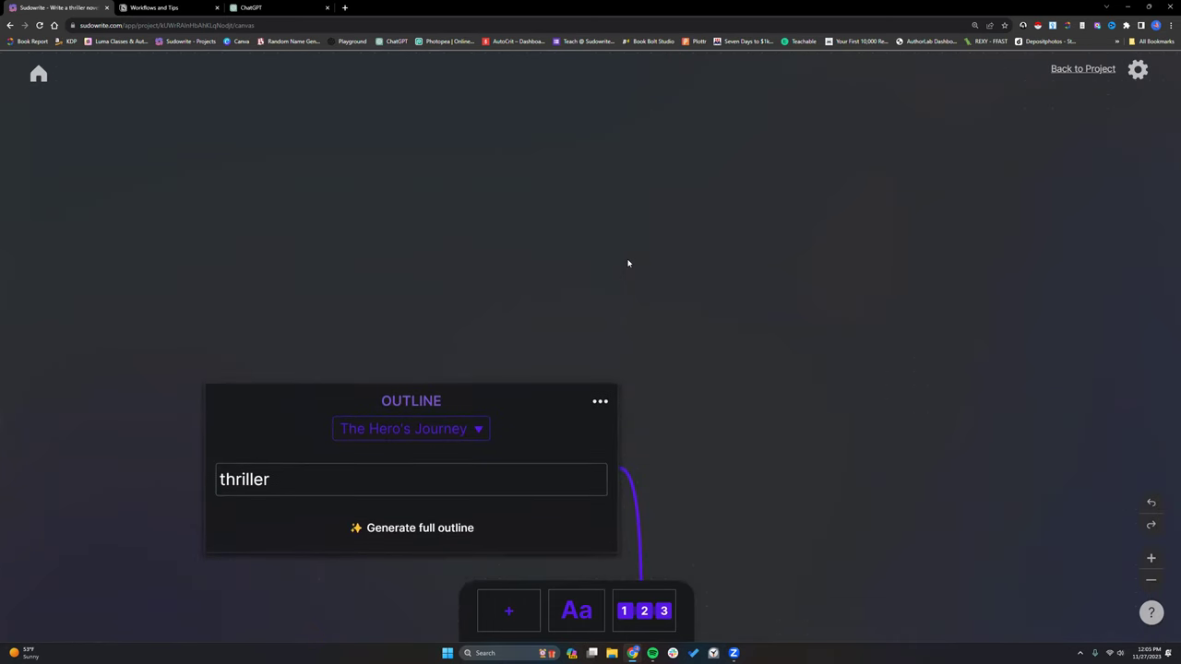
scroll(627, 263, "down", 5)
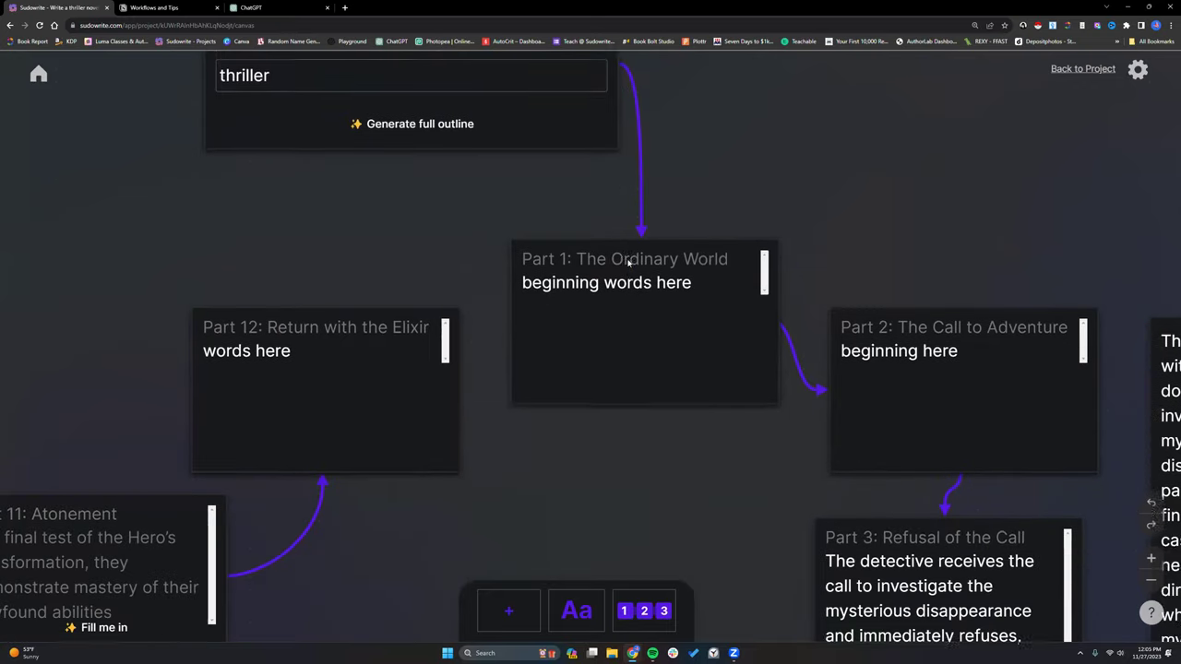
scroll(627, 264, "up", 2)
scroll(628, 264, "down", 1)
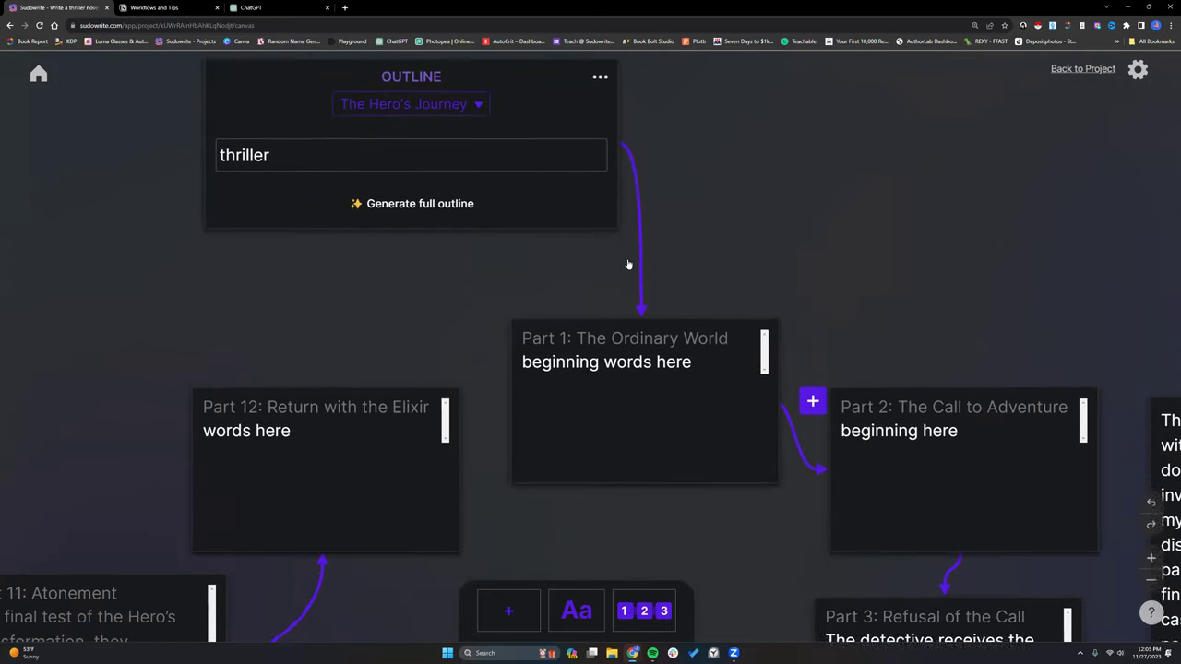
left_click(638, 355)
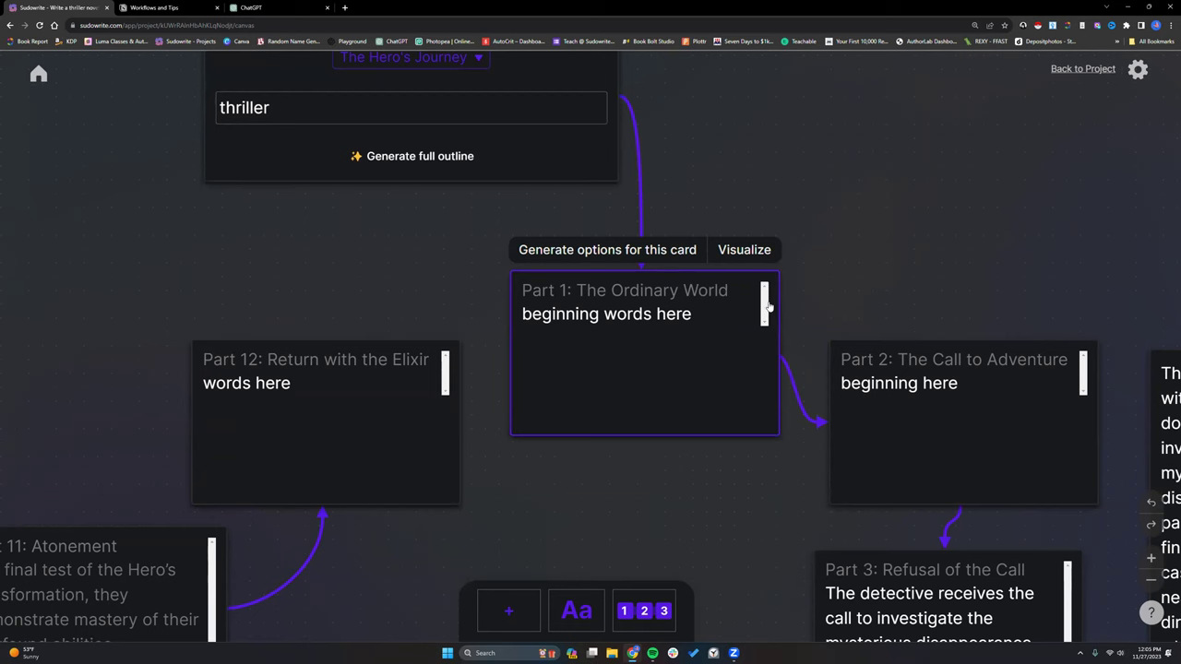
scroll(717, 318, "up", 2)
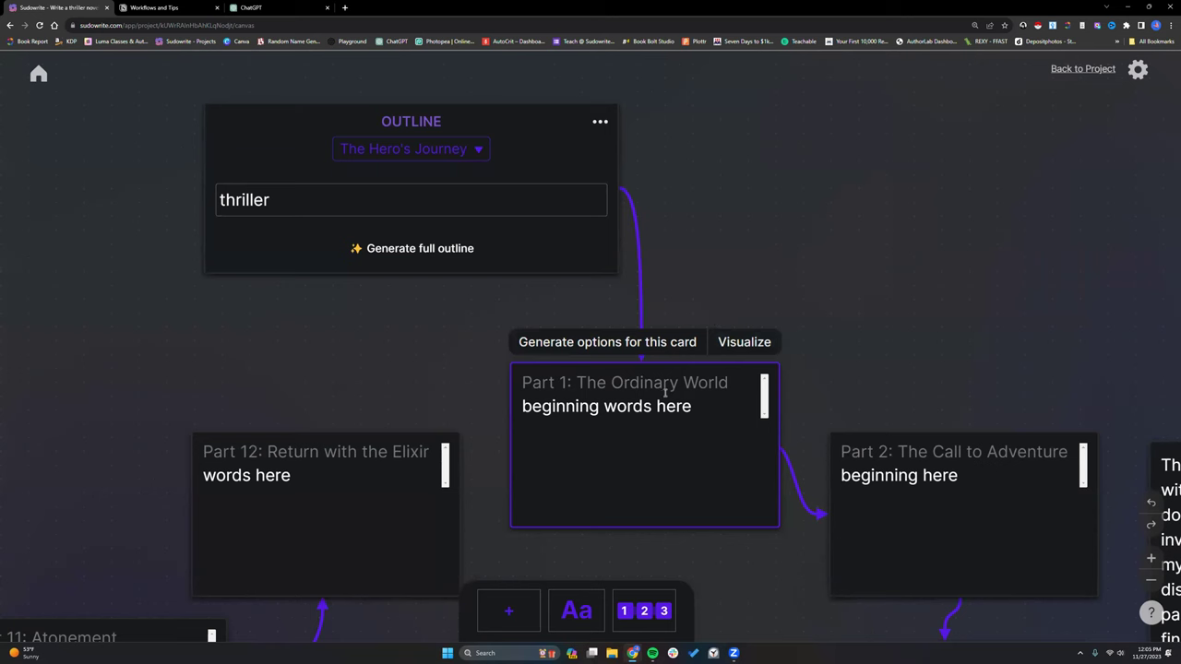
left_click(496, 202)
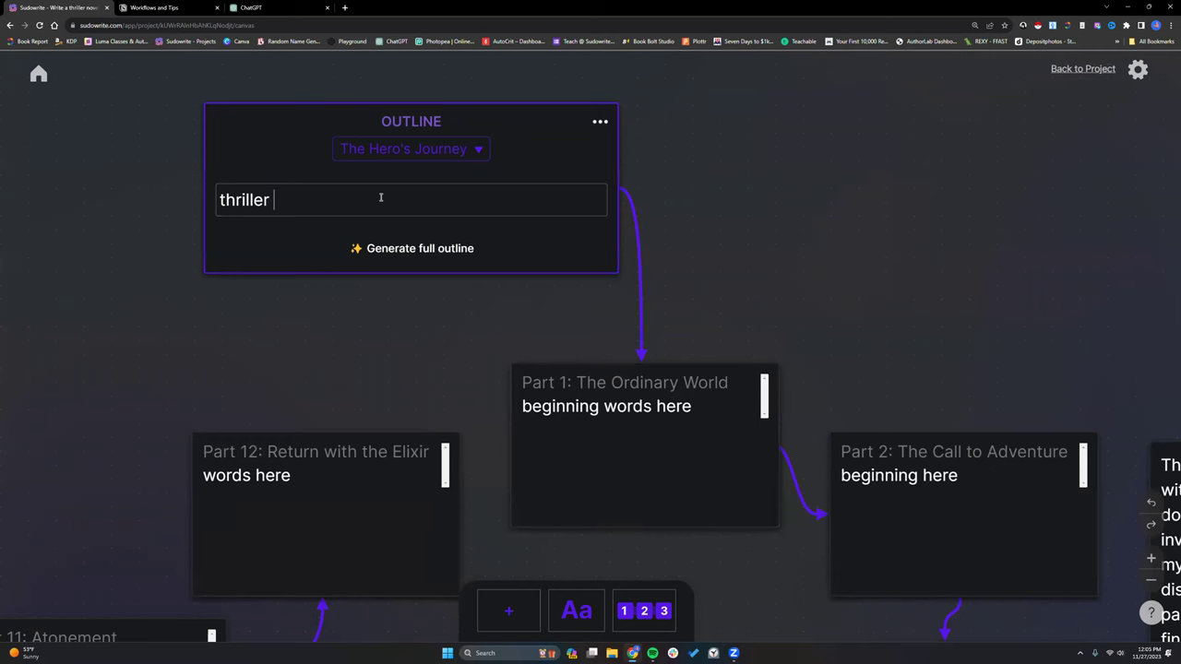
left_click(568, 433)
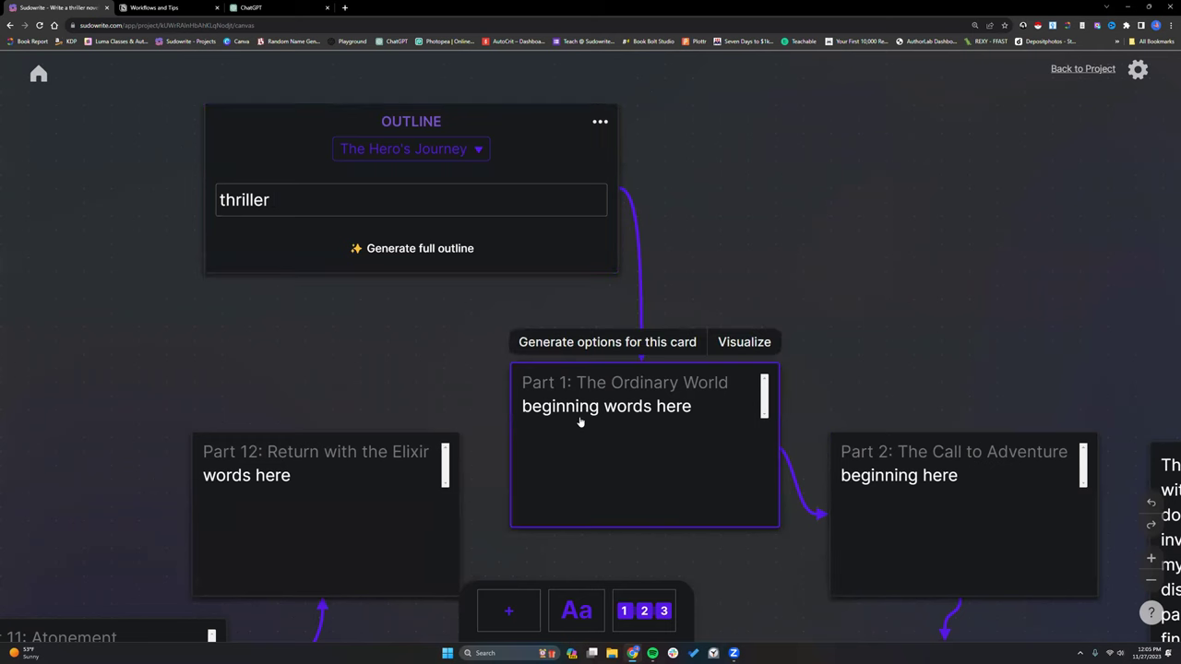
scroll(575, 414, "down", 5)
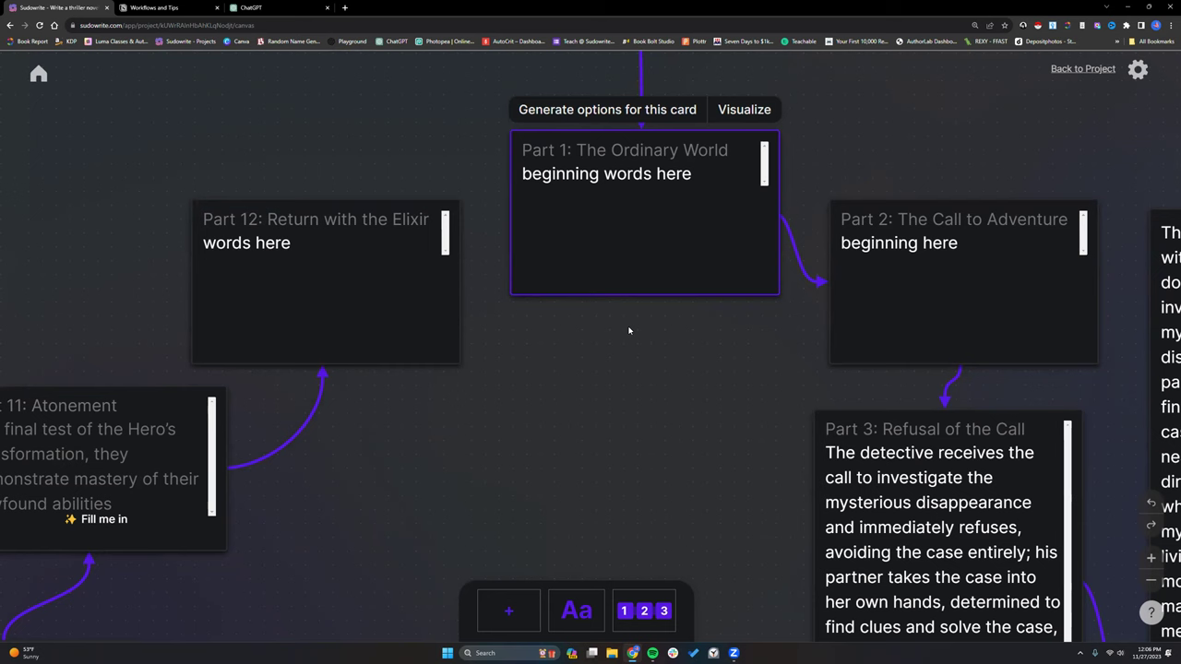
Return to the project and try to accept the Sudowrite Discord invite offered in the help options
left_click(1085, 69)
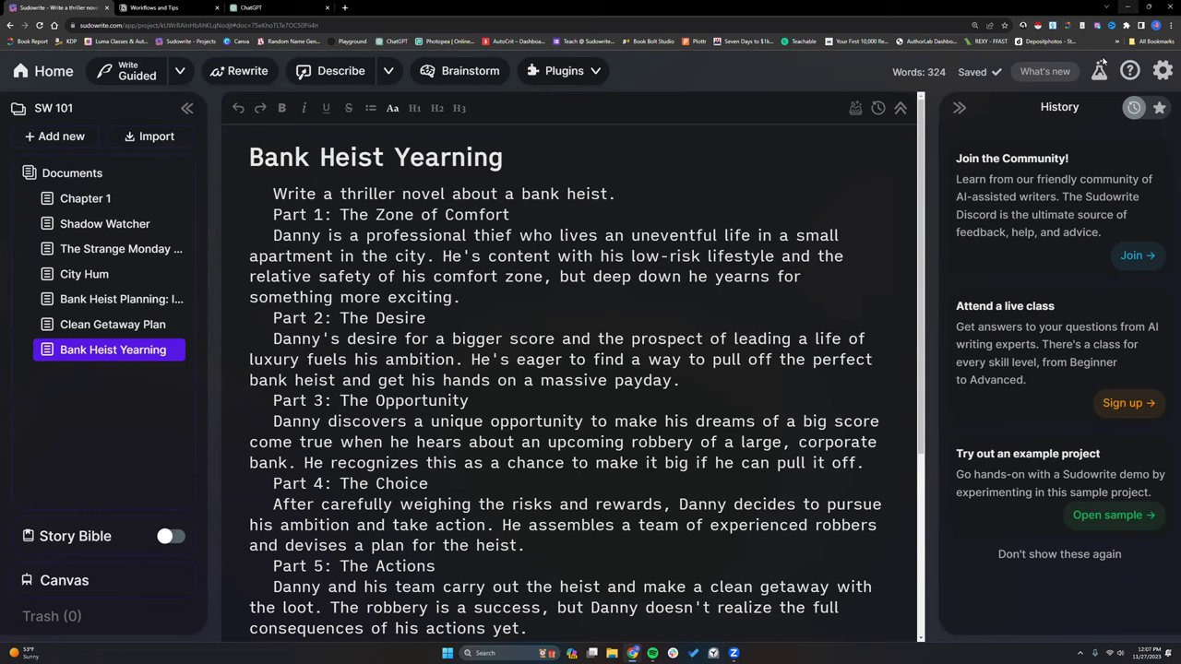
left_click(1130, 71)
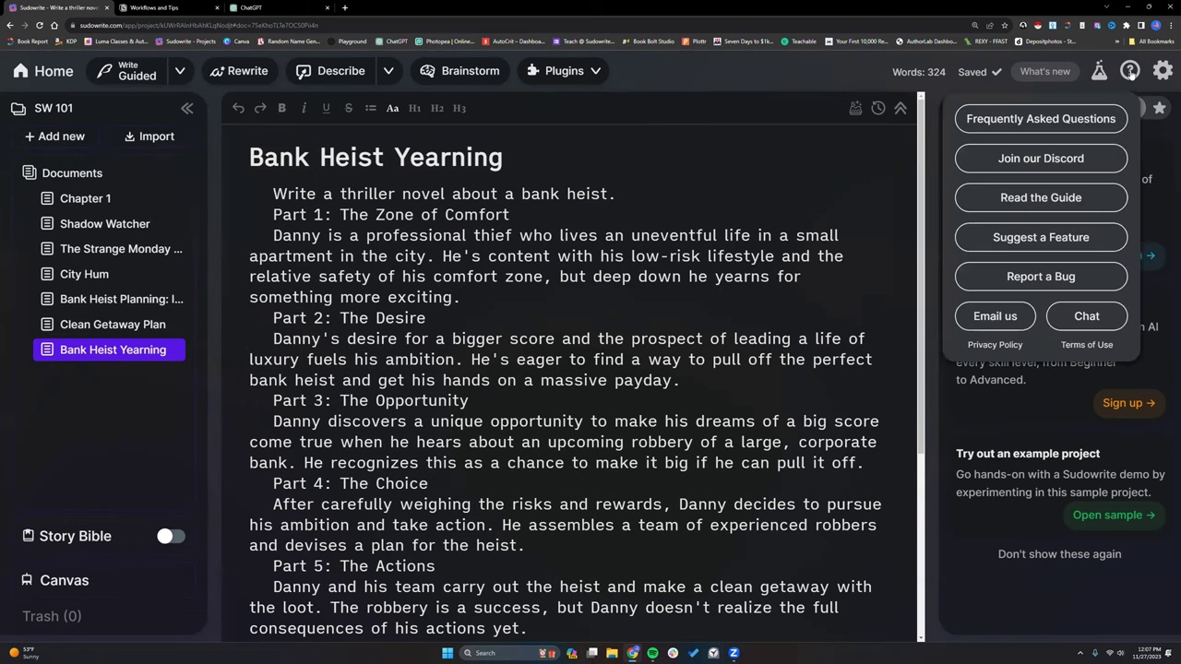
left_click(1027, 159)
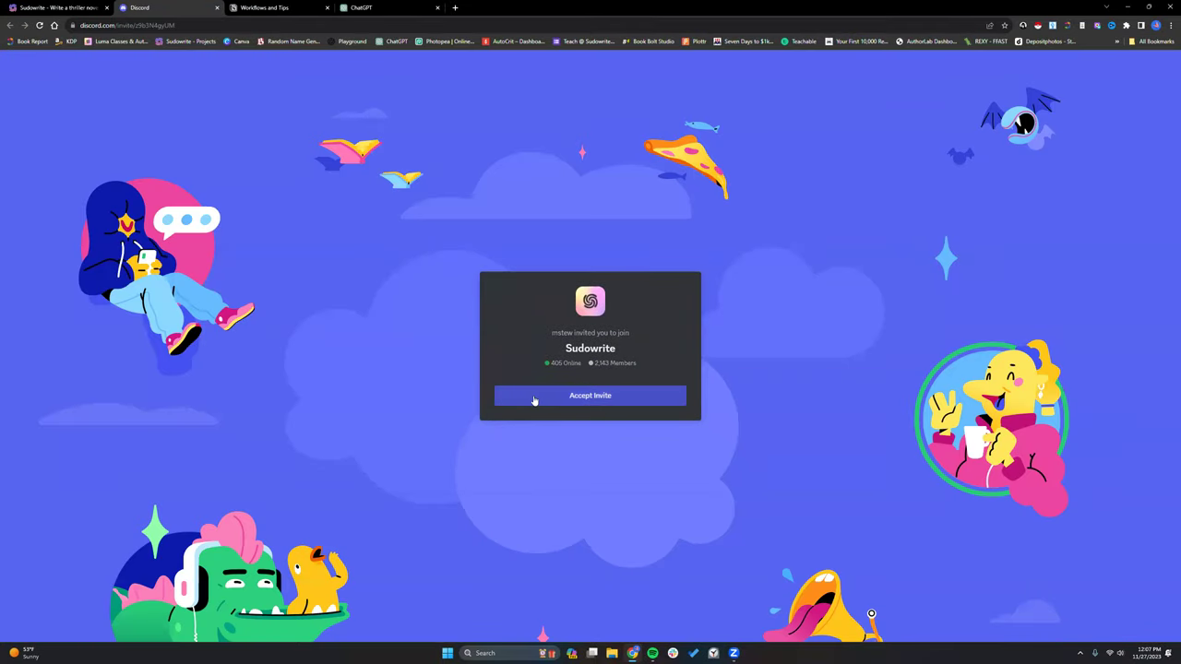
left_click(534, 400)
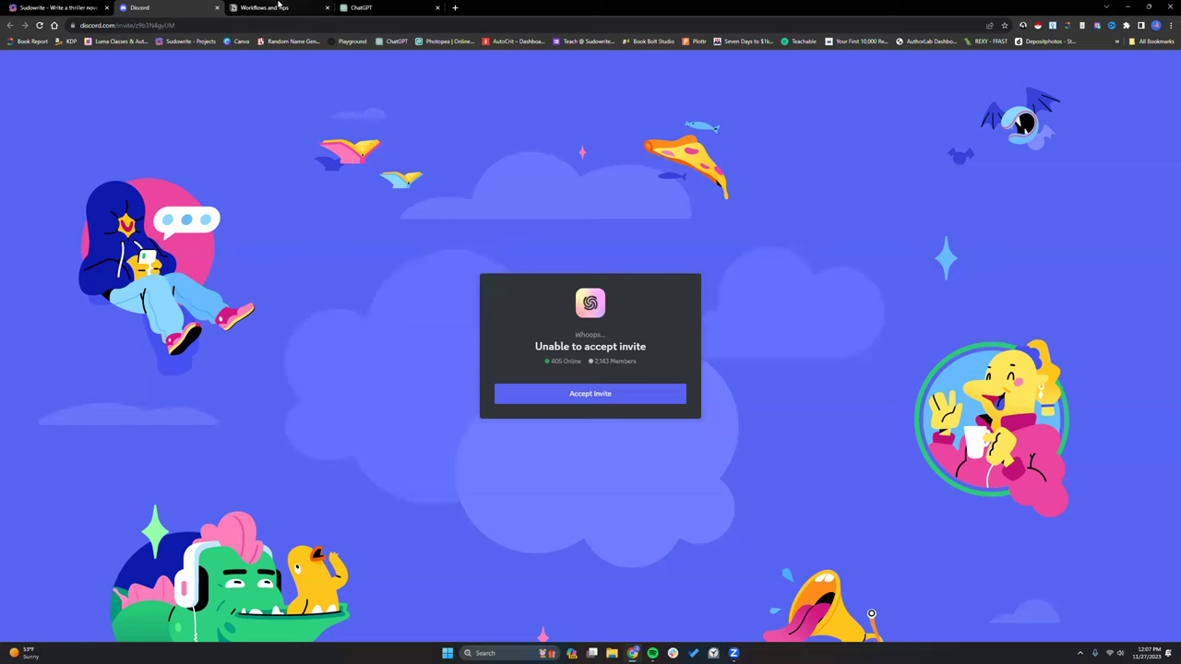
left_click(218, 7)
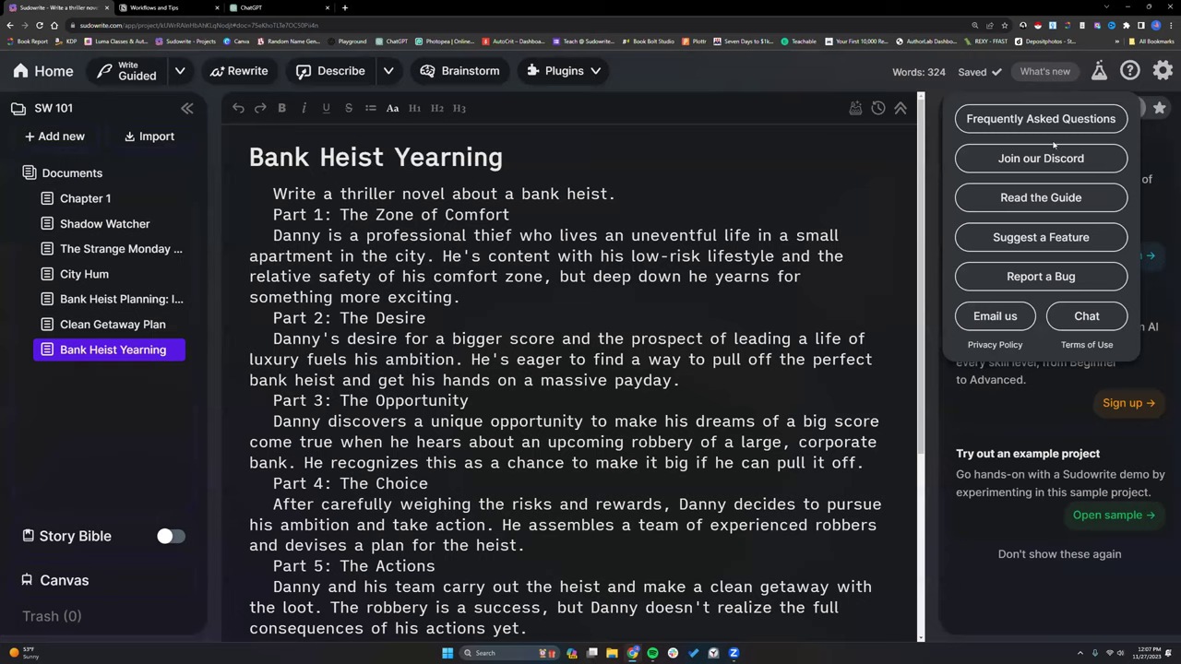
left_click(875, 137)
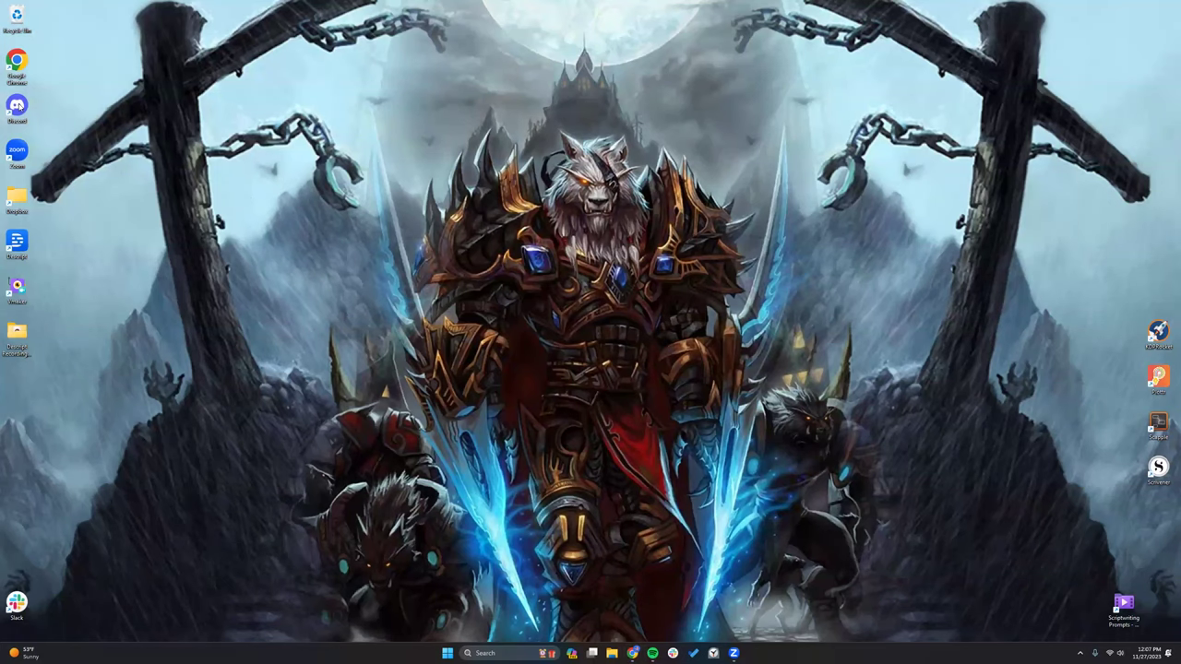
Switch to the Discord app, open the Sudowrite server and look over its channel list
double_click(16, 107)
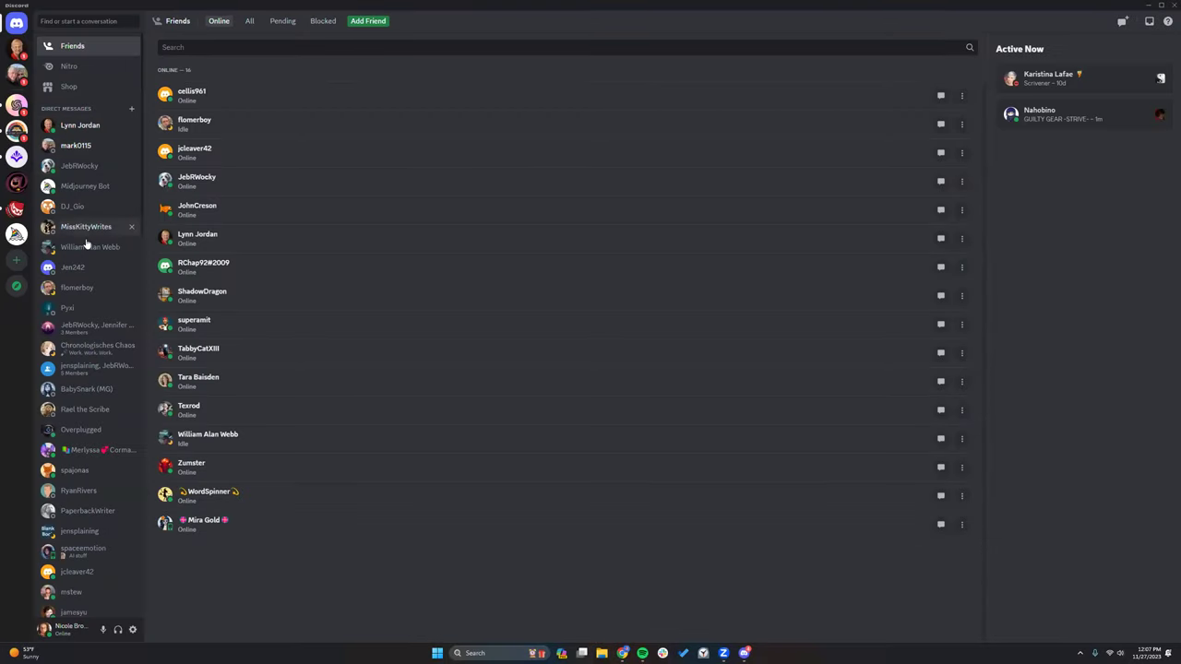
left_click(16, 104)
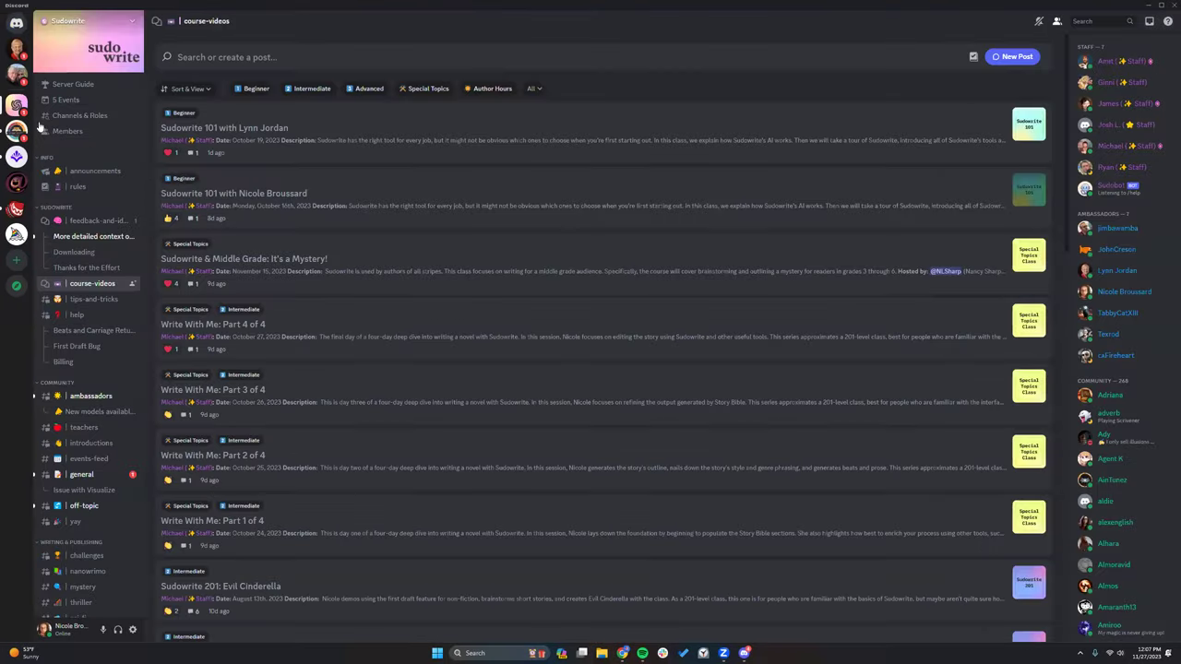
mouse_move(96, 283)
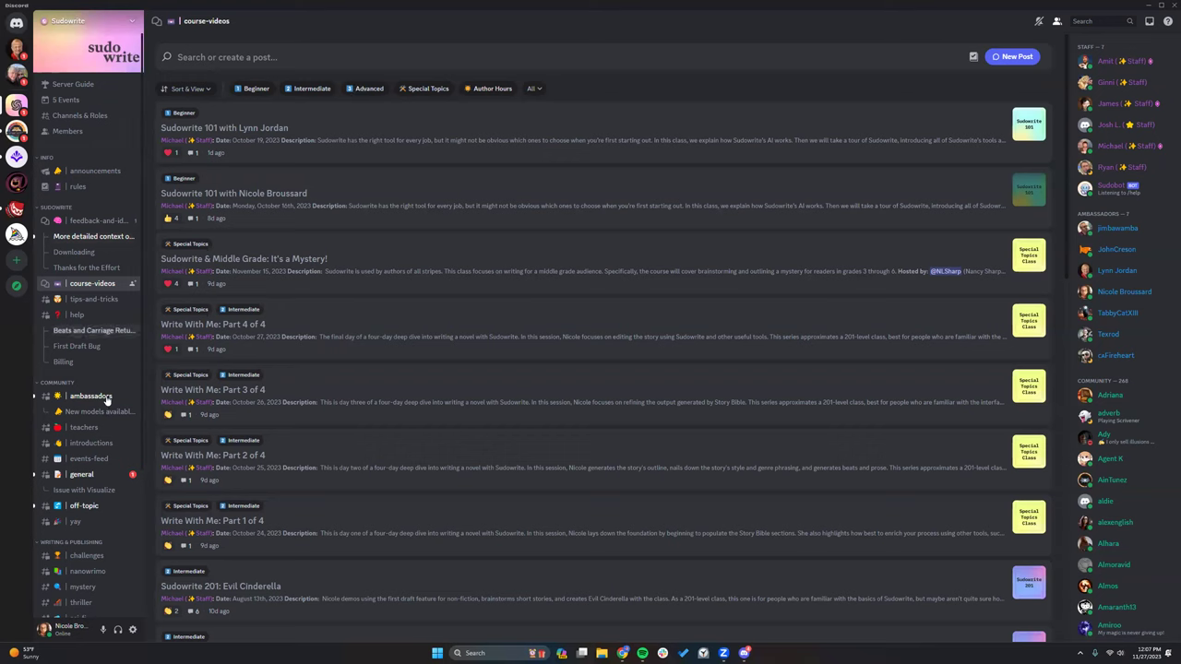
scroll(109, 440, "down", 4)
mouse_move(109, 440)
scroll(109, 440, "down", 1)
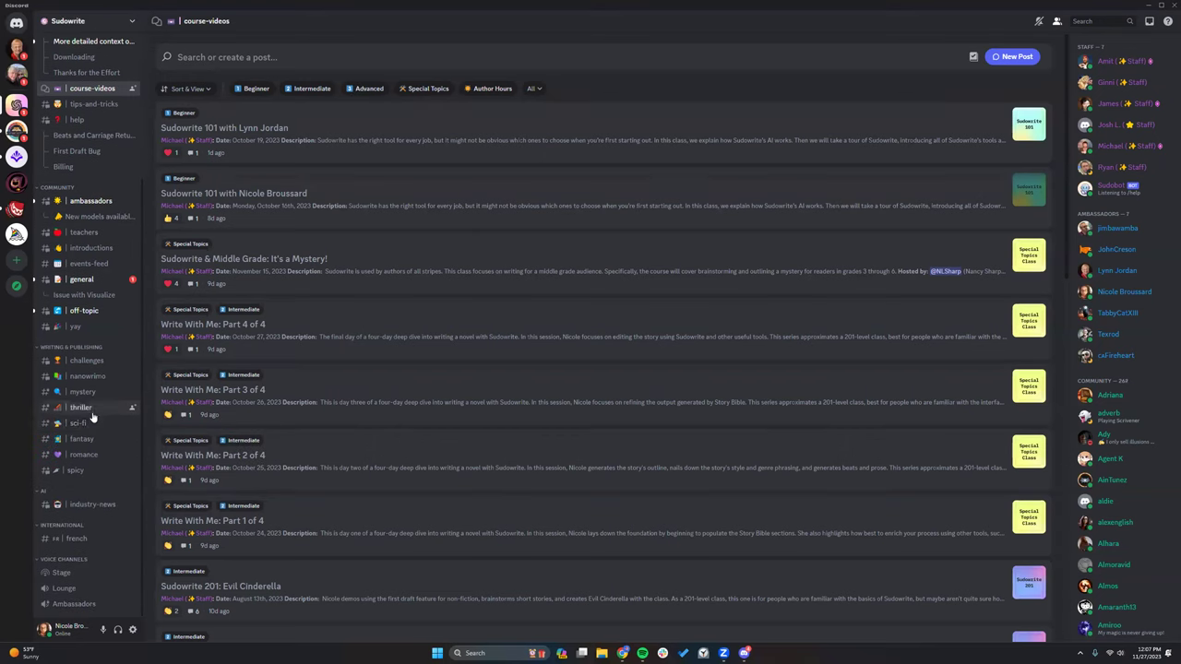
scroll(92, 418, "up", 3)
scroll(92, 418, "up", 1)
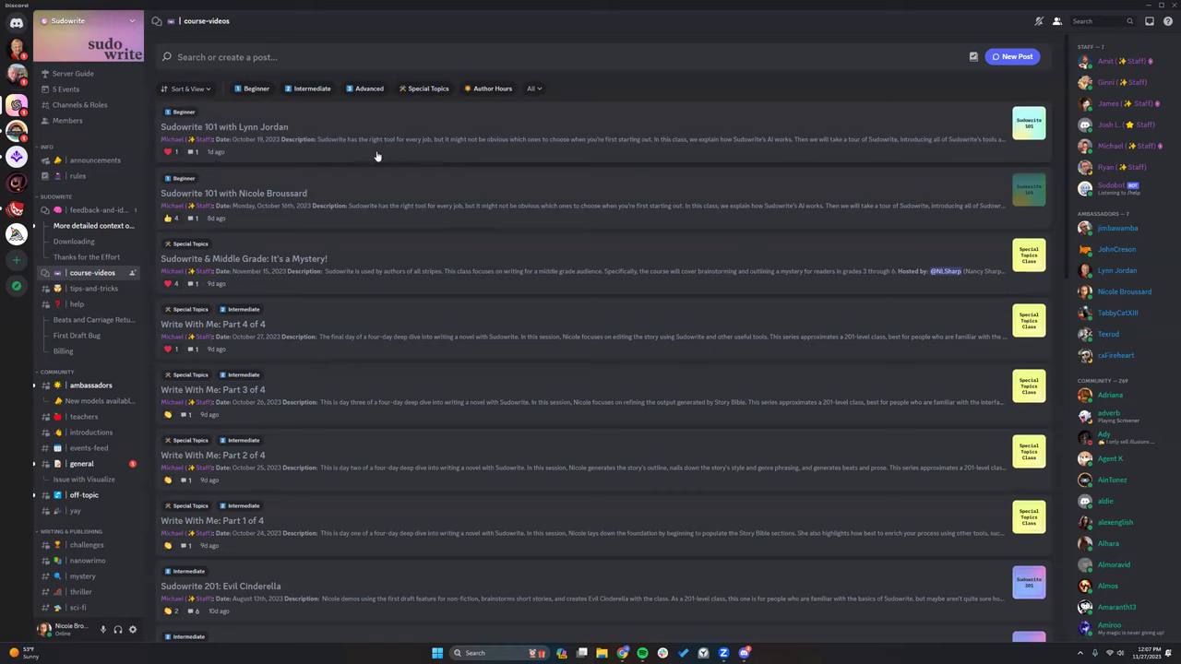
View the first Sudowrite 101 post in course-videos, close it, and browse the list down to the oldest posts
left_click(435, 143)
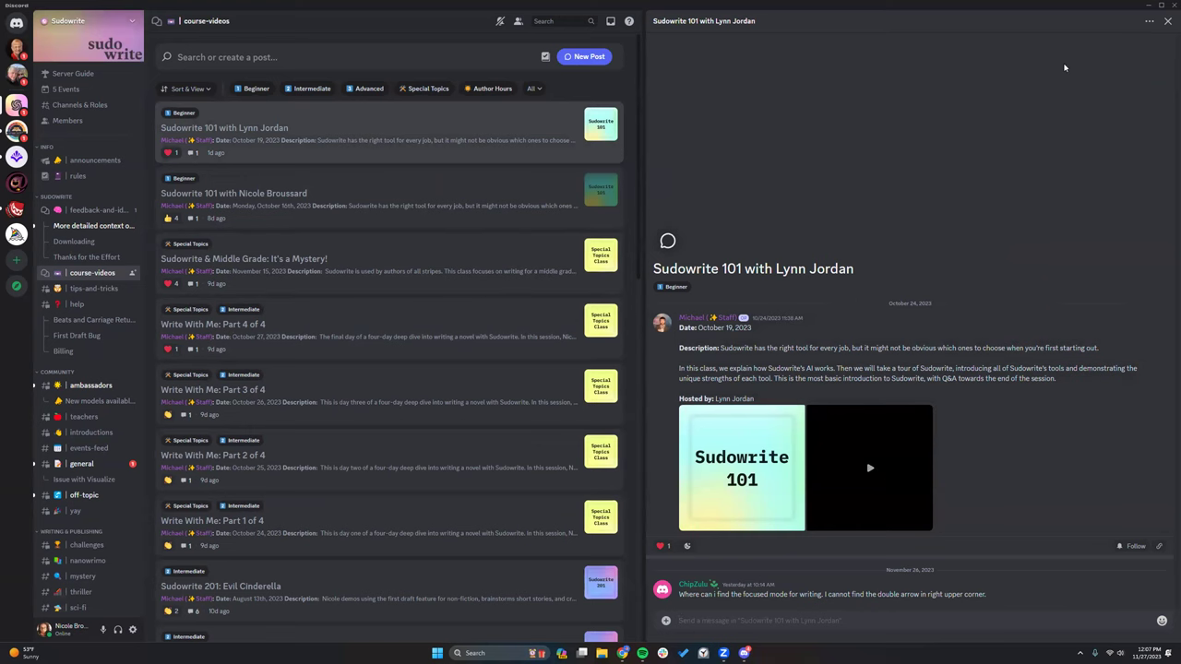
key("Escape")
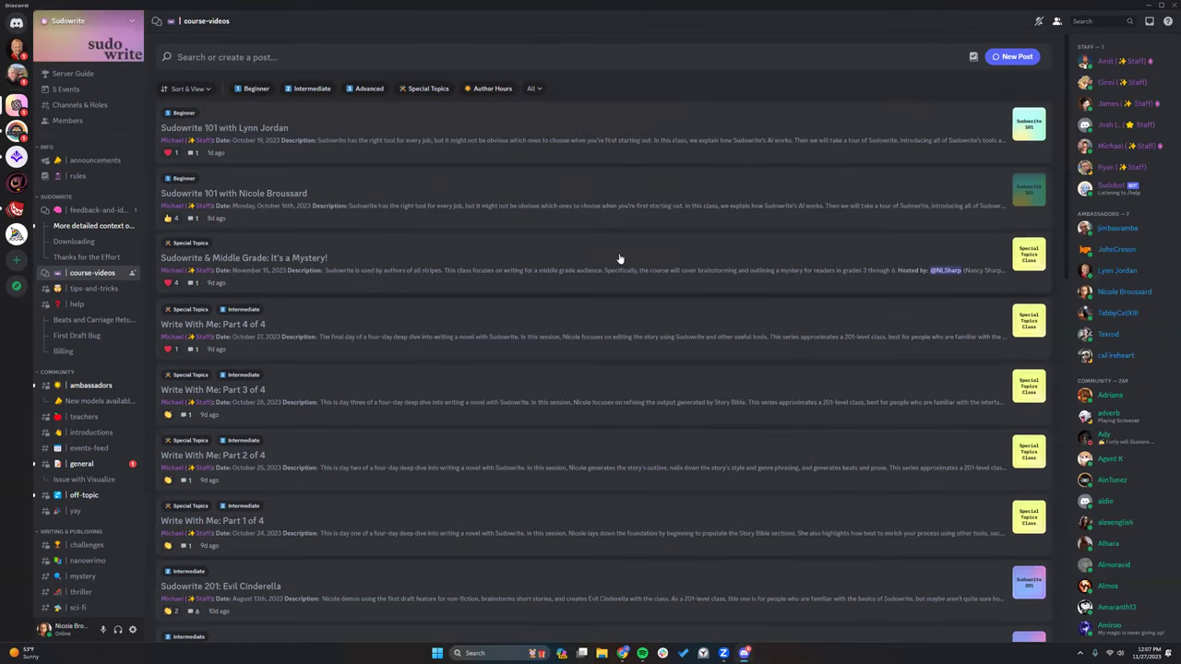
scroll(620, 260, "down", 5)
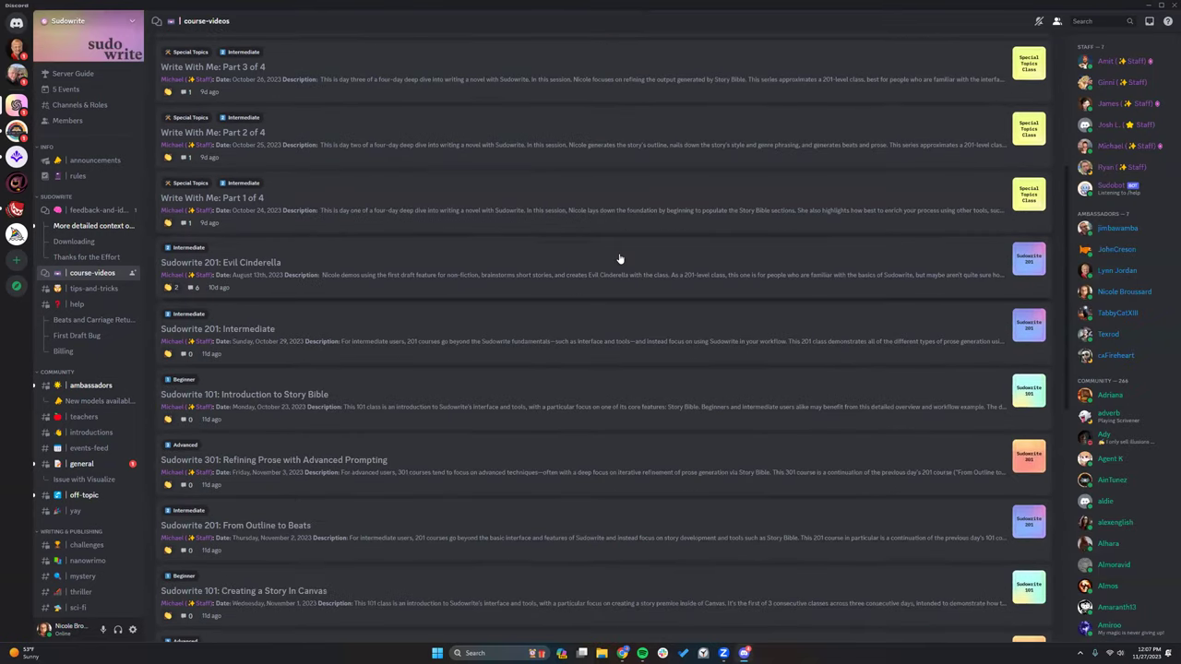
scroll(620, 260, "down", 7)
scroll(619, 258, "down", 4)
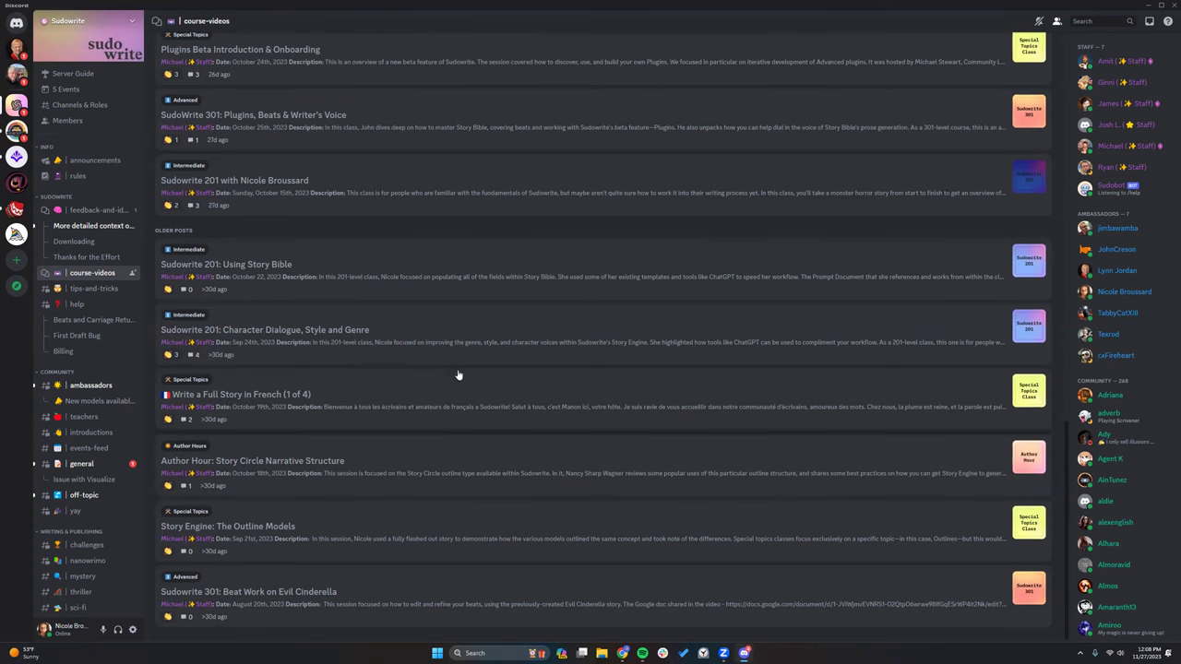
Review the course-videos list from the oldest posts back to the newest, examining the beginner, intermediate, advanced and special-topics classes
scroll(491, 359, "up", 2)
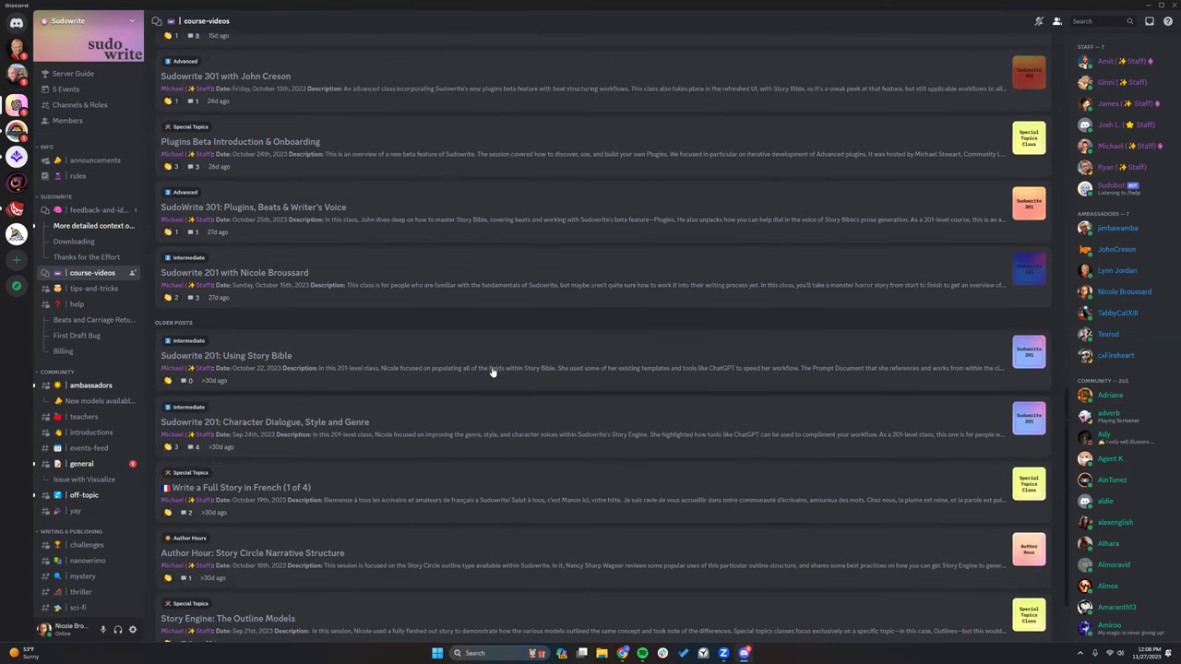
scroll(493, 372, "up", 1)
scroll(493, 372, "up", 2)
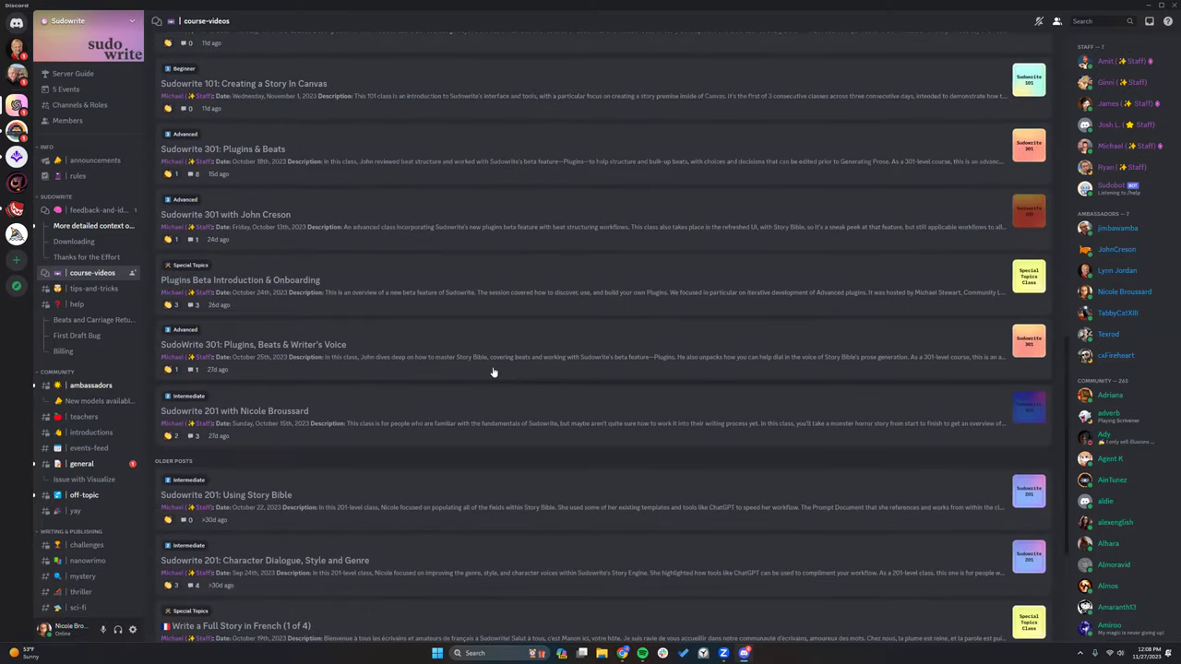
scroll(495, 381, "up", 1)
scroll(495, 381, "up", 2)
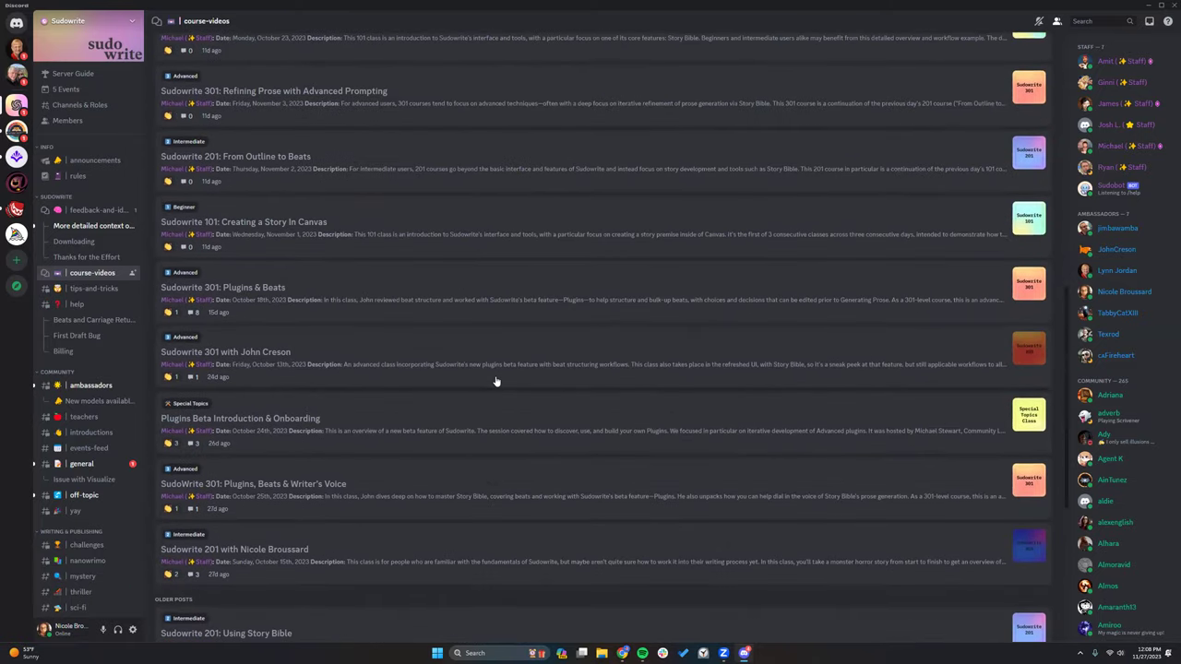
scroll(496, 381, "up", 1)
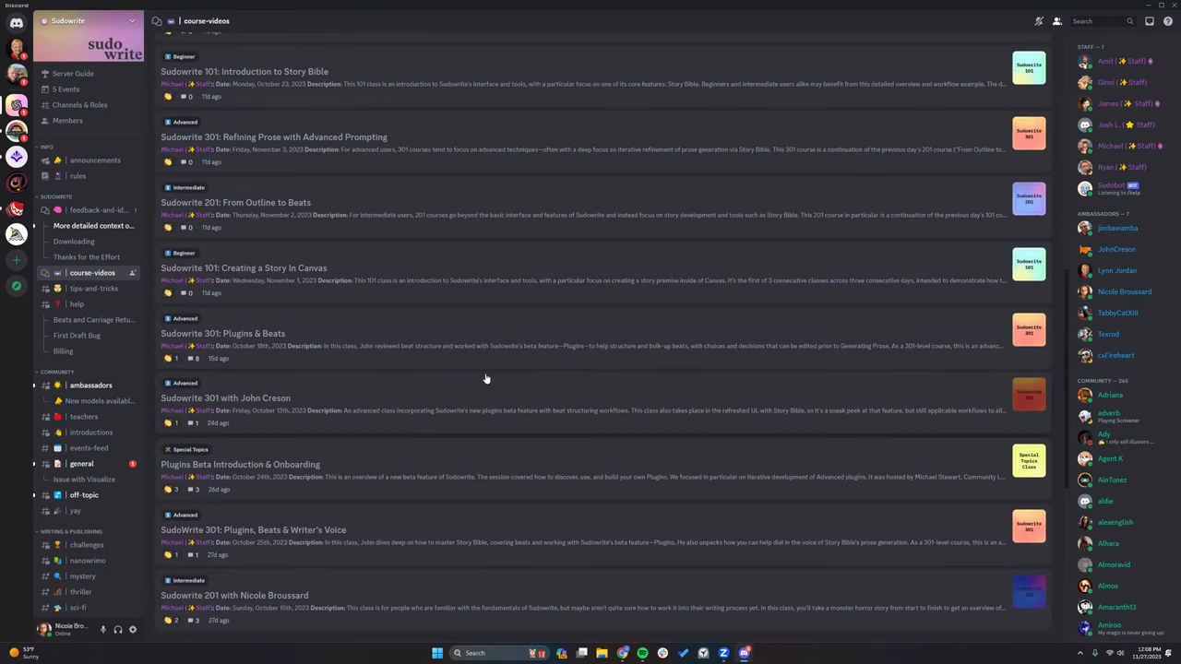
scroll(487, 378, "up", 1)
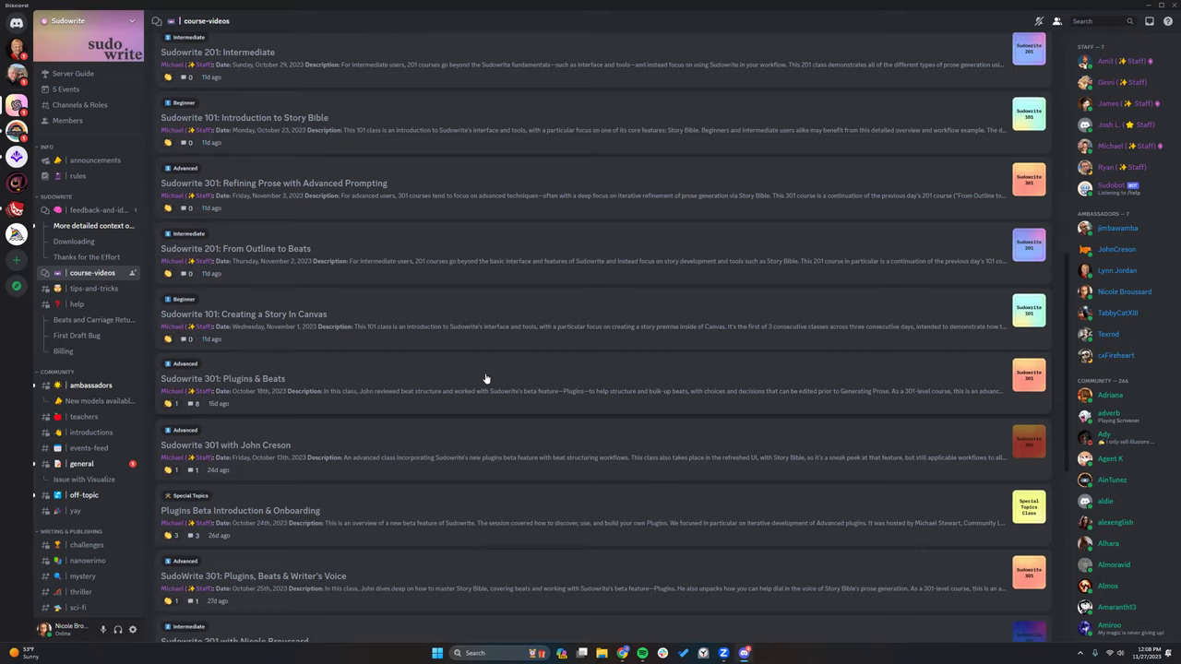
scroll(486, 379, "up", 1)
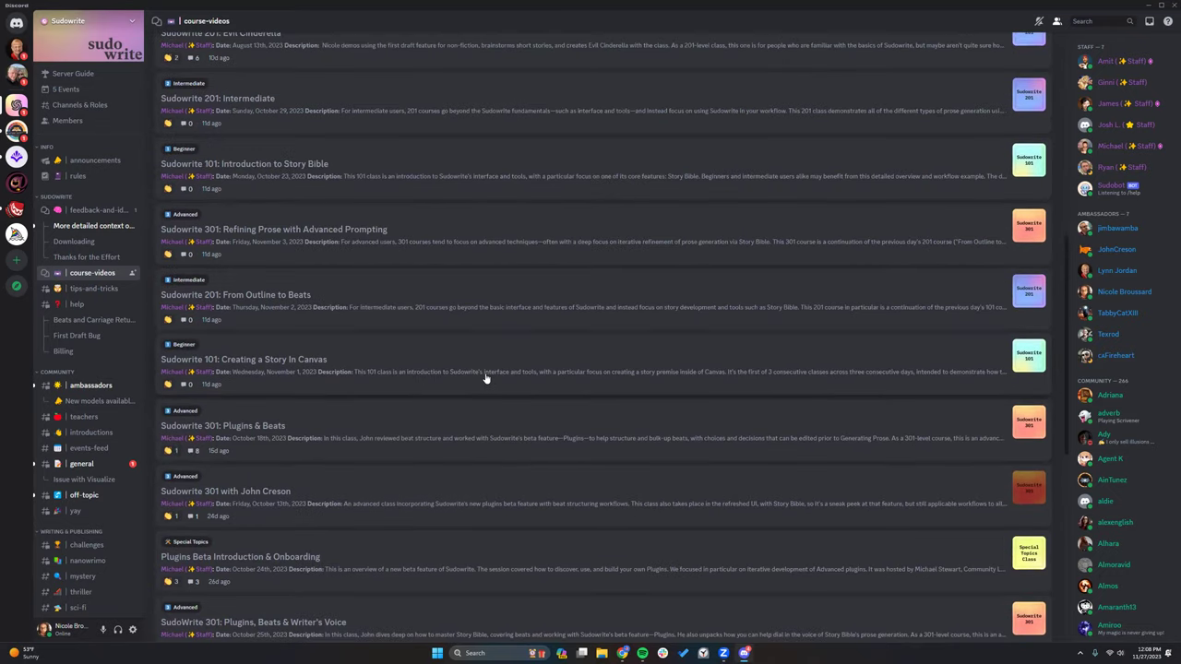
scroll(487, 379, "up", 5)
scroll(486, 378, "up", 2)
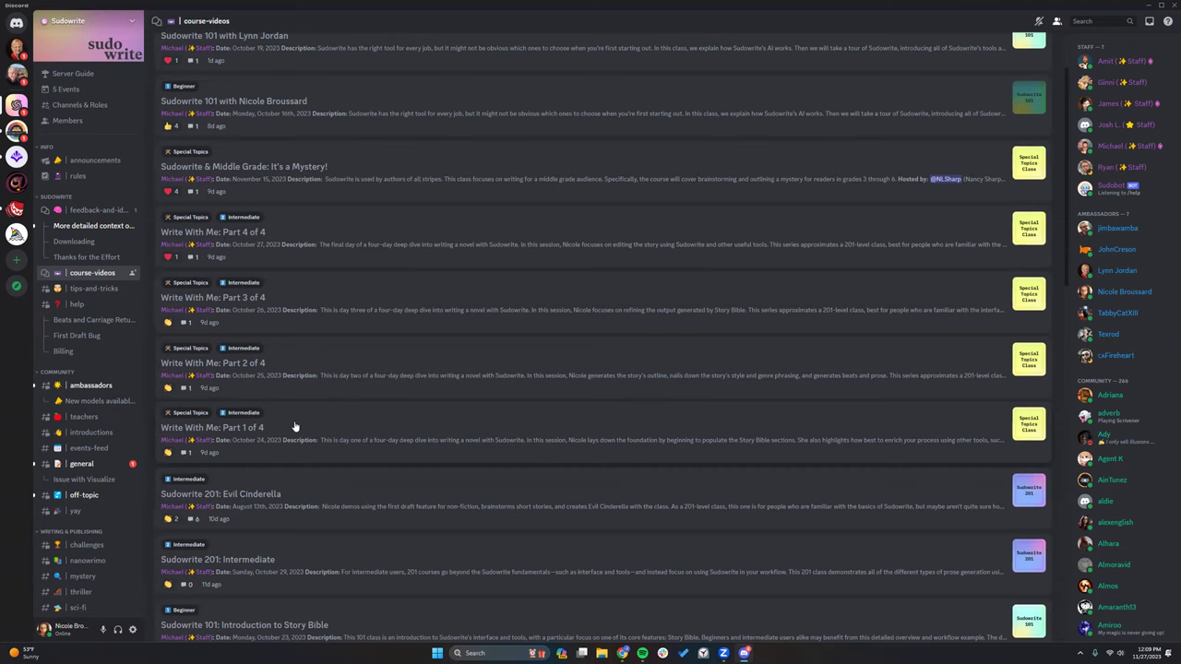
scroll(294, 426, "up", 2)
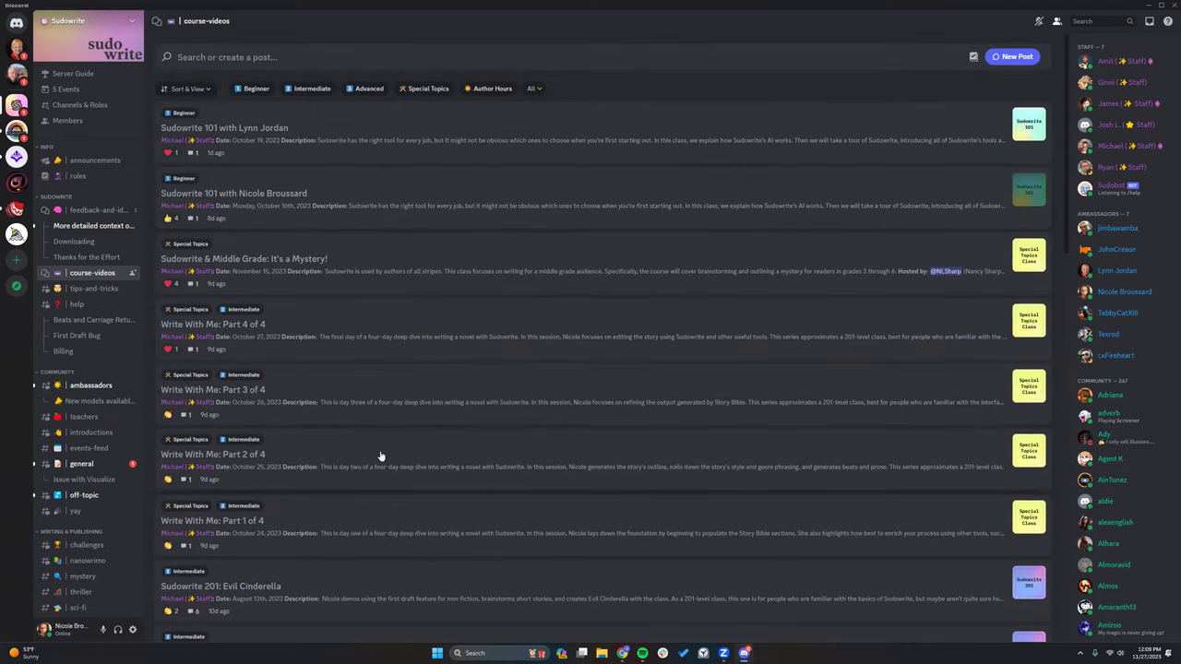
scroll(381, 455, "down", 3)
scroll(381, 455, "down", 1)
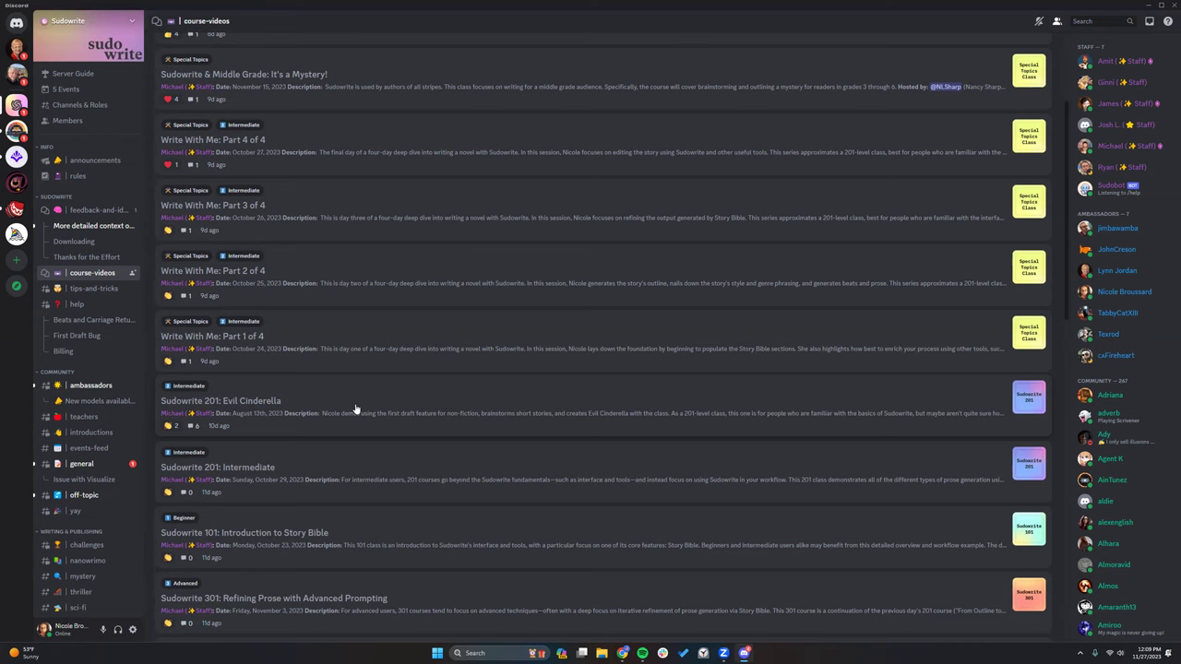
scroll(356, 409, "down", 3)
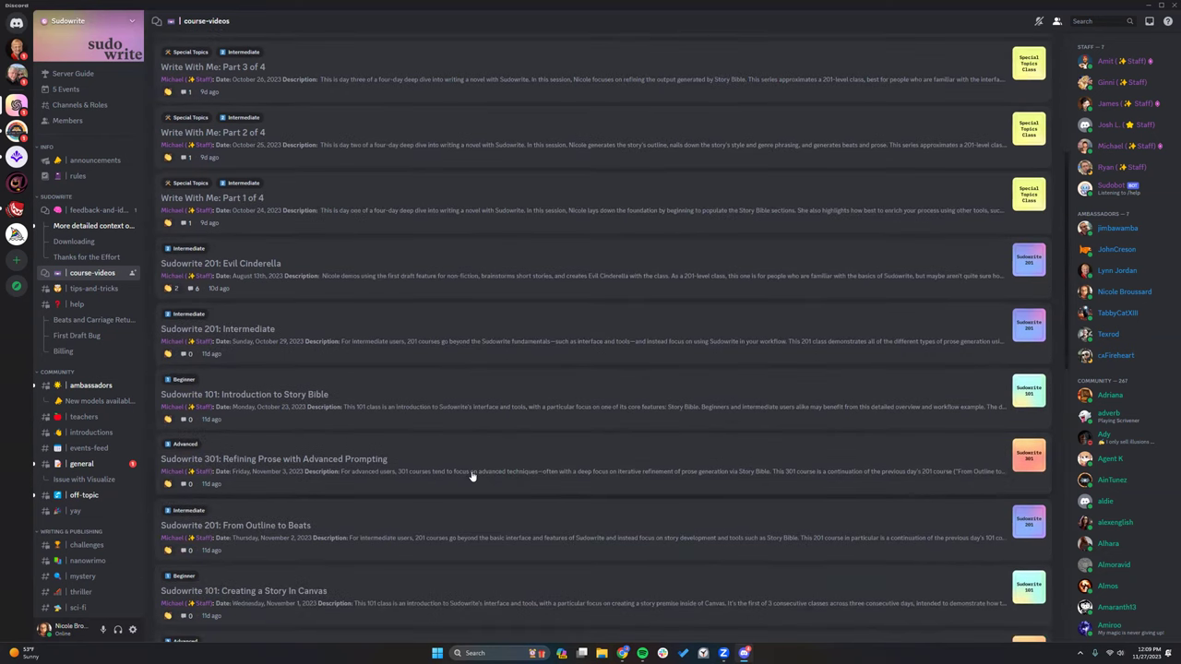
scroll(470, 476, "up", 7)
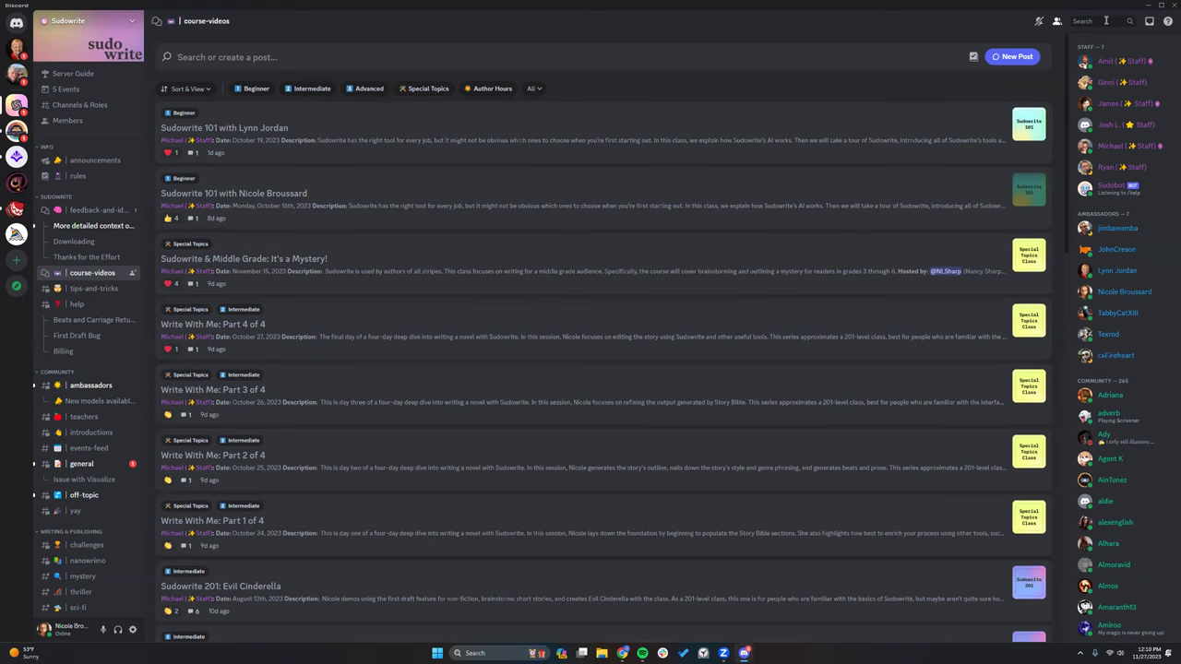
Switch from Discord back to the Sudowrite project in the browser, enable Story Bible and open its Braindump section
left_click(1148, 4)
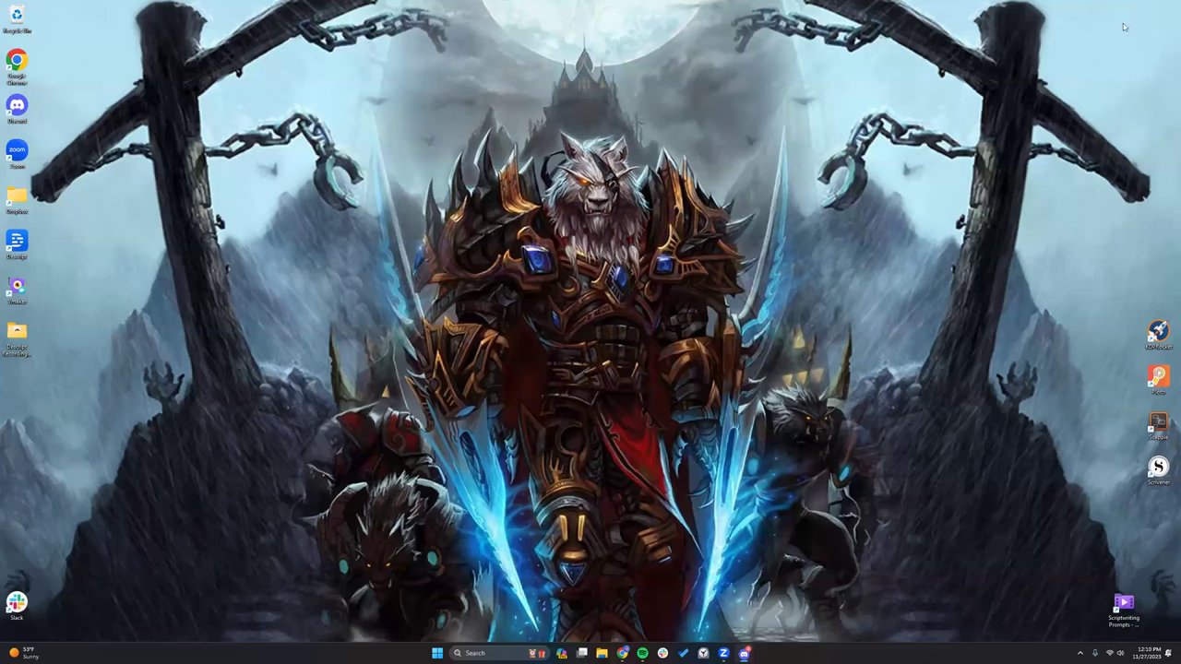
left_click(624, 653)
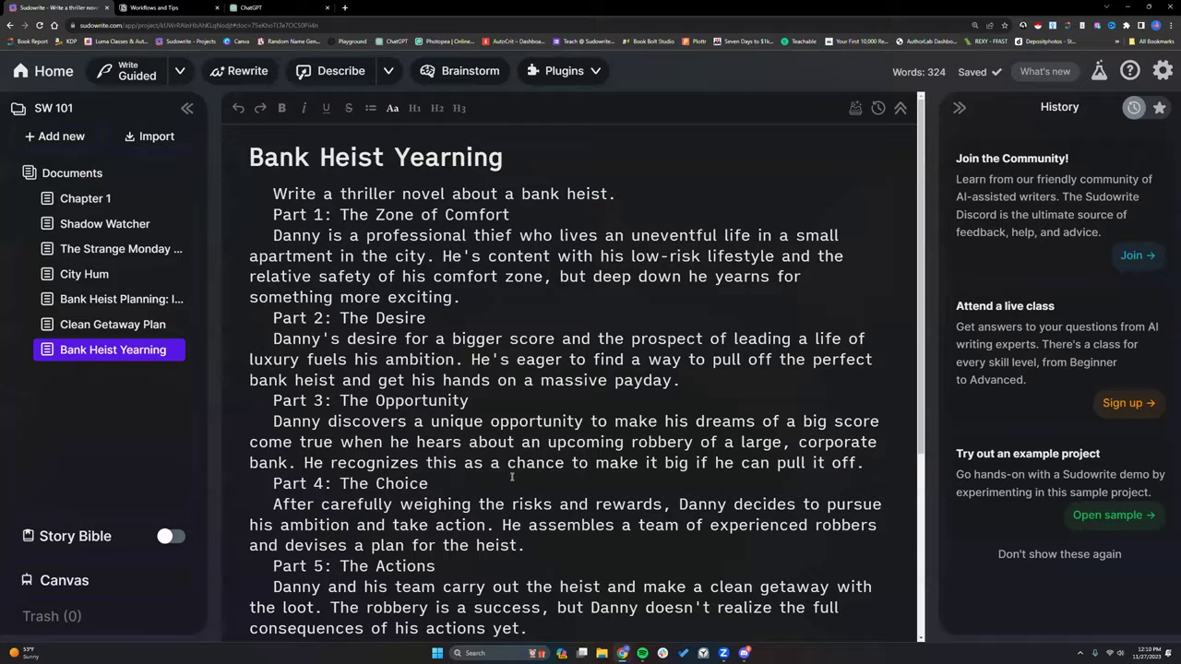
left_click(175, 540)
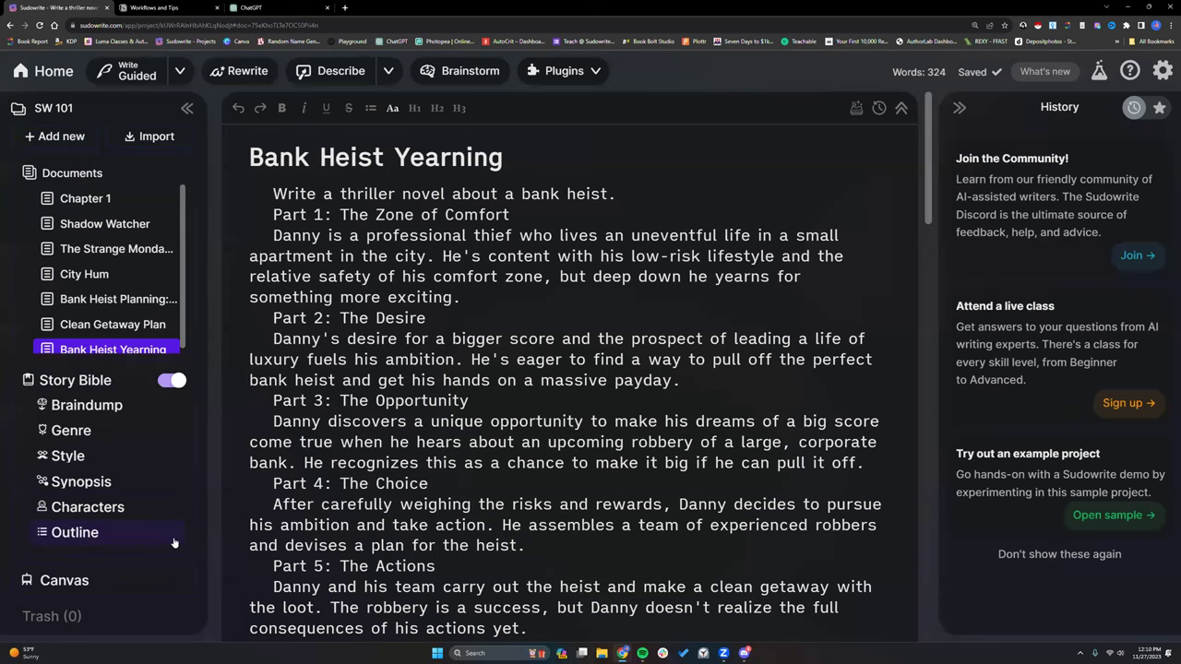
left_click(90, 406)
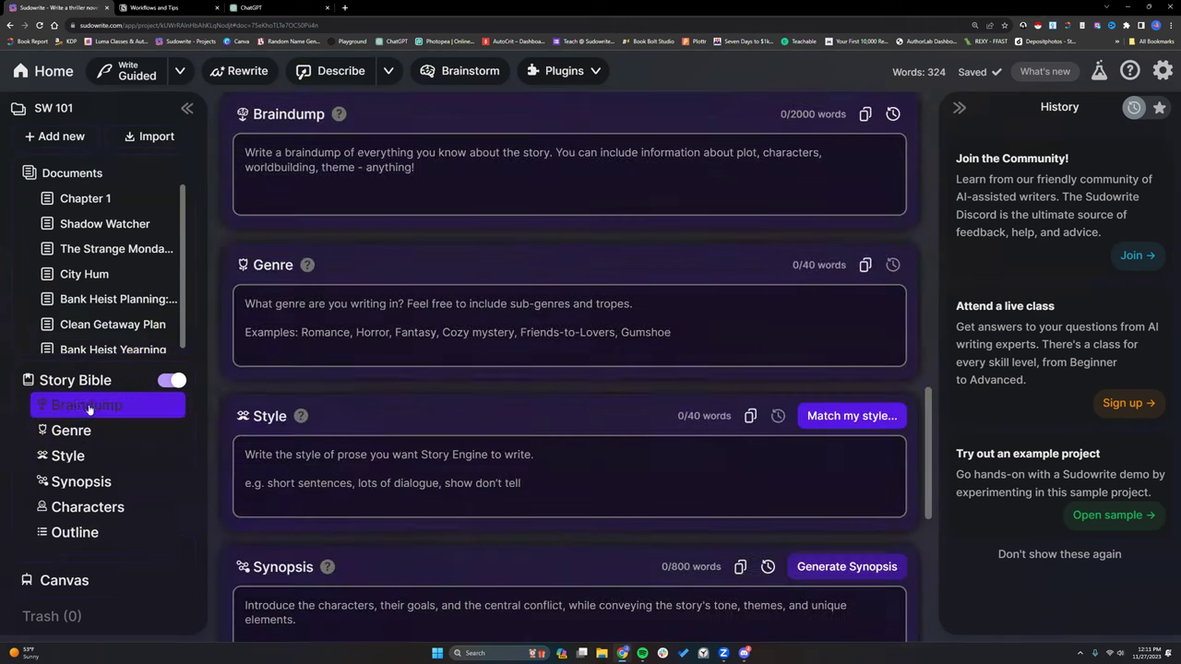
Look over the Story Bible sections from Braindump to Outline, and turn Story Bible off
left_click(273, 152)
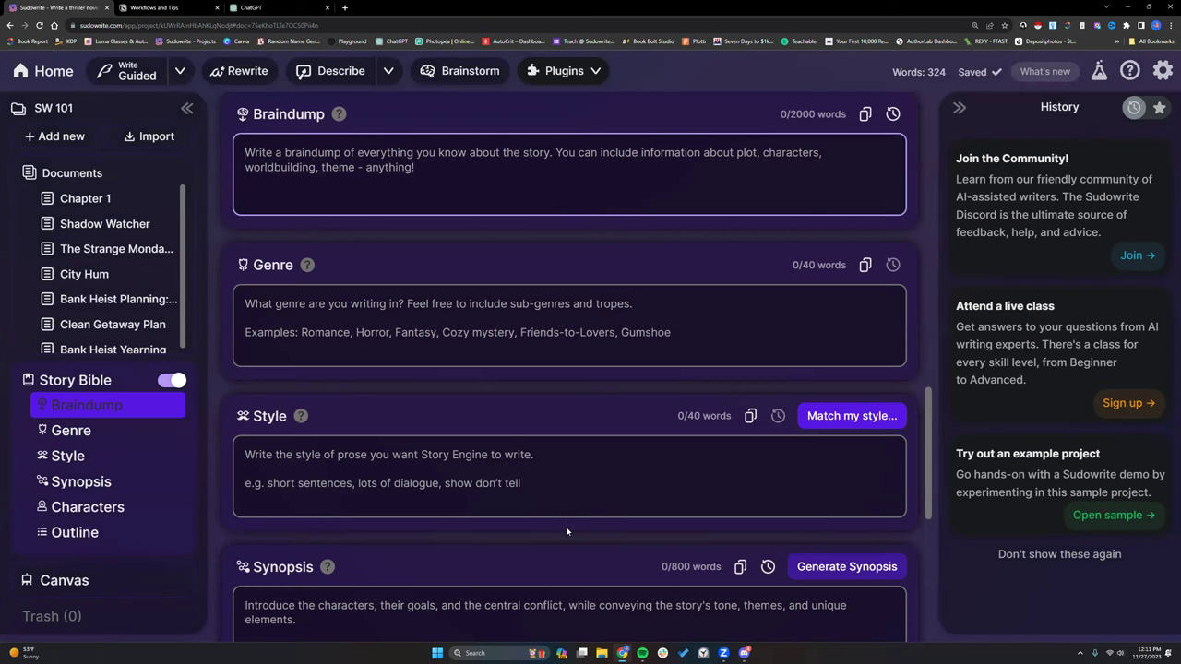
scroll(567, 533, "down", 1)
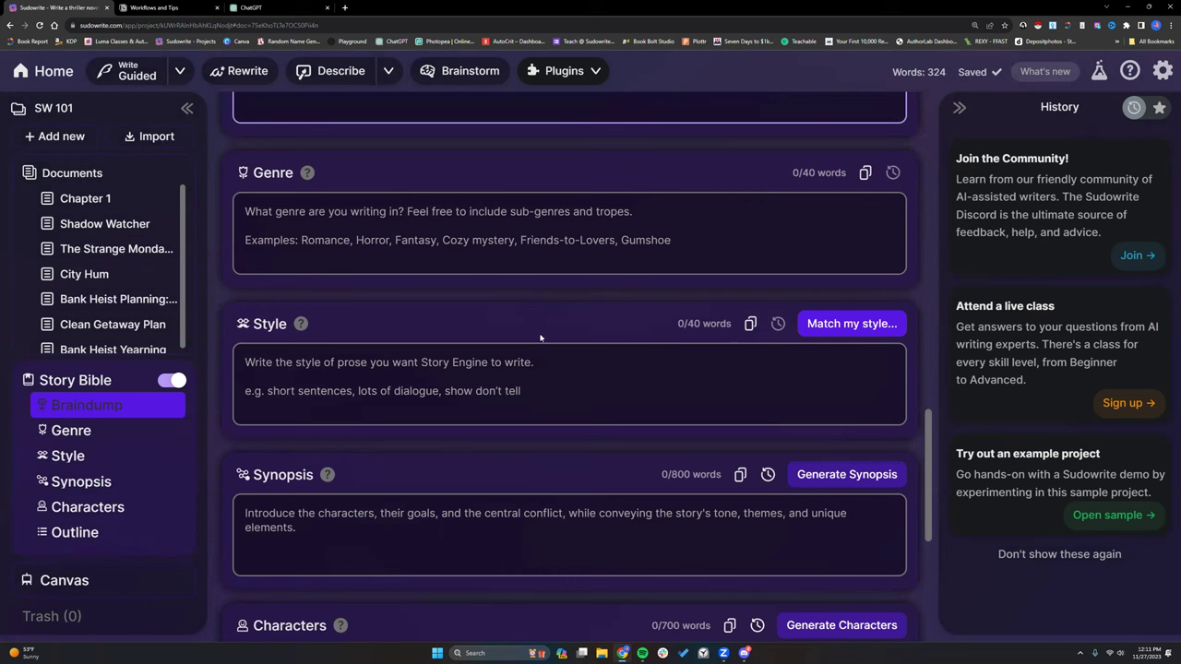
scroll(536, 304, "down", 2)
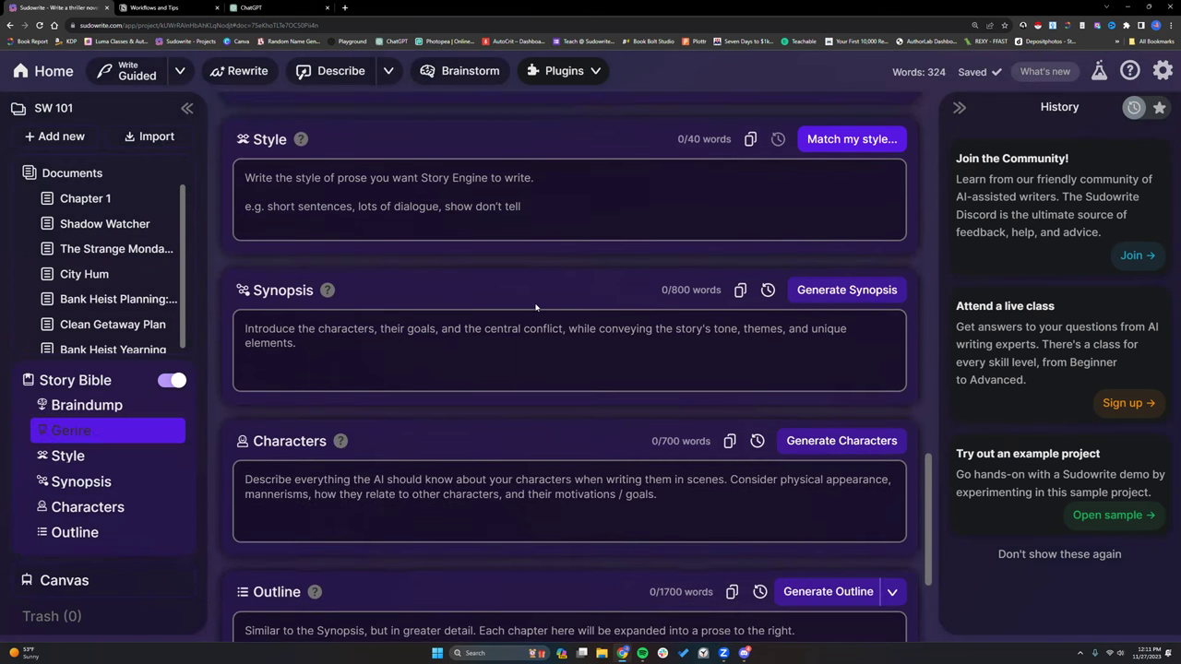
scroll(536, 307, "up", 4)
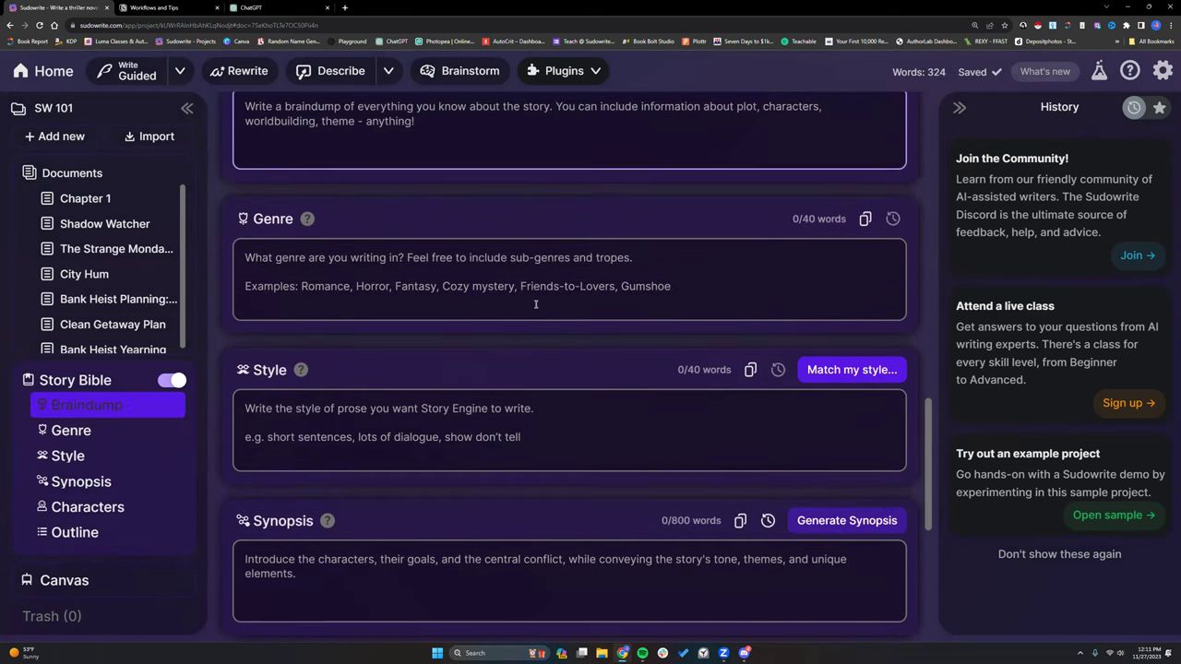
scroll(535, 305, "up", 2)
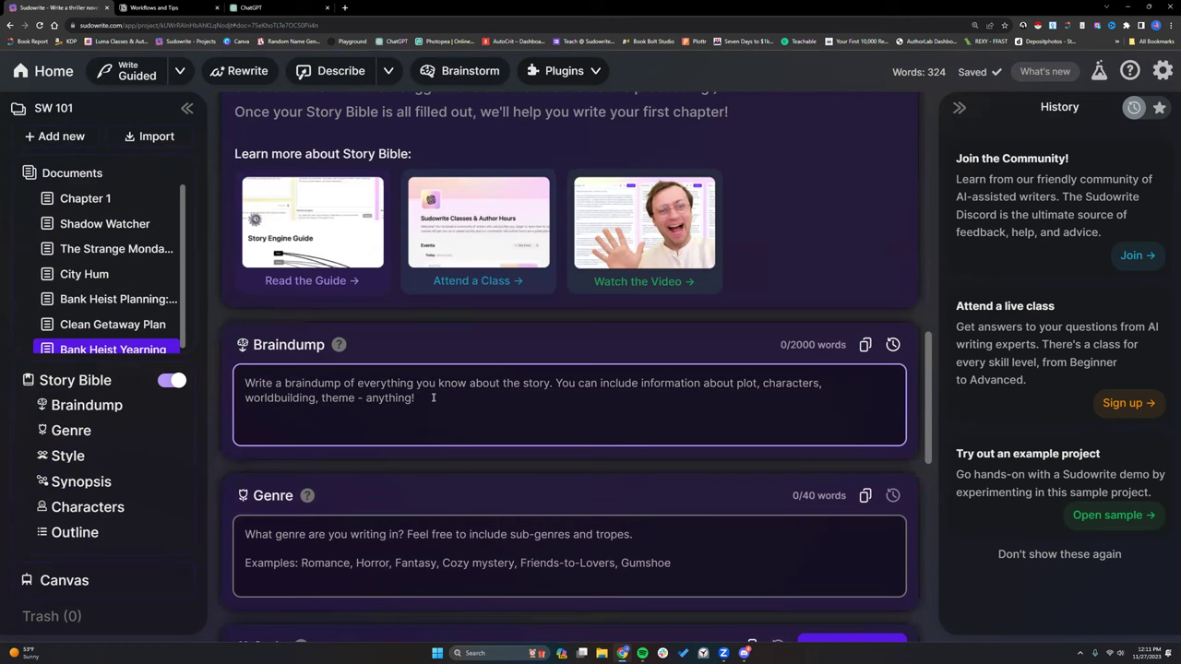
left_click(169, 381)
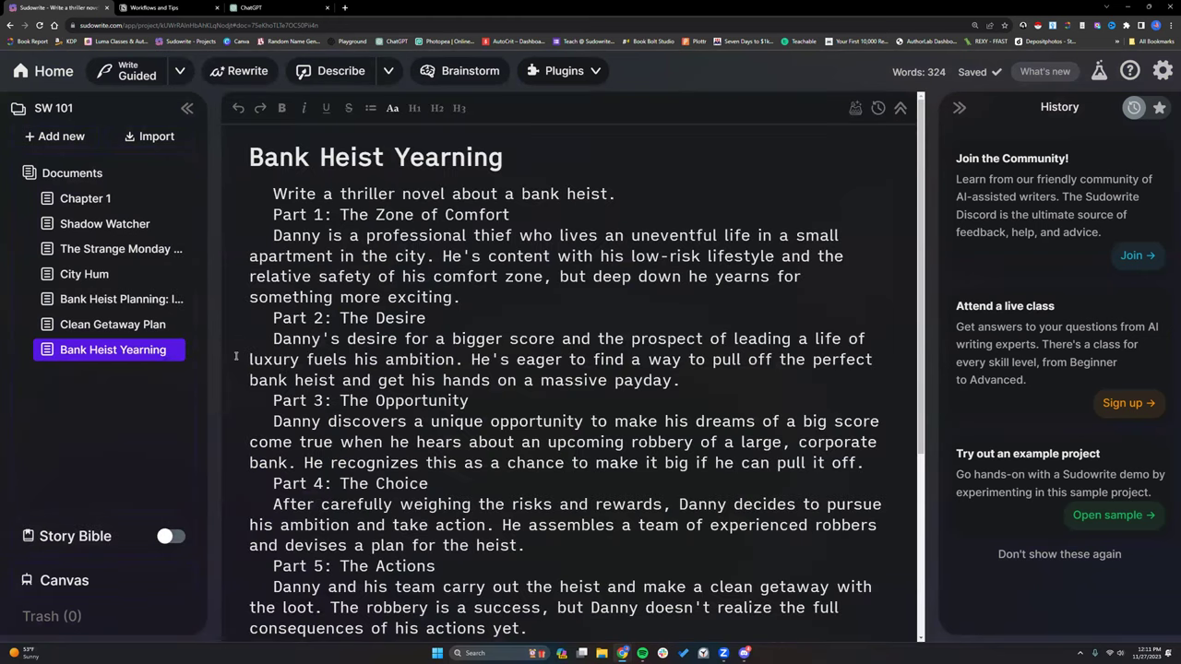
Highlight the first letter of the document's opening line to view the tools offered for it, and clear the highlight
left_click(283, 195)
double_click(274, 193)
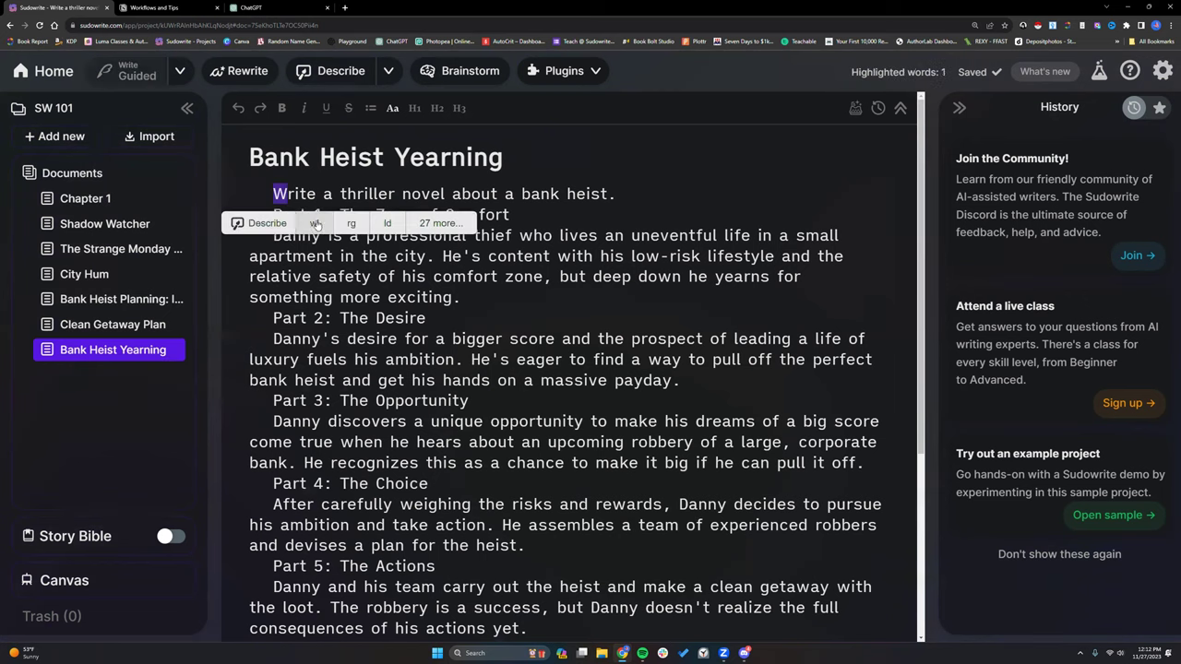
left_click(459, 304)
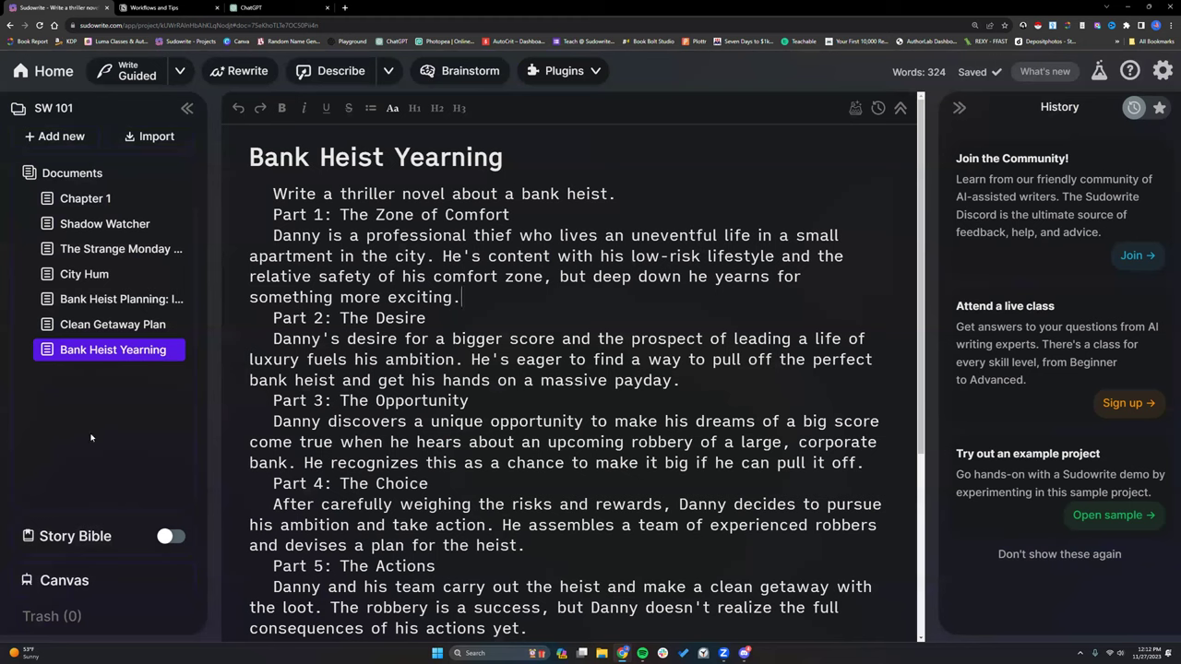
Check the Key Details in the Write settings, close them, and read through the Bank Heist Yearning outline
left_click(180, 72)
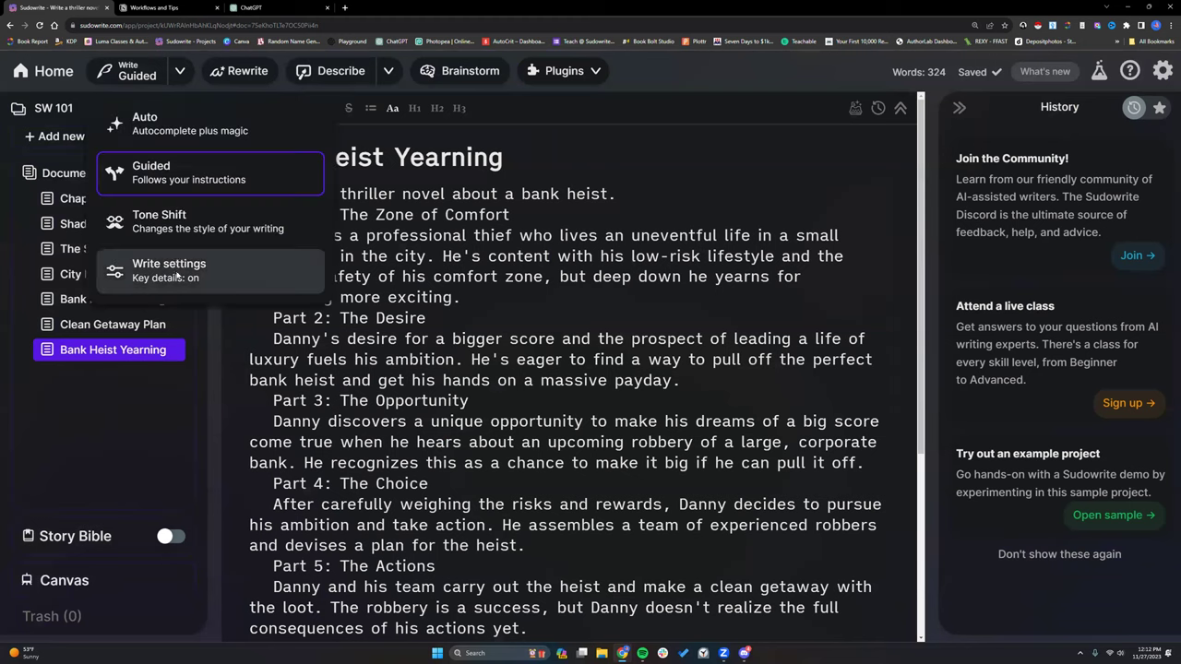
left_click(175, 269)
left_click(181, 367)
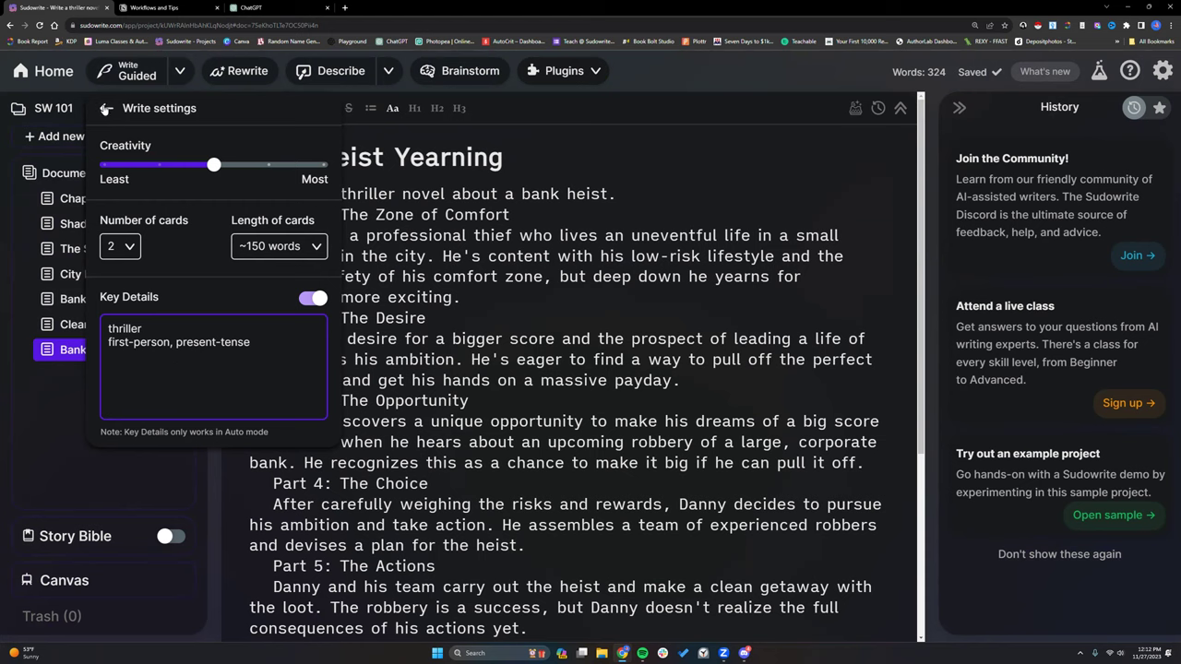
left_click(106, 109)
left_click(484, 298)
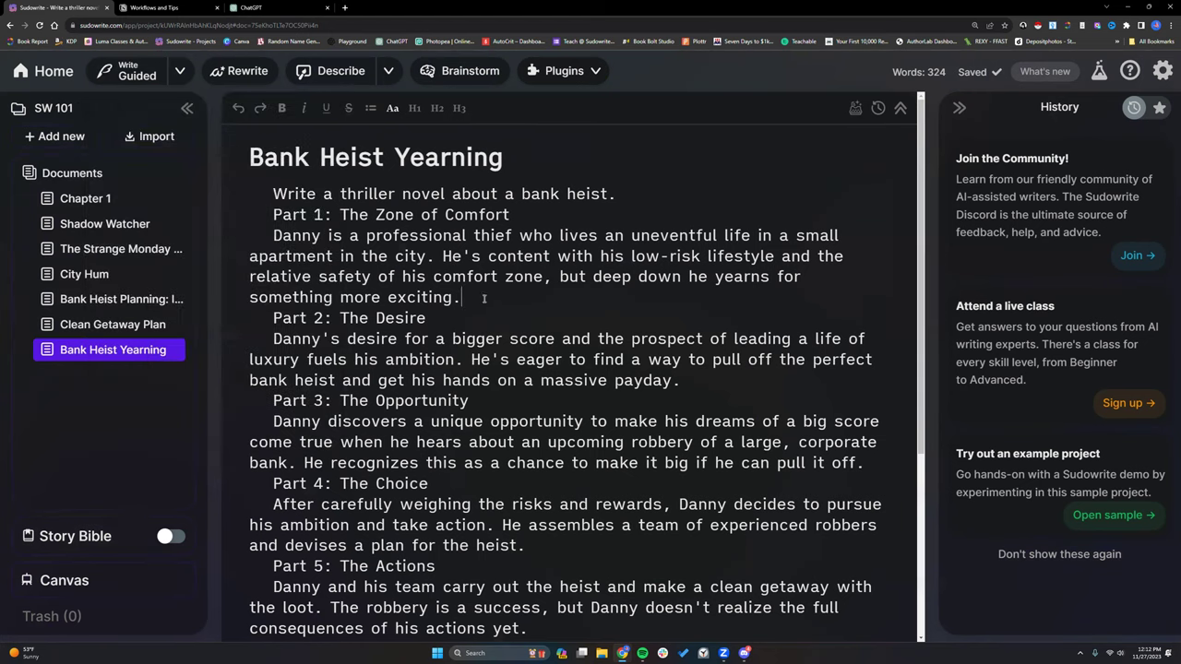
scroll(651, 613, "down", 2)
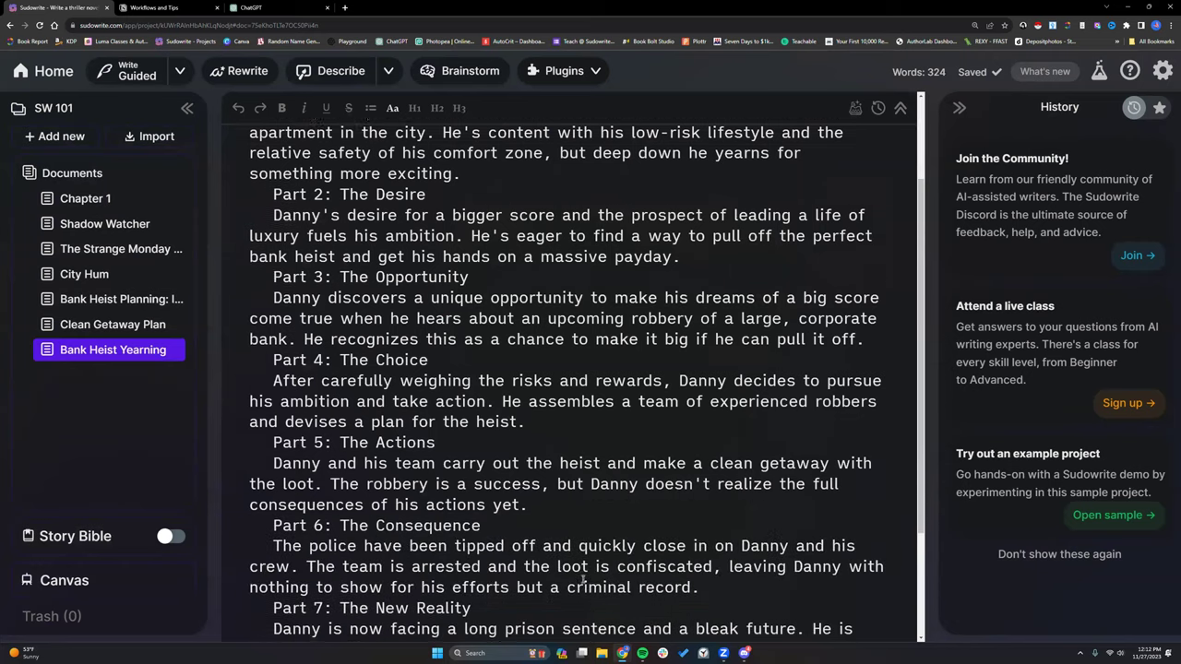
scroll(583, 580, "down", 2)
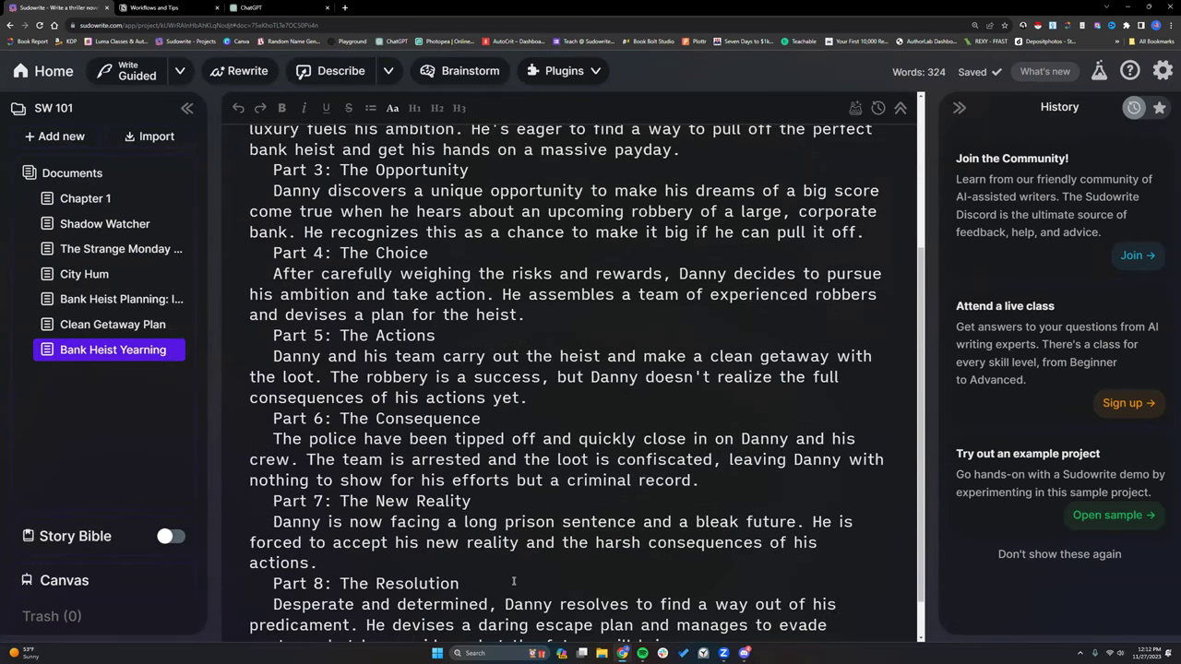
scroll(514, 581, "up", 4)
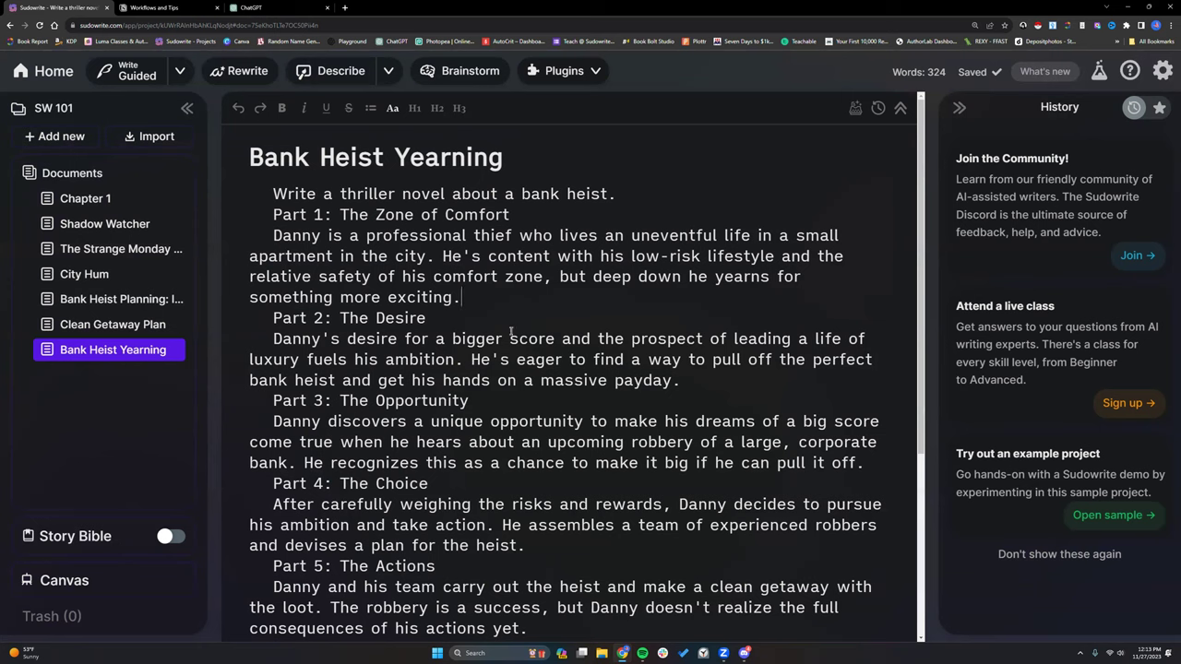
Open the bookmarked Luma page of Sudowrite classes in a new tab and look over the upcoming events
left_click(345, 8)
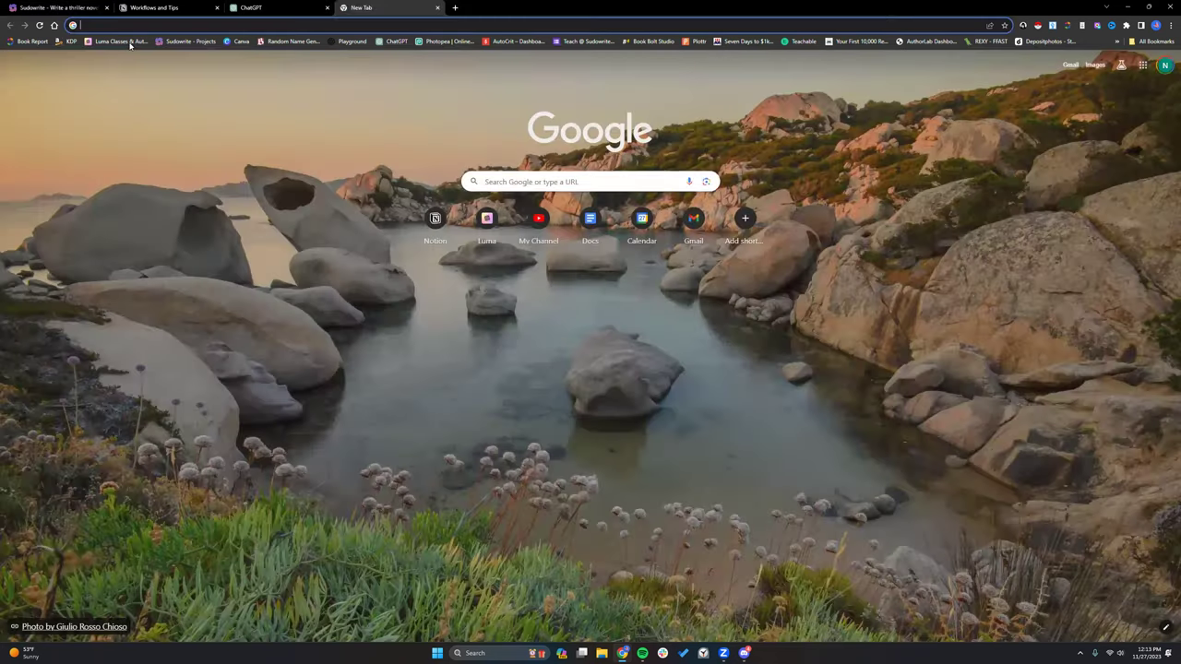
left_click(124, 42)
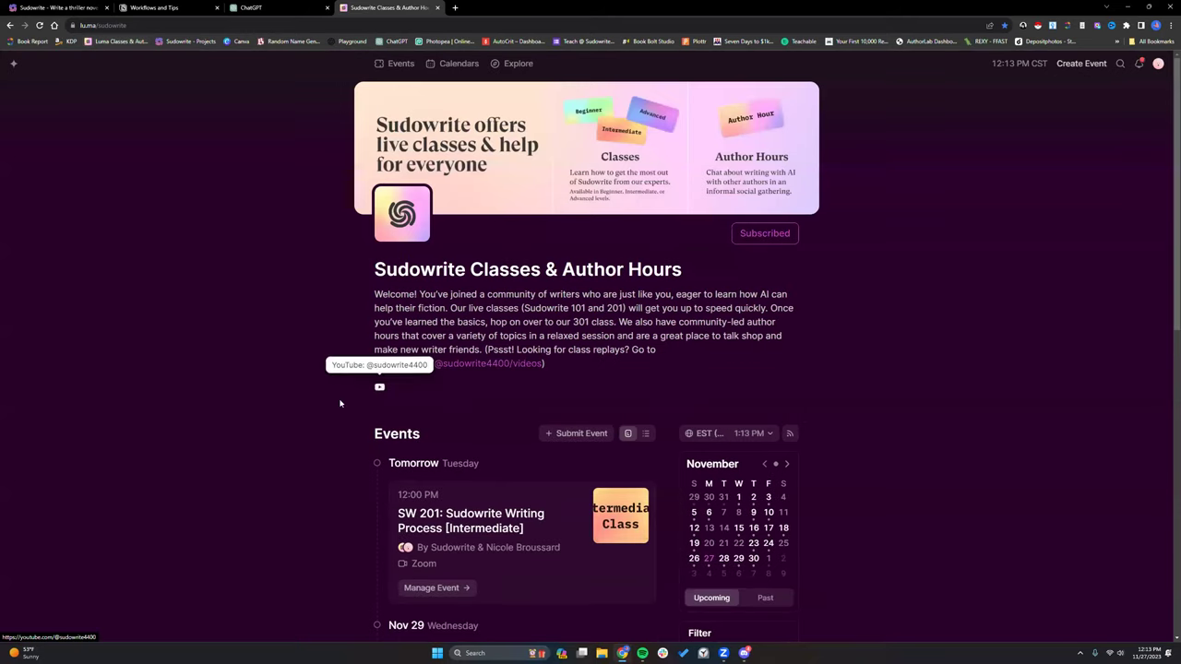
scroll(339, 404, "down", 3)
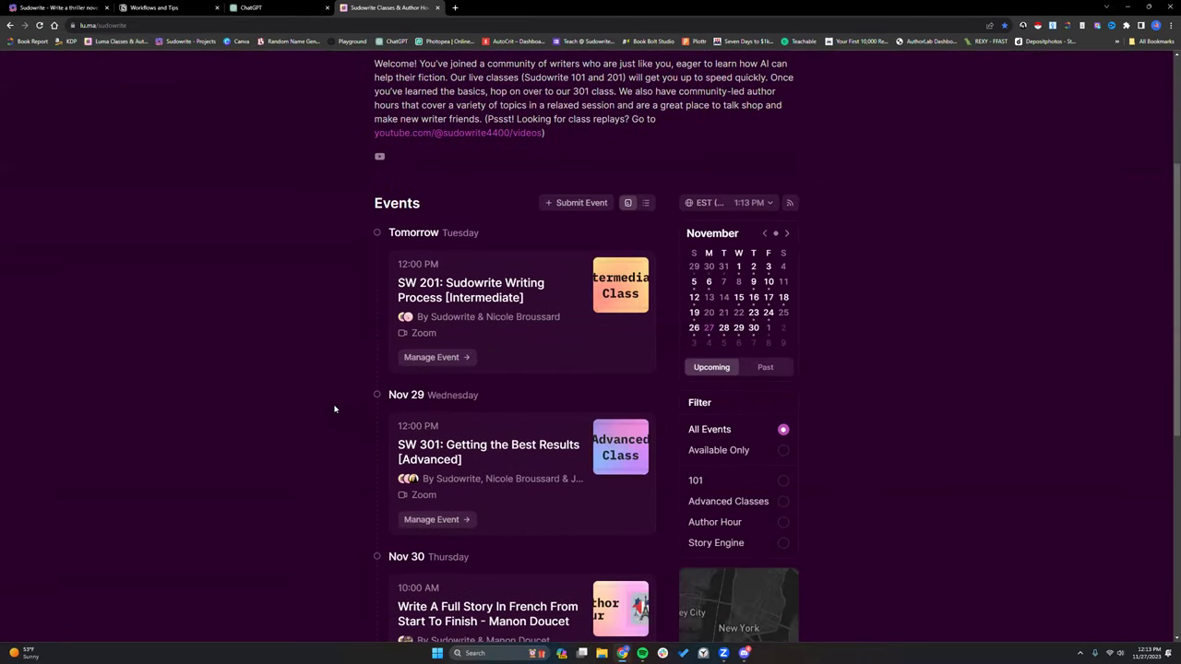
scroll(334, 409, "up", 3)
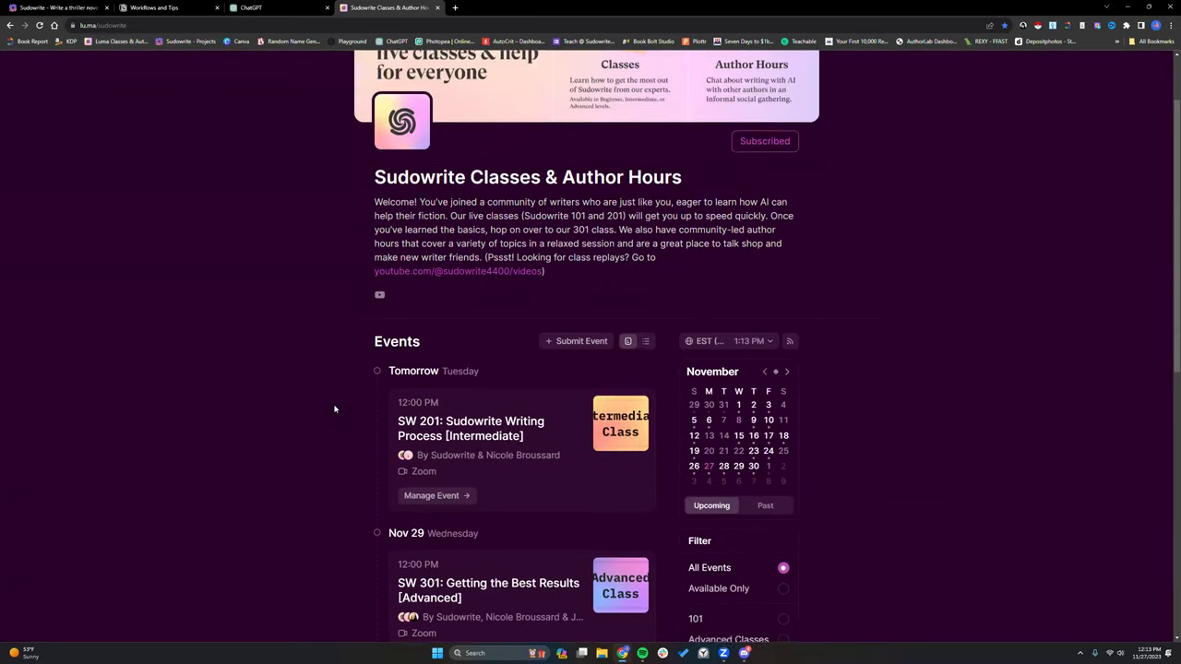
View Google Calendar in a new tab, close the calendar and Luma tabs, and return to the Sudowrite project
left_click(456, 8)
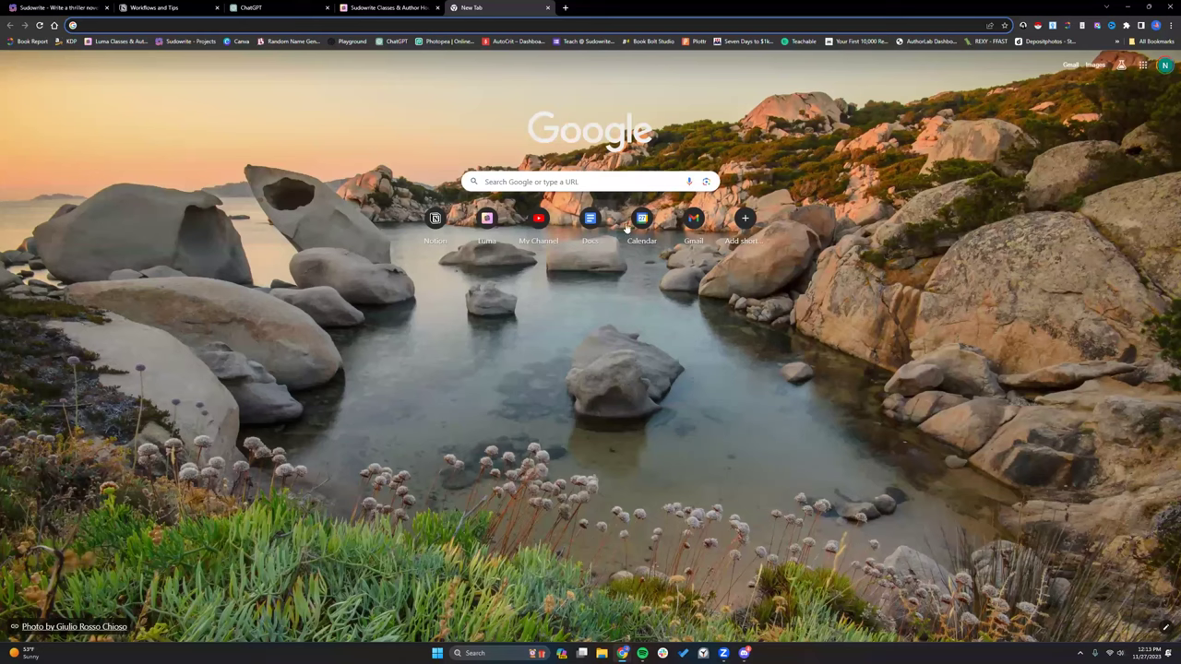
left_click(641, 221)
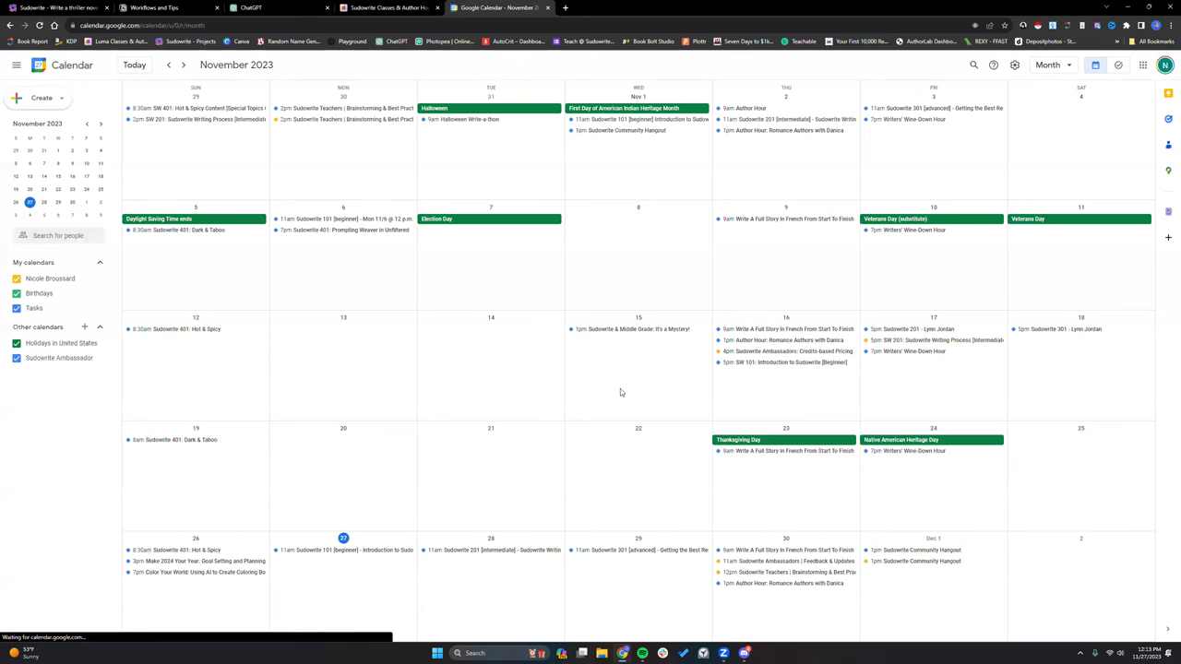
left_click(548, 8)
left_click(437, 7)
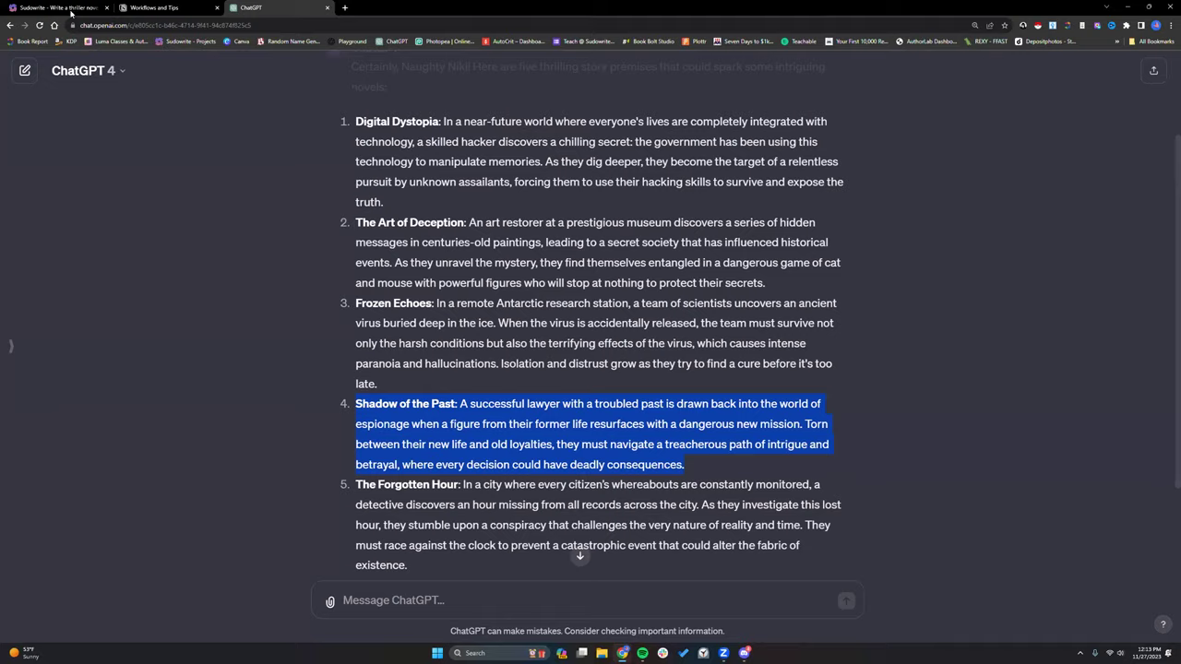
left_click(55, 7)
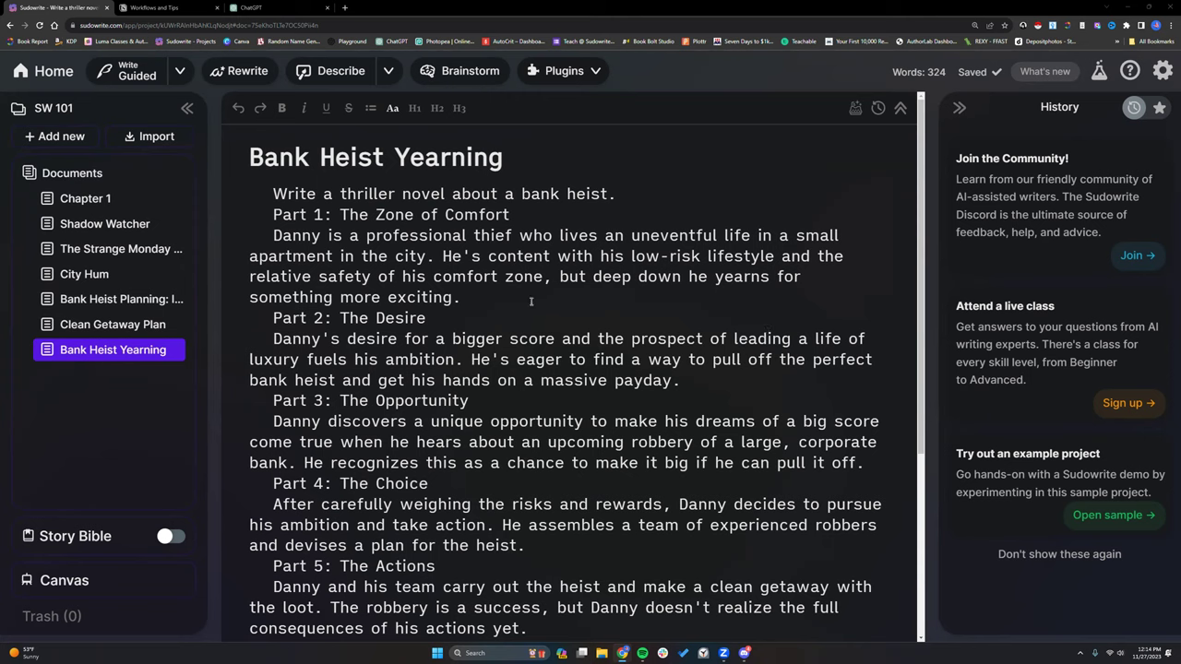
Read through the eight-part outline, highlight the paragraph under Part 1: The Zone of Comfort, and clear the highlight
scroll(401, 247, "down", 2)
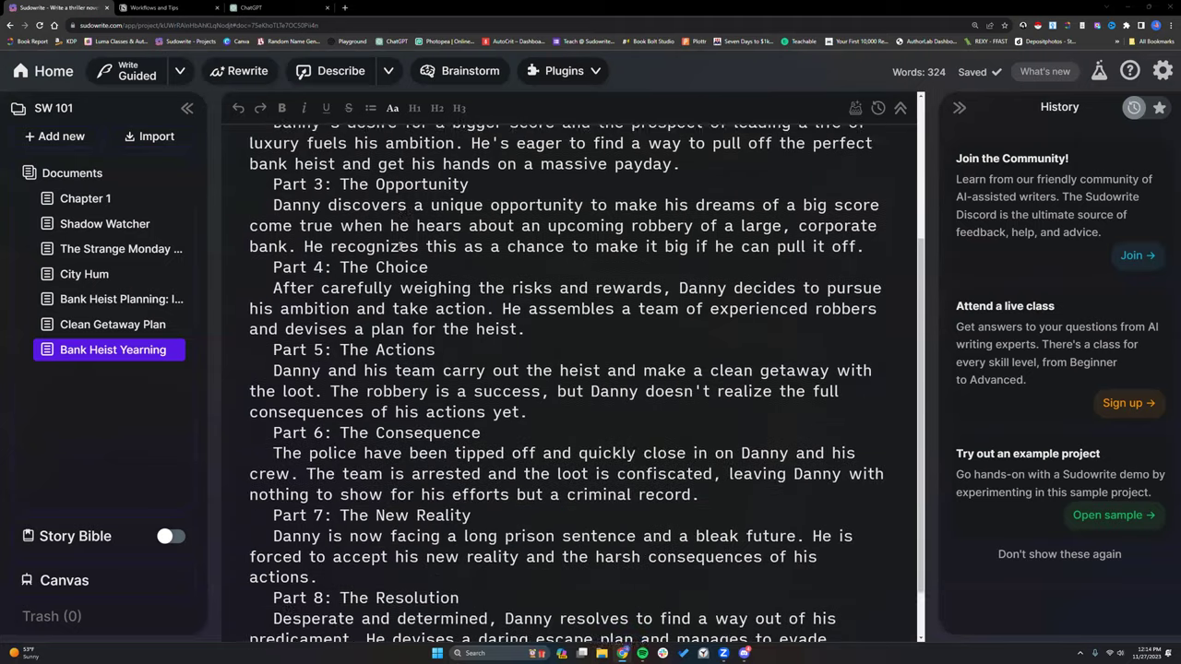
scroll(401, 246, "down", 1)
scroll(398, 247, "up", 3)
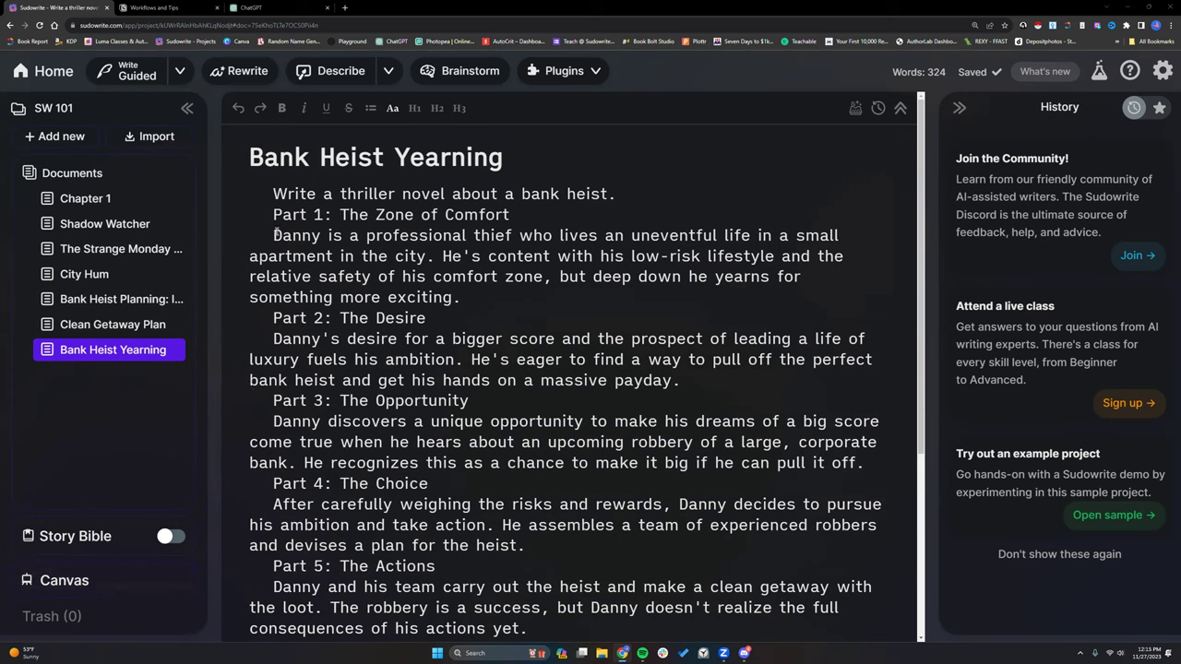
left_click_drag(272, 235, 461, 301)
left_click(498, 302)
left_click_drag(274, 237, 472, 289)
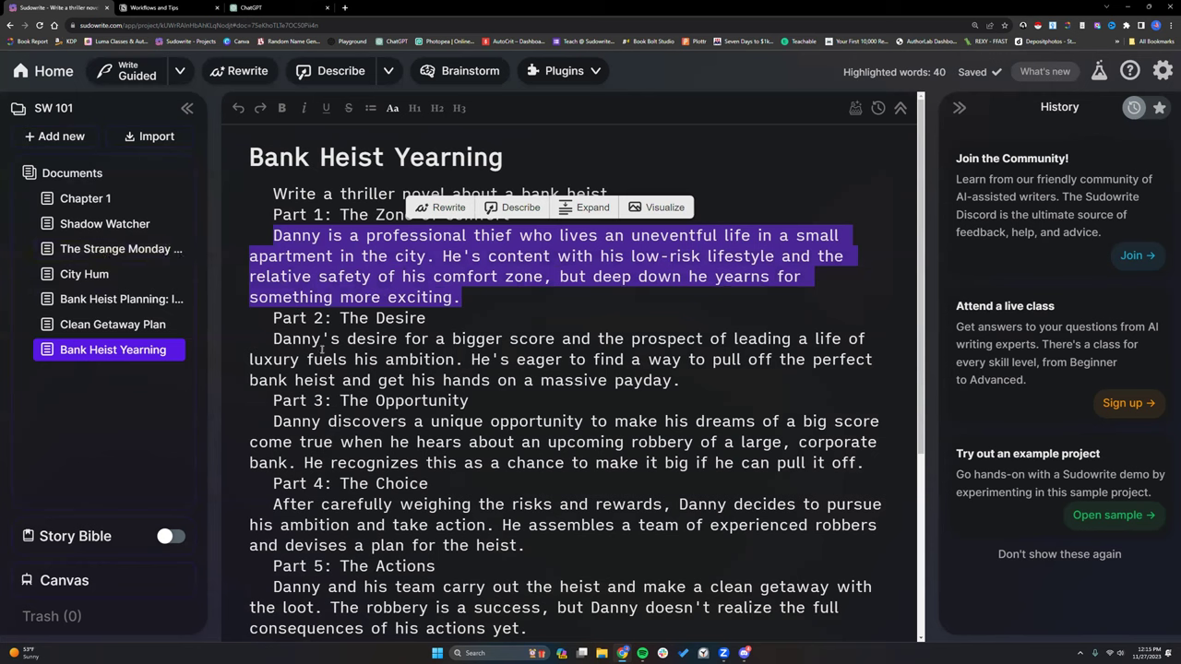
left_click(470, 297)
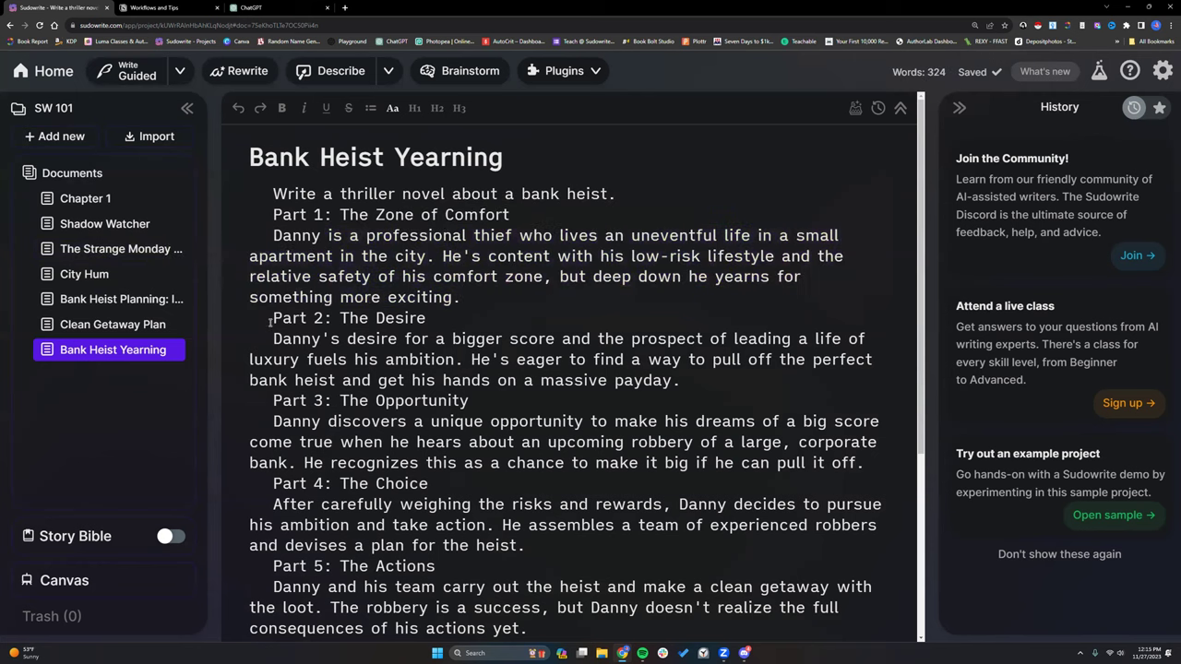
Highlight the Part 8: The Resolution heading, clear it, and return the cursor to the start of the Part 1 paragraph
scroll(397, 416, "down", 3)
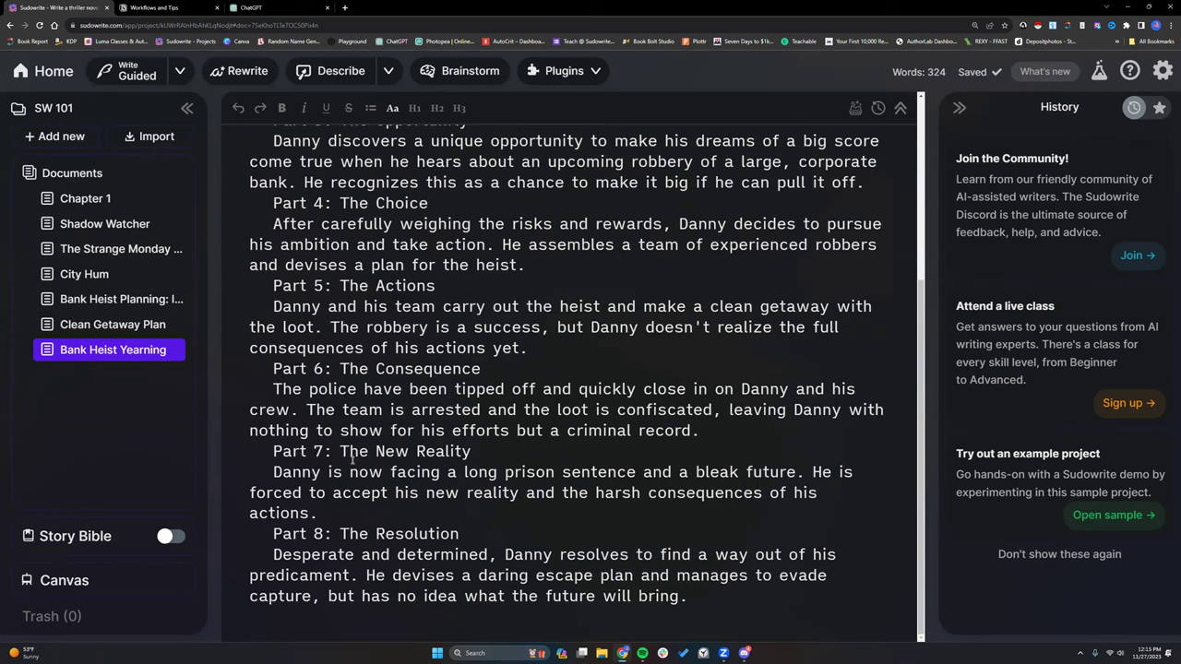
left_click_drag(273, 534, 499, 535)
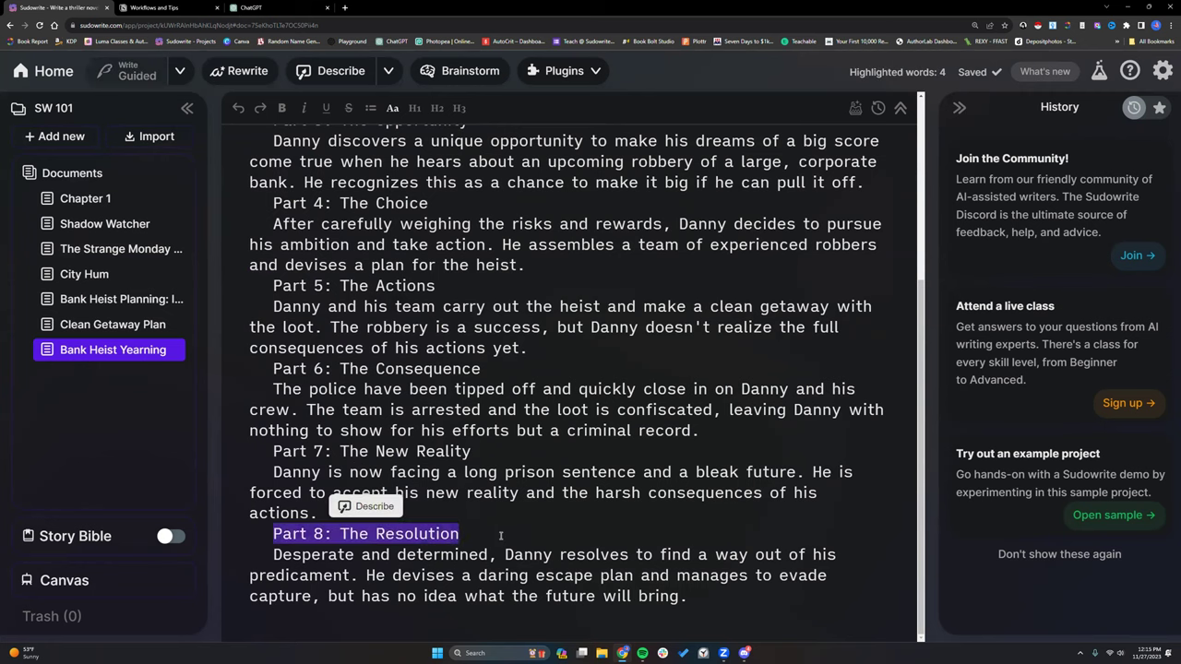
left_click(286, 554)
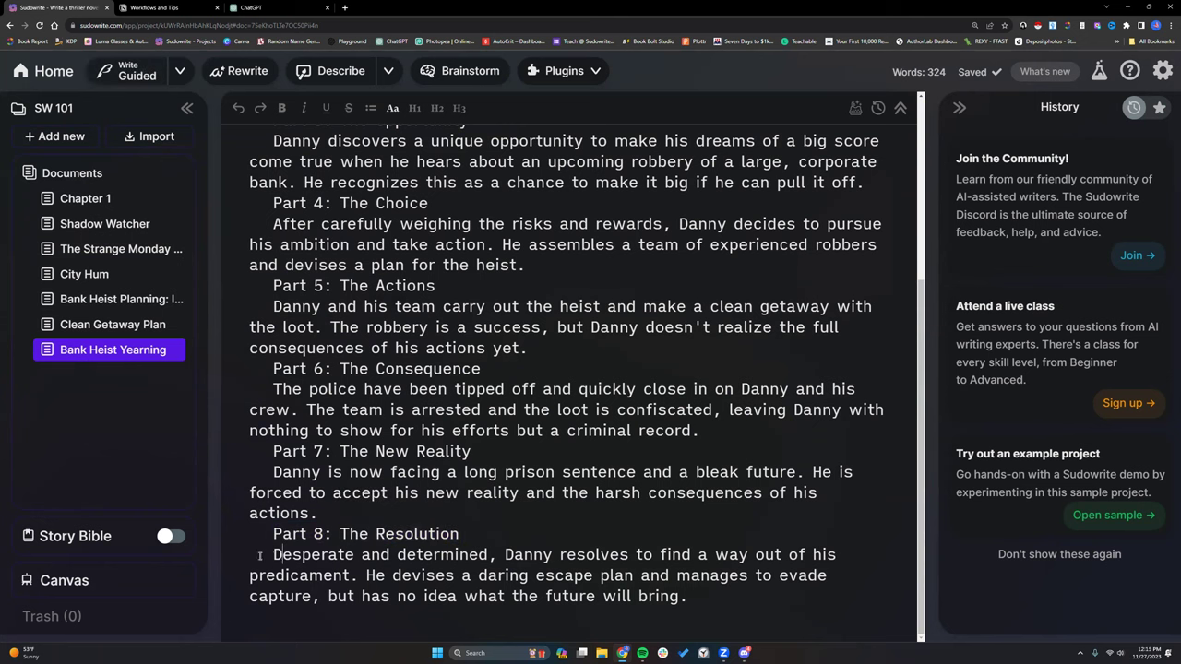
scroll(292, 528, "up", 3)
scroll(300, 352, "up", 1)
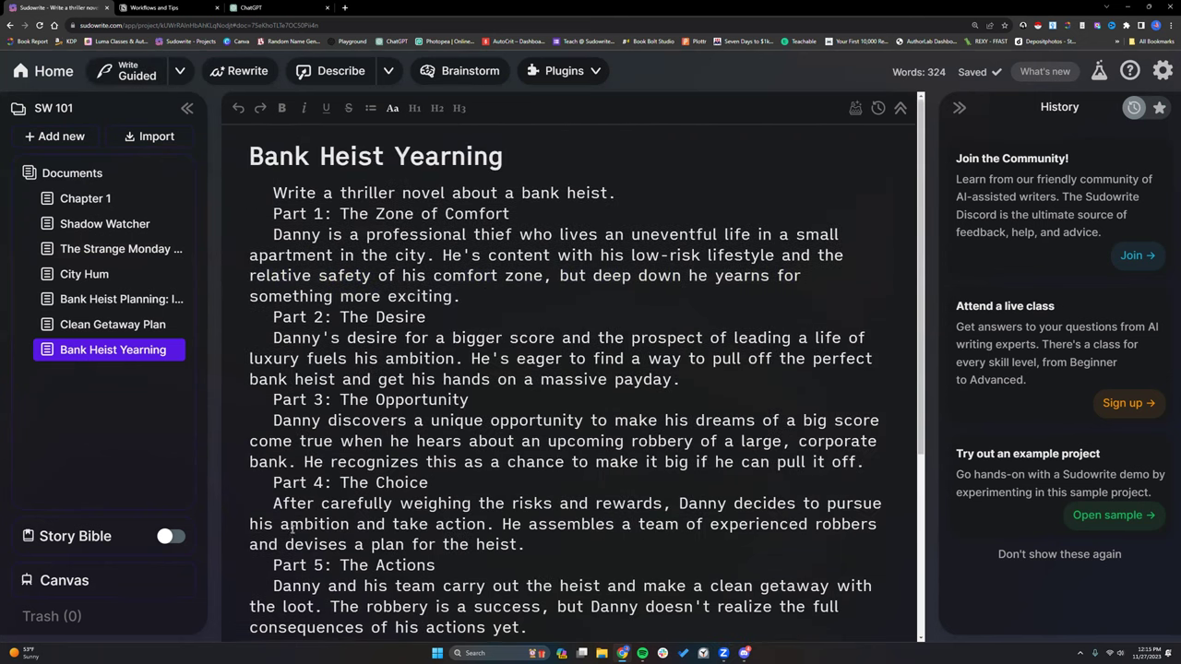
left_click(273, 234)
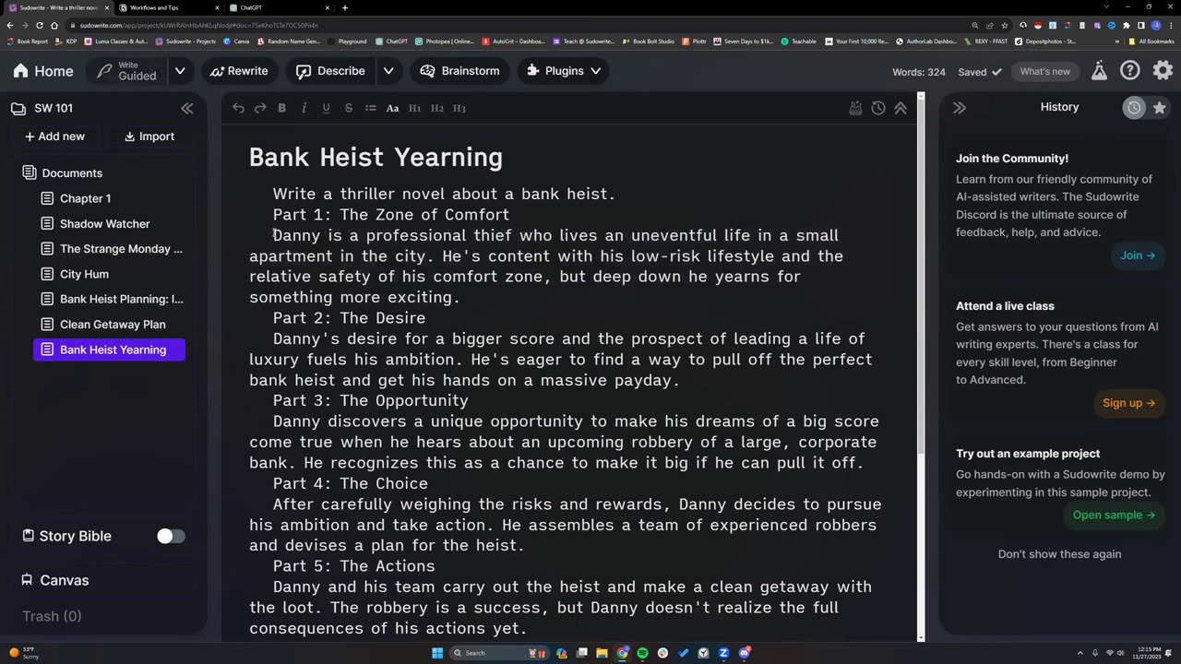
Delete the Part 1: The Zone of Comfort and Part 2: The Desire headings from the Bank Heist Yearning outline
left_click_drag(273, 234, 468, 301)
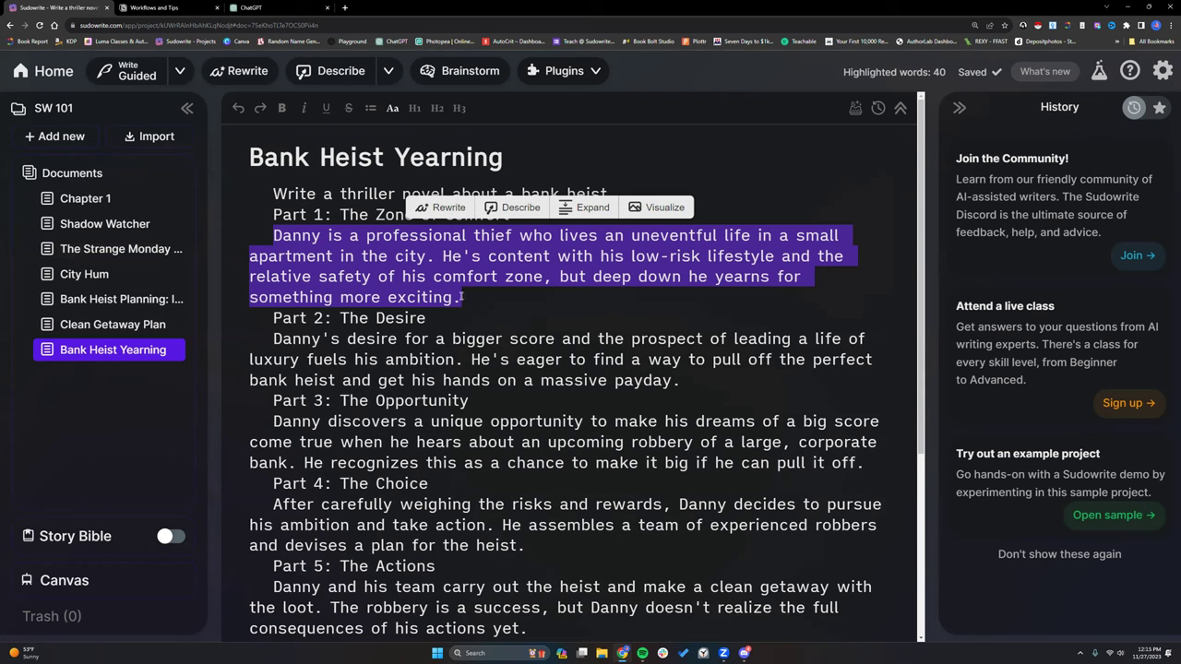
left_click_drag(273, 317, 426, 317)
key("BackSpace")
left_click_drag(272, 214, 509, 214)
key("BackSpace")
left_click(273, 193)
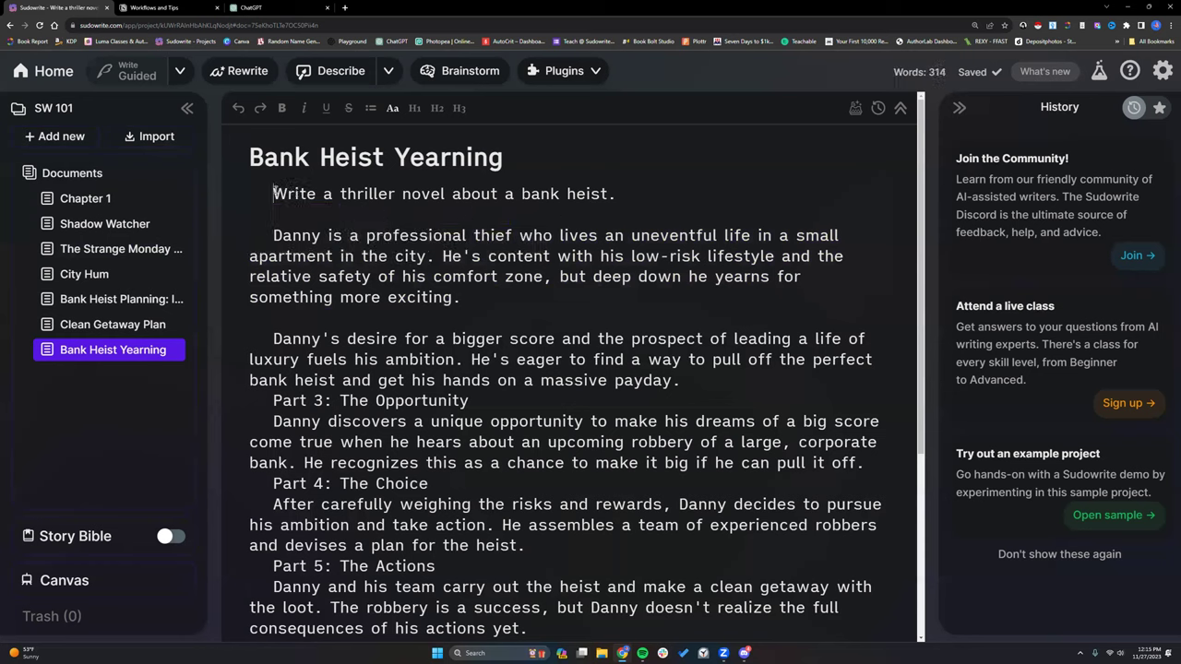
Reword the opening instruction to "Write this thriller novel about a bank heist." and enclose it in square brackets
left_click_drag(340, 194, 330, 197)
triple_click(334, 194)
left_click(333, 194)
key("BackSpace")
type("this")
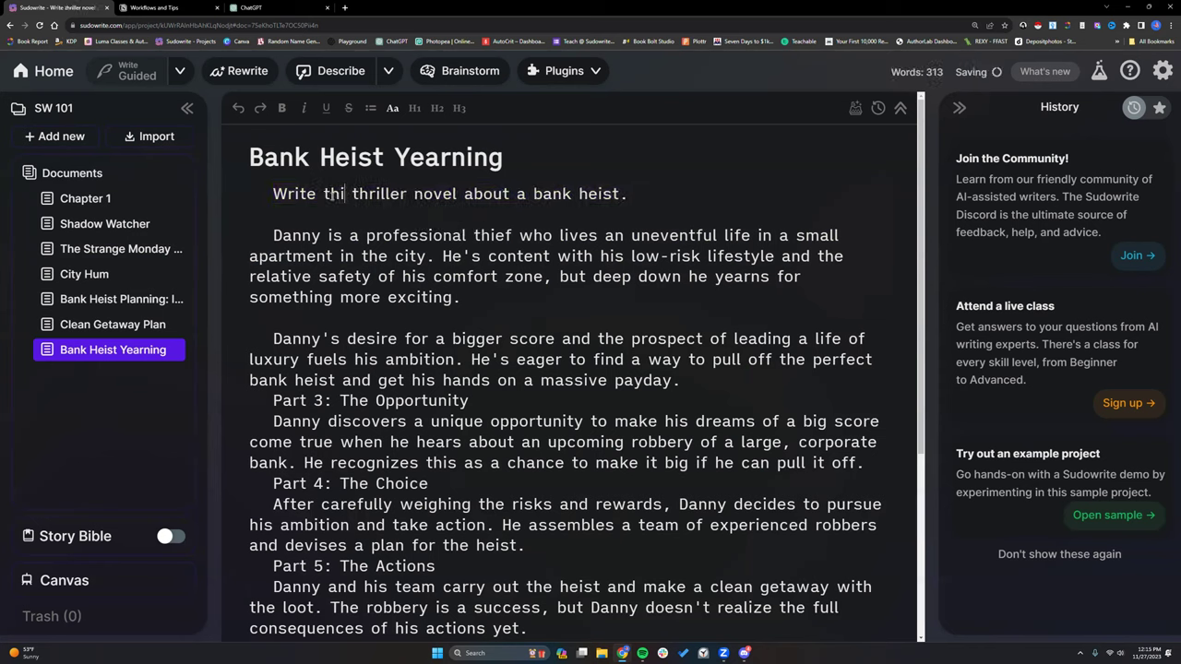
left_click(641, 188)
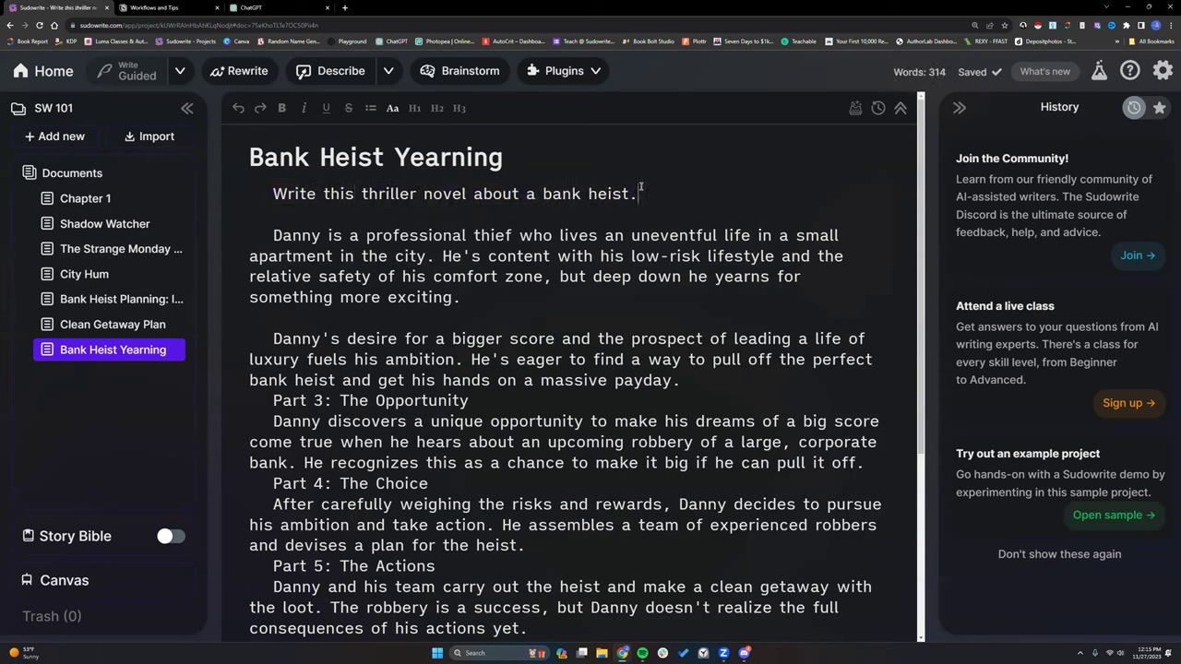
type("]")
left_click(273, 194)
type("[")
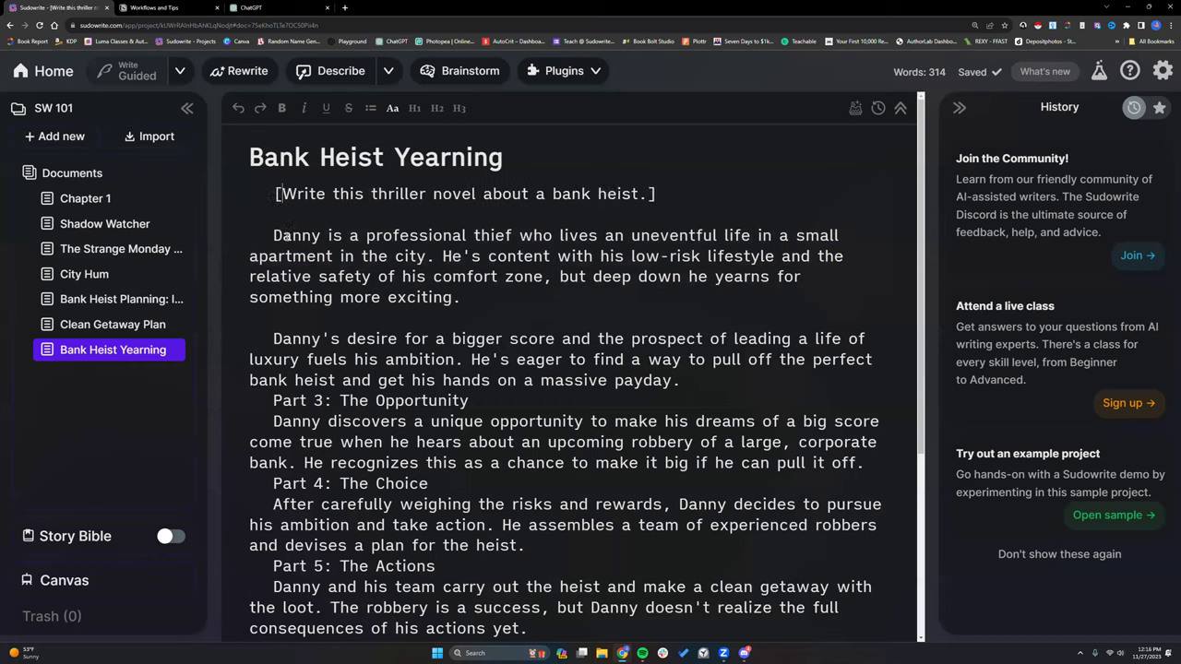
Remove the blank line above the second Danny paragraph and delete the Part 3, Part 4 and Part 5 heading lines
left_click(275, 339)
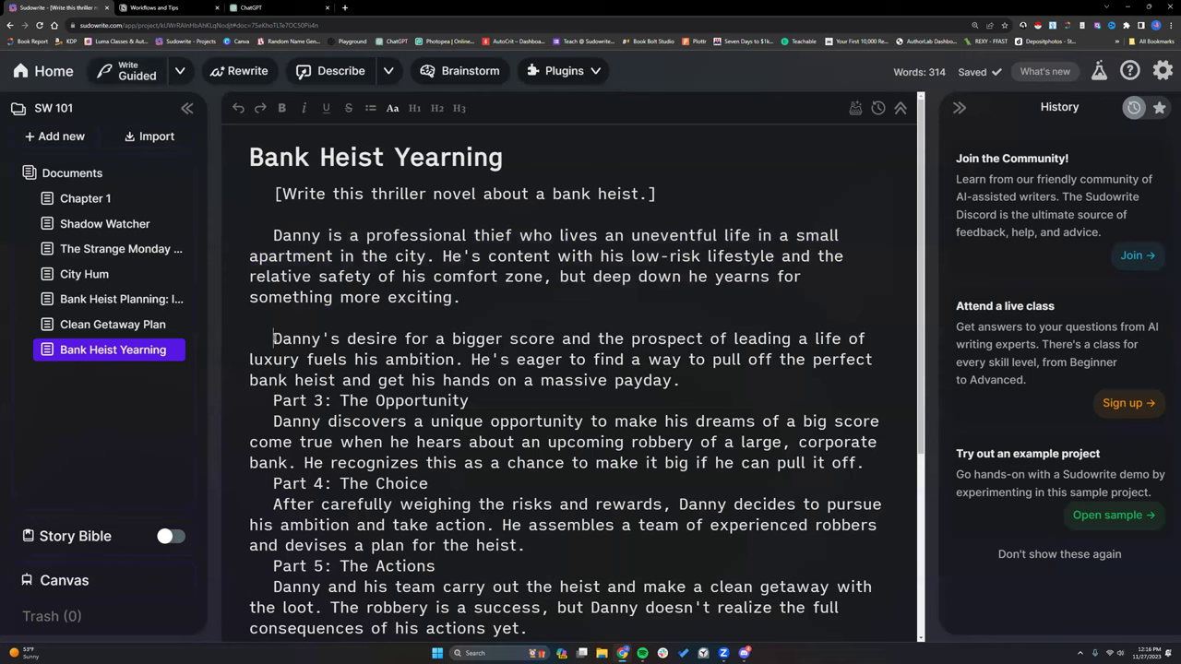
key("BackSpace")
left_click_drag(272, 380, 494, 373)
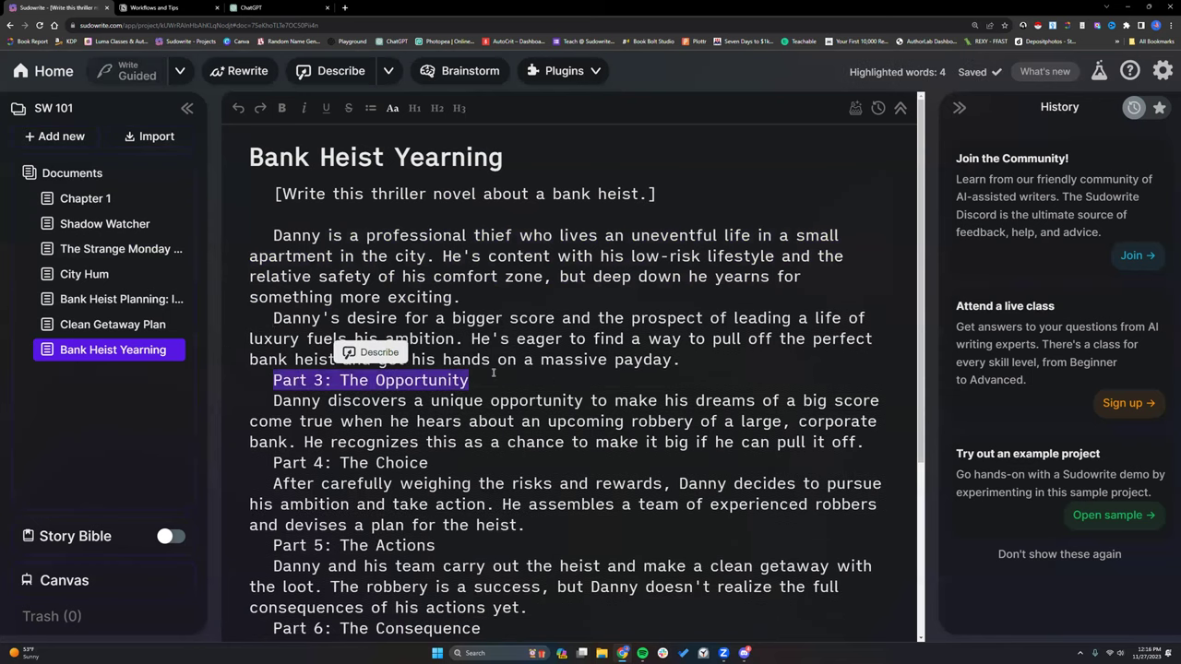
key("BackSpace")
key("BackSpace")
left_click_drag(273, 442, 429, 442)
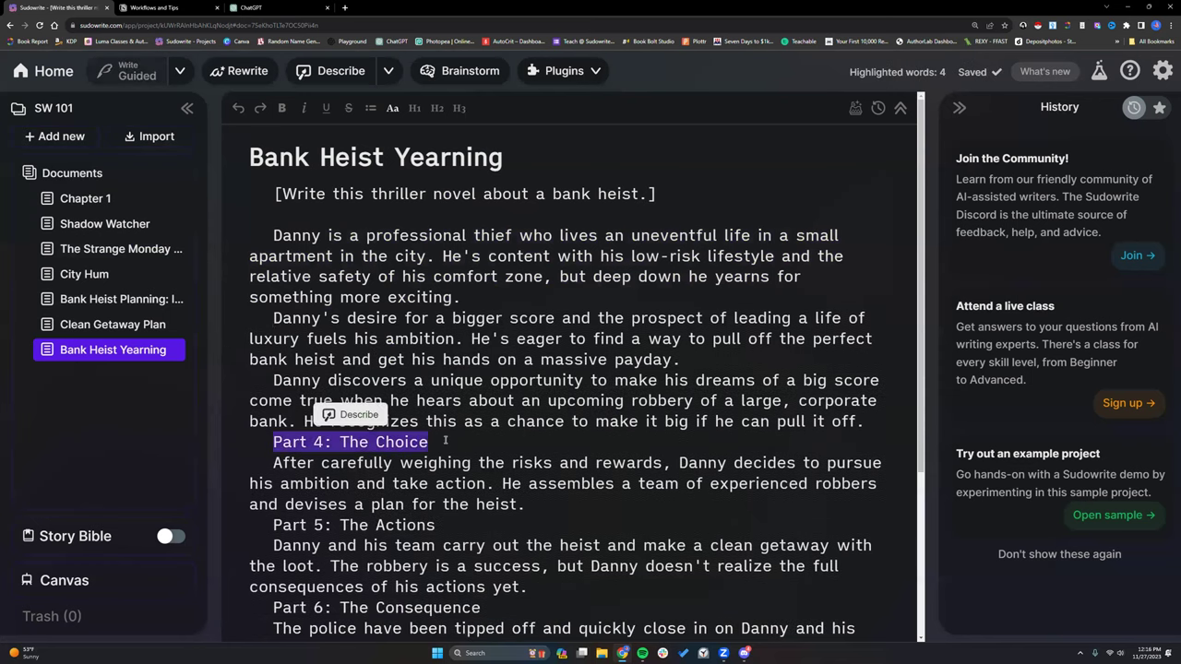
key("BackSpace")
key("BackSpace")
left_click_drag(273, 505, 436, 505)
key("BackSpace")
key("BackSpace")
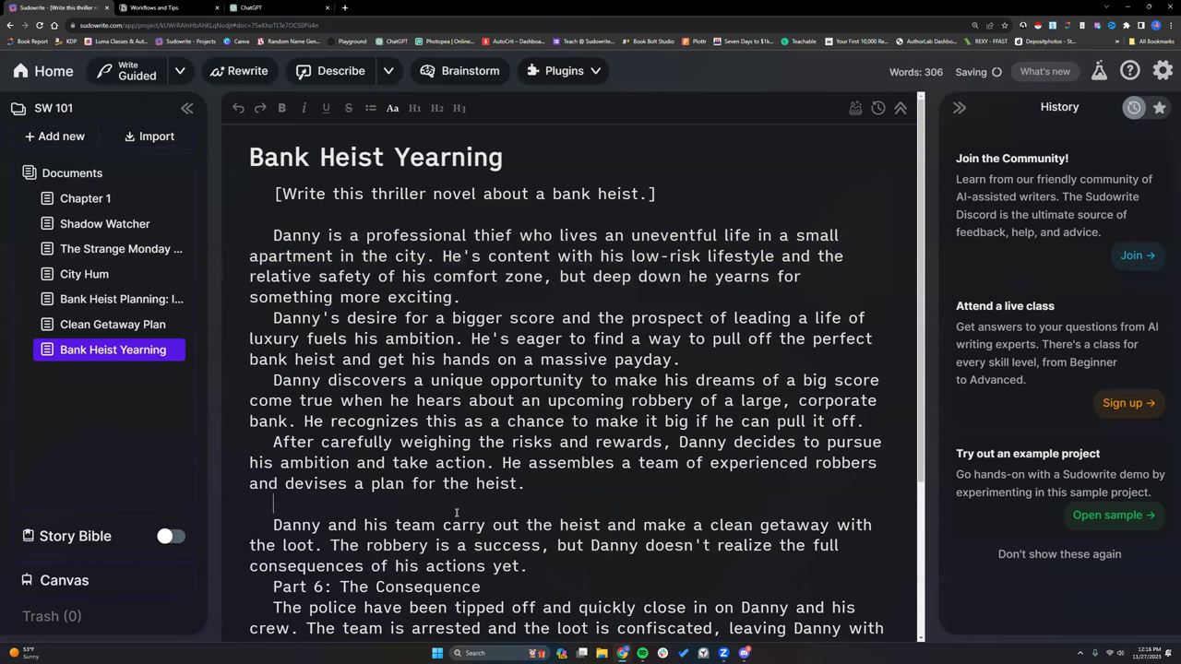
Delete the Part 6, Part 7 and Part 8 heading lines so only the outline paragraphs remain
scroll(377, 529, "down", 1)
left_click_drag(273, 475, 482, 475)
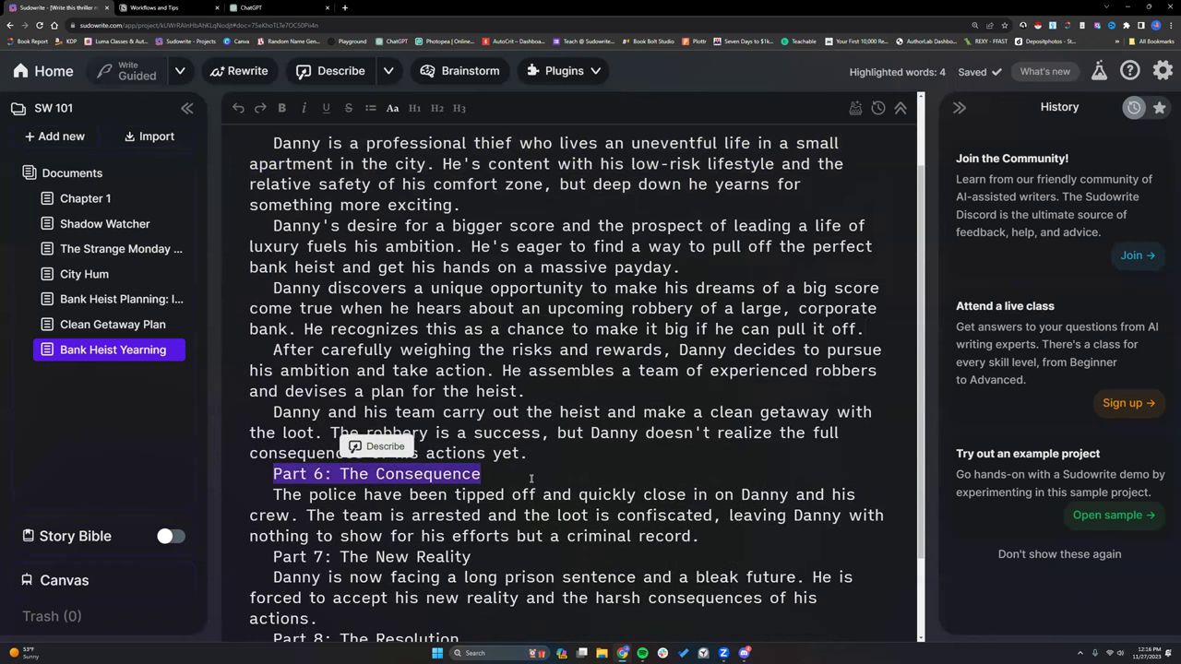
key("BackSpace")
key("BackSpace")
left_click_drag(273, 536, 482, 536)
key("BackSpace")
key("BackSpace")
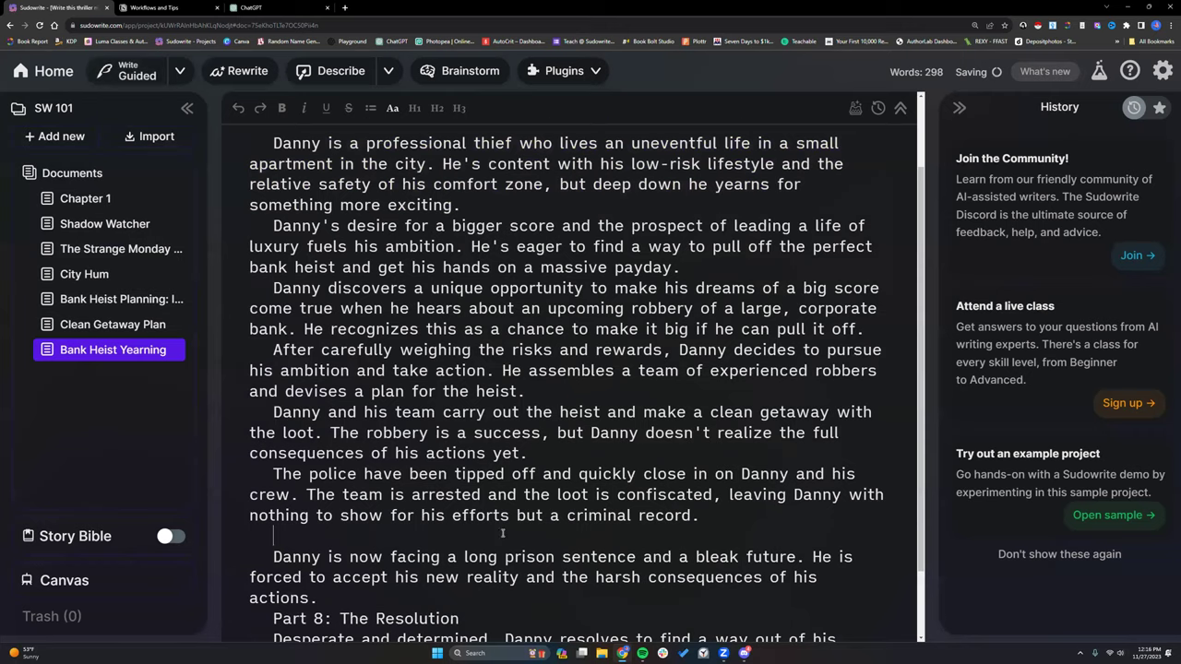
scroll(388, 527, "down", 1)
left_click_drag(274, 533, 460, 533)
key("BackSpace")
key("BackSpace")
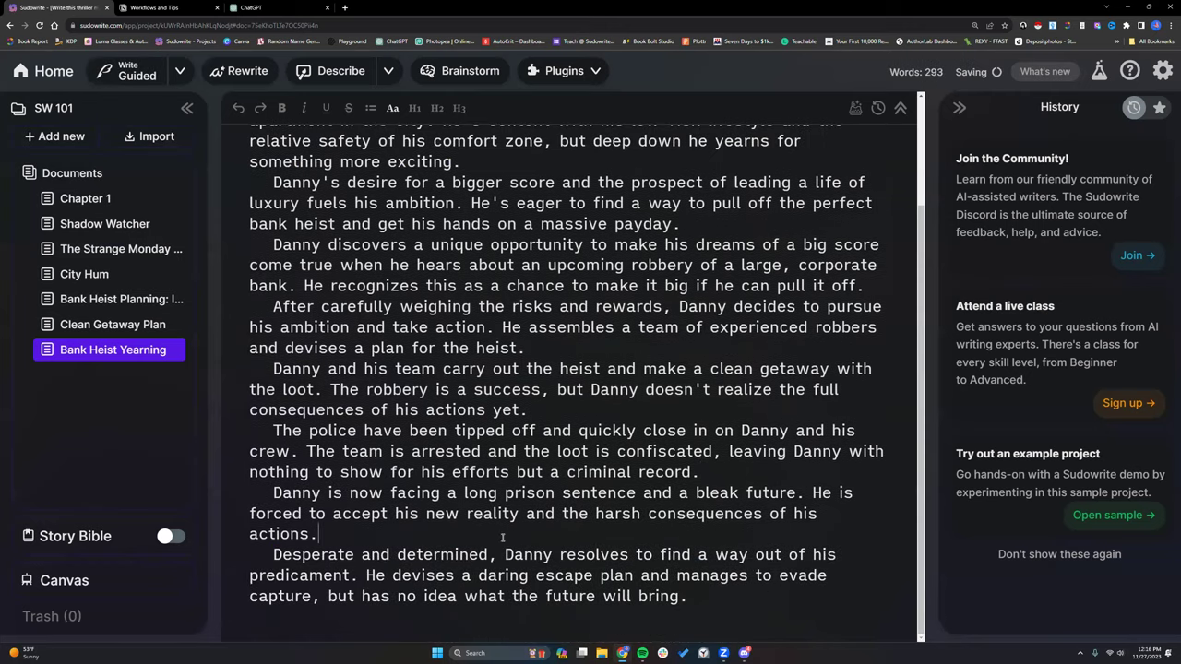
Copy all the text of the Bank Heist Yearning document and add a new blank document to the project
left_click(643, 354)
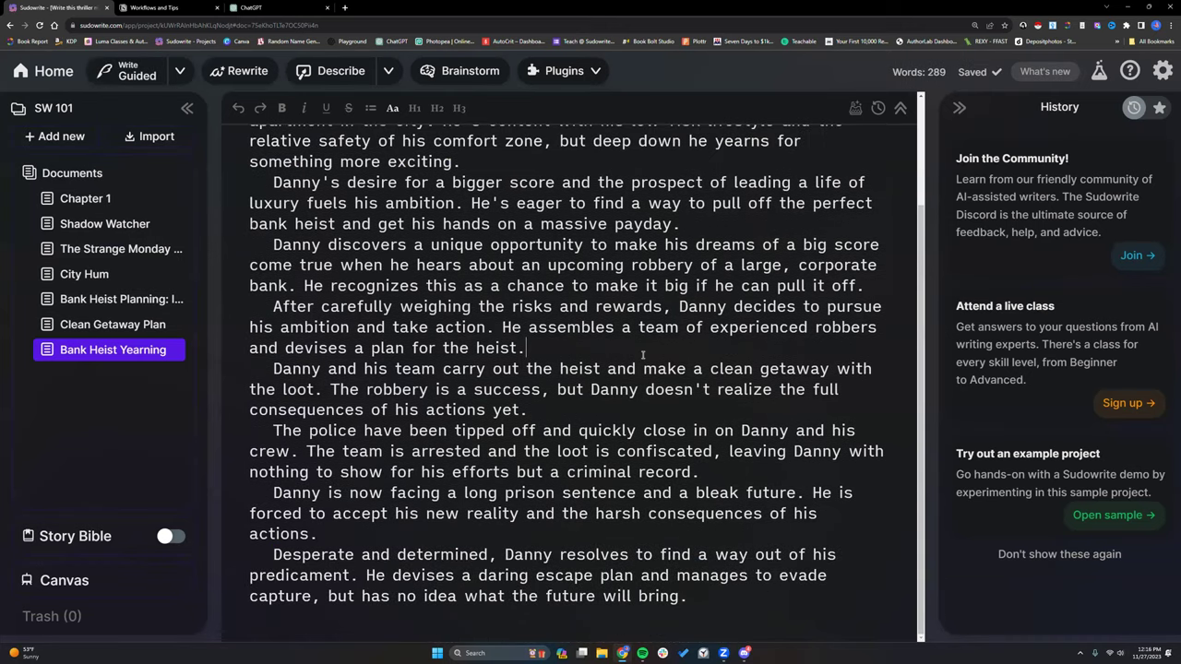
key("ctrl+a")
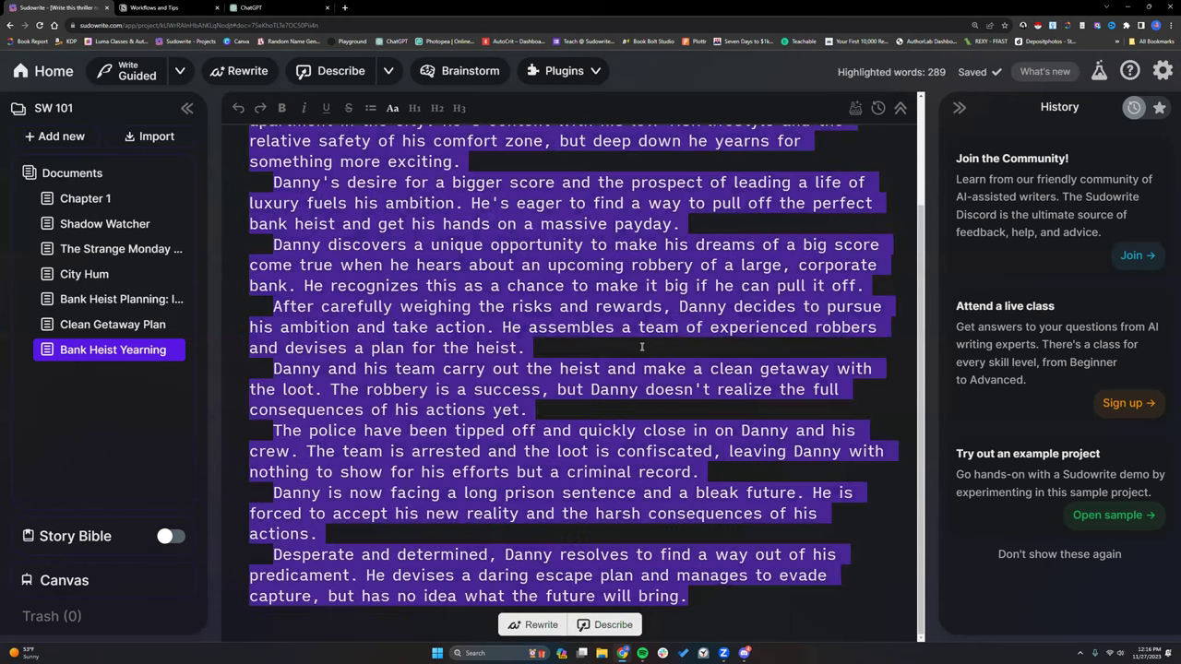
left_click(78, 137)
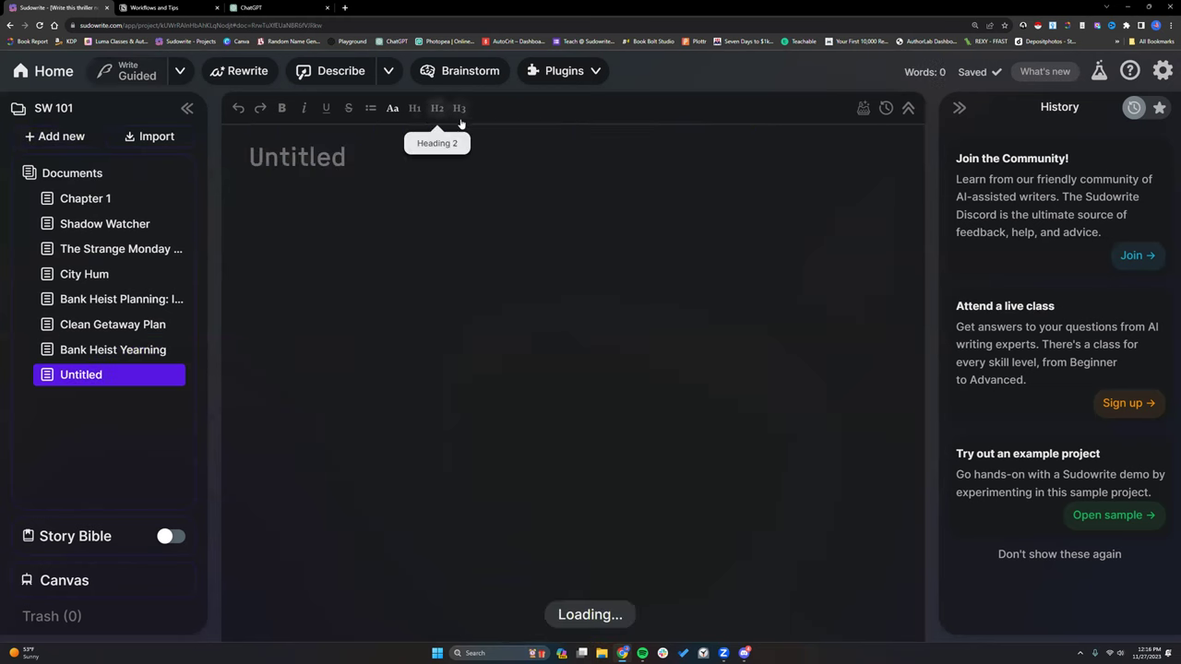
Paste the copied outline into the First Draft plugin's description and generate the draft
left_click(595, 71)
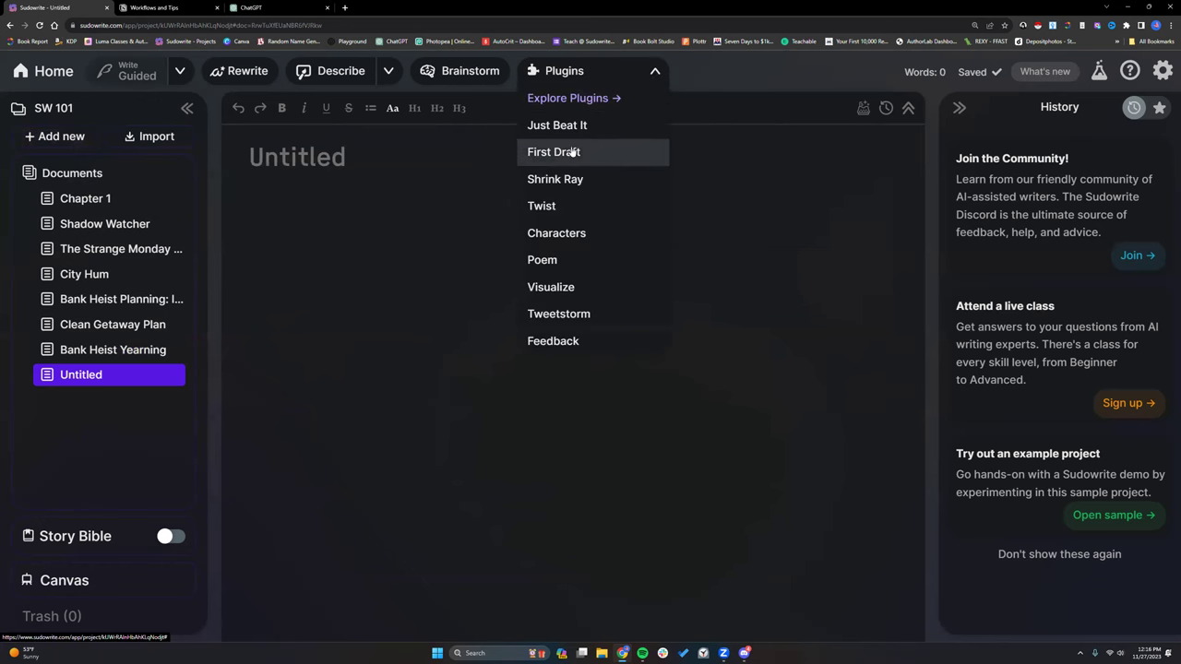
left_click(567, 150)
right_click(472, 194)
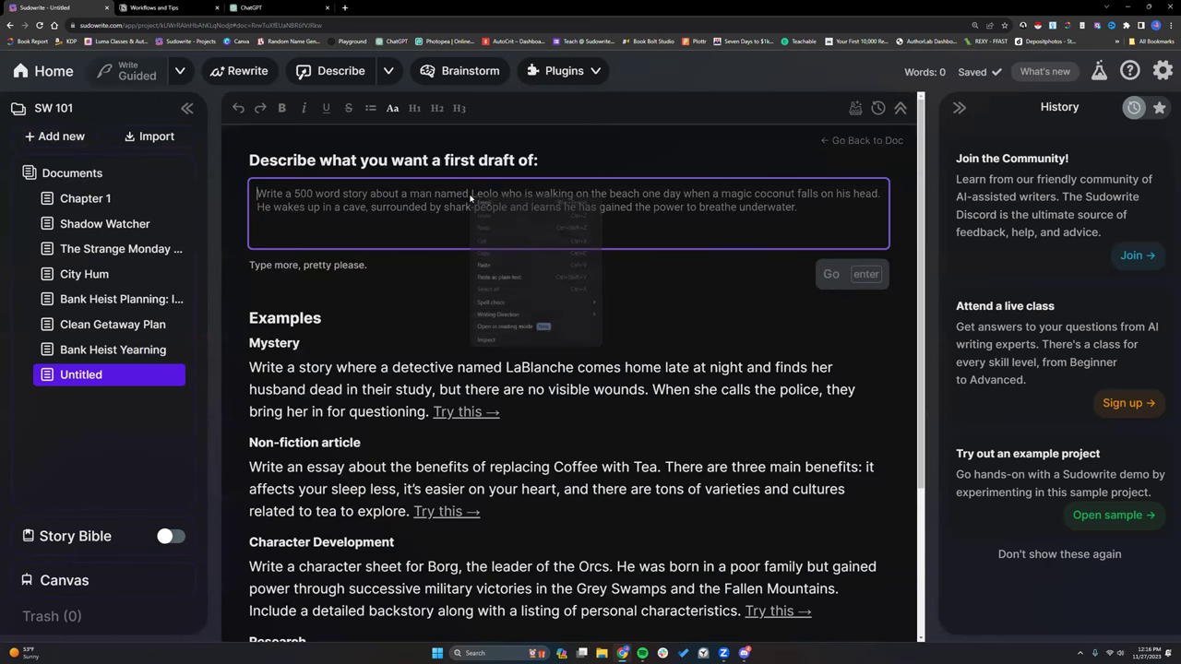
left_click(501, 268)
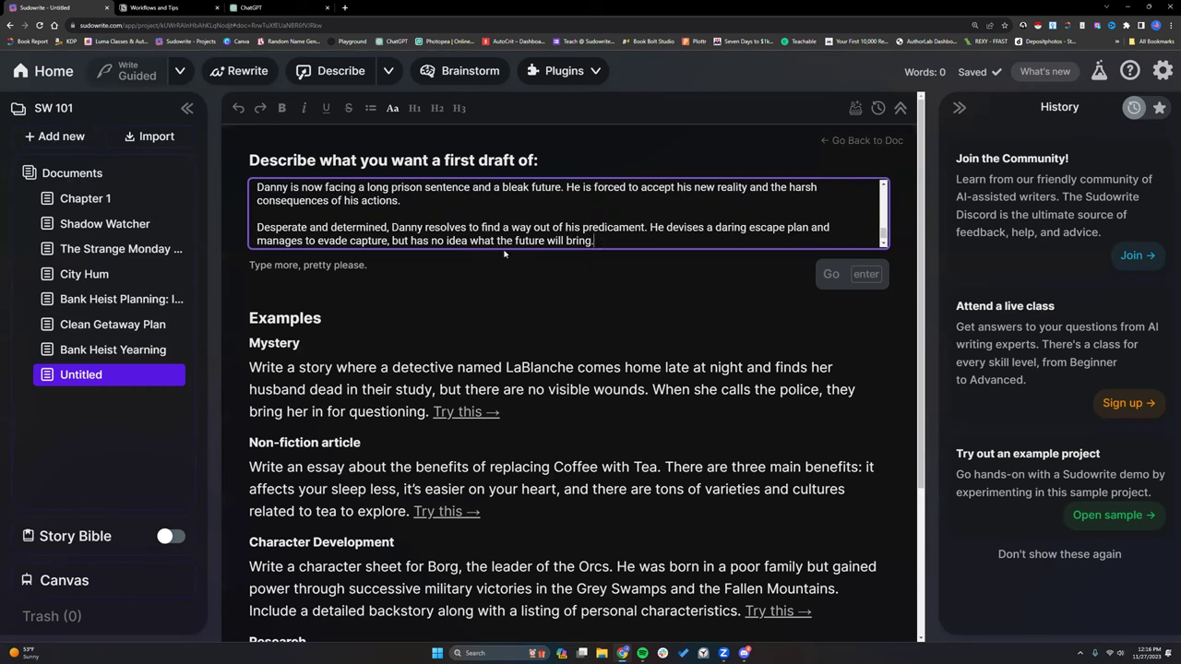
scroll(561, 229, "up", 10)
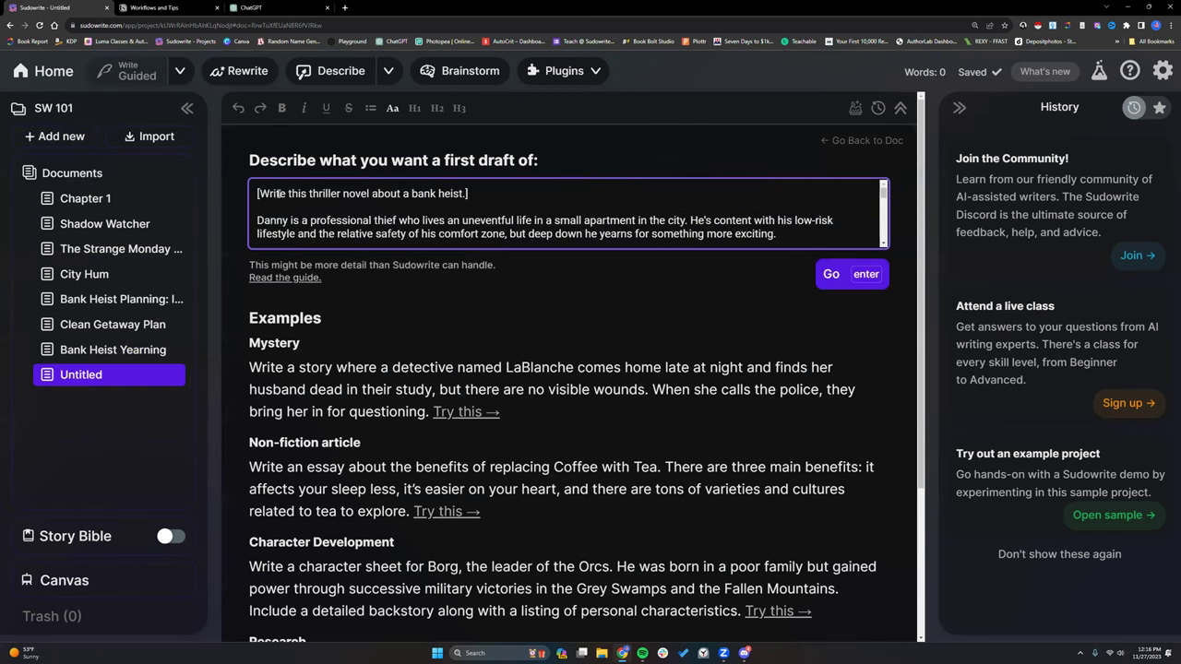
left_click(858, 275)
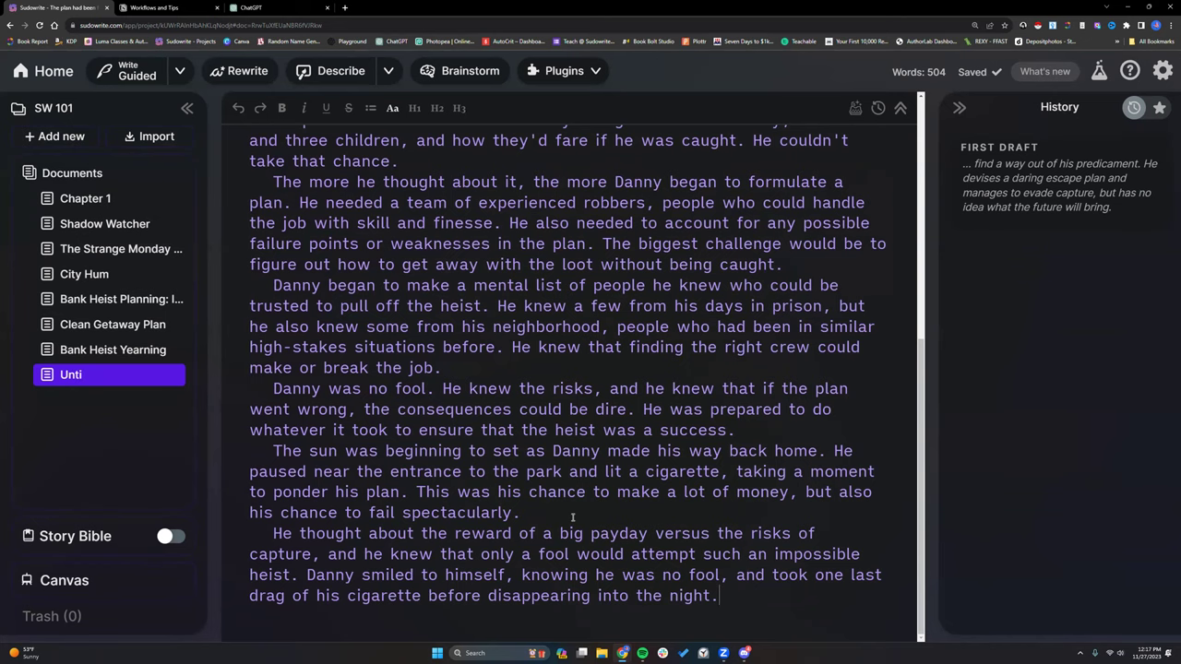
Open the project's Canvas and place a new empty card beside the outline, above the Part 12 card
left_click(91, 582)
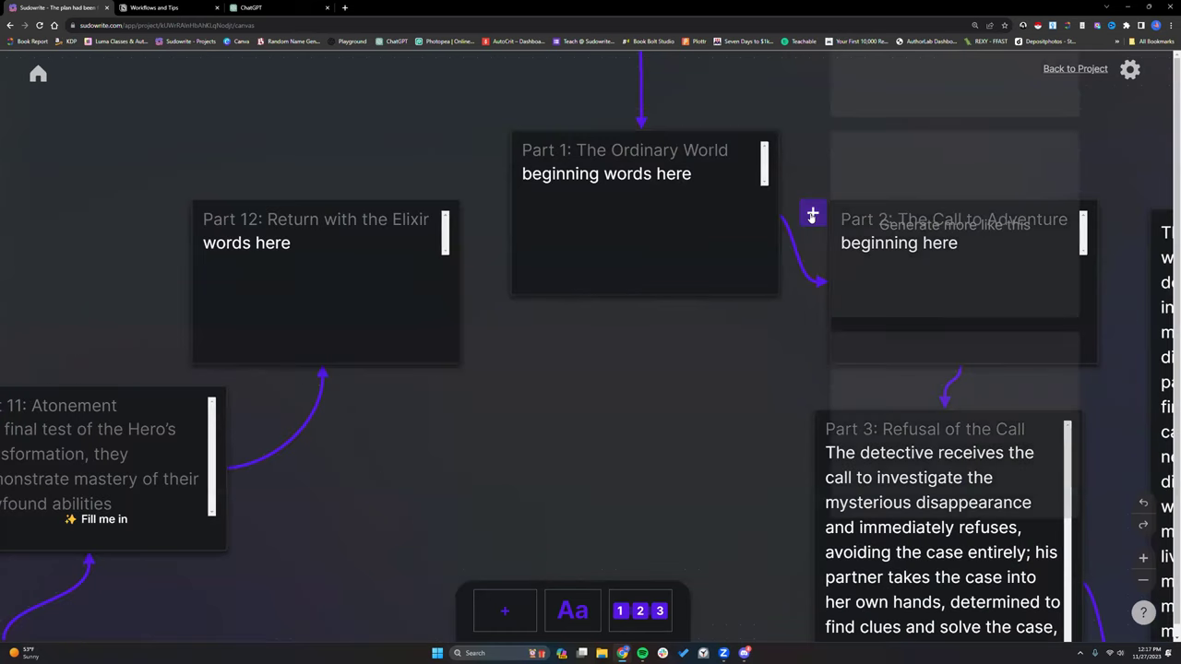
scroll(681, 470, "down", 1)
scroll(681, 469, "down", 2)
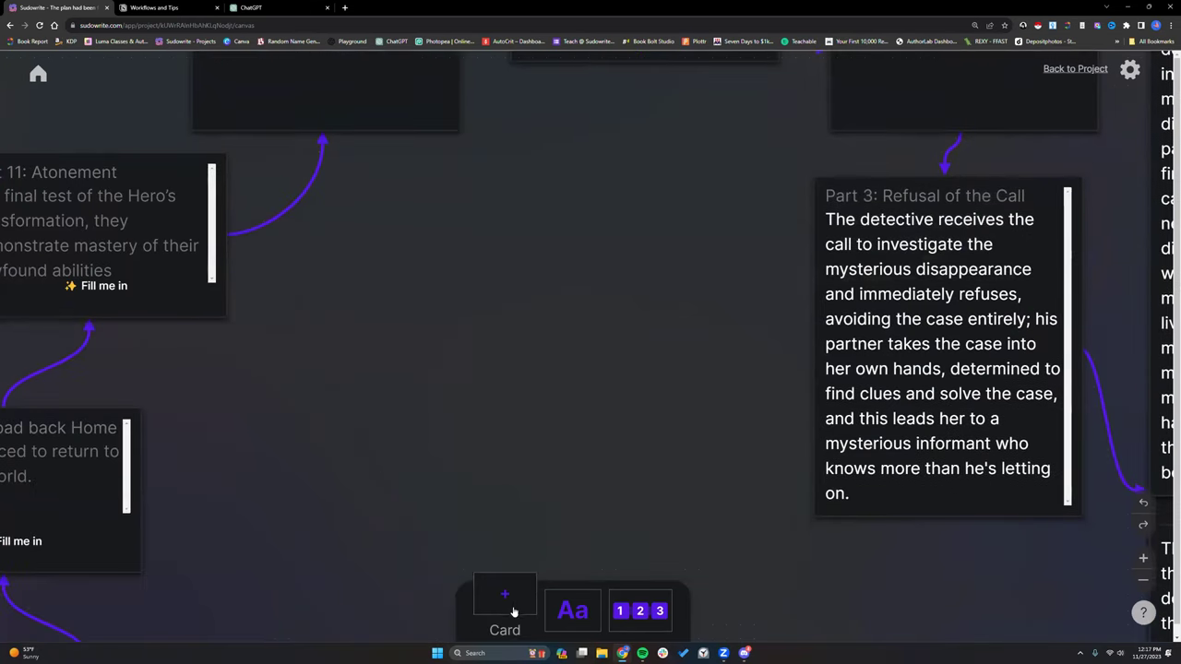
left_click(508, 602)
left_click_drag(211, 377, 142, 201)
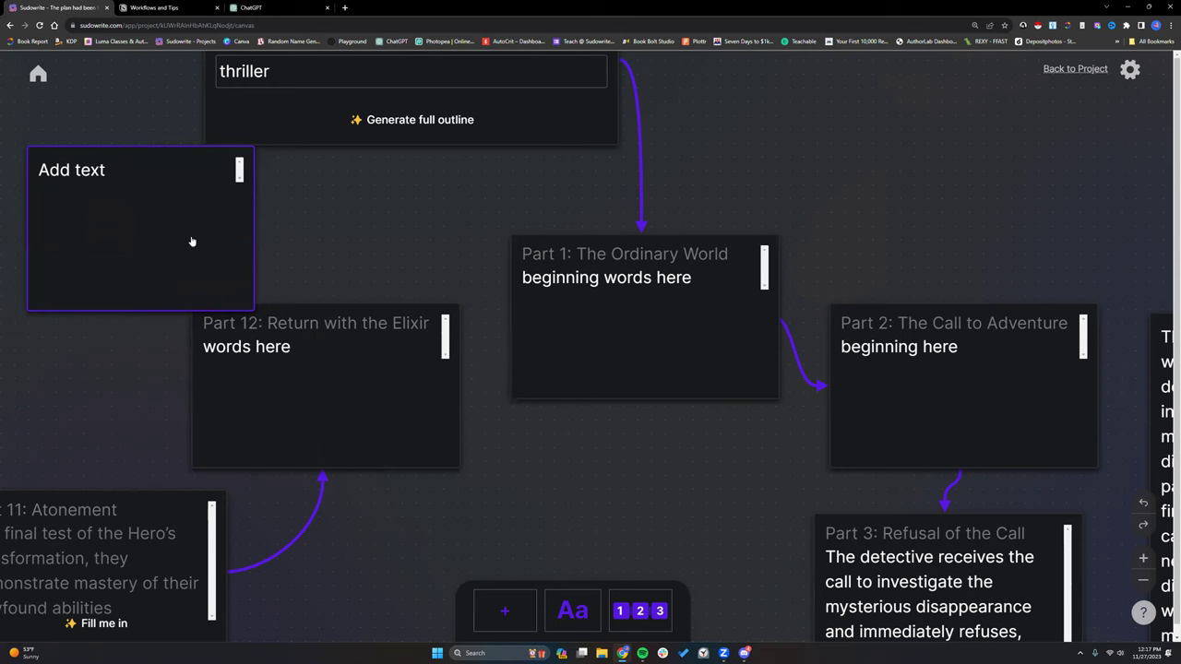
left_click(334, 260)
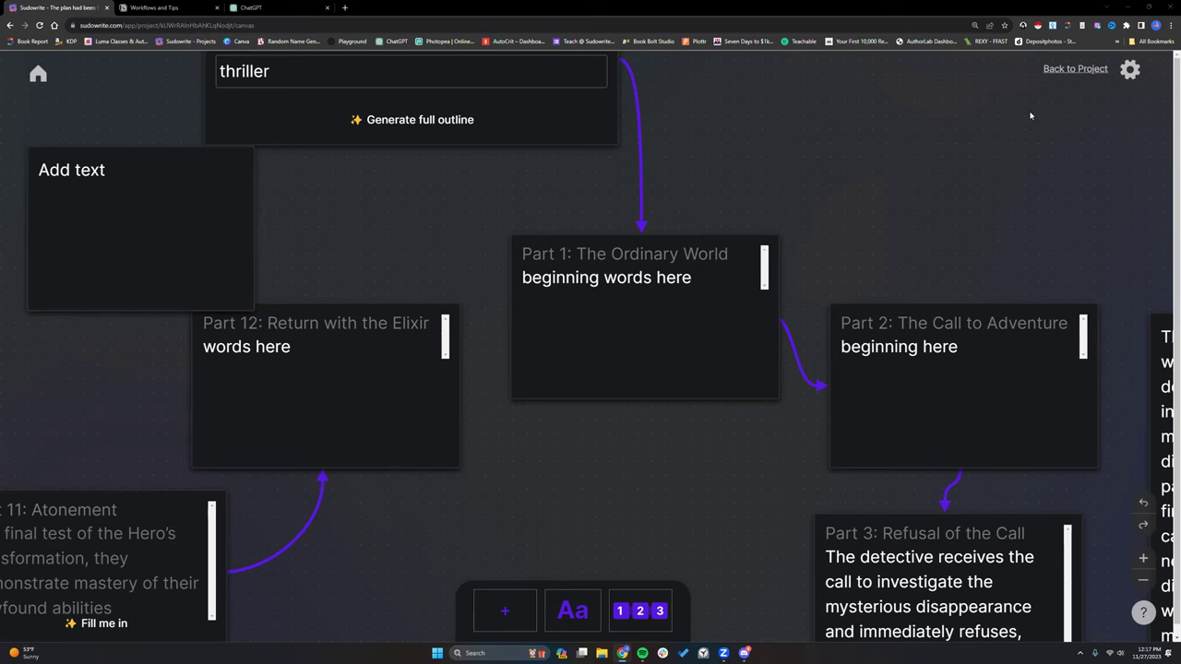
Move the empty card farther from the outline so that it no longer touches the Part 12 card
left_click(1143, 580)
left_click(1144, 581)
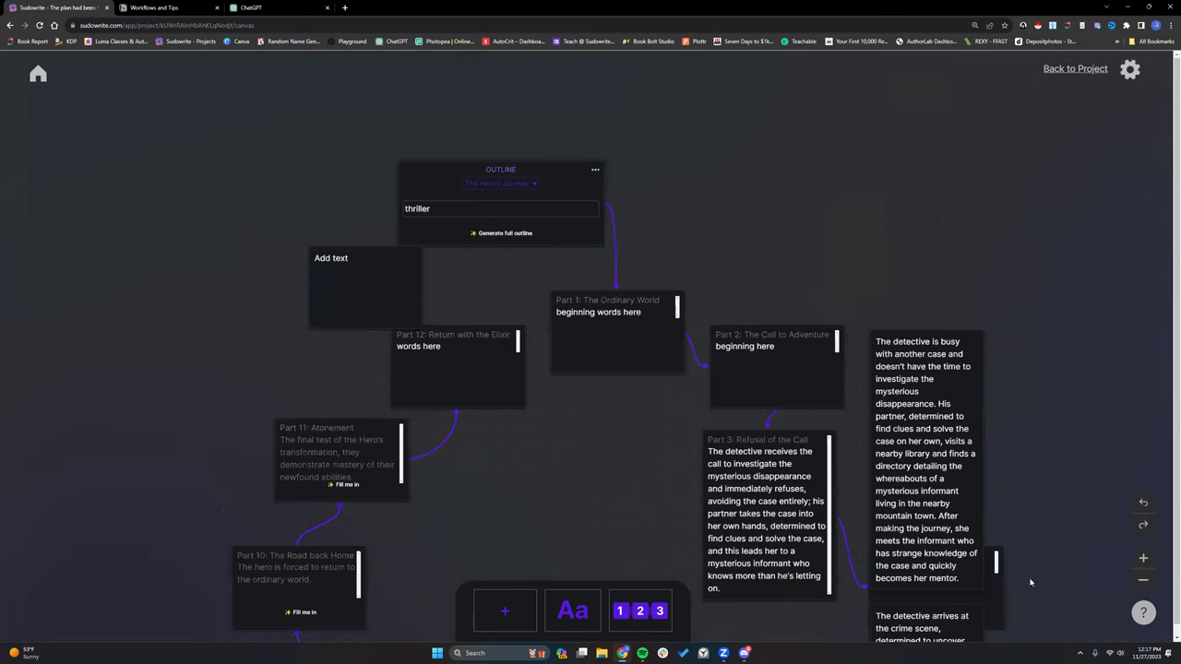
left_click_drag(367, 299, 275, 328)
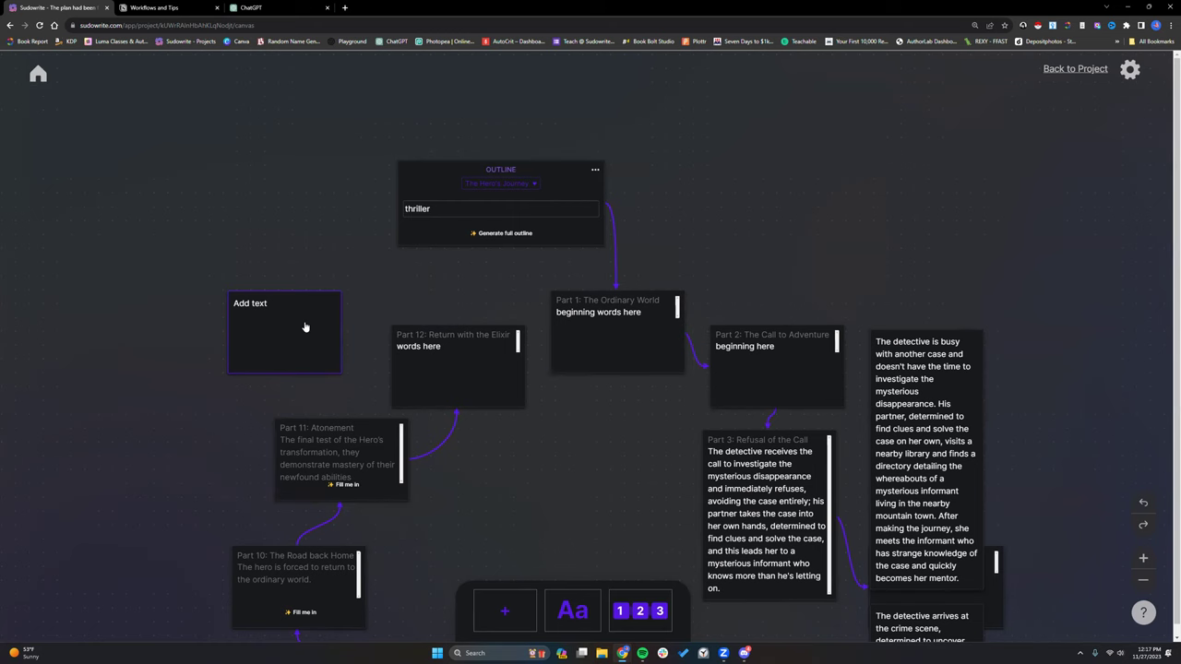
View the story structure choices for the Canvas outline, close them without changing the structure, and return to the project
left_click(510, 185)
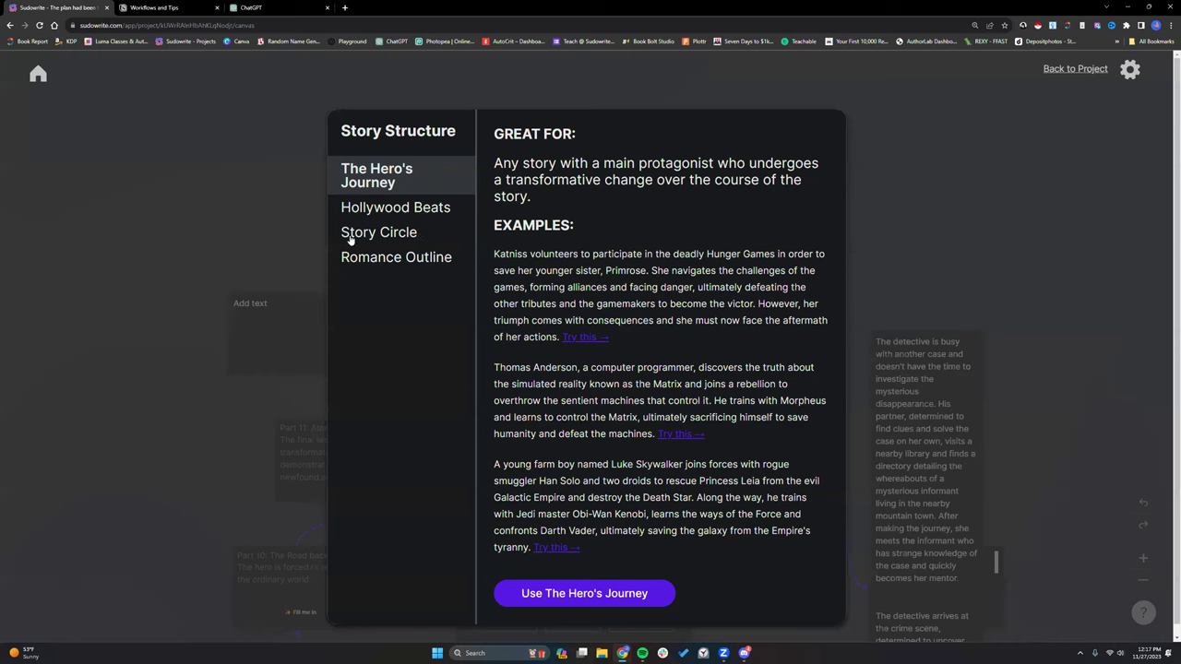
left_click(282, 212)
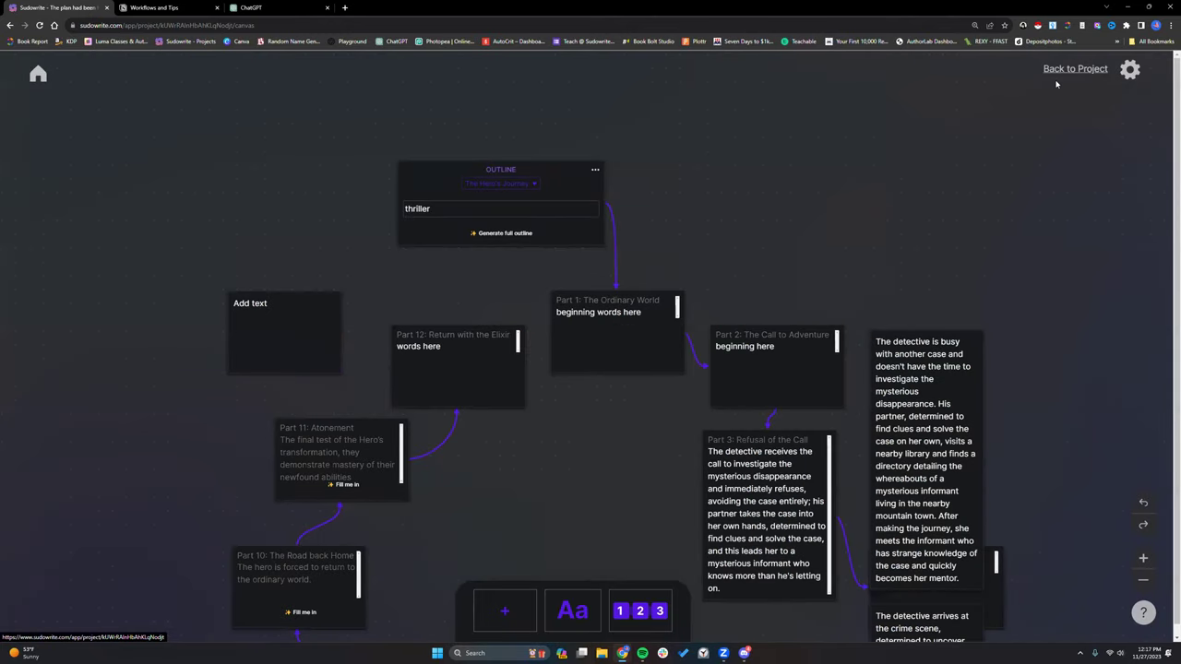
left_click(1056, 82)
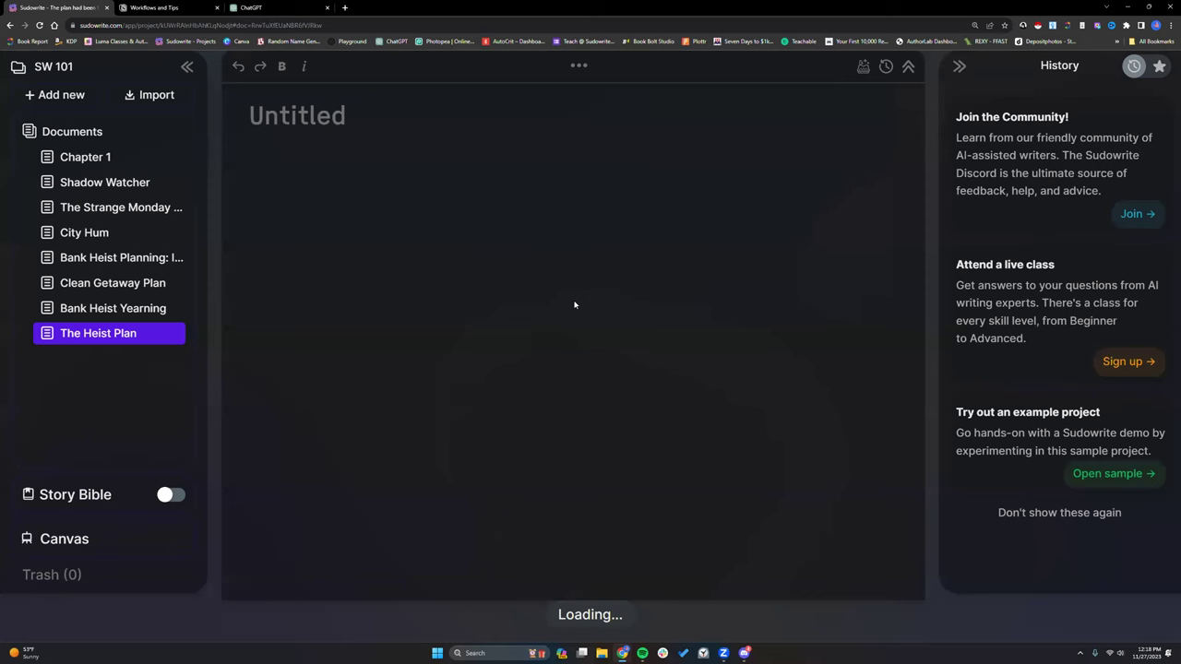
Reload the project page and read through the generated The Heist Plan draft from beginning to end
scroll(574, 304, "down", 2)
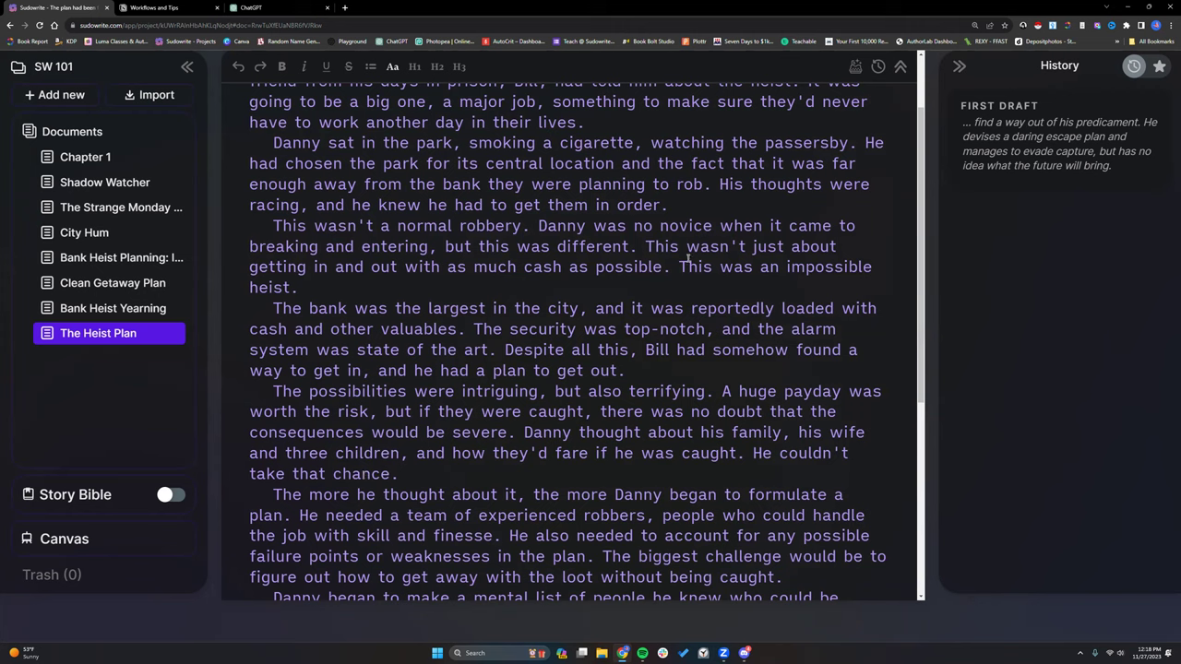
left_click(38, 25)
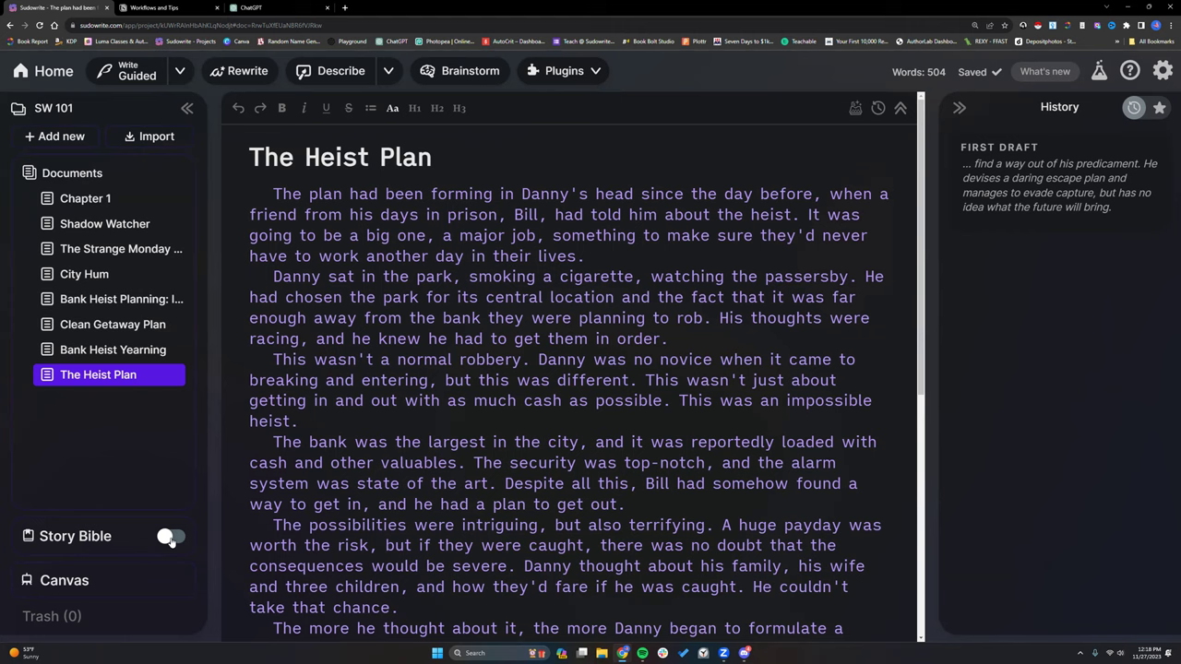
left_click(324, 419)
scroll(325, 419, "down", 3)
scroll(554, 369, "up", 3)
scroll(646, 256, "down", 1)
scroll(646, 257, "down", 1)
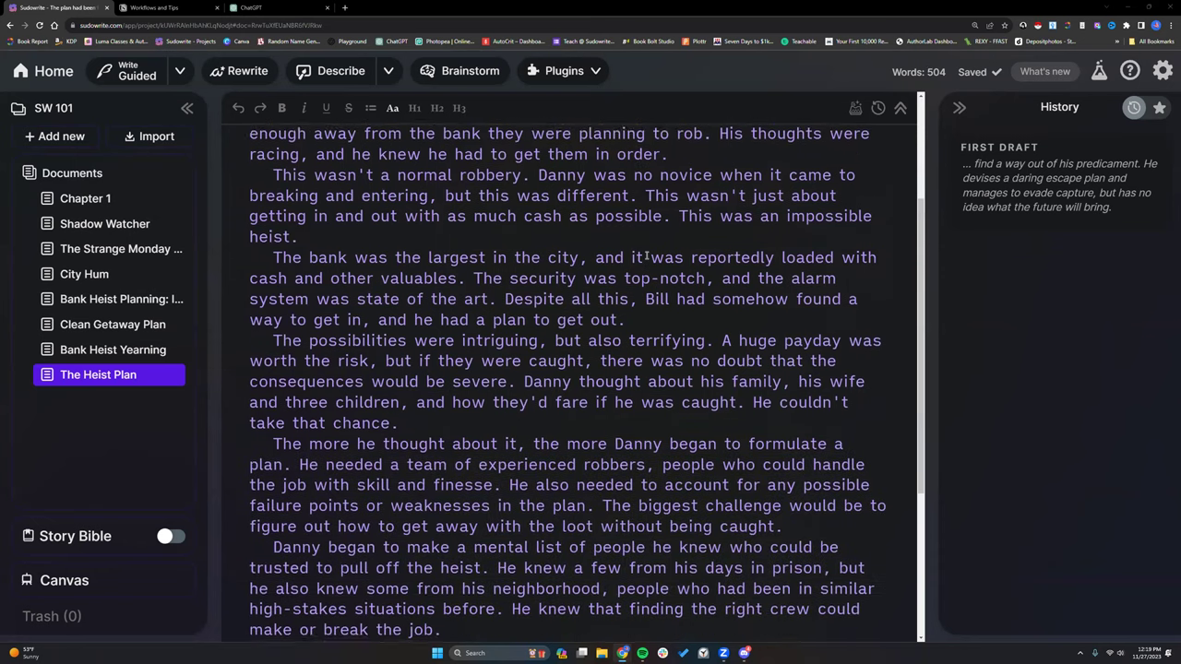
scroll(646, 258, "down", 3)
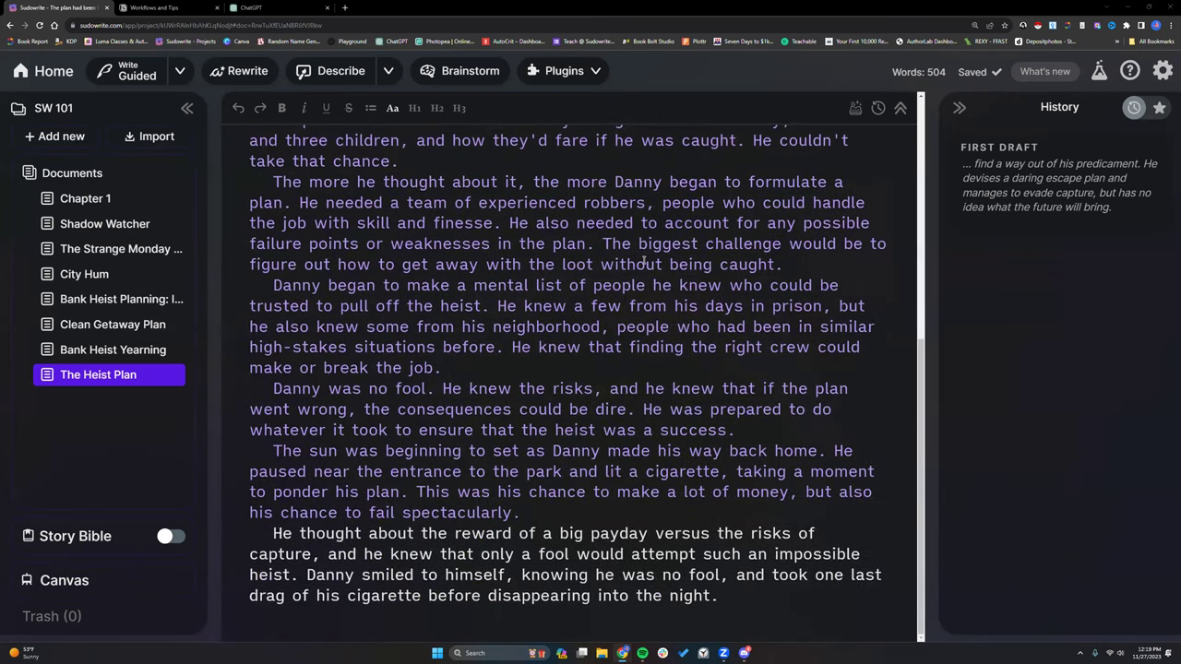
left_click(723, 615)
scroll(724, 595, "up", 1)
scroll(724, 591, "up", 4)
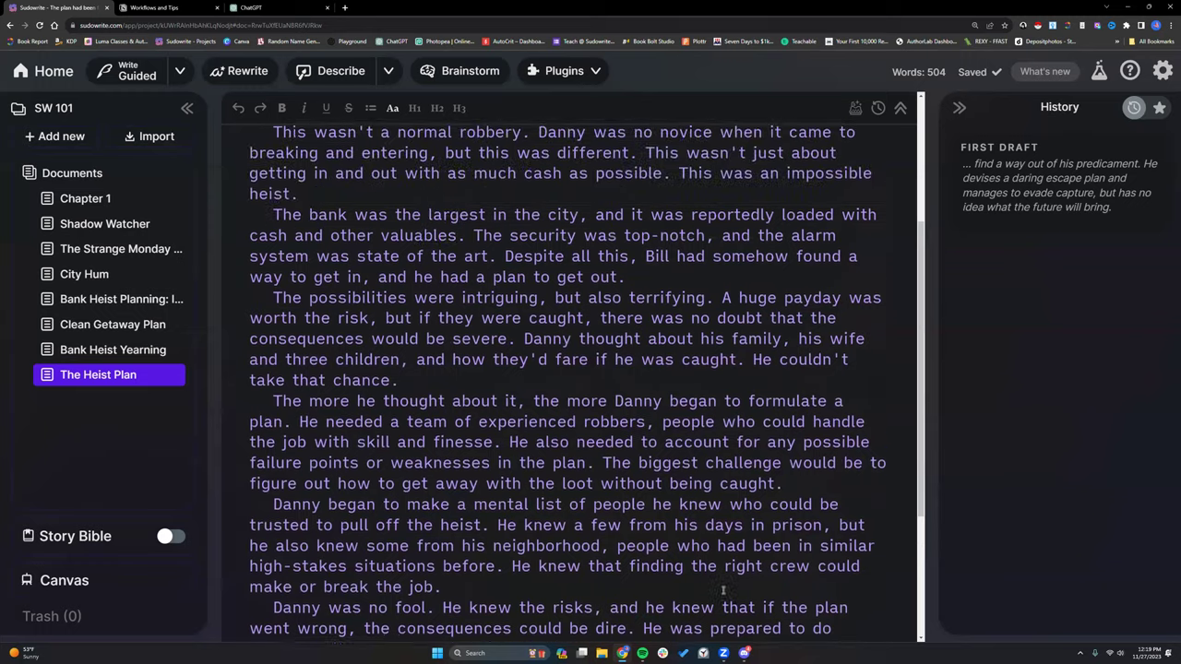
scroll(723, 591, "up", 2)
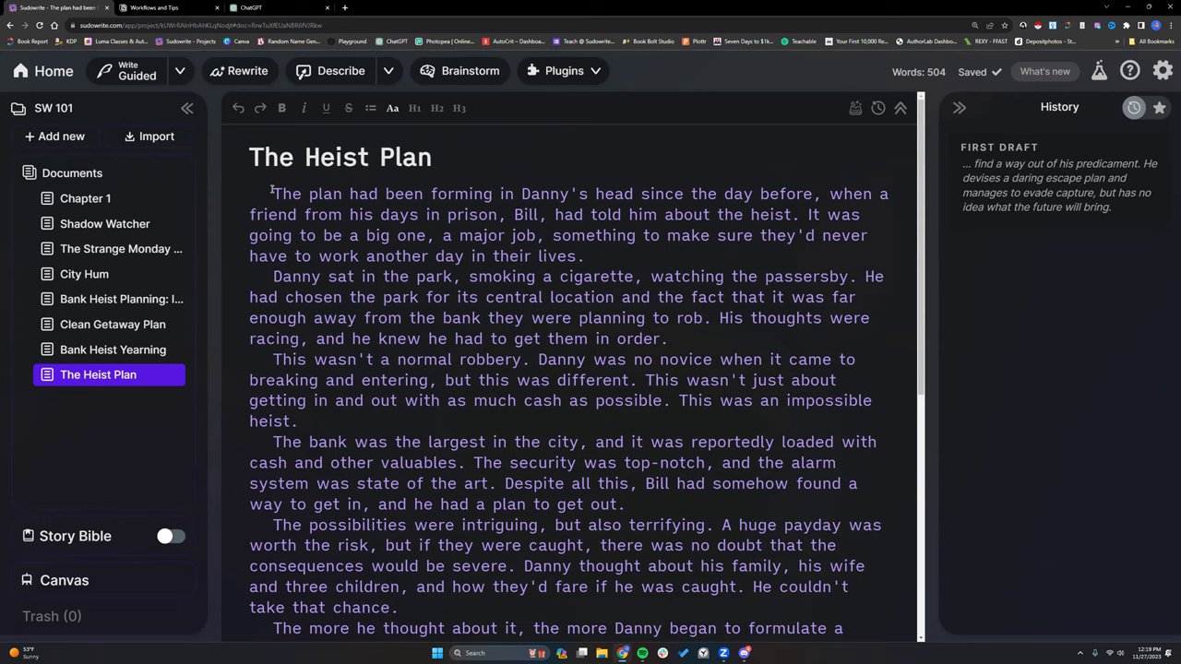
Rewrite the "This wasn't a normal robbery" paragraph with More inner conflict and insert the first suggestion in its place
scroll(313, 277, "down", 1)
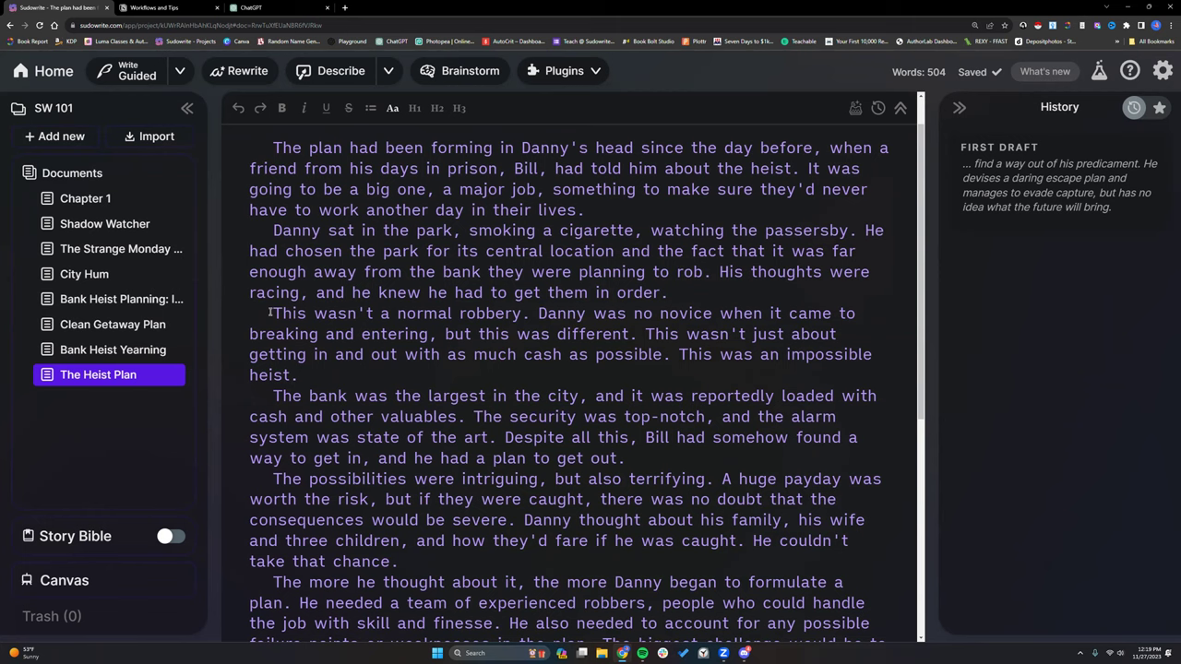
left_click_drag(273, 313, 305, 375)
left_click(453, 285)
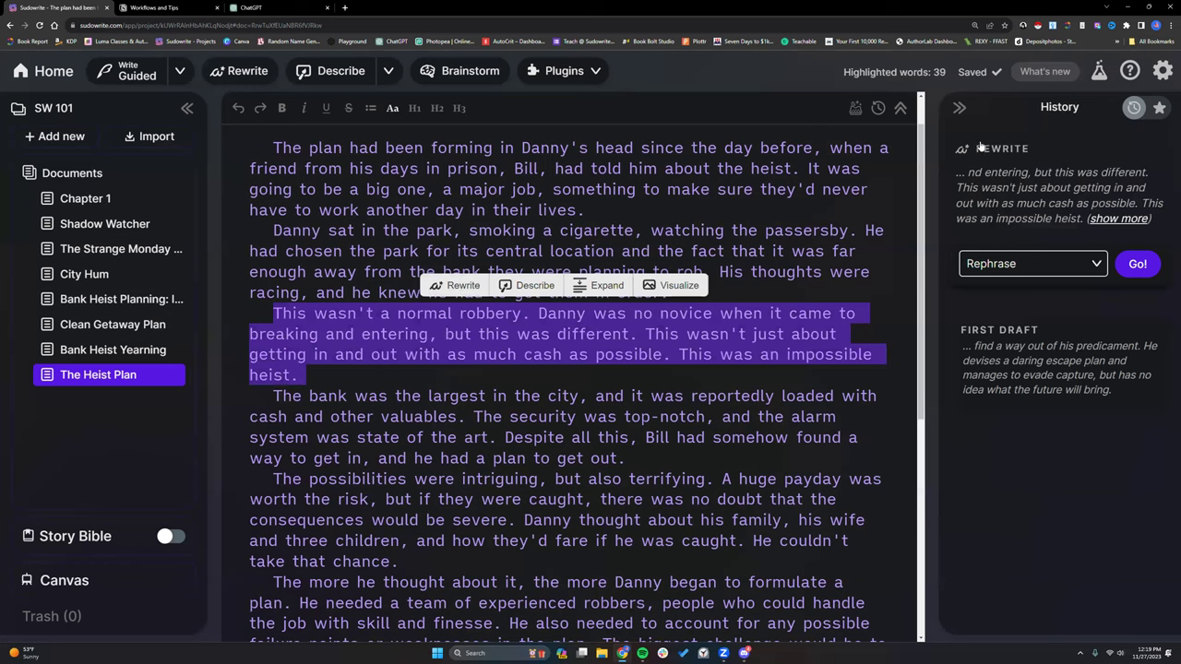
left_click(1095, 265)
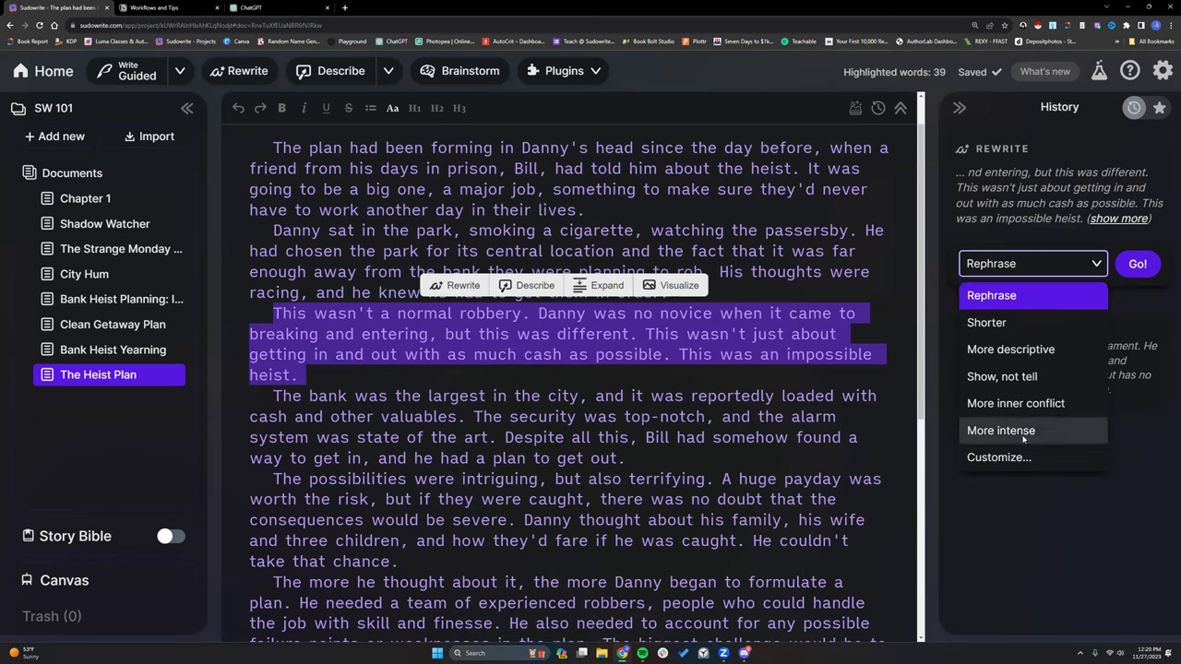
left_click(1024, 403)
left_click(1139, 265)
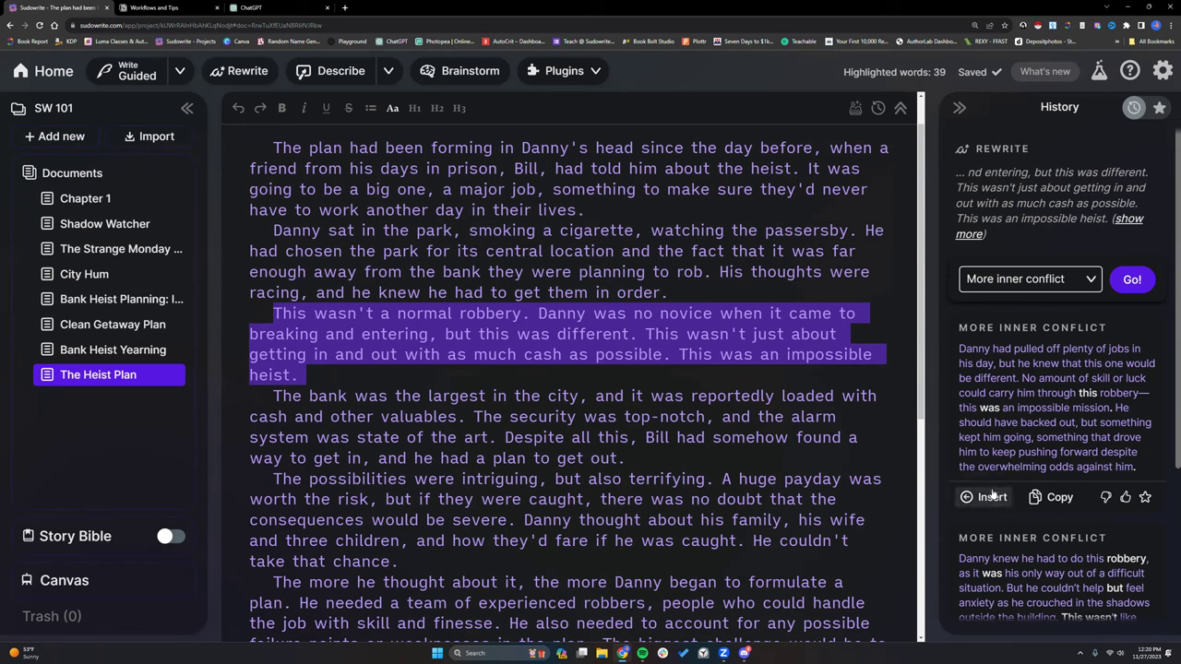
scroll(983, 432, "down", 3)
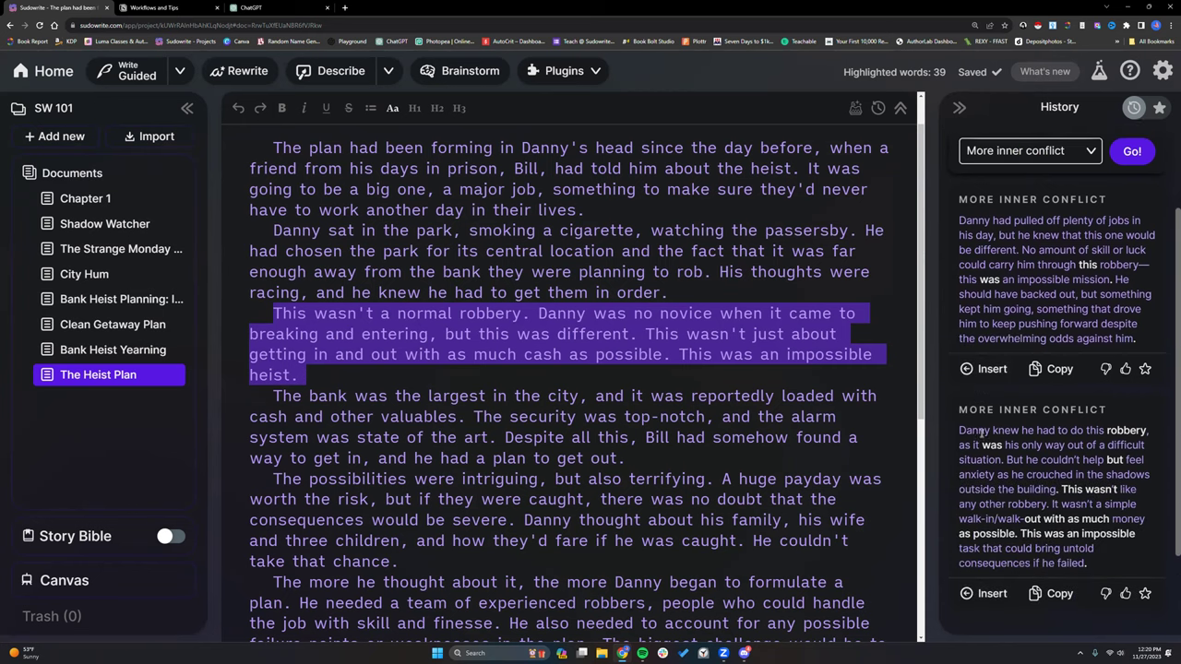
left_click(985, 360)
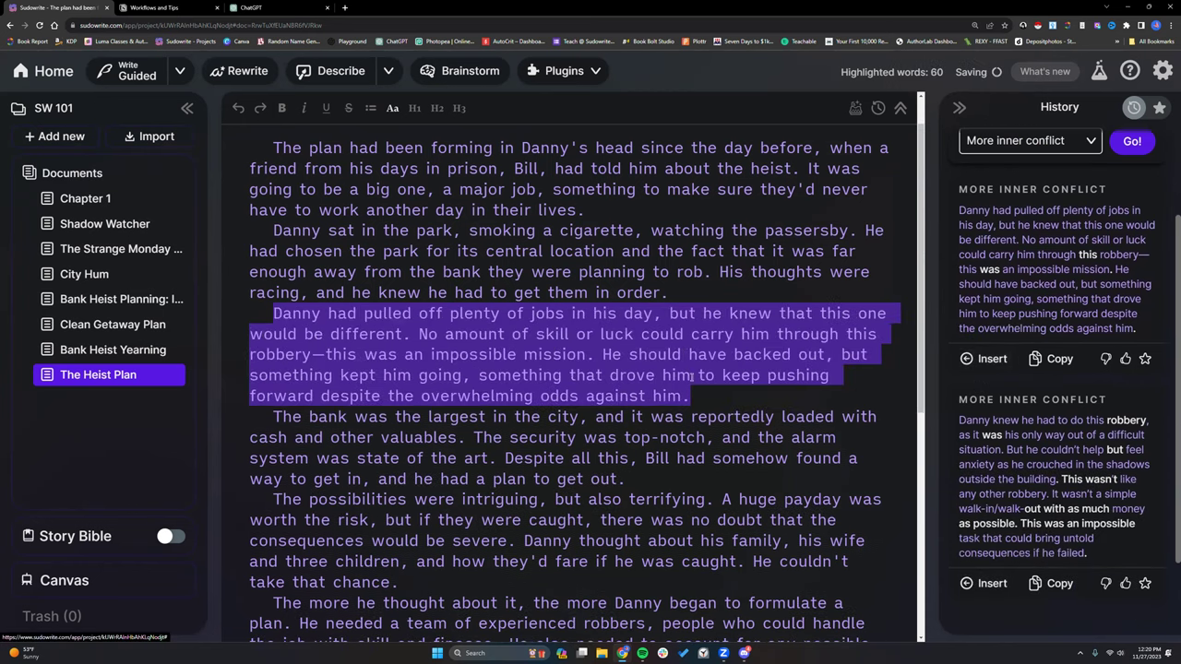
Set off the rewritten "Danny had pulled off plenty of jobs" paragraph with a blank line before and after it
scroll(517, 434, "down", 1)
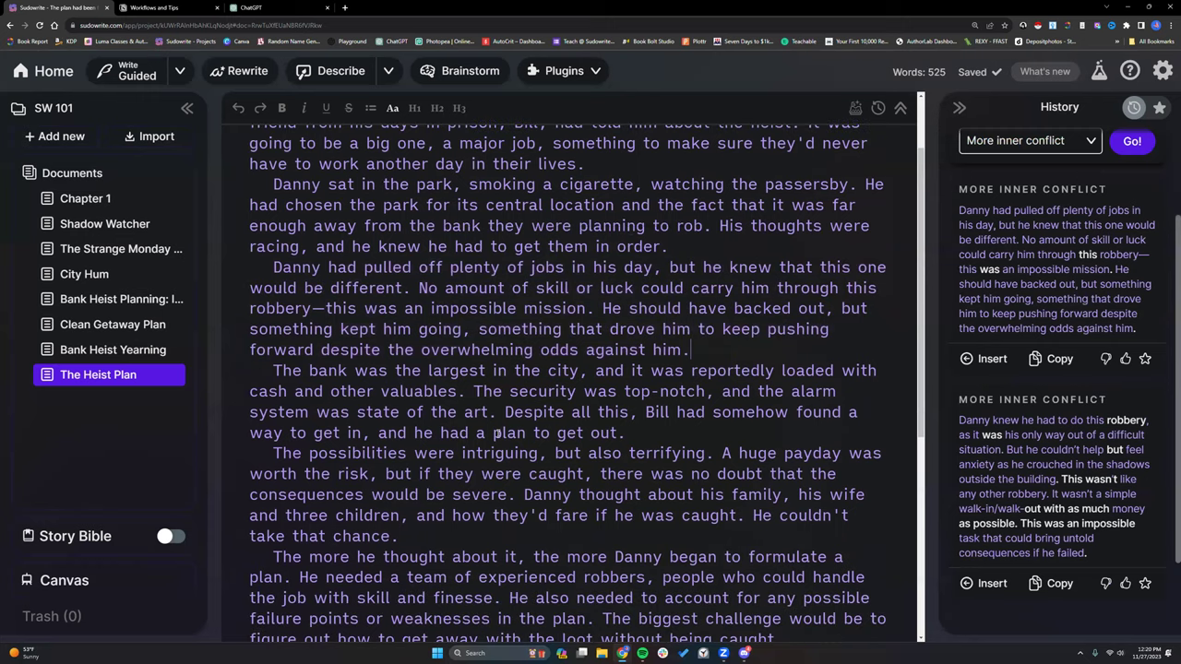
scroll(415, 411, "up", 2)
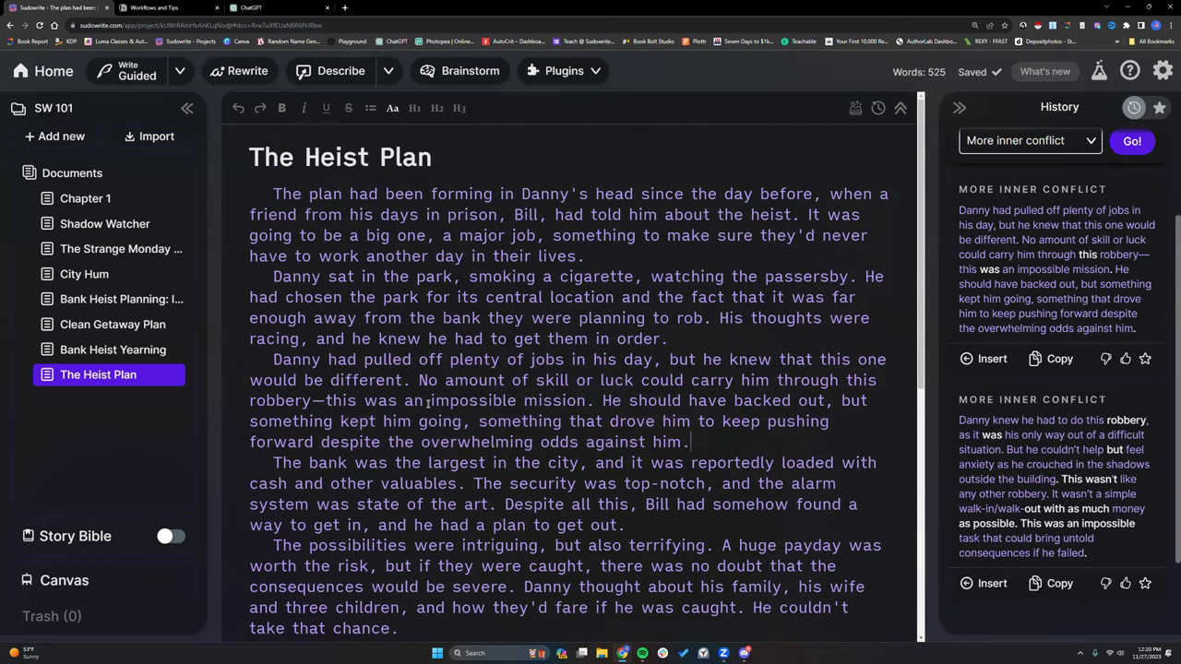
left_click_drag(272, 194, 799, 215)
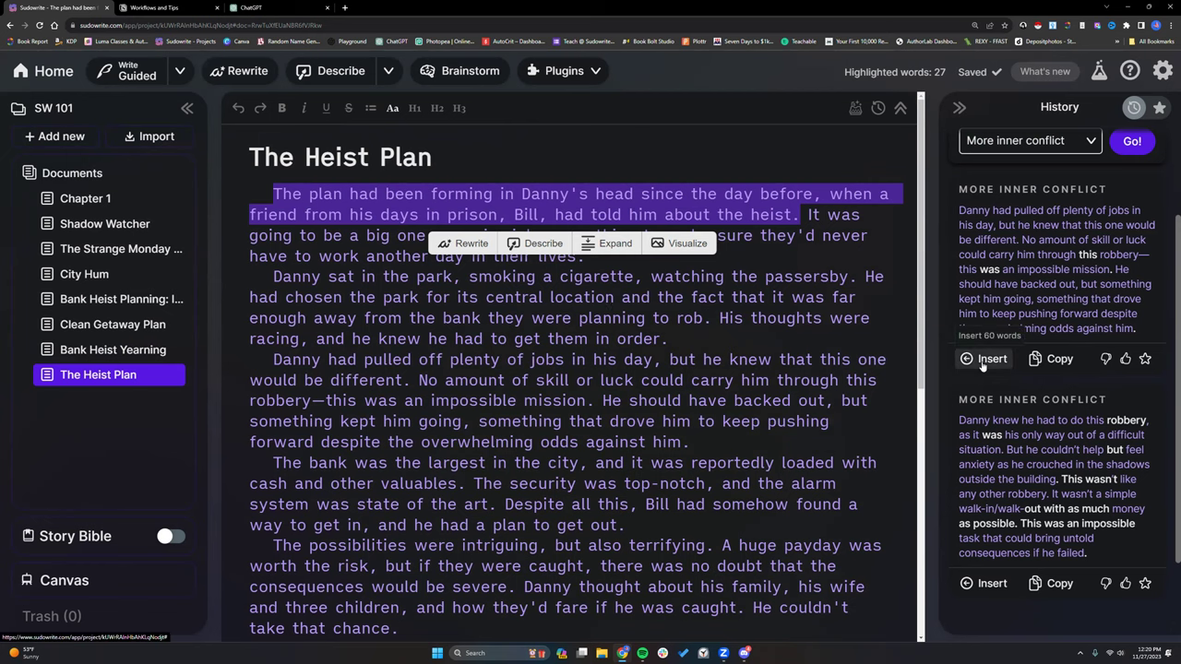
scroll(587, 509, "down", 5)
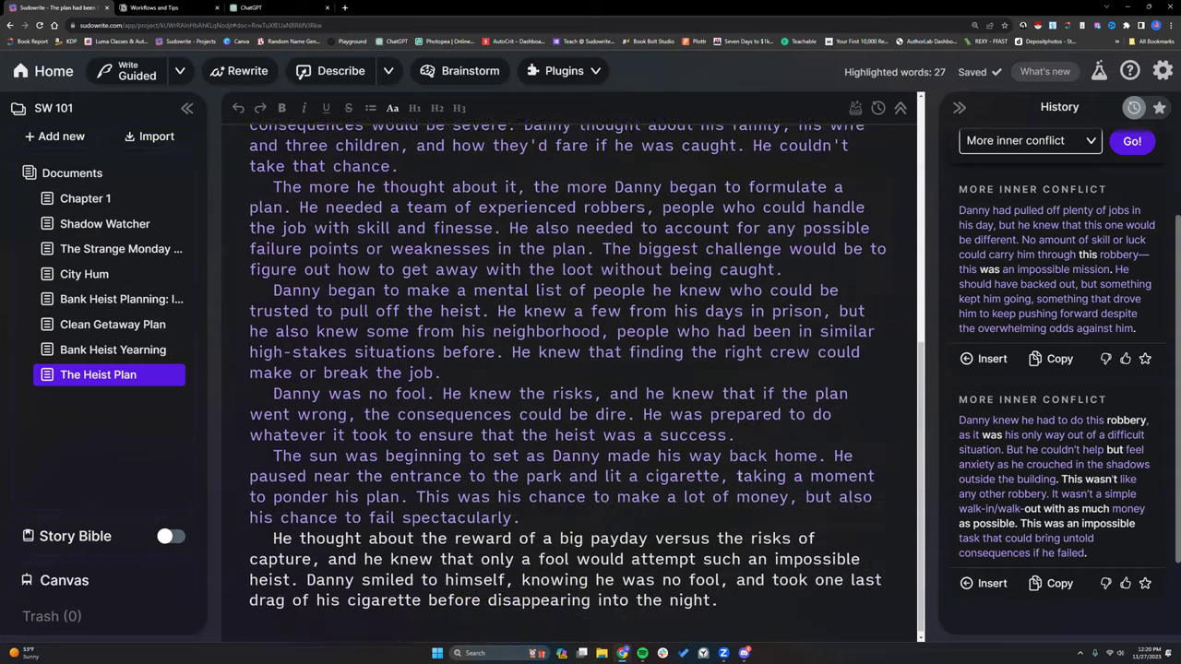
scroll(383, 266, "up", 3)
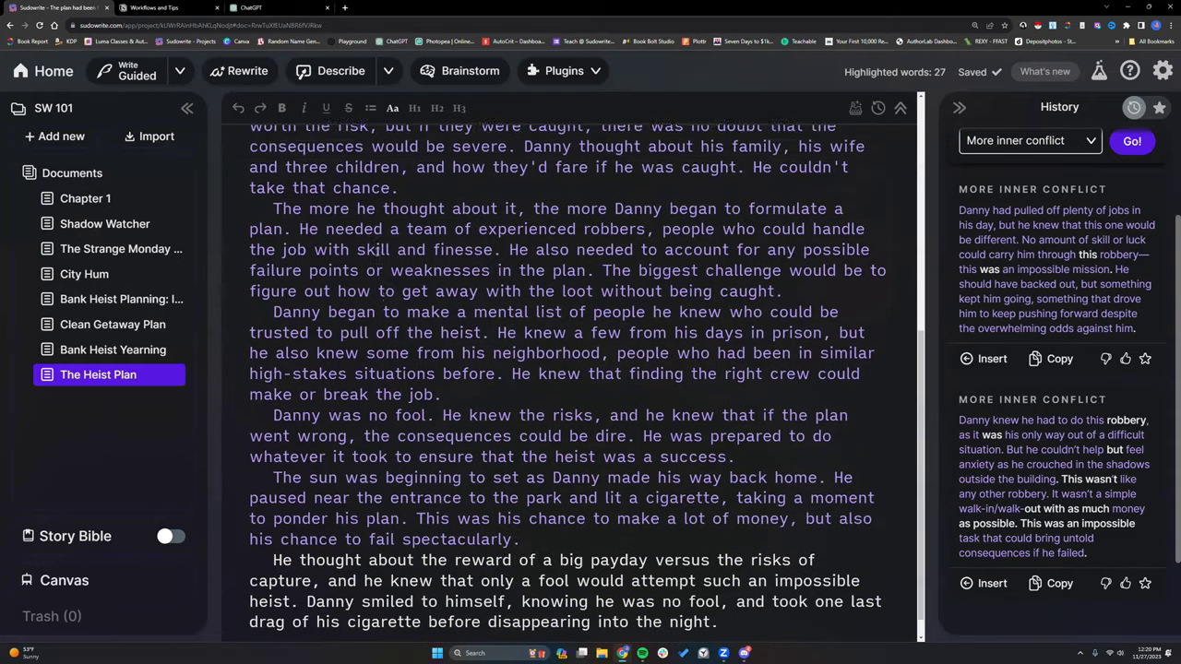
scroll(375, 255, "up", 3)
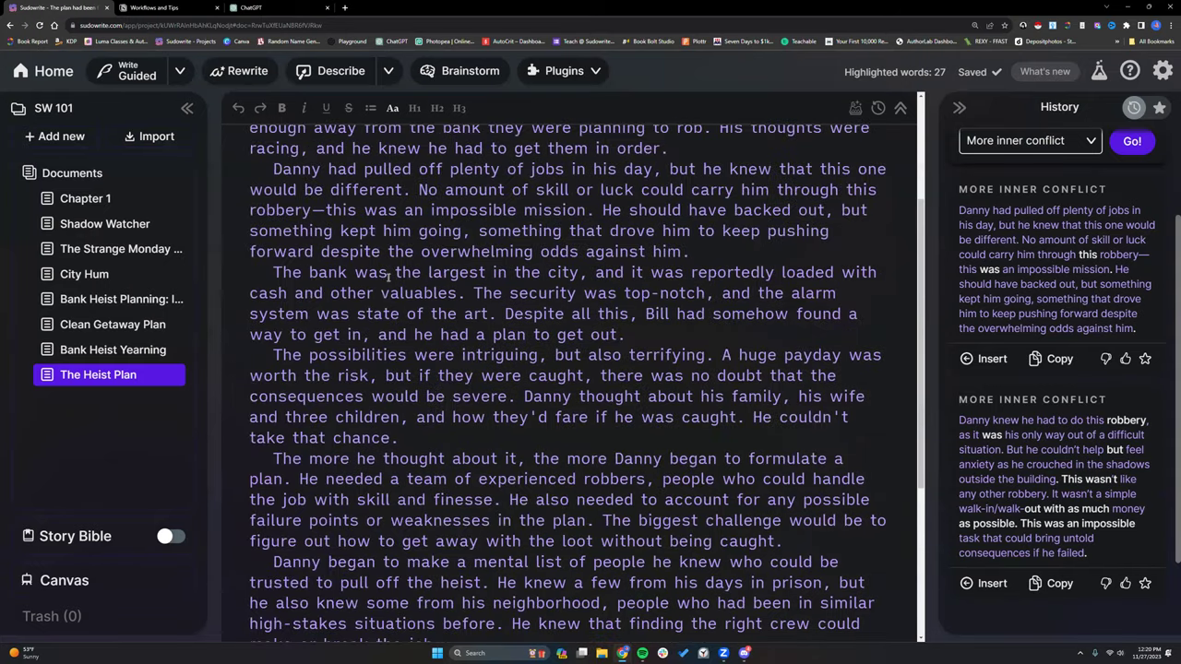
scroll(370, 249, "up", 1)
left_click(275, 215)
key("Return")
left_click(698, 318)
key("Return")
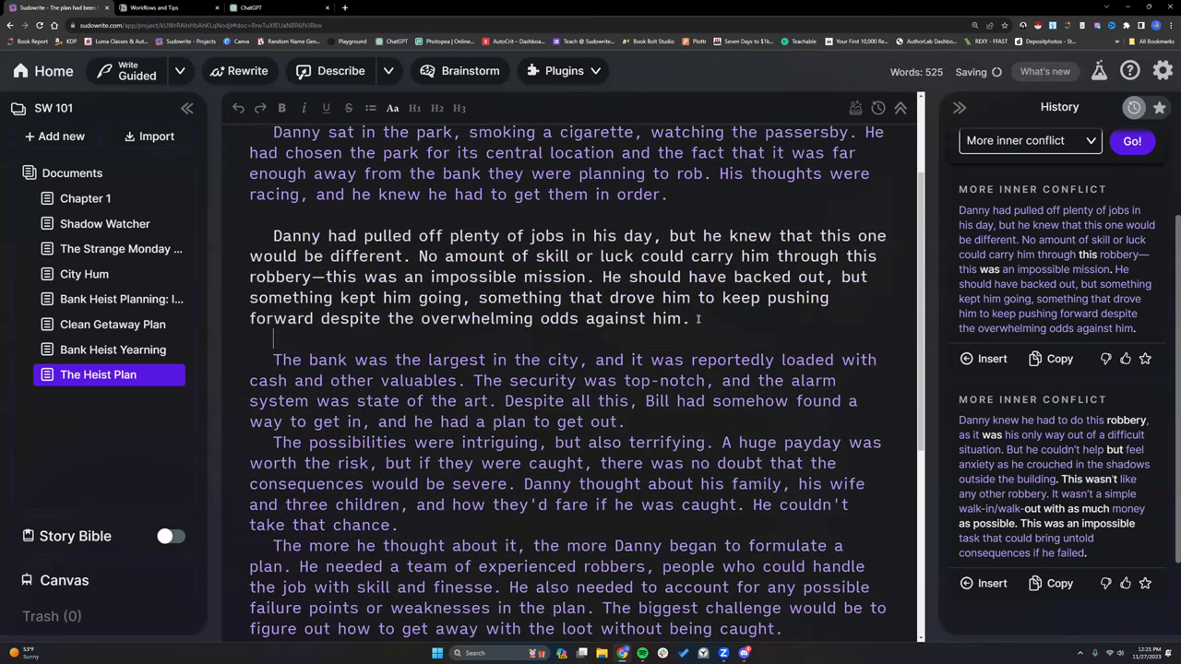
Generate an Expand version of the full opening paragraph of The Heist Plan
scroll(698, 318, "down", 2)
scroll(698, 321, "up", 1)
scroll(700, 321, "down", 4)
scroll(255, 321, "up", 10)
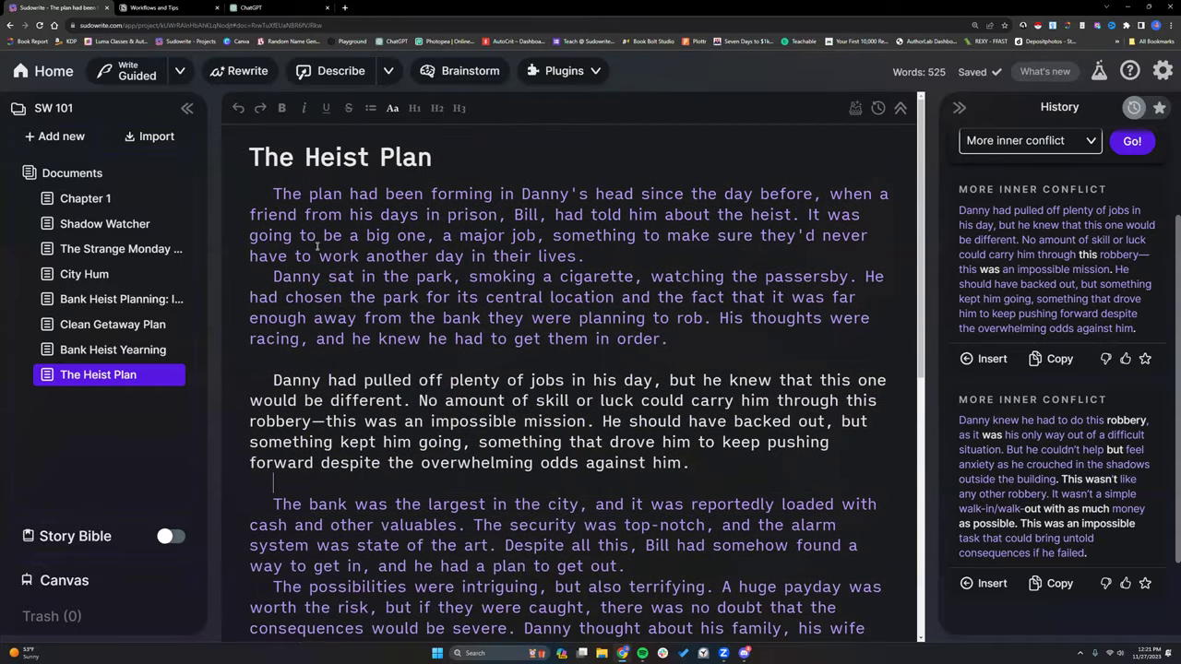
double_click(277, 194)
left_click_drag(277, 194, 618, 252)
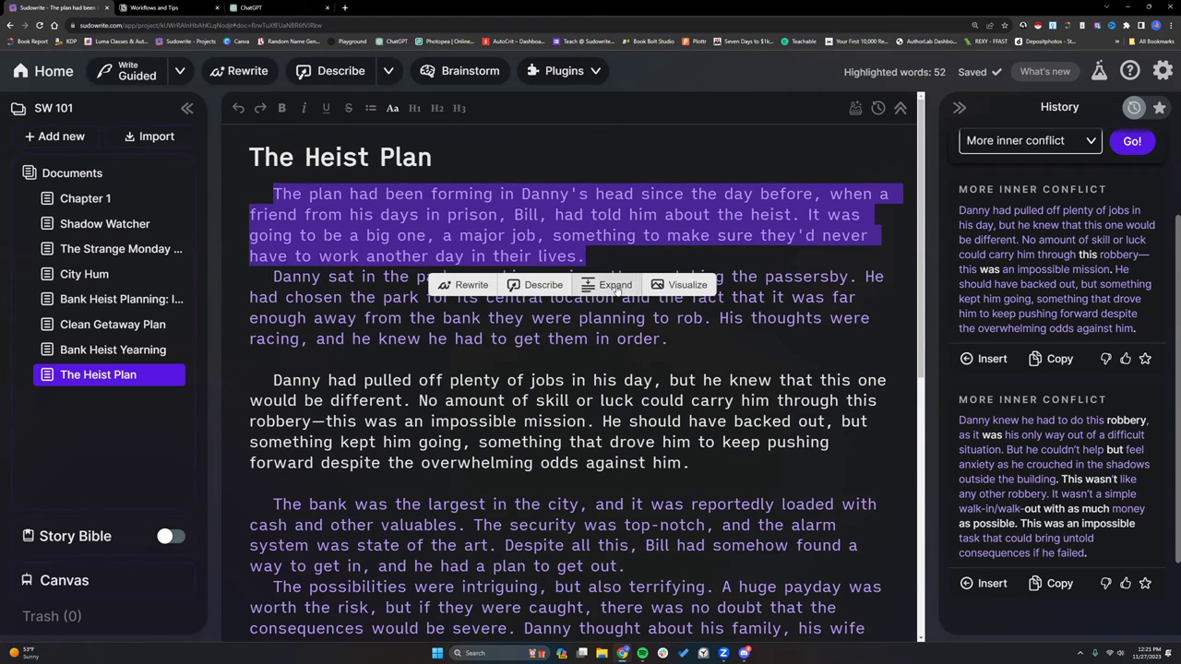
left_click(615, 285)
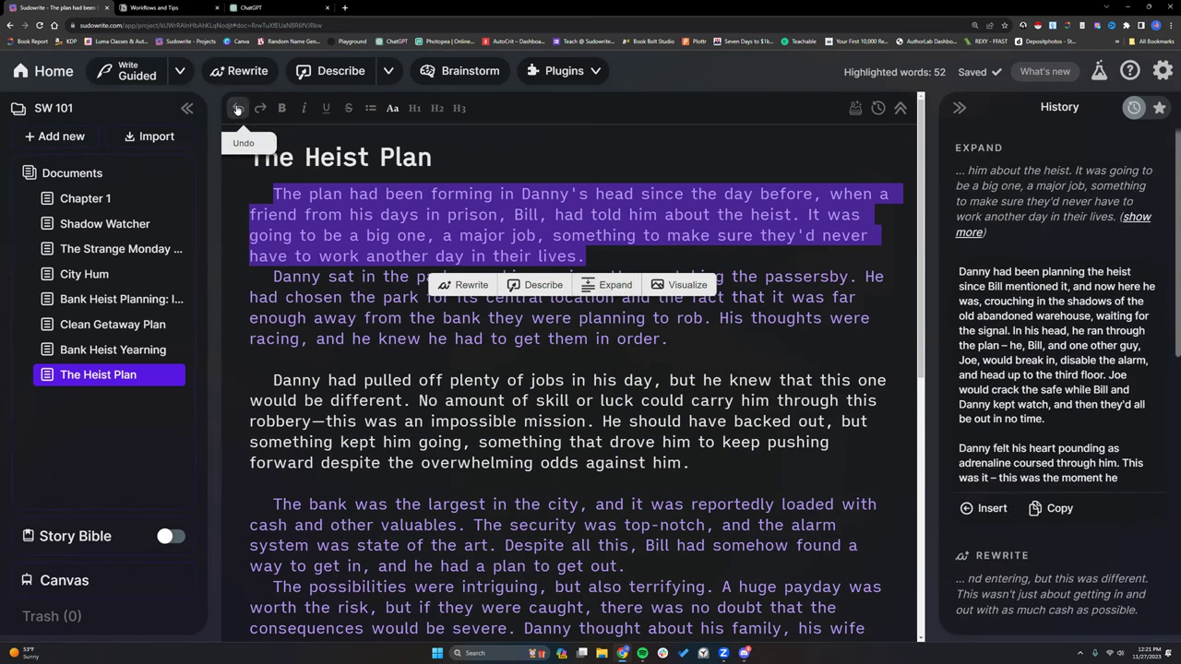
scroll(1021, 365, "down", 4)
scroll(1021, 365, "up", 3)
scroll(1020, 365, "up", 1)
Start a Rewrite of the opening paragraph and set its style to Customize
left_click(273, 72)
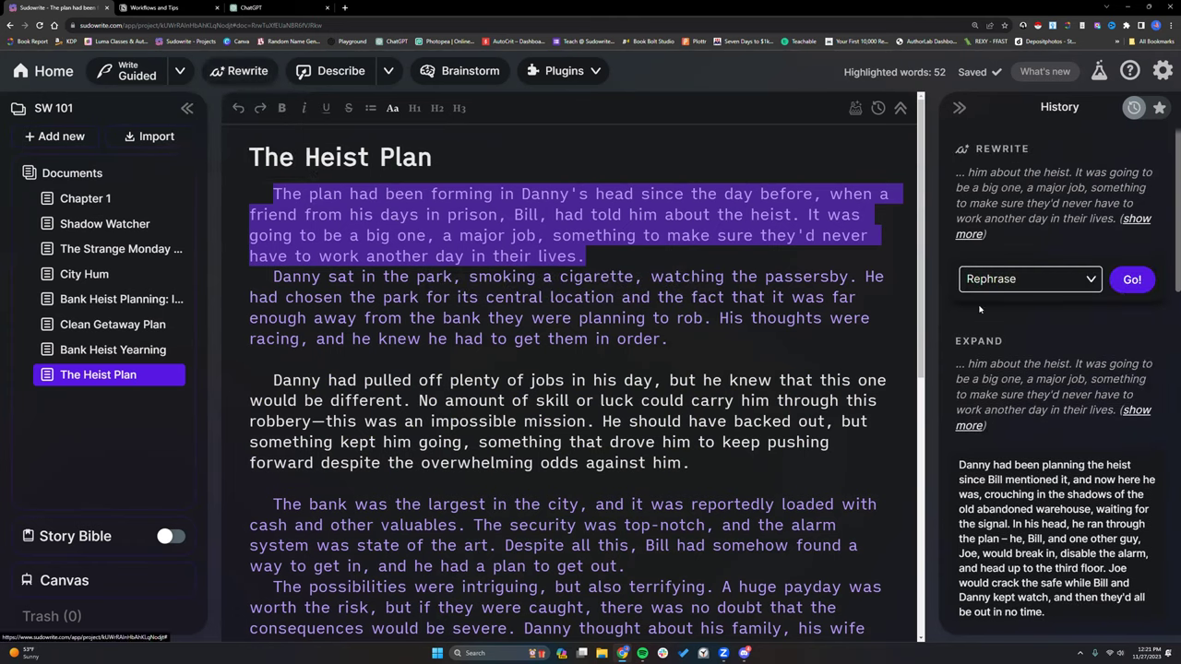
left_click(1092, 281)
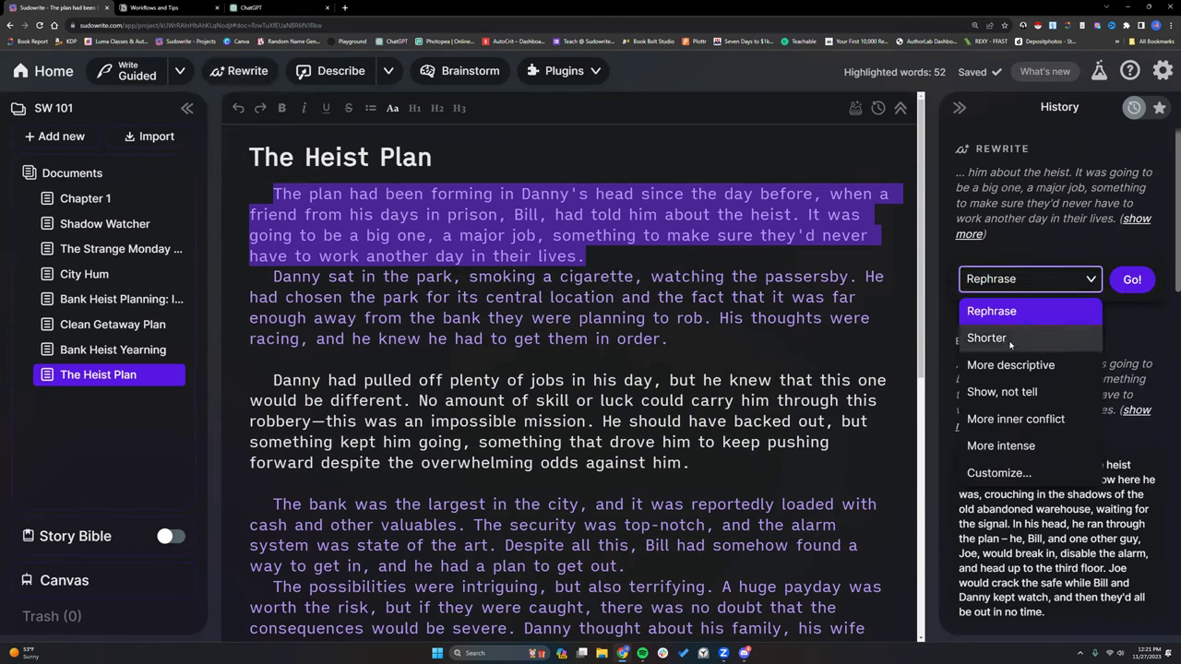
left_click(1019, 474)
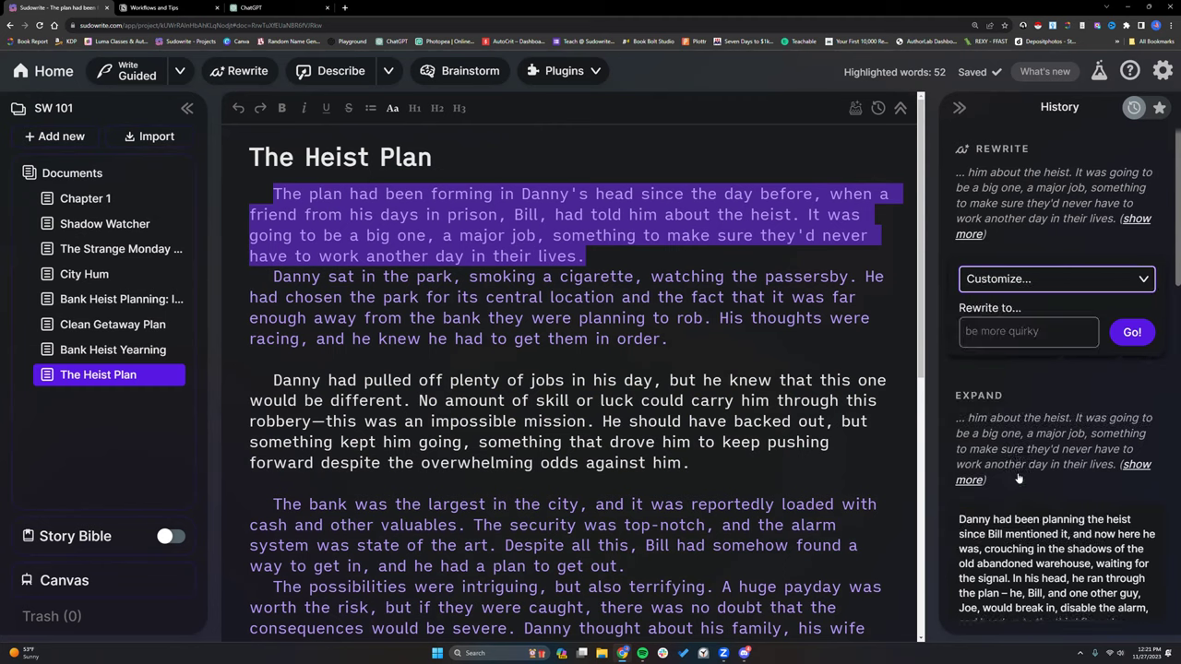
left_click(605, 258)
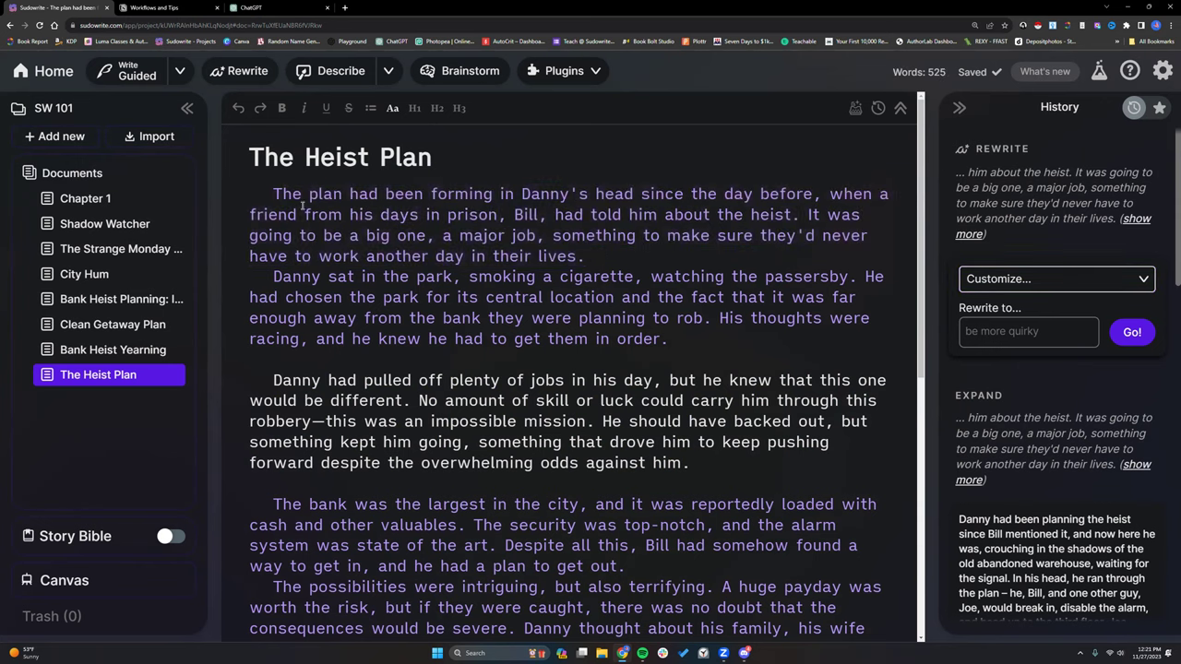
Highlight the draft from its opening through "without being caught" to check the tools offered for it, and clear the selection
left_click_drag(274, 192, 788, 450)
scroll(648, 435, "down", 2)
scroll(649, 439, "down", 1)
scroll(674, 481, "down", 1)
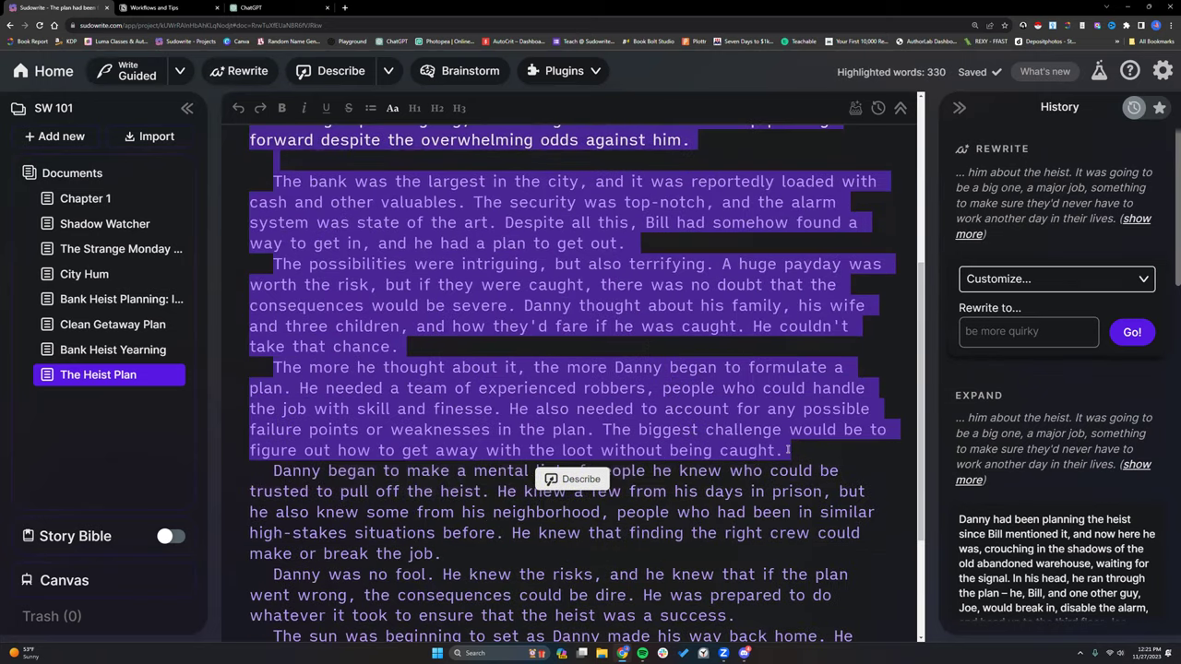
mouse_move(787, 450)
left_mouse_down()
mouse_move(707, 372)
mouse_move(672, 388)
mouse_move(784, 450)
left_mouse_up()
left_click(683, 355)
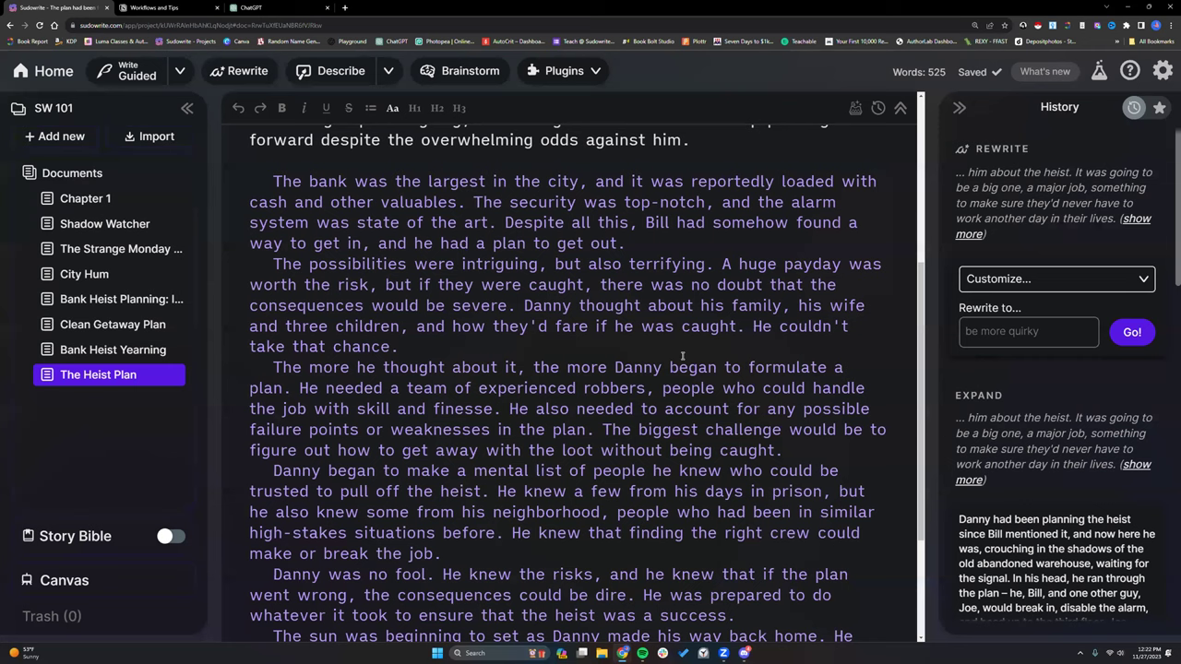
left_click(782, 452)
View the available rewrite styles again and close the choices with Customize still selected
left_click(991, 333)
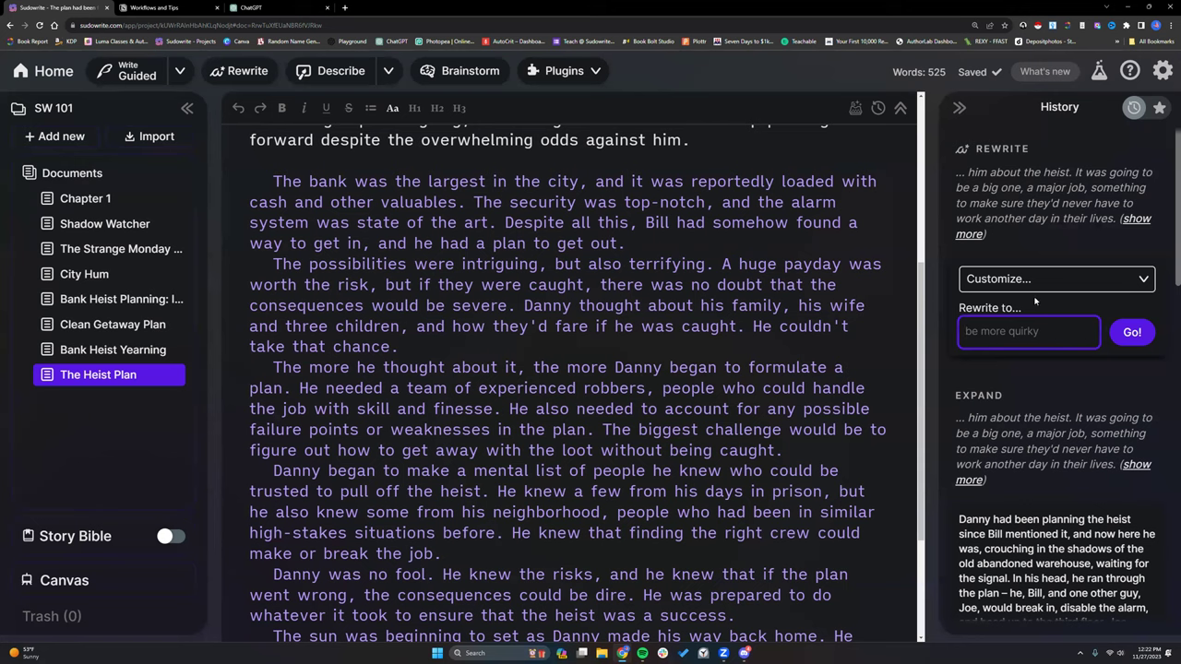
left_click(1134, 283)
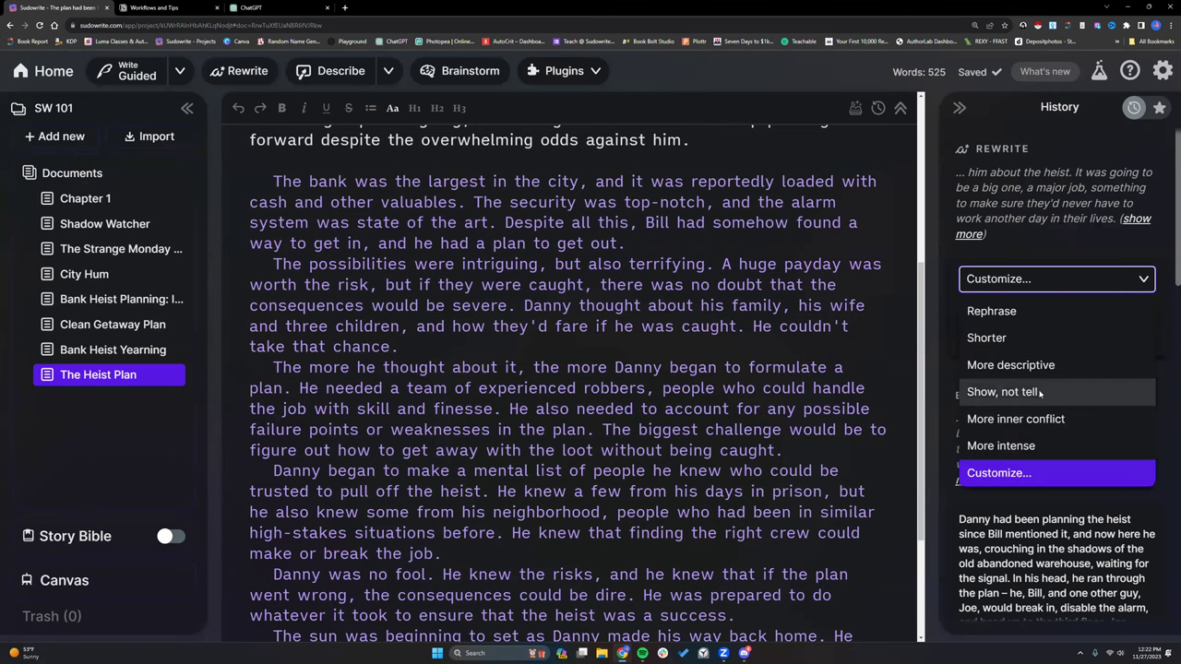
left_click(1142, 280)
Try out the Describe sense settings by switching Smell, Taste and Touch off and back on
scroll(701, 343, "up", 3)
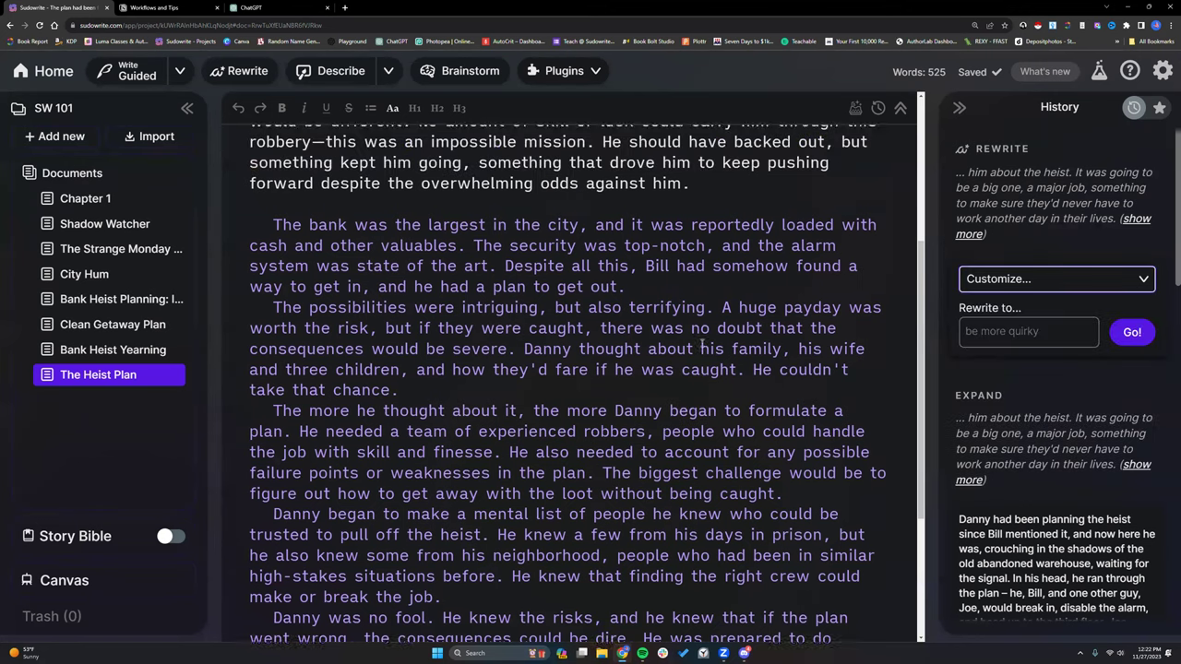
left_click(389, 71)
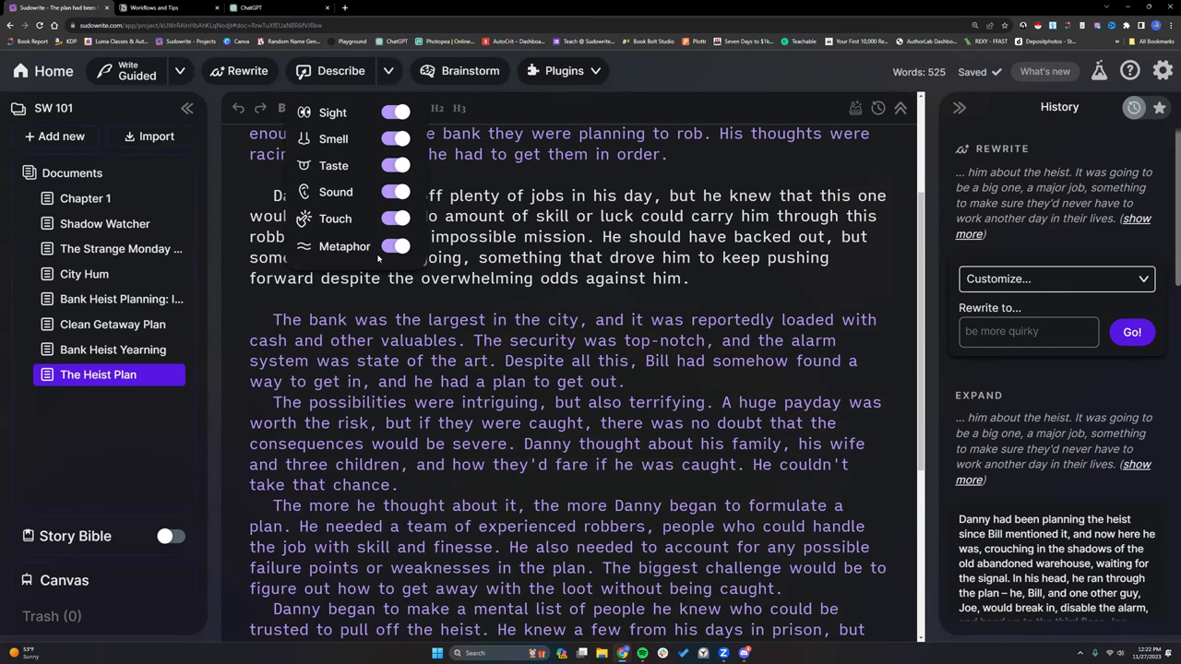
left_click(397, 138)
left_click(398, 219)
left_click(396, 138)
left_click(397, 166)
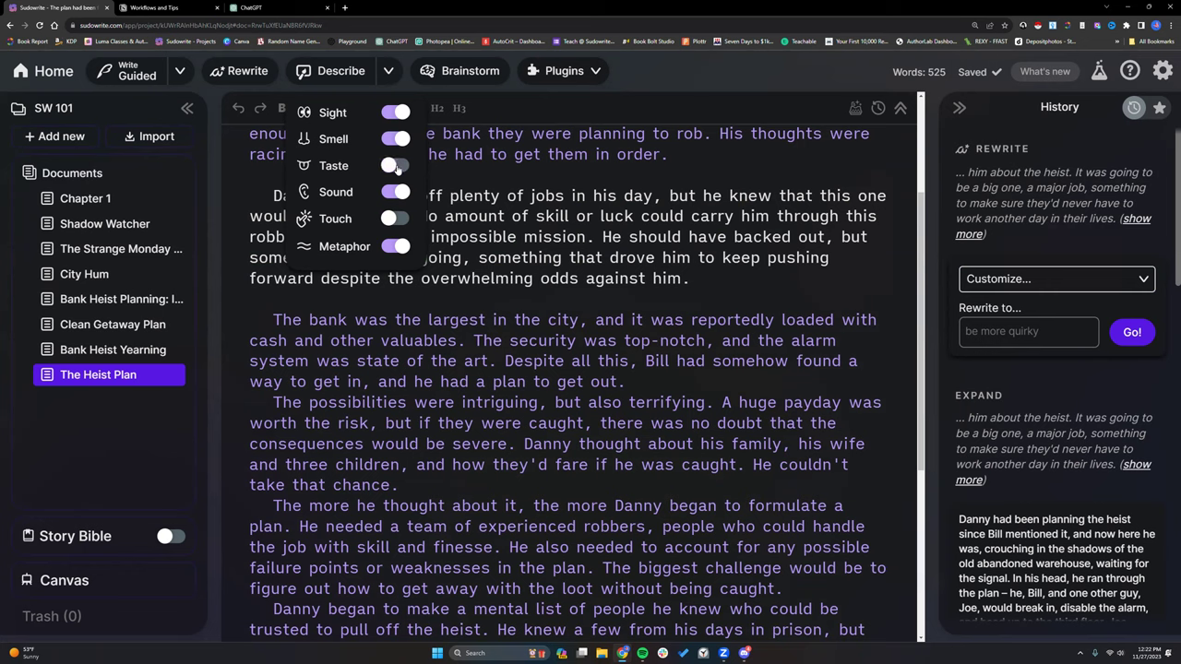
left_click(394, 166)
left_click(395, 219)
left_click(392, 222)
left_click(389, 220)
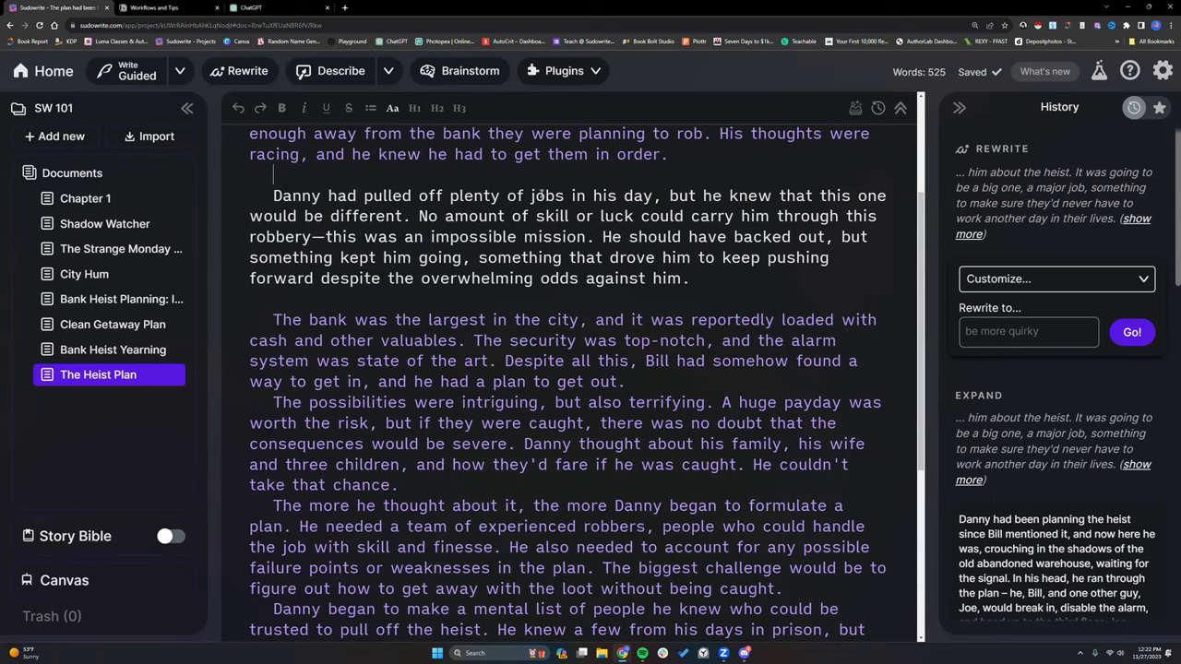
Compare the draft's opening paragraph with its expanded version, reading the expansion through to its end
scroll(542, 194, "up", 1)
scroll(557, 227, "up", 1)
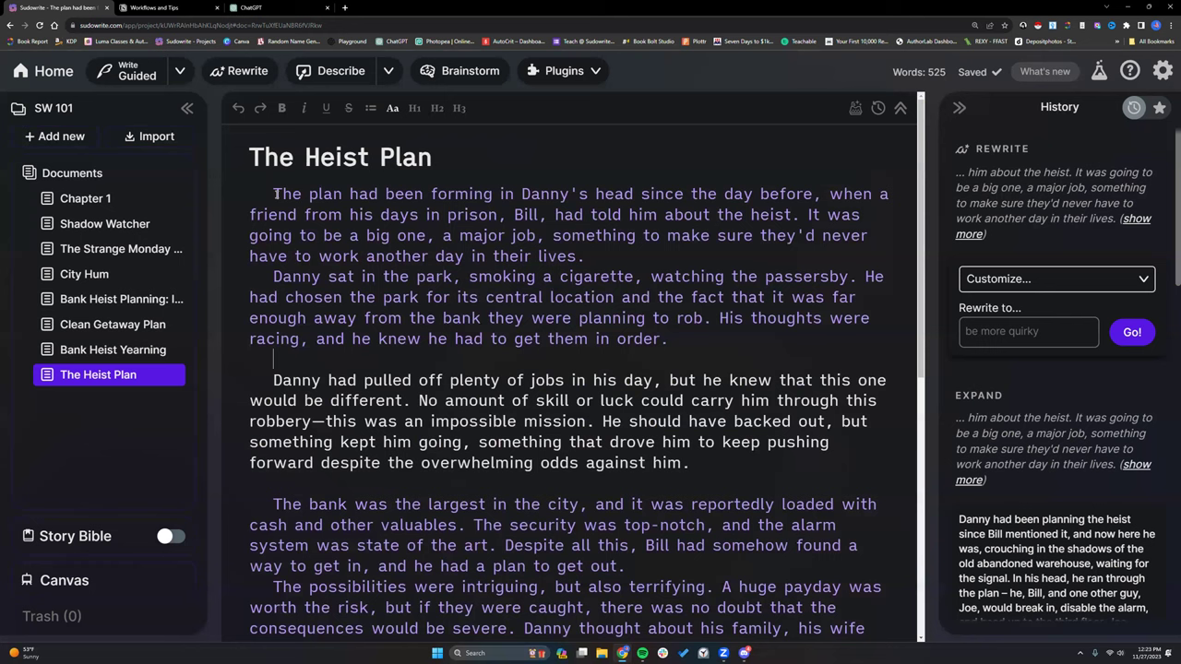
scroll(985, 417, "down", 1)
scroll(985, 417, "down", 4)
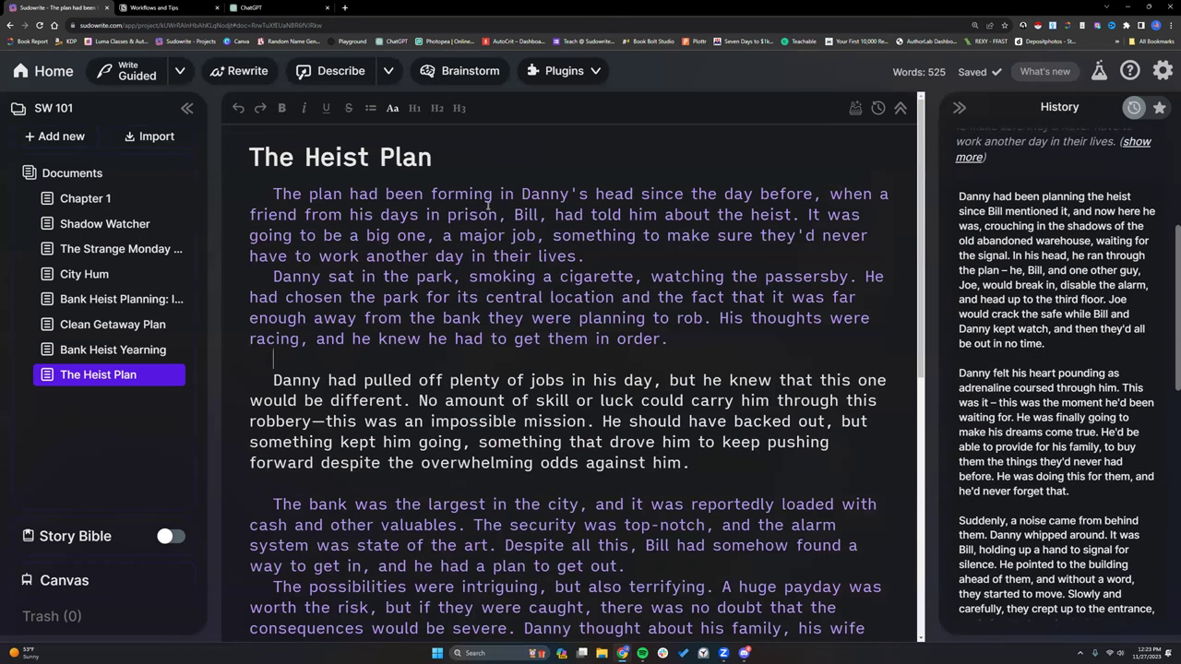
scroll(1094, 365, "up", 2)
scroll(1094, 365, "up", 2)
scroll(986, 350, "down", 2)
scroll(700, 351, "down", 1)
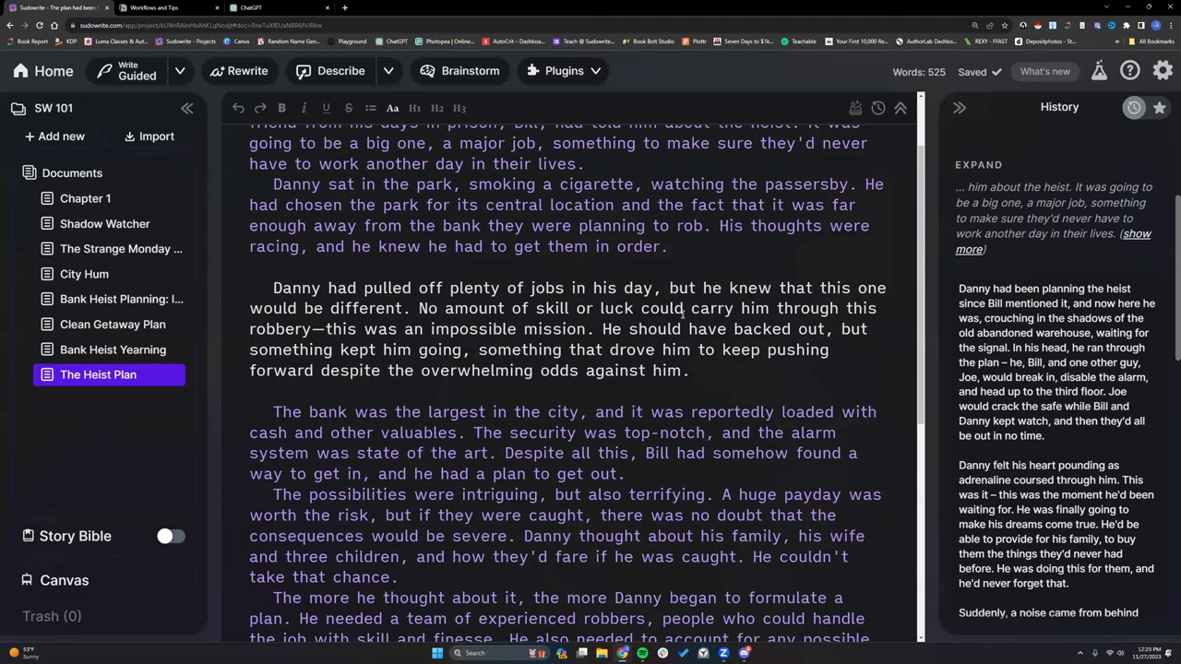
scroll(683, 314, "up", 1)
left_click_drag(273, 193, 587, 255)
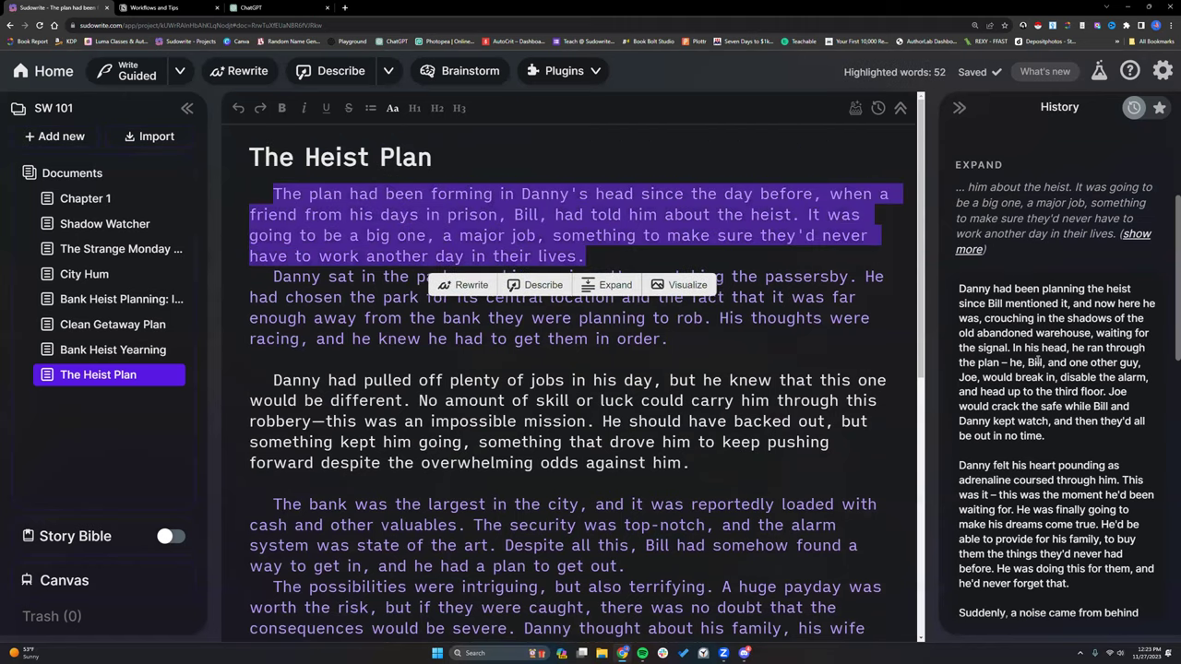
scroll(1037, 362, "down", 1)
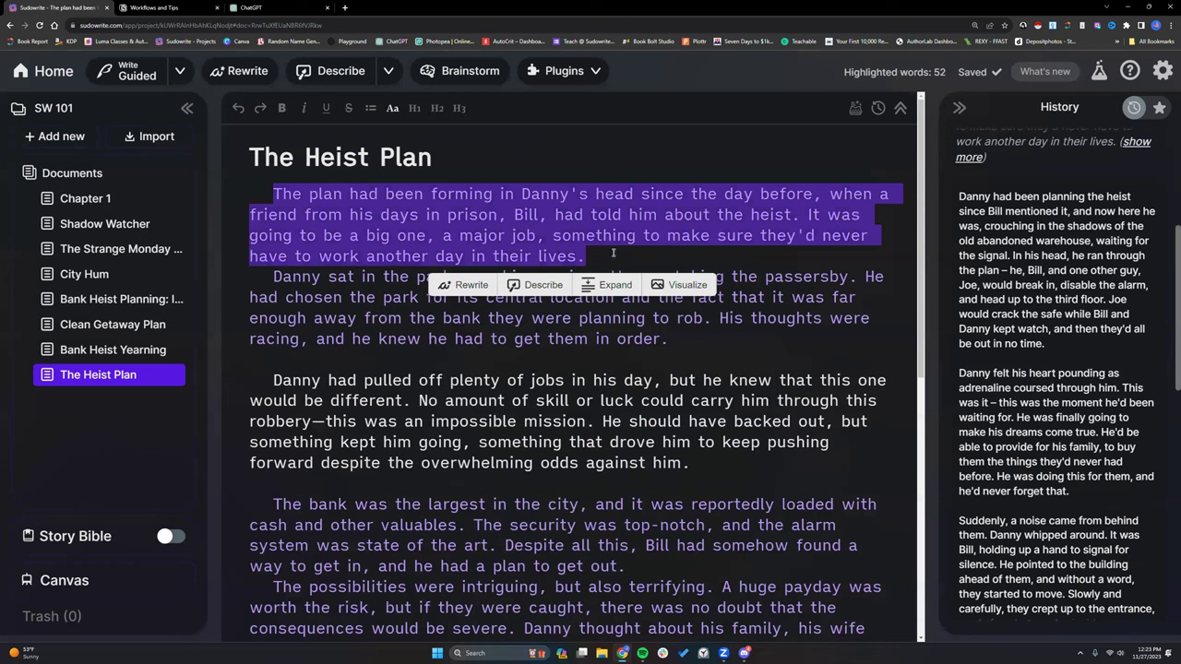
scroll(1045, 300, "down", 2)
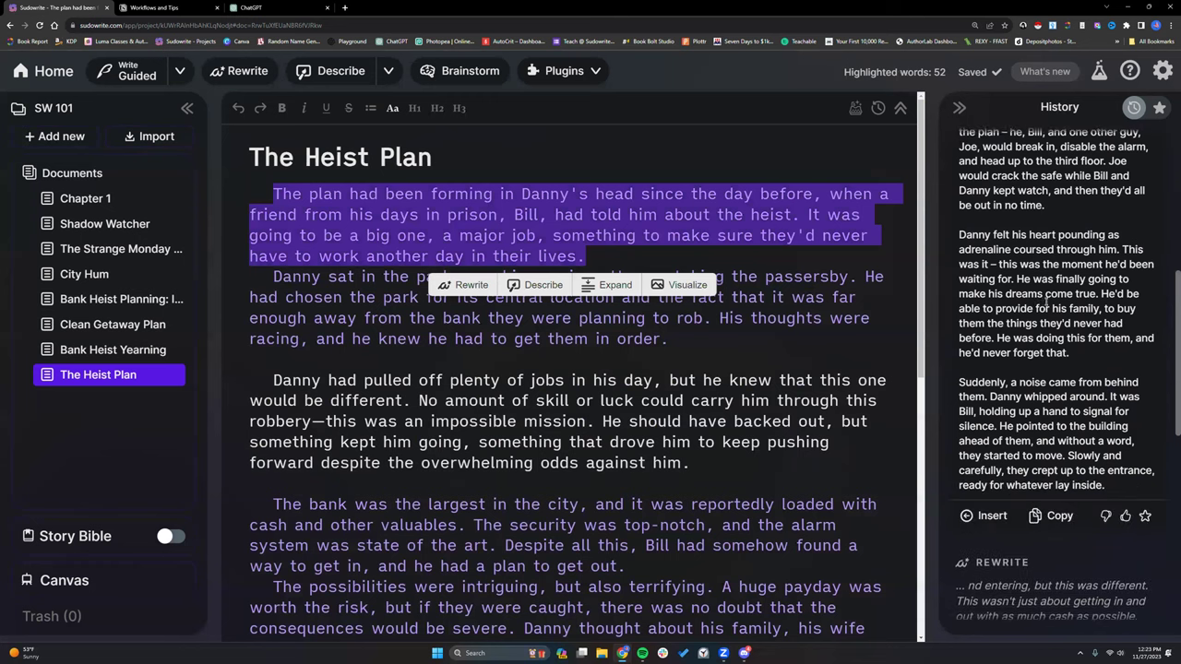
left_click(1006, 434)
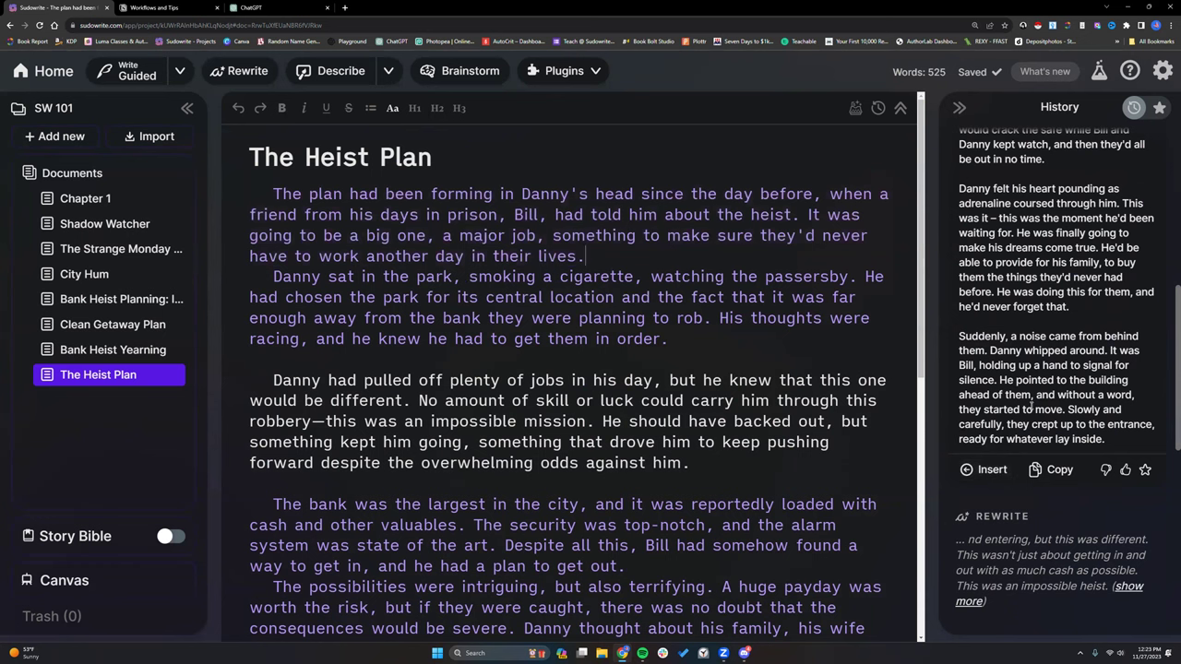
Insert the expanded passage from the history below the draft's opening paragraph and clear the highlight on it
scroll(1032, 406, "up", 1)
scroll(1031, 406, "up", 1)
scroll(1011, 499, "down", 2)
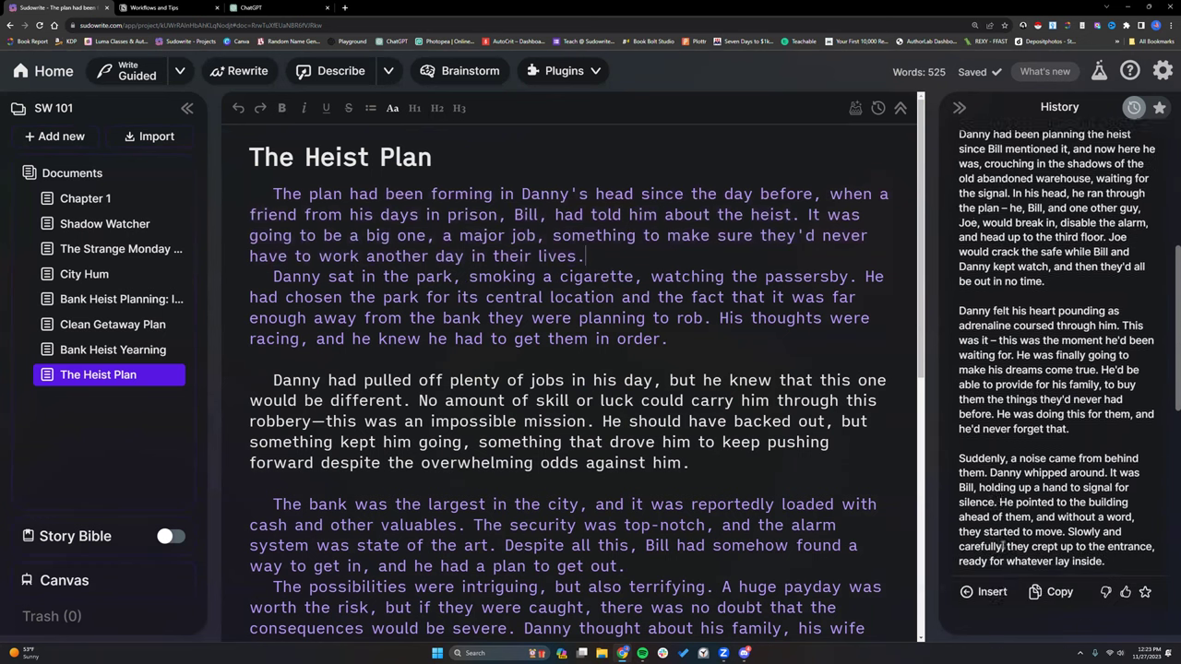
left_click(992, 563)
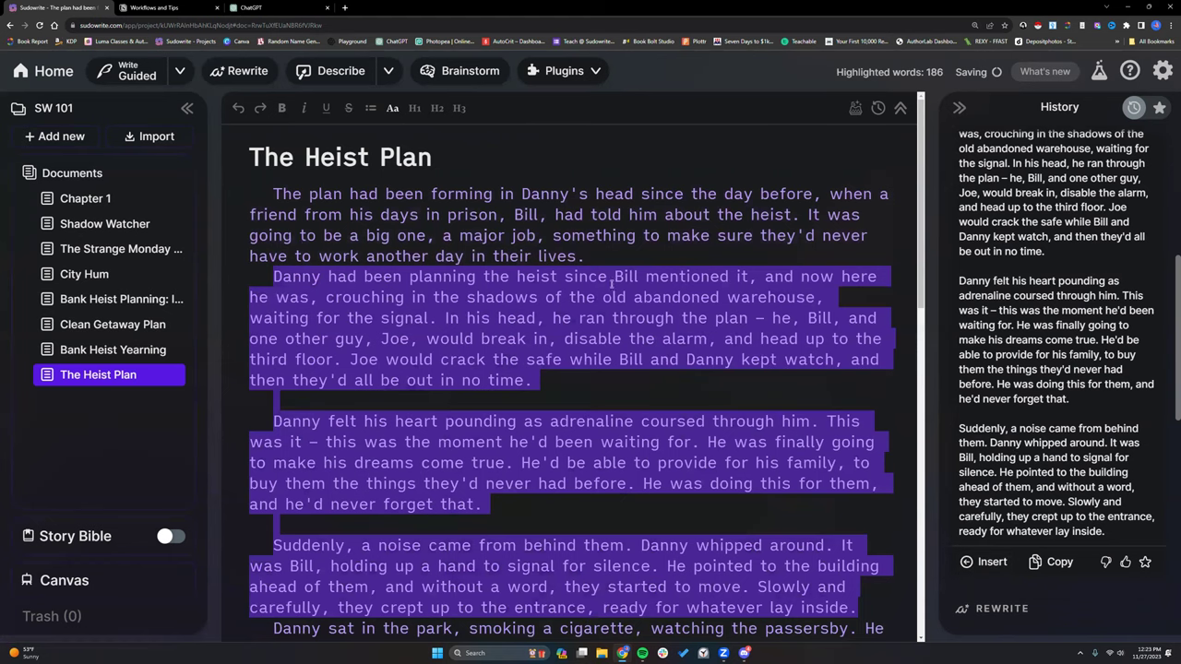
left_click(625, 243)
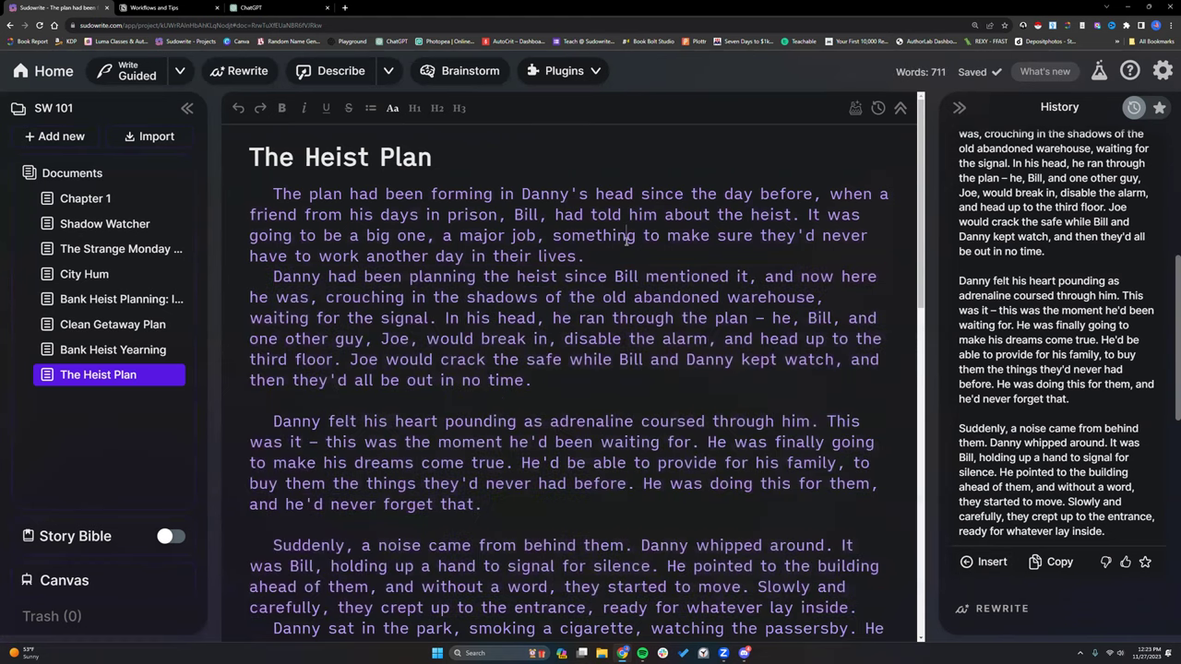
Highlight from "Danny sat in the park" through "central location" to check the tools offered for short and longer selections, and clear it
scroll(618, 253, "down", 1)
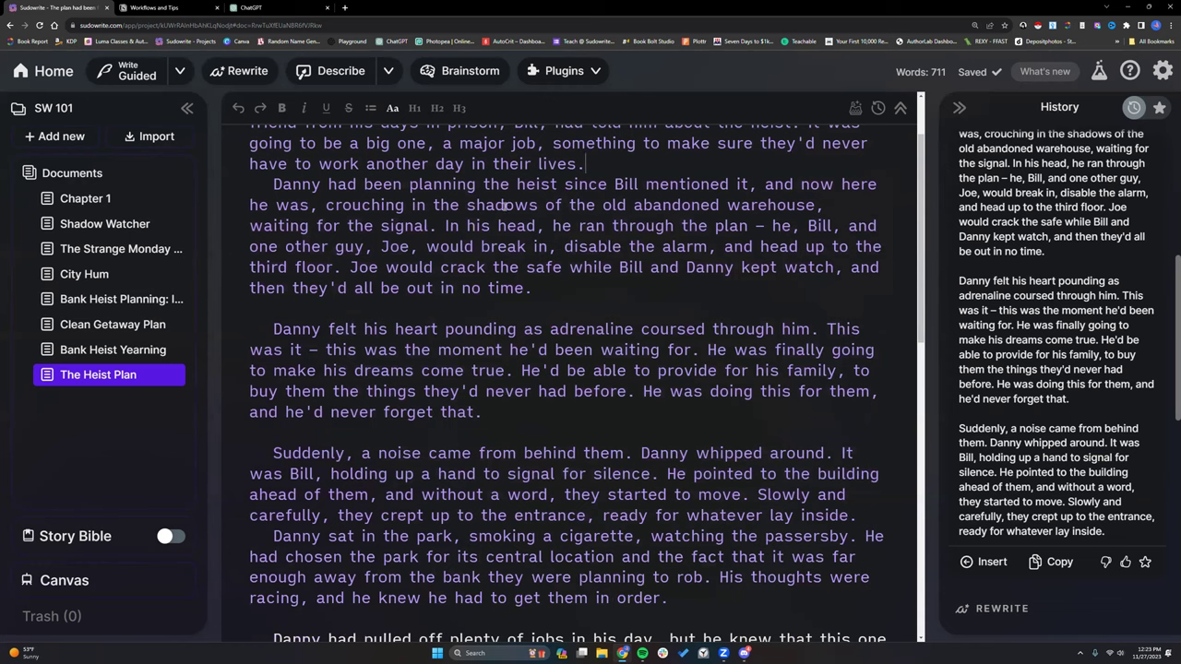
scroll(505, 205, "down", 5)
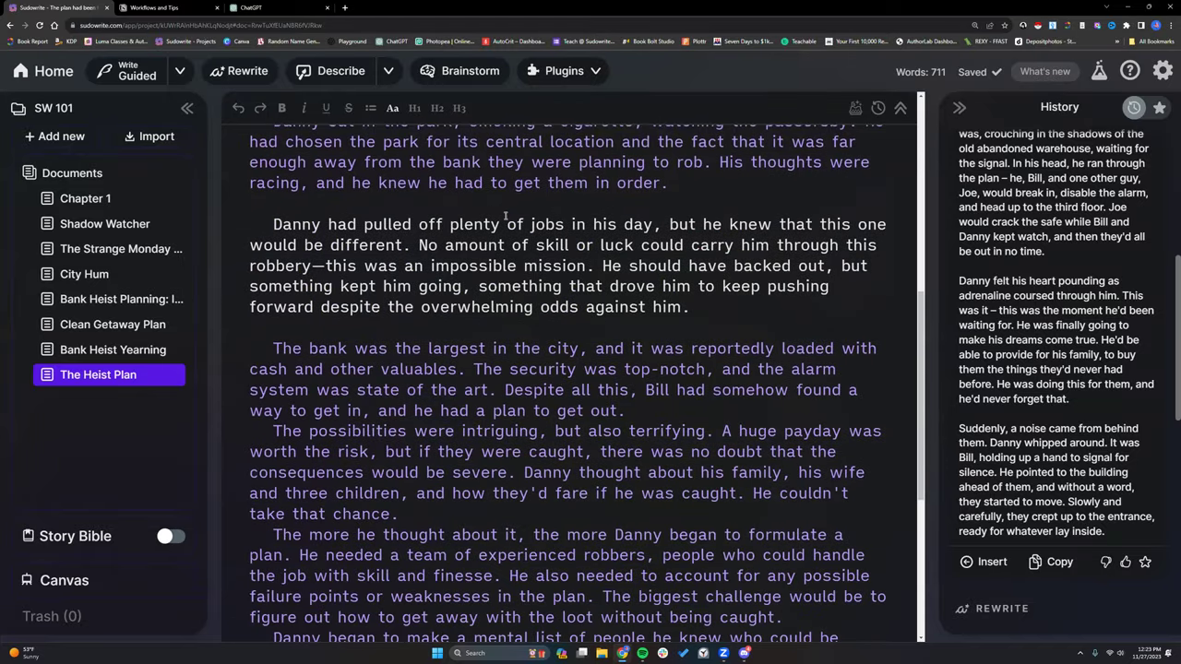
scroll(509, 216, "down", 1)
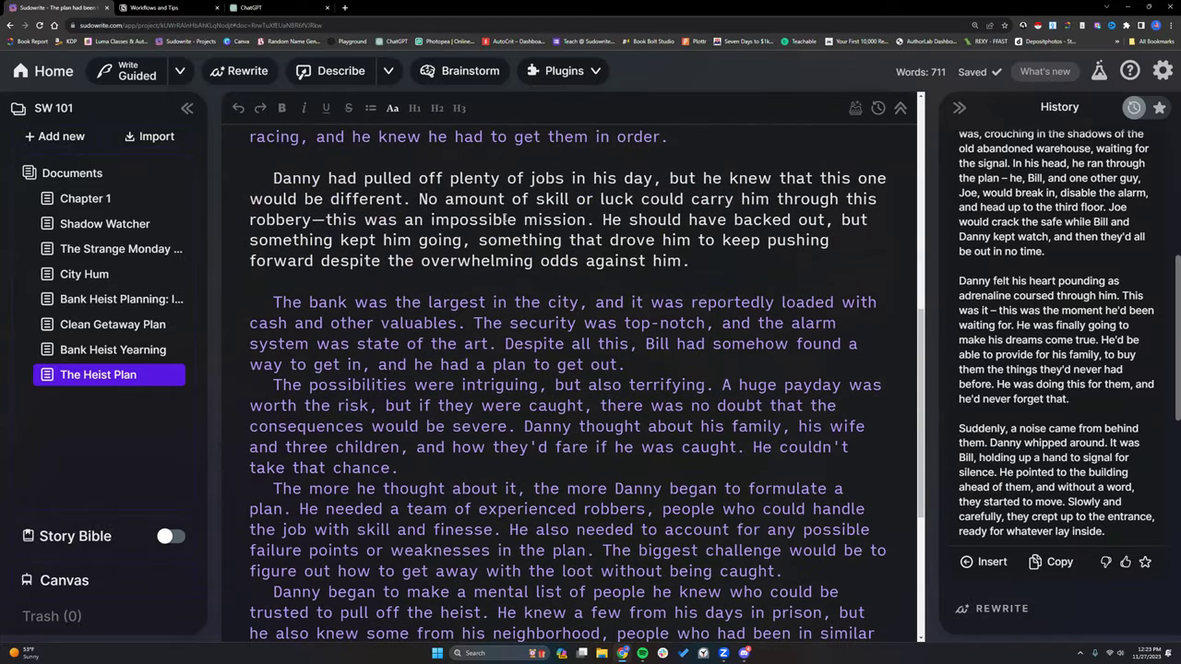
scroll(513, 218, "up", 3)
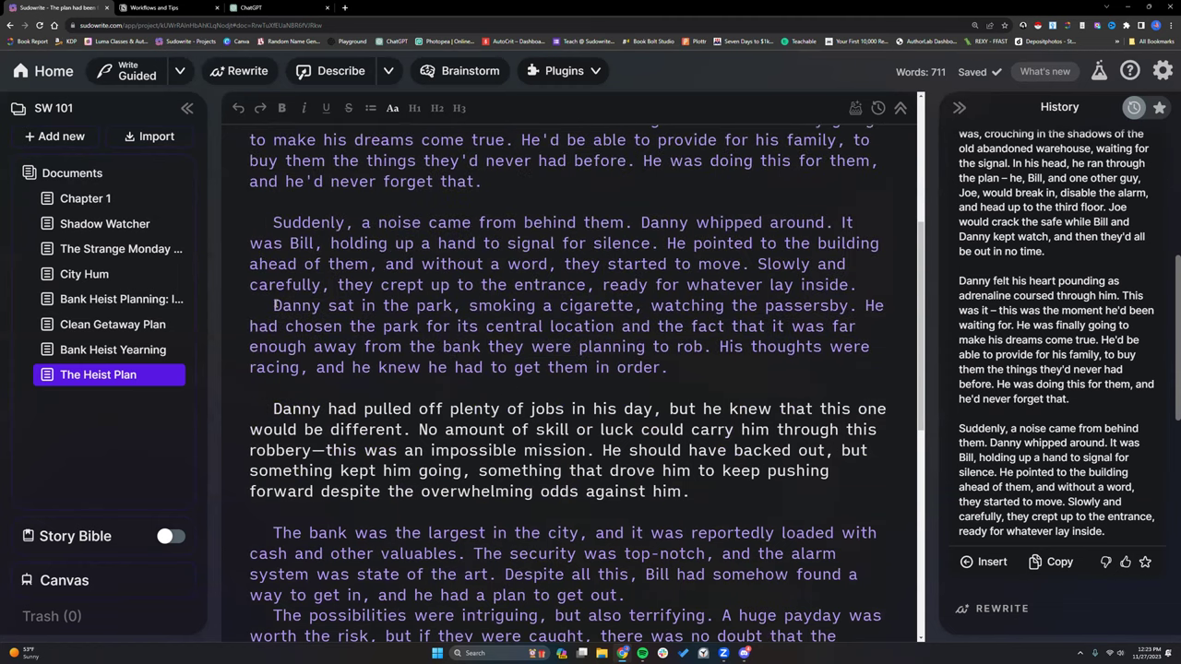
left_click_drag(273, 305, 630, 307)
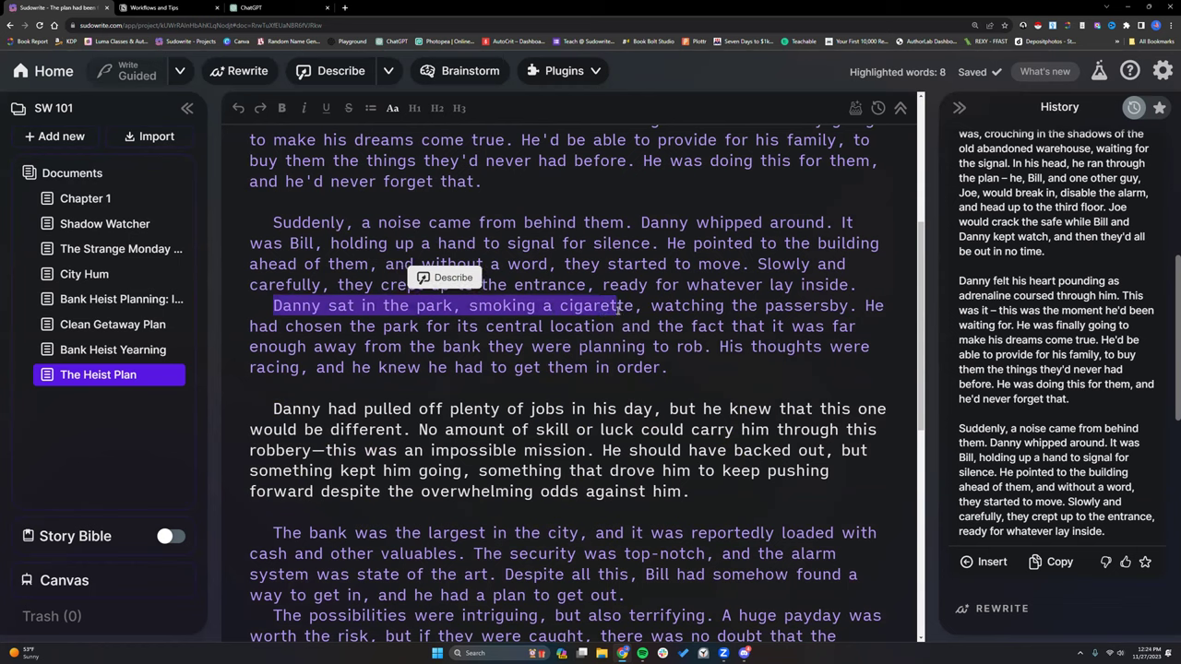
left_click_drag(618, 312, 620, 316)
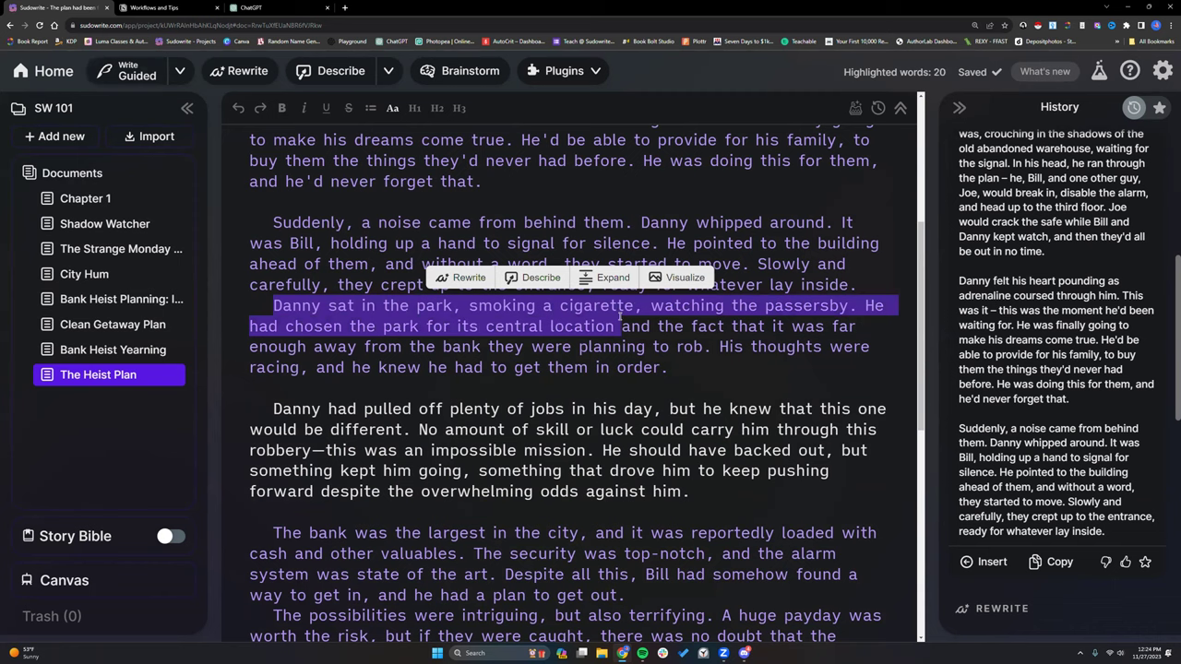
left_click(620, 317)
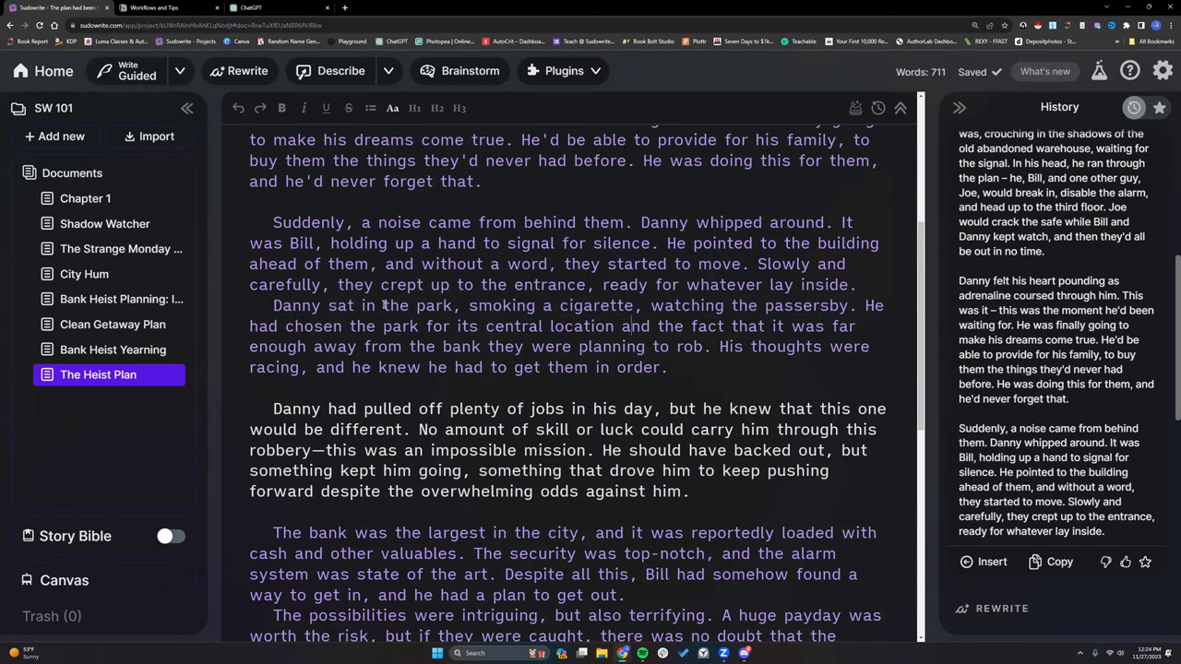
View the Describe sense settings with "Danny sat in the park" selected, and close them with all senses left on
left_click_drag(273, 306, 451, 308)
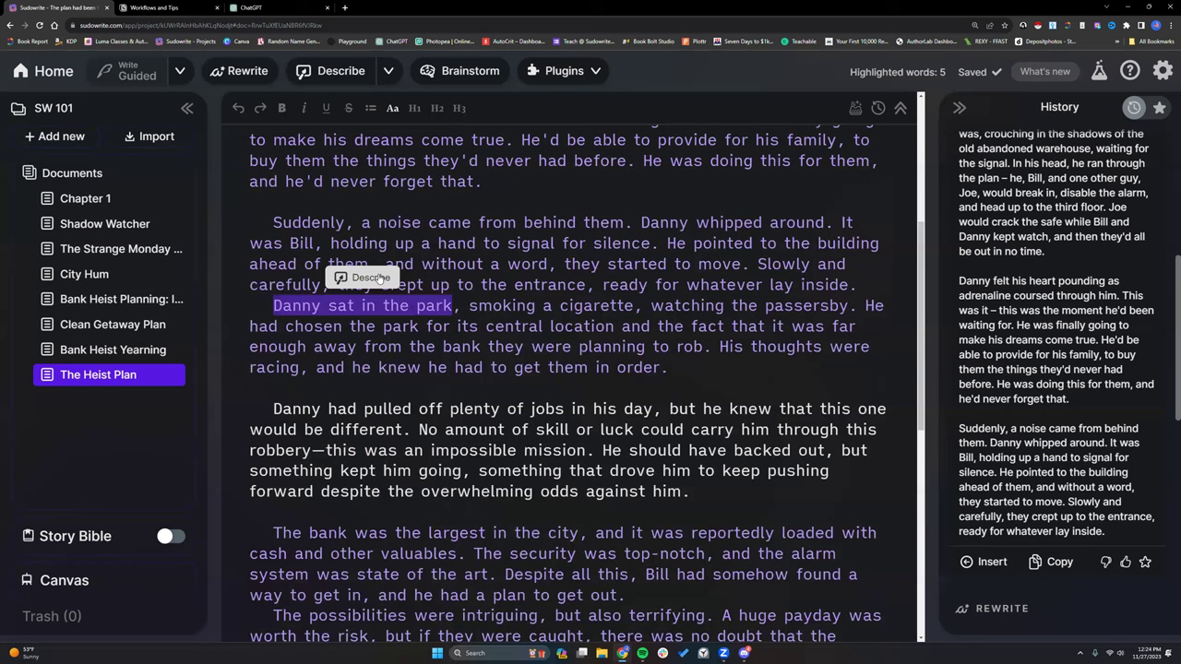
left_click(389, 71)
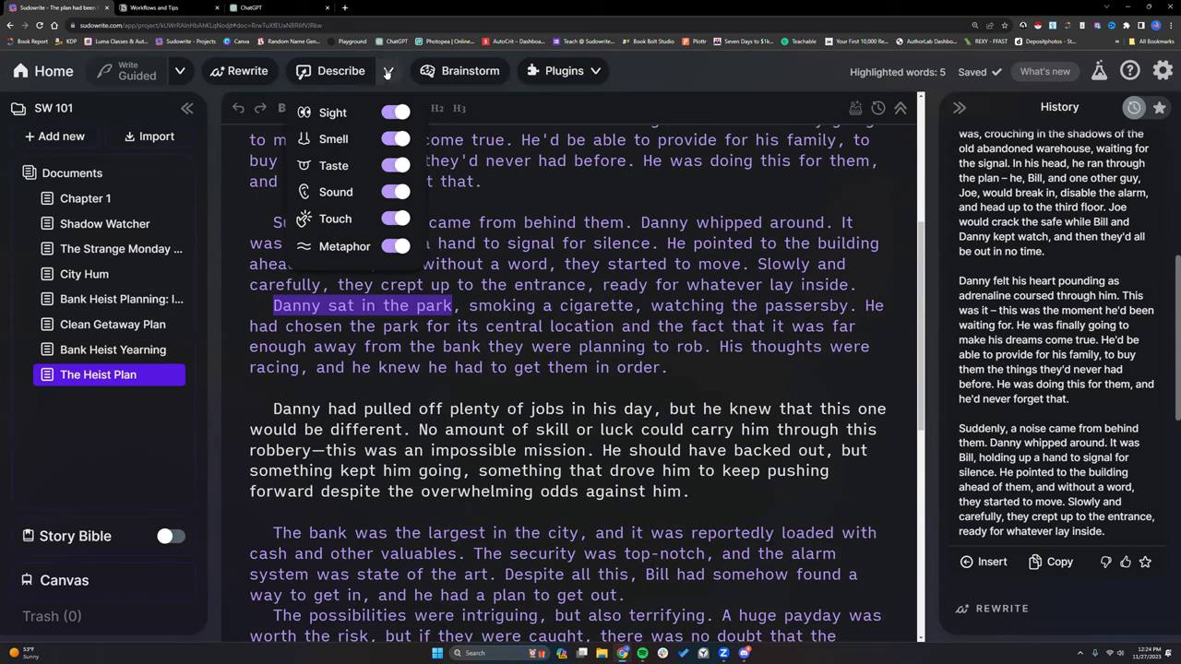
left_click(388, 74)
left_click(375, 305)
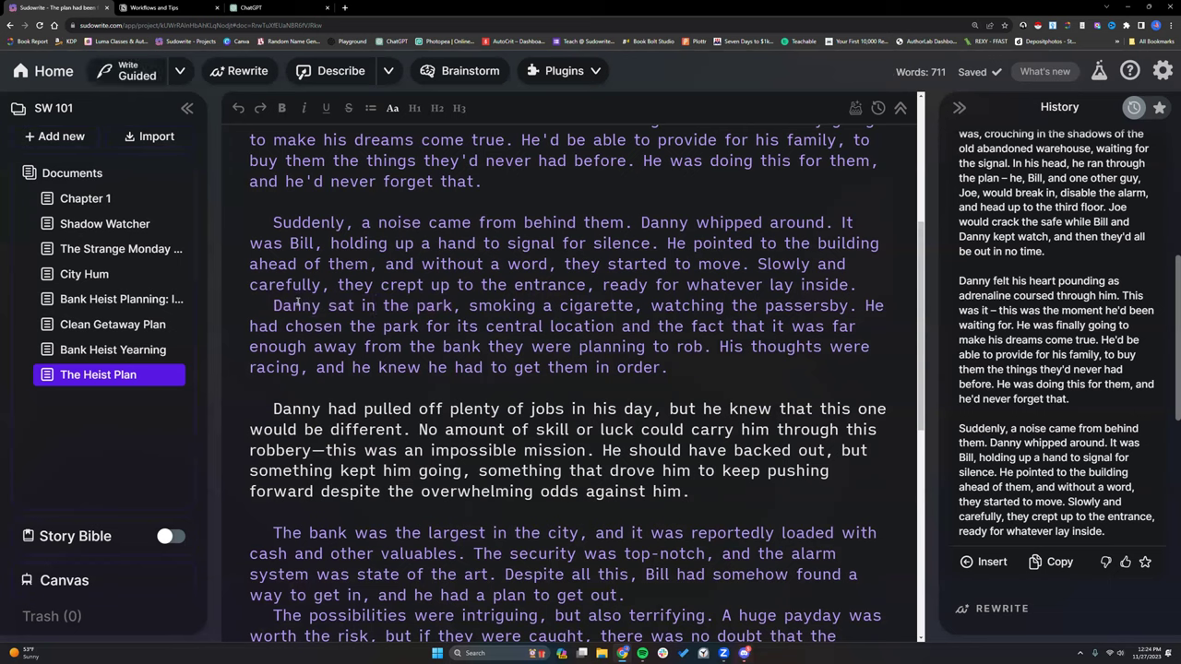
Generate Describe suggestions for the phrase "Danny sat in the park", read the Sight ones and deselect the phrase
left_click_drag(275, 305, 454, 306)
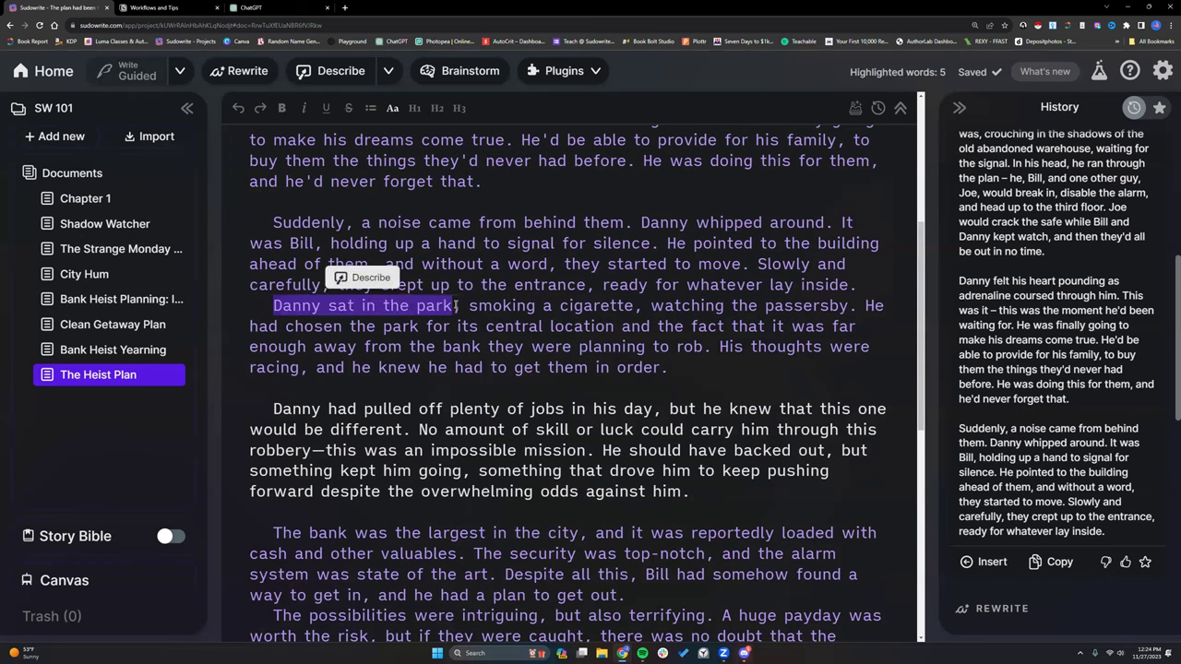
left_click(381, 279)
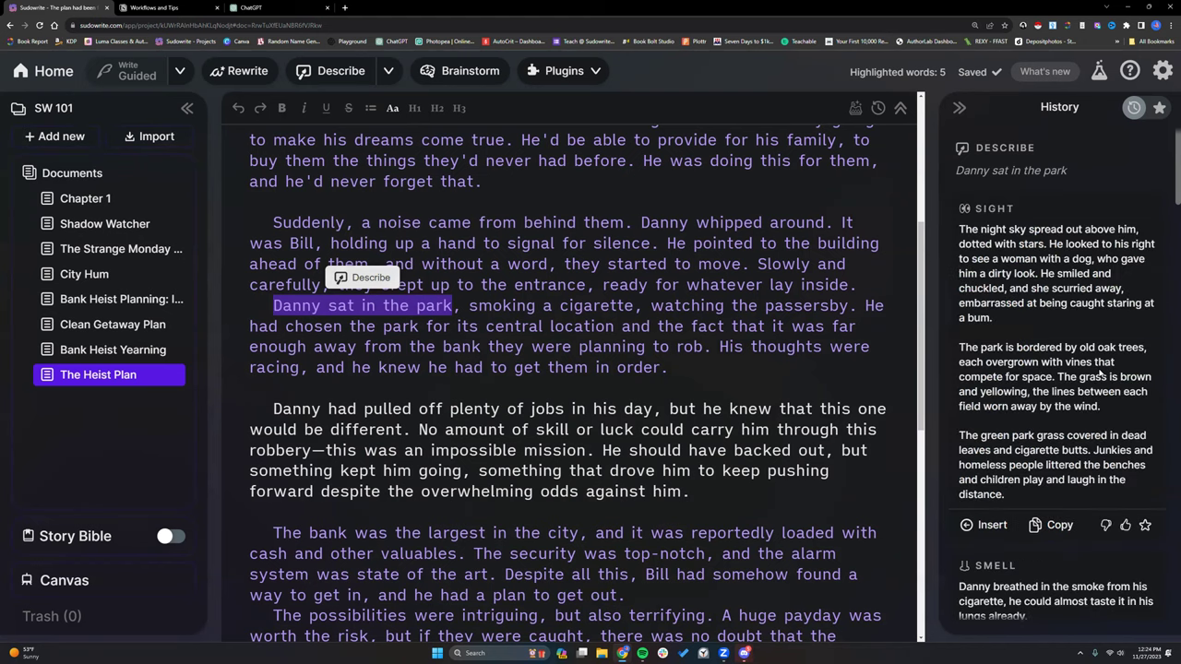
scroll(1034, 249, "down", 1)
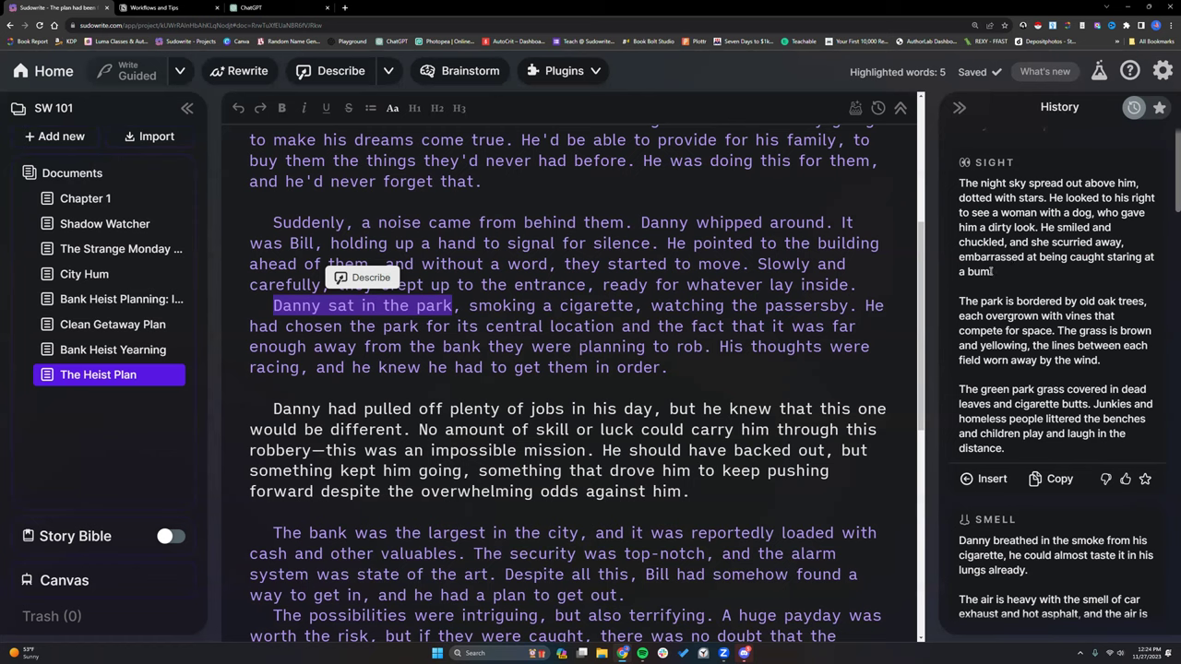
key("Left")
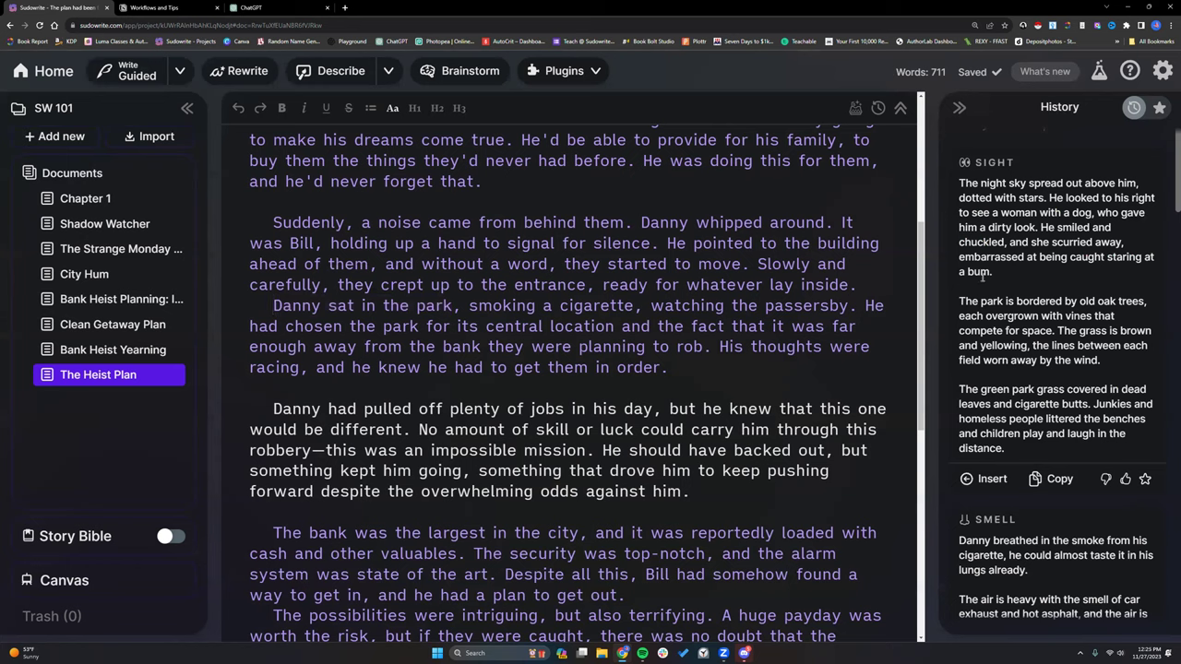
Insert the Sight descriptions into the draft right after the sentence ending "watching the passersby."
left_click(863, 306)
left_click(990, 479)
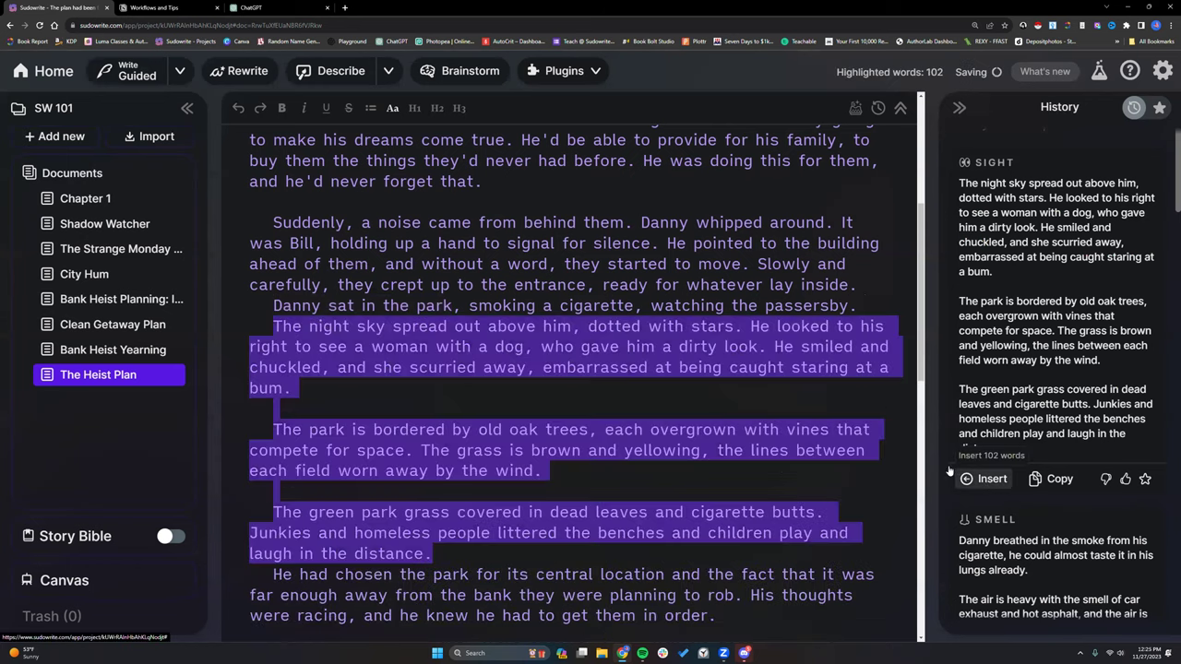
left_click(869, 308)
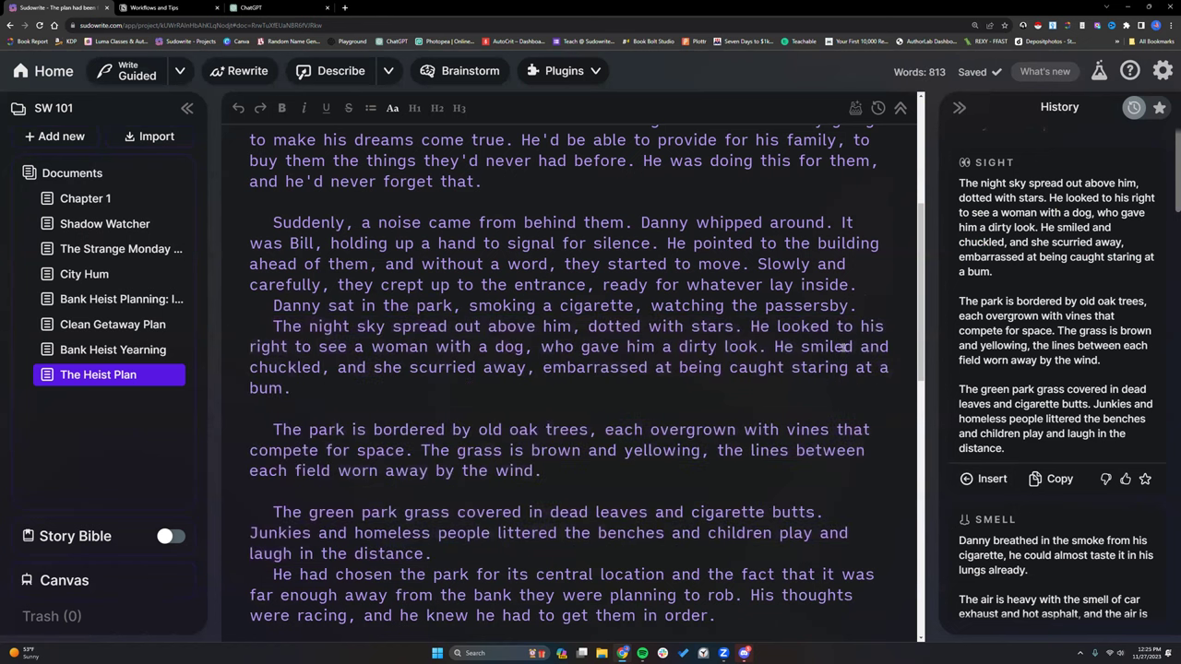
Copy the first Smell suggestion, "Danny breathed in the smoke from his cigarette…", into the draft after "watching the passersby.", separated from that sentence
scroll(454, 391, "down", 3)
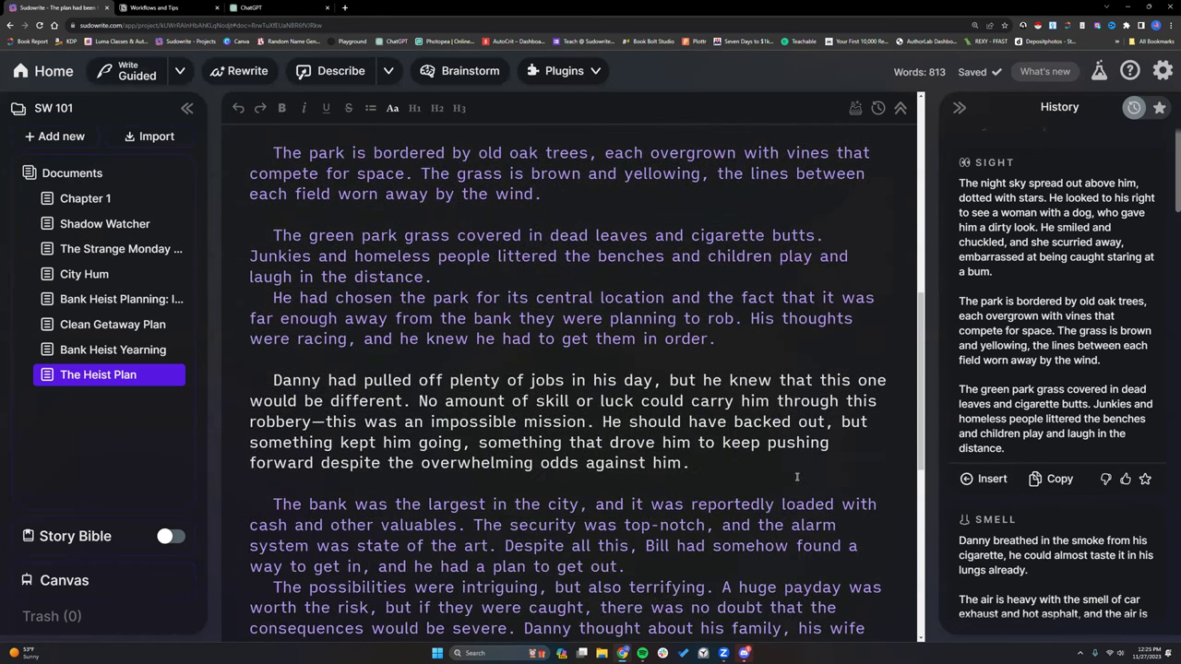
scroll(978, 397, "down", 3)
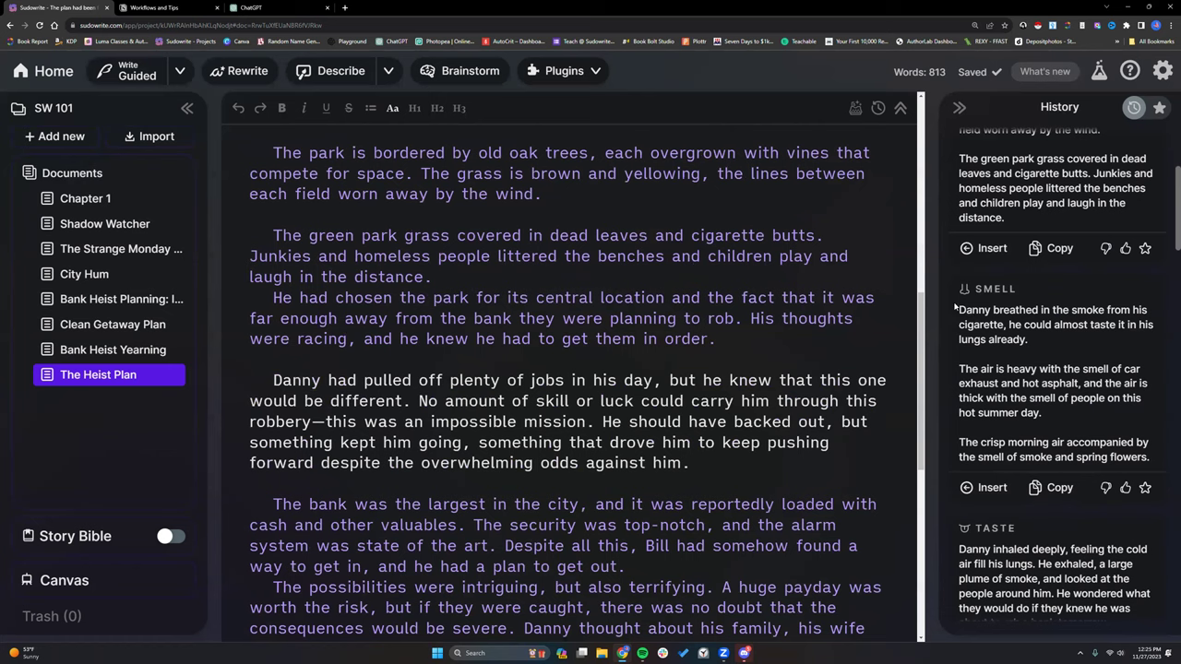
left_click_drag(955, 307, 1043, 342)
key("super+c")
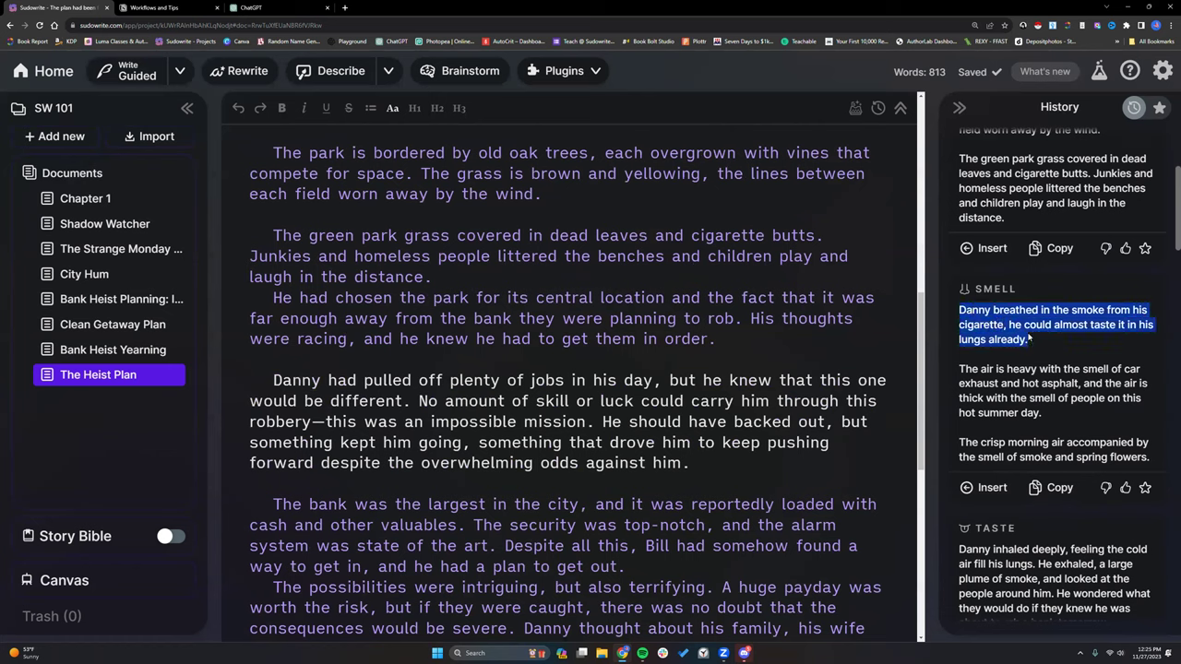
right_click(1006, 325)
left_click(873, 333)
scroll(572, 339, "up", 3)
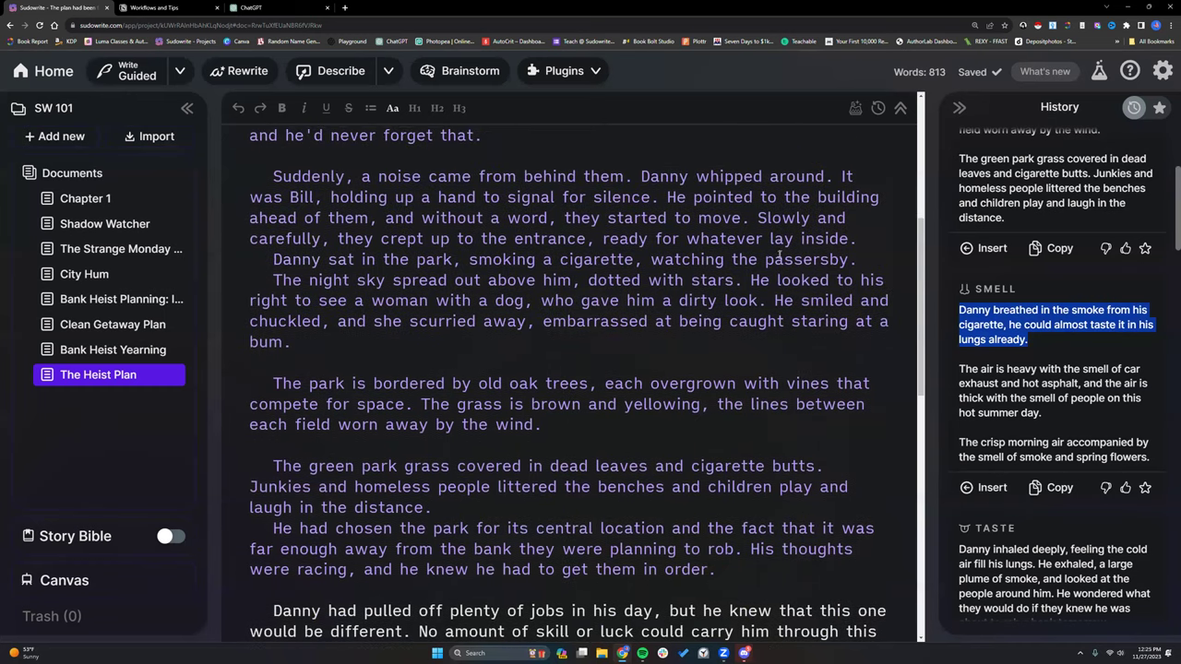
left_click(857, 260)
right_click(859, 260)
left_click(882, 332)
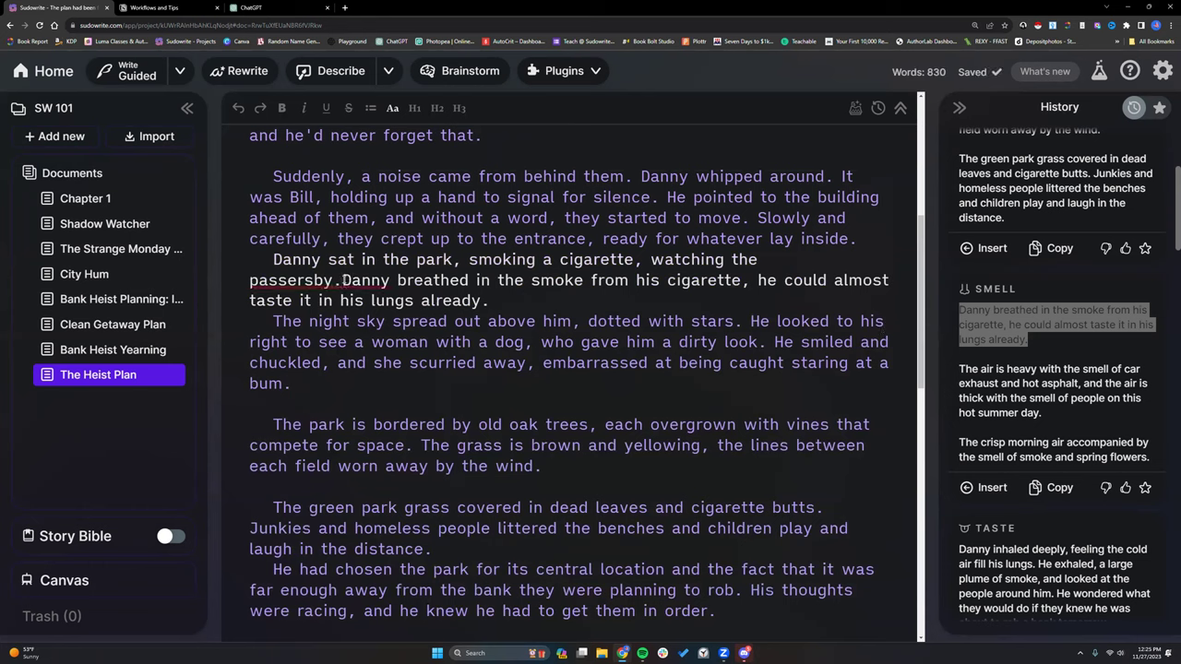
key("Return")
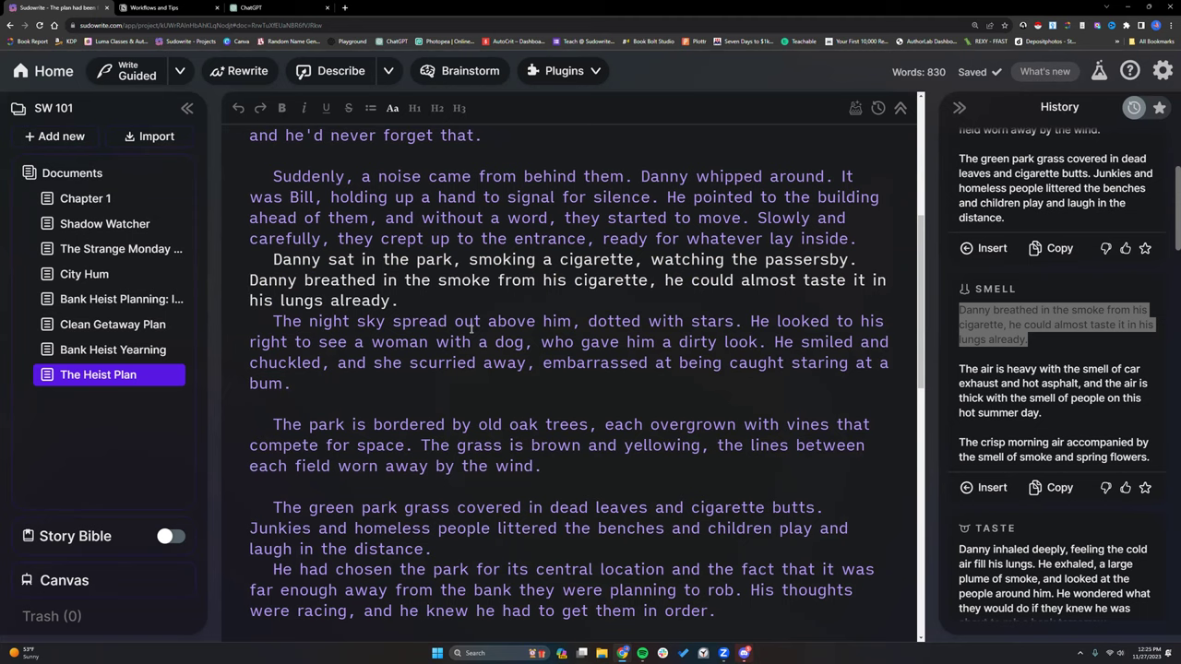
Read through the Taste, Sound, Touch and Metaphor suggestions, highlighting the metaphor that starts "Its legs were scattered", and clear the selection
scroll(471, 329, "up", 1)
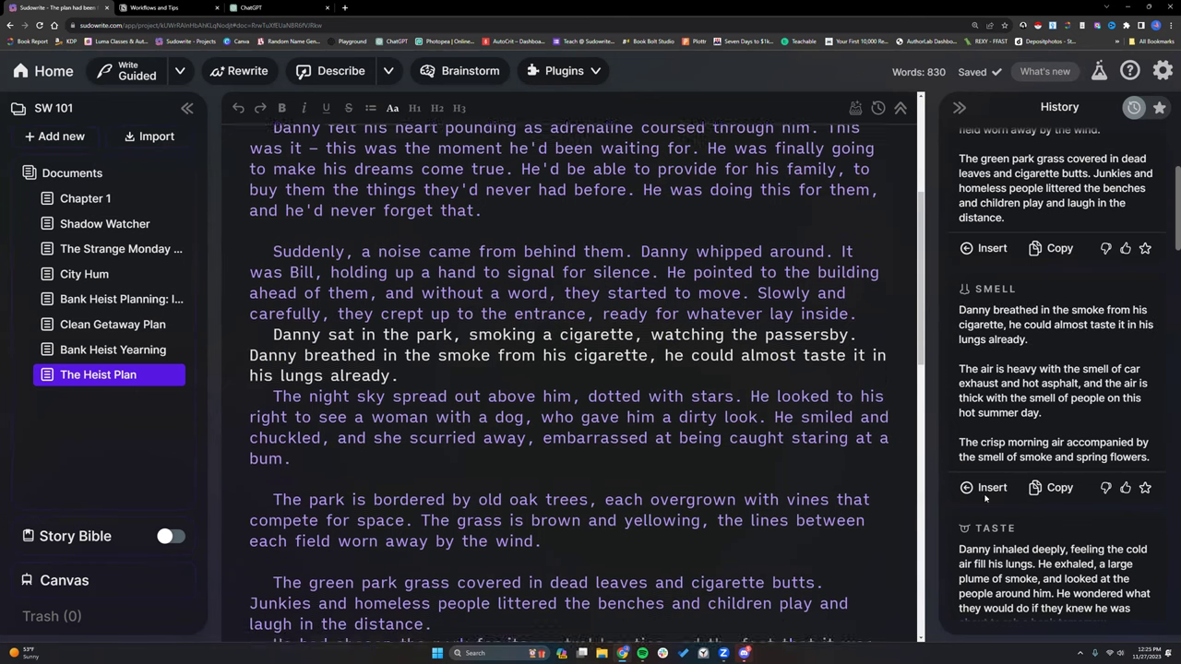
scroll(1005, 439, "down", 4)
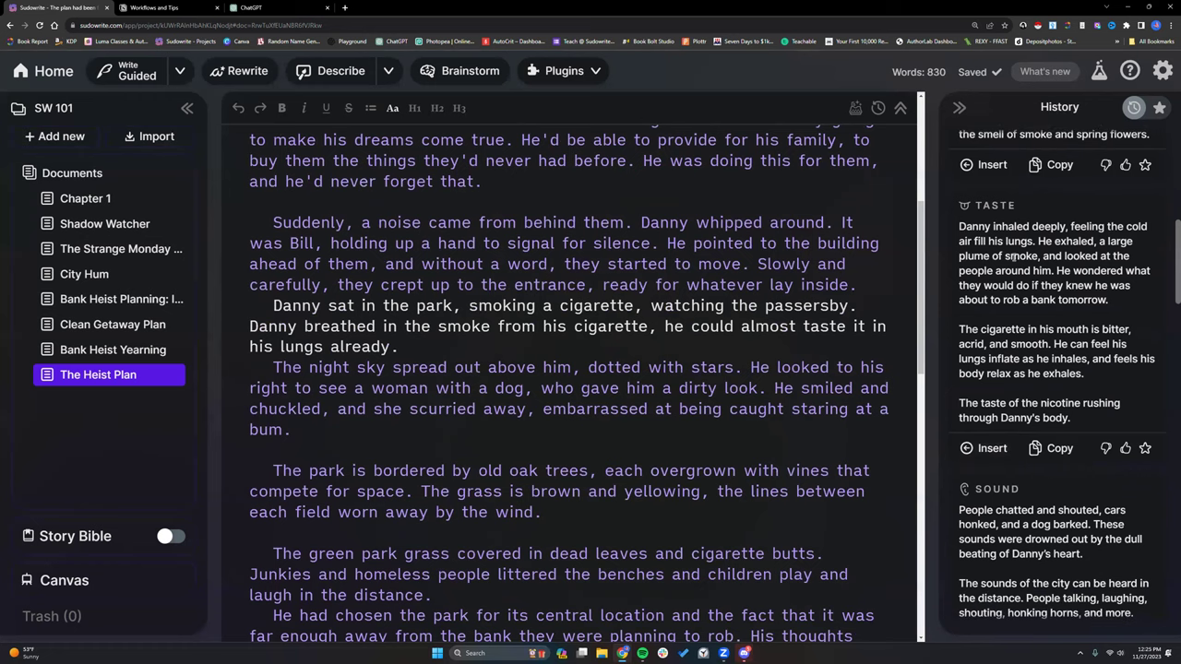
scroll(1013, 271, "down", 1)
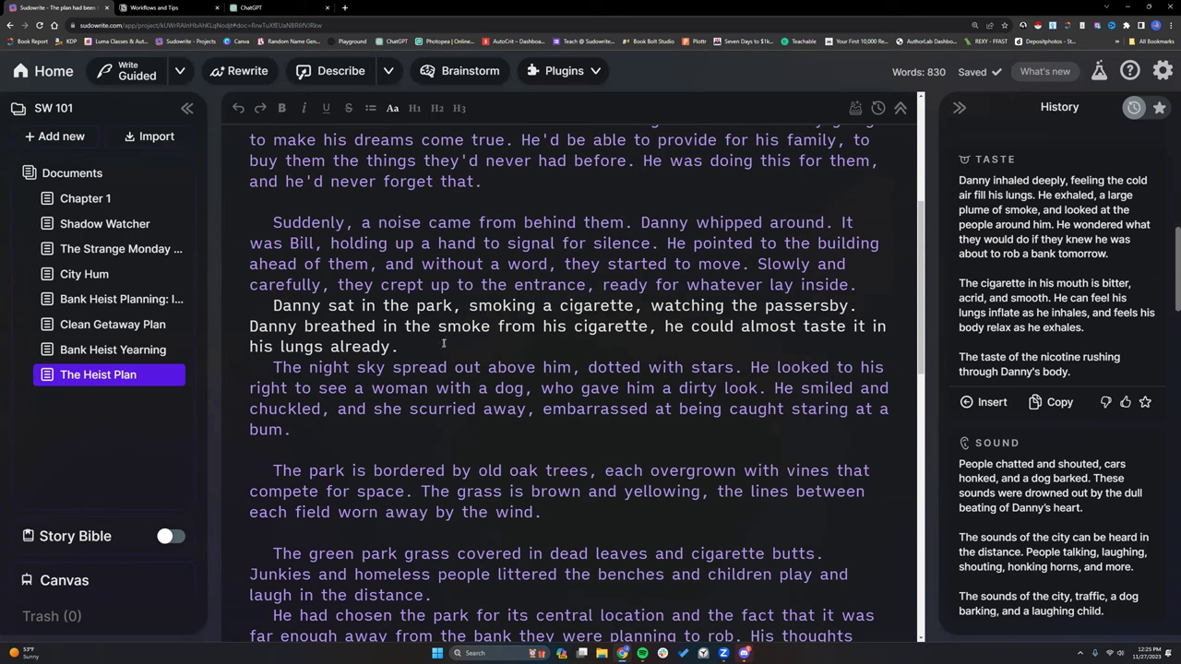
scroll(991, 389, "down", 1)
scroll(991, 389, "down", 5)
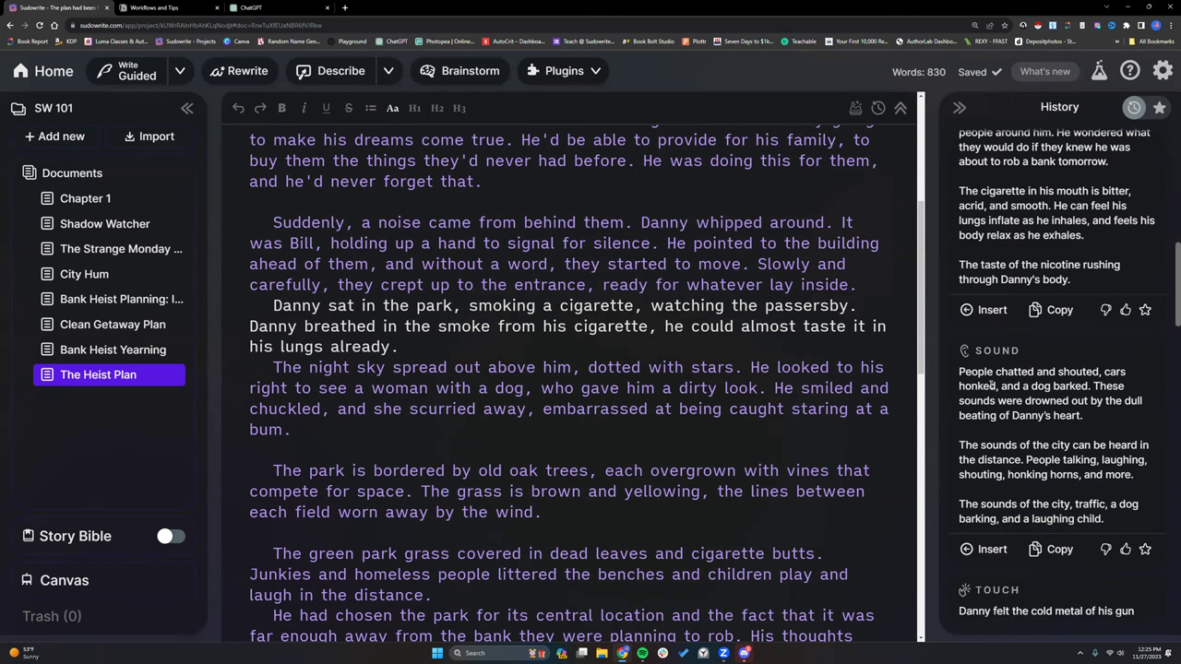
scroll(991, 389, "down", 2)
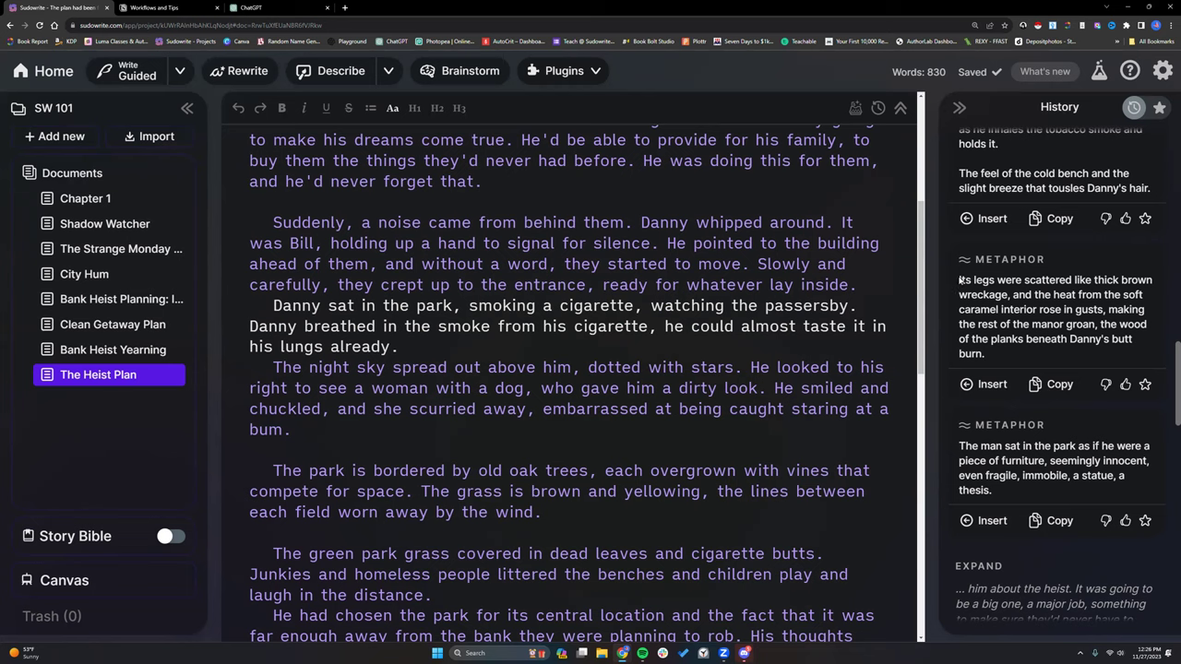
left_click_drag(960, 279, 993, 353)
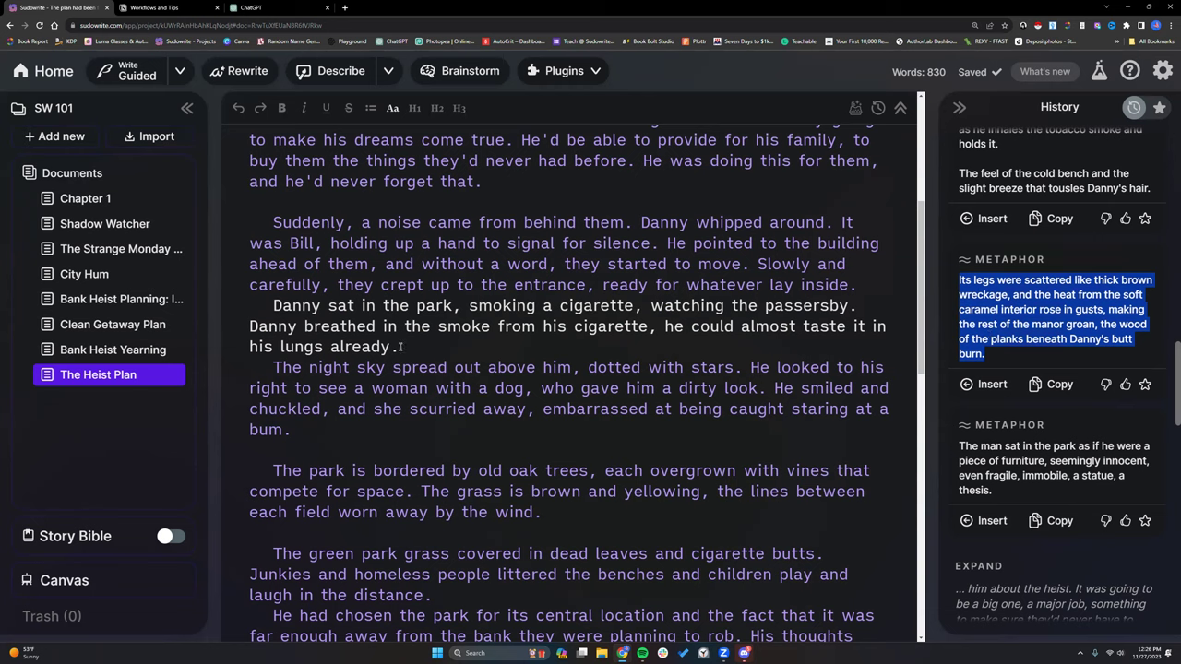
left_click(404, 346)
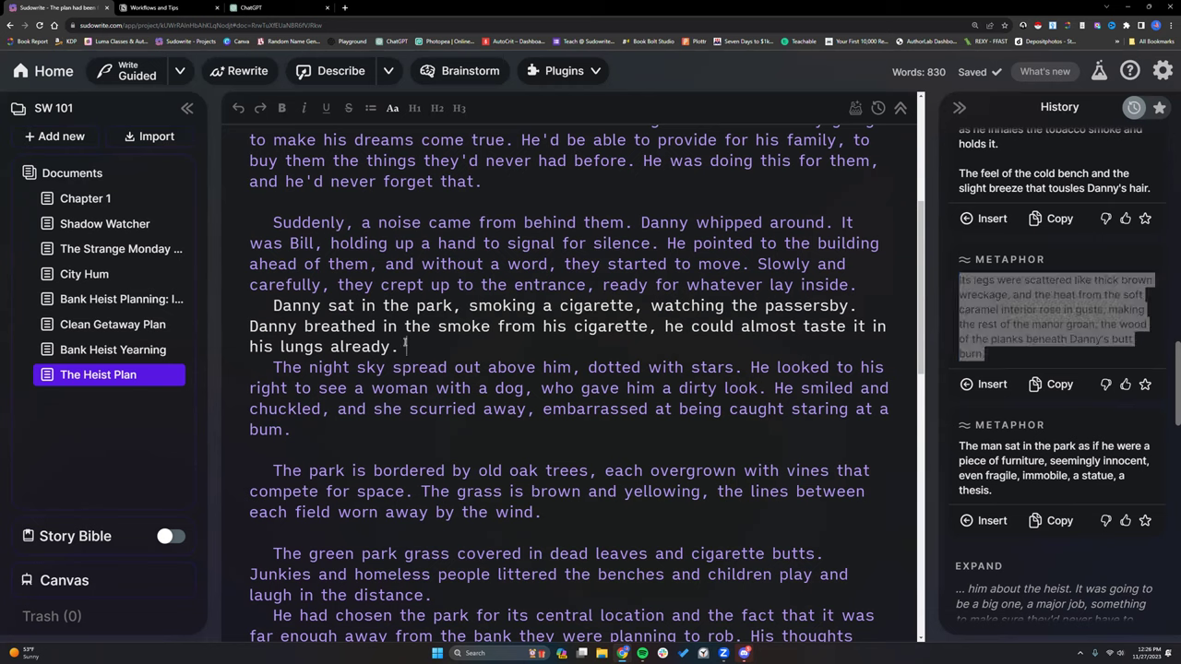
left_click(325, 426)
left_click(988, 418)
Open Brainstorm and choose Dialogue as the kind of ideas to generate
scroll(606, 466, "up", 1)
scroll(605, 464, "up", 3)
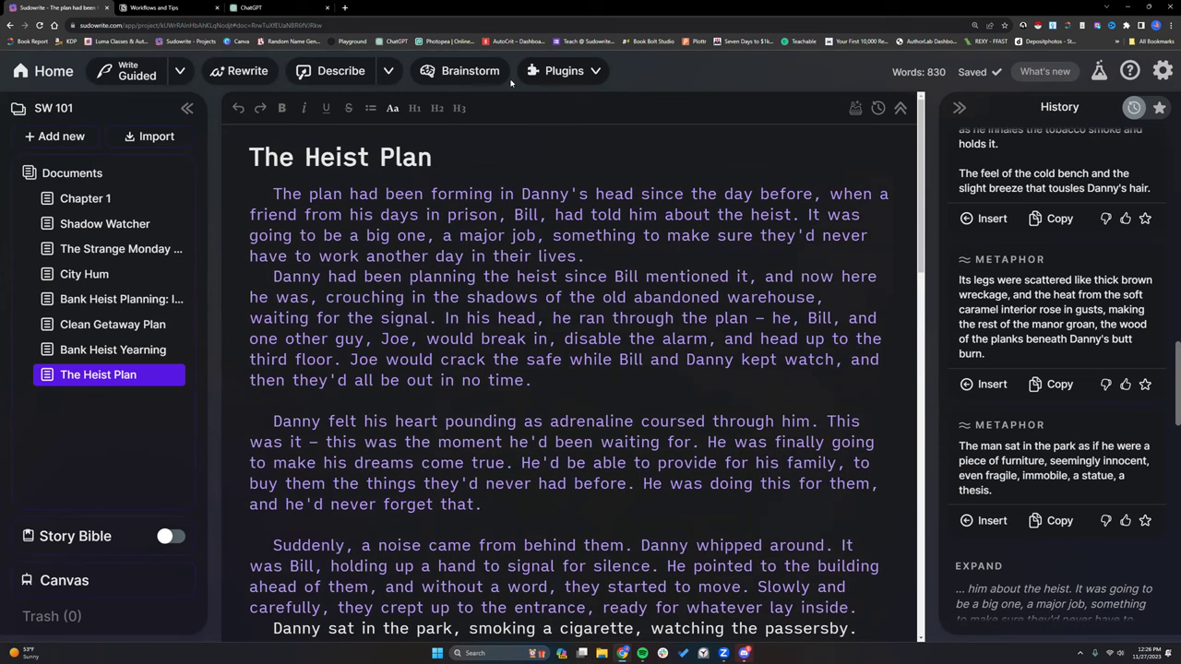
left_click(488, 78)
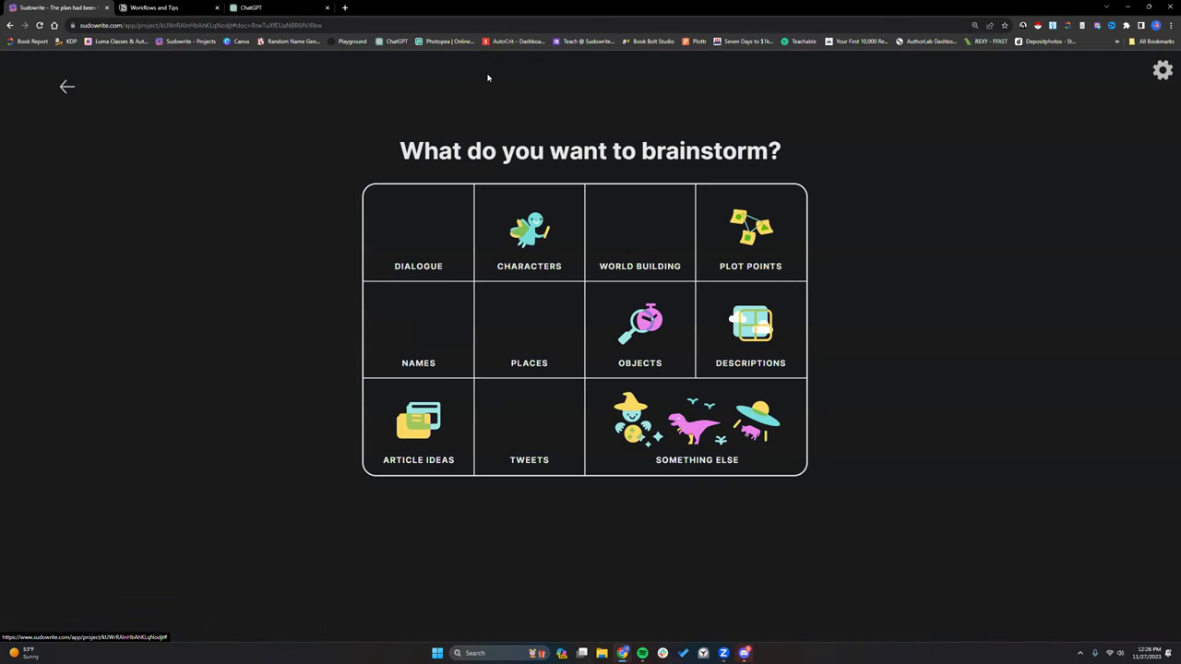
left_click(432, 257)
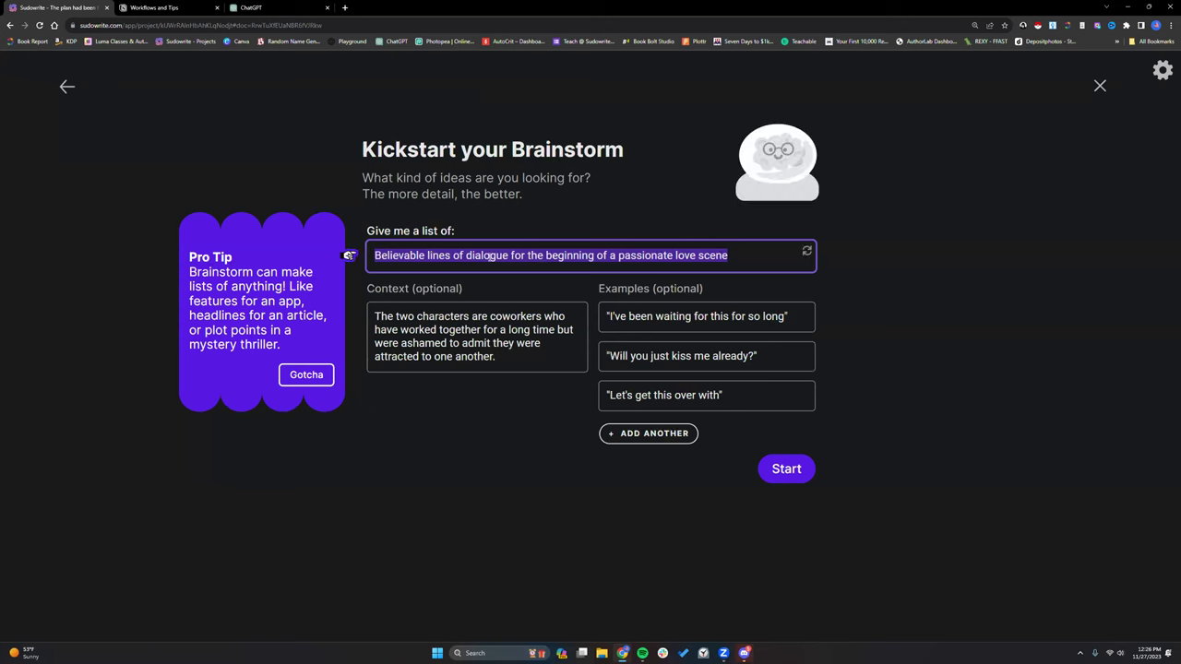
Set the brainstorm request to "lines of dialogue a bank robber would say when he gets surrounded by the police"
type("lines")
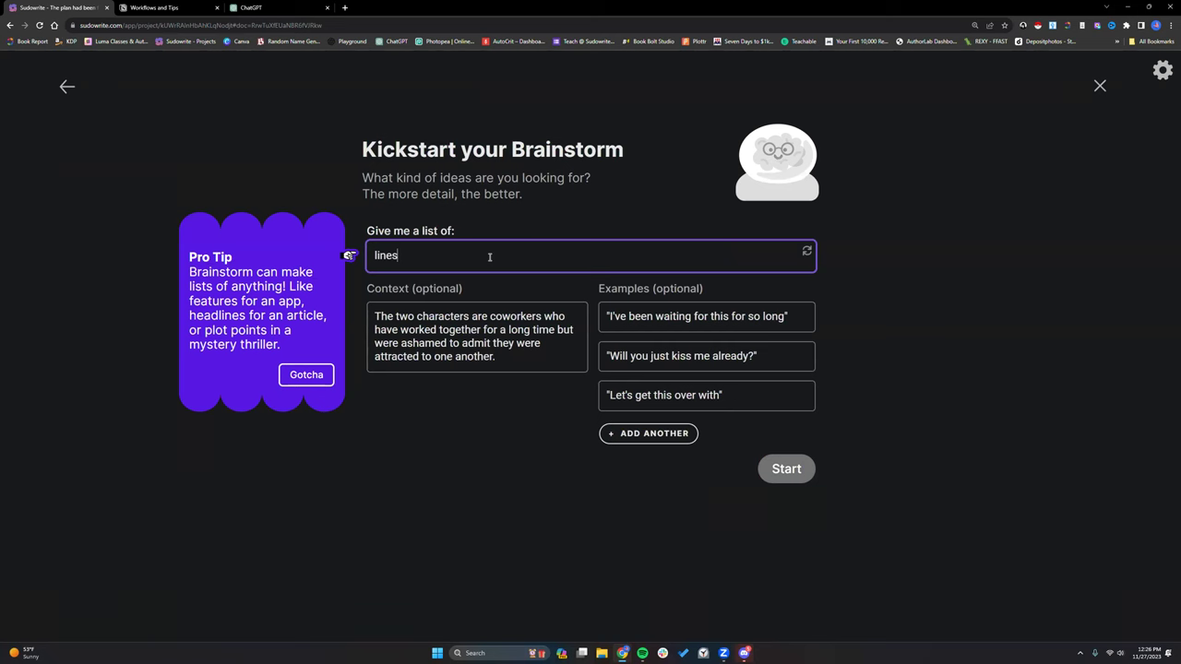
type(" of dialogue a ban")
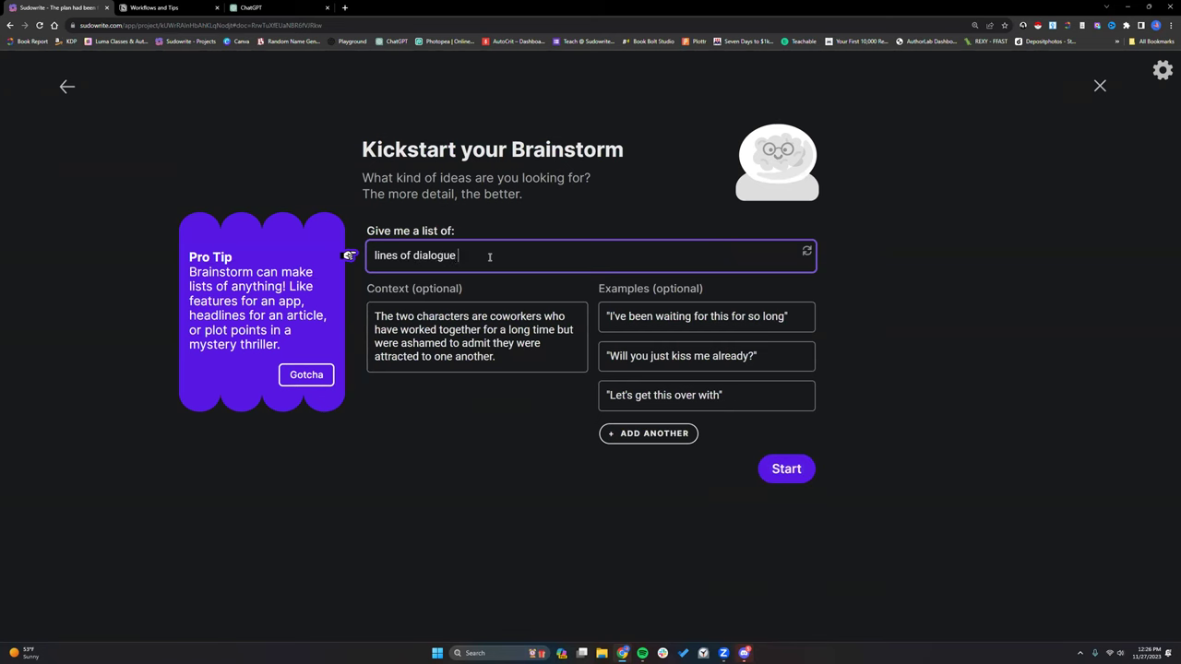
type("k robber would say when")
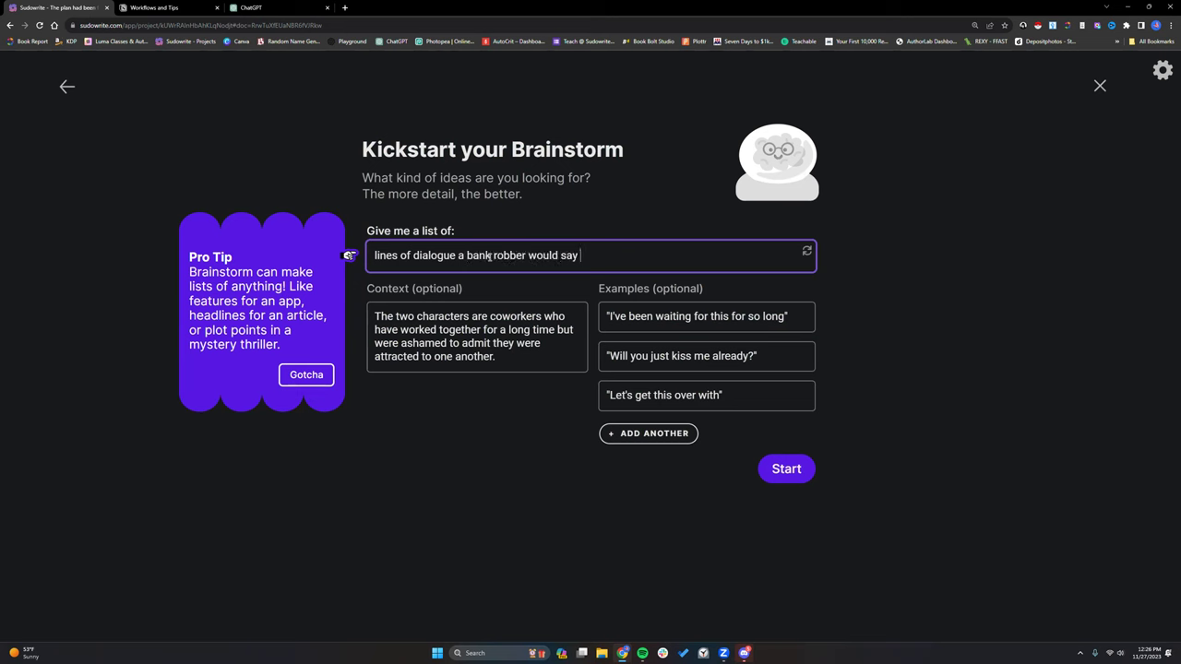
key("BackSpace")
key("BackSpace")
key("BackSpace")
key("BackSpace")
type("when she")
key("BackSpace")
key("BackSpace")
key("BackSpace")
key("BackSpace")
type("he gets surrounded by the police")
Replace the brainstorm context with "thriller novel, bank robber is a sarcastic jerk"
triple_click(378, 316)
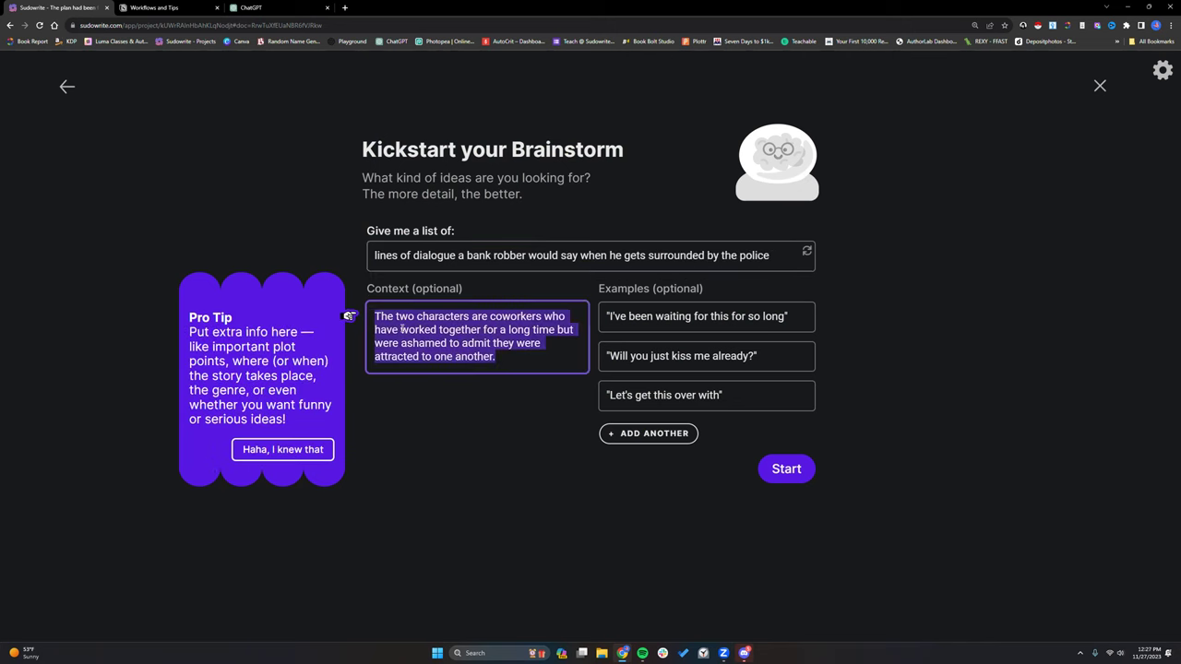
type("thr")
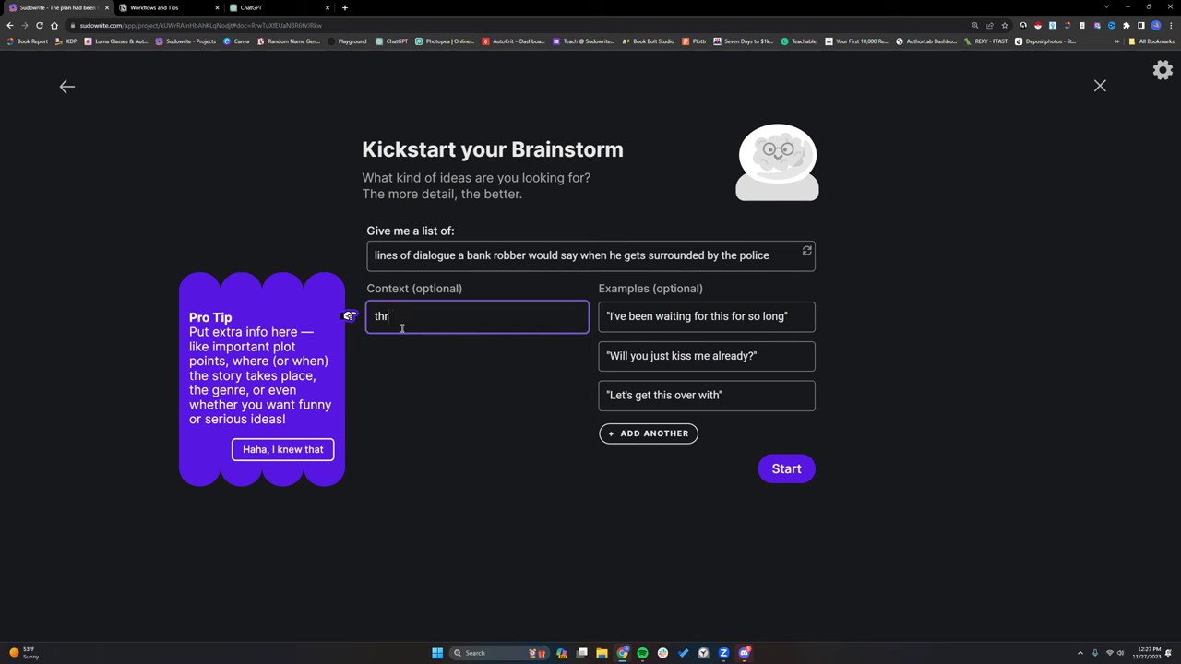
type("iller novel, bank robber")
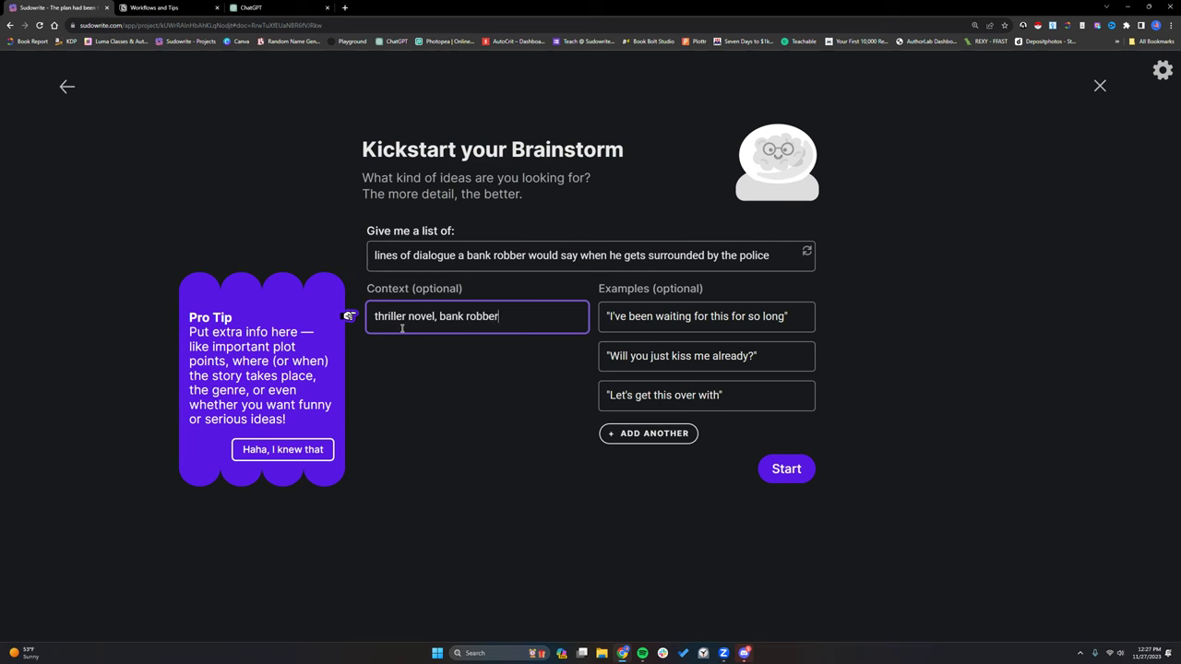
type(" is a sarcastic jerk")
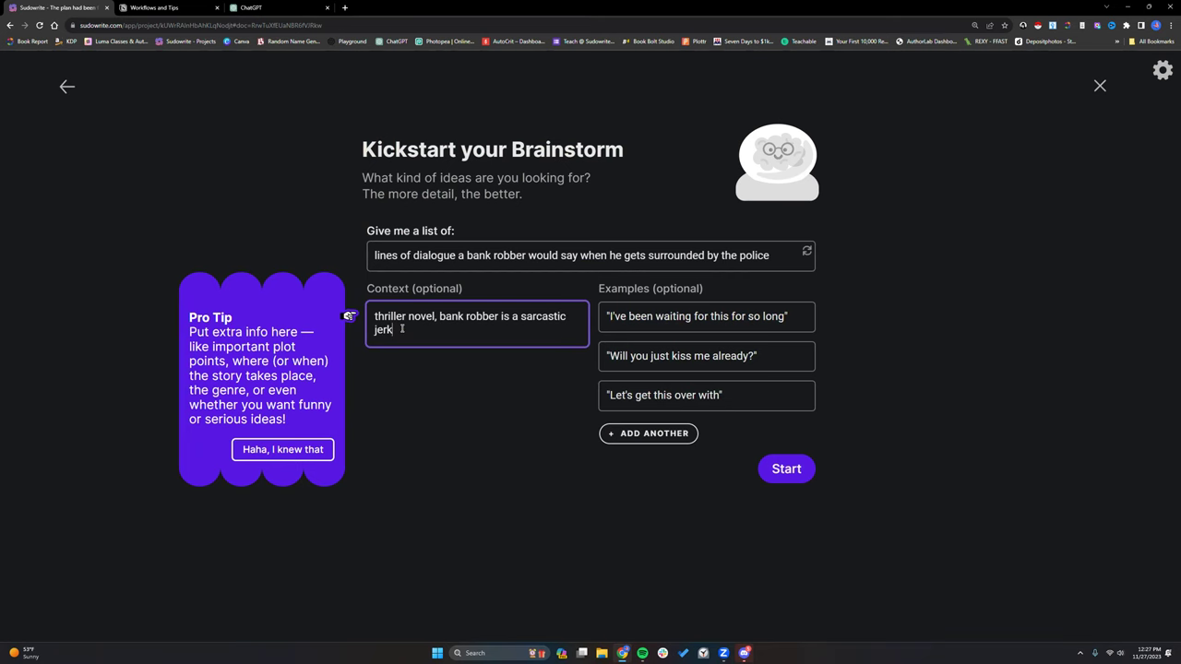
Clear all three example lines, leaving them empty, and start the brainstorm
left_click(672, 317)
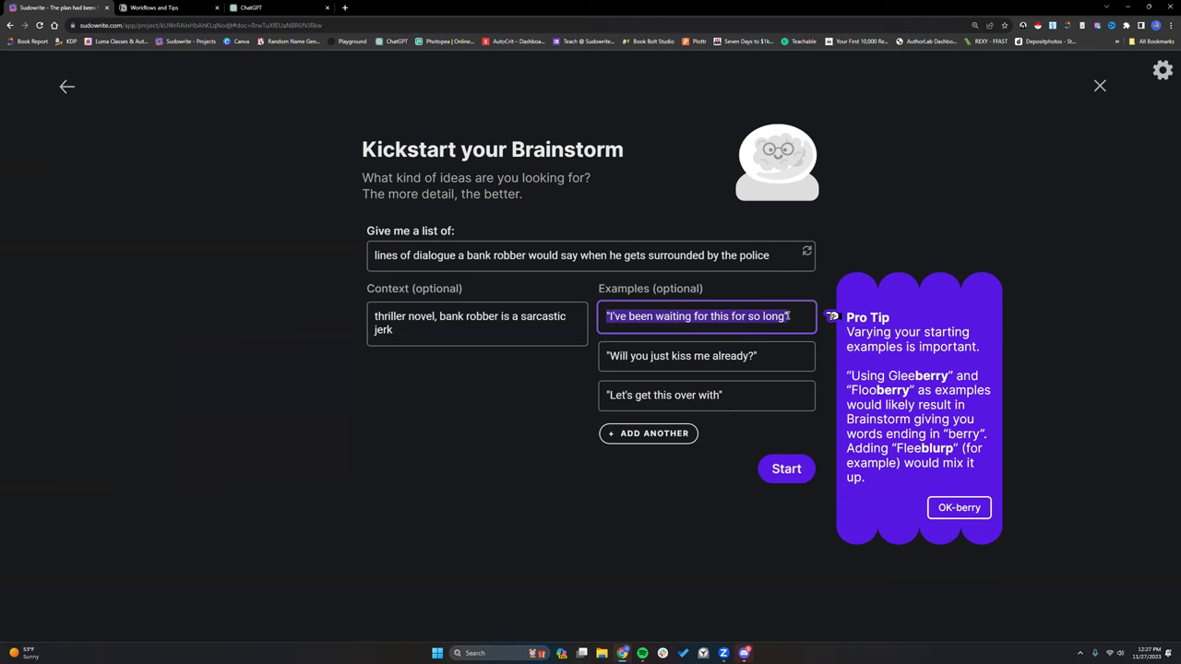
key("BackSpace")
left_click(762, 356)
key("BackSpace")
left_click(738, 395)
key("BackSpace")
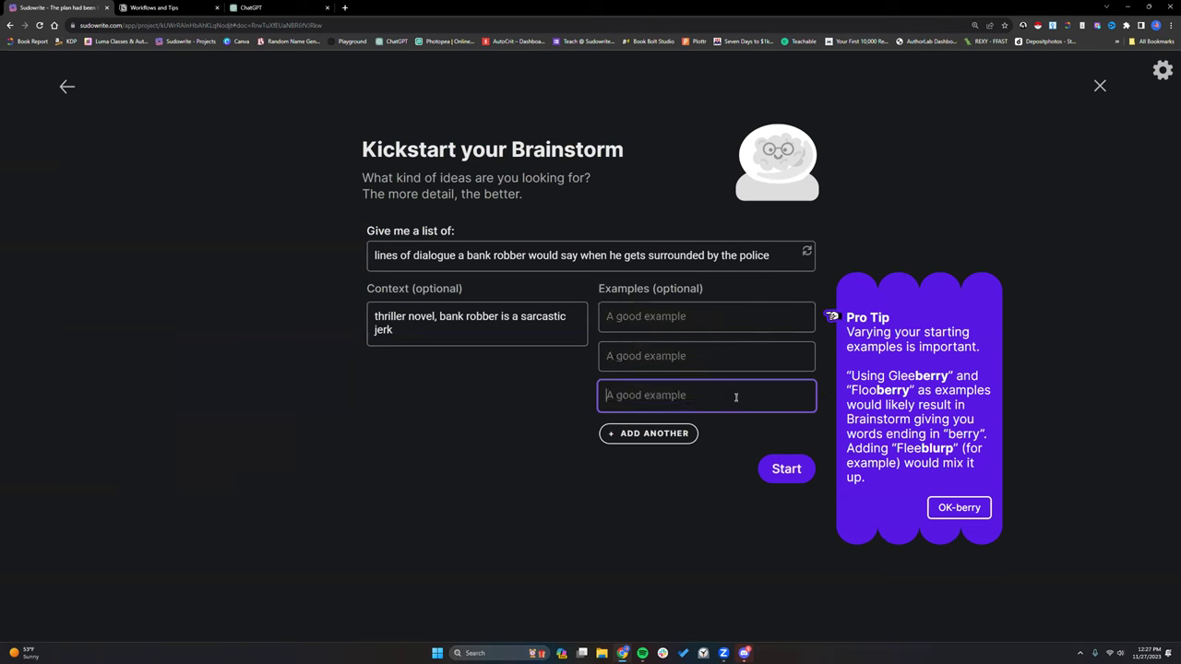
left_click(504, 325)
left_click(504, 330)
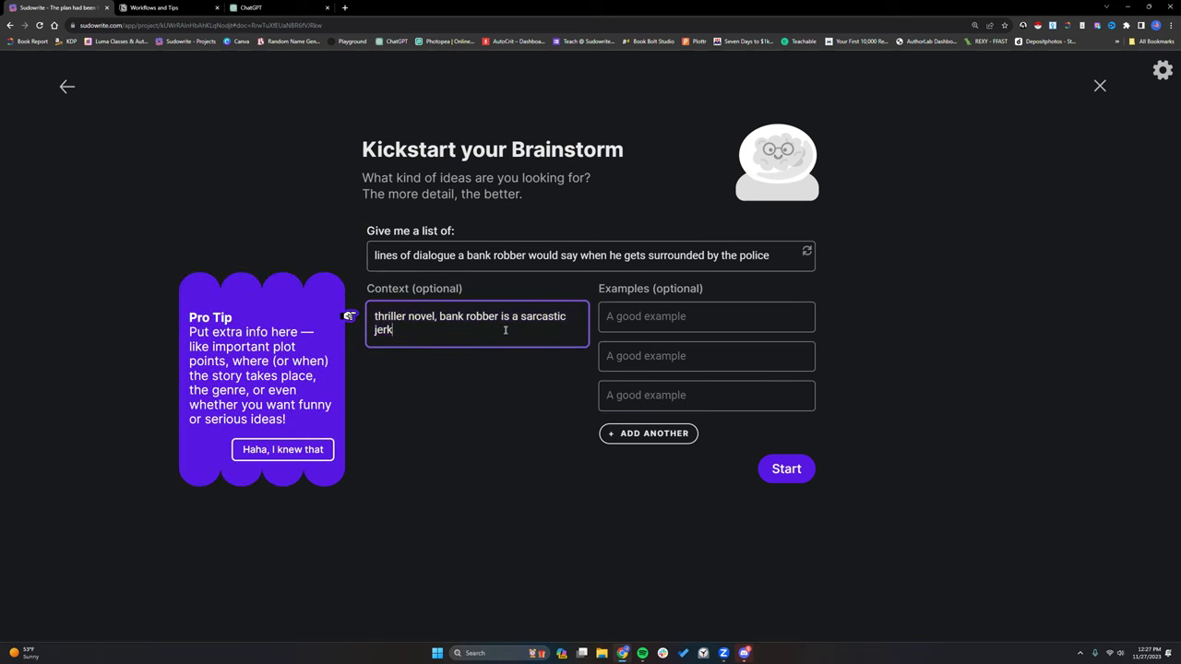
left_click(789, 471)
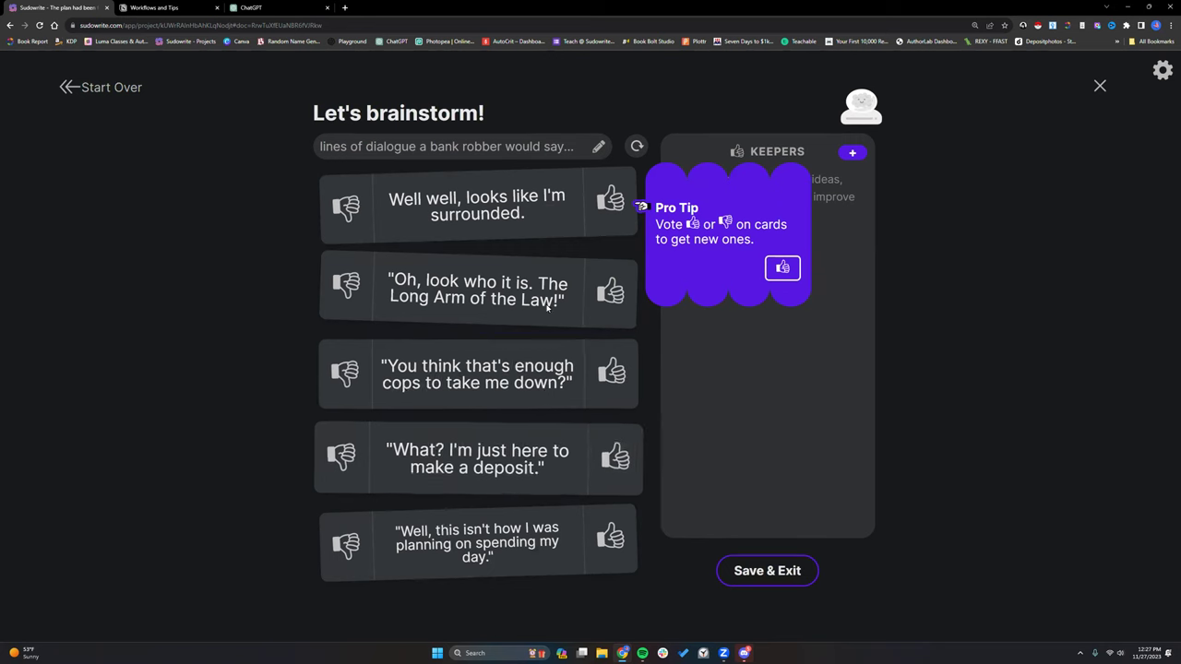
Reject the "surrounded" and "Long Arm of the Law" ideas, and keep the "enough cops", "planning on spending my day" and "make a deposit" lines
left_click(340, 205)
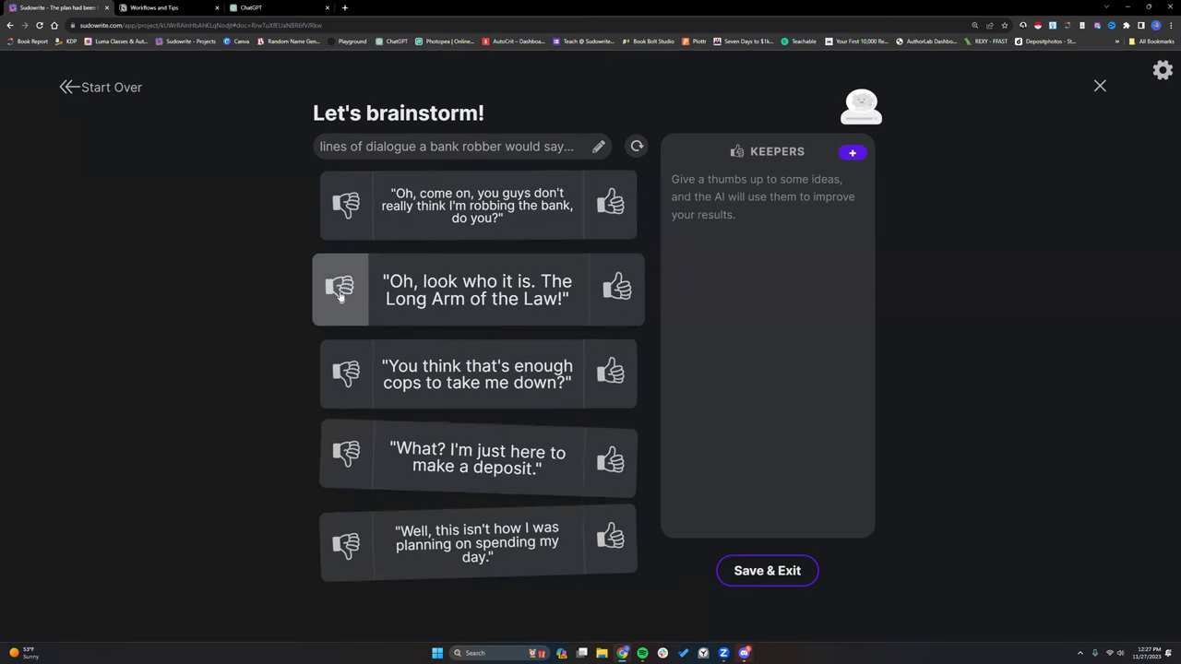
left_click(339, 289)
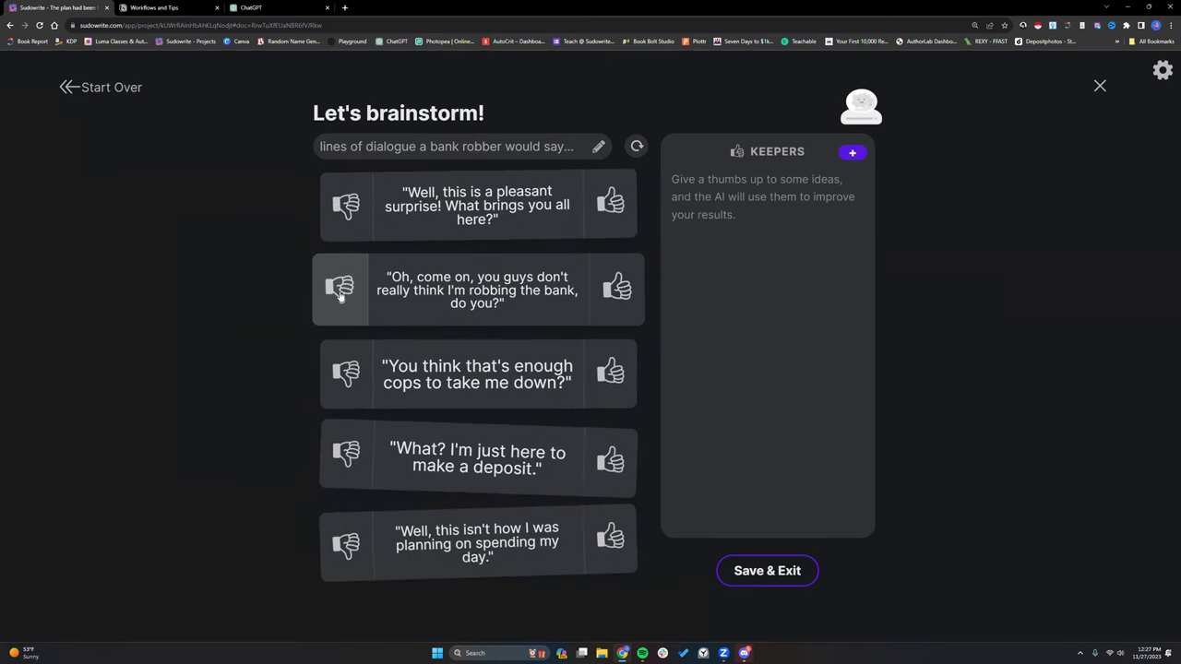
left_click(615, 373)
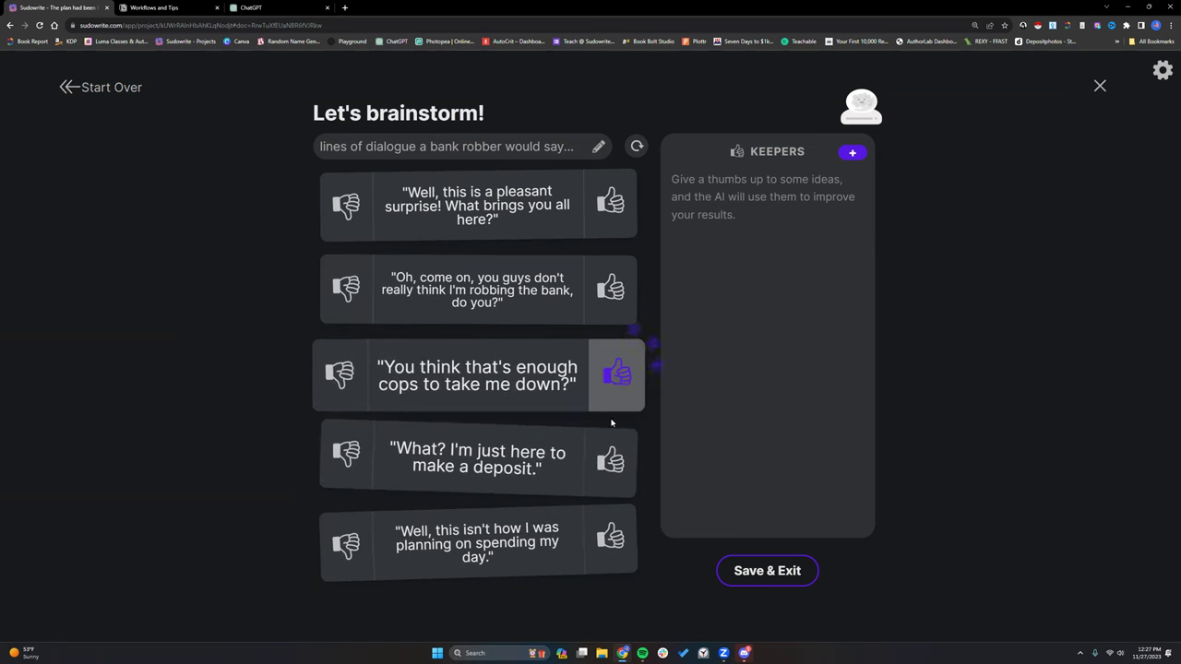
left_click(618, 544)
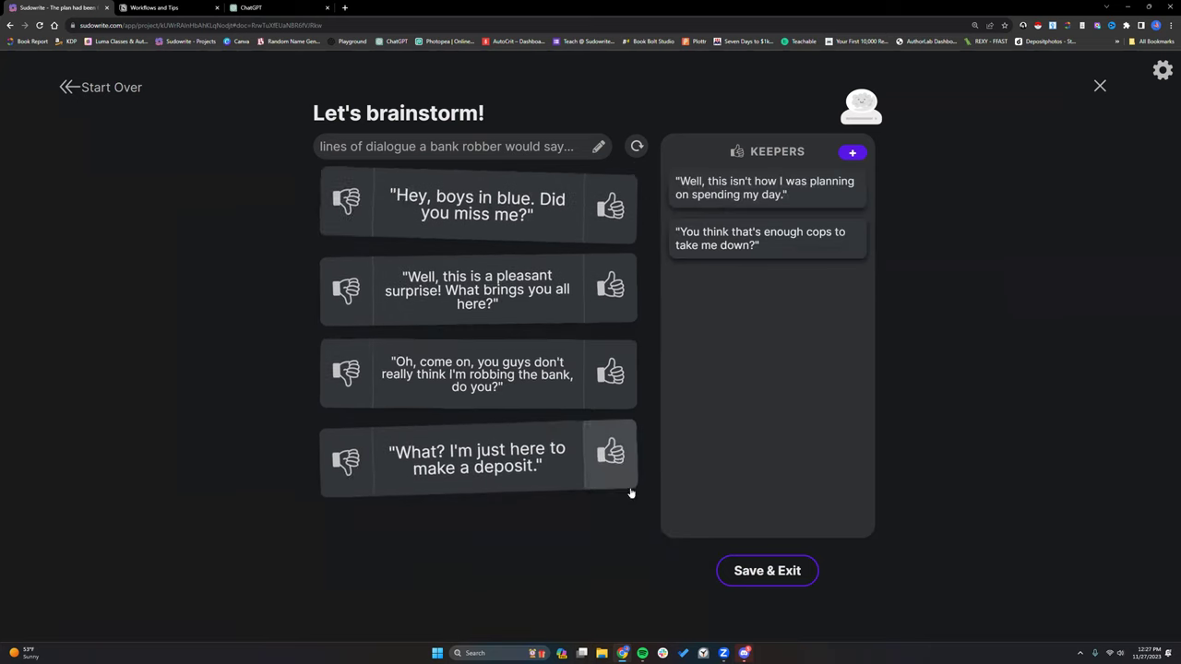
left_click(615, 541)
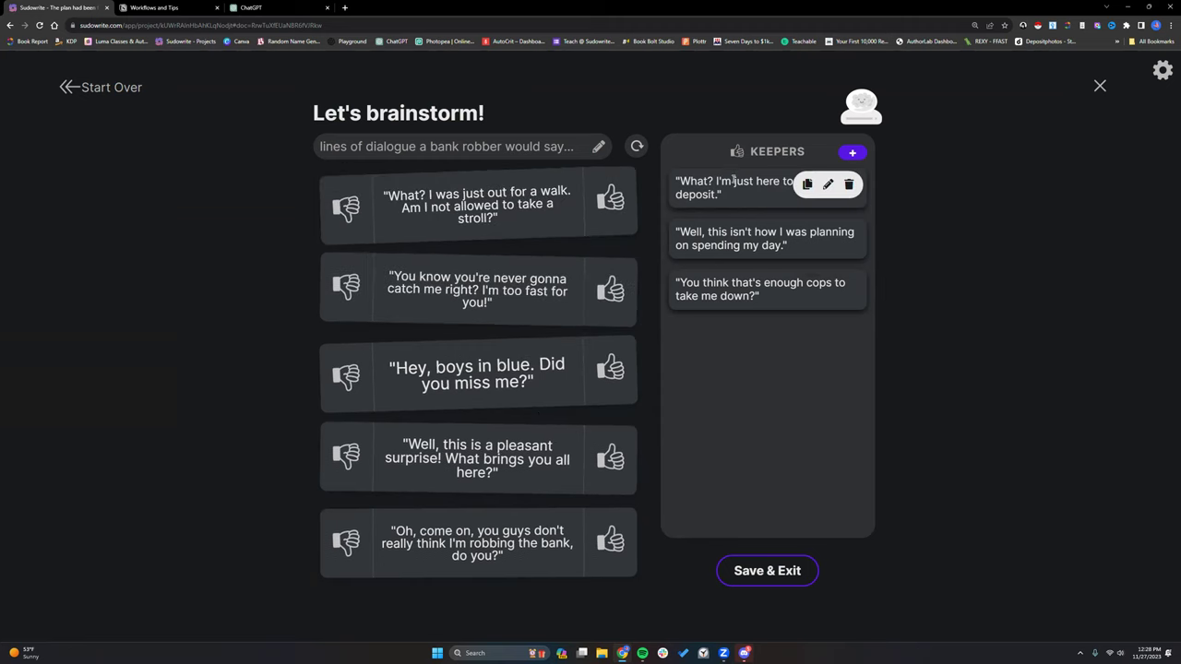
Copy the keeper "You think that's enough cops to take me down?" from Brainstorm and paste it into a new document
mouse_move(746, 283)
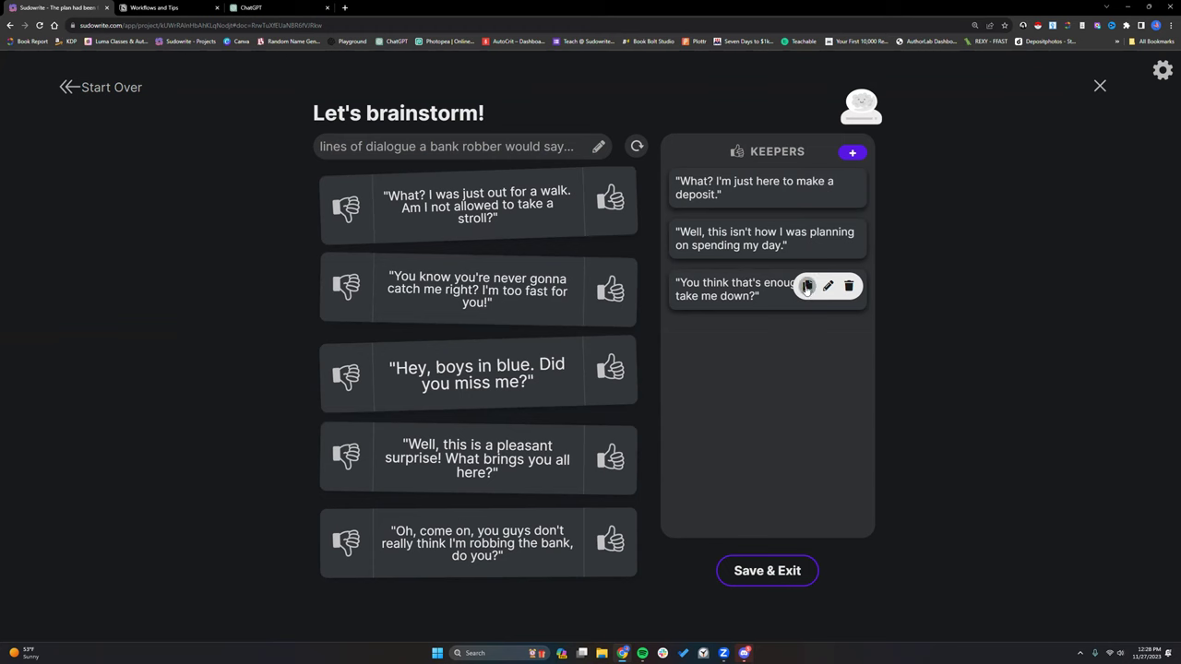
left_click(1100, 87)
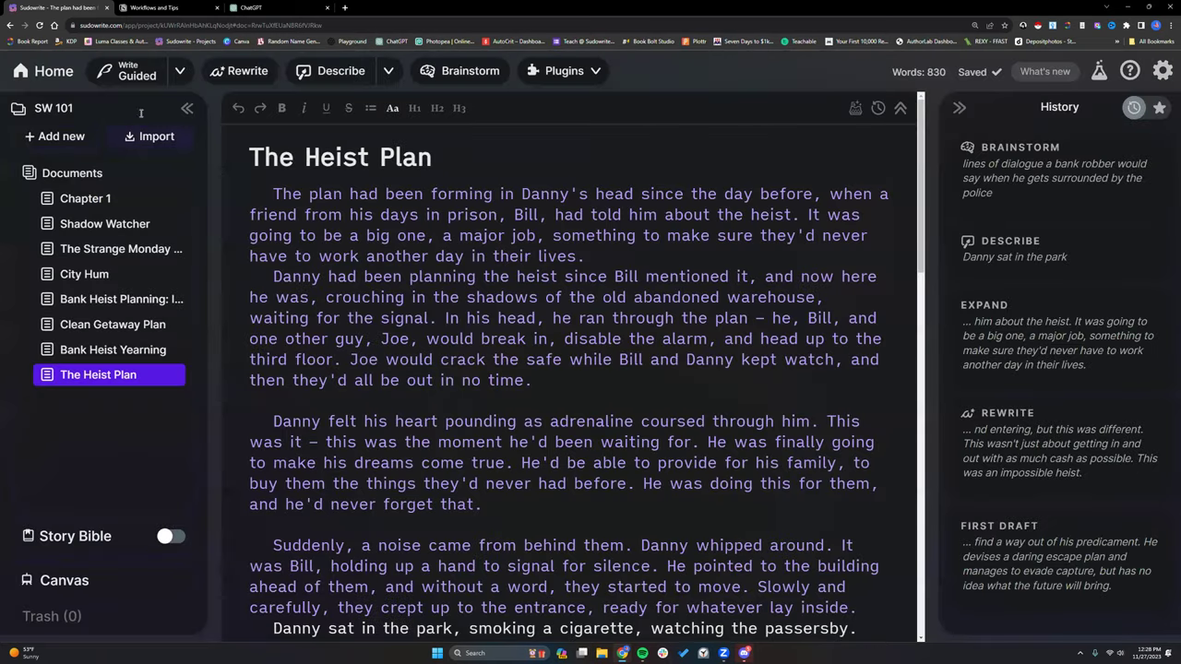
left_click(39, 136)
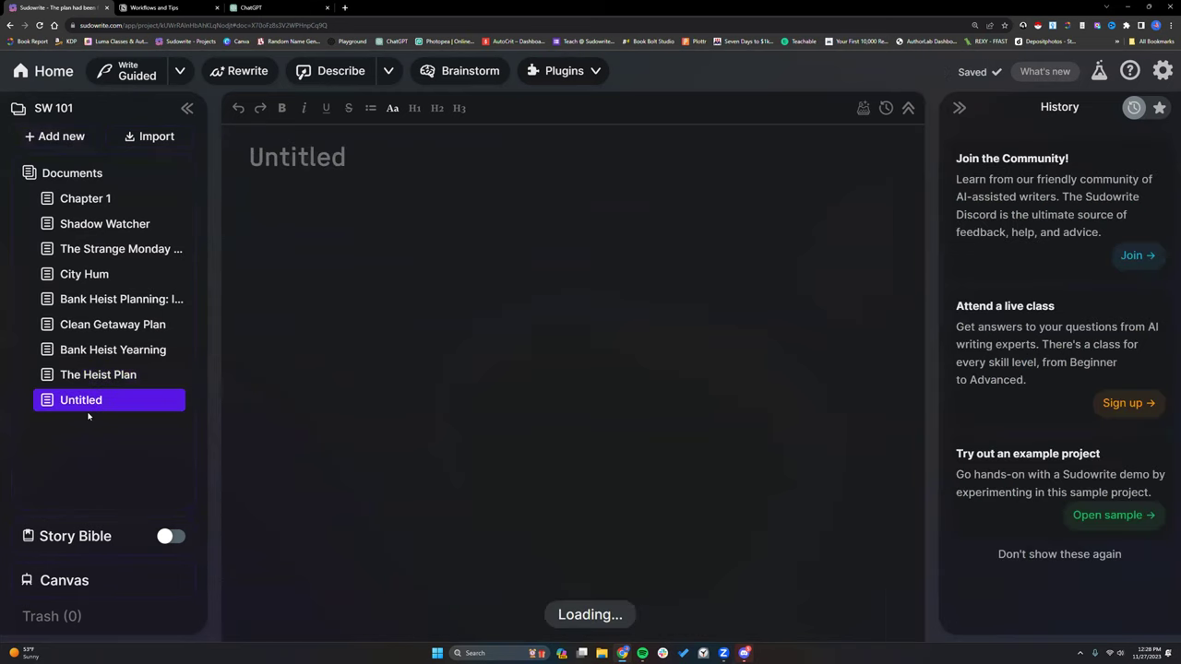
right_click(314, 201)
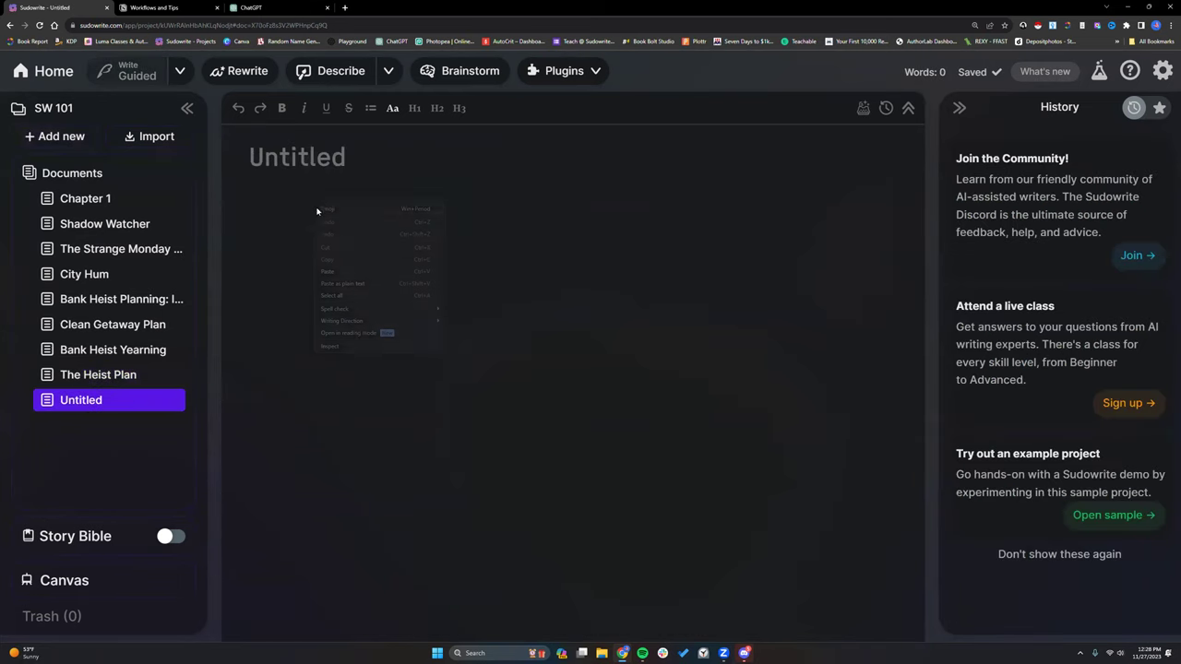
left_click(328, 272)
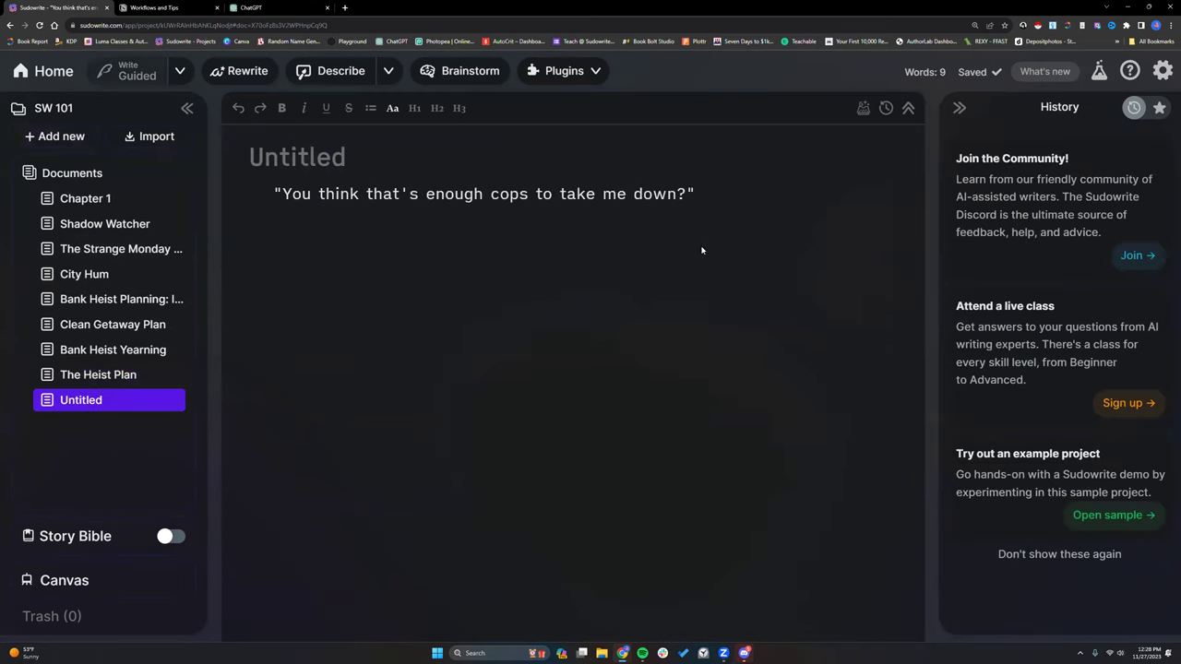
key("Return")
key("Return")
Run a Something Else brainstorm for "opening lines for an epic fantasy novel" and close the results without keeping any
left_click(466, 72)
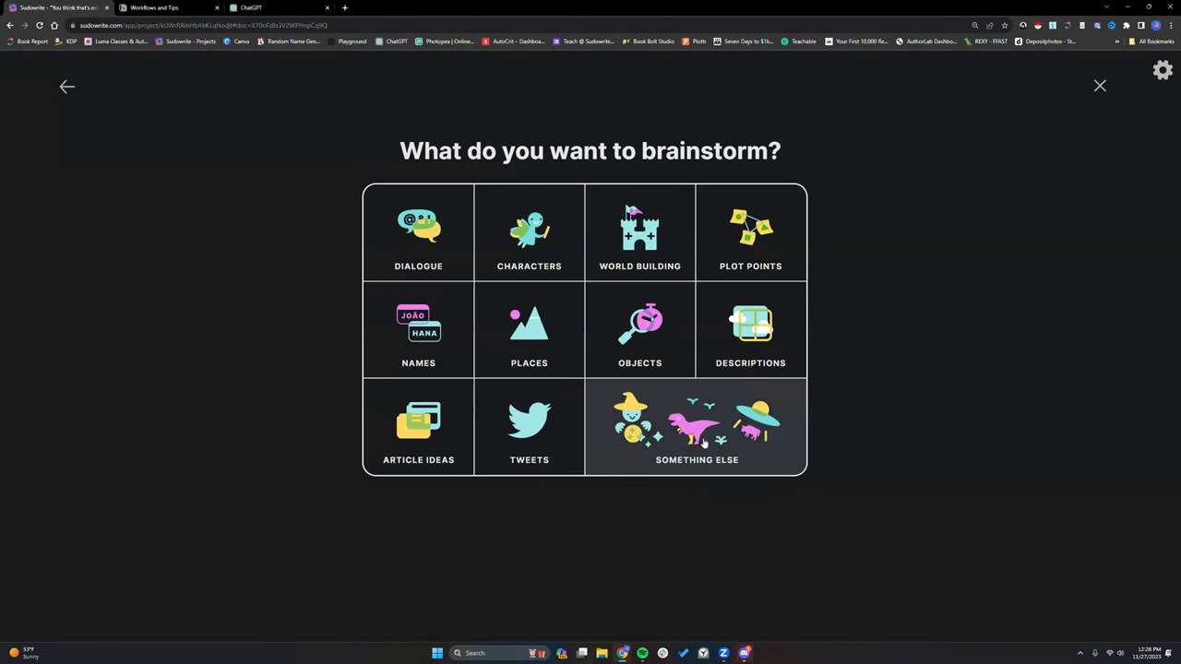
left_click(664, 433)
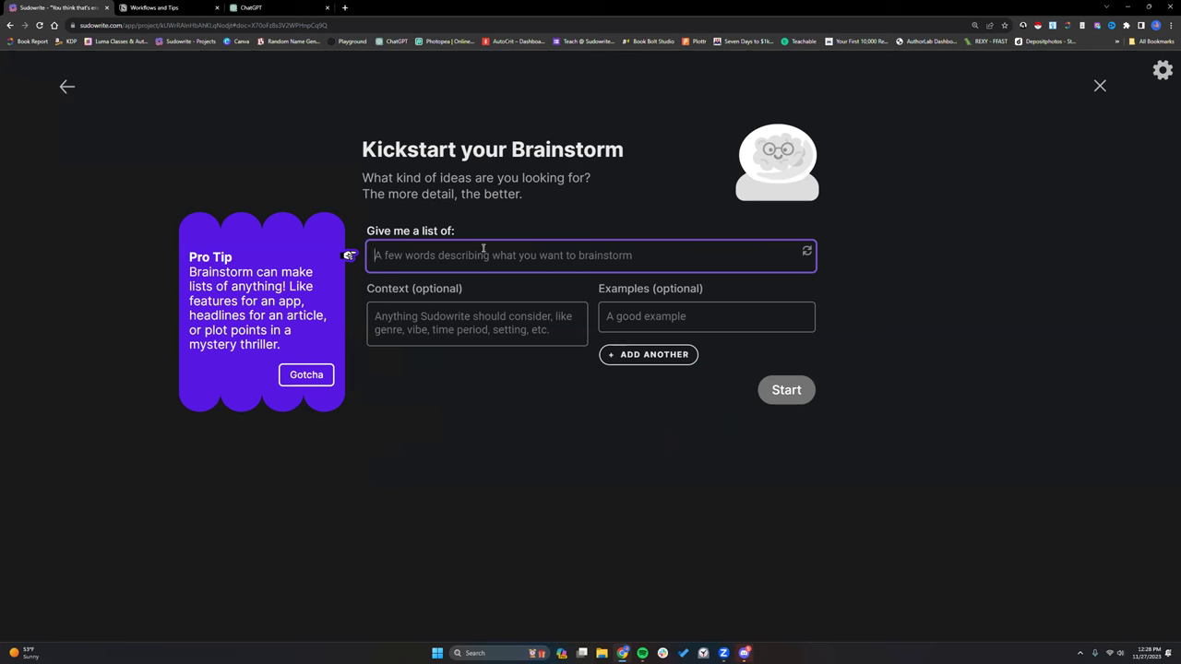
type("opening lines")
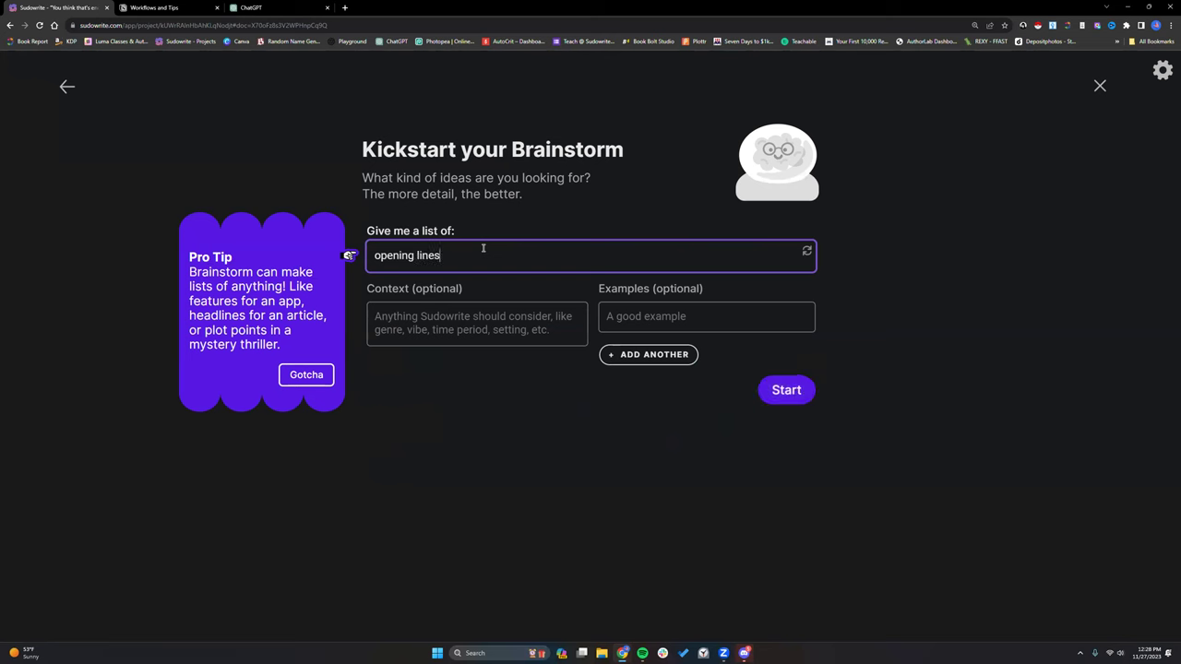
type(" for a n el")
key("super+shift+s")
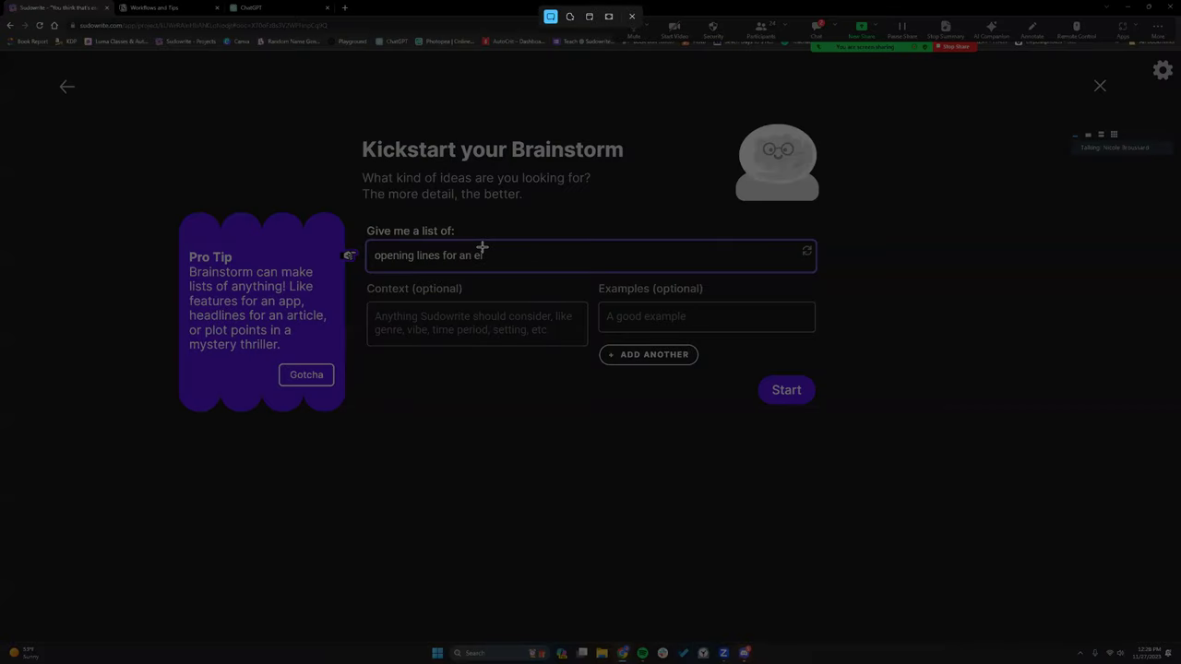
key("Escape")
key("BackSpace")
type("pic fnt")
key("BackSpace")
key("BackSpace")
type("antasy novel")
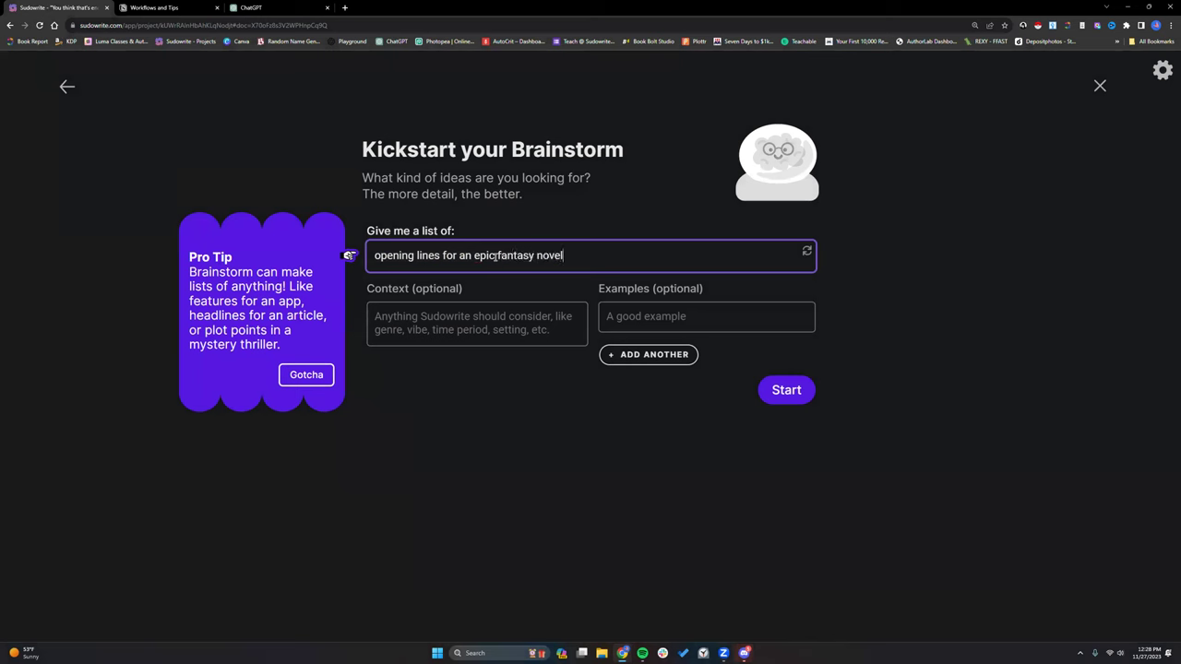
left_click(797, 390)
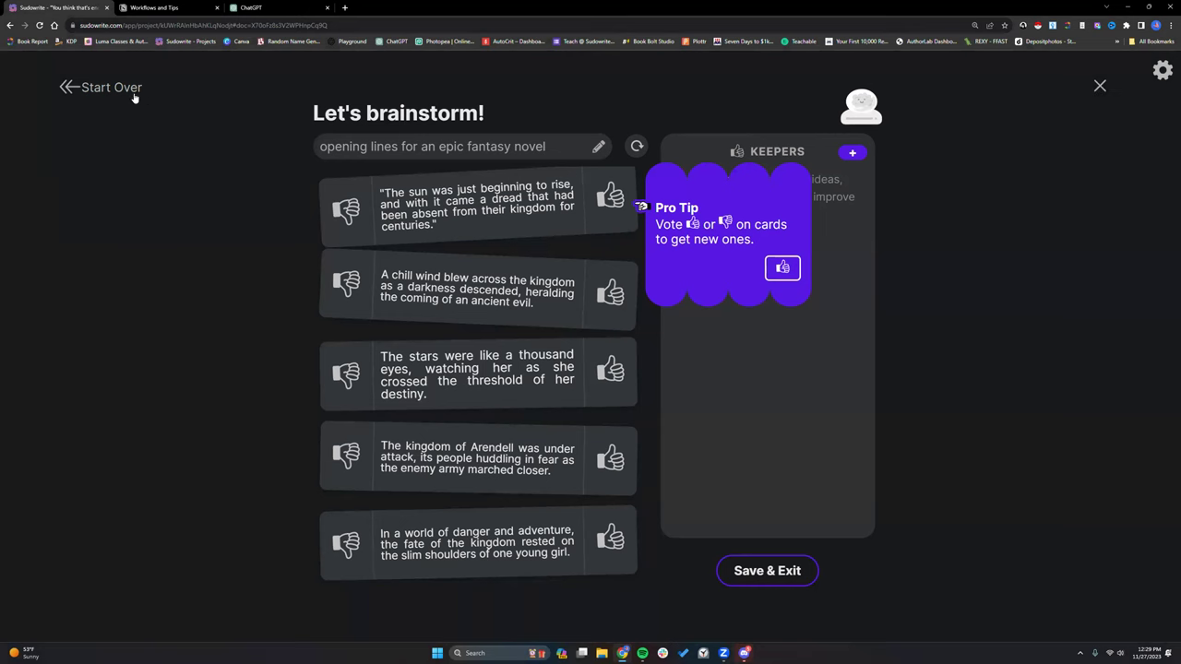
left_click(1100, 87)
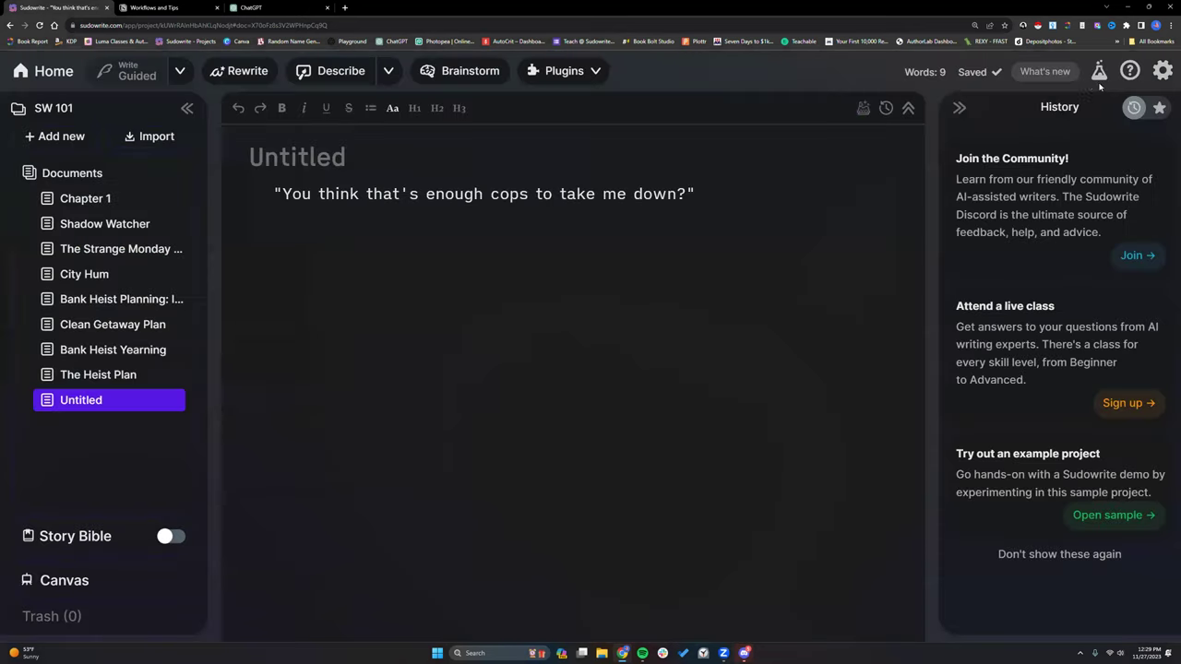
Open another Something Else brainstorm and request a list of "magical weapons with statistics"
left_click(469, 69)
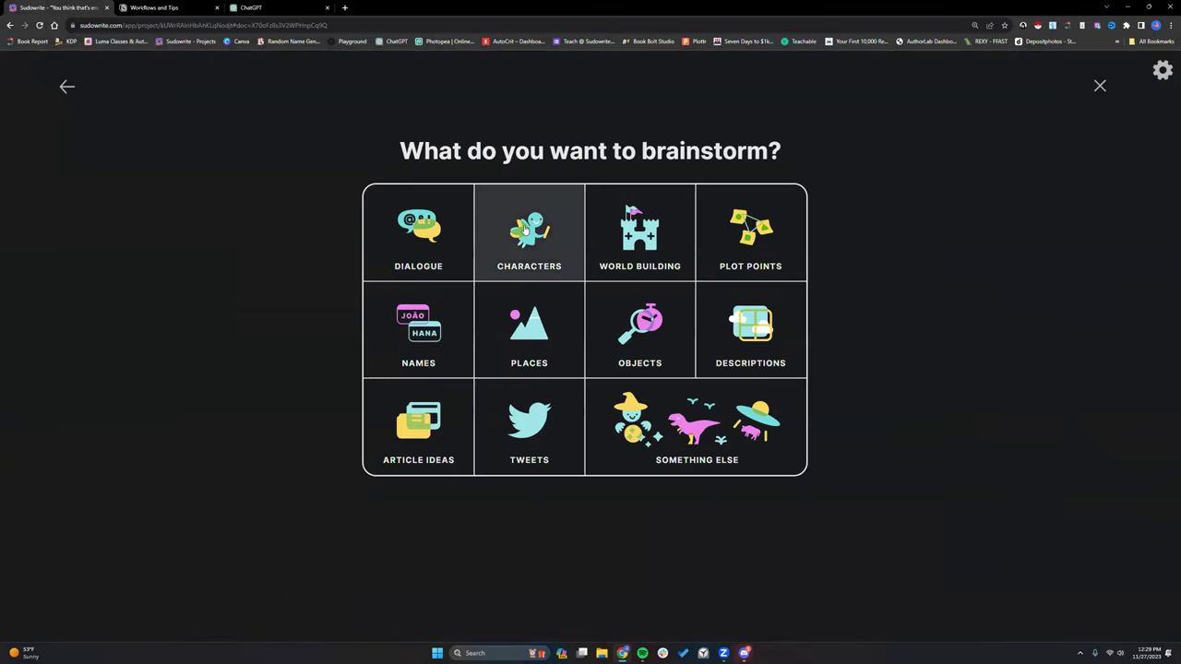
left_click(731, 431)
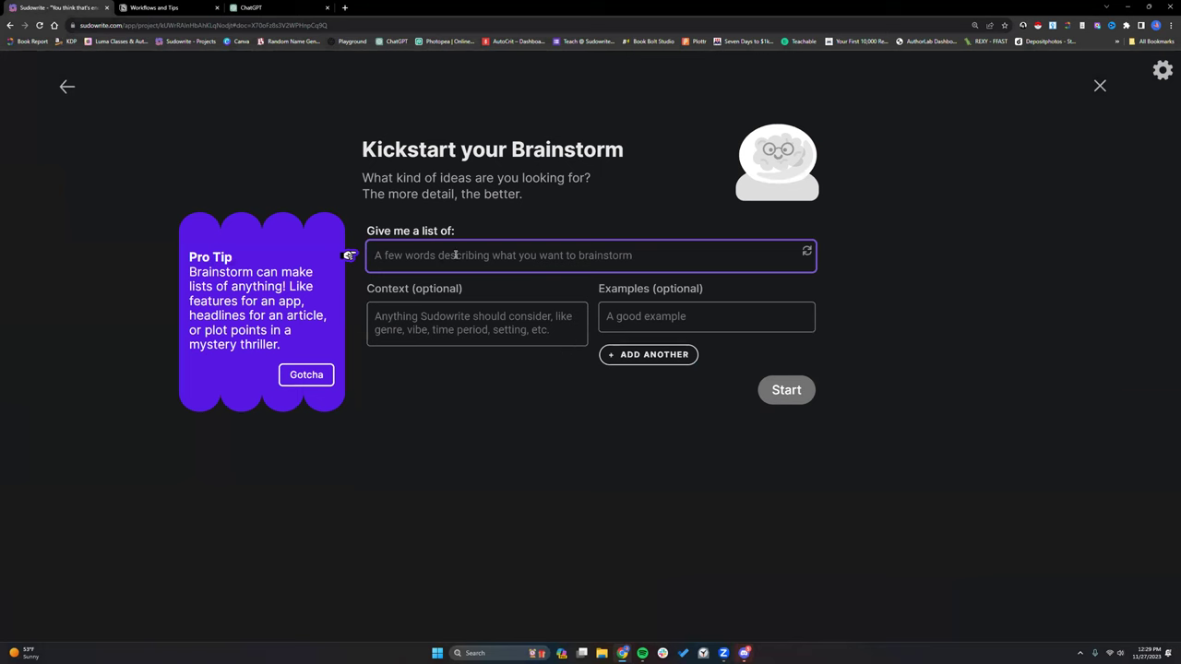
type("m")
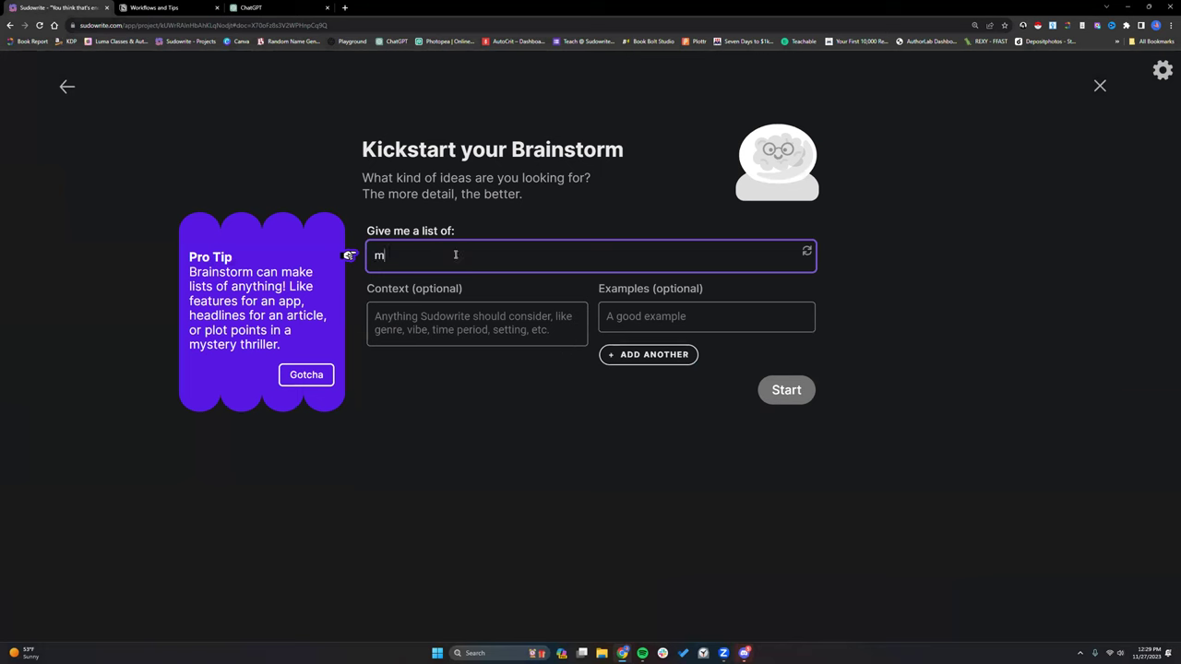
type("agical weapons with ")
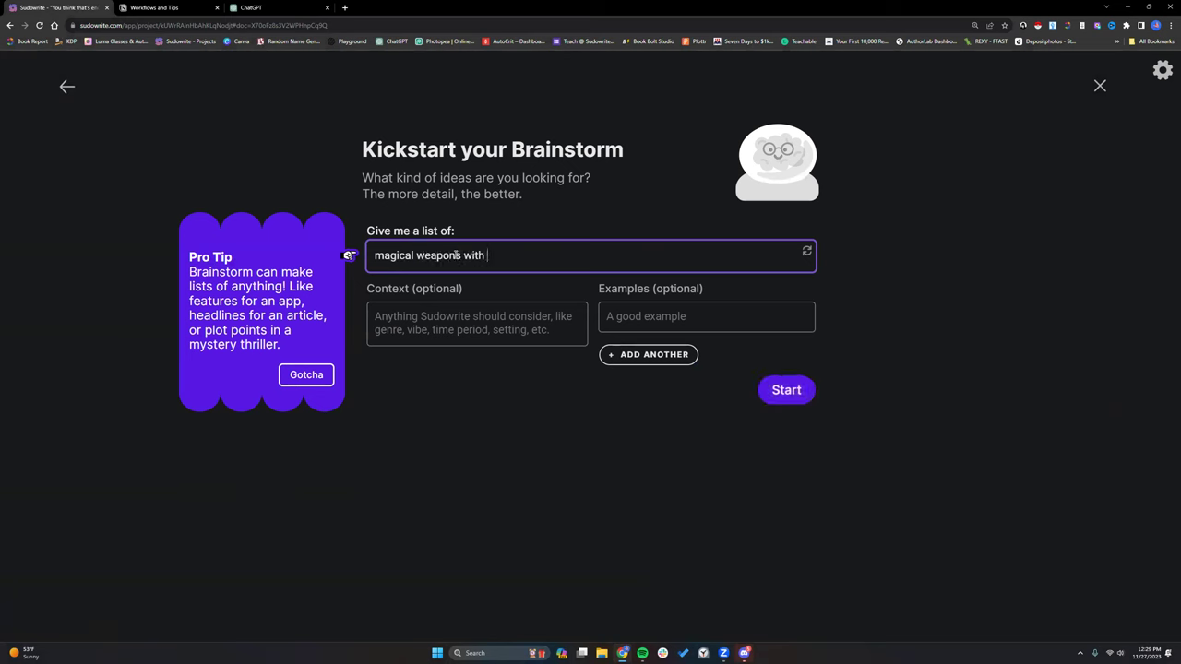
type("static")
key("BackSpace")
type("t")
key("BackSpace")
key("BackSpace")
type("tistics")
Set the brainstorm's context to "litRPG", generate the magical weapon ideas, and leave Brainstorm without keeping any
left_click(514, 321)
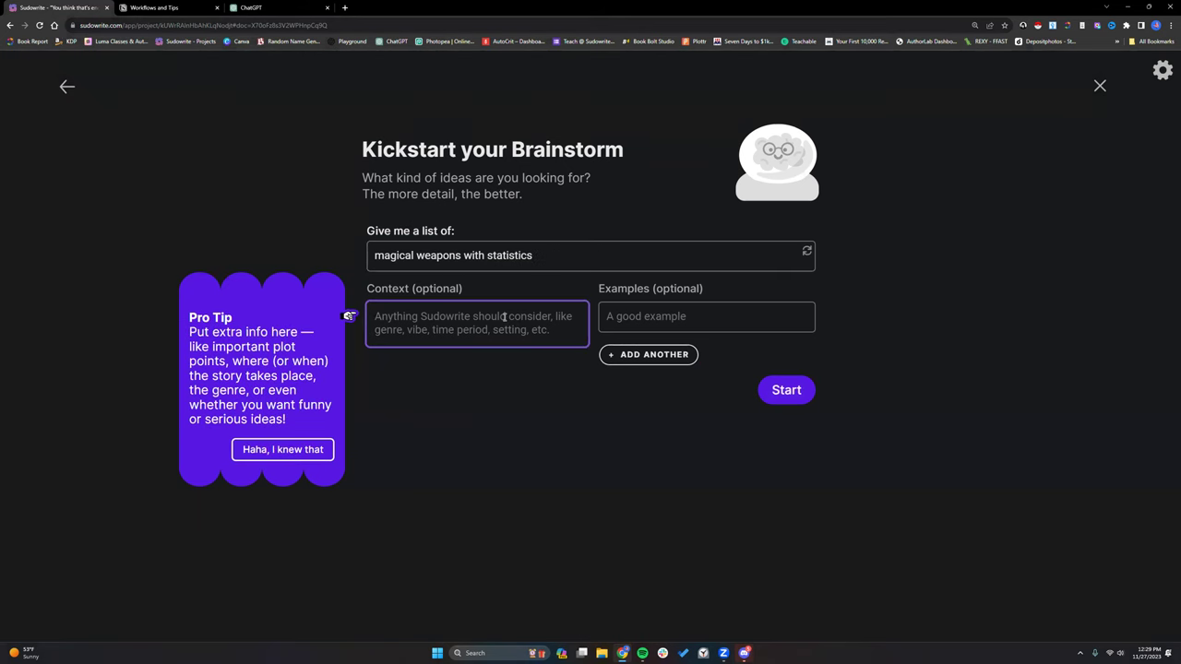
type("litRPG")
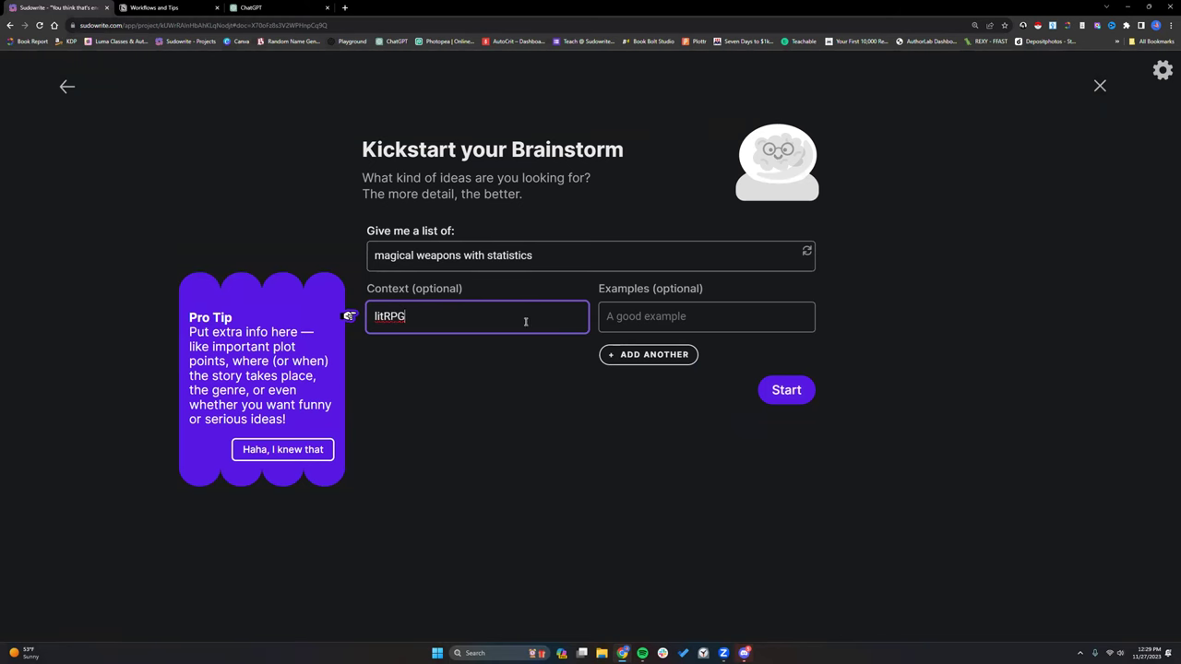
left_click(679, 317)
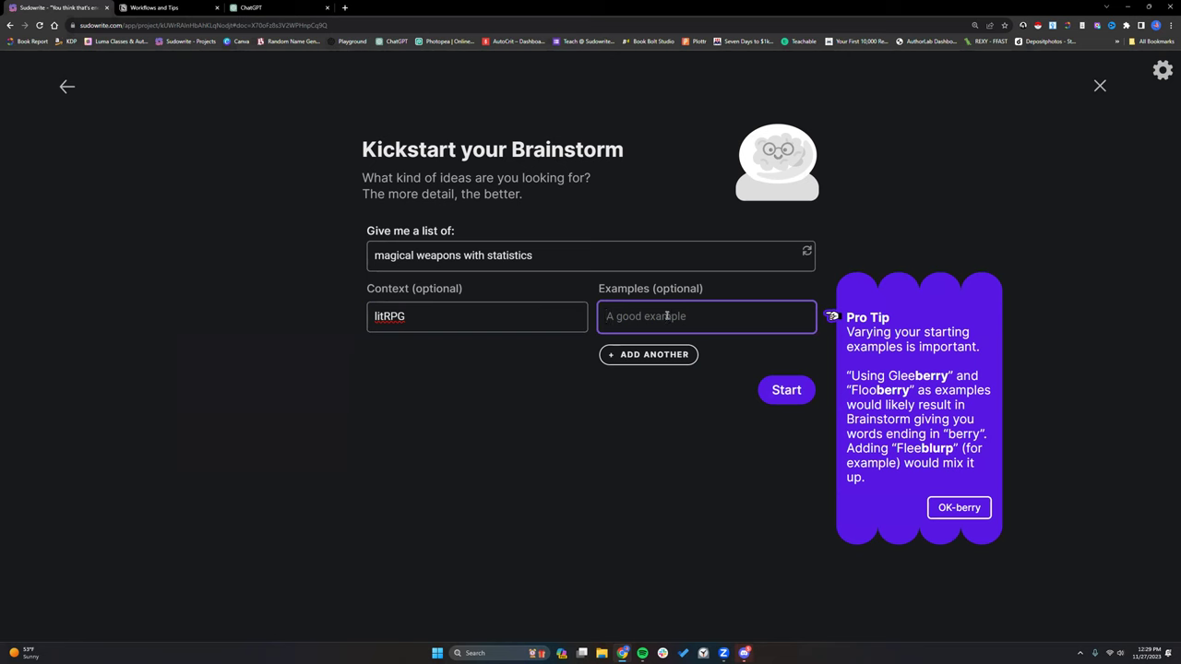
left_click(788, 390)
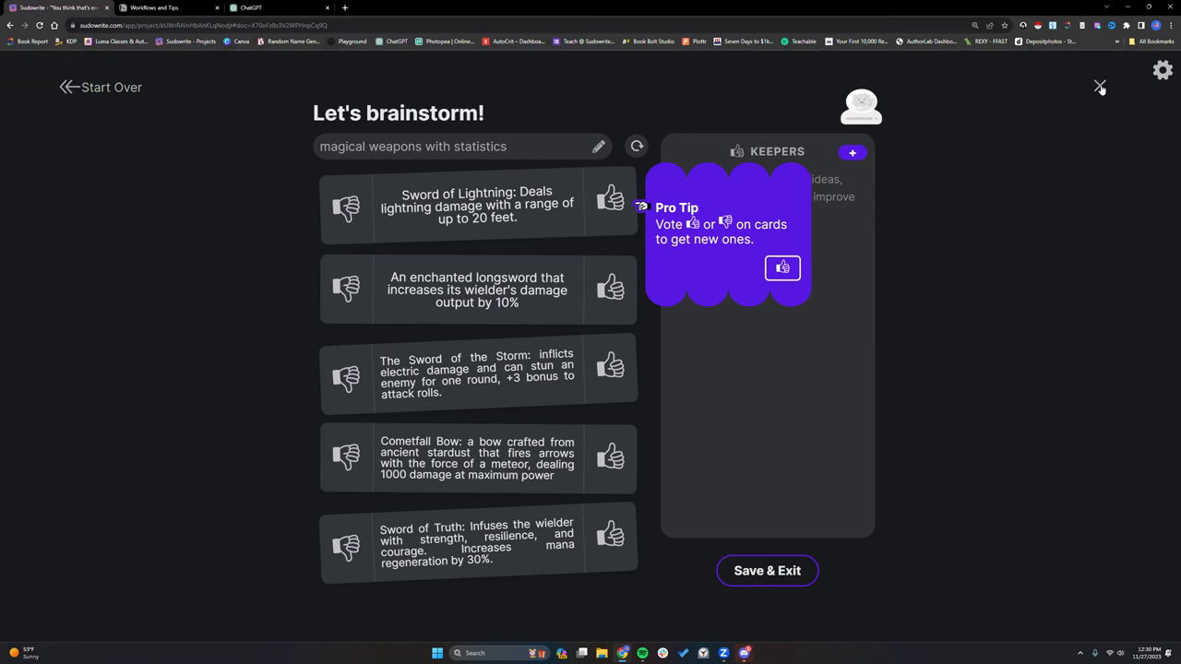
left_click(85, 87)
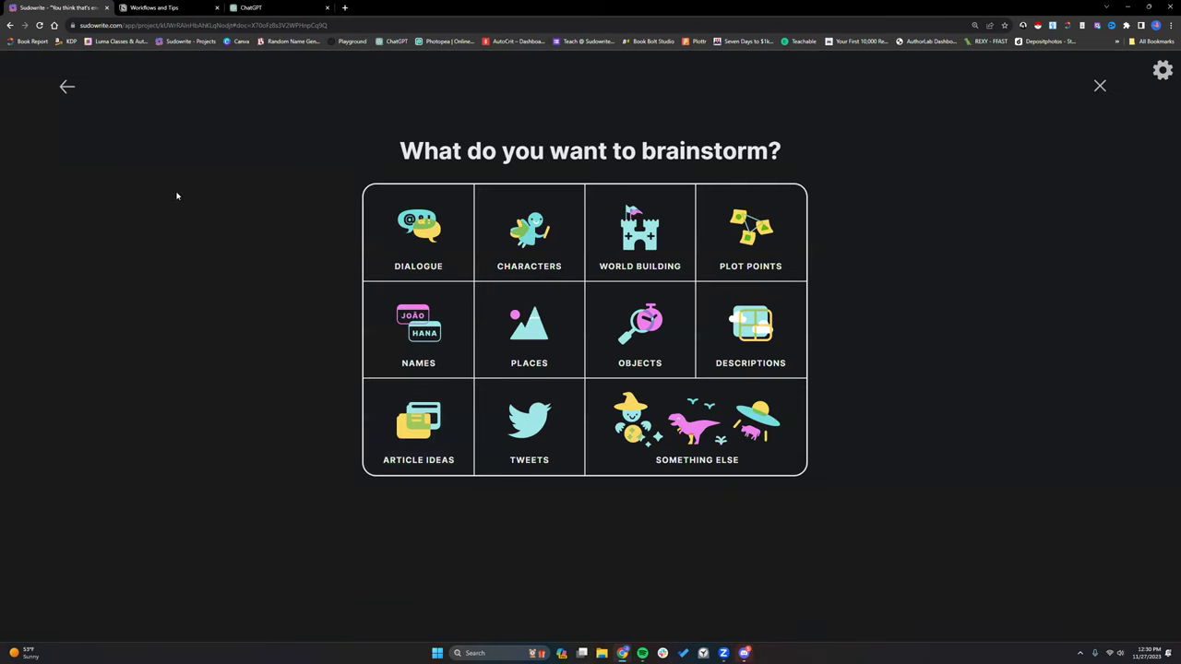
left_click(62, 89)
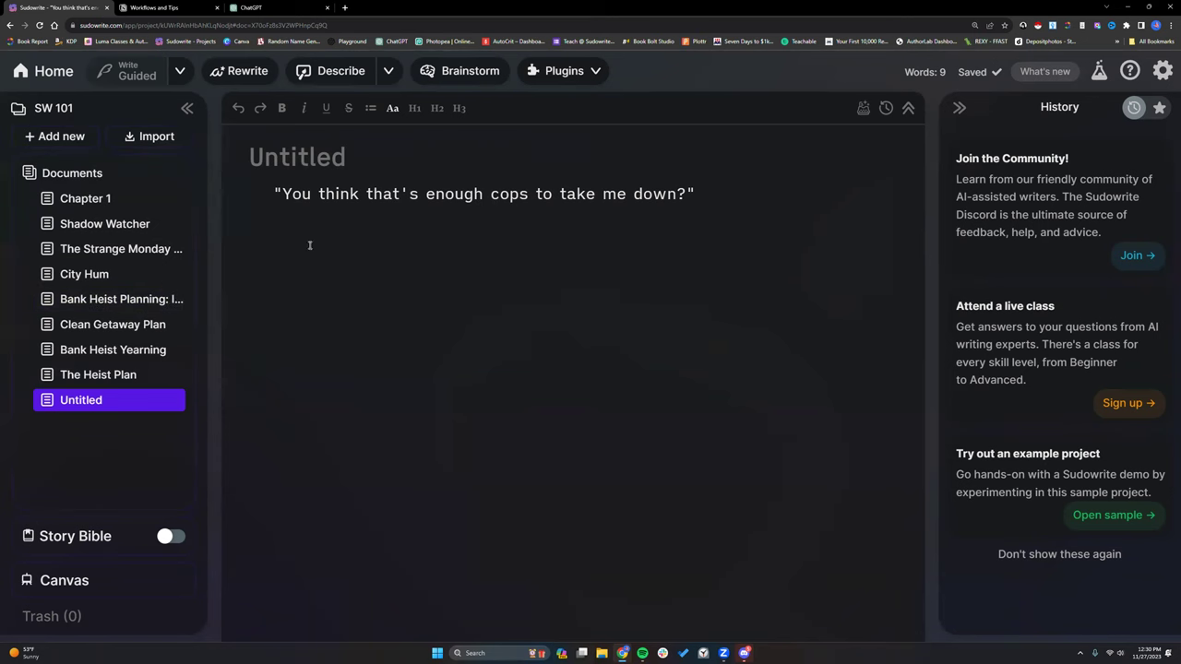
Compare the untitled document with Bank Heist Yearning, and view the available Write modes in the latter
left_click(113, 352)
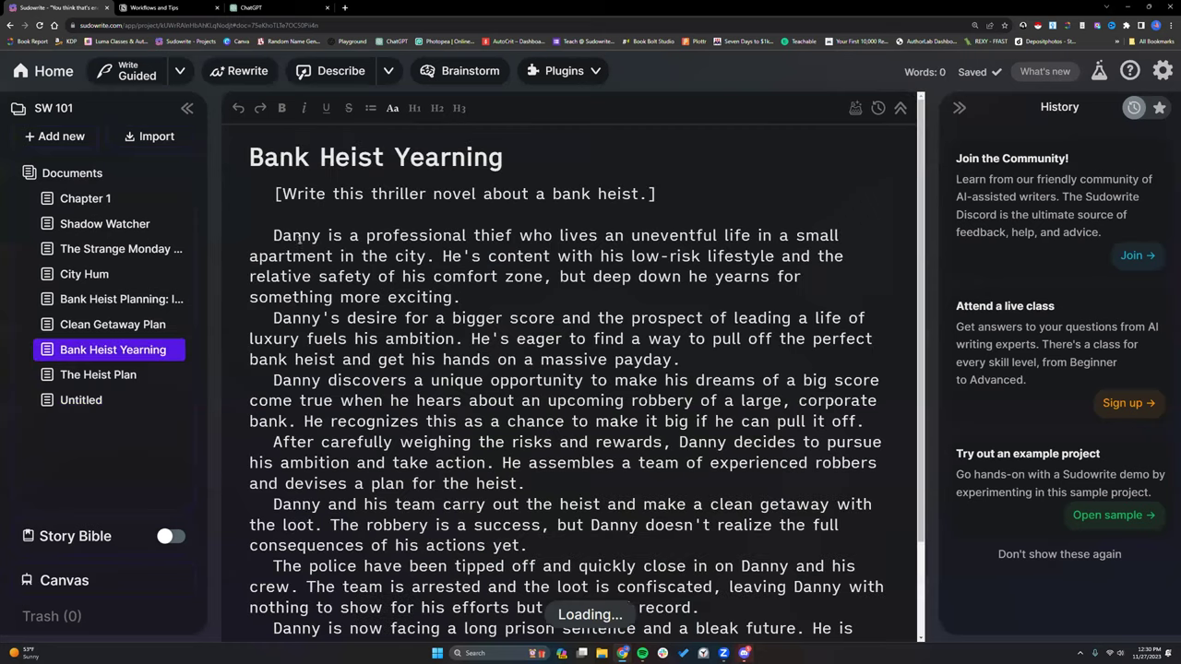
left_click(115, 402)
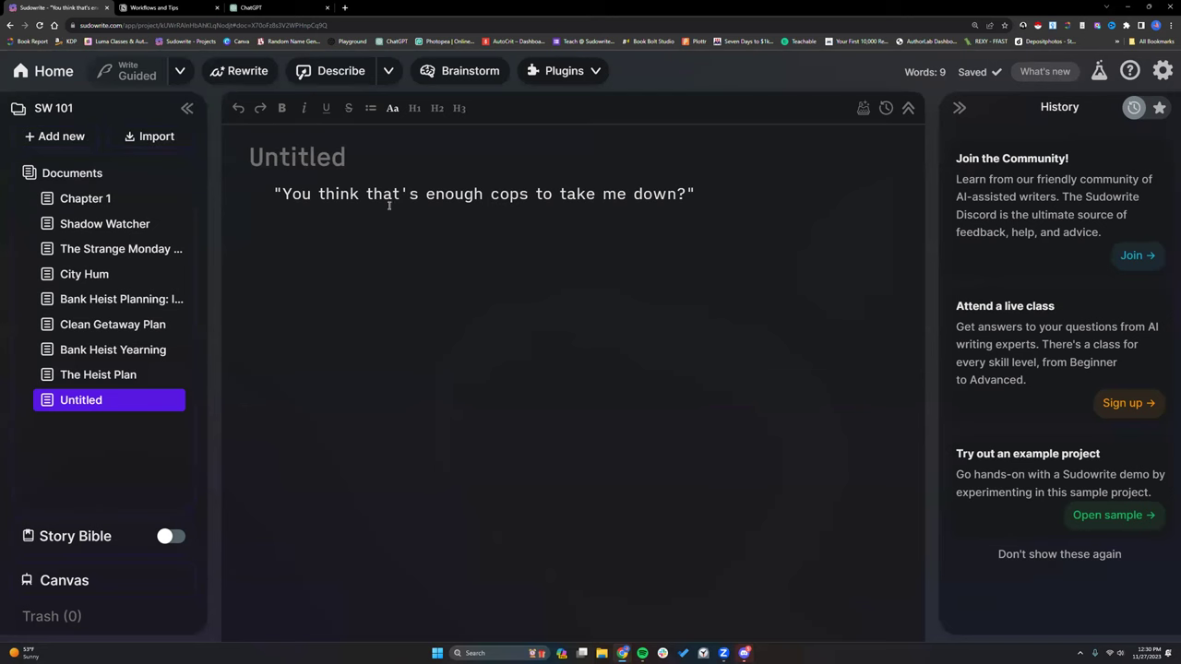
left_click_drag(269, 192, 735, 206)
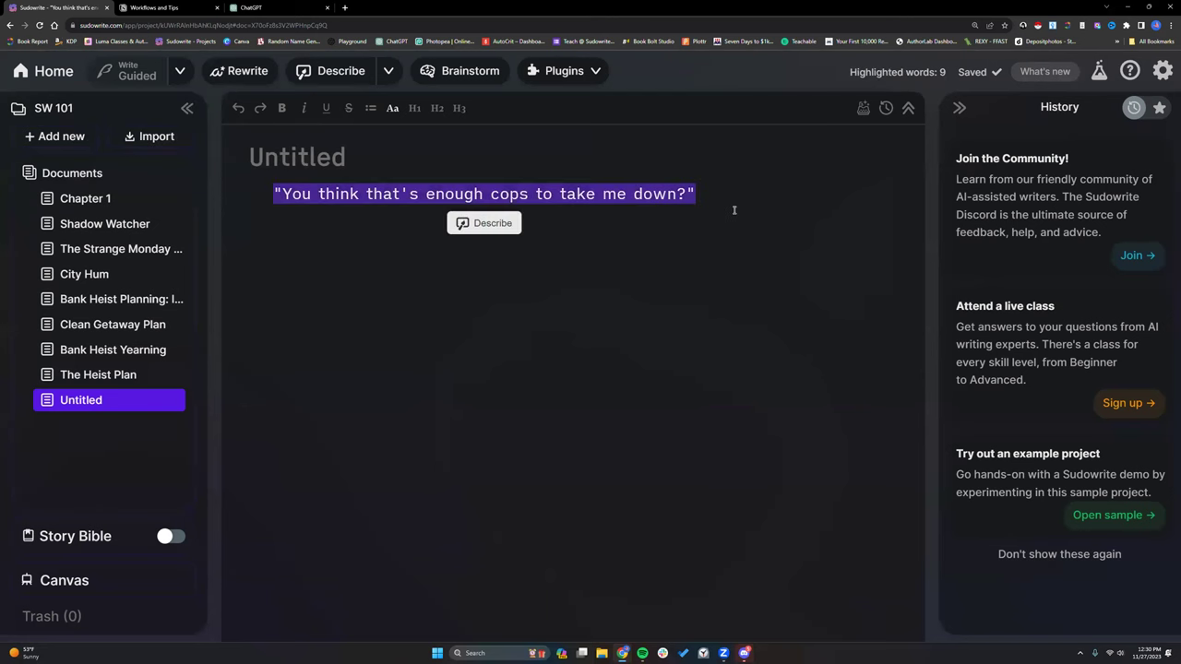
left_click(654, 224)
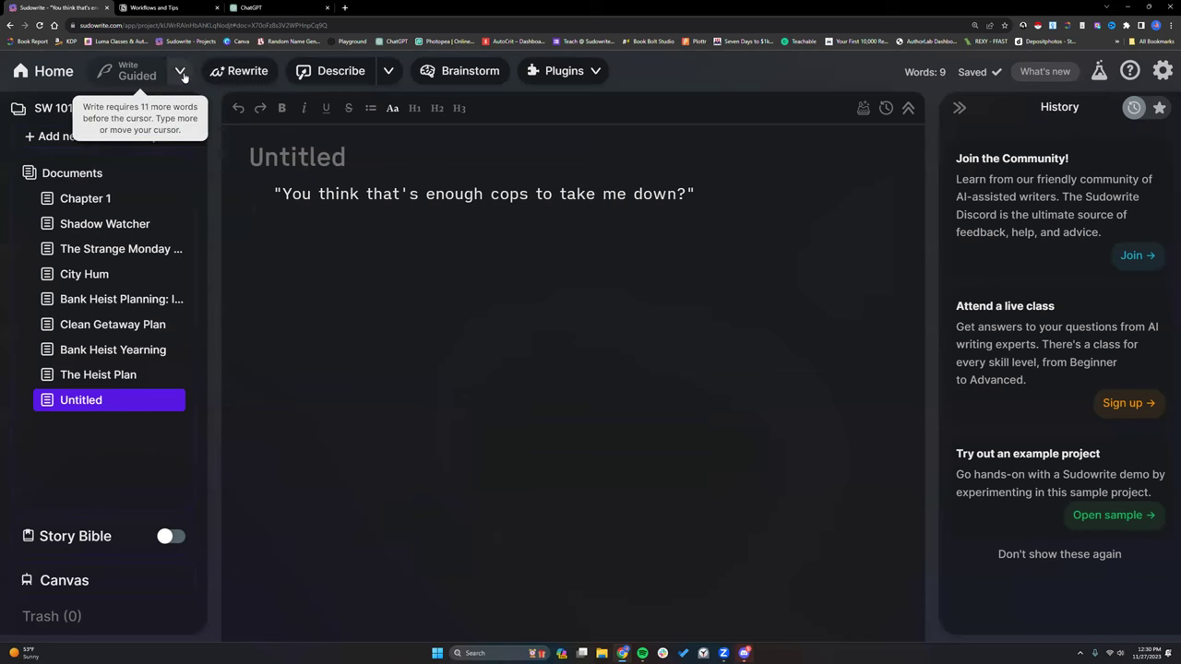
left_click(109, 351)
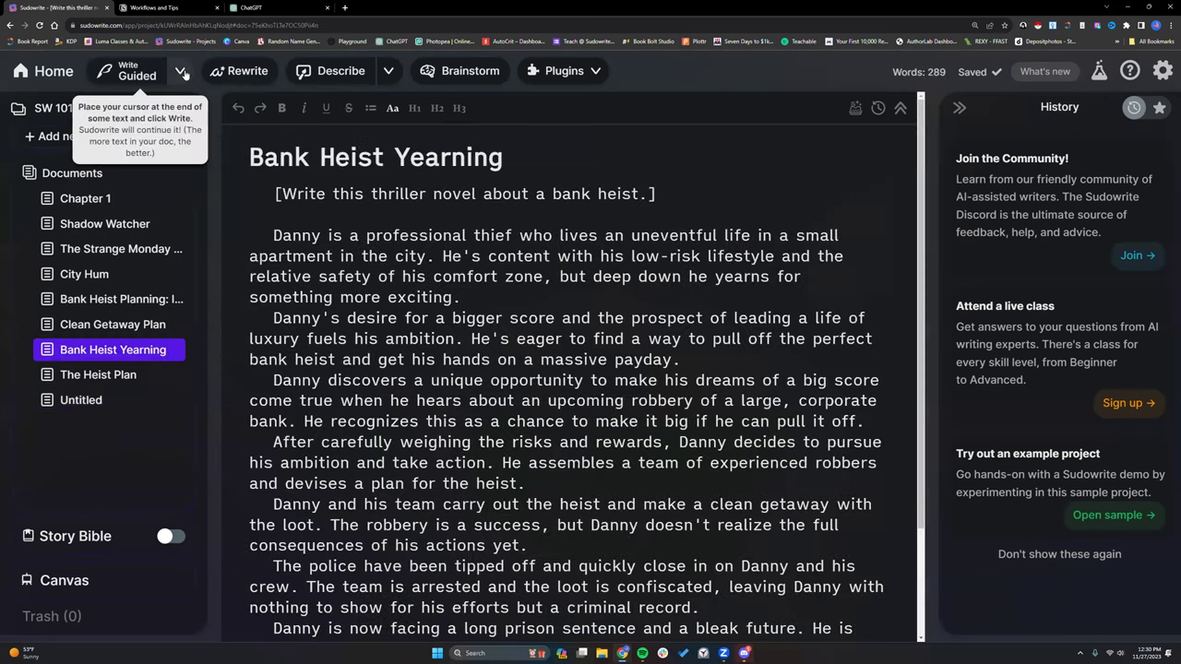
left_click(180, 71)
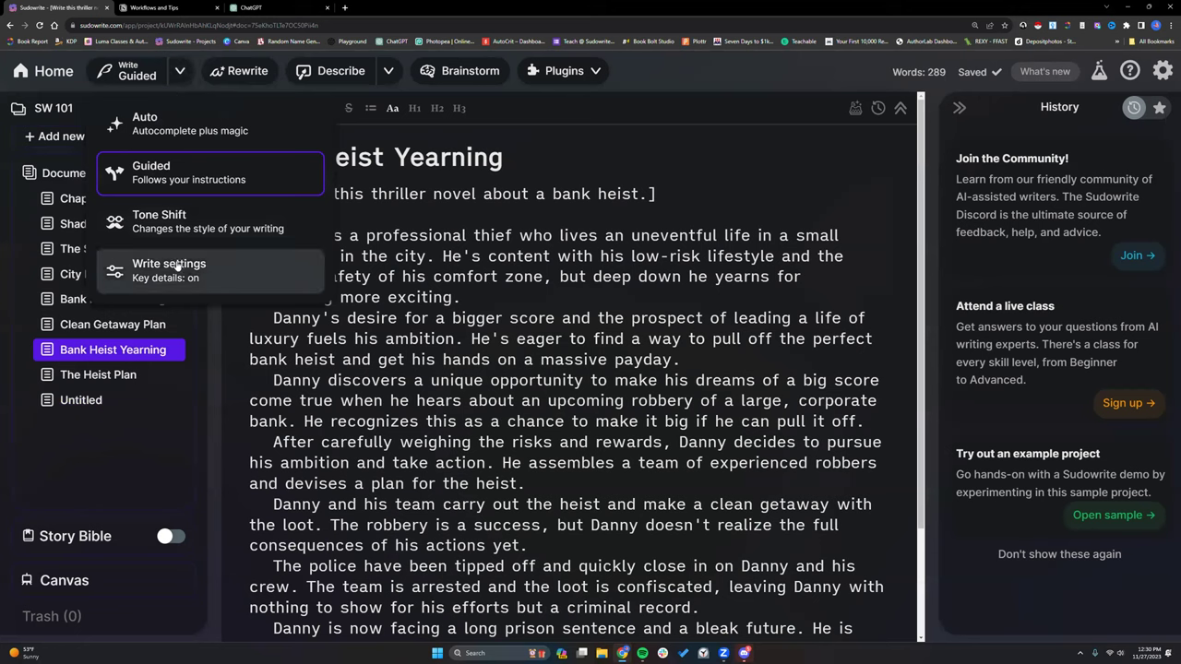
left_click(182, 75)
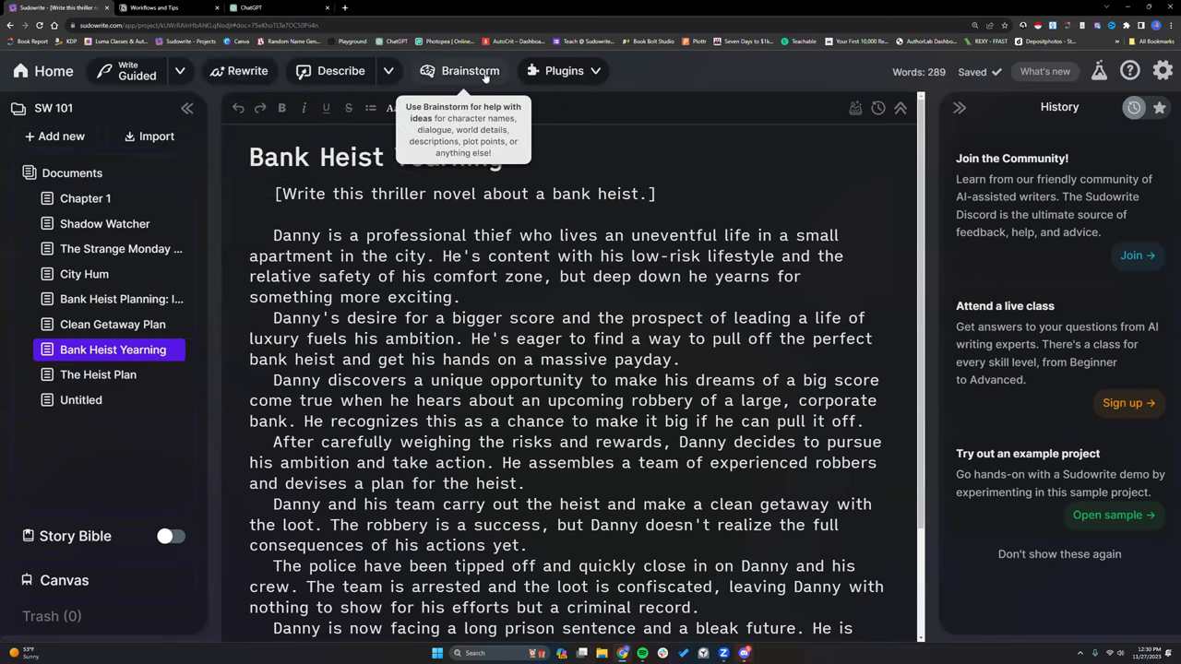
Run the Twist plugin with the Literary genre and the story summary "A man robs the Federal Reserve."
left_click(561, 74)
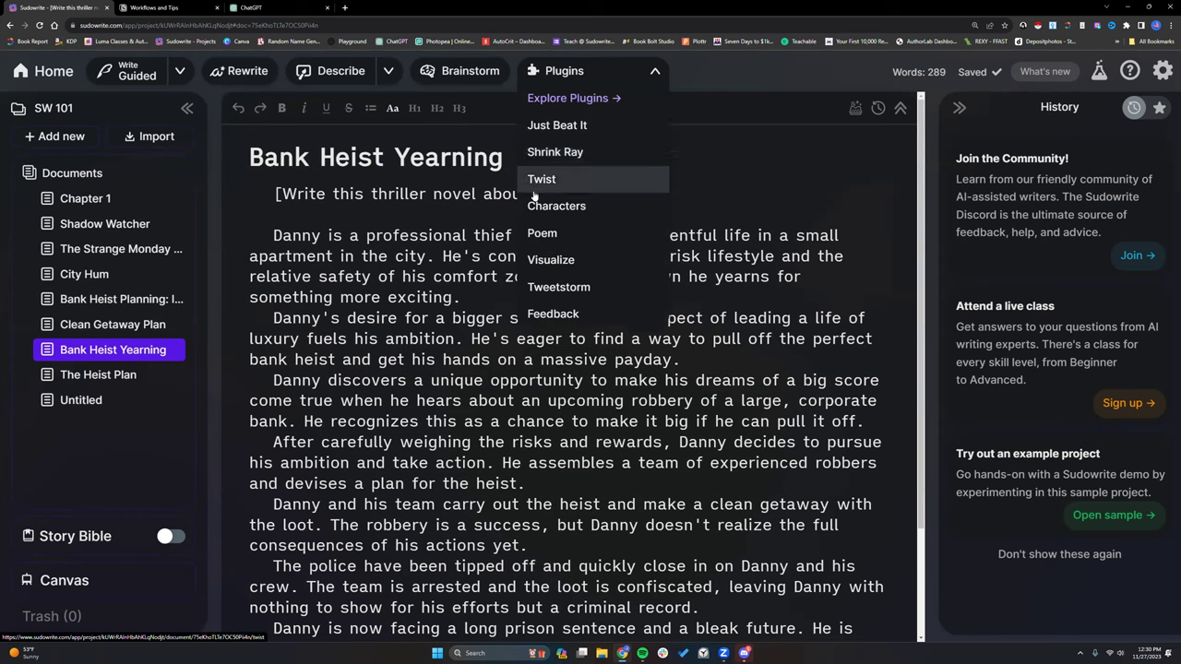
left_click(584, 184)
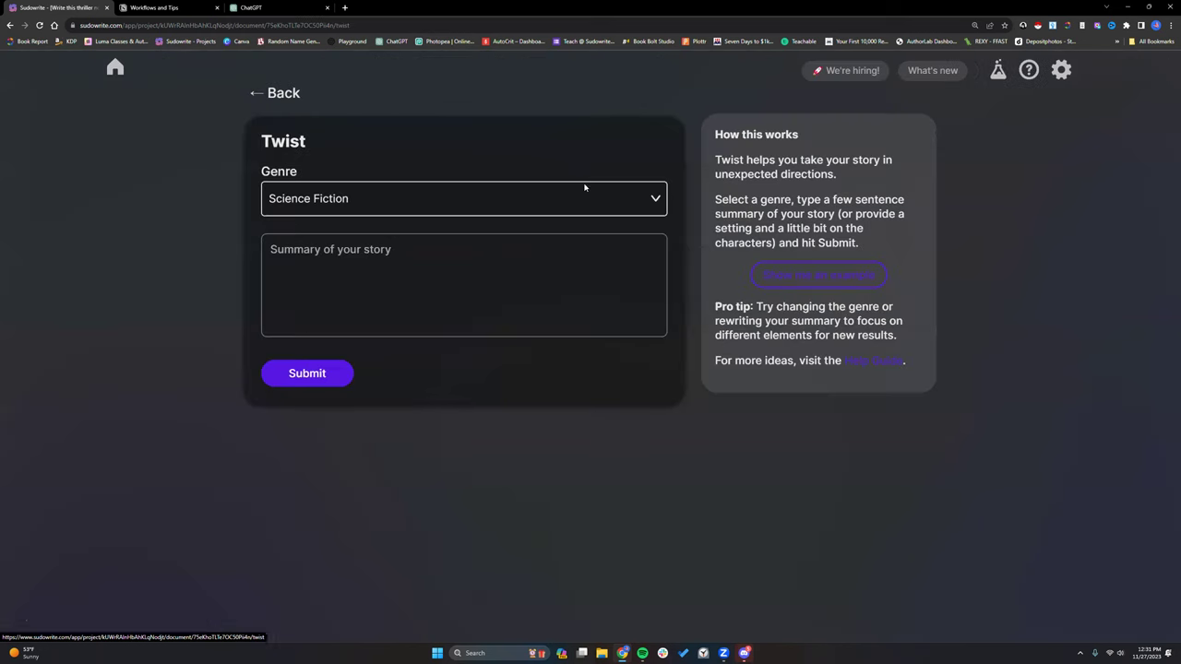
left_click(655, 199)
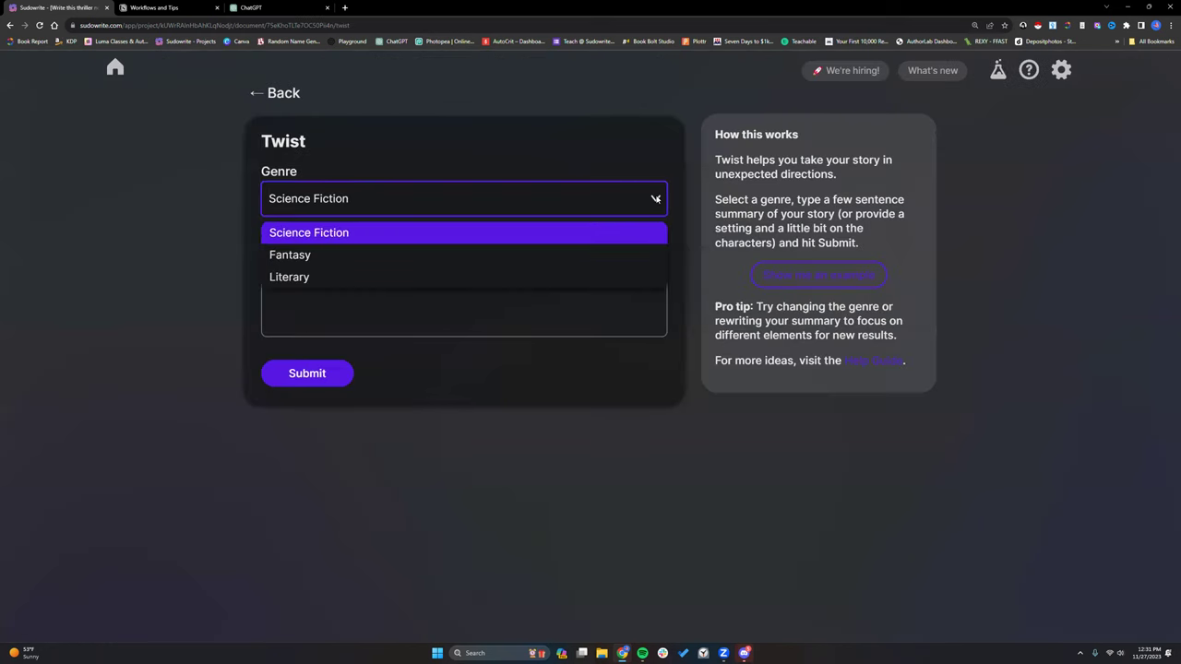
left_click(403, 278)
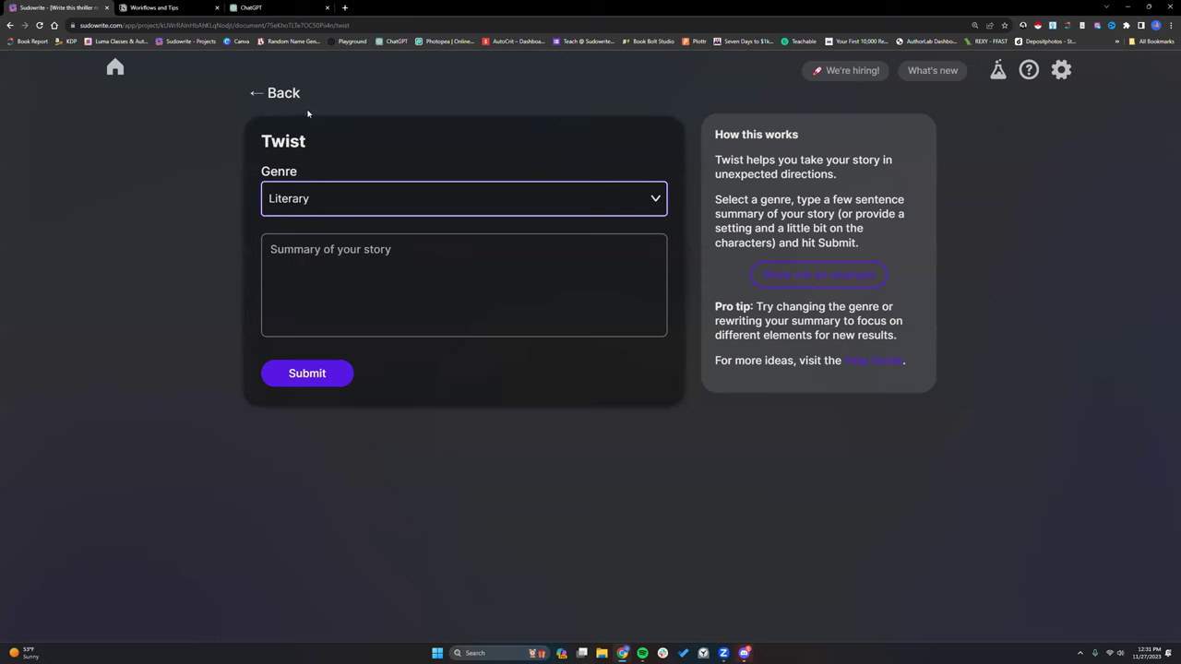
left_click(349, 267)
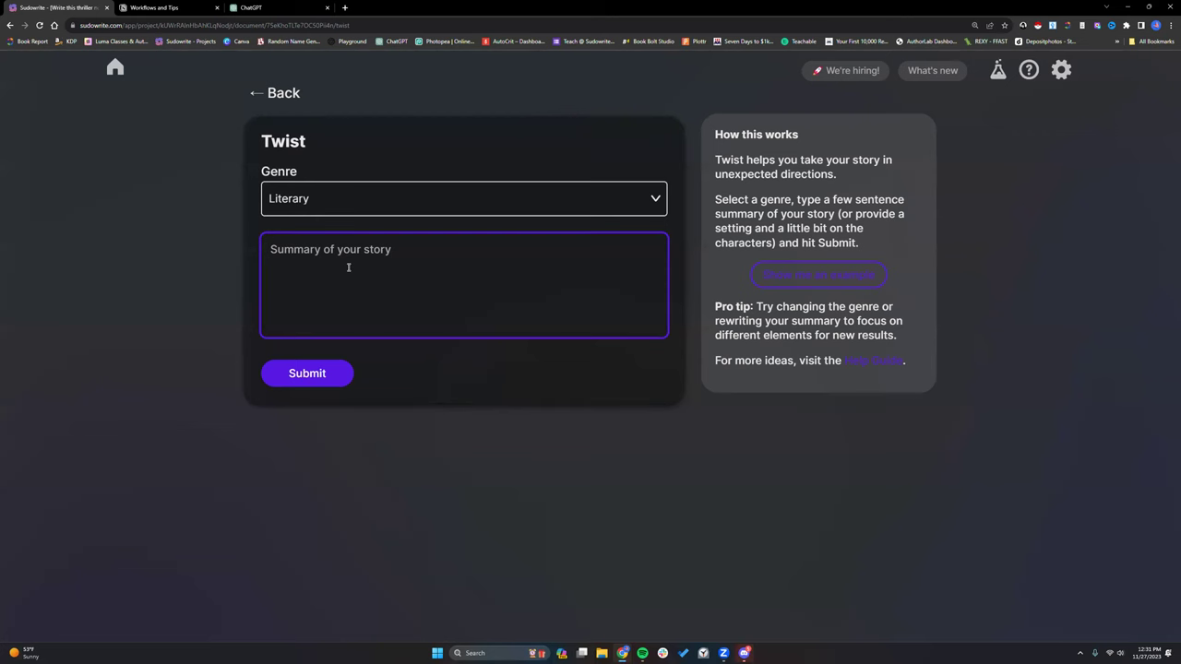
type("A")
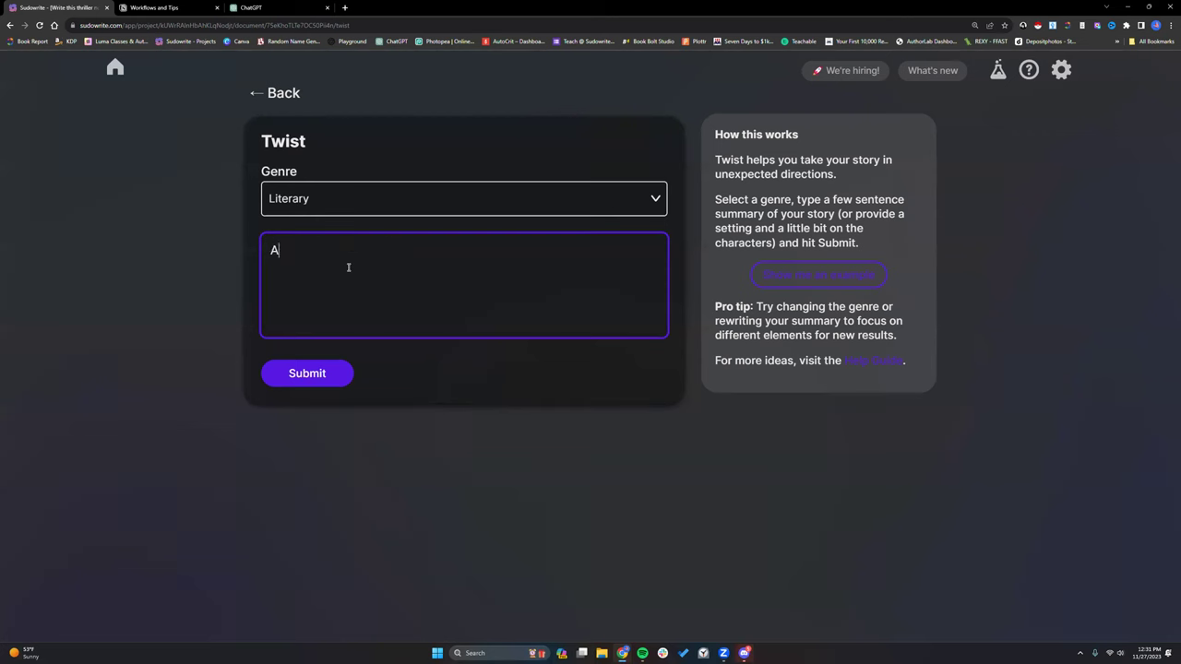
type(" man robs the Federa")
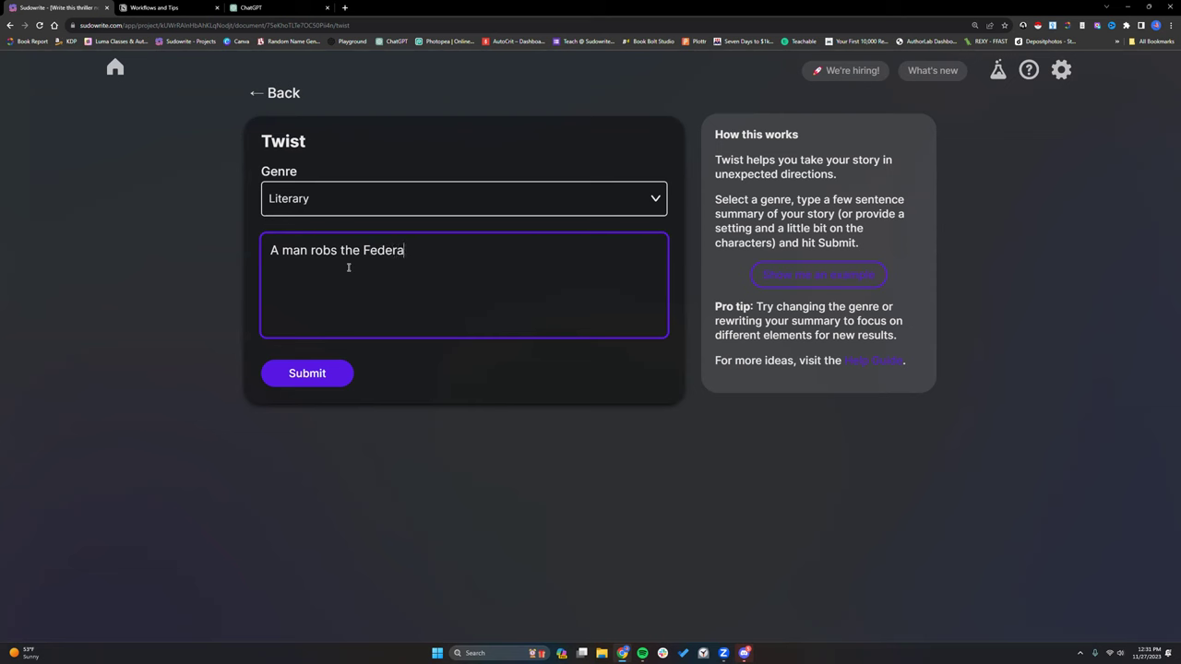
type("l Reserve.")
left_click(323, 375)
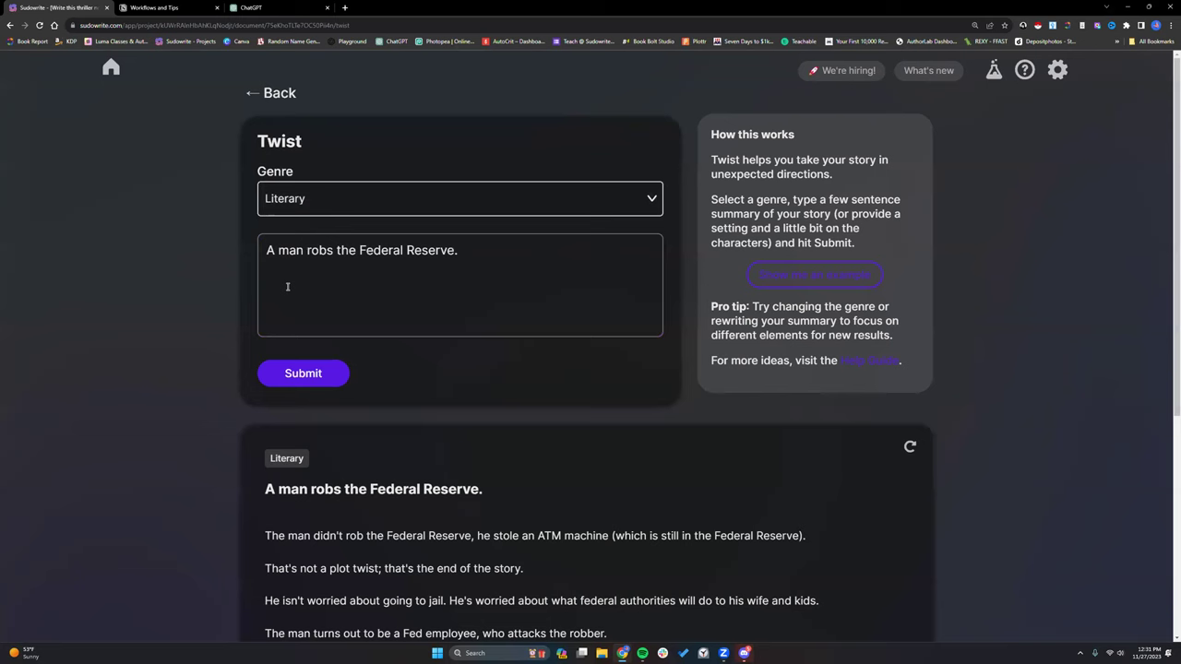
Read through the generated plot twists, highlighting the one about the man being a Fed employee
scroll(491, 465, "down", 1)
scroll(493, 467, "down", 2)
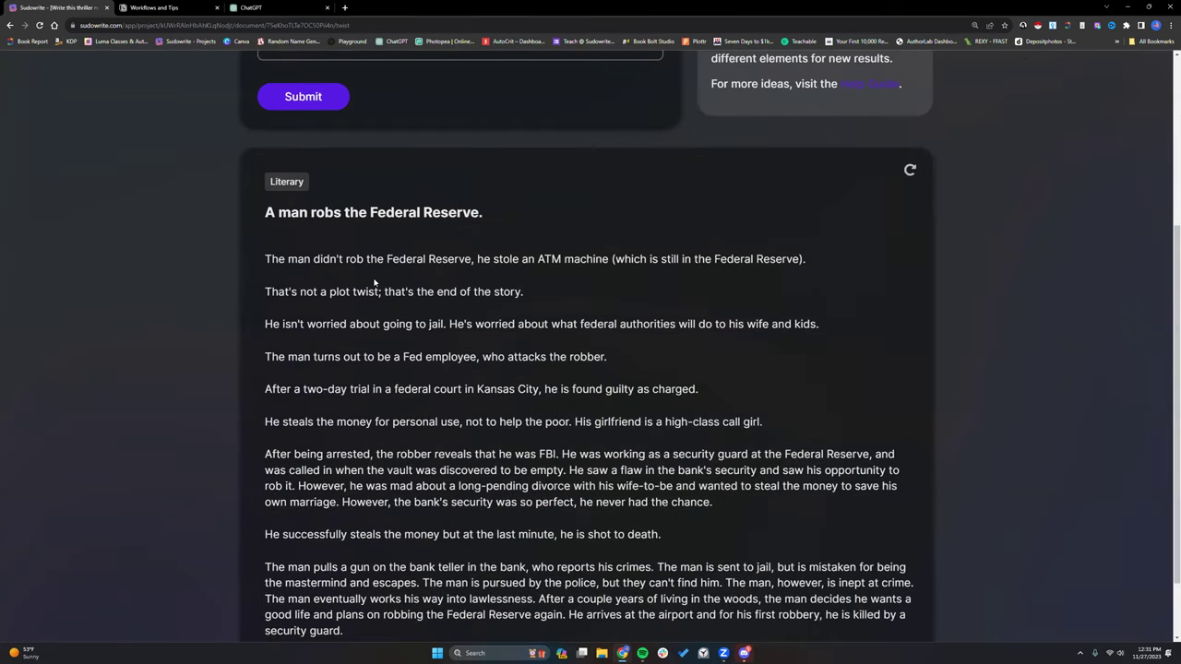
scroll(374, 283, "down", 1)
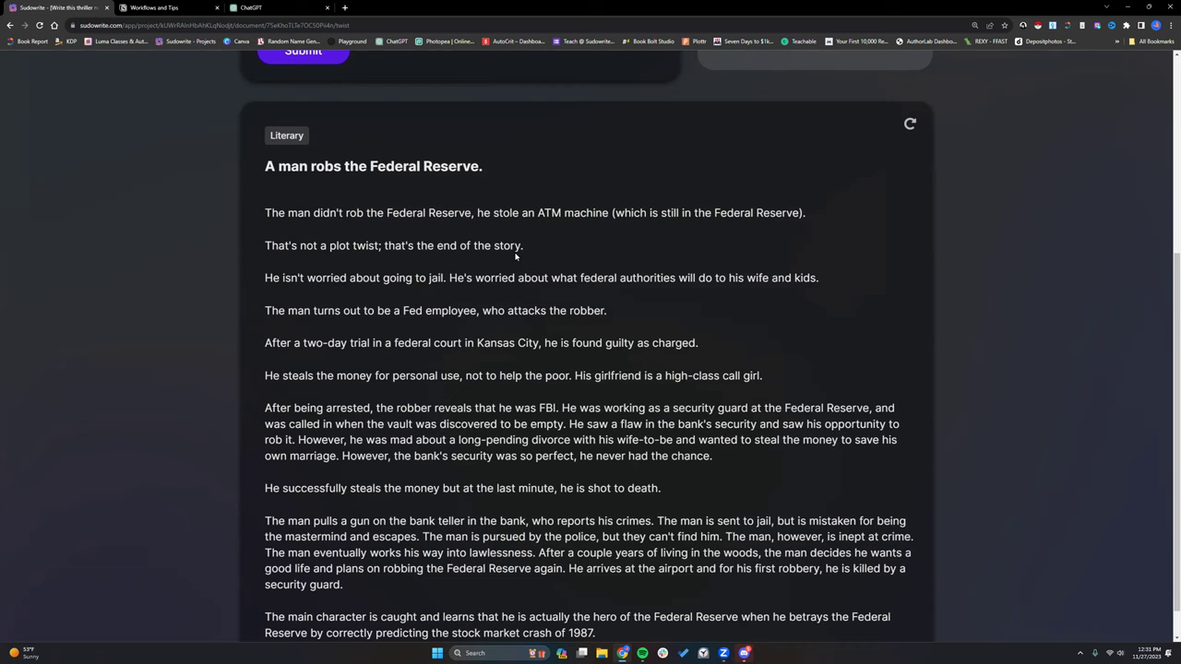
scroll(365, 277, "down", 1)
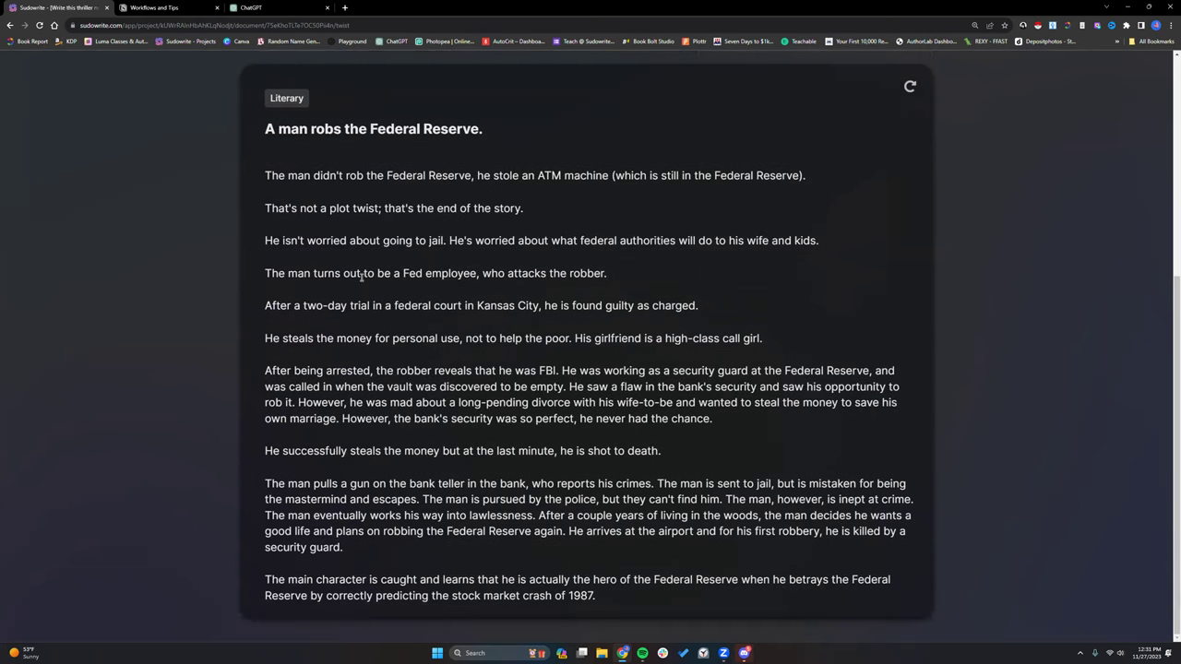
left_click_drag(335, 277, 611, 282)
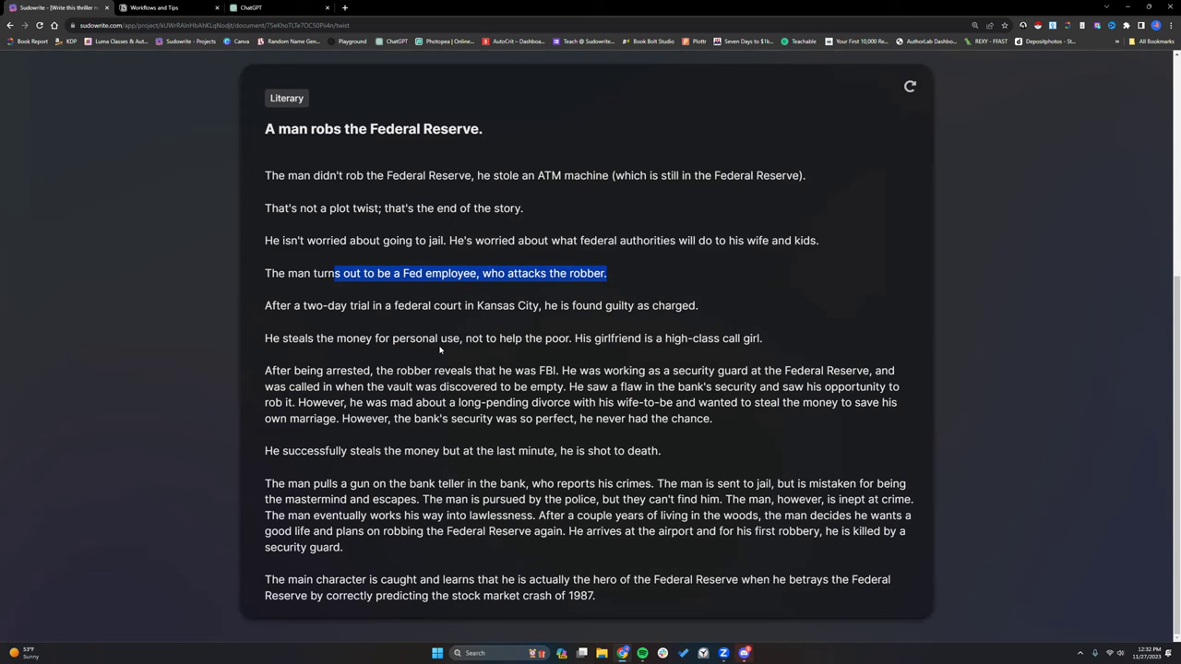
left_click(769, 344)
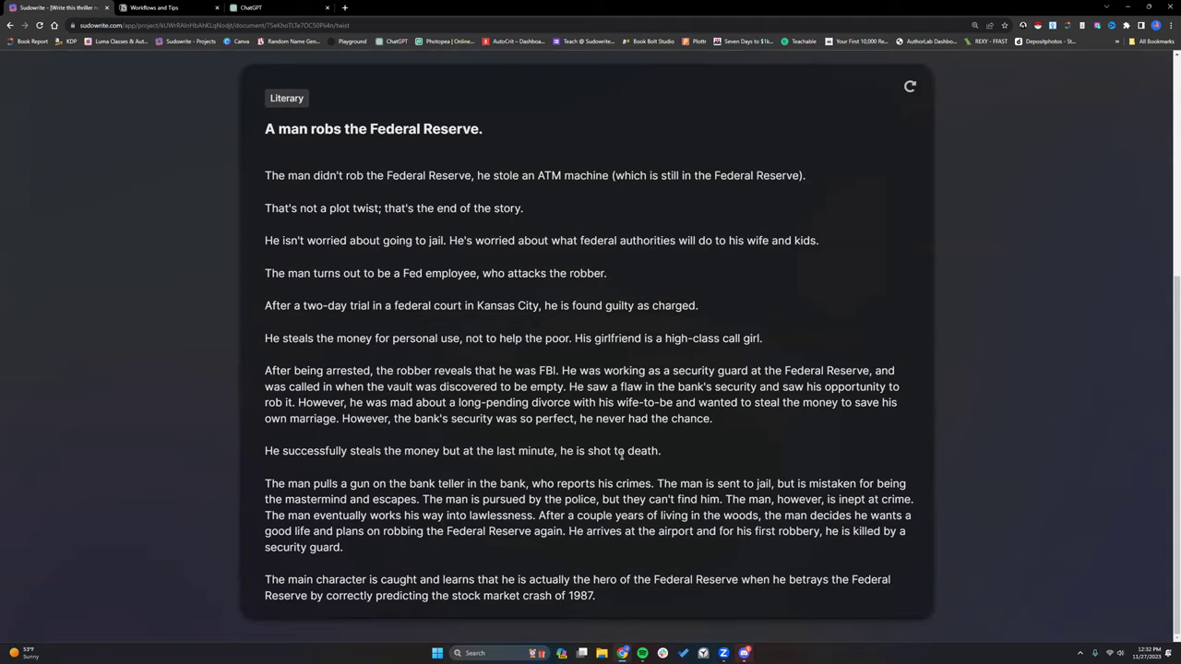
Change the Twist summary to "A man is caught stealing from the Federal Reserve." and submit it again
scroll(621, 452, "up", 4)
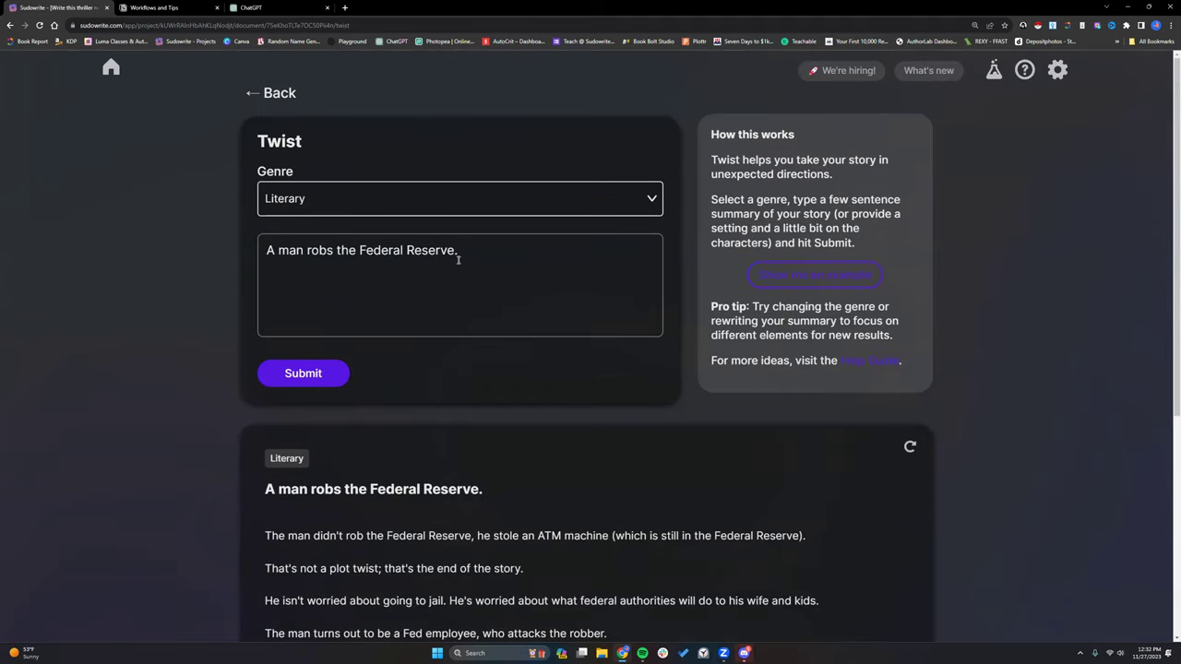
left_click_drag(307, 250, 334, 250)
type("is caught")
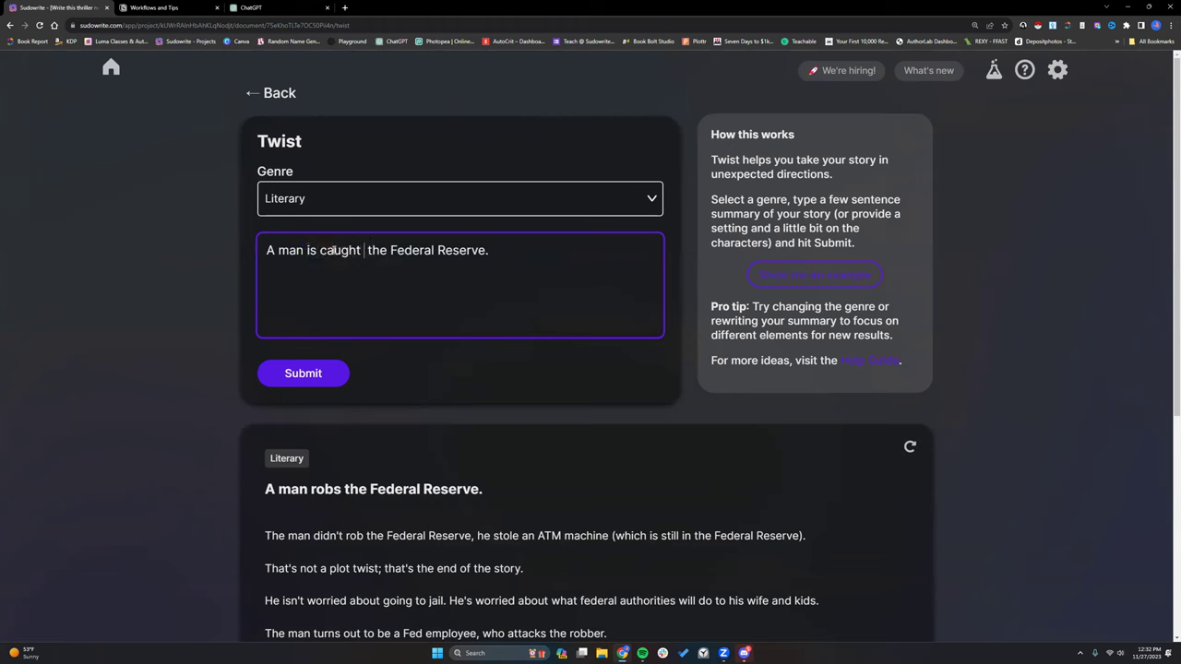
type(" stea")
type("ling")
type(" from")
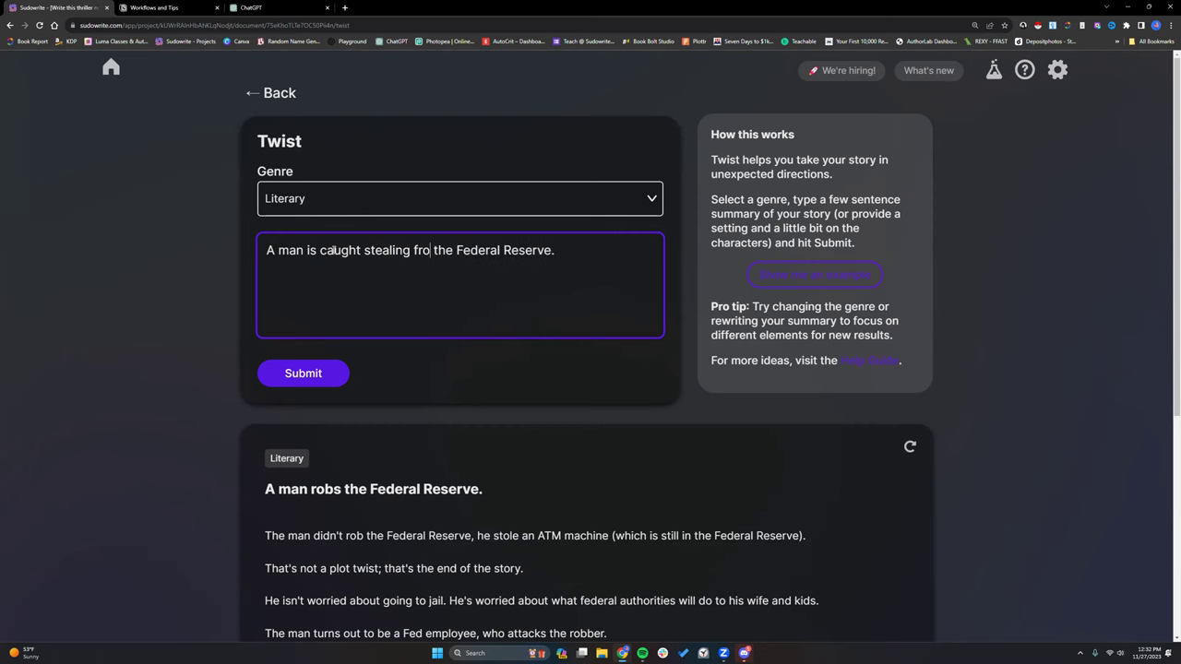
left_click(320, 379)
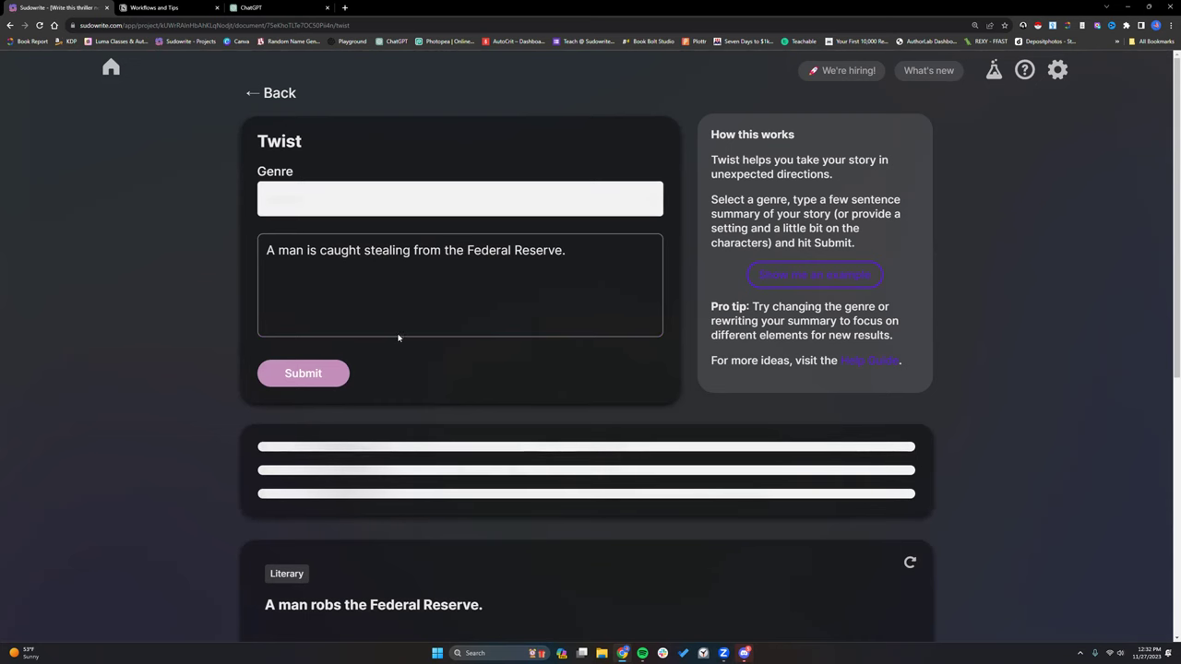
Read the plot twists for the revised summary and return to the Bank Heist Yearning document
scroll(398, 339, "down", 1)
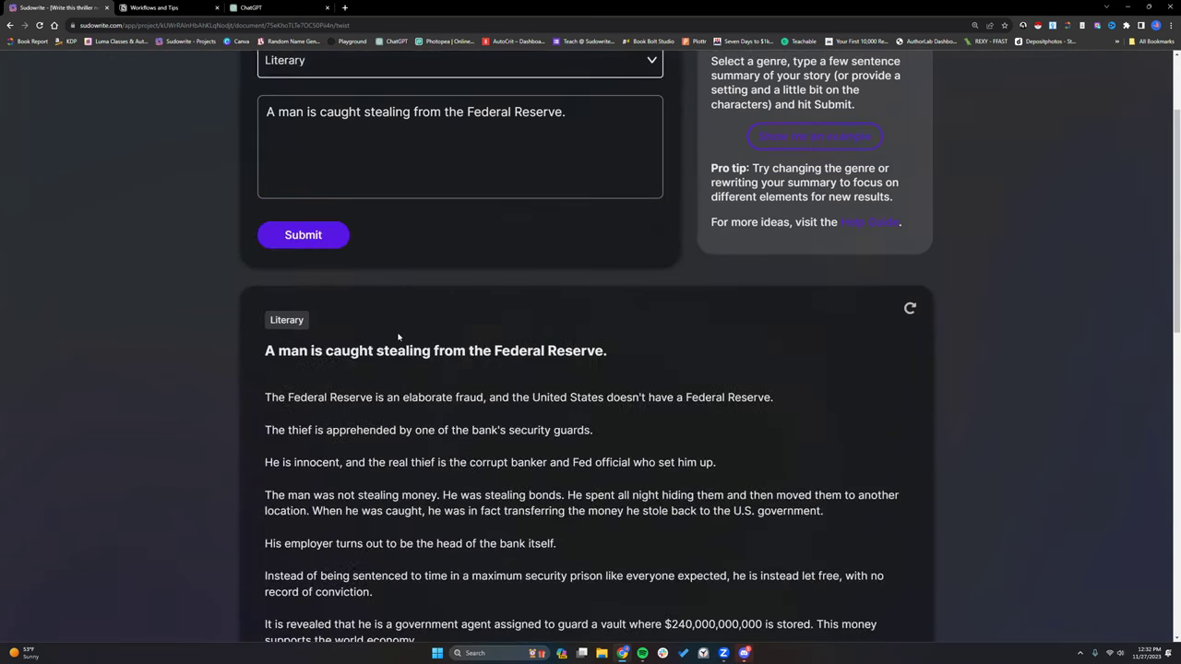
scroll(398, 337, "down", 3)
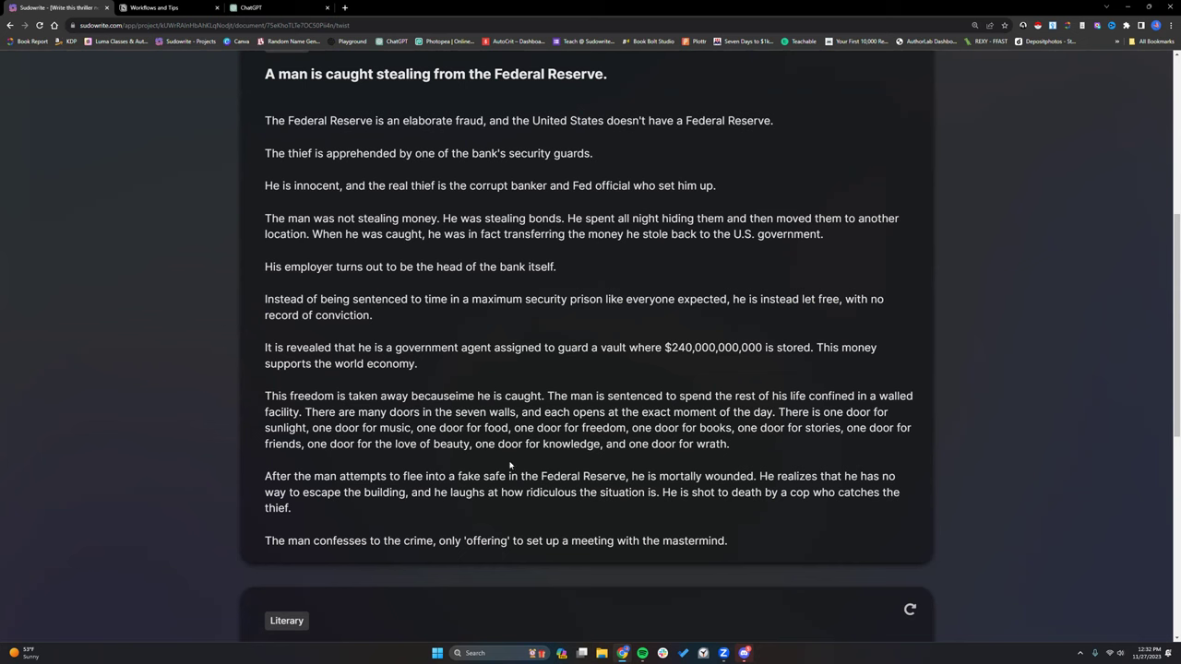
scroll(492, 440, "up", 5)
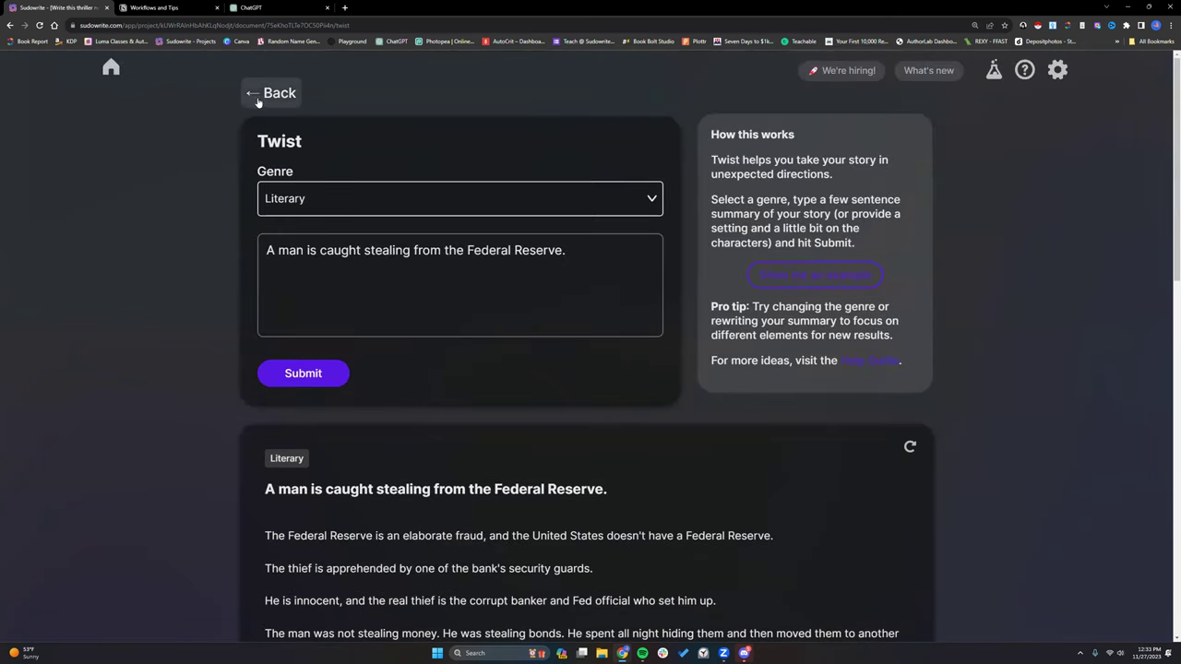
left_click(257, 93)
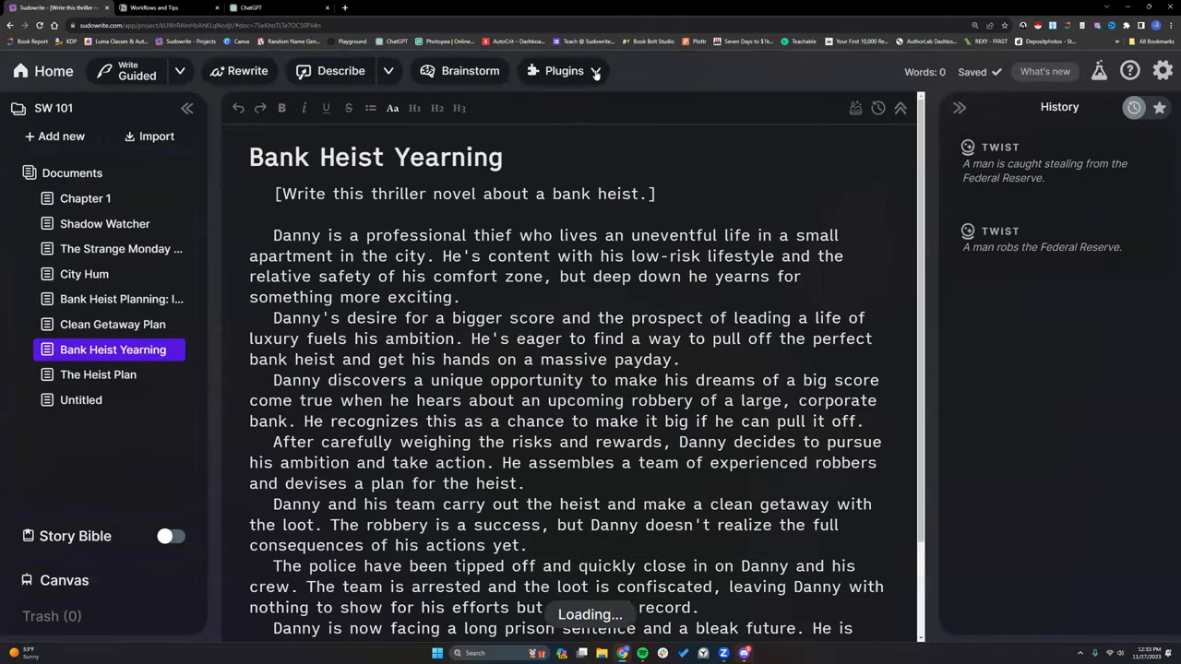
Open the Characters plugin, review its premise and character fields, and return to the document
left_click(596, 73)
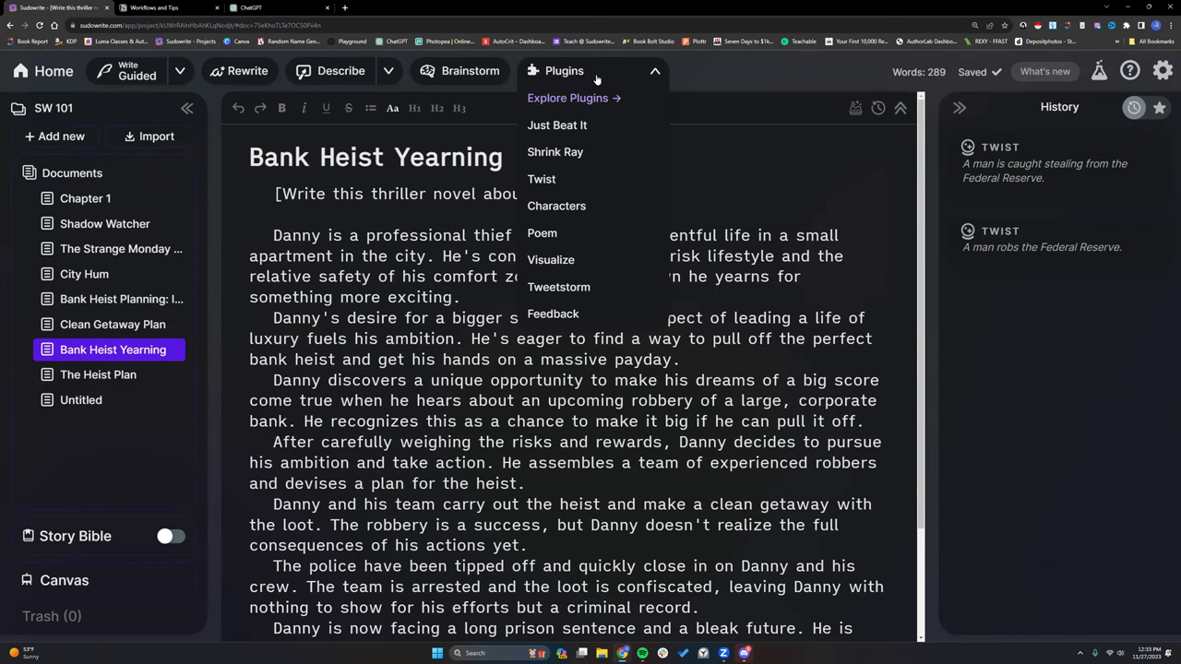
left_click(591, 209)
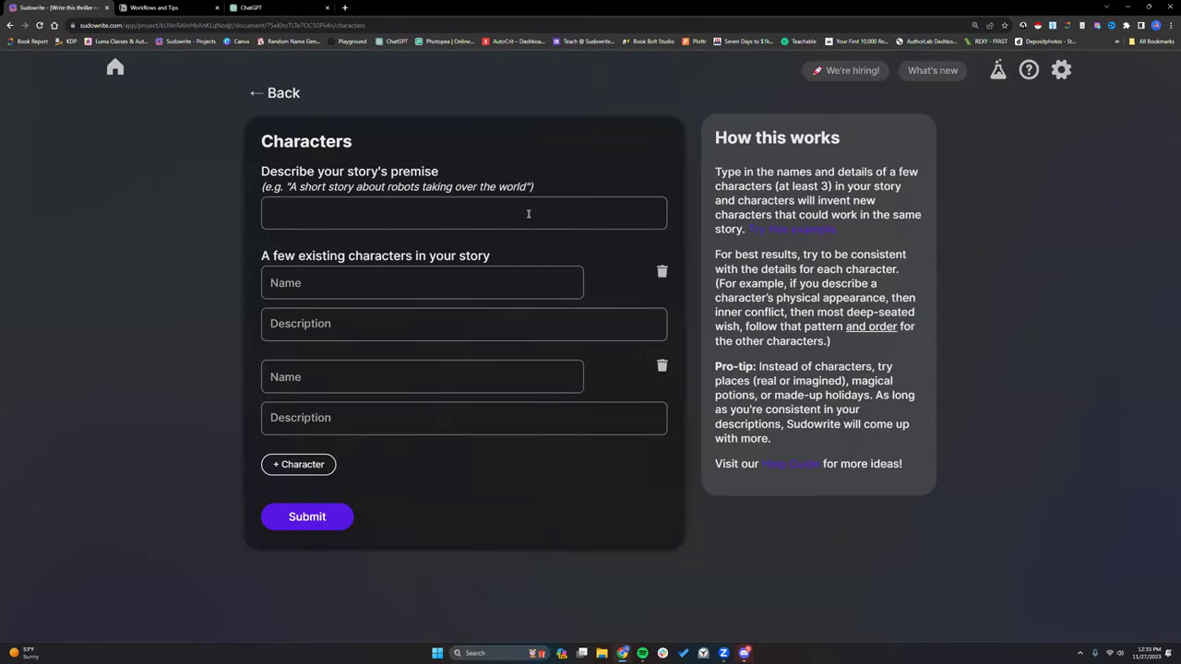
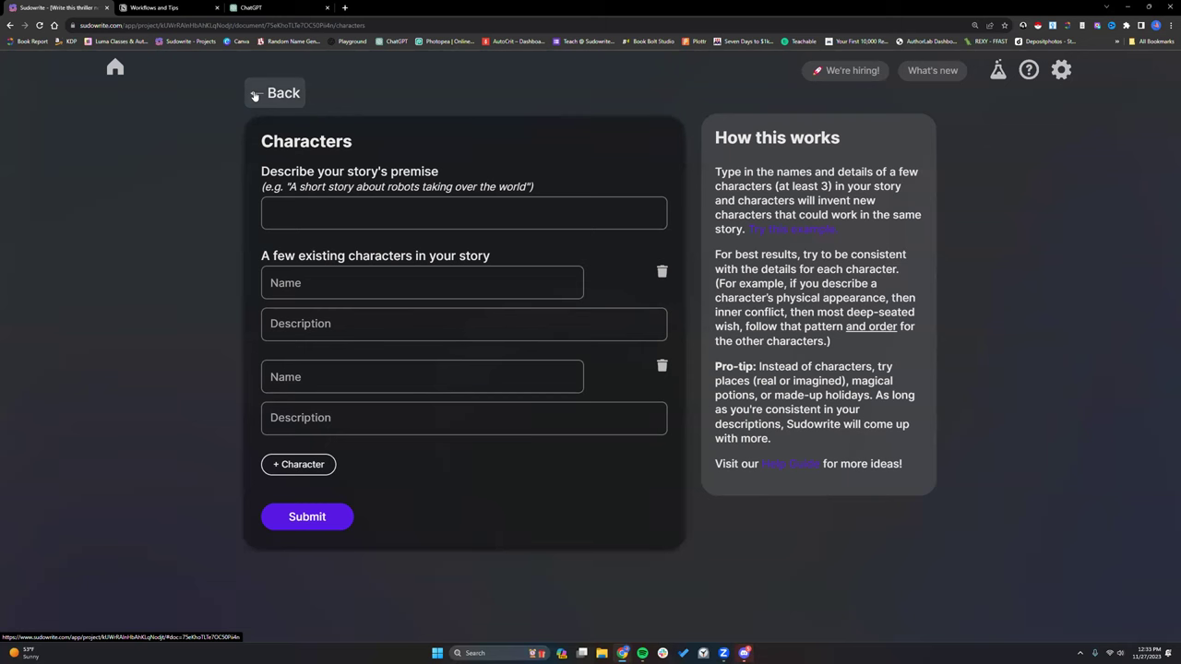
left_click(256, 95)
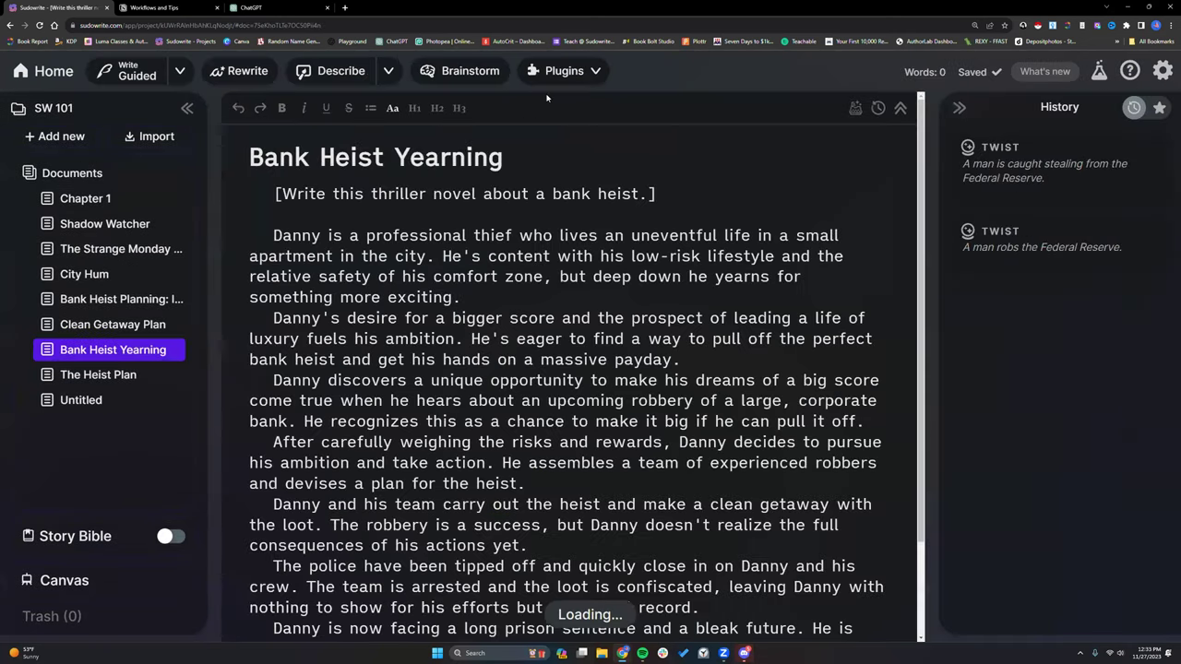
Open the Poem plugin, look over its topic, title and seed line fields, and return to the document
left_click(597, 72)
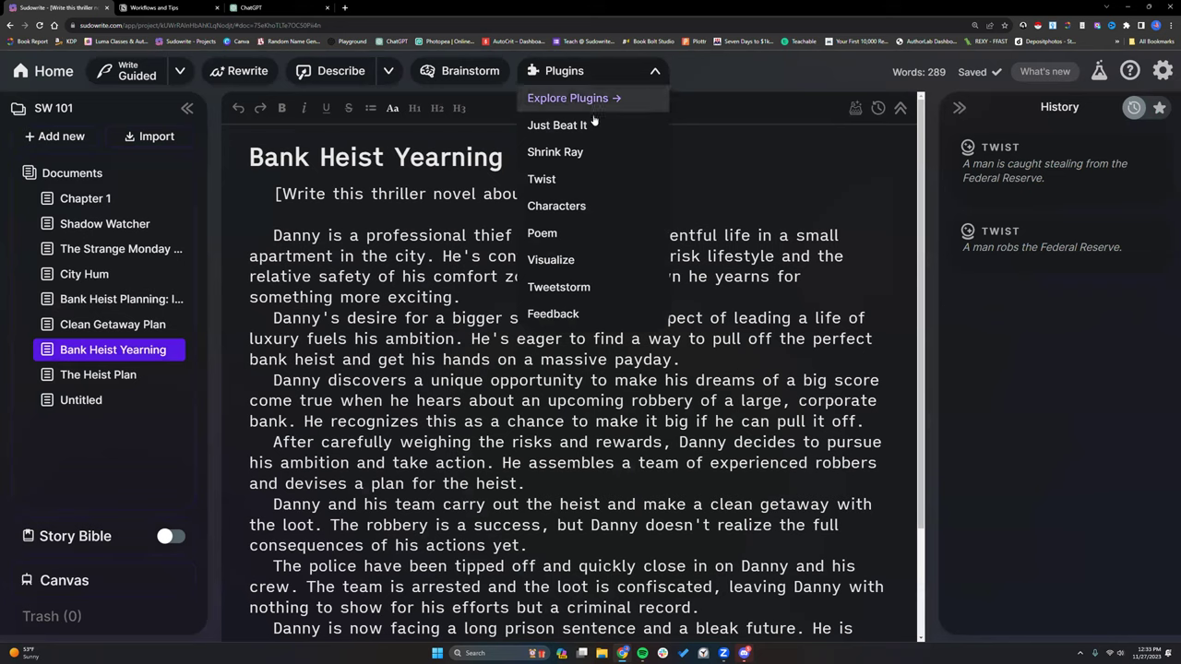
left_click(587, 233)
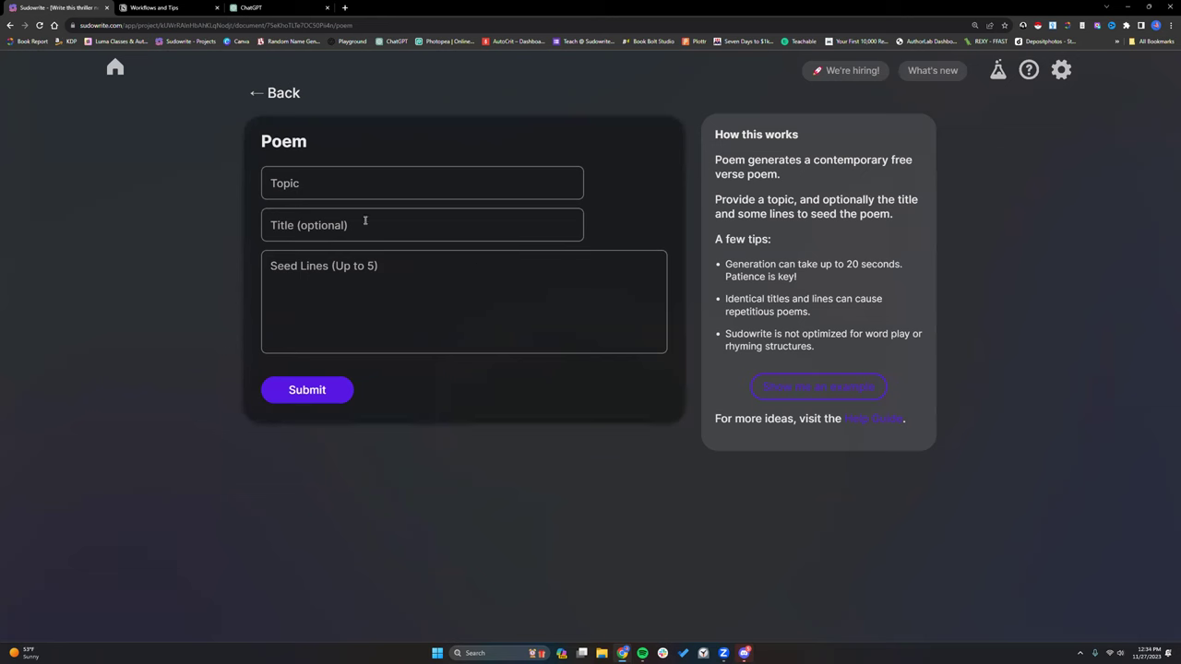
left_click(260, 94)
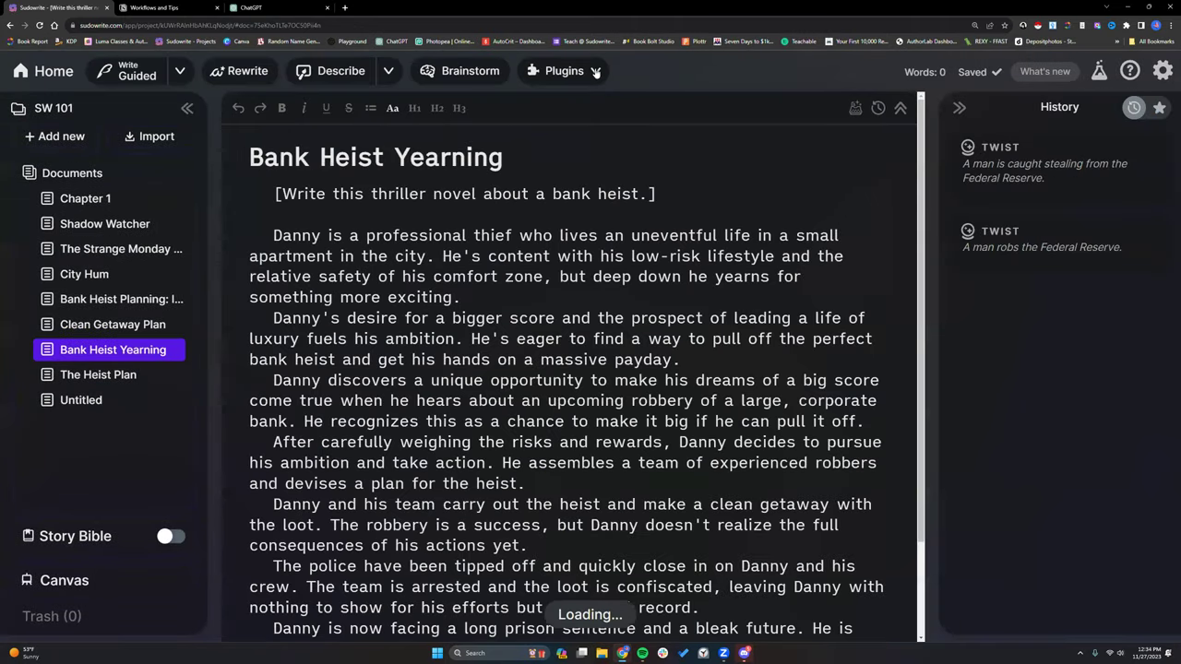
Generate an image with Visualize from the sentence about the team carrying out the heist and making a clean getaway with the loot
left_click(595, 72)
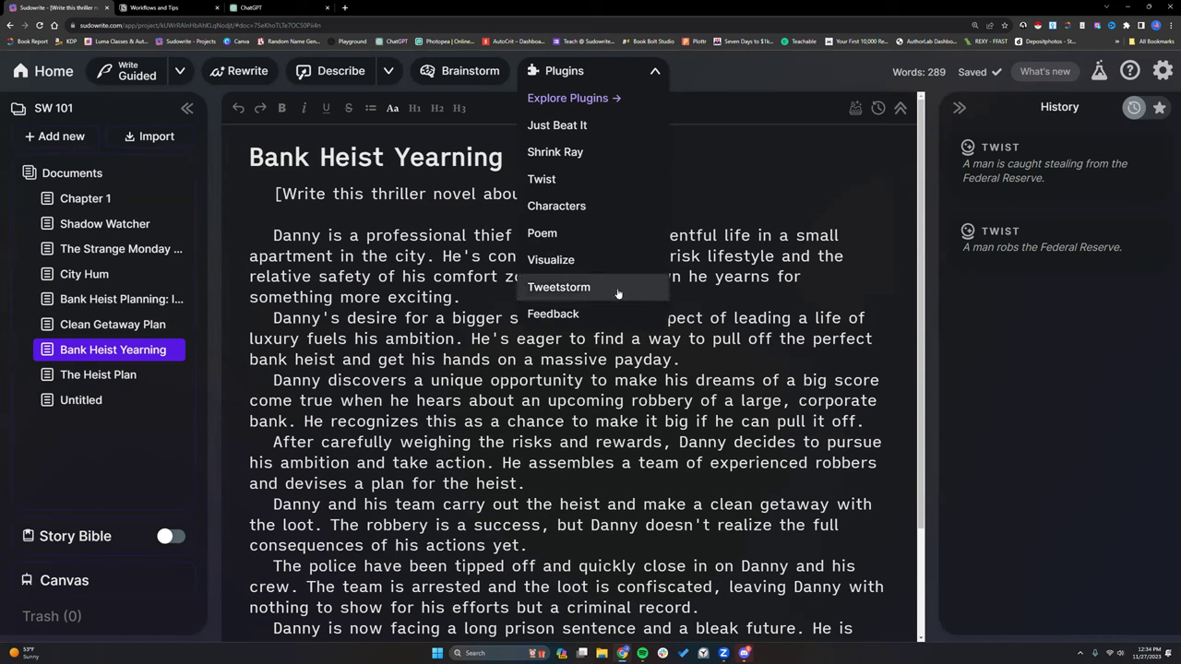
left_click(578, 262)
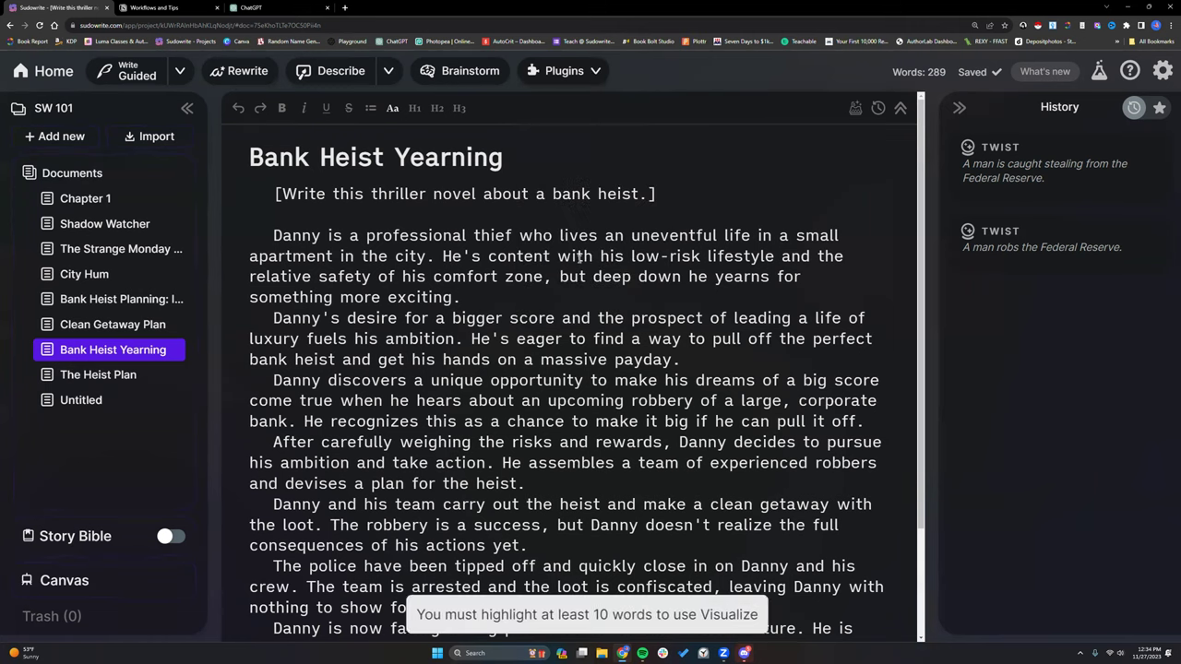
scroll(552, 399, "down", 3)
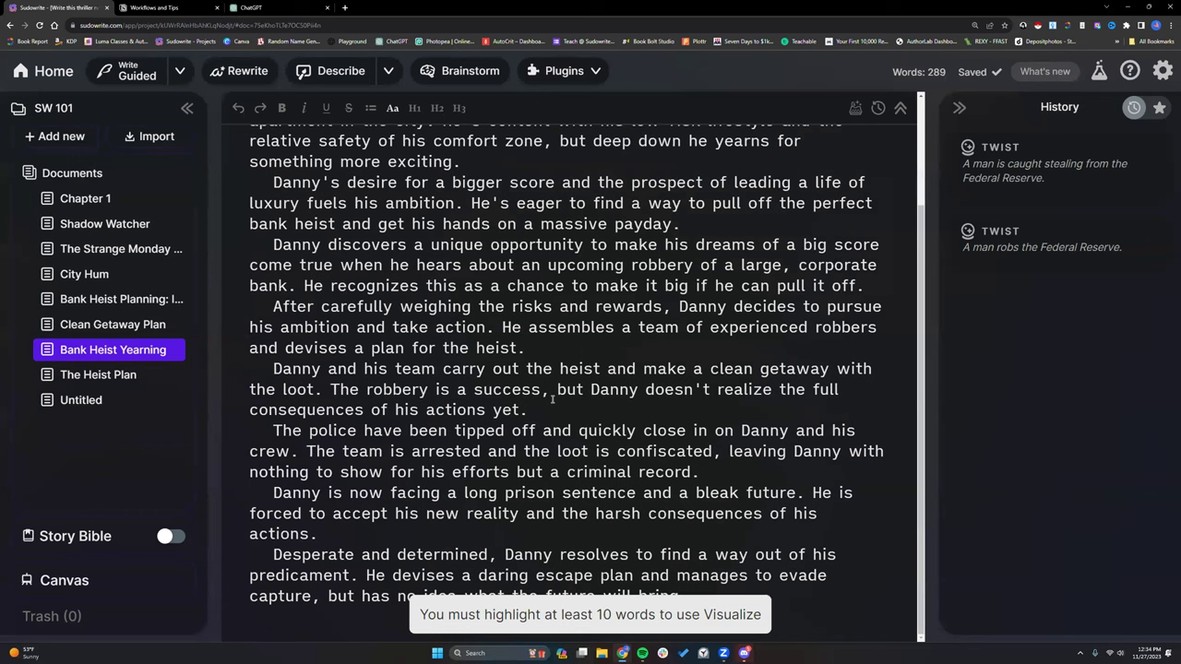
scroll(552, 399, "up", 2)
scroll(553, 398, "down", 2)
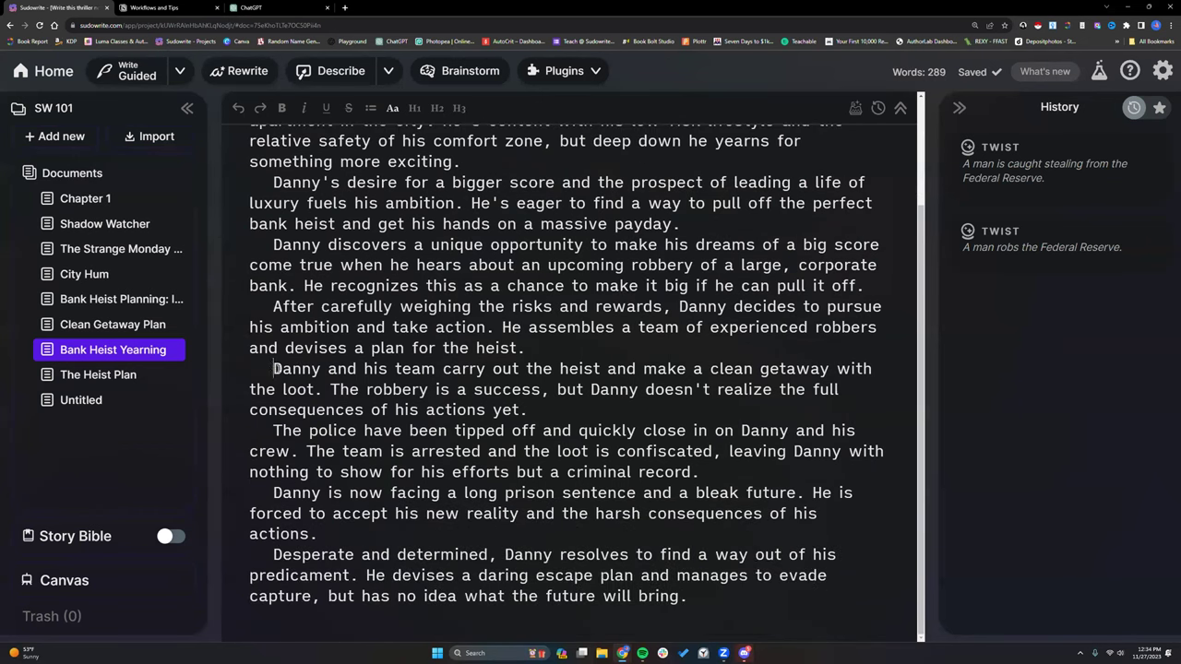
left_click_drag(274, 367, 321, 388)
left_click(683, 341)
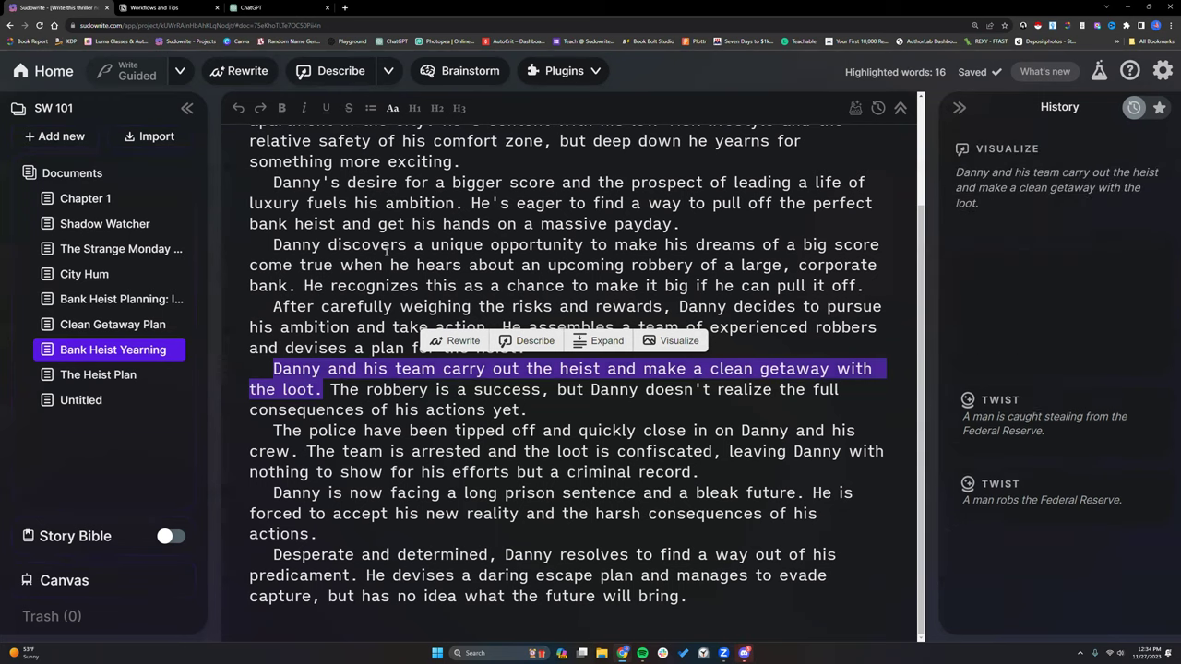
mouse_move(1088, 405)
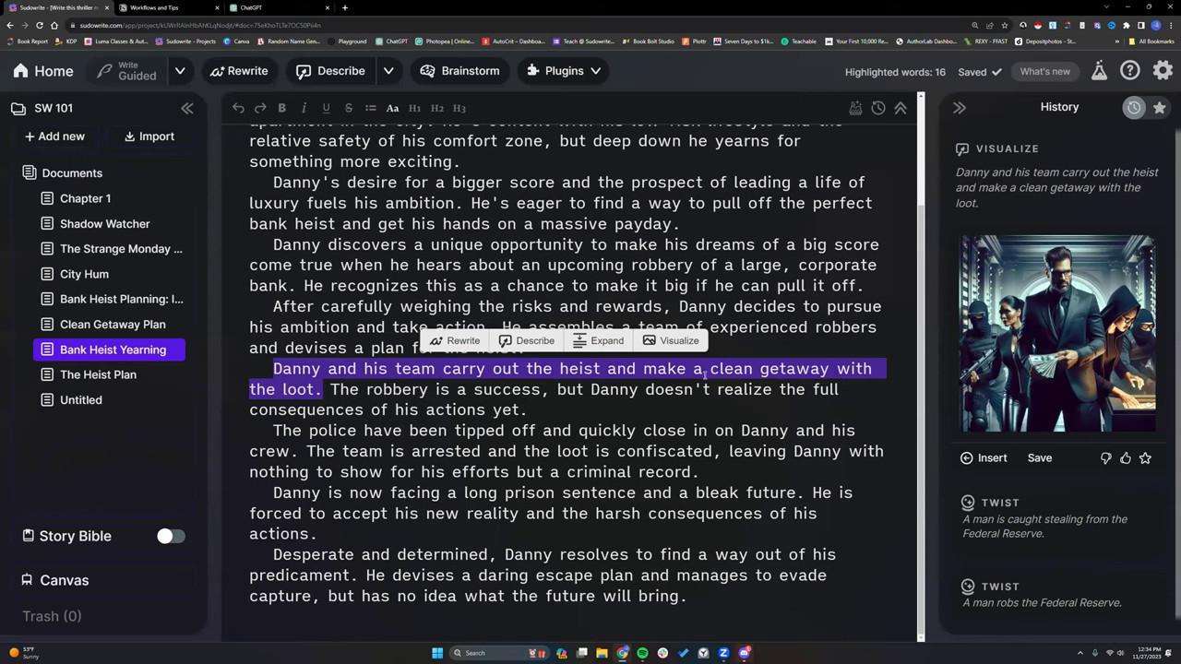
left_click(646, 403)
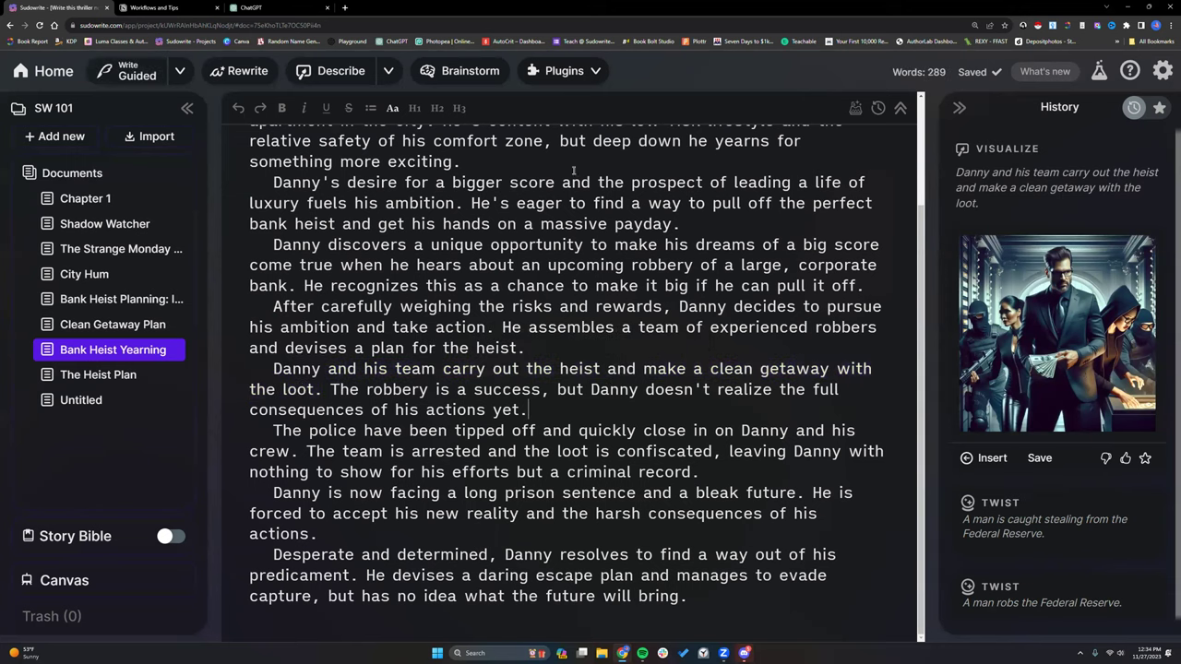
left_click(595, 76)
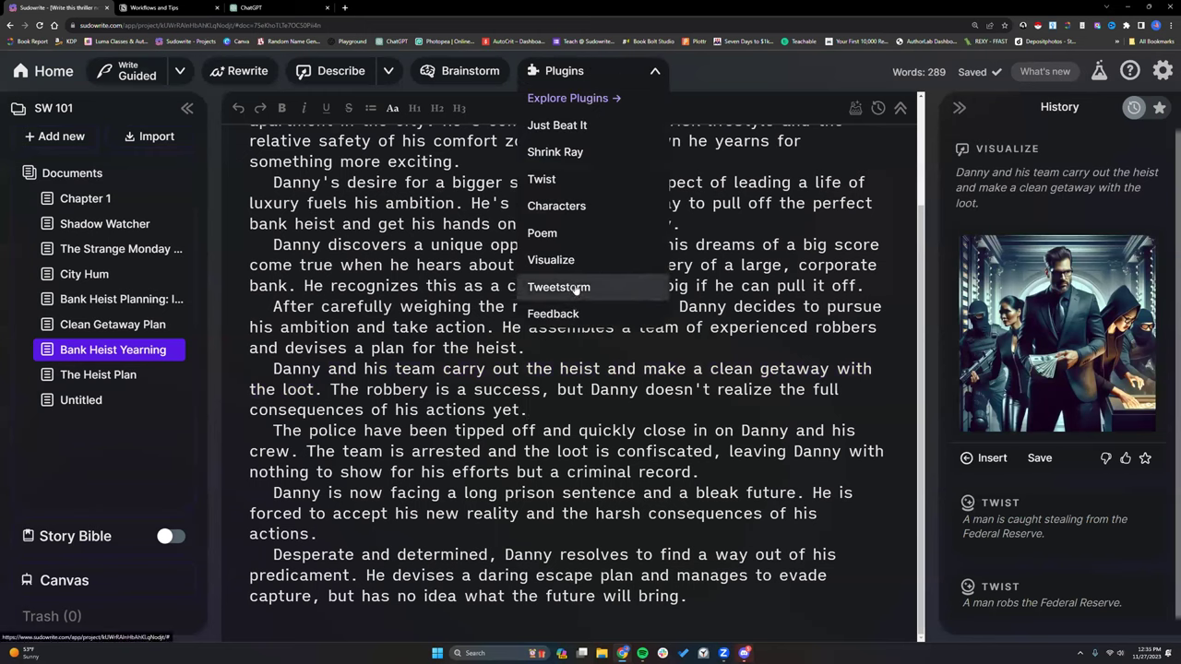
left_click(639, 348)
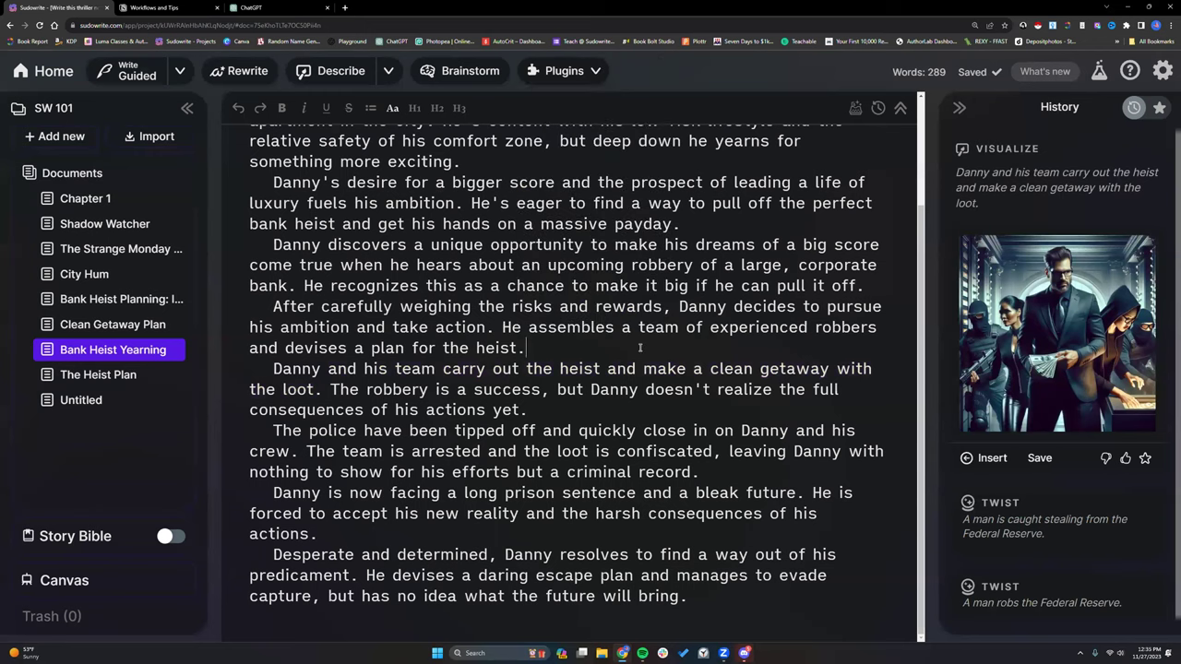
left_click_drag(270, 368, 328, 389)
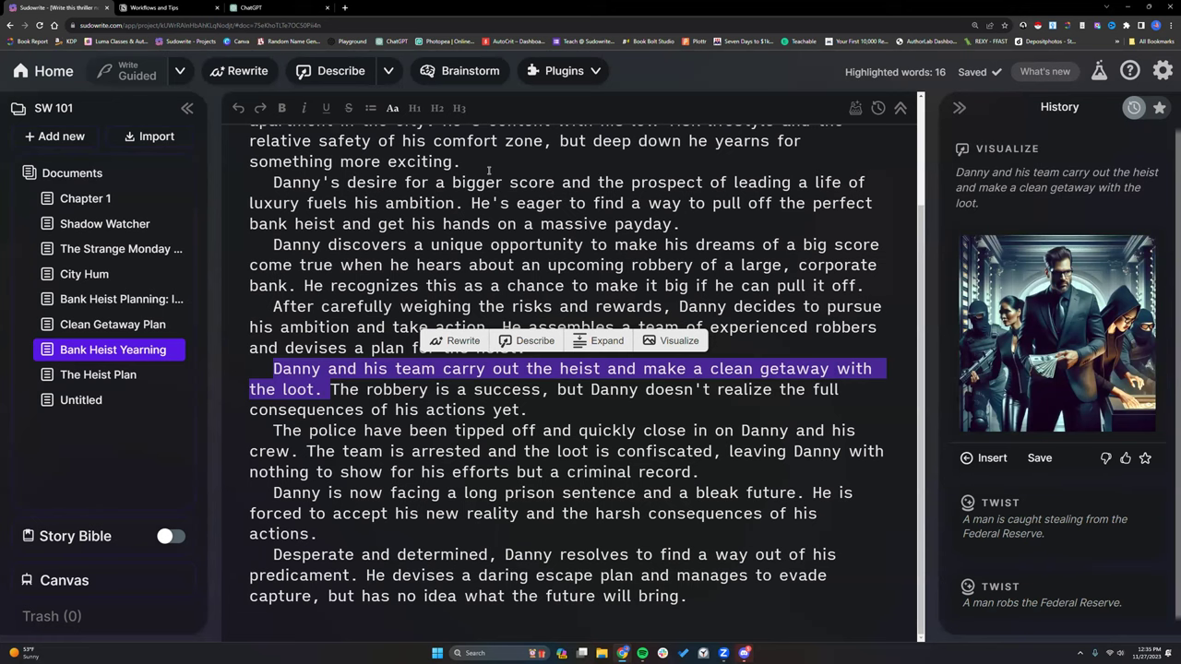
Insert the generated heist image on a new line after the paragraph ending "consequences of his actions yet."
left_click(569, 408)
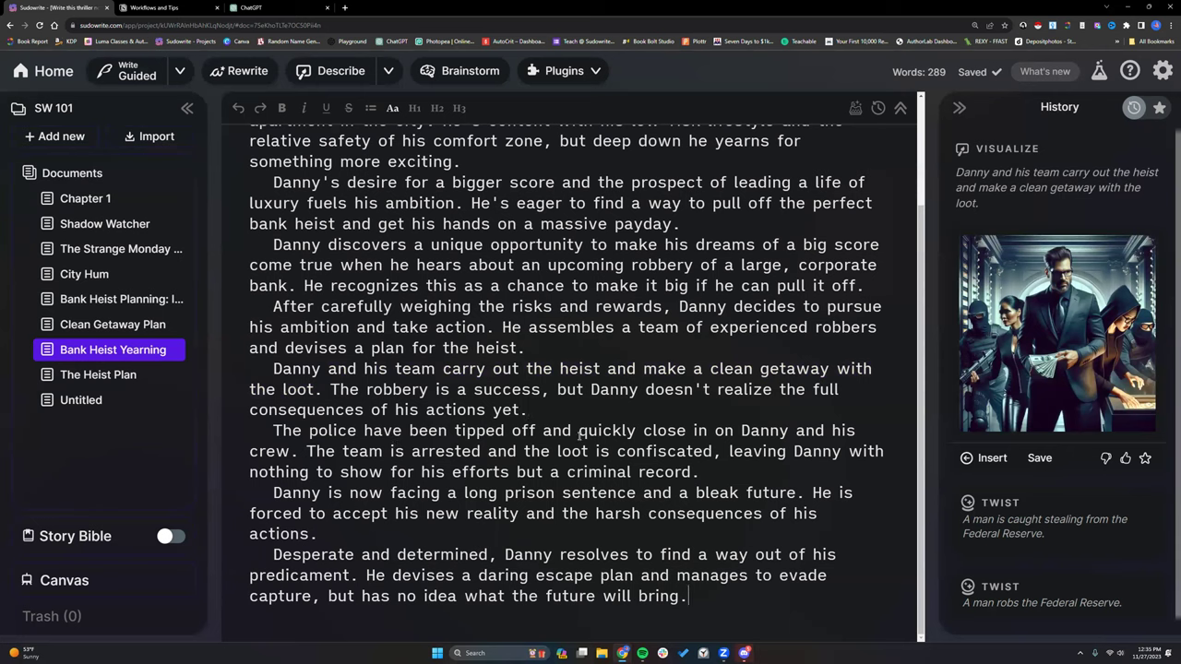
key("Return")
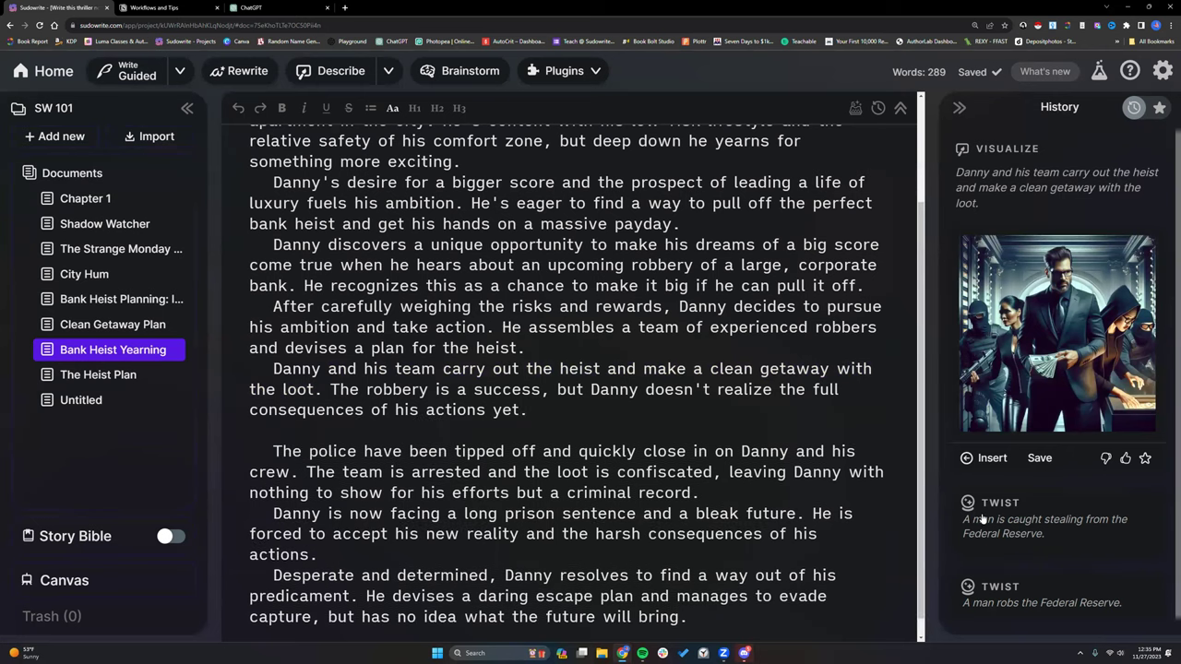
left_click(992, 459)
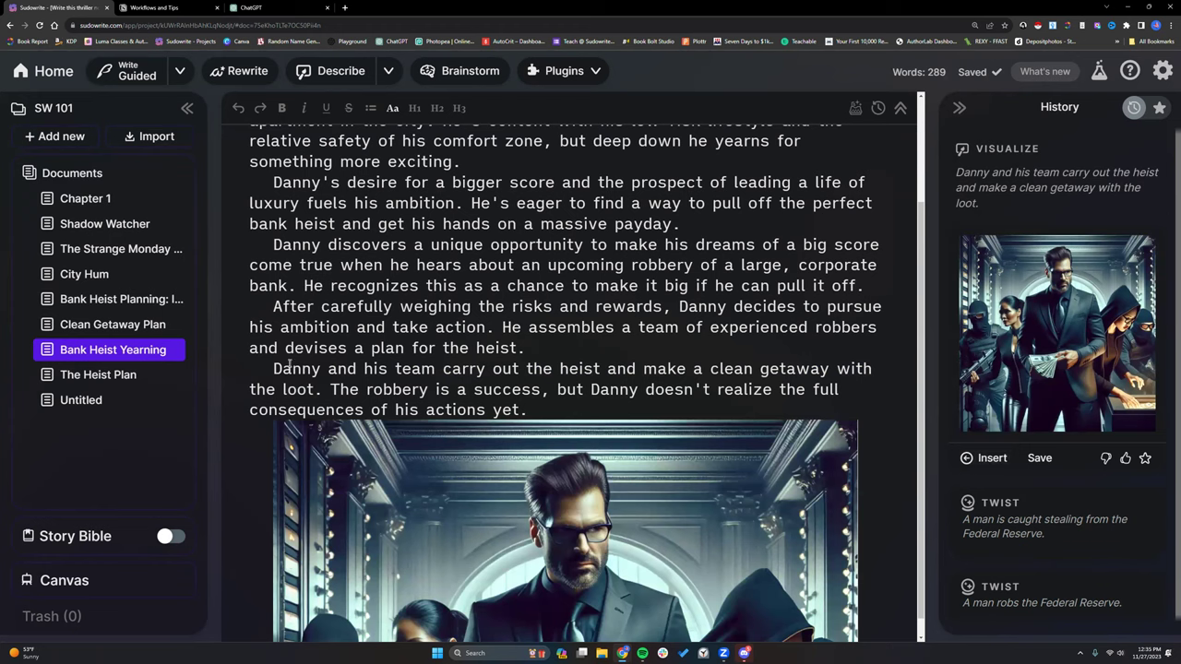
Compare the inserted image with the clean getaway sentence and check how it sits within the document text
left_click_drag(273, 368, 321, 391)
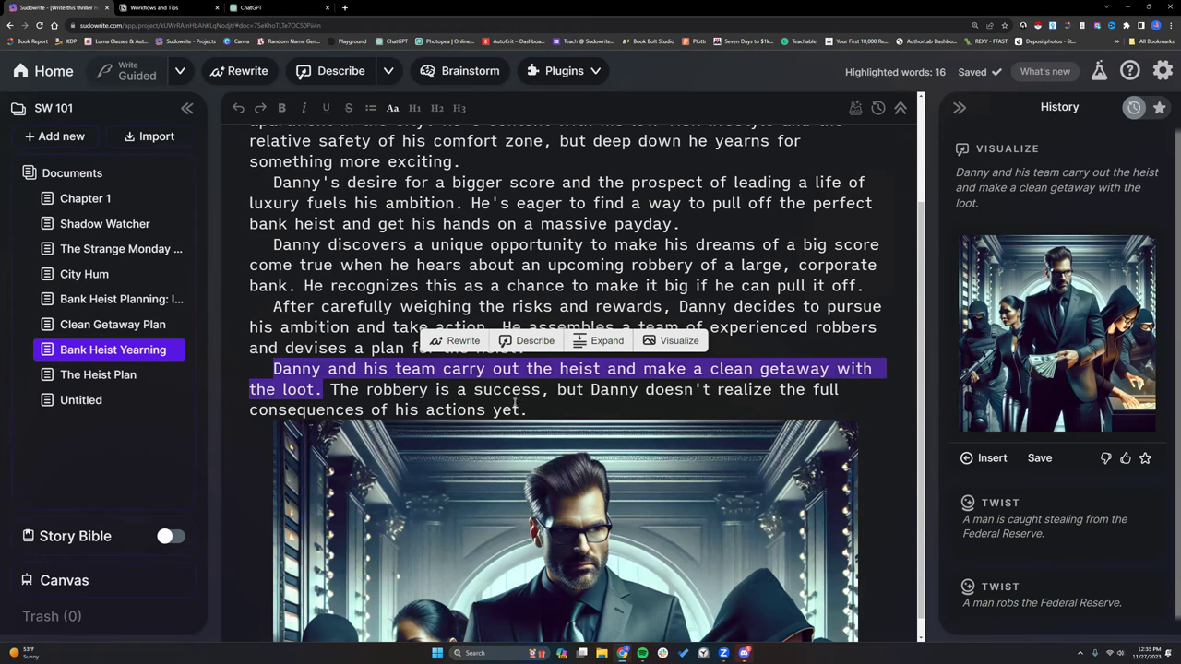
left_click(548, 407)
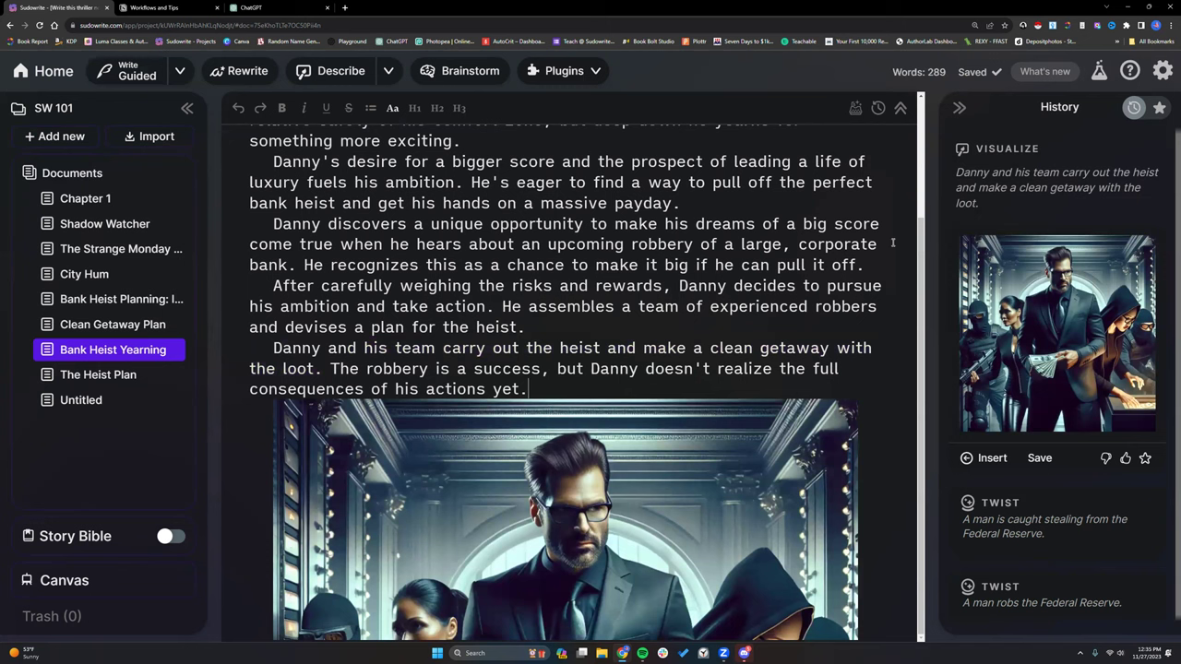
scroll(929, 357, "up", 3)
scroll(926, 509, "down", 3)
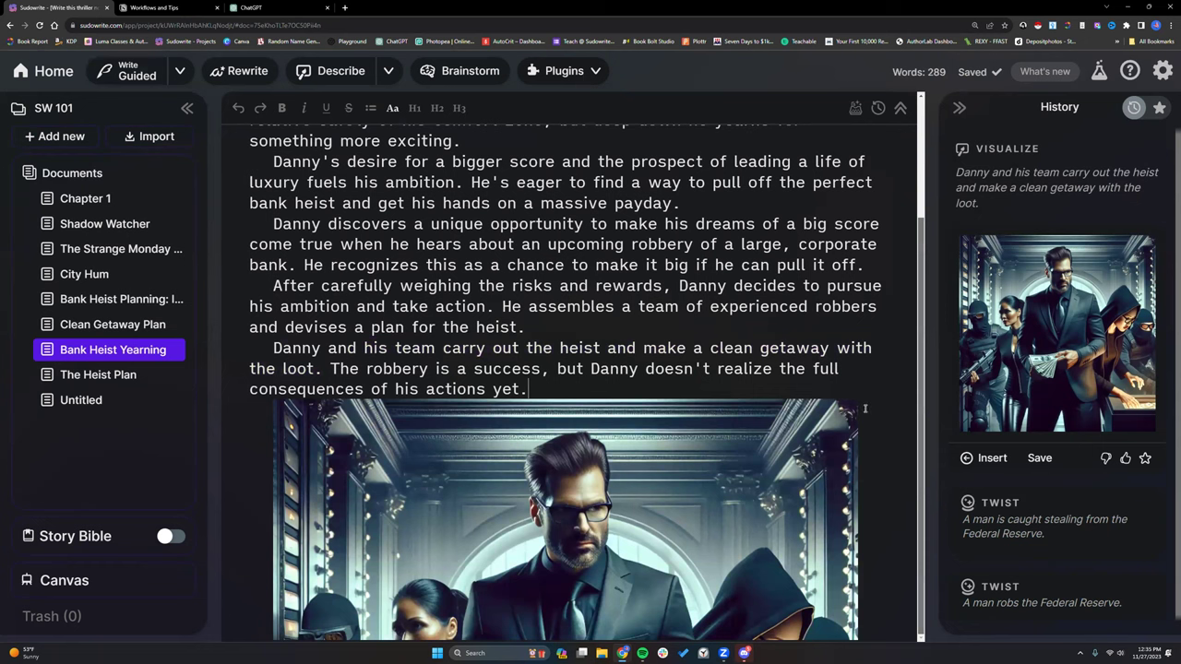
scroll(920, 402, "up", 3)
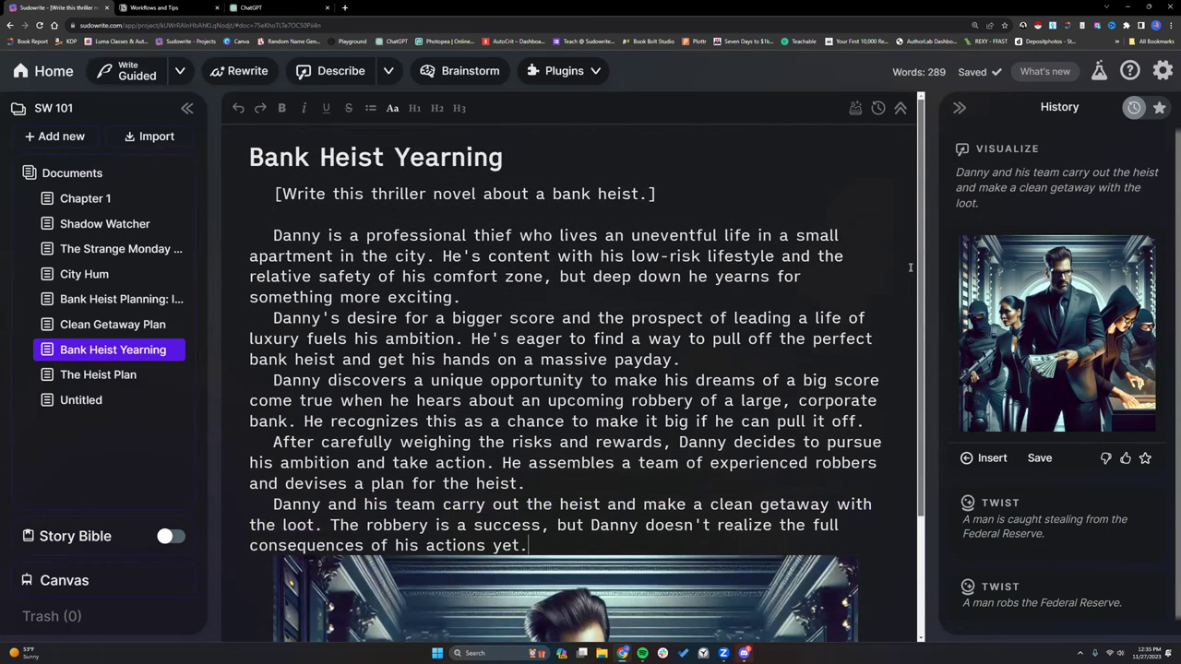
scroll(922, 280, "down", 3)
scroll(924, 440, "up", 3)
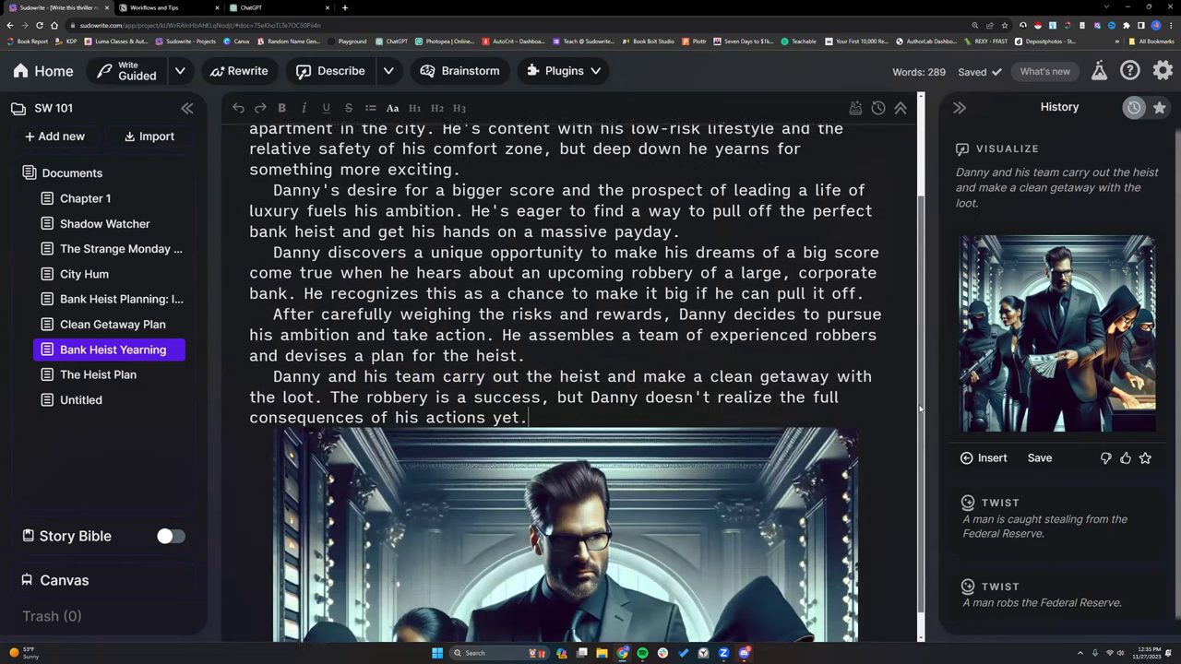
scroll(922, 534, "down", 3)
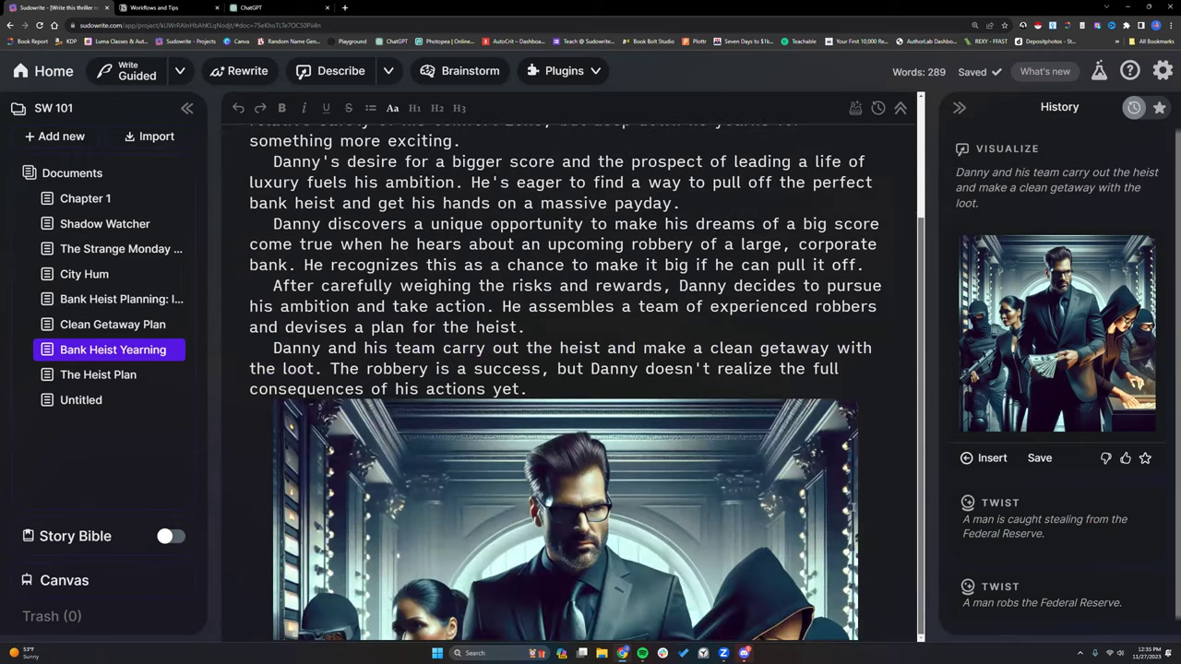
Undo the image insertion and the blank line added beneath the getaway paragraph
left_click(555, 332)
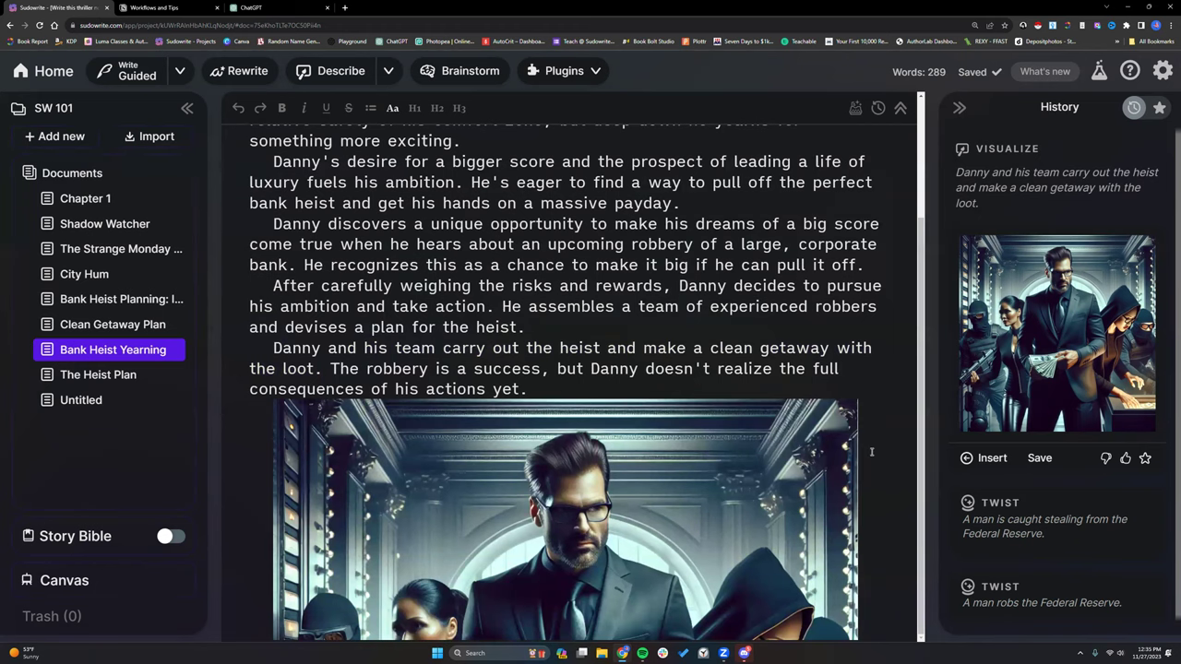
key("ctrl+z")
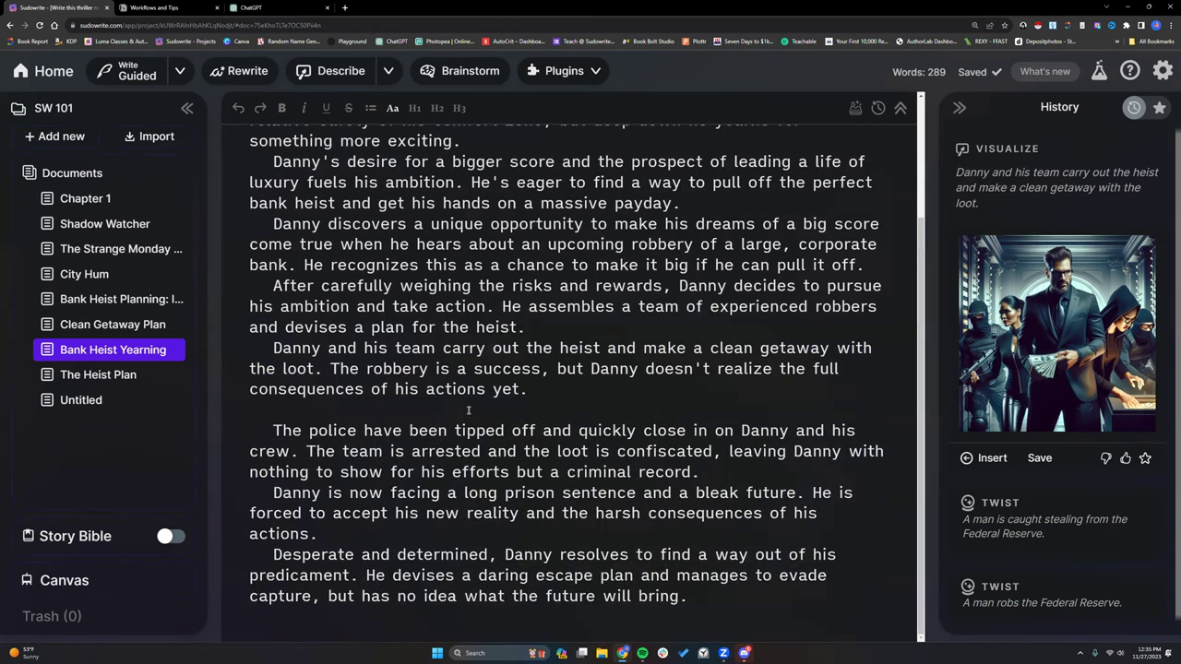
key("ctrl+z")
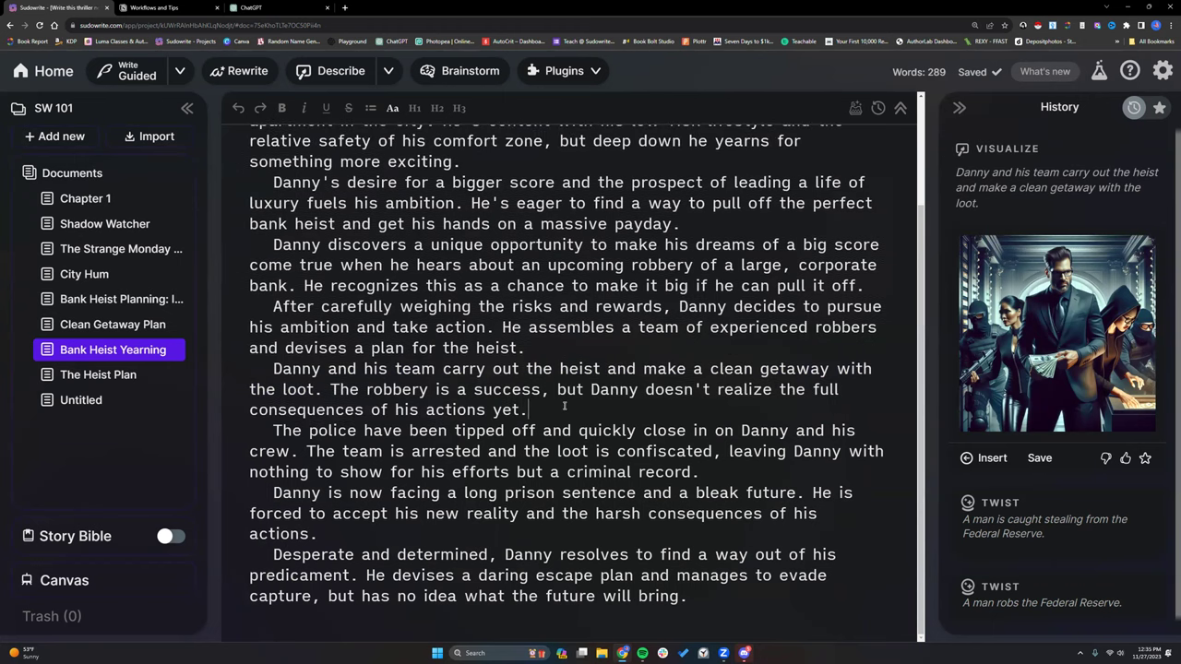
Run the Tweetstorm plugin on the Bank Heist Yearning document and read through the generated tweets
left_click(600, 76)
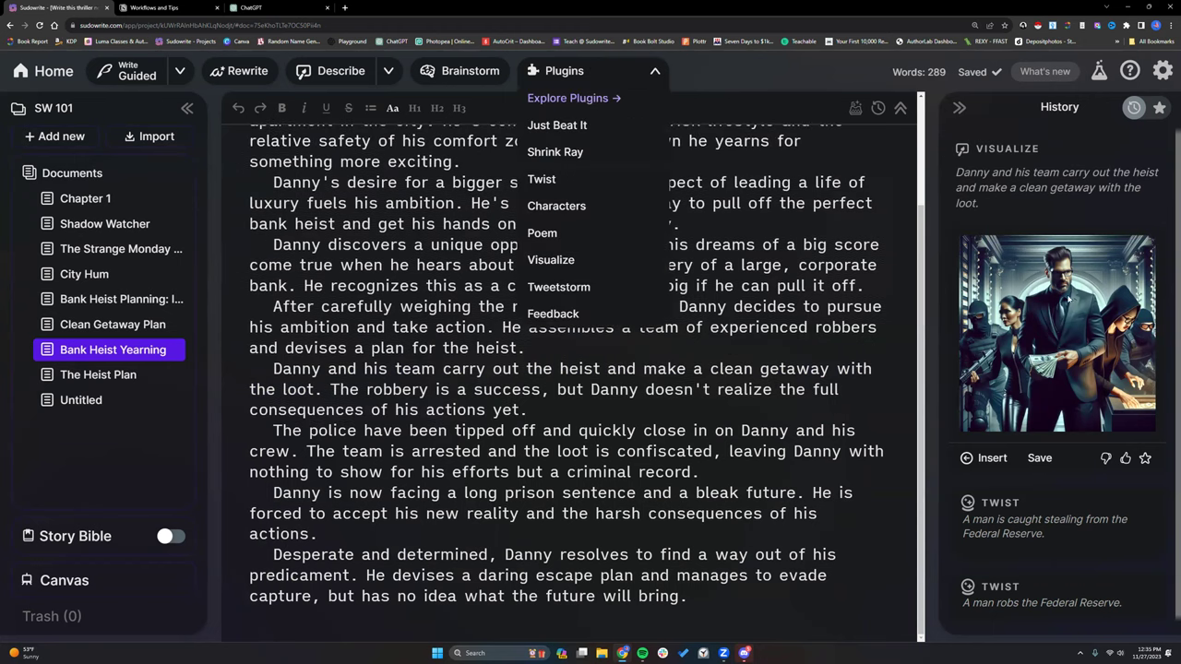
left_click(566, 288)
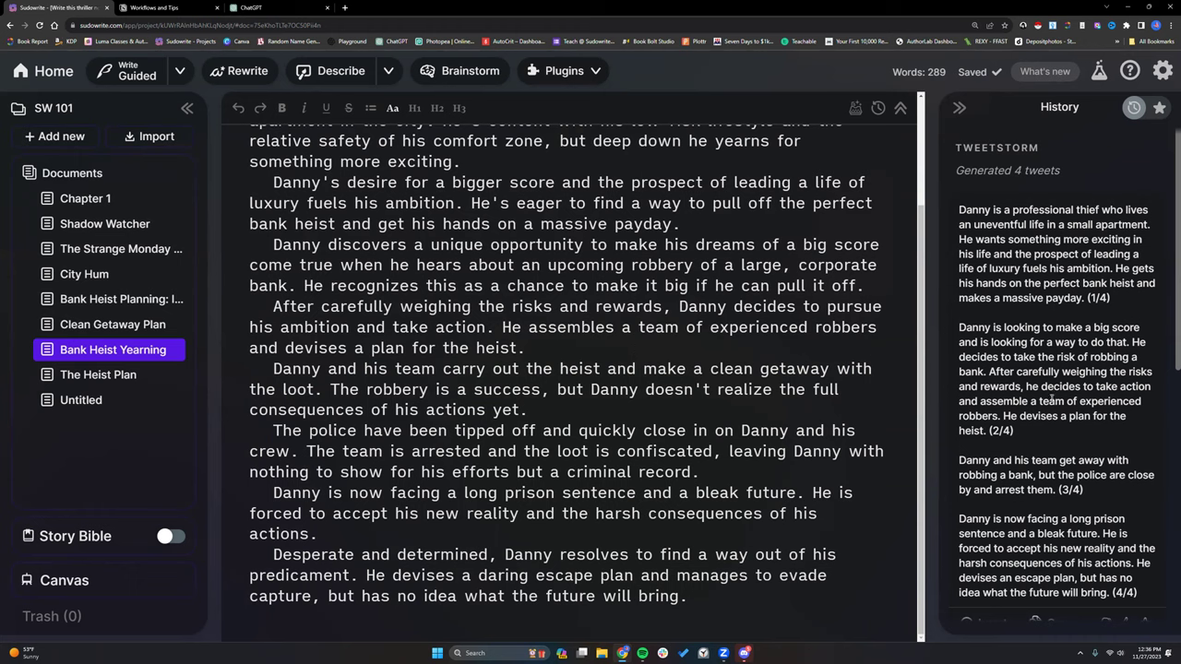
scroll(1051, 399, "down", 1)
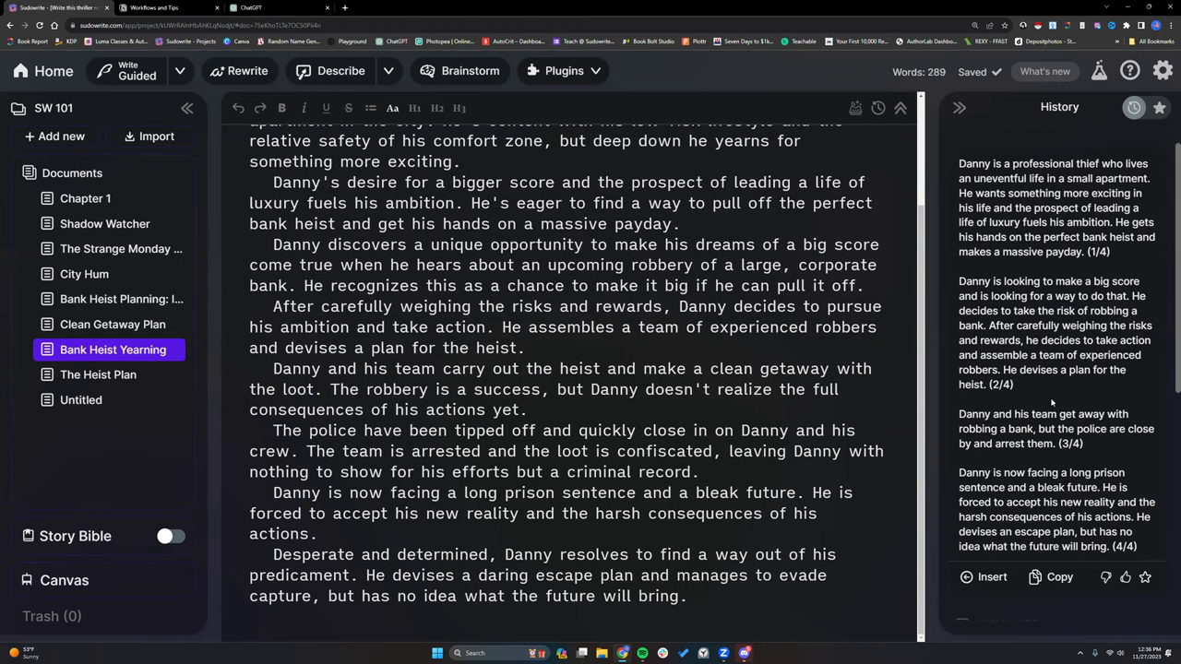
scroll(1051, 401, "up", 1)
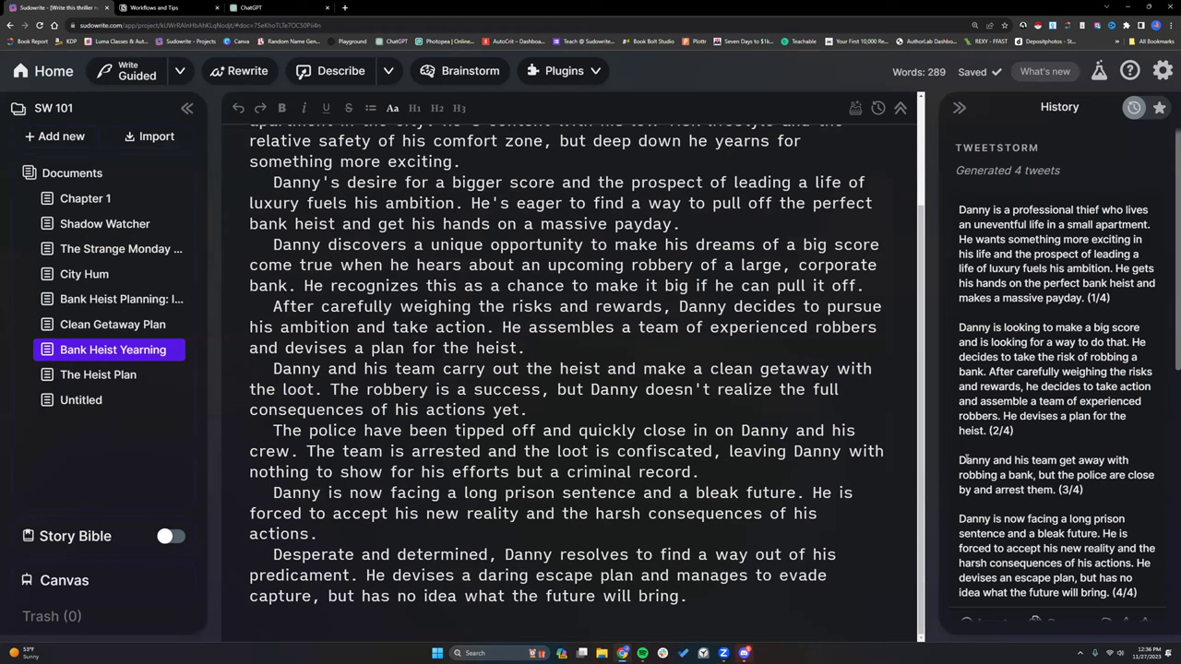
scroll(967, 461, "down", 1)
left_click_drag(962, 414, 1144, 556)
left_click(1149, 551)
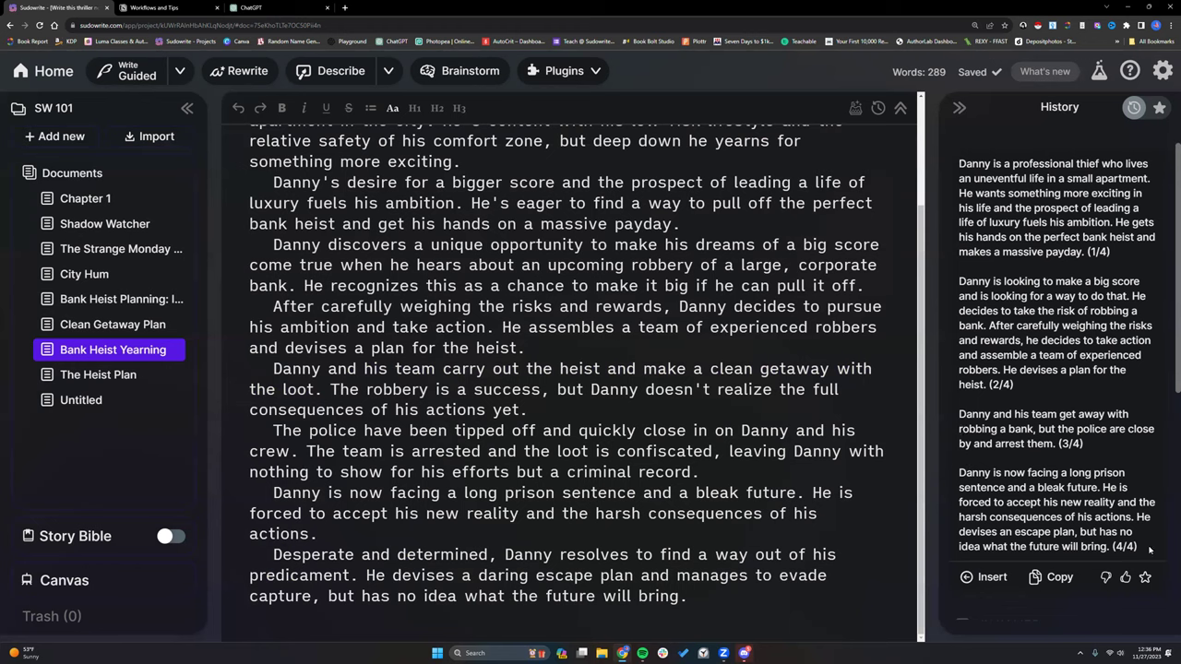
scroll(989, 255, "up", 1)
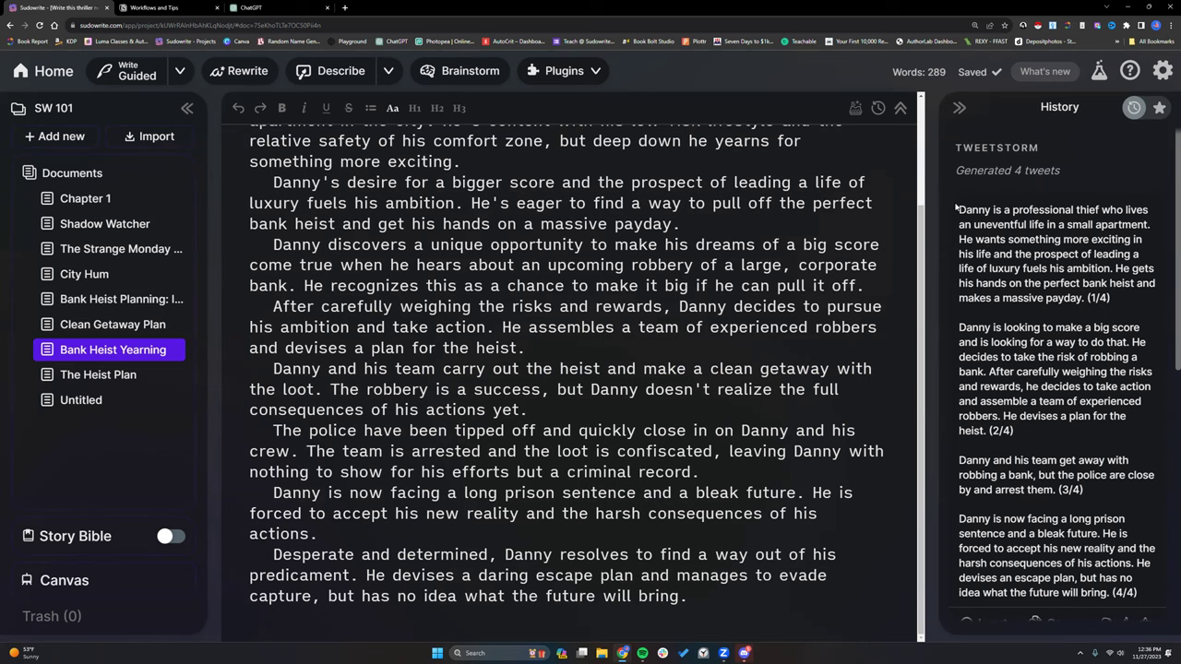
Read the first generated tweet (1/4) closely and compare it with the Bank Heist Yearning text
left_click_drag(960, 210, 1150, 225)
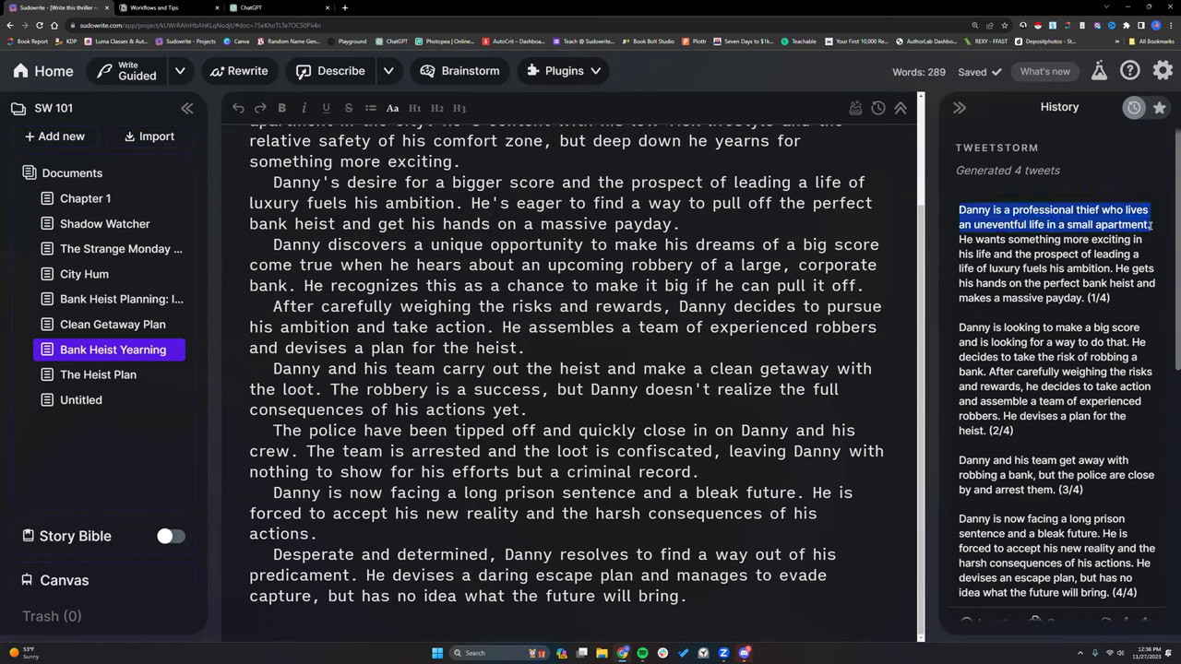
left_click(1124, 305)
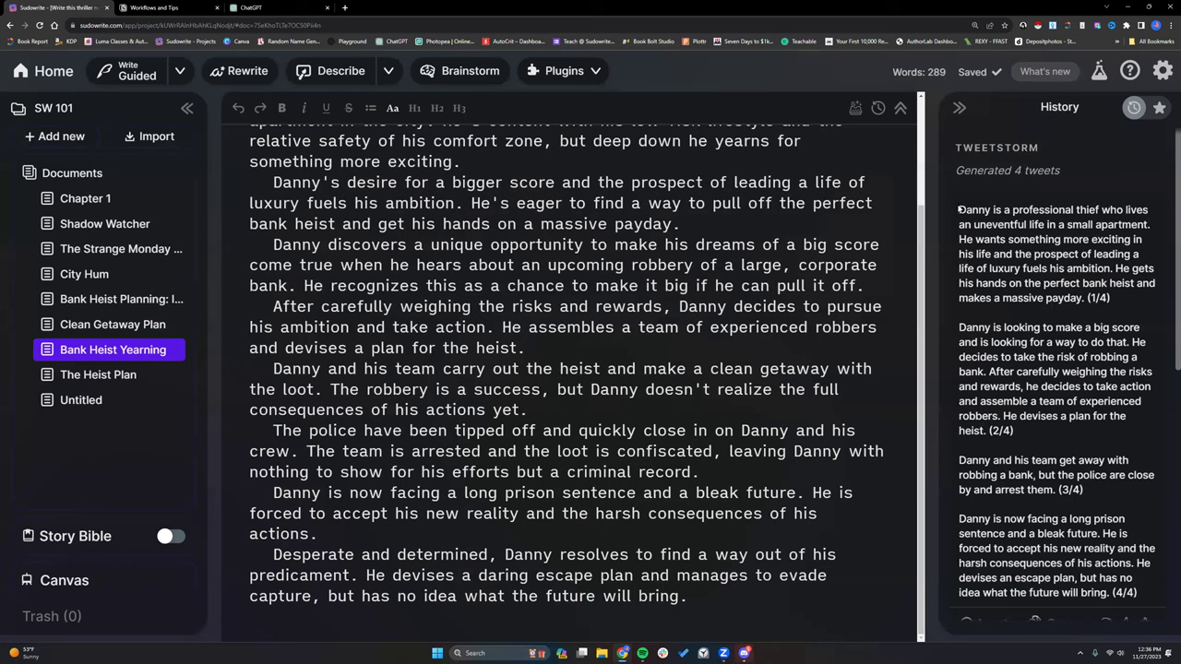
left_click_drag(958, 210, 1117, 299)
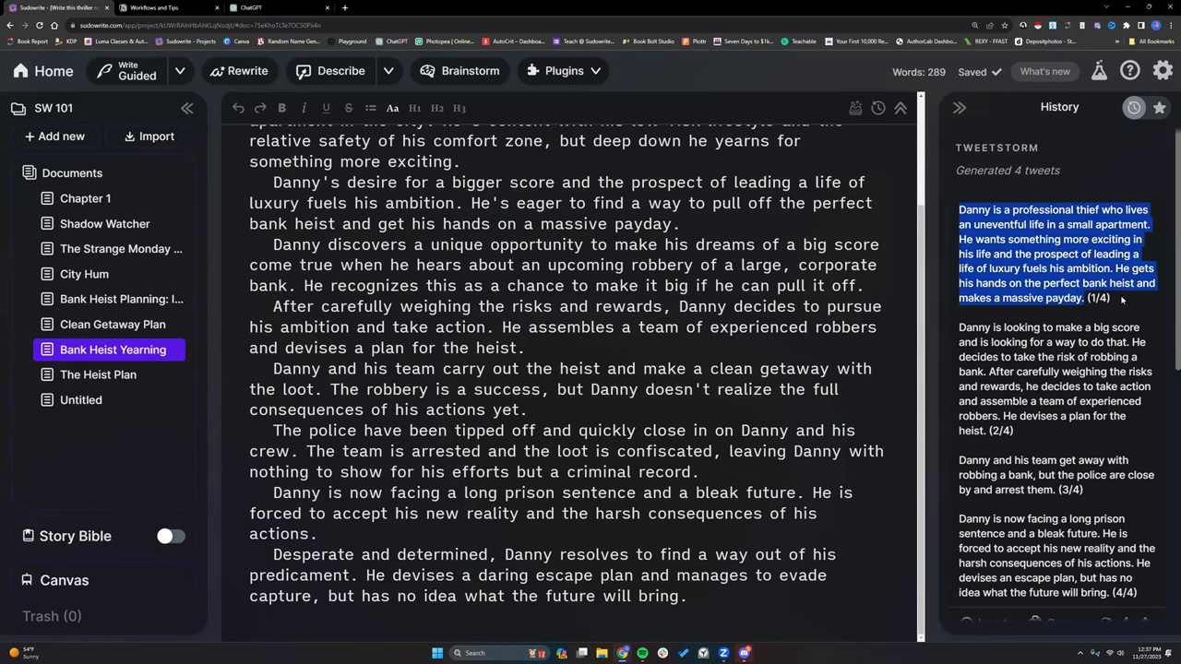
left_click(992, 238)
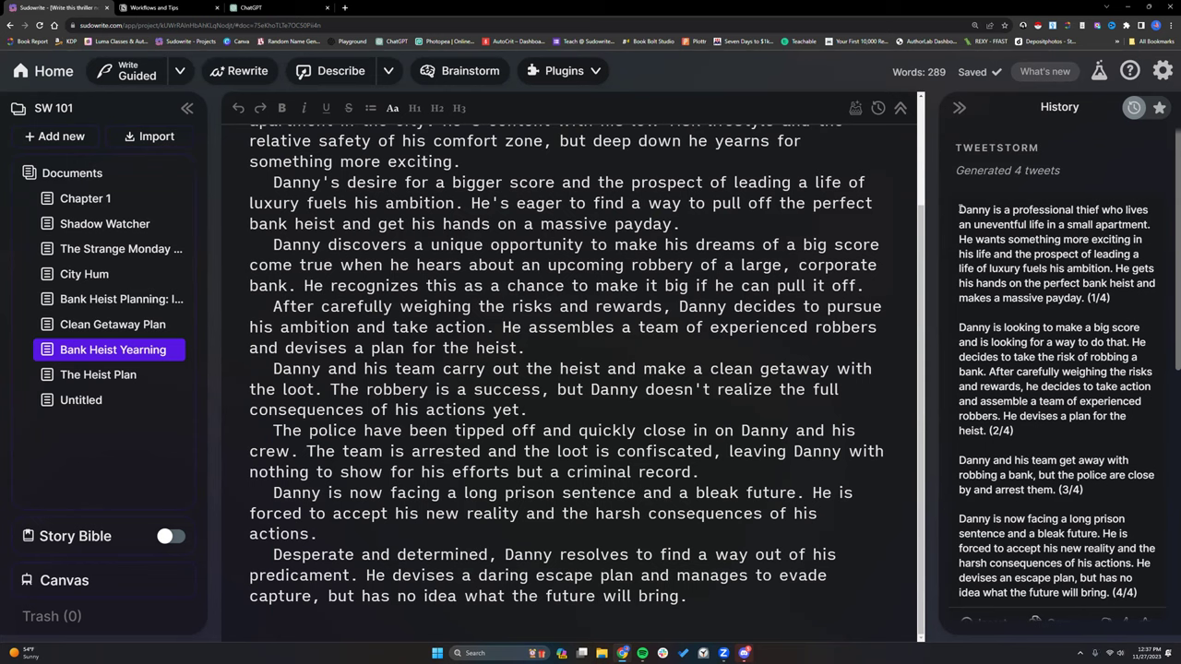
left_click(618, 347)
Review which plugins are offered for Bank Heist Yearning, both without a selection and with the opening Danny paragraph selected
left_click(596, 74)
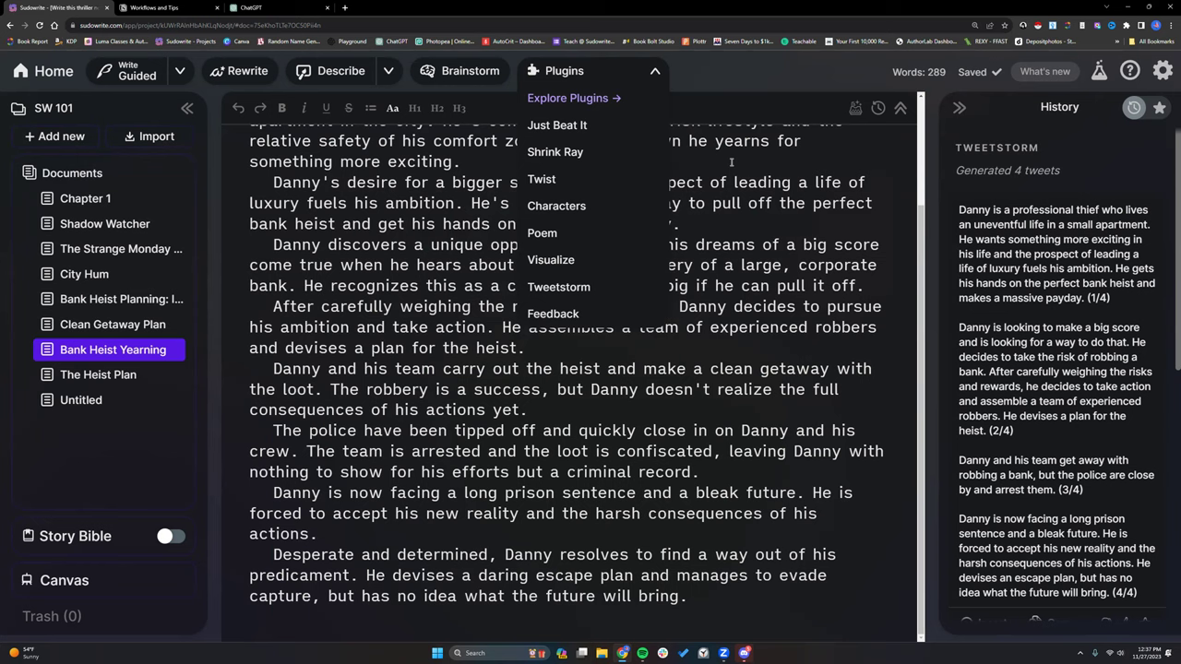
left_click(705, 220)
scroll(683, 222, "up", 3)
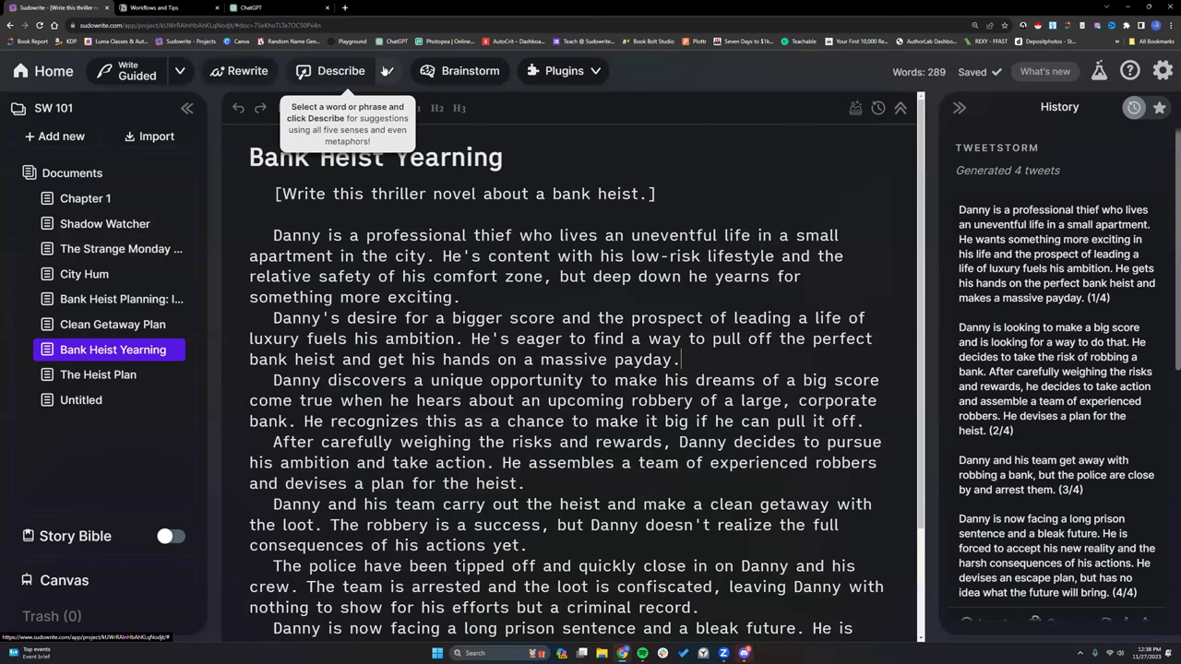
left_click_drag(273, 237, 479, 301)
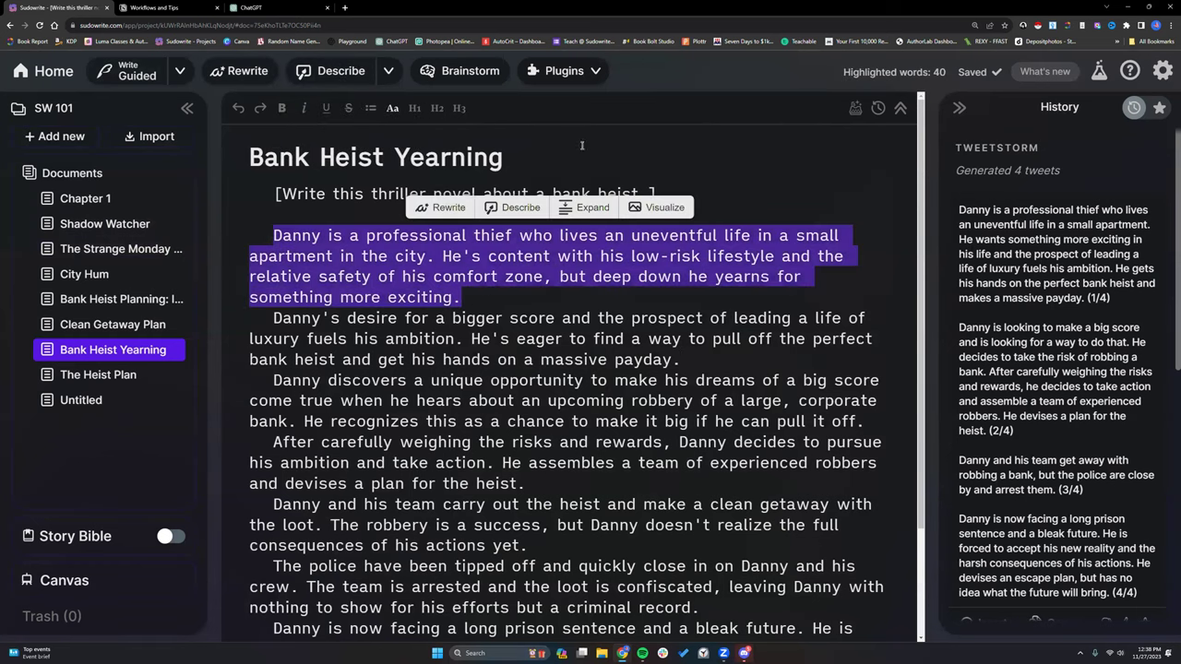
left_click(598, 72)
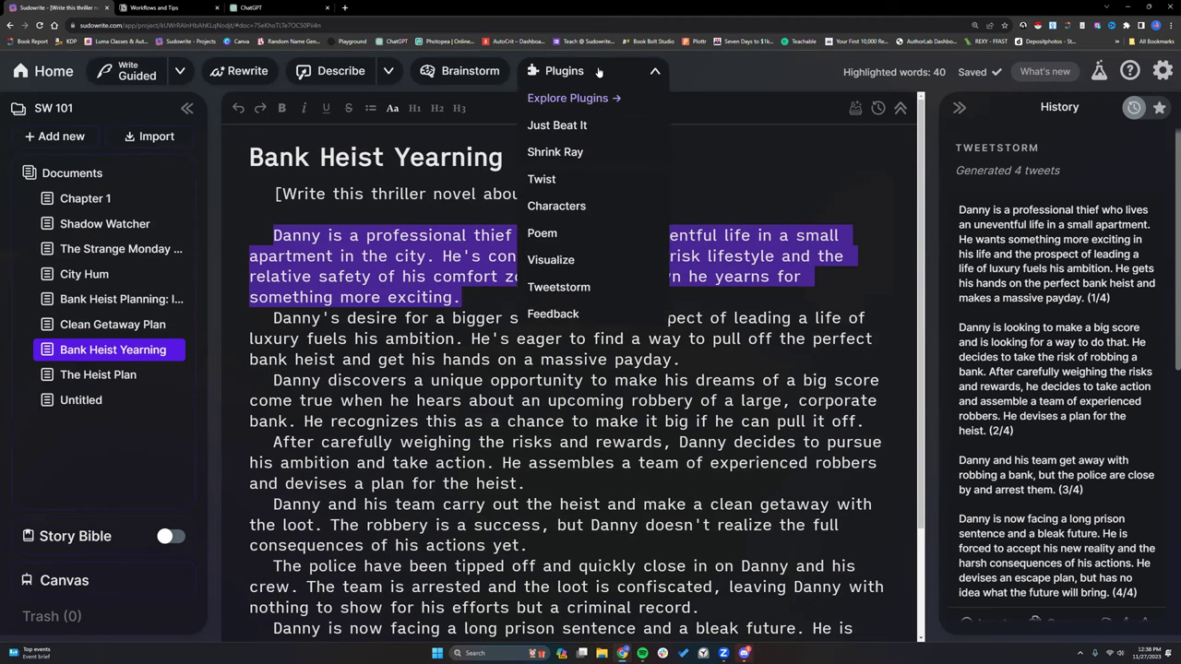
left_click(360, 354)
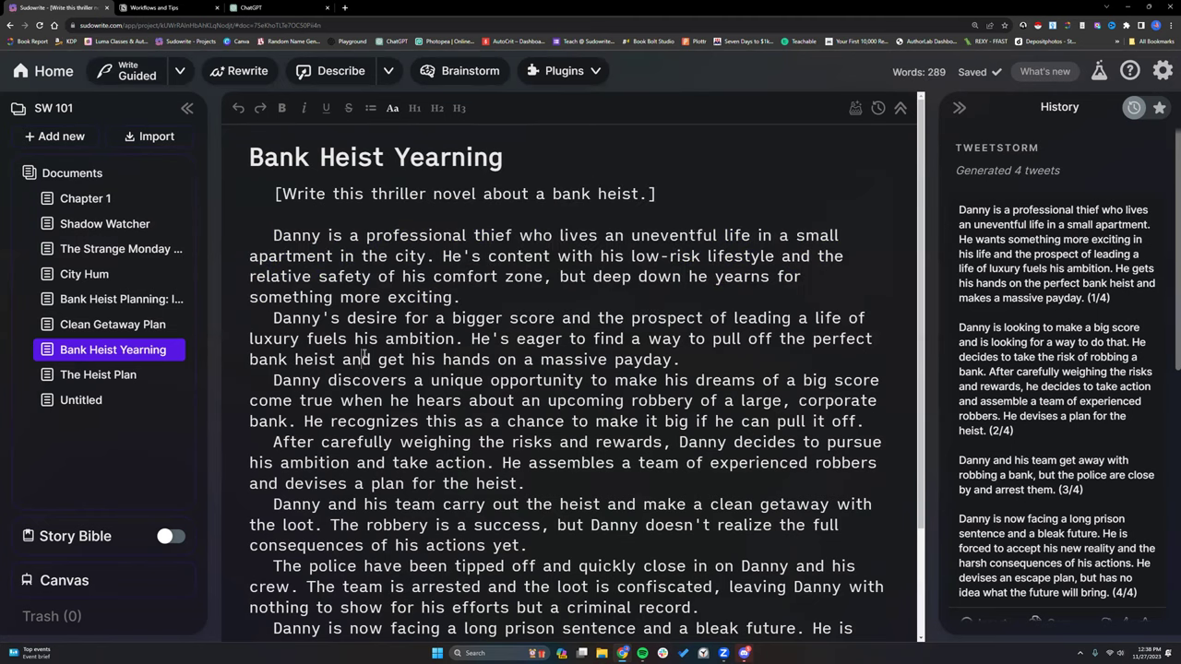
Add a new blank document to the SW 101 project and view the plugins it offers
left_click(70, 404)
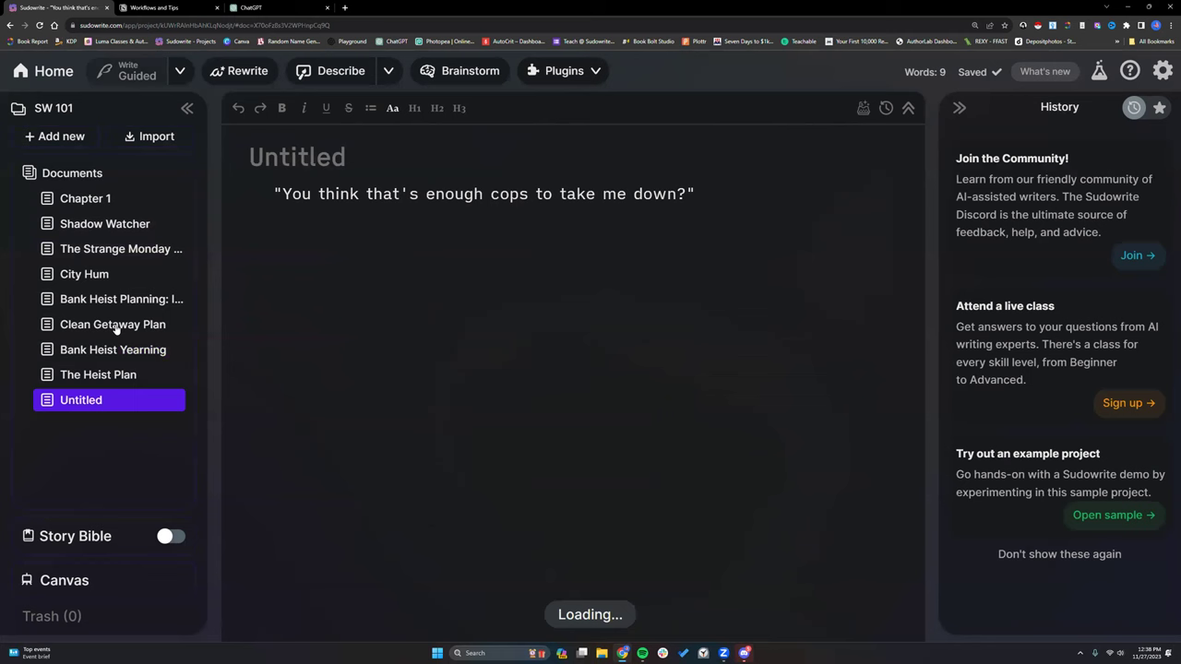
left_click(66, 137)
left_click(595, 71)
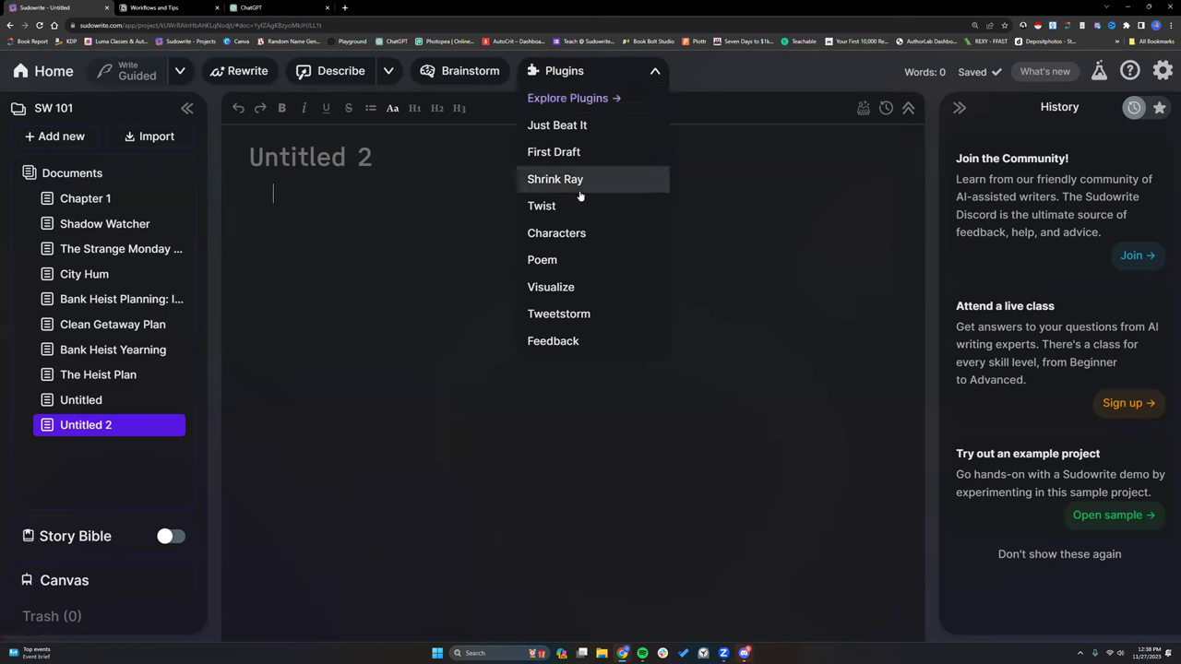
Start an Objects brainstorm that asks for a list of "characters for an epic fantasy novel"
left_click(469, 71)
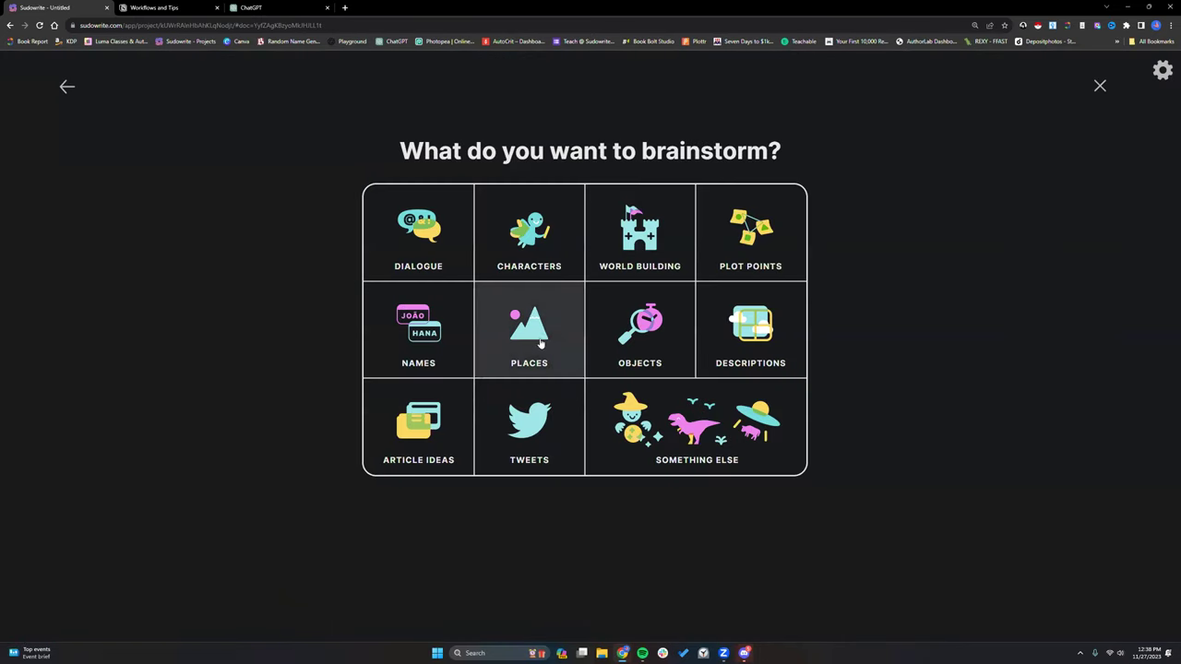
left_click(640, 339)
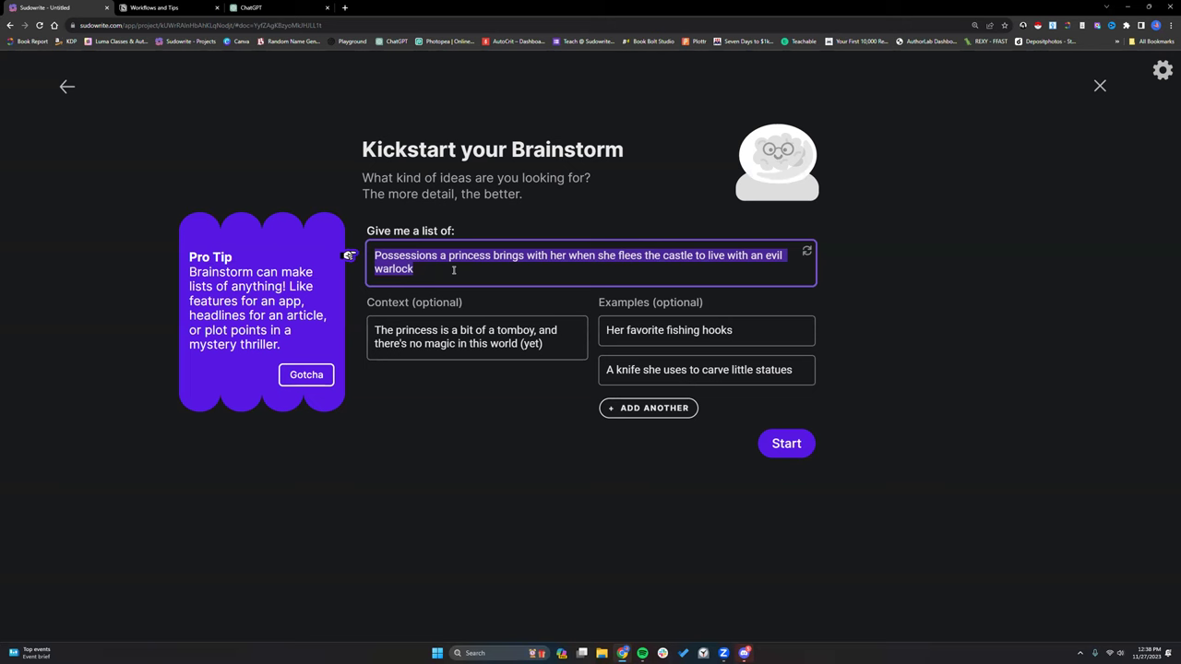
type("cha")
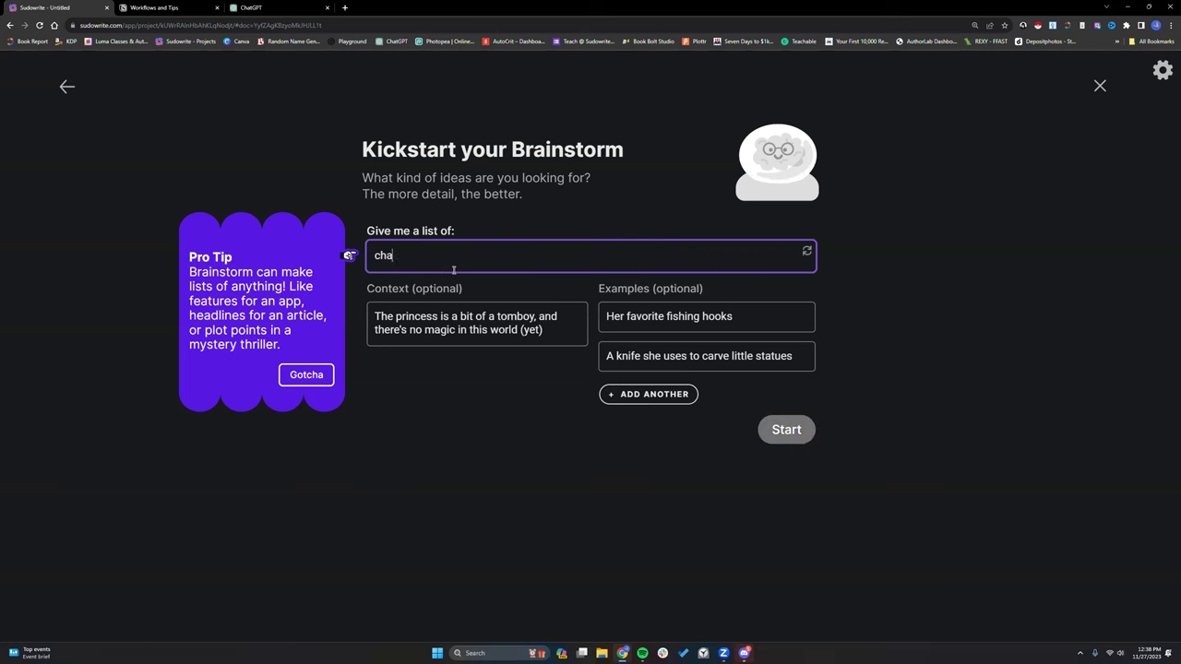
type("racters for a")
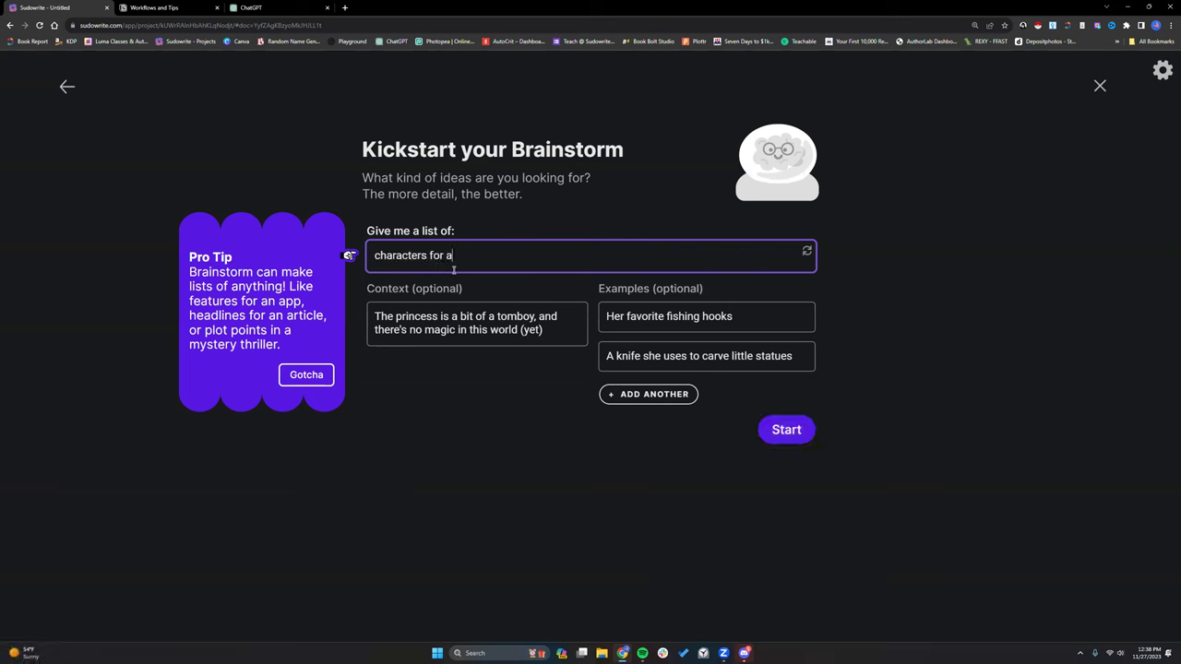
type("n e")
key("BackSpace")
key("BackSpace")
type("n epic fantasy novel")
Replace the brainstorm context with "a young adult fantasy novel featuring a runaway princess, a chosen one prophecy and two dragons"
triple_click(553, 332)
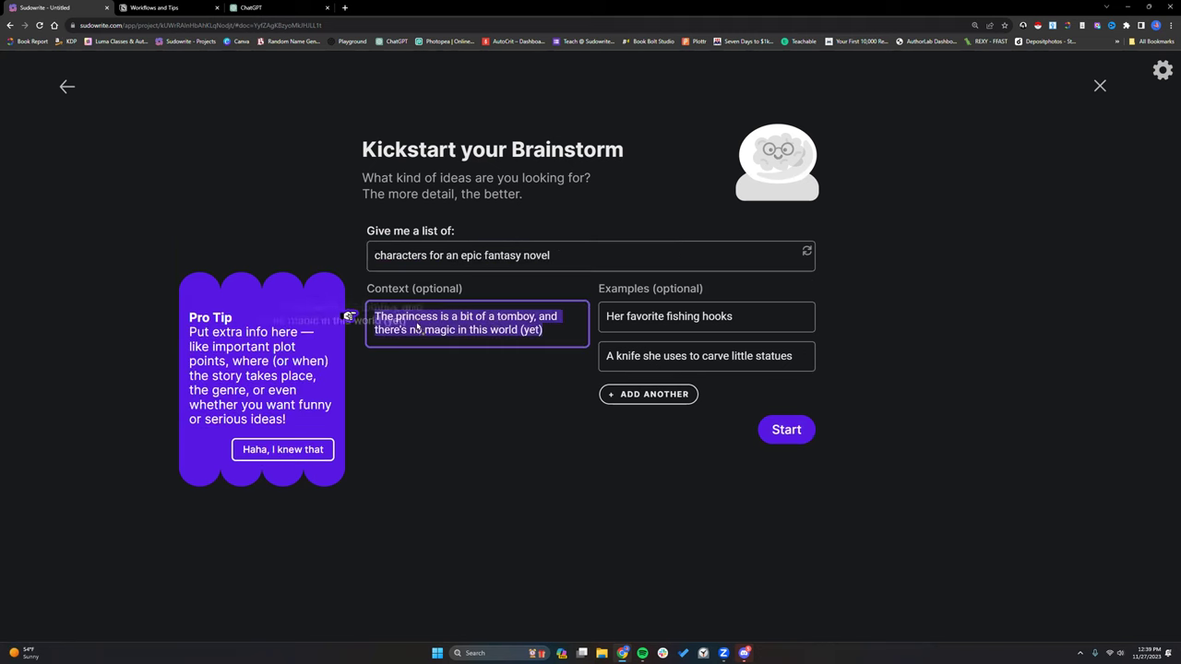
key("BackSpace")
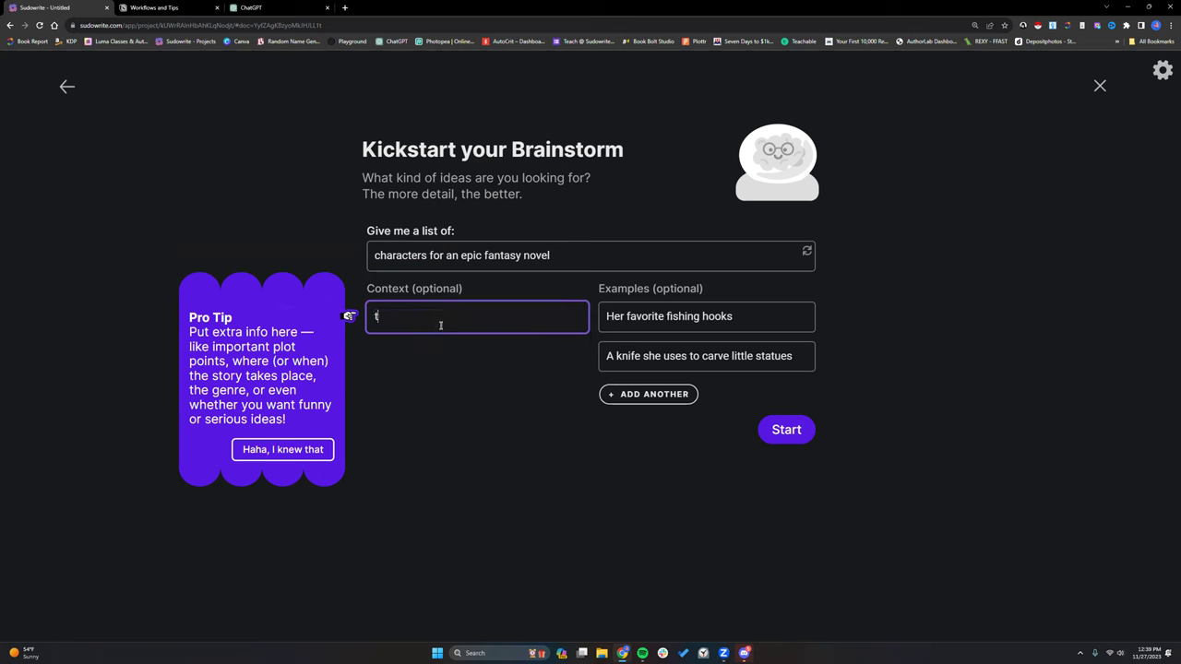
type("a young")
type(" adult fan")
type("tasy nove")
type("l with a")
key("BackSpace")
key("BackSpace")
key("BackSpace")
key("BackSpace")
type("featuring a runaway princess, a")
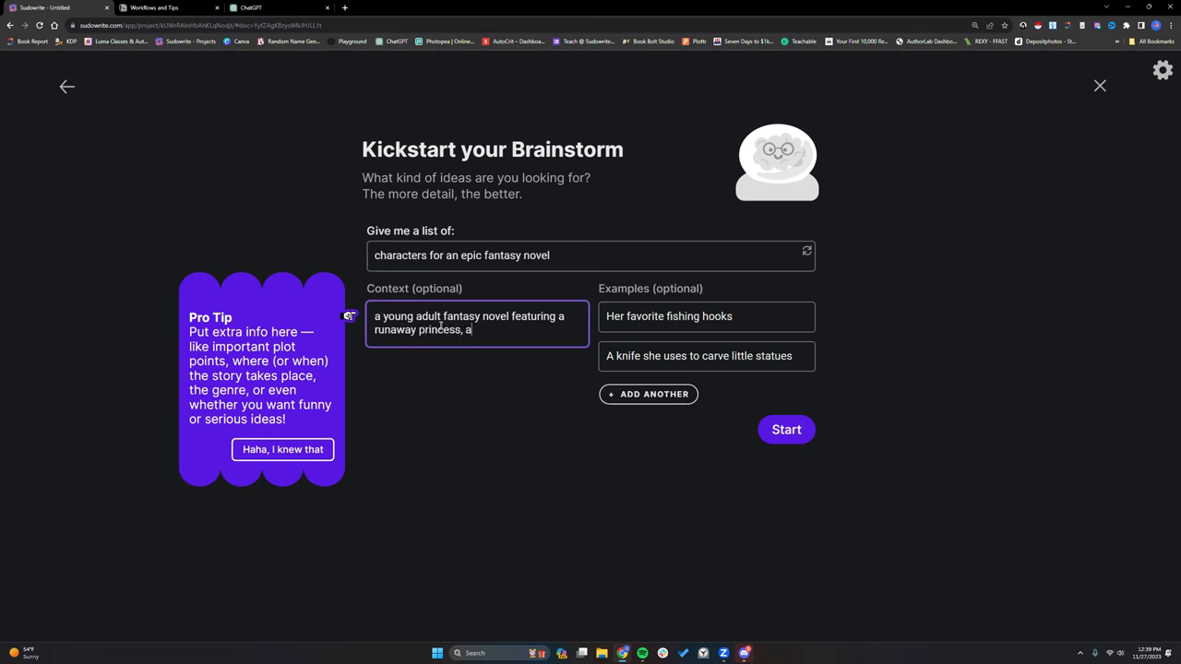
type(" chosen one prophey")
key("BackSpace")
type("cy and two ")
type("dragon")
key("BackSpace")
key("BackSpace")
key("BackSpace")
key("BackSpace")
key("BackSpace")
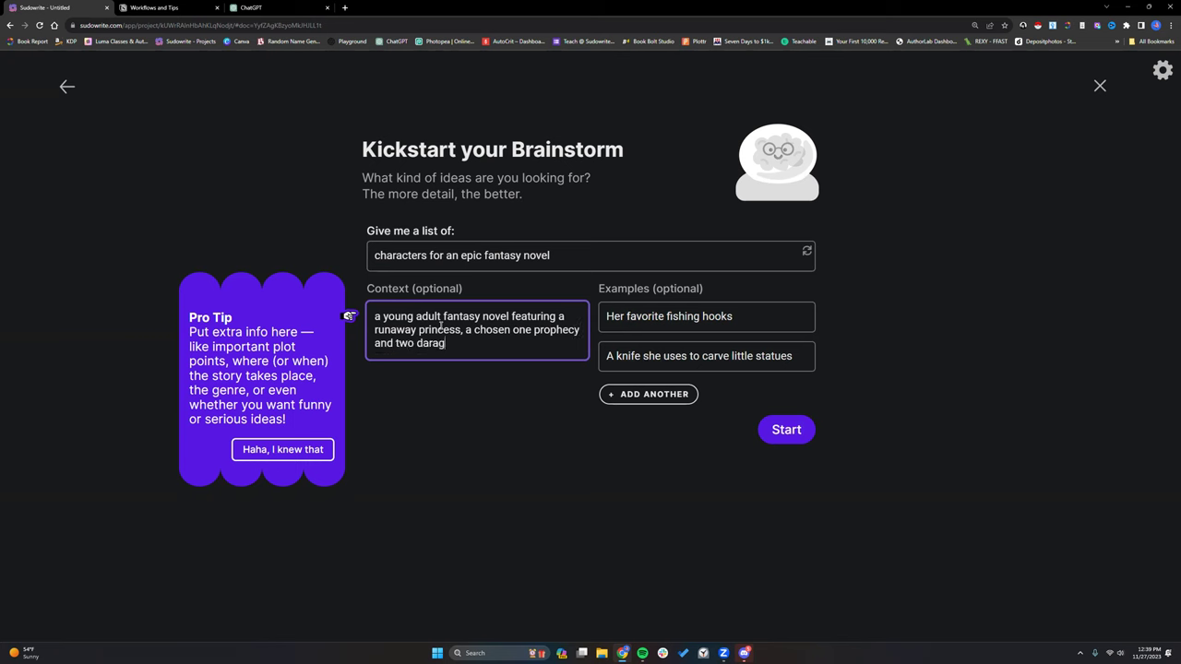
type("ragons")
Clear both brainstorm examples and generate the character ideas, leaving Brainstorm after viewing them
key("Tab")
key("BackSpace")
key("Tab")
key("BackSpace")
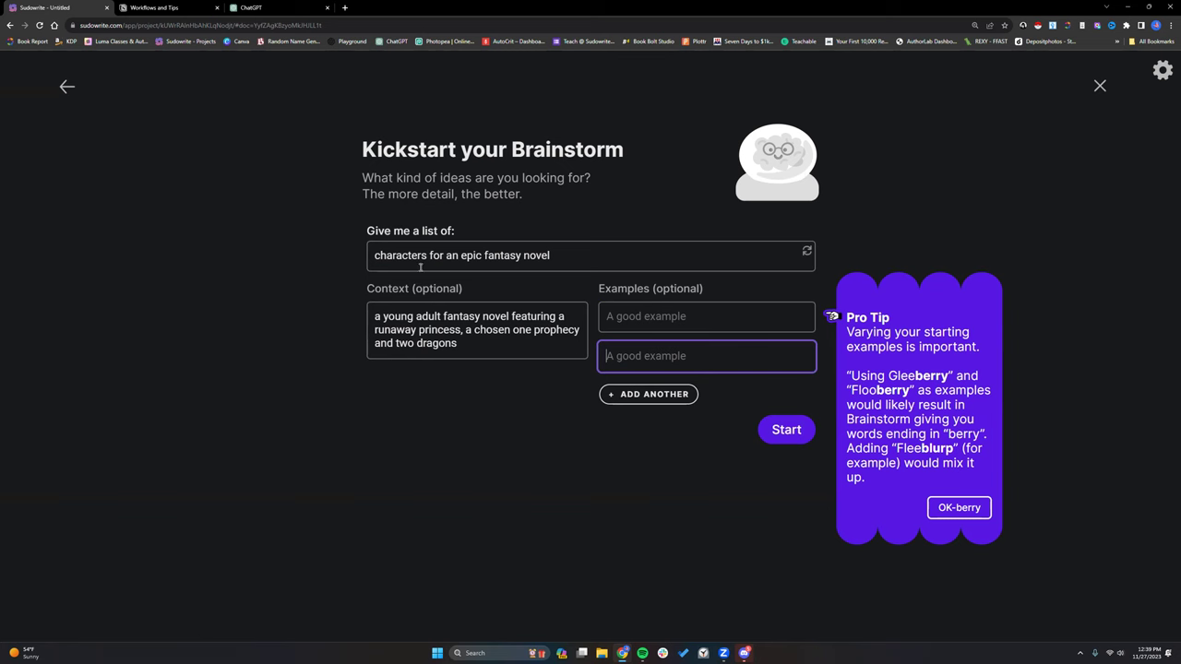
left_click(775, 430)
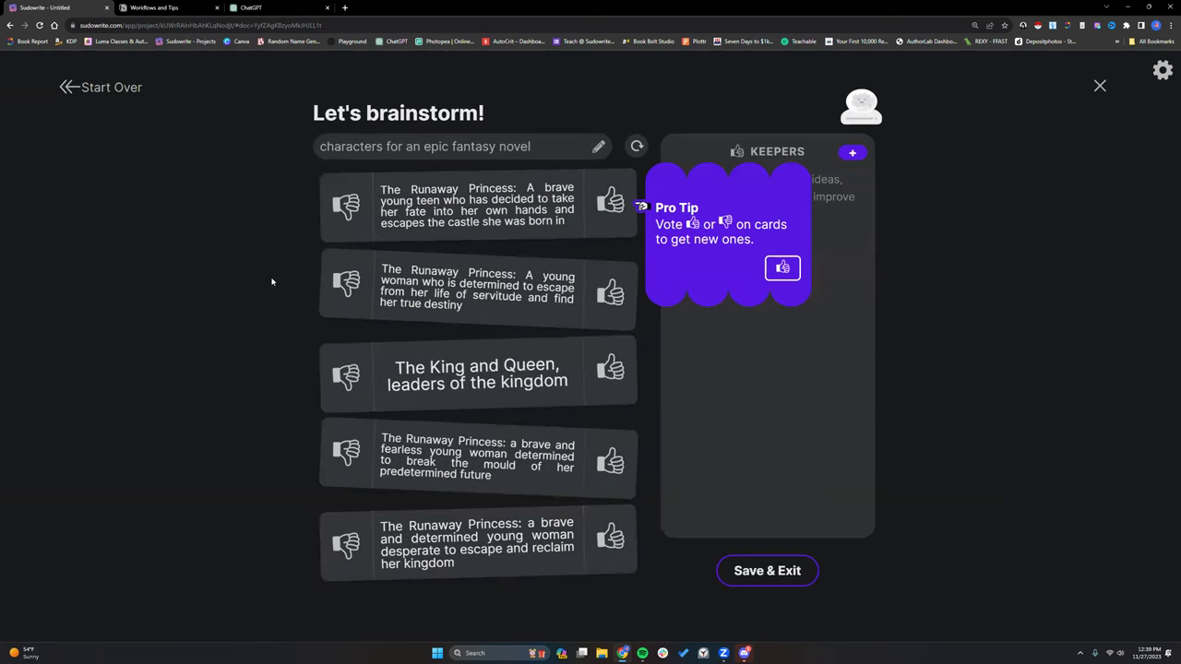
left_click(96, 91)
left_click(67, 88)
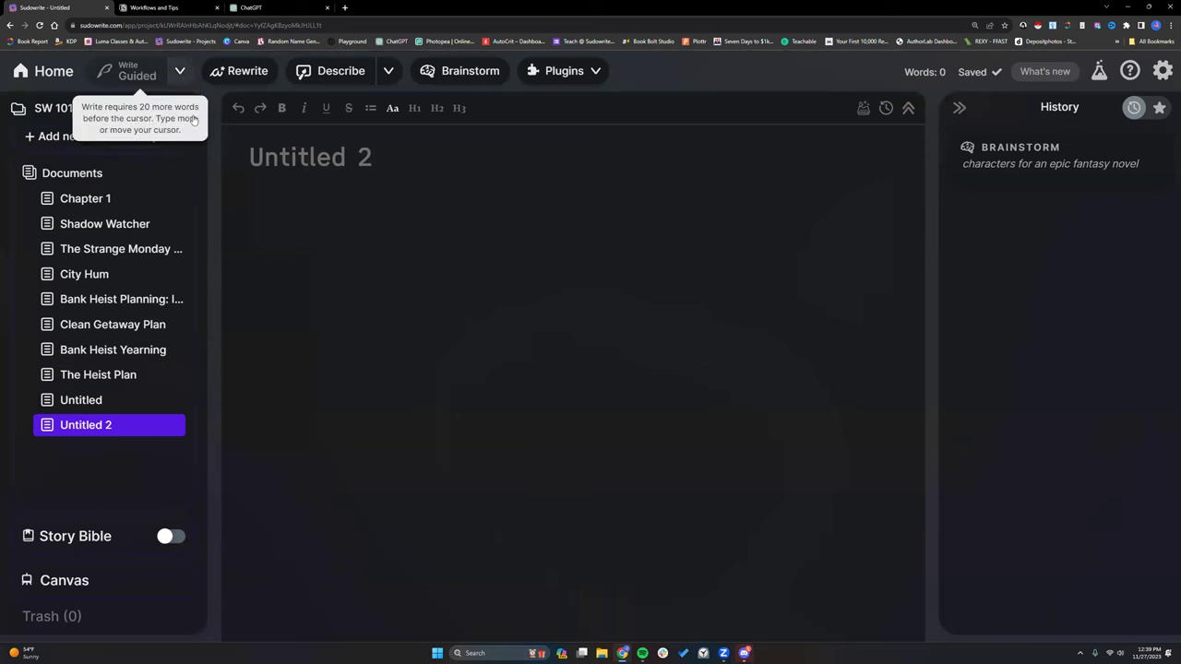
Shorten the title of the "Bank Heist Planning: Identifying Targets and Assembling Teams" document to "Bank Heist Planning"
left_click(113, 302)
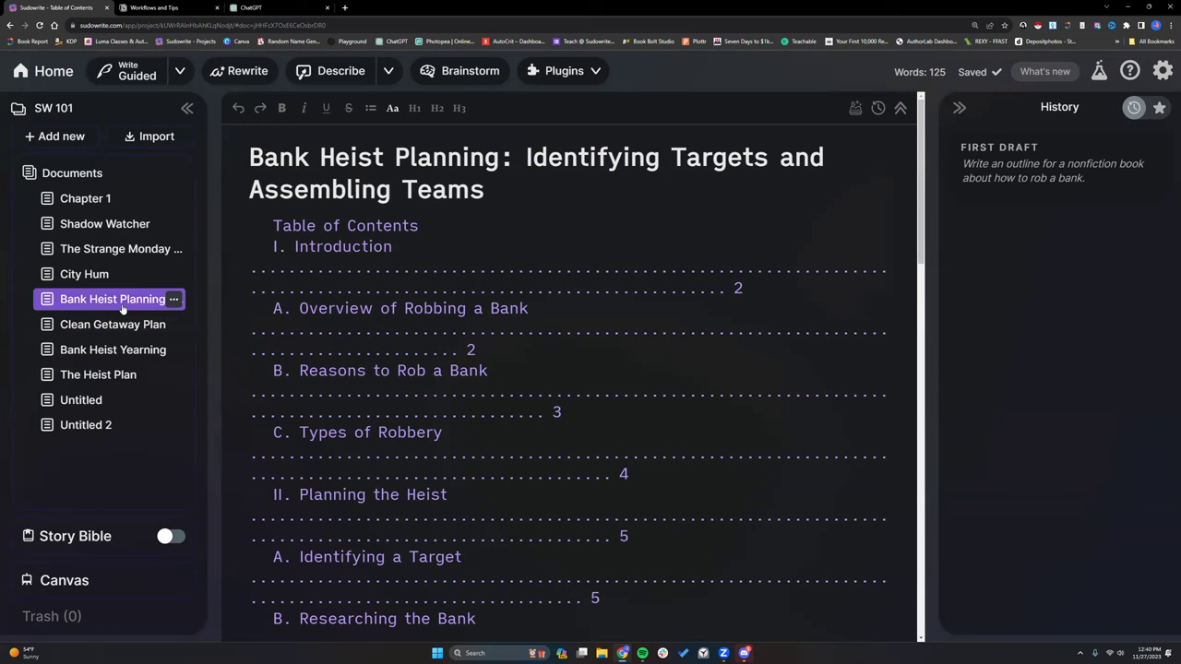
left_click(174, 199)
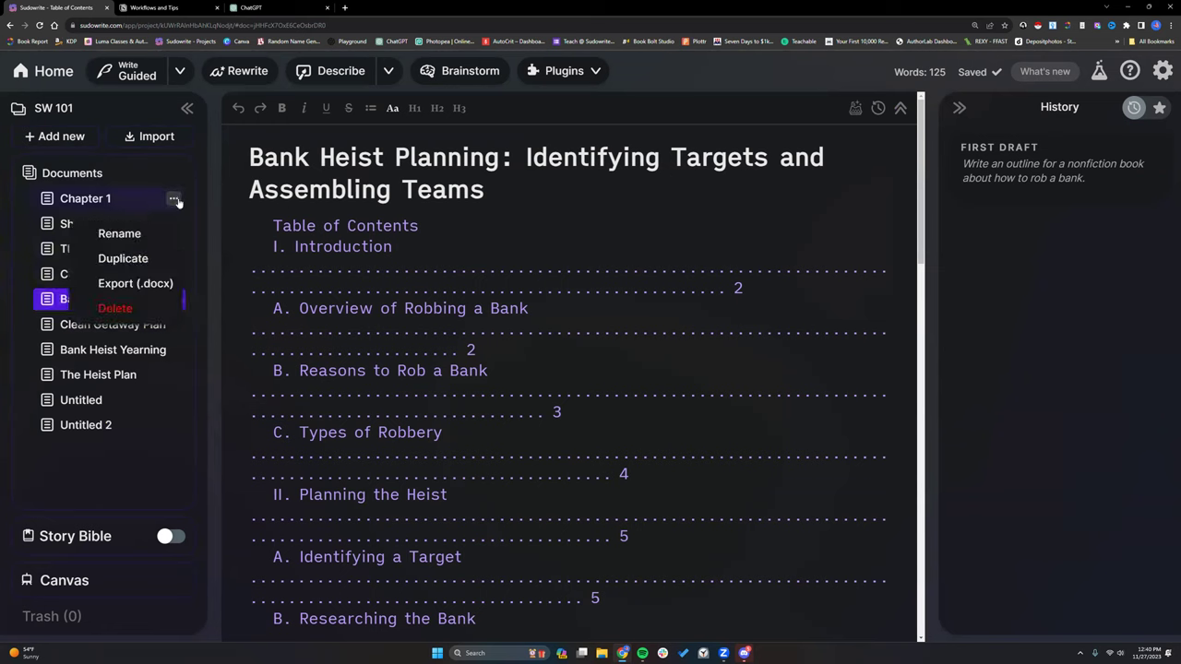
left_click(531, 156)
left_click_drag(483, 189, 509, 156)
key("BackSpace")
key("BackSpace")
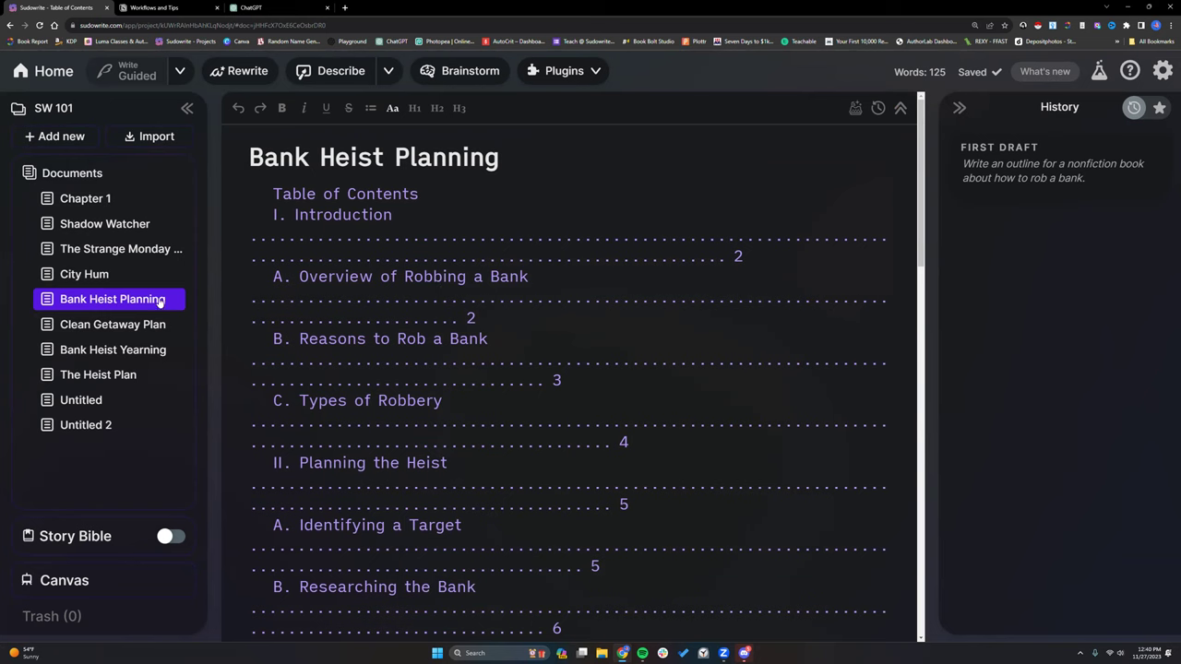
Move Bank Heist Planning to the start of the document list and The Strange Monday between Untitled and Untitled 2
left_click_drag(116, 299, 114, 201)
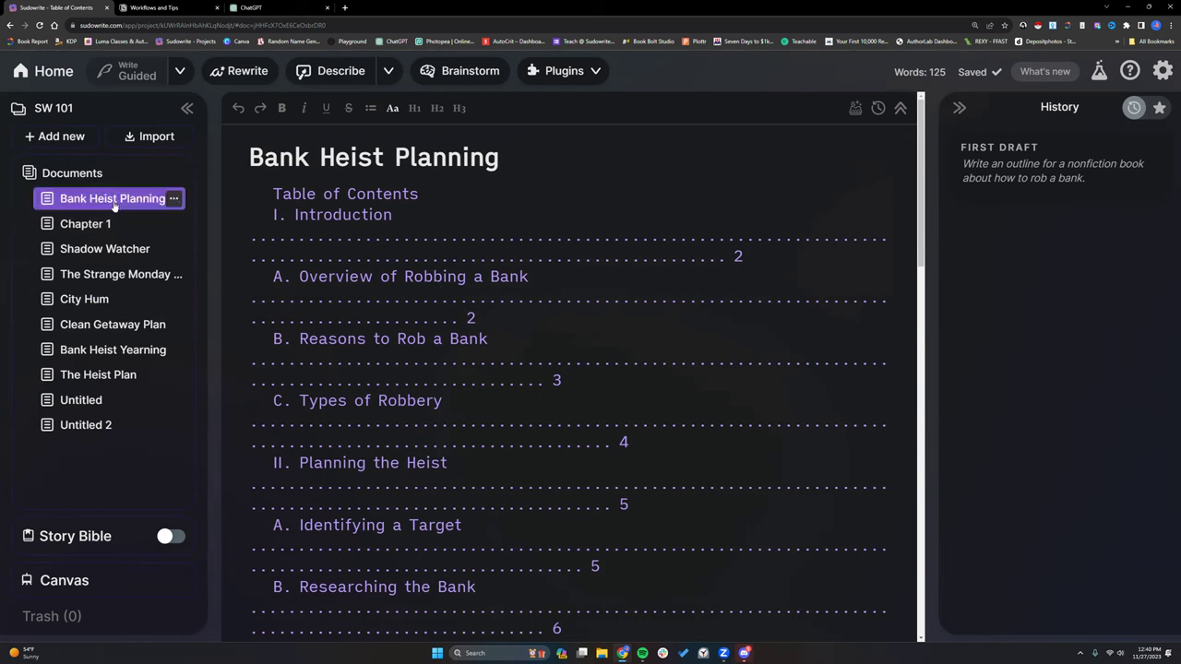
left_click_drag(108, 274, 102, 417)
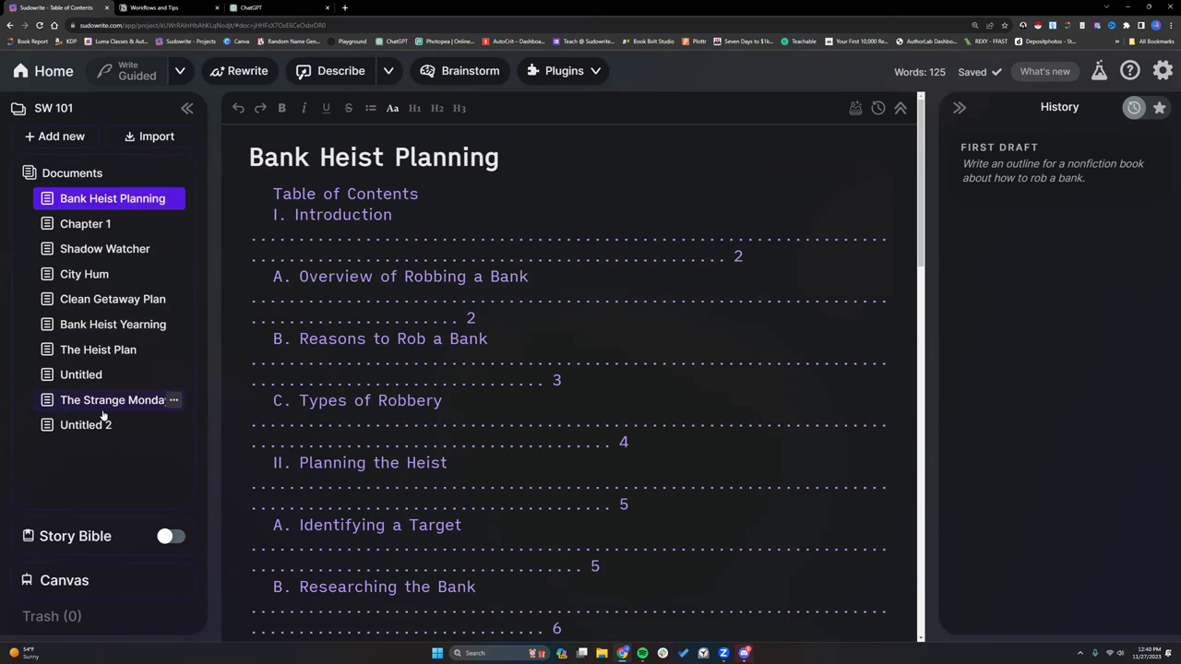
Add a new document and rename it as a long line of underscores to serve as a divider
left_click(68, 140)
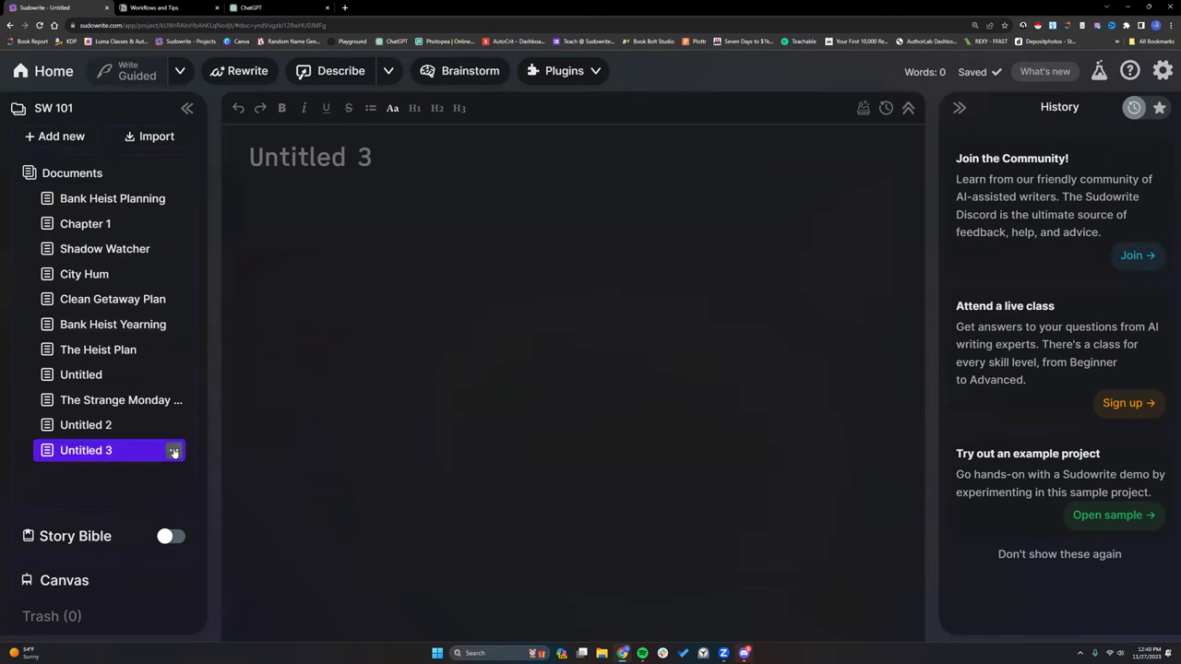
left_click(174, 453)
left_click(135, 353)
left_click_drag(100, 450, 41, 450)
key("BackSpace")
type("__________________")
key("Return")
left_click(83, 403)
left_click(106, 456)
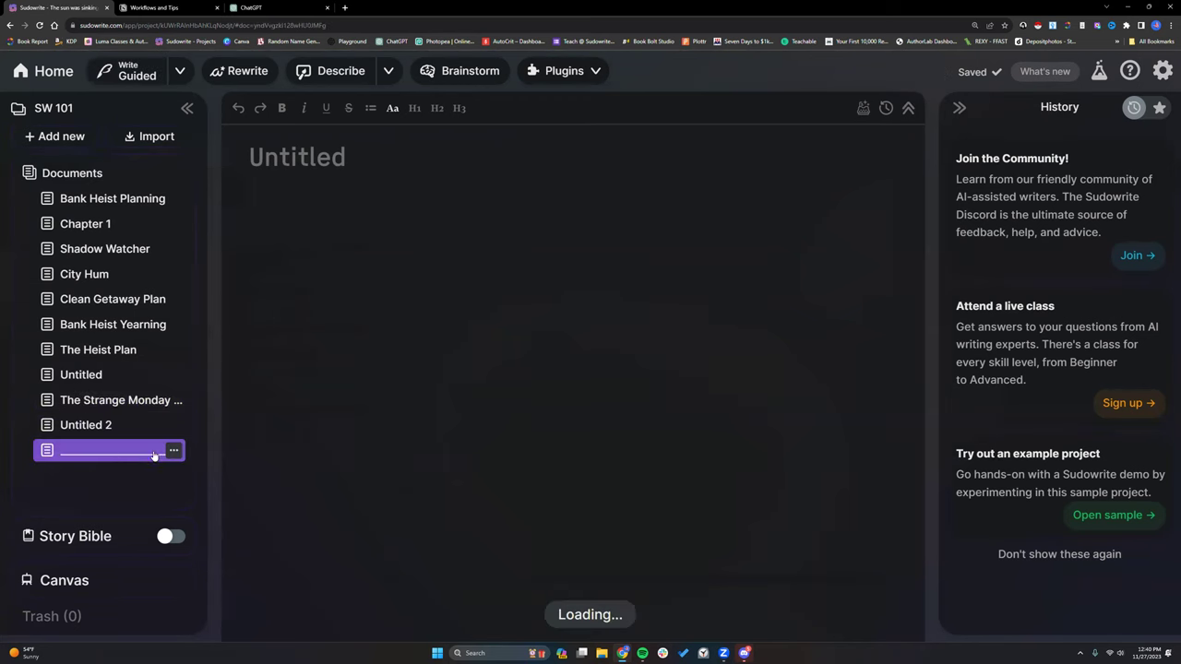
Duplicate the underscore divider document, and duplicate that copy as well
left_click(174, 450)
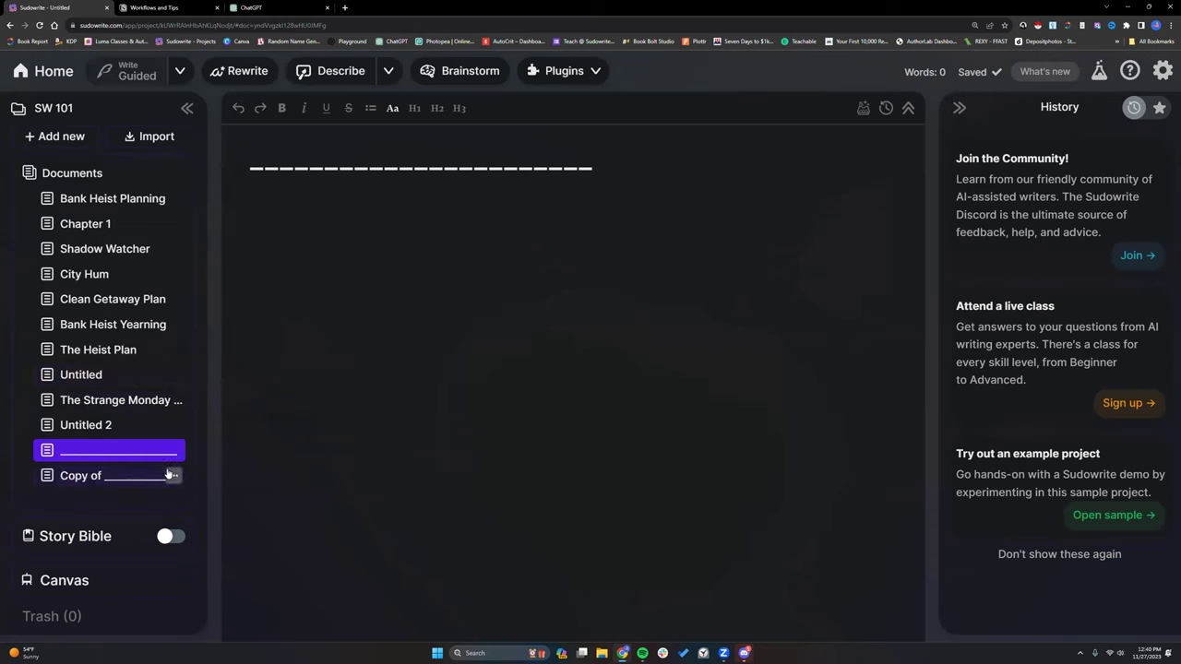
left_click(173, 476)
left_click(140, 406)
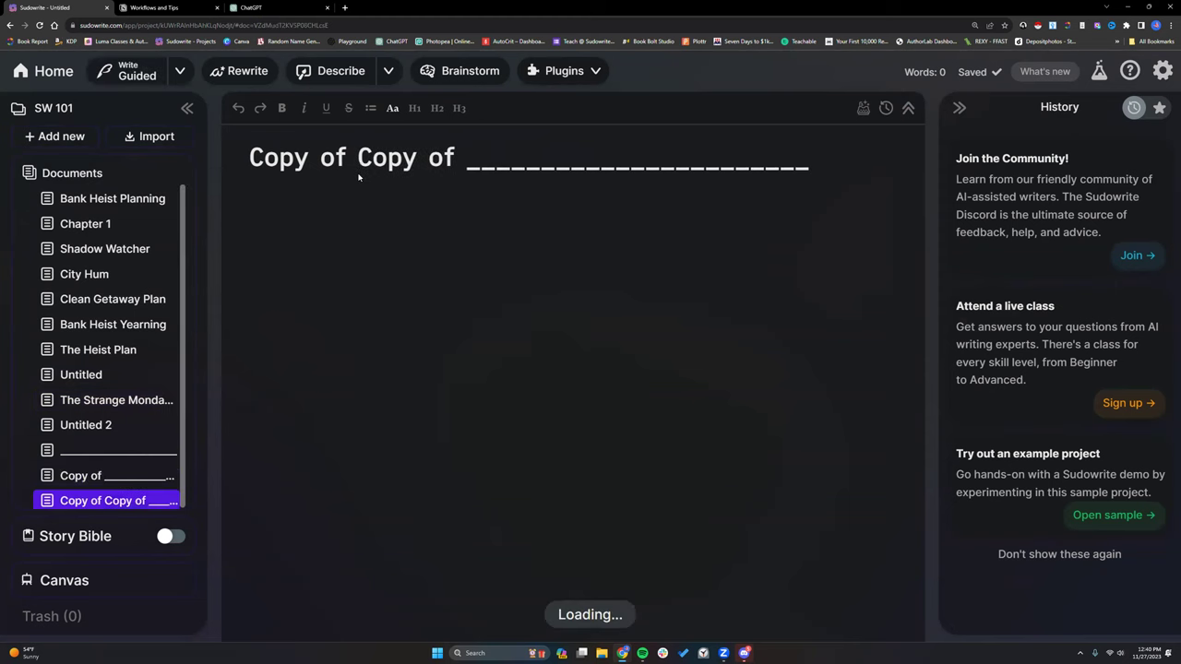
Remove "Copy of Copy of" from the second duplicate's title so only the underscores are left
left_click(461, 157)
left_click(463, 157)
key("BackSpace")
key("BackSpace")
key("BackSpace")
key("BackSpace")
key("BackSpace")
key("BackSpace")
key("BackSpace")
key("BackSpace")
key("BackSpace")
key("BackSpace")
key("BackSpace")
key("BackSpace")
key("BackSpace")
key("BackSpace")
key("BackSpace")
key("BackSpace")
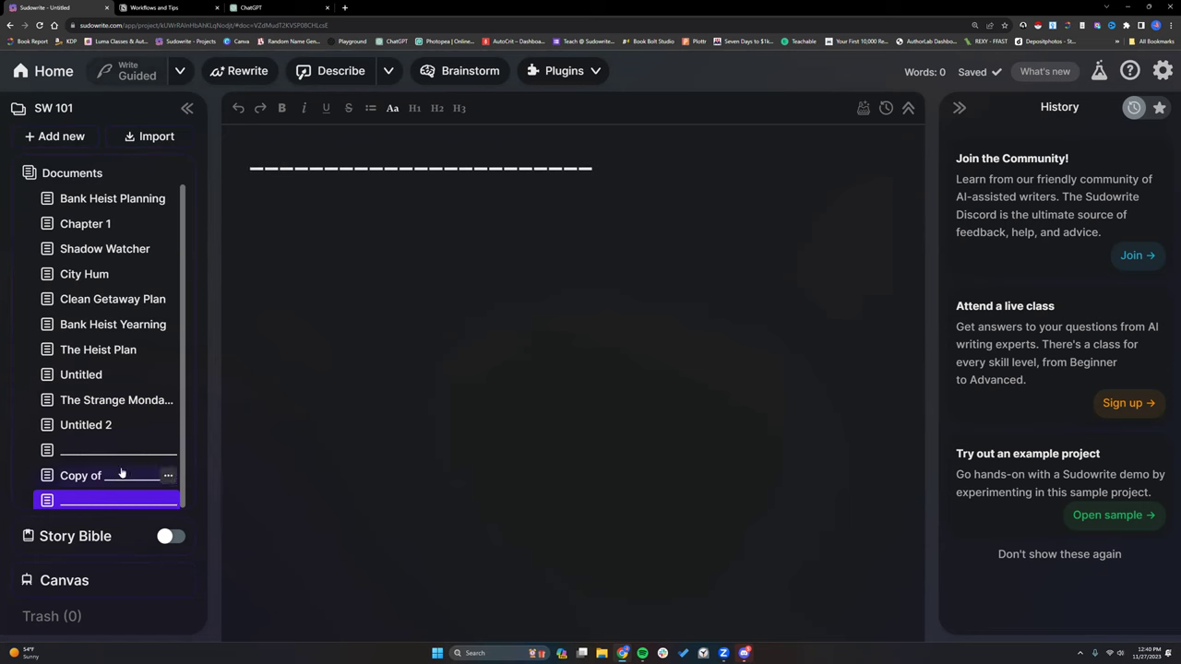
Remove "Copy of" from the first duplicate's title so only the underscore line is left
left_click(104, 477)
key("BackSpace")
key("BackSpace")
key("BackSpace")
key("BackSpace")
key("BackSpace")
key("BackSpace")
key("BackSpace")
key("BackSpace")
left_click(145, 426)
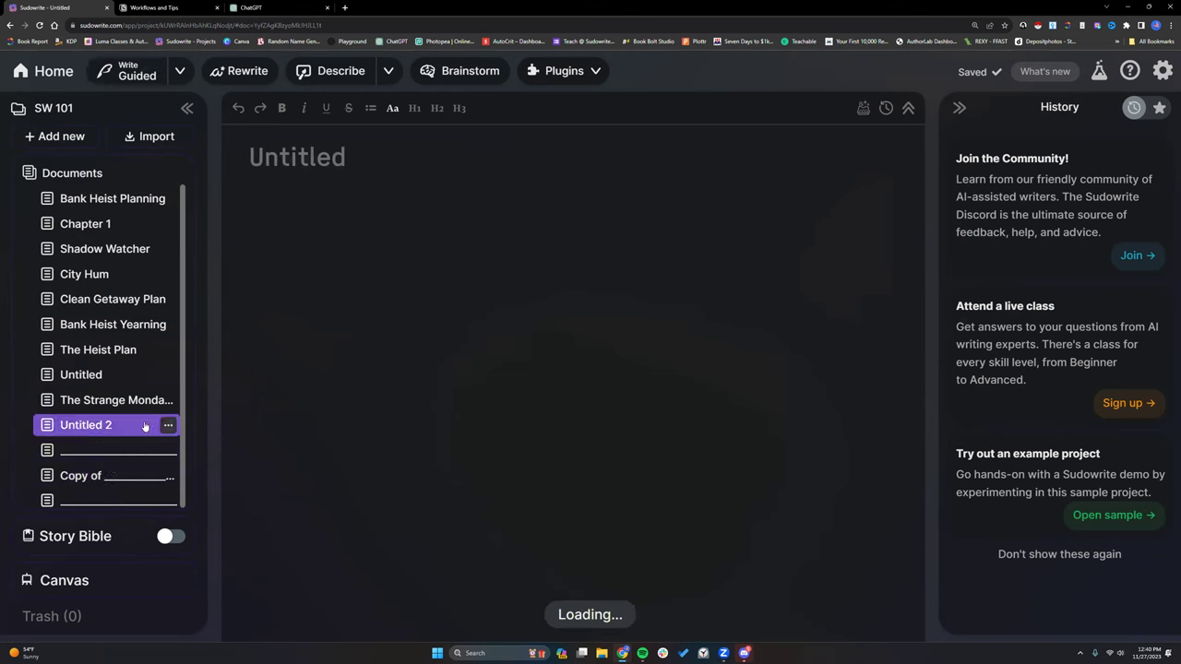
left_click(104, 477)
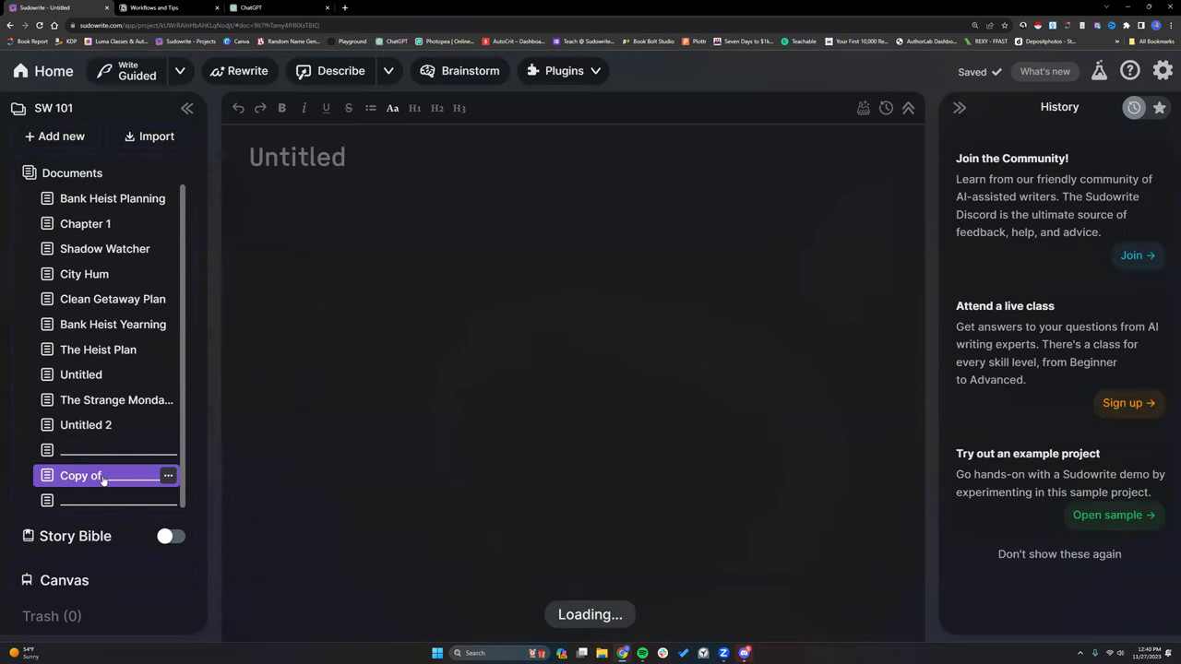
left_click(358, 161)
key("BackSpace")
key("ctrl+BackSpace")
key("ctrl+BackSpace")
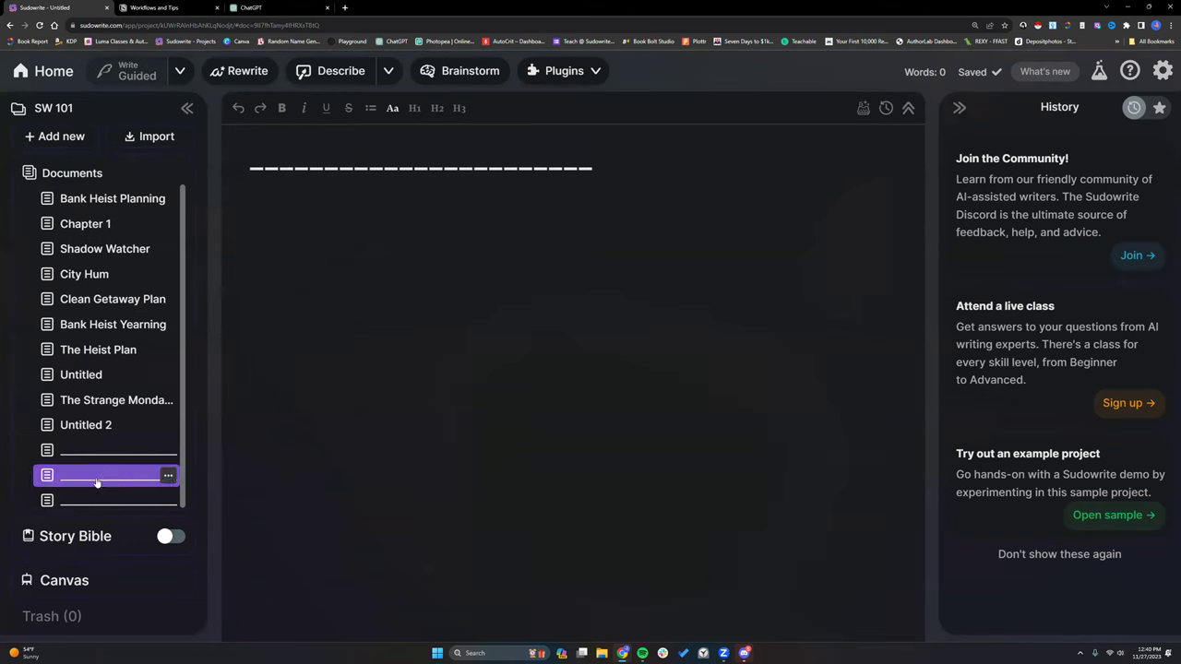
Move the three underscore dividers so one sits directly below Chapter 1, one below City Hum and one below The Heist Plan
left_click_drag(105, 453, 105, 249)
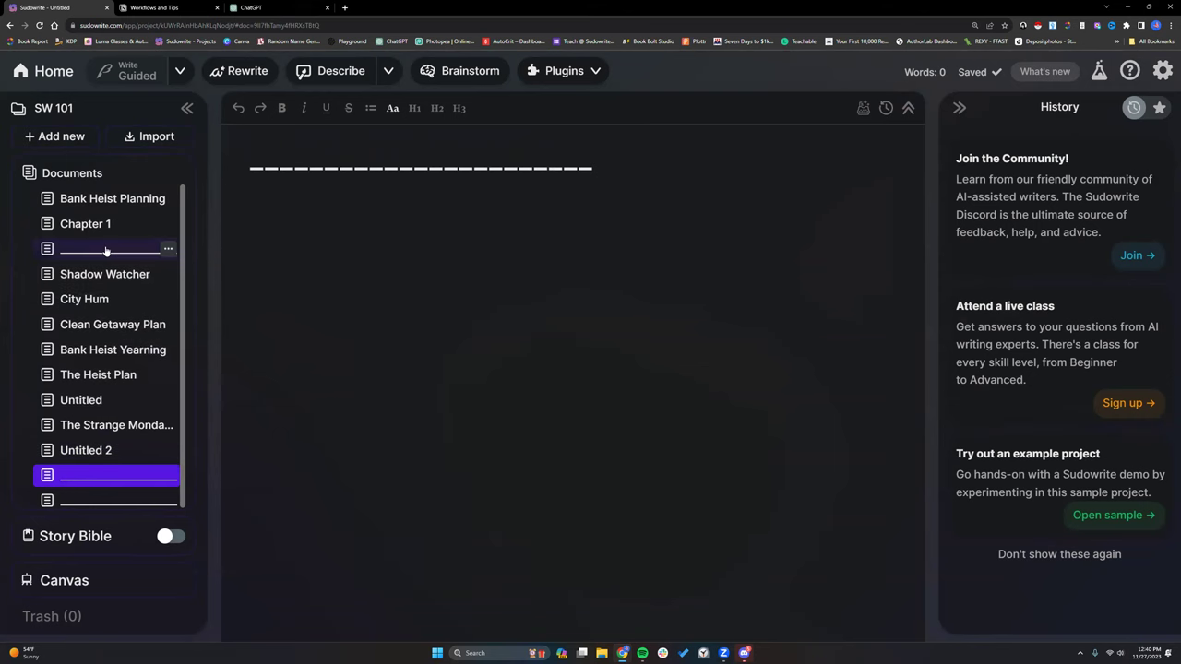
left_click_drag(105, 476, 105, 324)
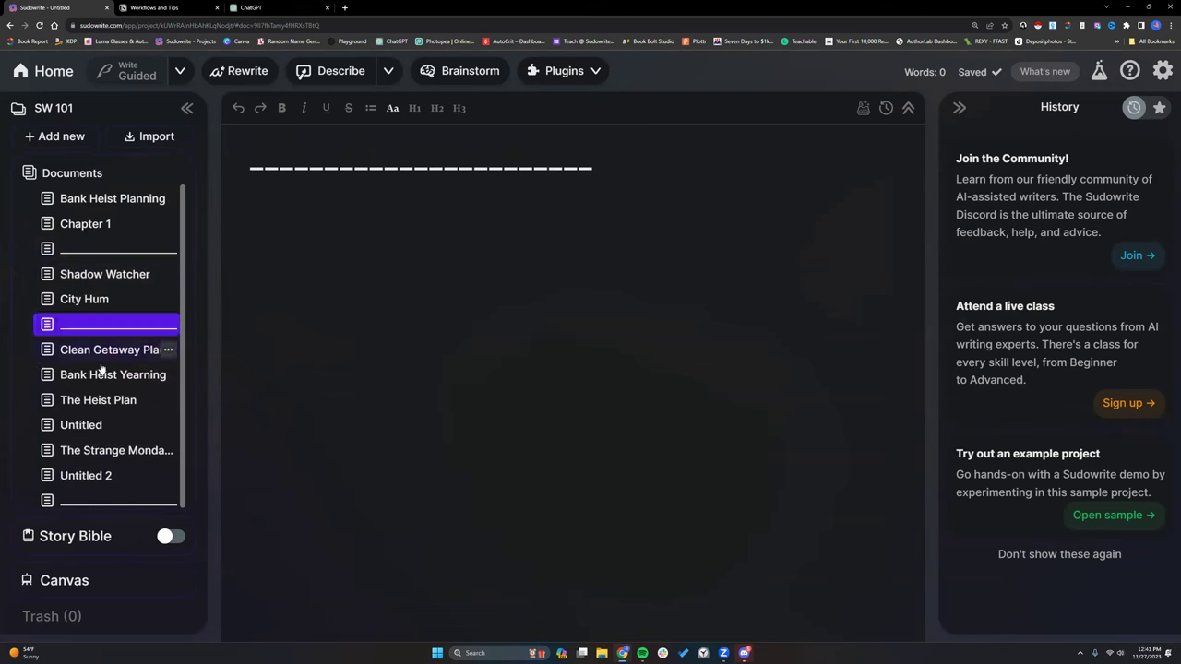
left_click_drag(103, 499, 93, 426)
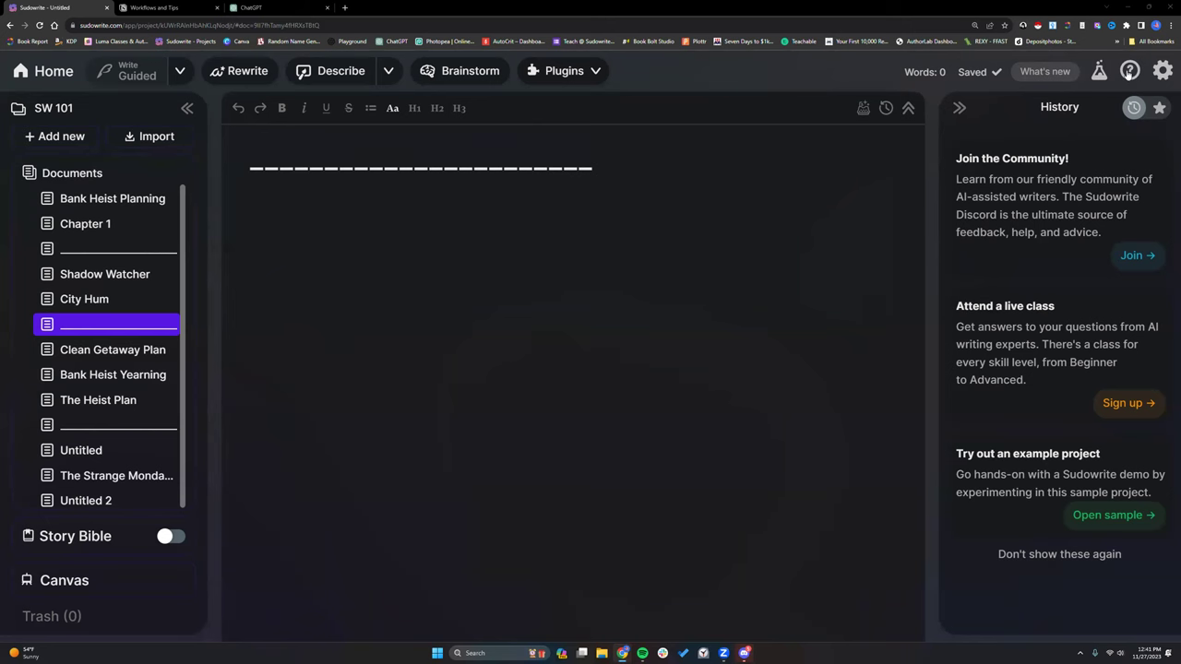
Show Sudowrite's help resources, follow the invitation to join its Discord, and switch to the Sudowrite server in Discord
left_click(1130, 72)
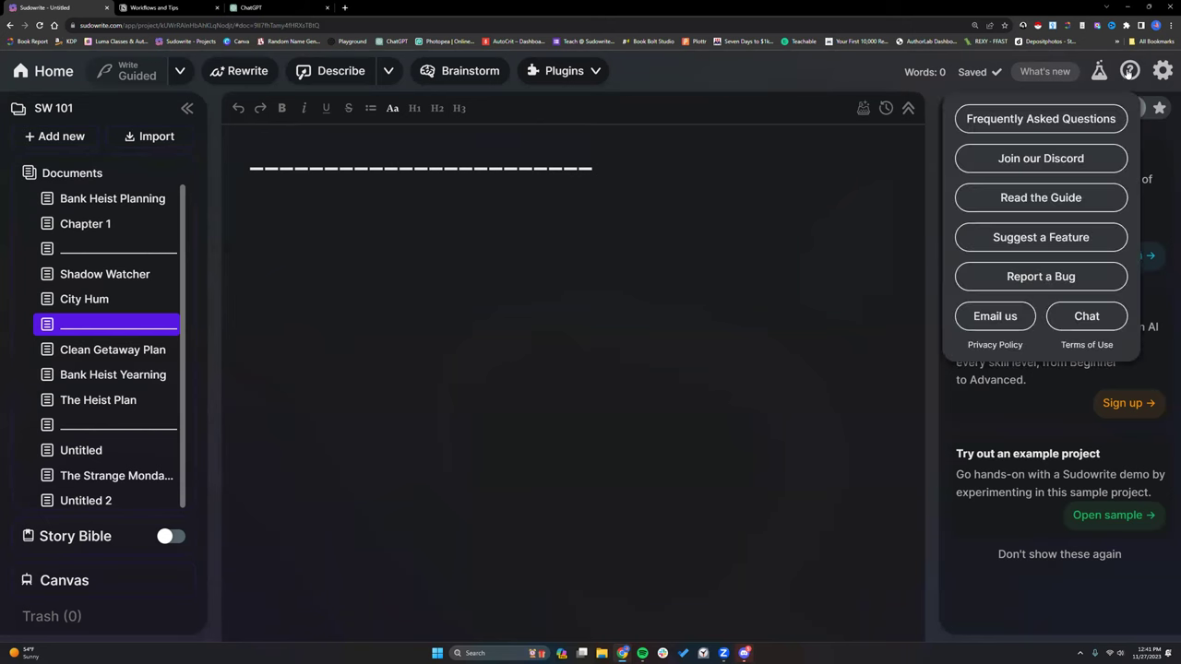
left_click(1009, 159)
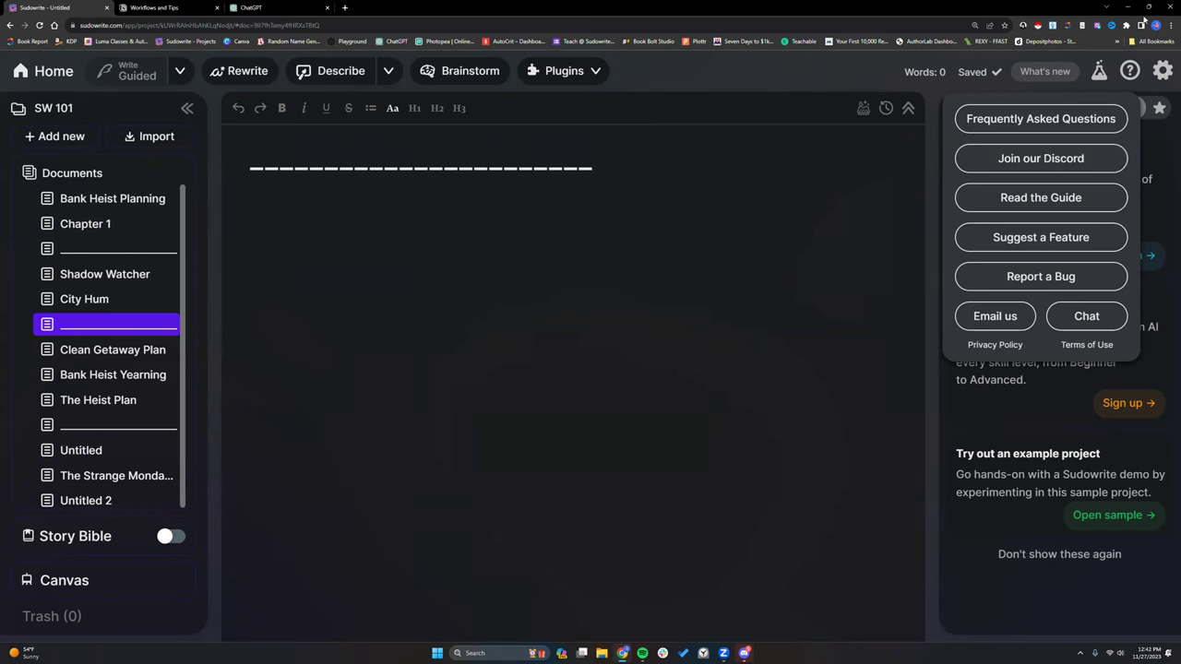
key("super+d")
double_click(16, 104)
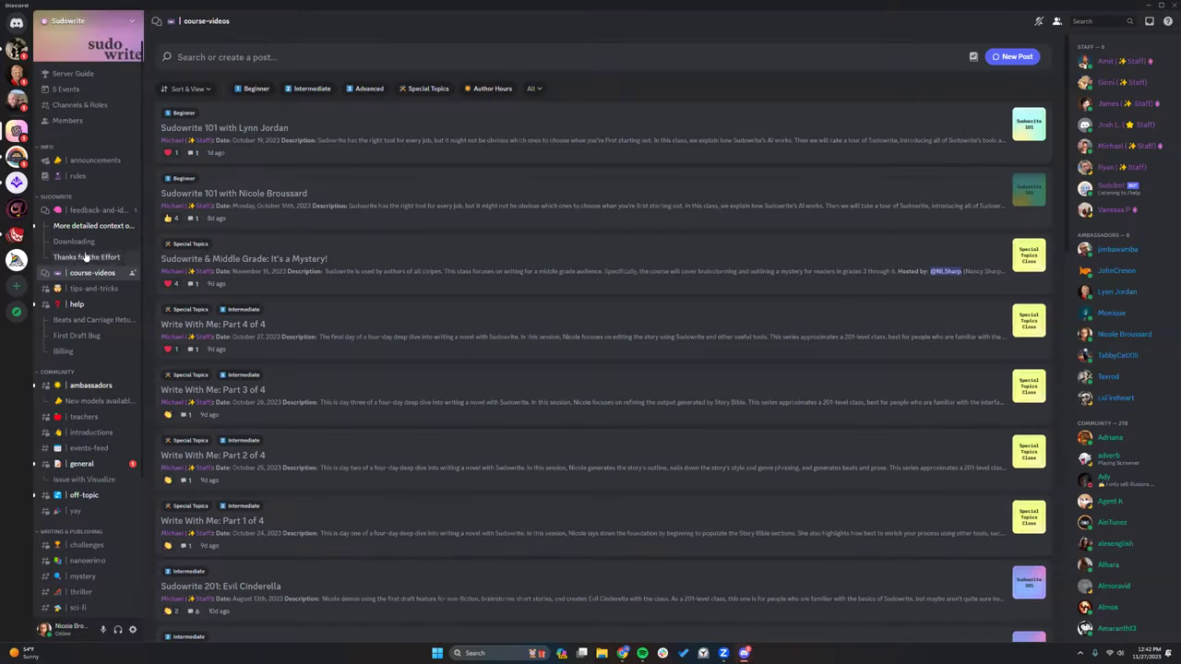
Preview the active posts in course-videos, and read the credits-based pricing post in the announcements channel
mouse_move(90, 279)
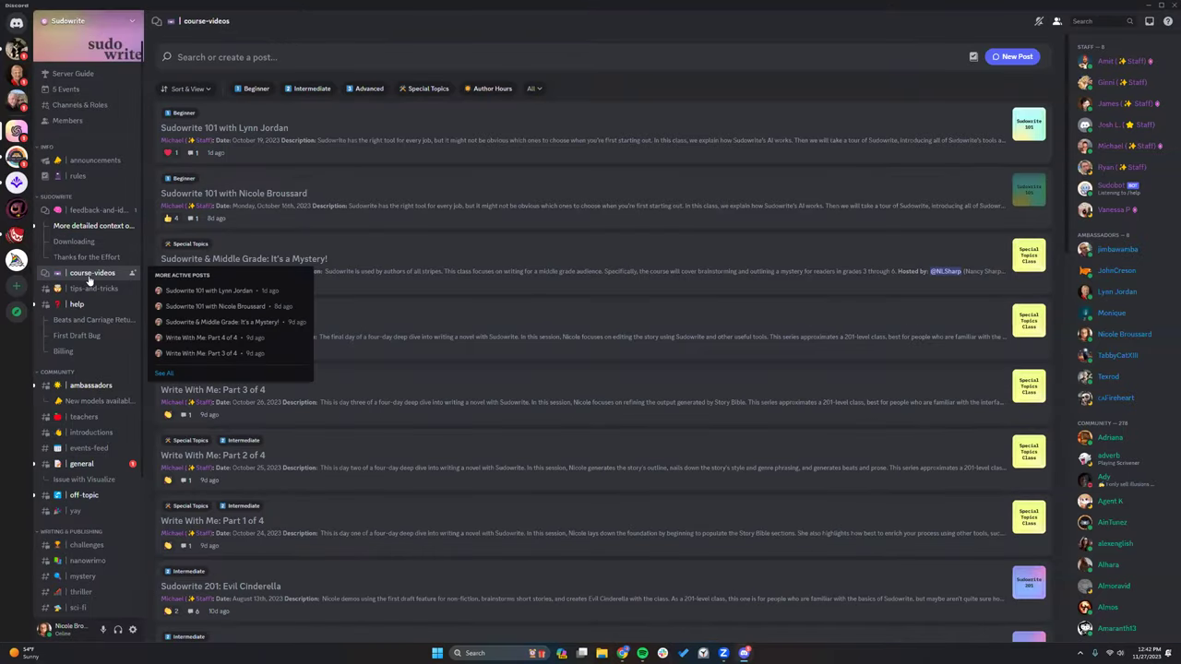
left_click(88, 162)
scroll(314, 257, "up", 2)
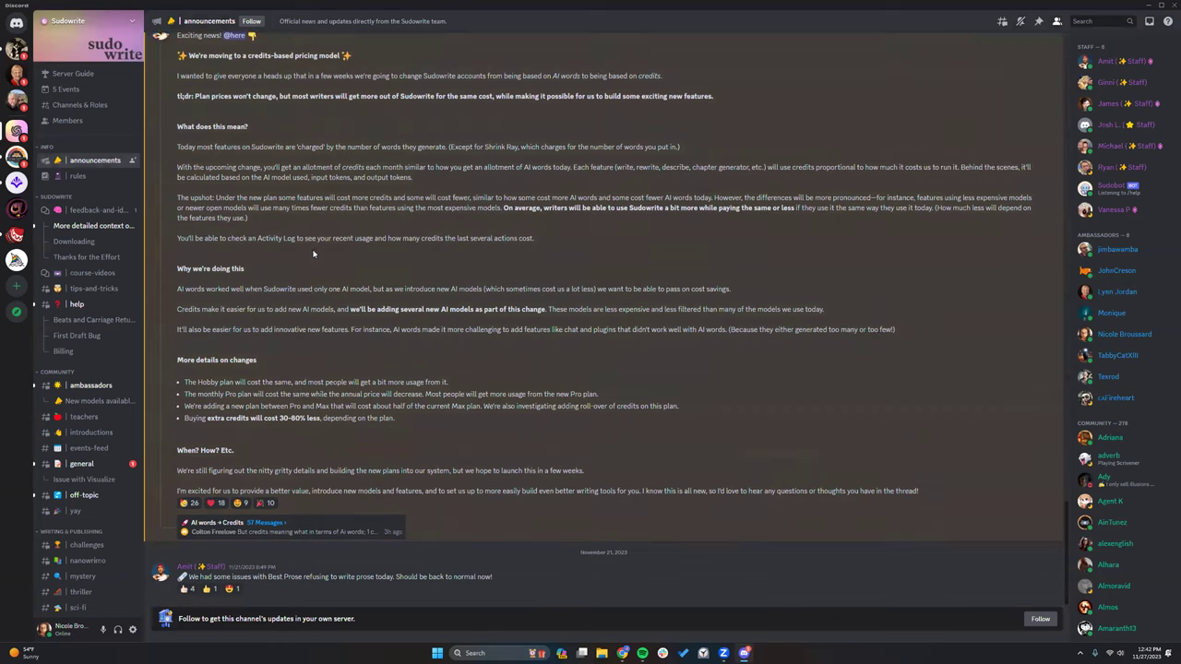
View the first Sudowrite 101 class post in the course-videos channel and close it
left_click(92, 274)
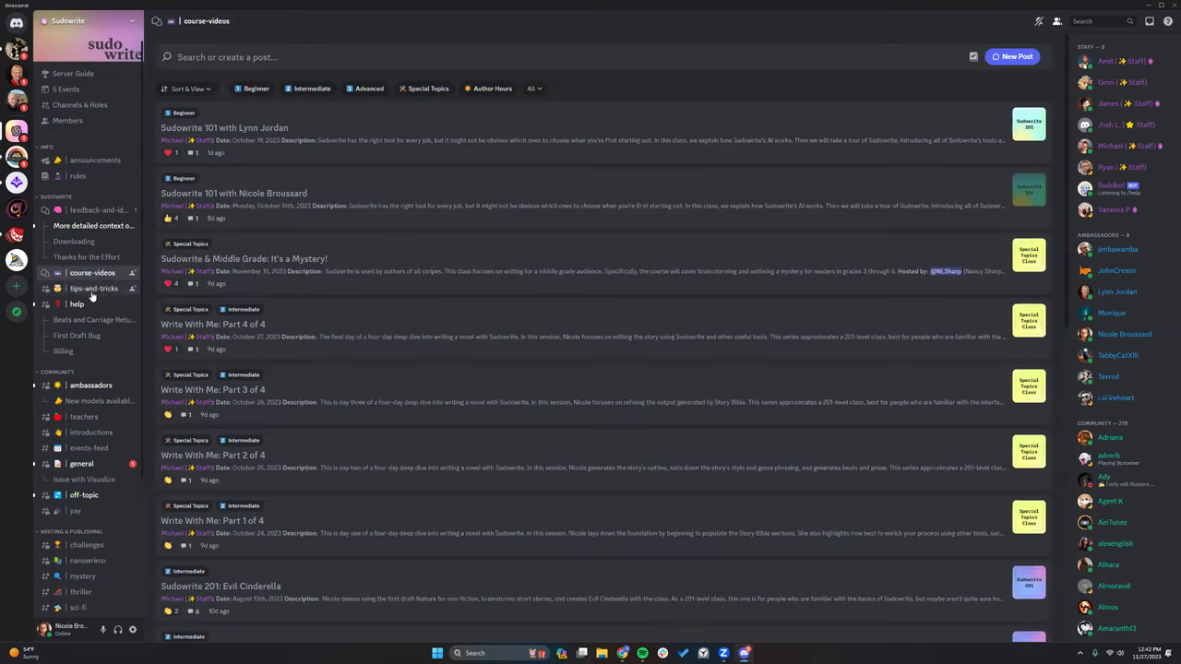
mouse_move(92, 306)
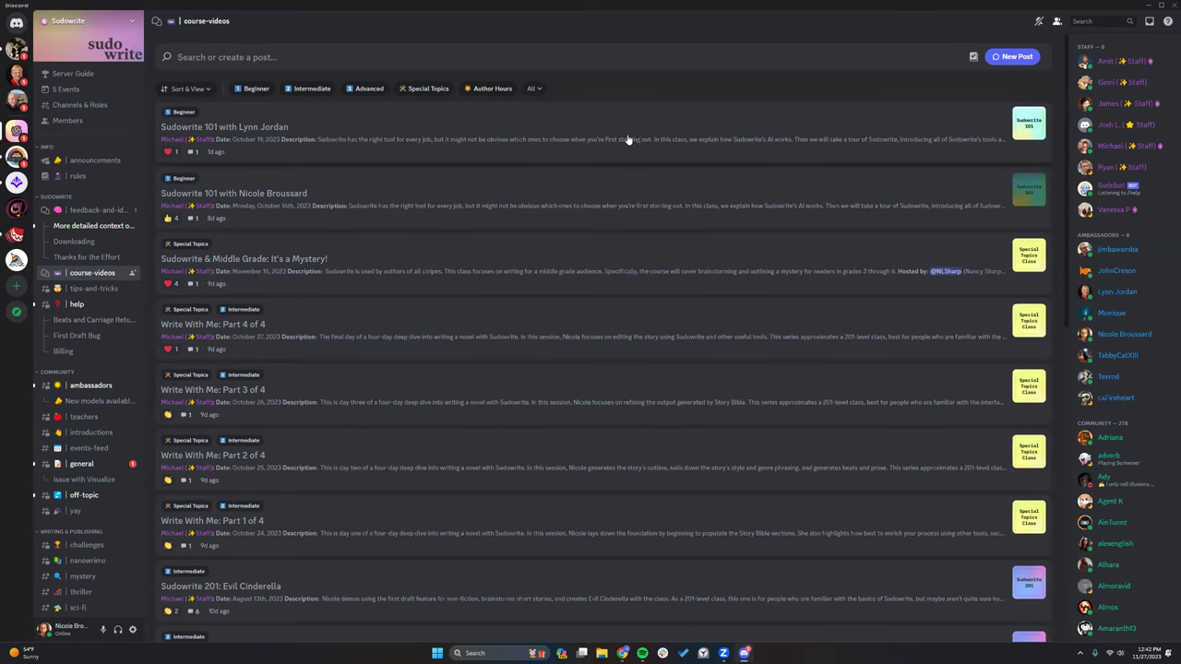
left_click(694, 135)
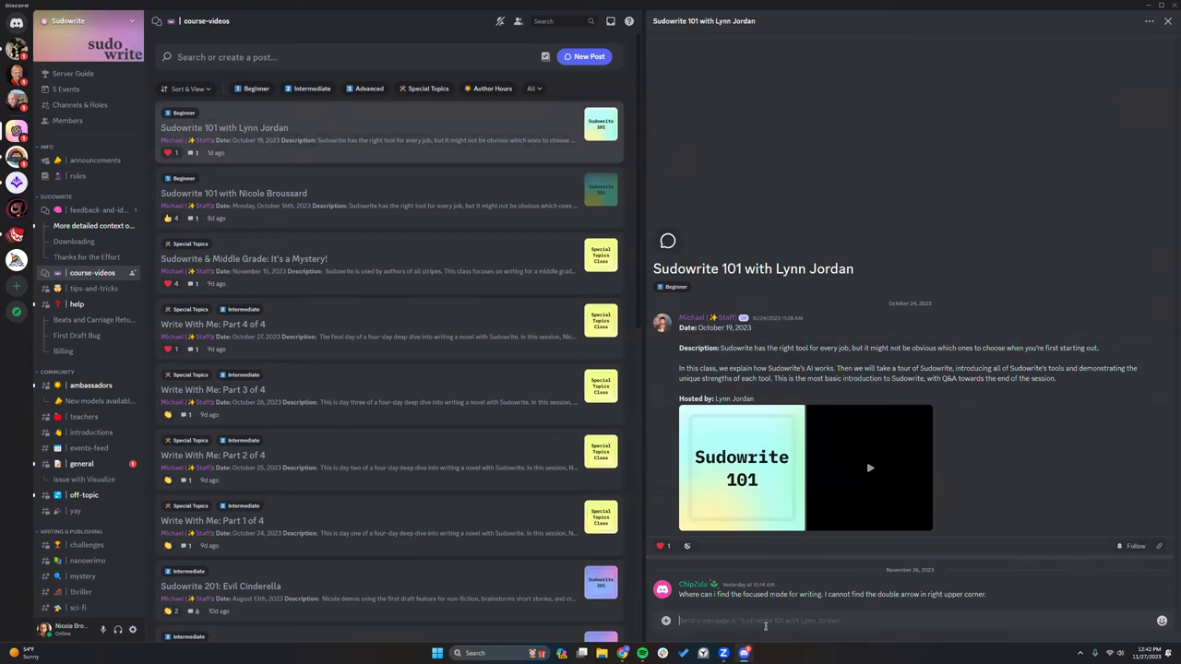
left_click(1168, 23)
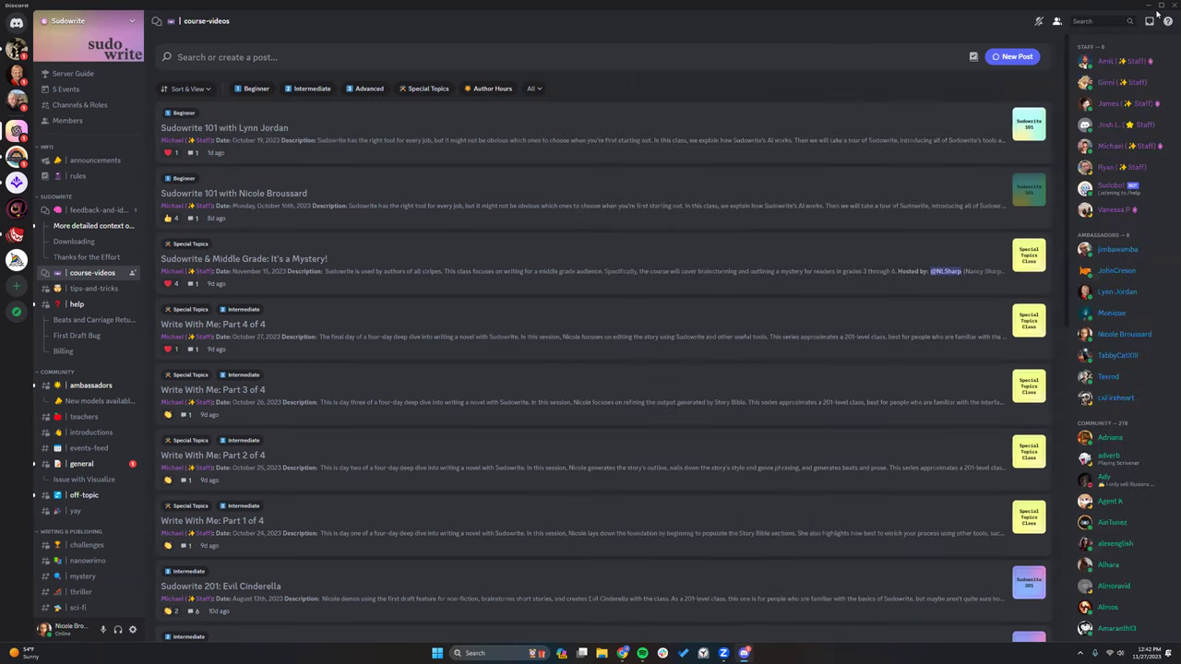
Minimize Discord, return to the Sudowrite project in the browser, and dismiss the help options
left_click(1147, 6)
left_click(624, 654)
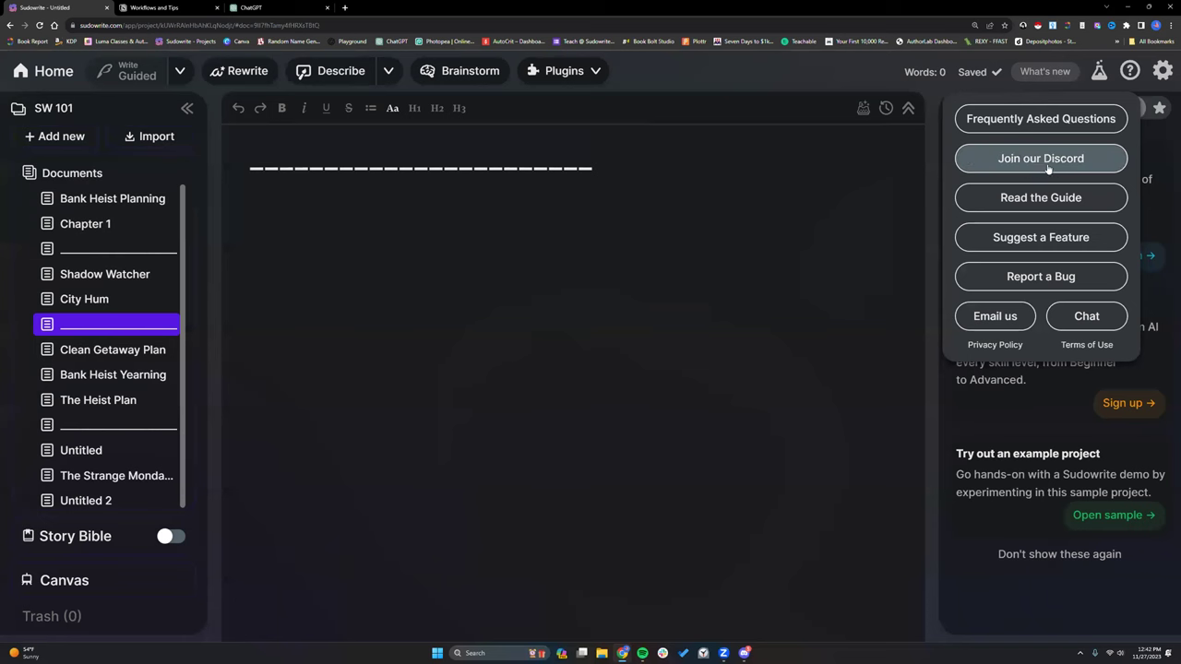
left_click(620, 399)
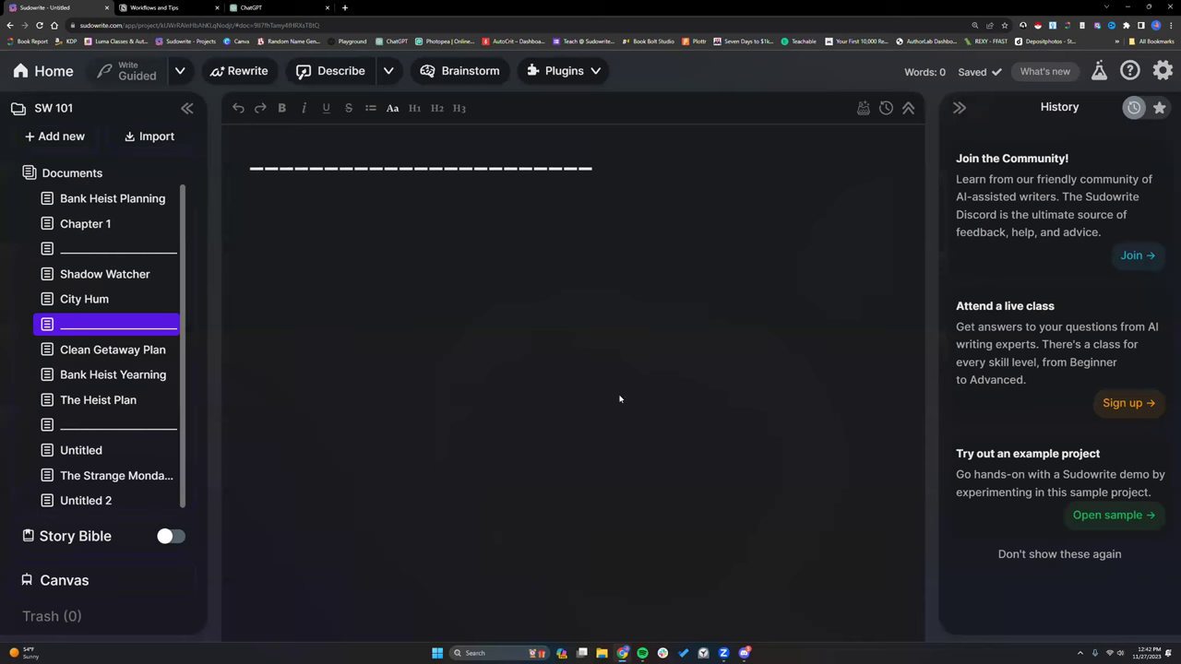